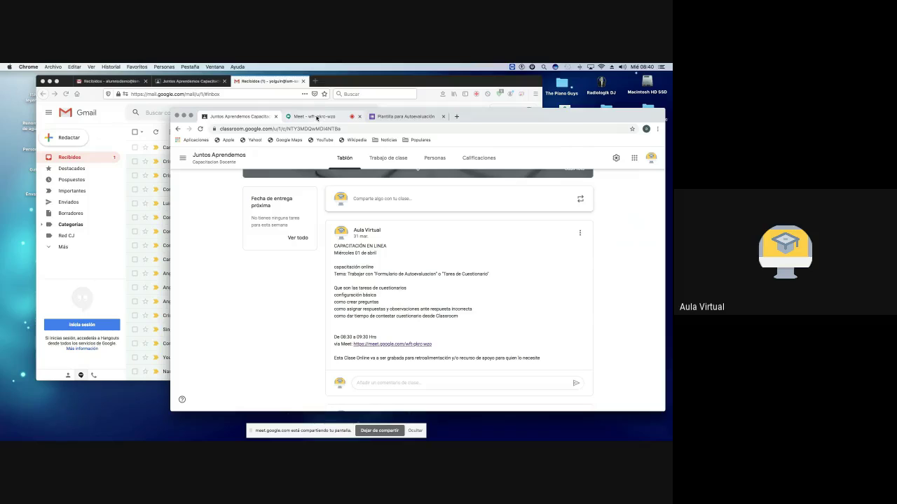
Step: Scroll through the class post, highlighting 'Visión del Estudiante' and the Classroom topic
{"action": "scroll", "coordinate": [334, 238], "scroll_direction": "up", "scroll_amount": 3}
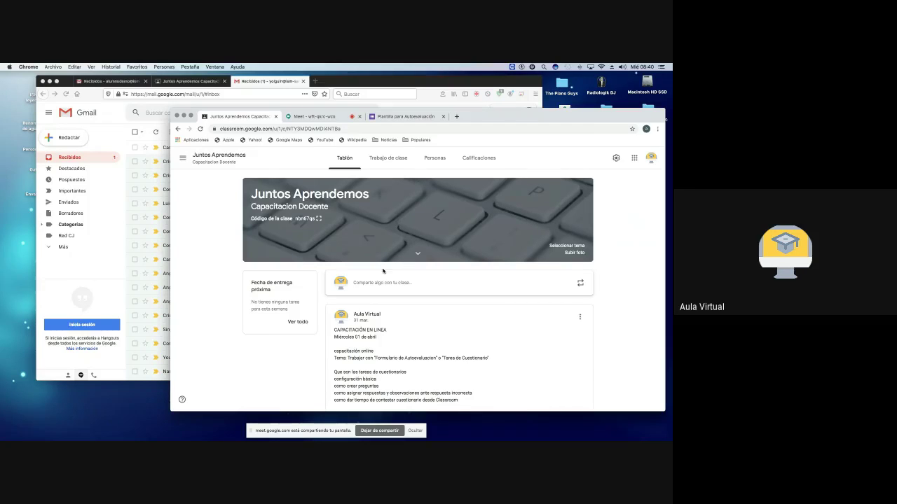
{"action": "scroll", "coordinate": [382, 271], "scroll_direction": "down", "scroll_amount": 3}
{"action": "scroll", "coordinate": [382, 271], "scroll_direction": "down", "scroll_amount": 6}
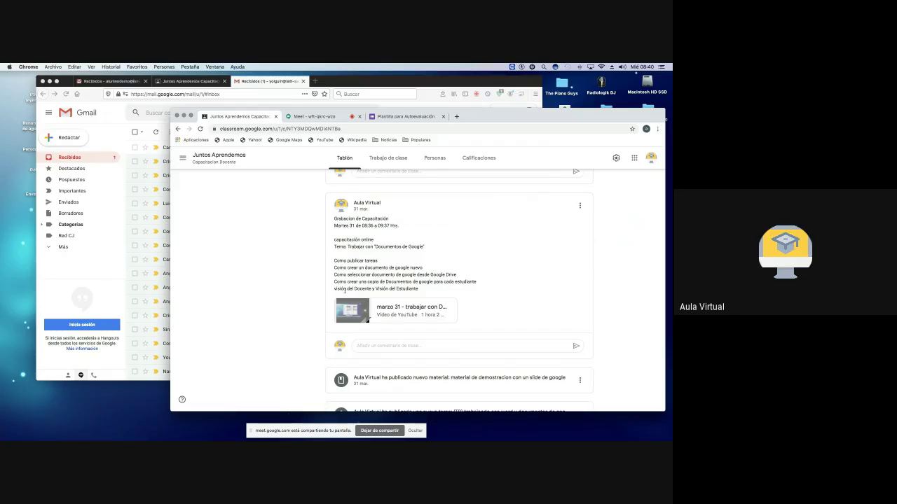
{"action": "left_click_drag", "start_coordinate": [342, 288], "coordinate": [421, 289]}
{"action": "scroll", "coordinate": [417, 263], "scroll_direction": "down", "scroll_amount": 3}
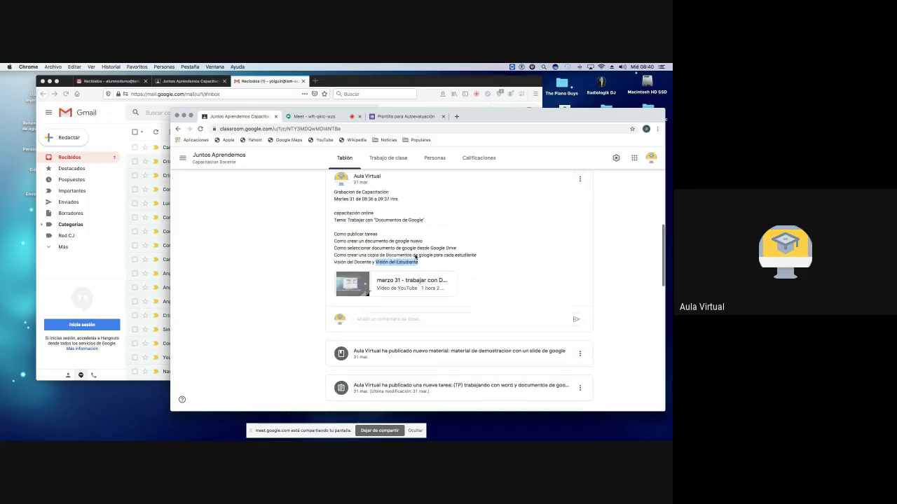
{"action": "scroll", "coordinate": [415, 257], "scroll_direction": "down", "scroll_amount": 4}
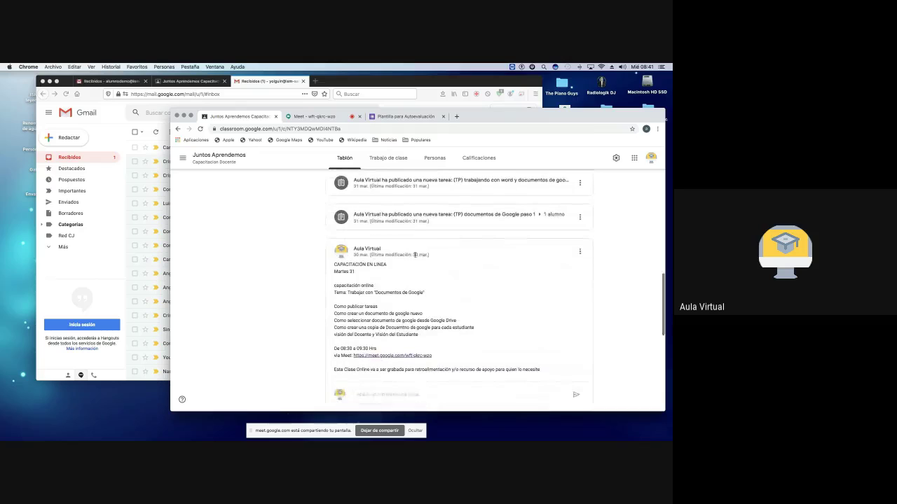
{"action": "scroll", "coordinate": [415, 256], "scroll_direction": "down", "scroll_amount": 8}
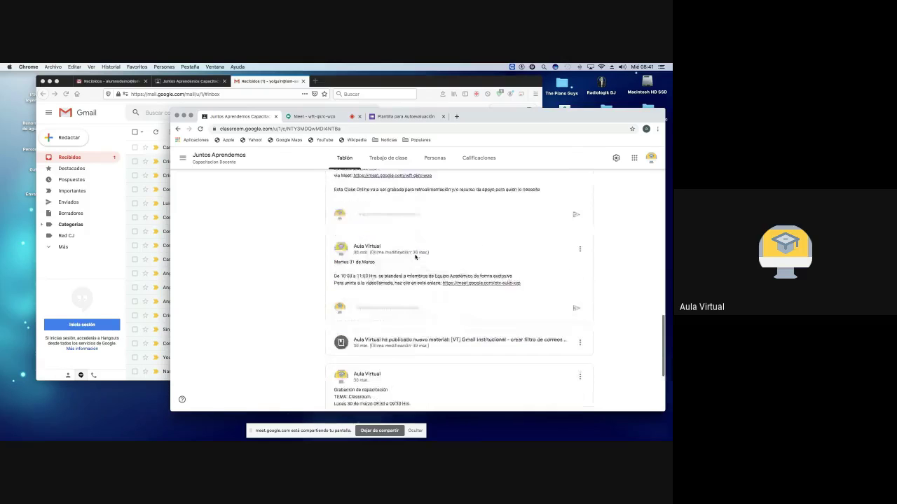
{"action": "scroll", "coordinate": [415, 257], "scroll_direction": "down", "scroll_amount": 3}
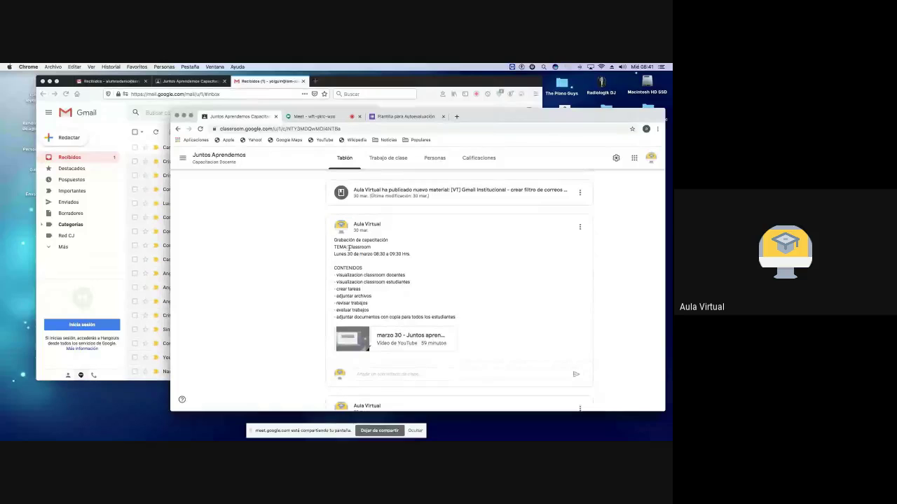
{"action": "left_click_drag", "start_coordinate": [349, 248], "coordinate": [370, 248]}
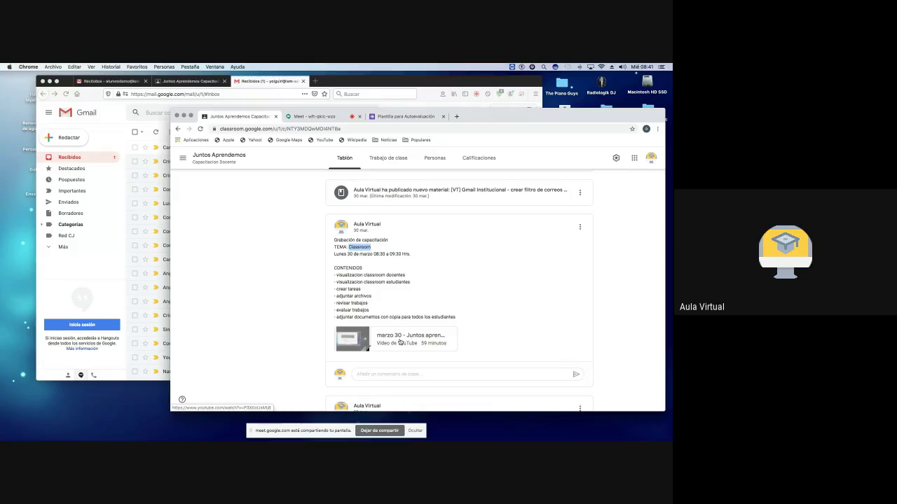
{"action": "scroll", "coordinate": [399, 342], "scroll_direction": "up", "scroll_amount": 10}
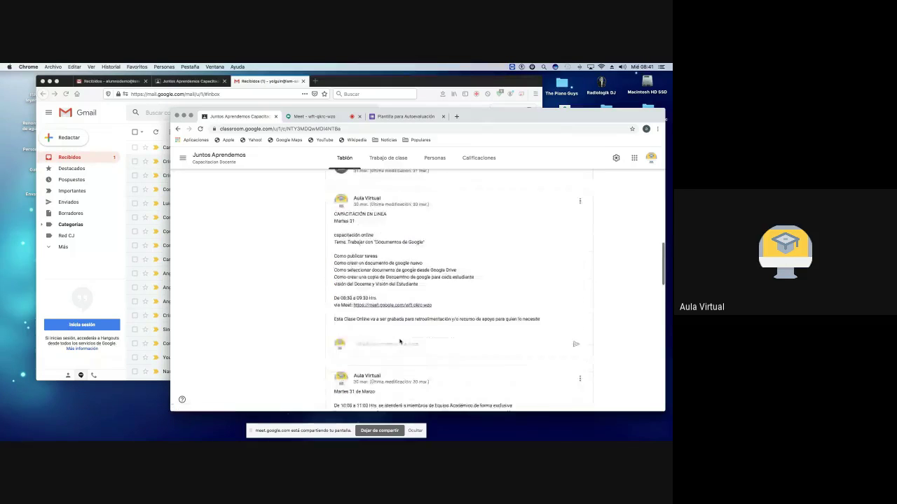
{"action": "scroll", "coordinate": [400, 342], "scroll_direction": "up", "scroll_amount": 15}
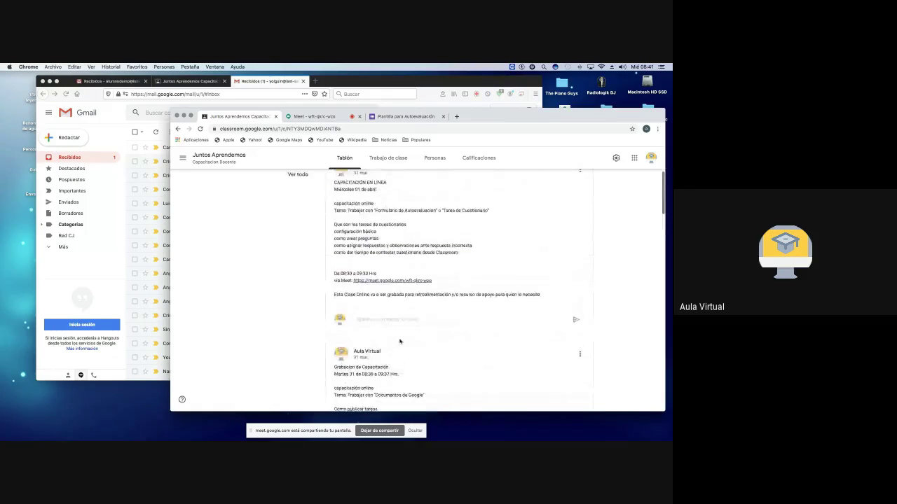
{"action": "scroll", "coordinate": [399, 341], "scroll_direction": "up", "scroll_amount": 3}
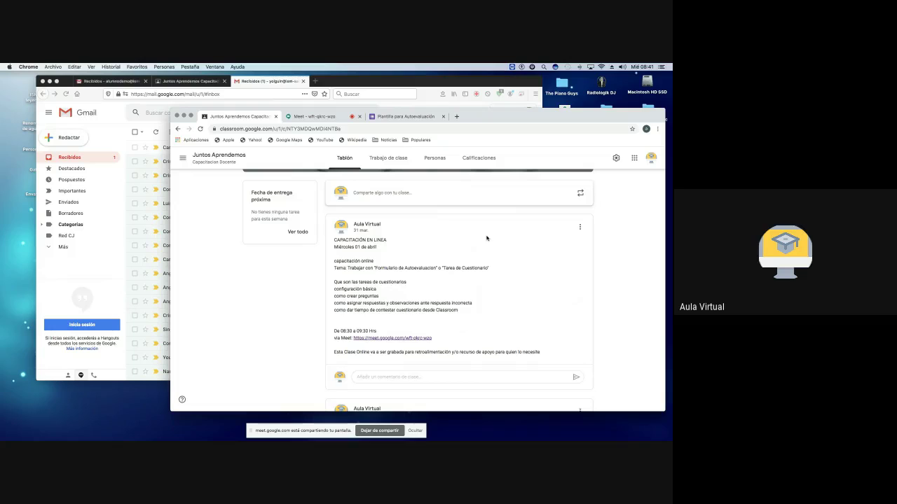
Step: Arrange the teacher and student browser windows and check each one's signed-in Google account
{"action": "left_click_drag", "start_coordinate": [505, 121], "coordinate": [458, 120]}
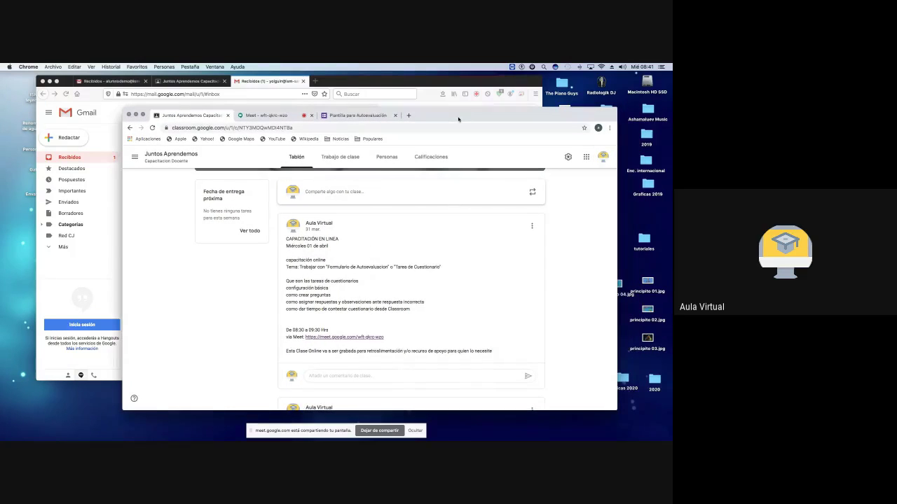
{"action": "left_click", "coordinate": [602, 158]}
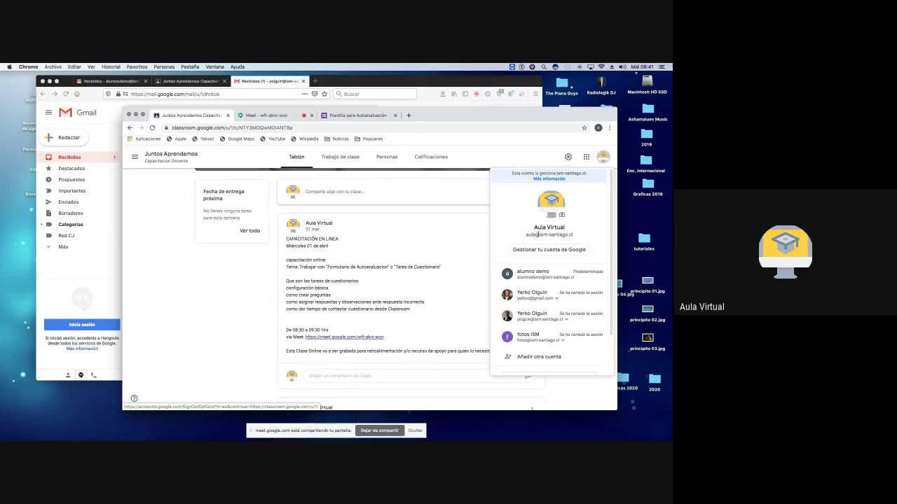
{"action": "left_click", "coordinate": [189, 81]}
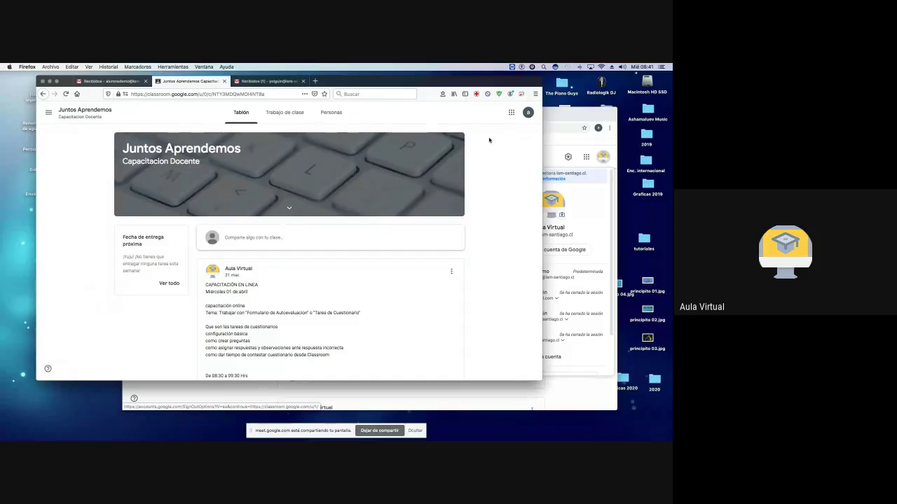
{"action": "left_click", "coordinate": [527, 114]}
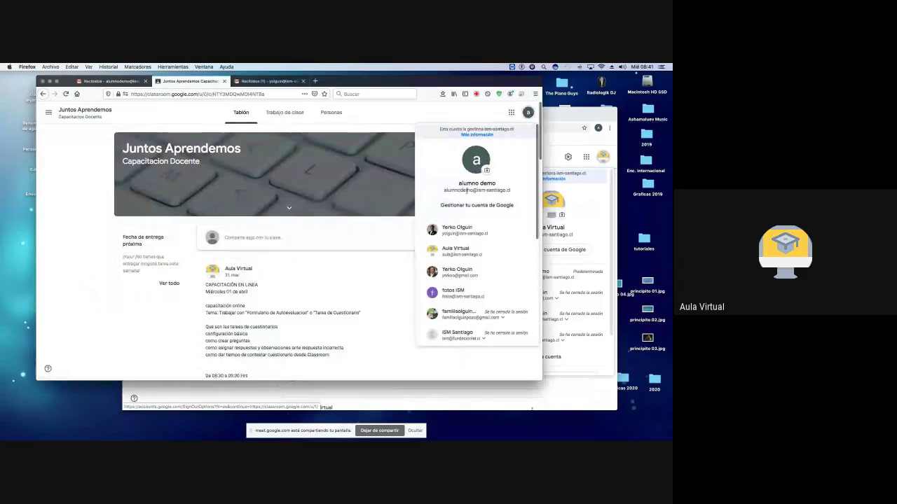
{"action": "left_click", "coordinate": [557, 119]}
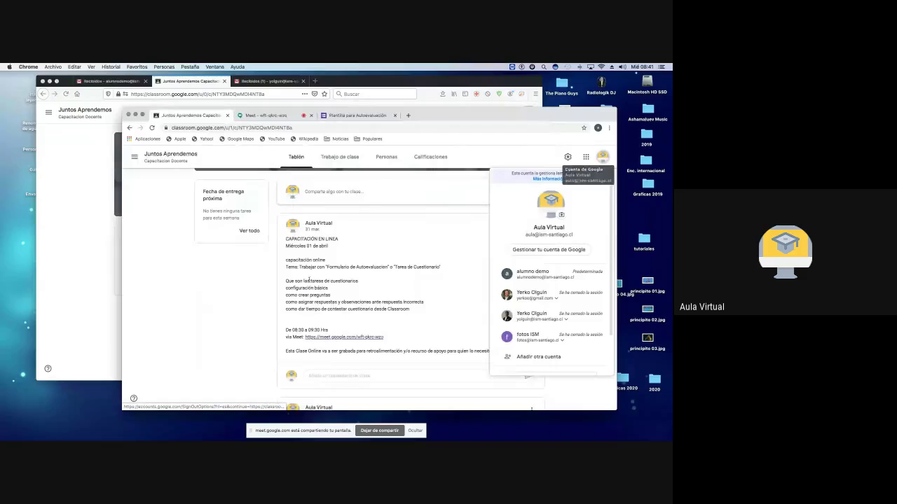
{"action": "left_click", "coordinate": [451, 224]}
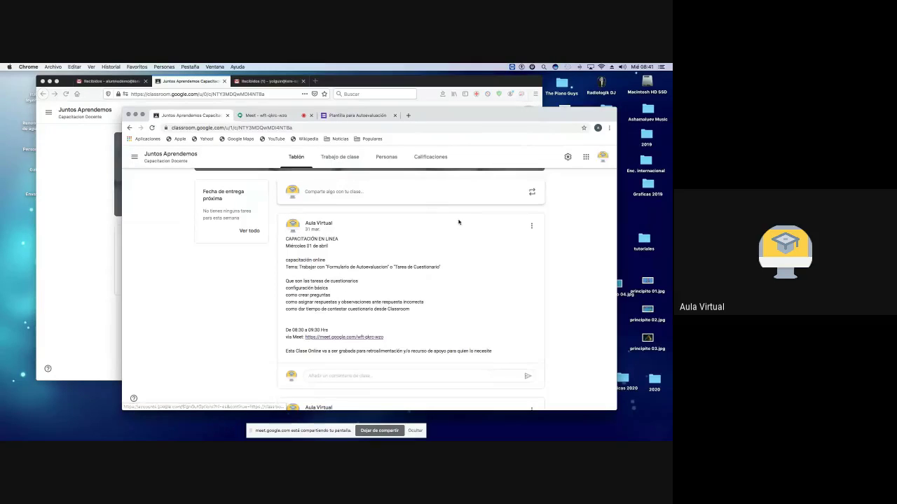
{"action": "scroll", "coordinate": [437, 231], "scroll_direction": "up", "scroll_amount": 3}
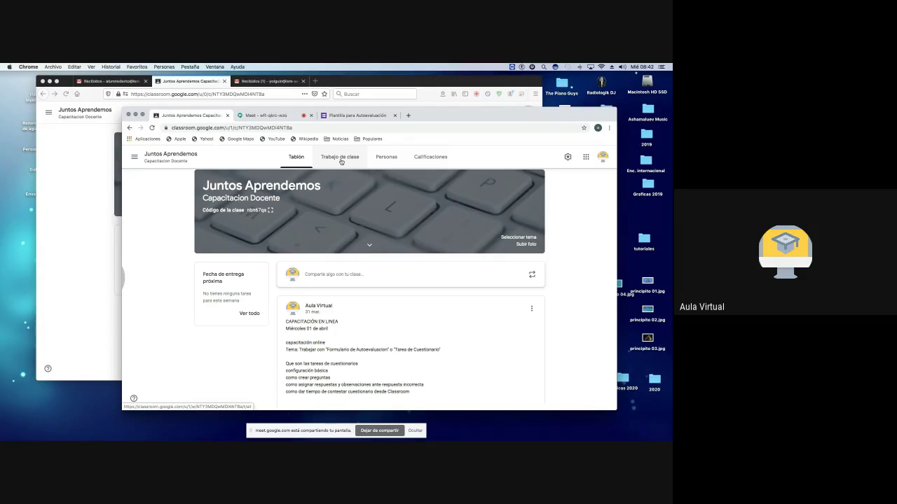
Step: Start a new assignment from Trabajo de clase under the Ingles topic, then switch to the student's window
{"action": "left_click", "coordinate": [341, 160]}
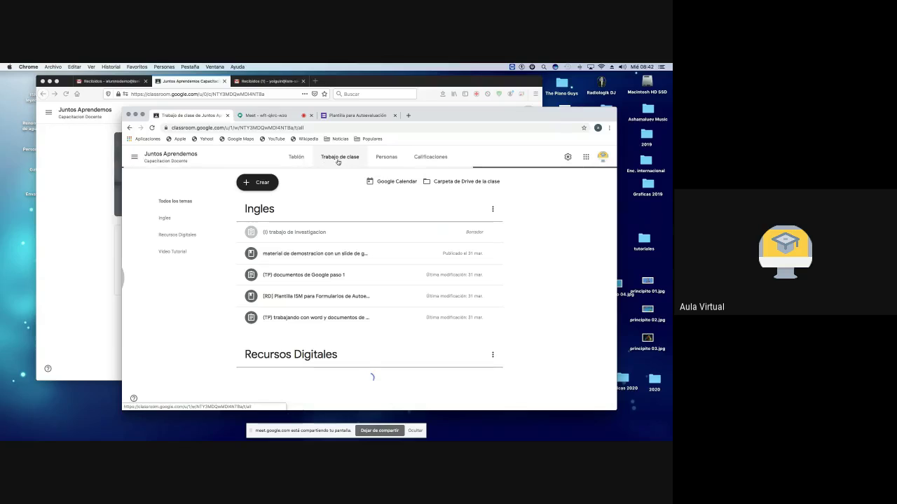
{"action": "left_click", "coordinate": [263, 184]}
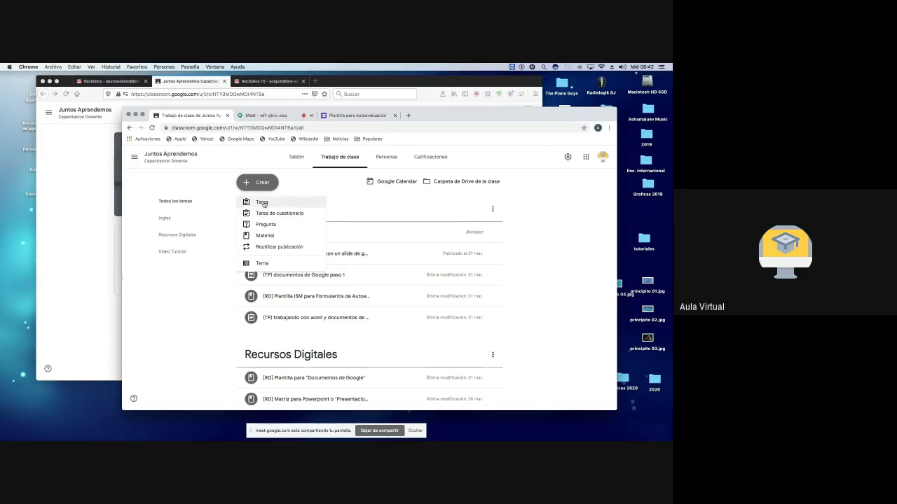
{"action": "left_click", "coordinate": [264, 203]}
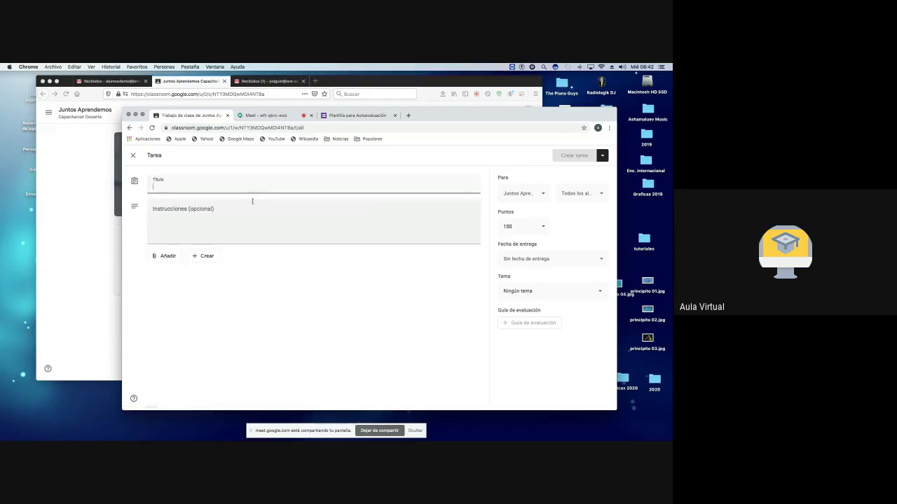
{"action": "left_click", "coordinate": [553, 292]}
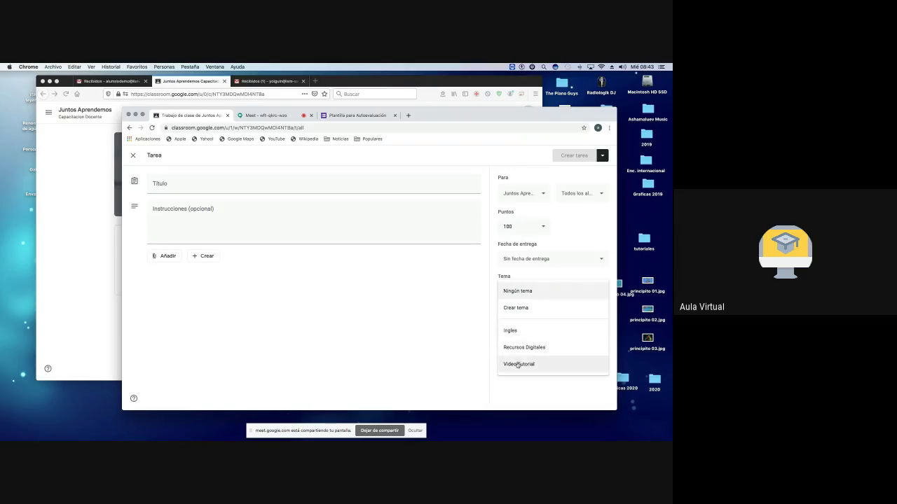
{"action": "left_click", "coordinate": [514, 332]}
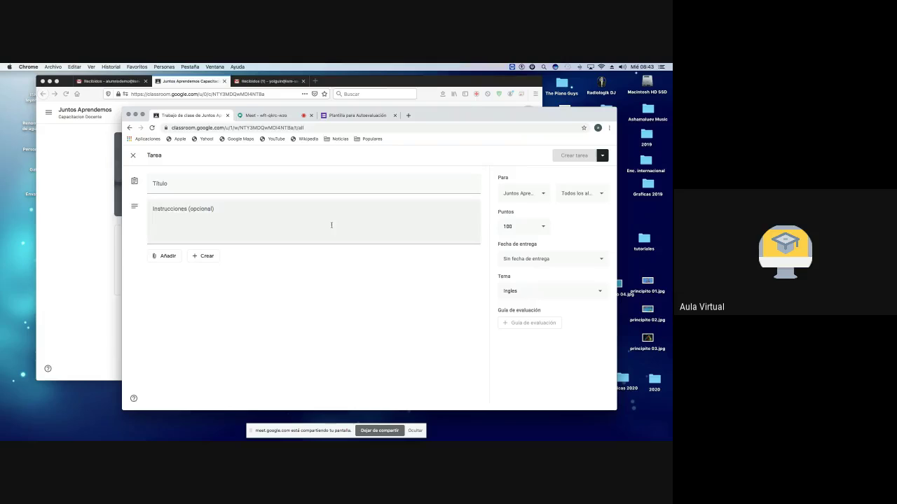
{"action": "left_click", "coordinate": [86, 198]}
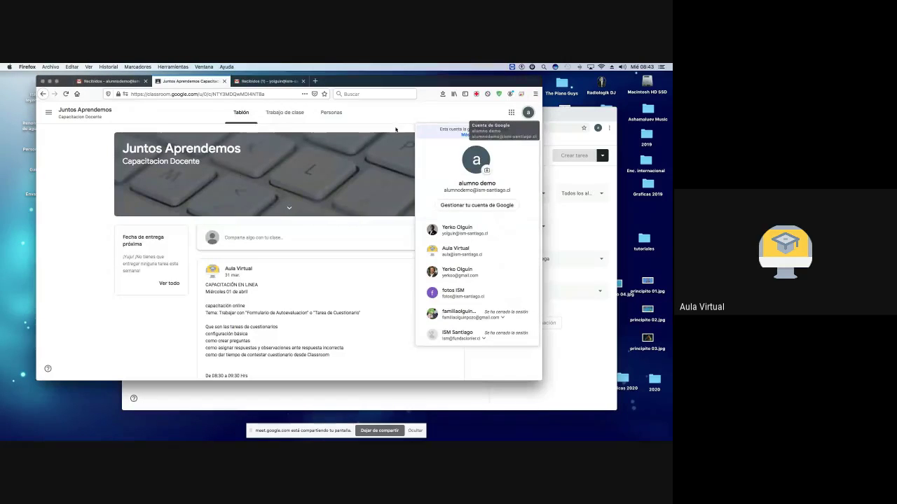
Step: As the student, view the Ingles, Recursos Digitales and Video Tutorial topics, then return to the teacher's draft
{"action": "left_click", "coordinate": [202, 169]}
{"action": "left_click", "coordinate": [285, 113]}
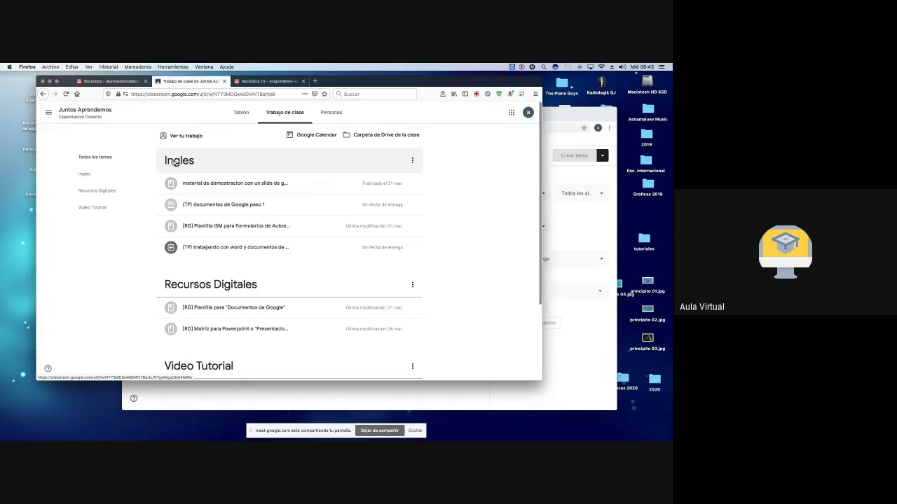
{"action": "scroll", "coordinate": [219, 284], "scroll_direction": "down", "scroll_amount": 1}
{"action": "scroll", "coordinate": [219, 284], "scroll_direction": "down", "scroll_amount": 3}
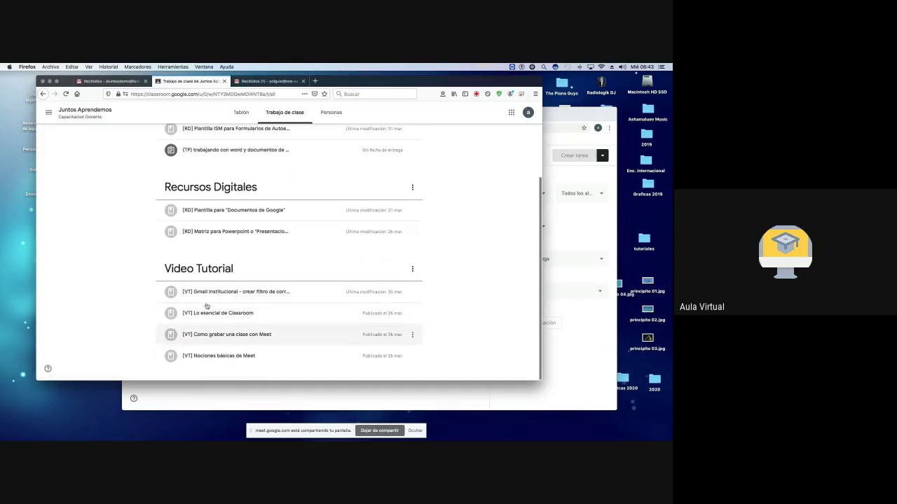
{"action": "scroll", "coordinate": [207, 303], "scroll_direction": "up", "scroll_amount": 3}
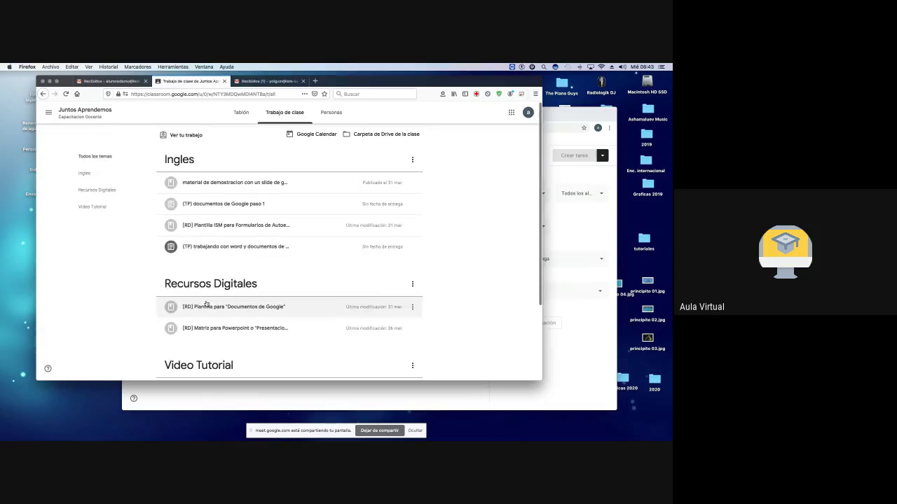
{"action": "left_click", "coordinate": [569, 118]}
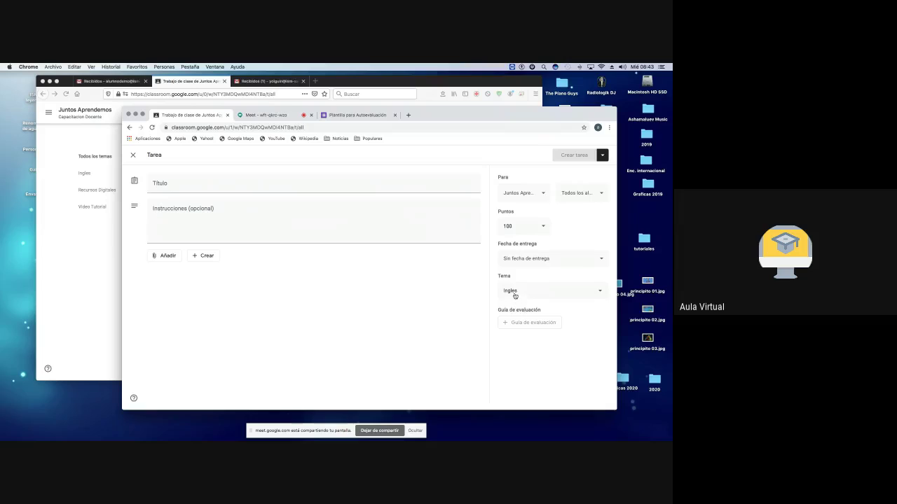
Step: Title the assignment '(1) demostracion' and close it, saving it as a draft
{"action": "left_click", "coordinate": [163, 185]}
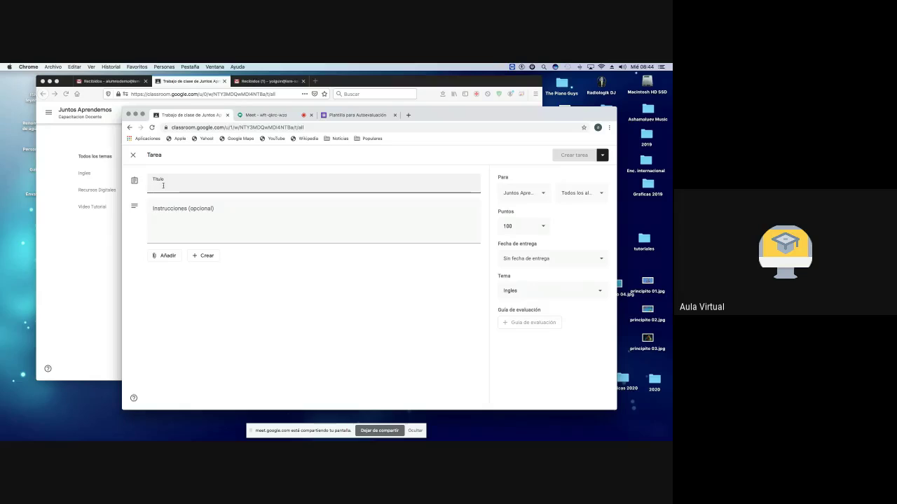
{"action": "type", "text": "("}
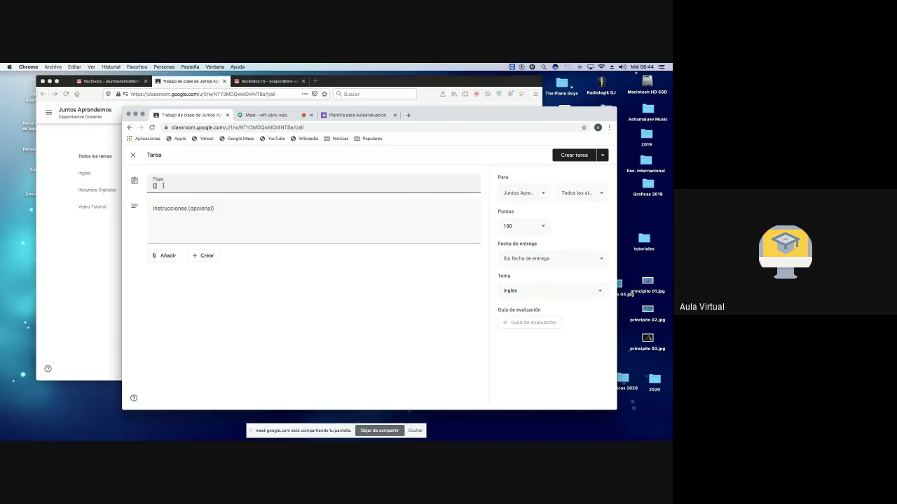
{"action": "type", "text": "1) demostracion"}
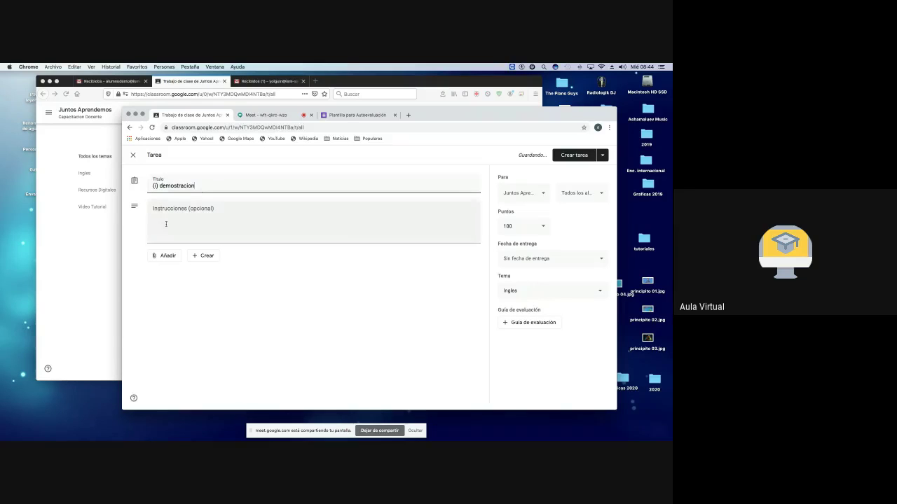
{"action": "left_click", "coordinate": [174, 218]}
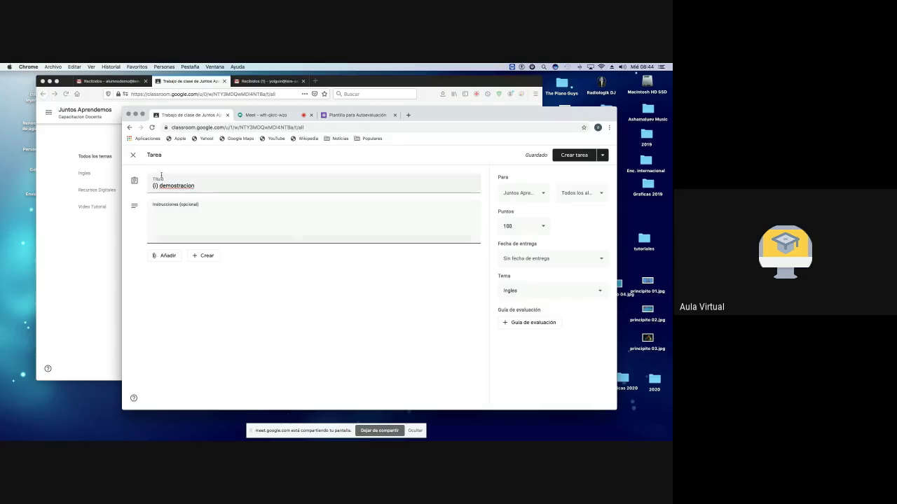
{"action": "left_click", "coordinate": [134, 156]}
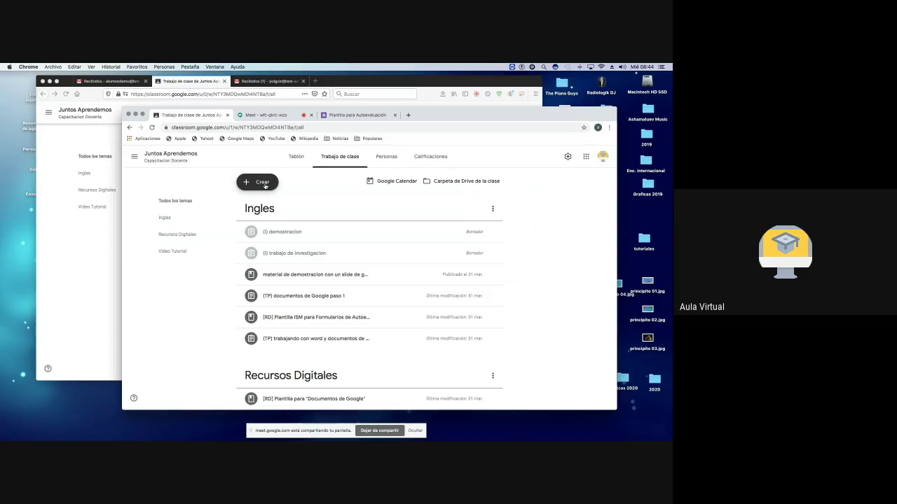
Step: Create a new Tarea de cuestionario with a Blank Quiz form attached
{"action": "left_click", "coordinate": [265, 184]}
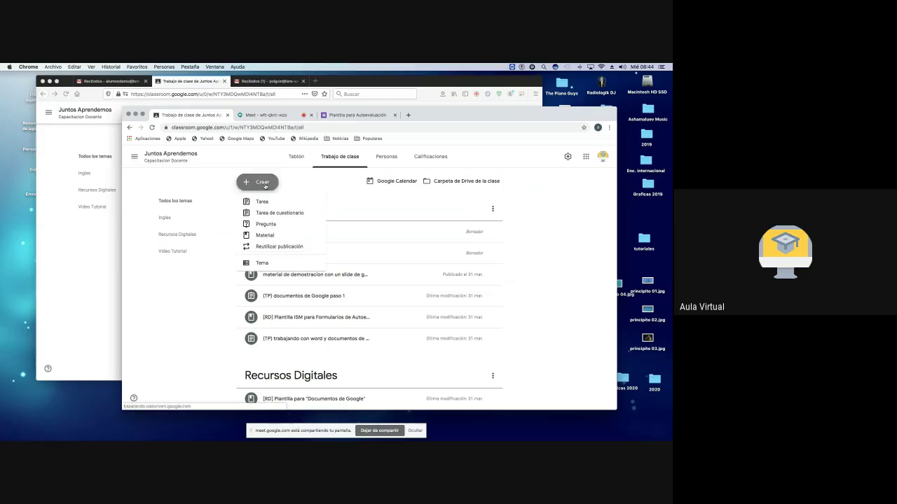
{"action": "left_click", "coordinate": [281, 213]}
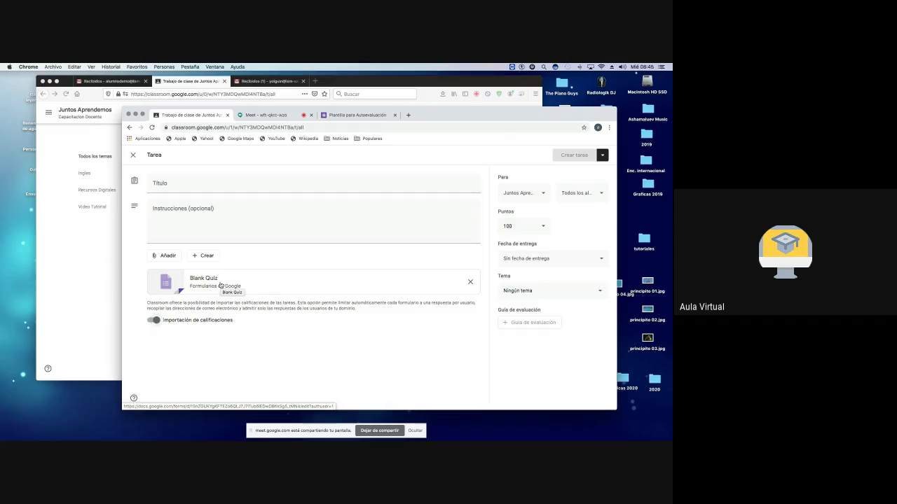
Step: Title the quiz '(RD) veamos cuanto has aprendido' under Recursos Digitales with instructions 'responde el cuestionario que aparece adjunto'
{"action": "left_click", "coordinate": [175, 185]}
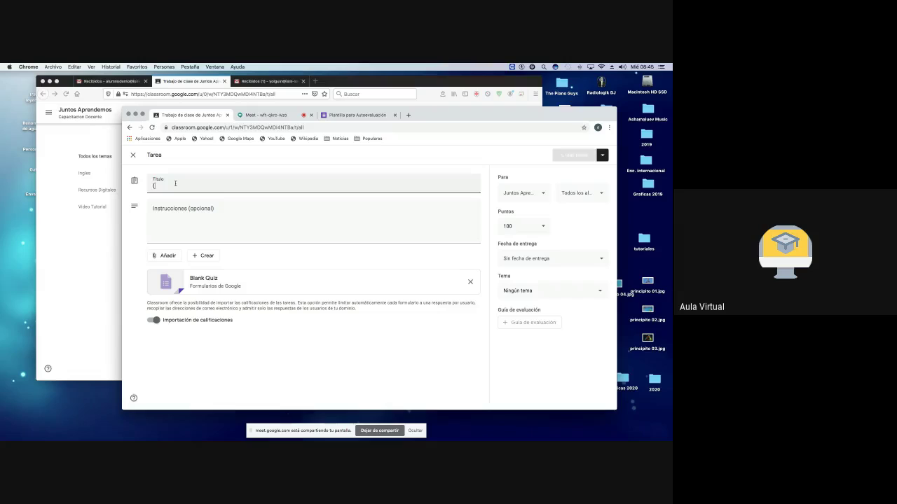
{"action": "type", "text": "("}
{"action": "left_click", "coordinate": [527, 292]}
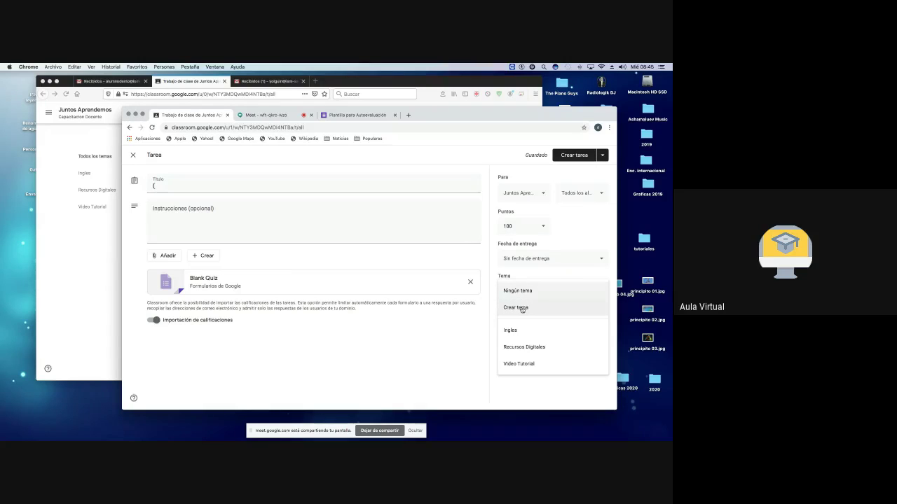
{"action": "left_click", "coordinate": [528, 346]}
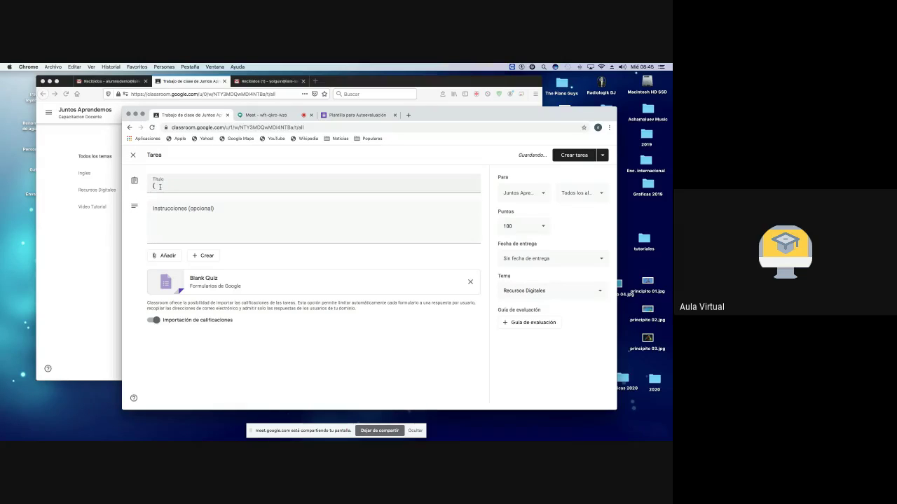
{"action": "left_click", "coordinate": [161, 186]}
{"action": "type", "text": "("}
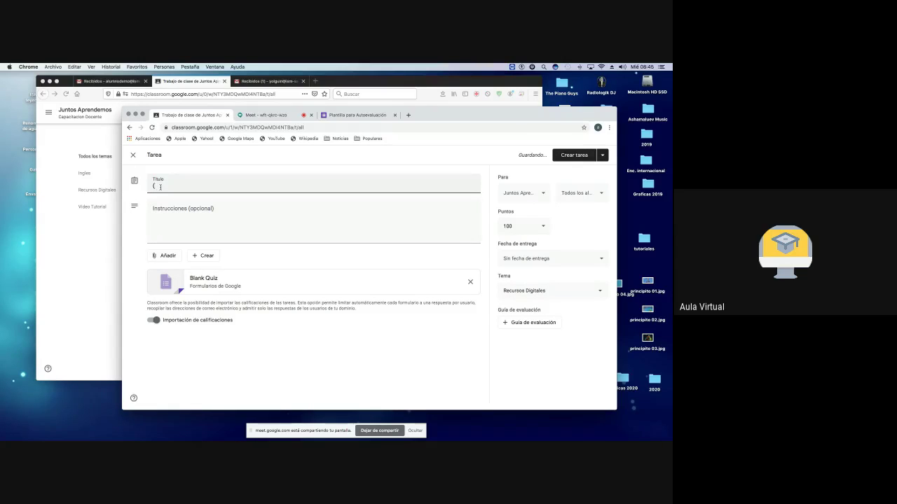
{"action": "type", "text": "RG)"}
{"action": "type", "text": "veamos cuanto has aprendido"}
{"action": "left_click", "coordinate": [159, 185]}
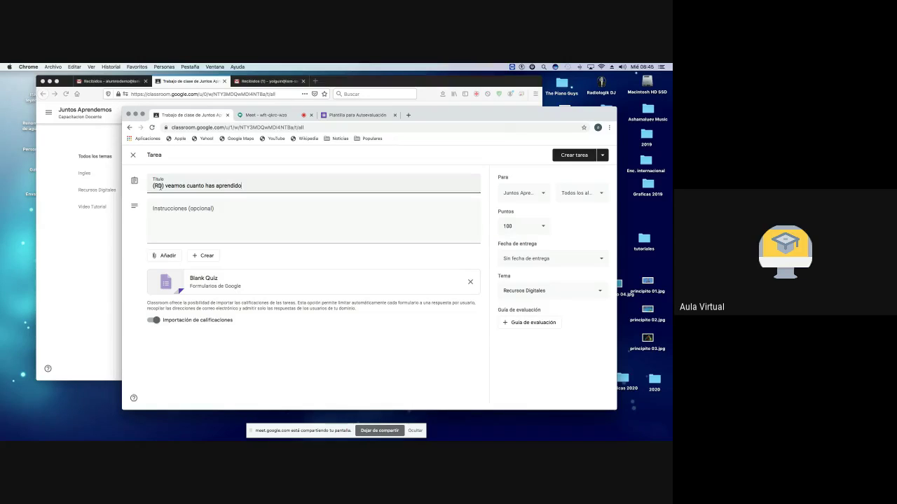
{"action": "key", "text": "BackSpace"}
{"action": "type", "text": "D"}
{"action": "left_click", "coordinate": [167, 208]}
{"action": "type", "text": "re"}
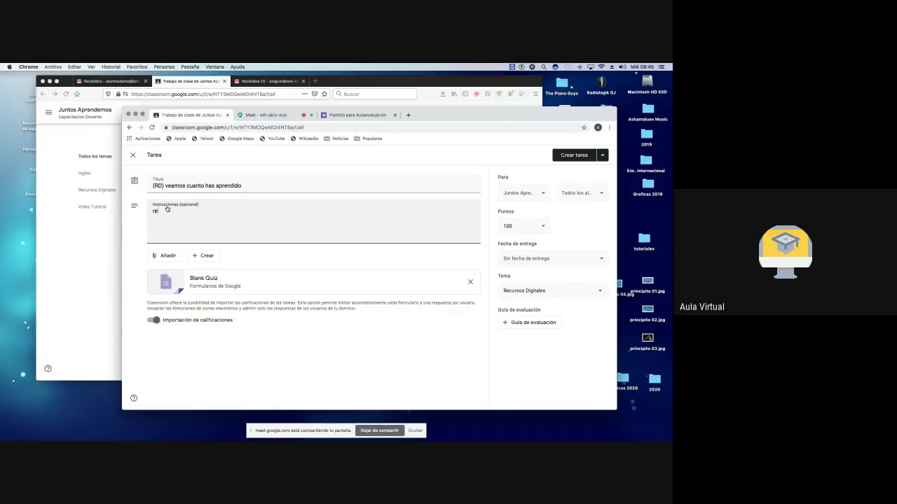
{"action": "type", "text": "sponde el cuestionario que aparece adjunto"}
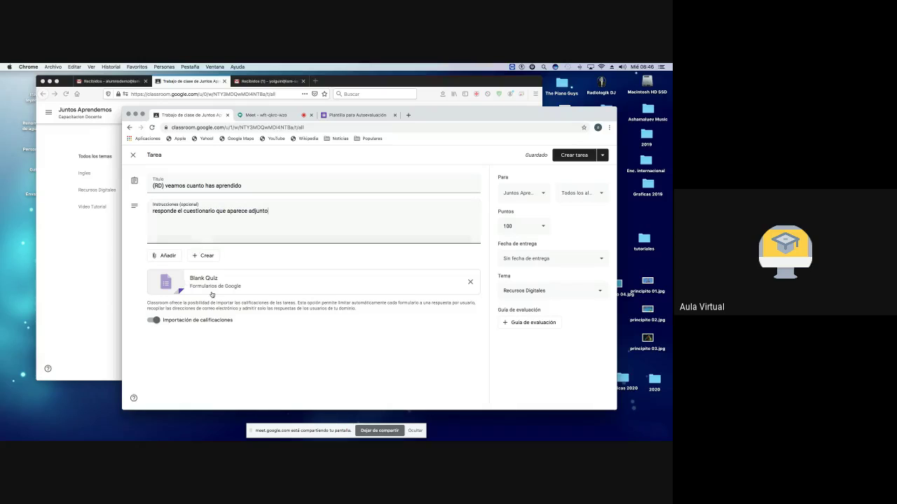
{"action": "left_click", "coordinate": [172, 280]}
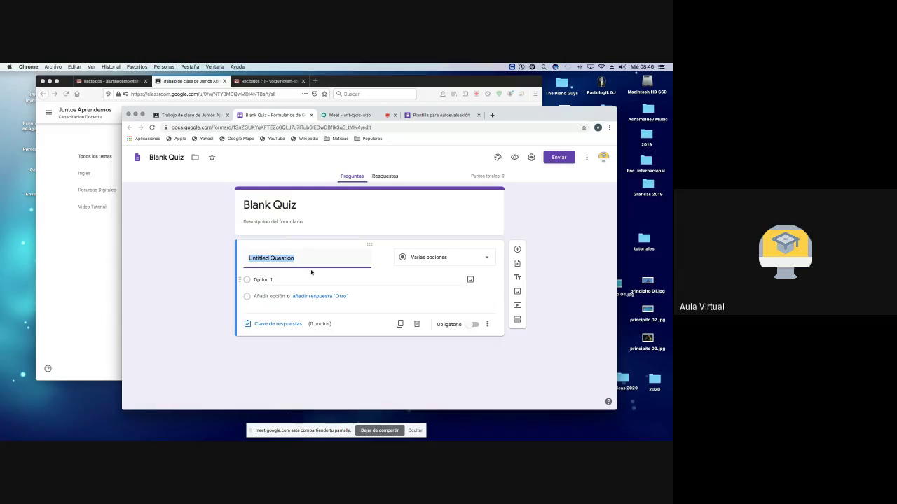
{"action": "left_click", "coordinate": [497, 159]}
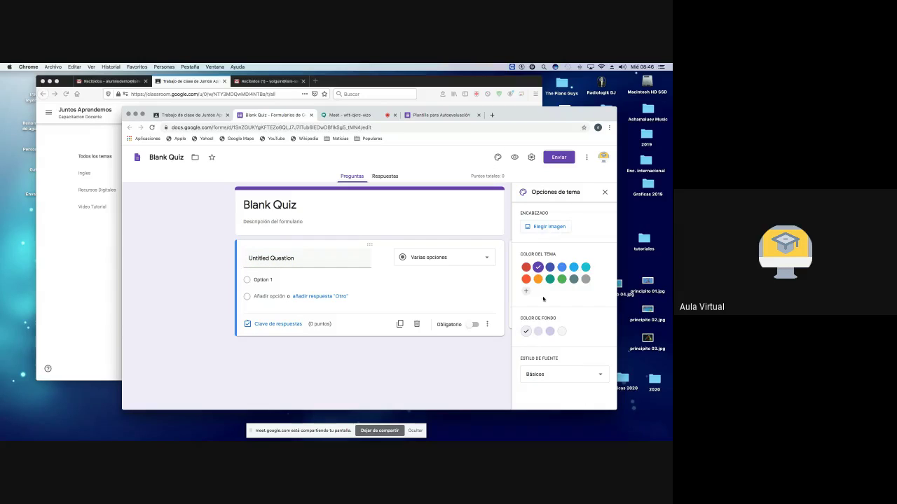
{"action": "left_click", "coordinate": [311, 115]}
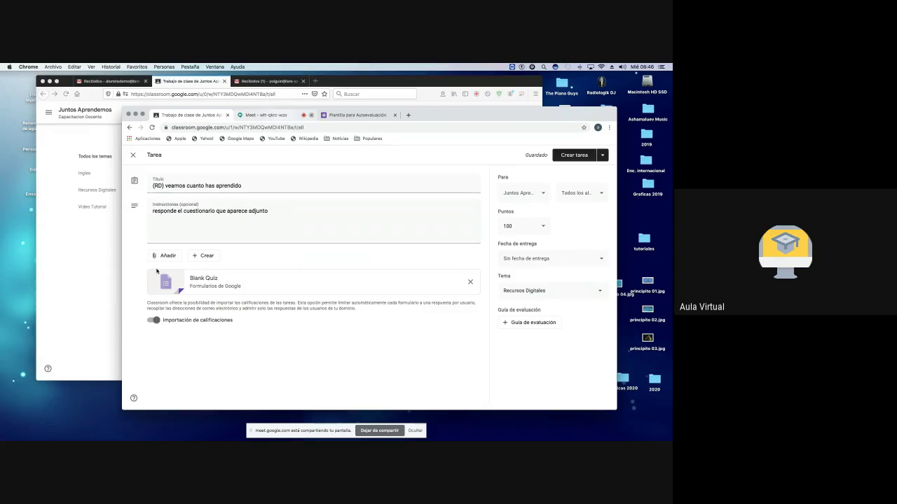
Step: Remove the Blank Quiz attachment and choose to attach a file from Google Drive
{"action": "left_click", "coordinate": [470, 283]}
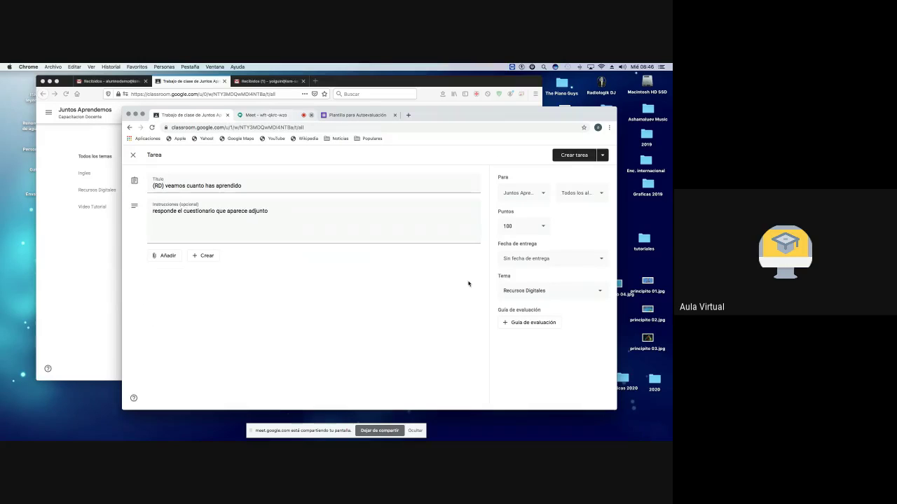
{"action": "left_click", "coordinate": [164, 257]}
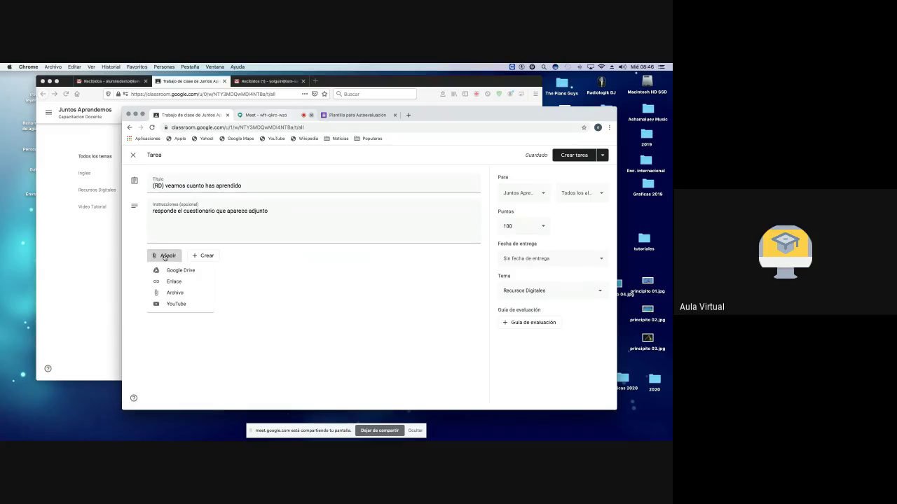
{"action": "left_click", "coordinate": [176, 272]}
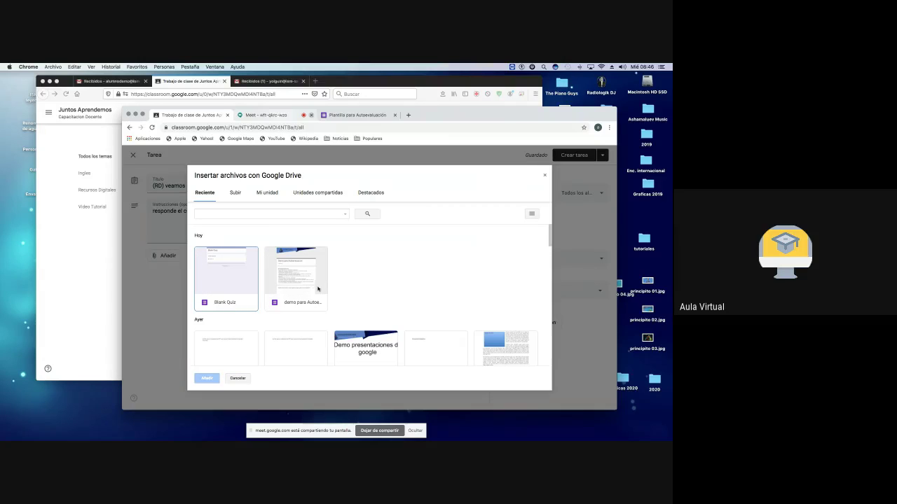
Step: Browse the Drive file list, then switch to the Plantilla para Autoevaluación form
{"action": "scroll", "coordinate": [302, 285], "scroll_direction": "down", "scroll_amount": 3}
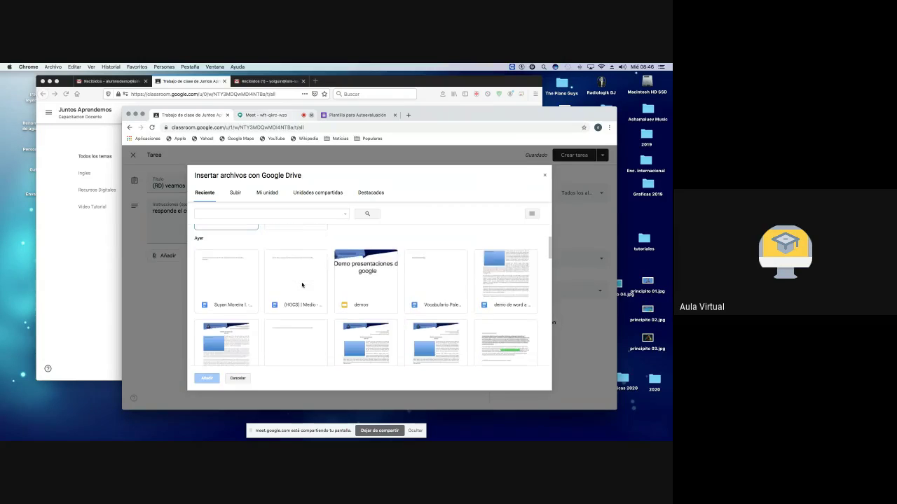
{"action": "scroll", "coordinate": [302, 285], "scroll_direction": "down", "scroll_amount": 6}
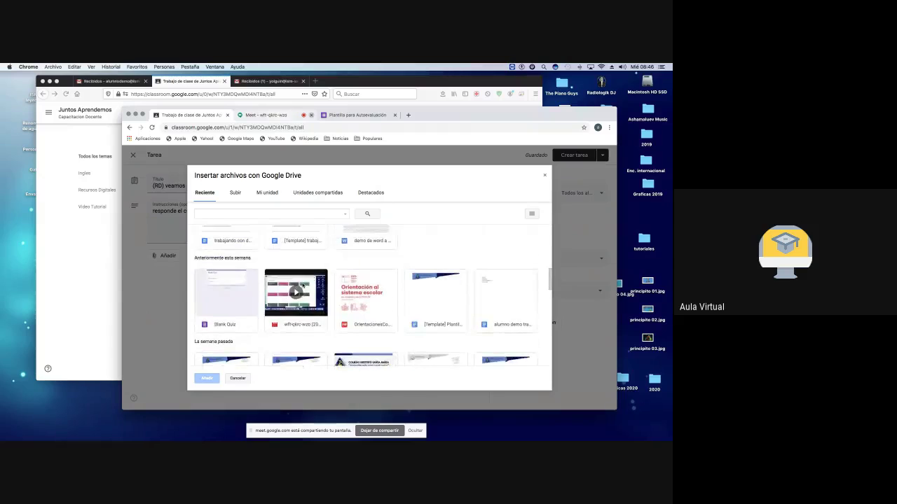
{"action": "scroll", "coordinate": [302, 285], "scroll_direction": "down", "scroll_amount": 8}
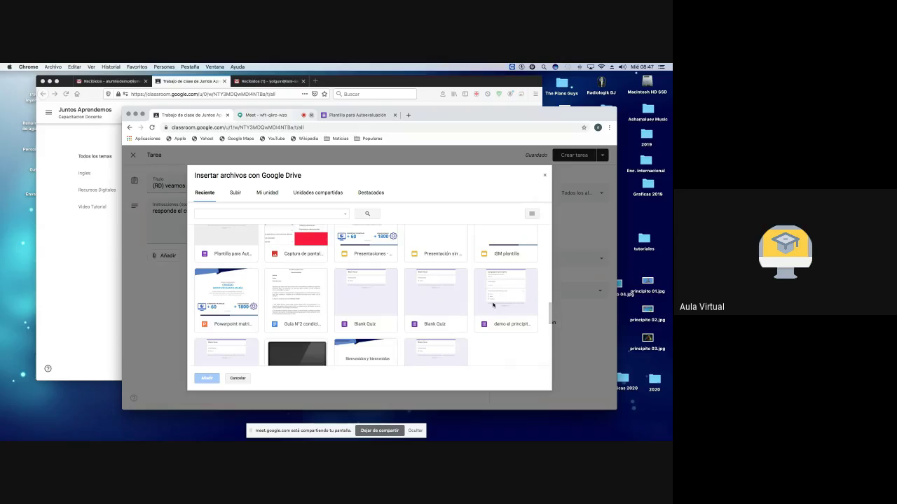
{"action": "scroll", "coordinate": [493, 305], "scroll_direction": "down", "scroll_amount": 2}
{"action": "scroll", "coordinate": [493, 306], "scroll_direction": "down", "scroll_amount": 2}
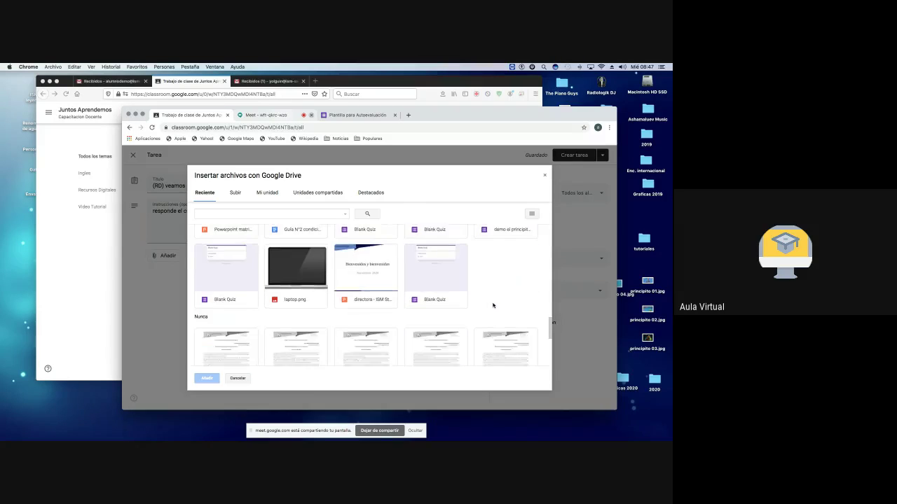
{"action": "scroll", "coordinate": [493, 306], "scroll_direction": "down", "scroll_amount": 2}
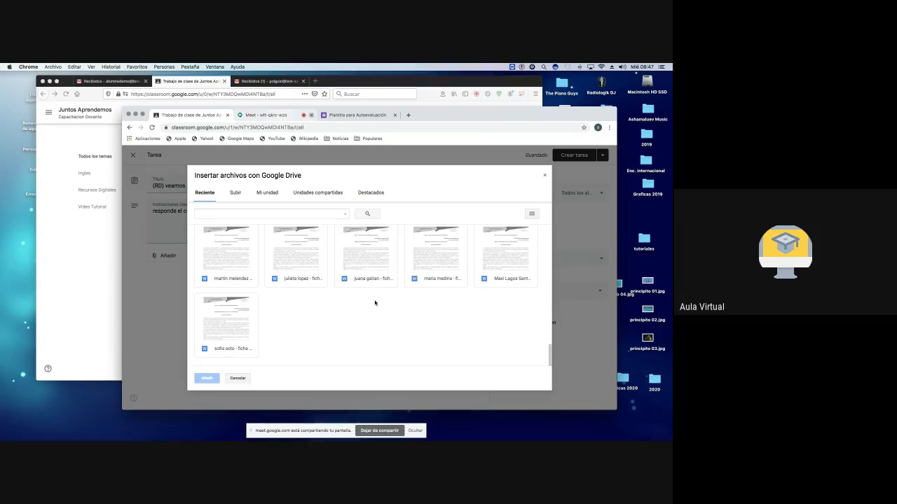
{"action": "scroll", "coordinate": [375, 302], "scroll_direction": "up", "scroll_amount": 1}
{"action": "scroll", "coordinate": [375, 302], "scroll_direction": "up", "scroll_amount": 5}
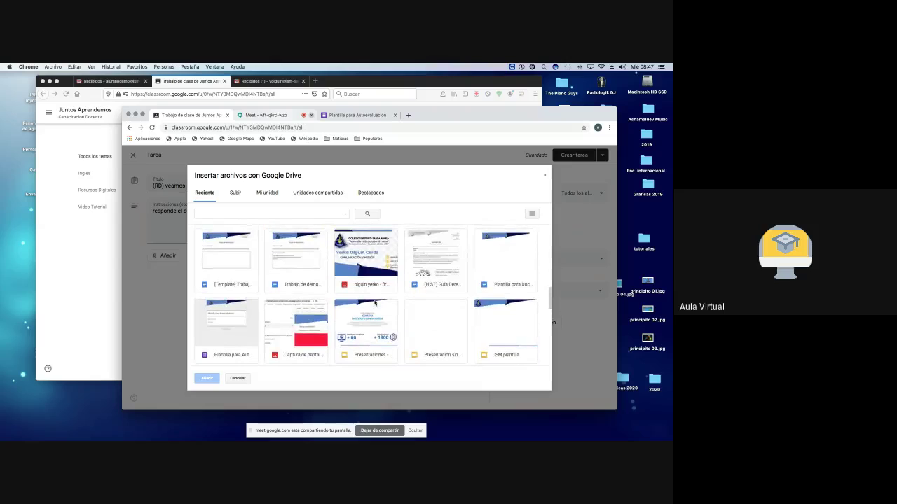
{"action": "scroll", "coordinate": [375, 302], "scroll_direction": "up", "scroll_amount": 1}
{"action": "scroll", "coordinate": [375, 303], "scroll_direction": "down", "scroll_amount": 1}
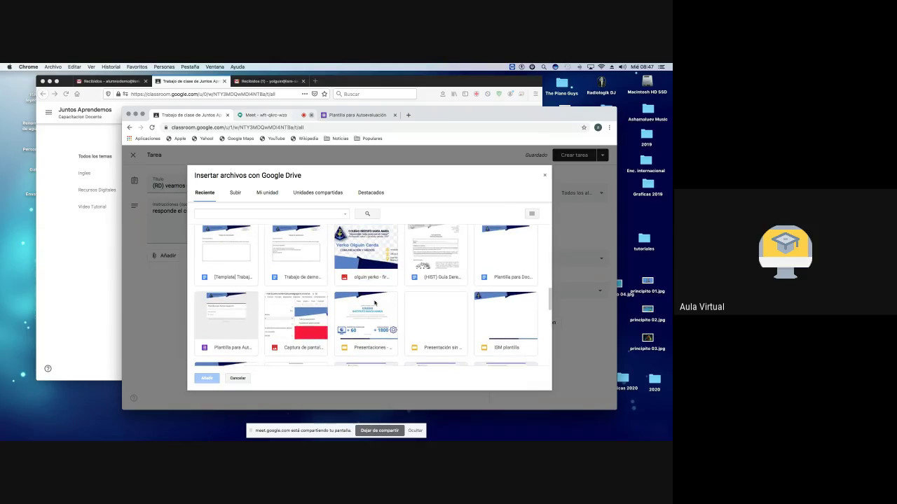
{"action": "scroll", "coordinate": [375, 303], "scroll_direction": "down", "scroll_amount": 3}
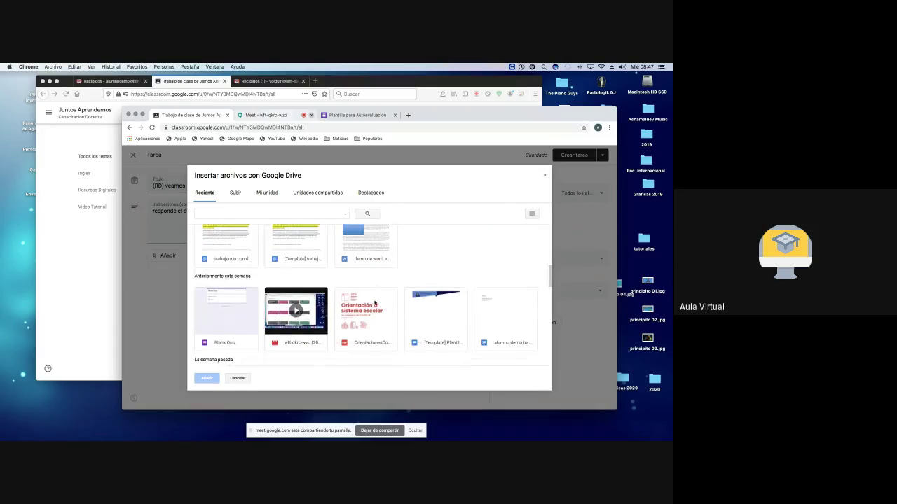
{"action": "scroll", "coordinate": [374, 303], "scroll_direction": "up", "scroll_amount": 5}
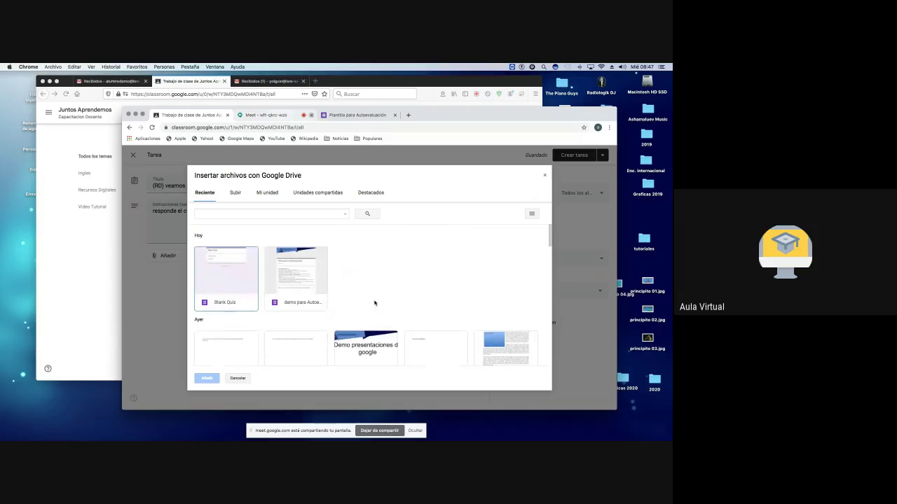
{"action": "left_click", "coordinate": [364, 115]}
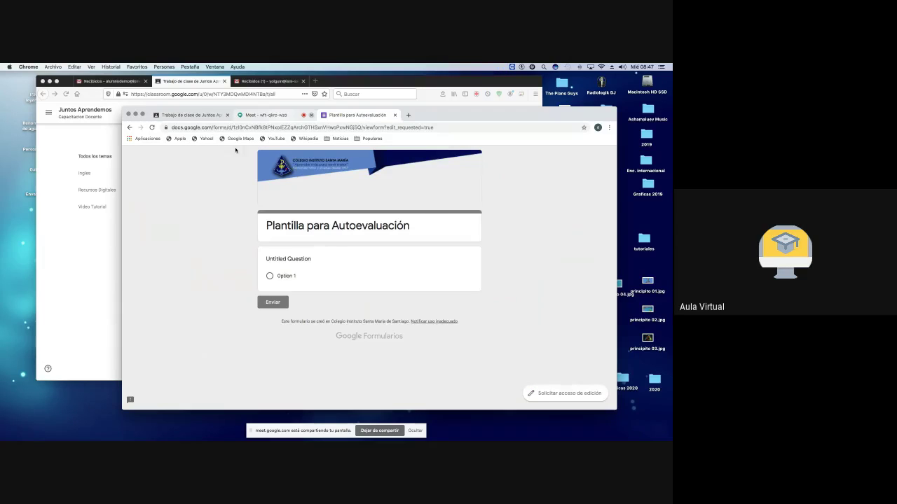
Step: Look over the Formularios recientes grid, then return to the Classroom assignment's Drive picker
{"action": "left_click", "coordinate": [130, 127]}
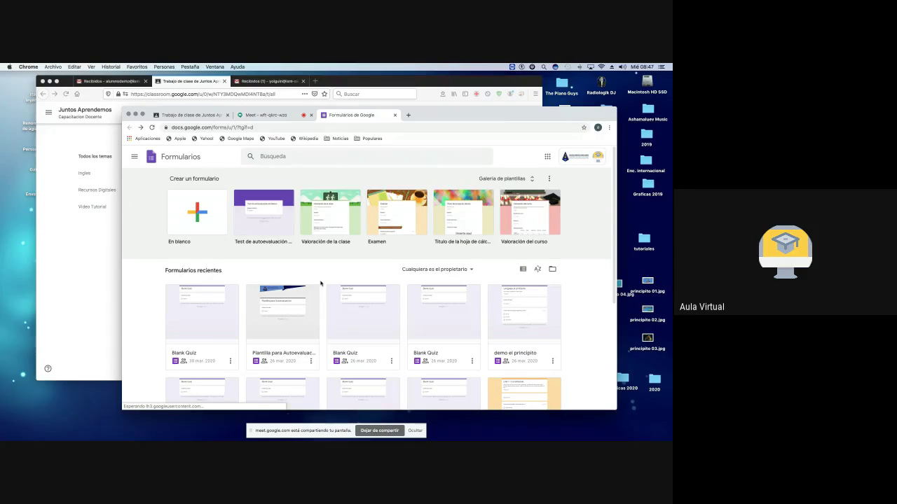
{"action": "scroll", "coordinate": [320, 283], "scroll_direction": "down", "scroll_amount": 5}
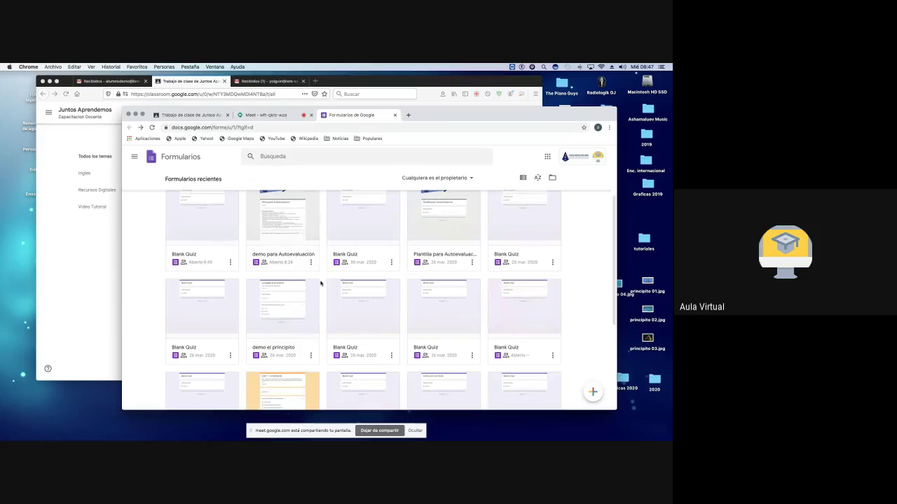
{"action": "scroll", "coordinate": [363, 320], "scroll_direction": "down", "scroll_amount": 3}
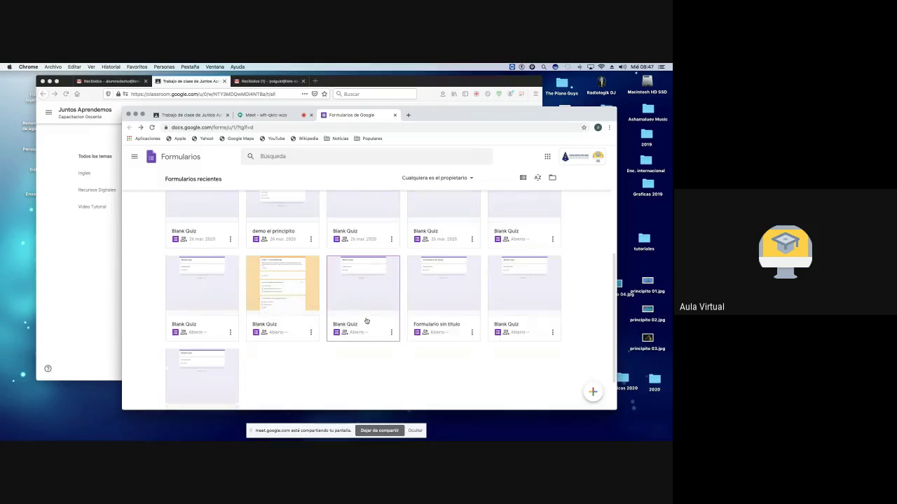
{"action": "scroll", "coordinate": [365, 320], "scroll_direction": "down", "scroll_amount": 2}
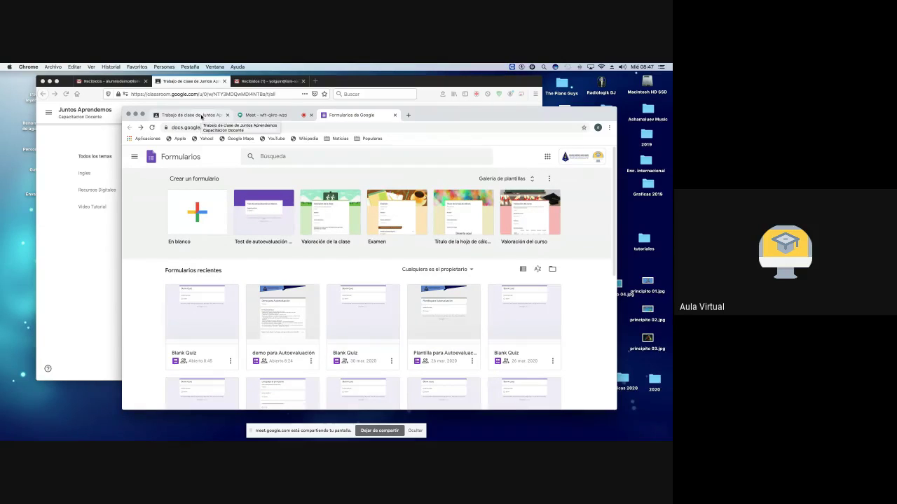
{"action": "left_click", "coordinate": [201, 116]}
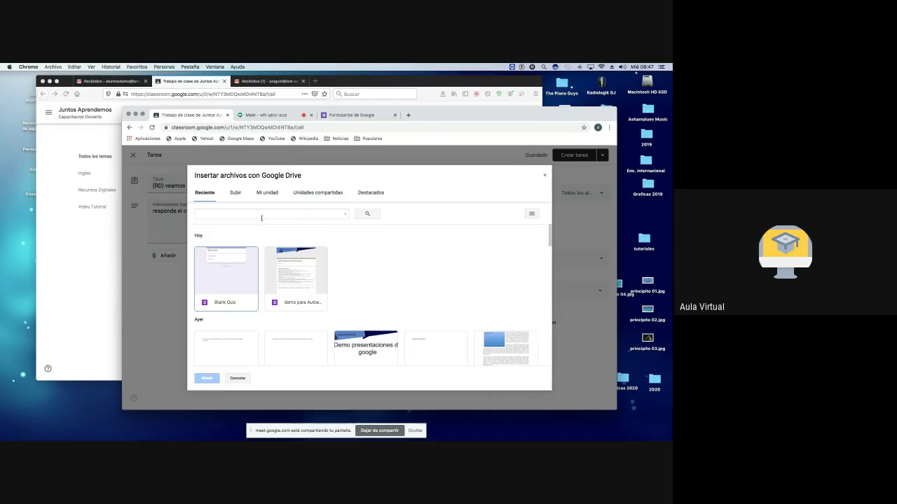
Step: In Mi unidad, select the 'demo el principito' form
{"action": "left_click", "coordinate": [270, 194]}
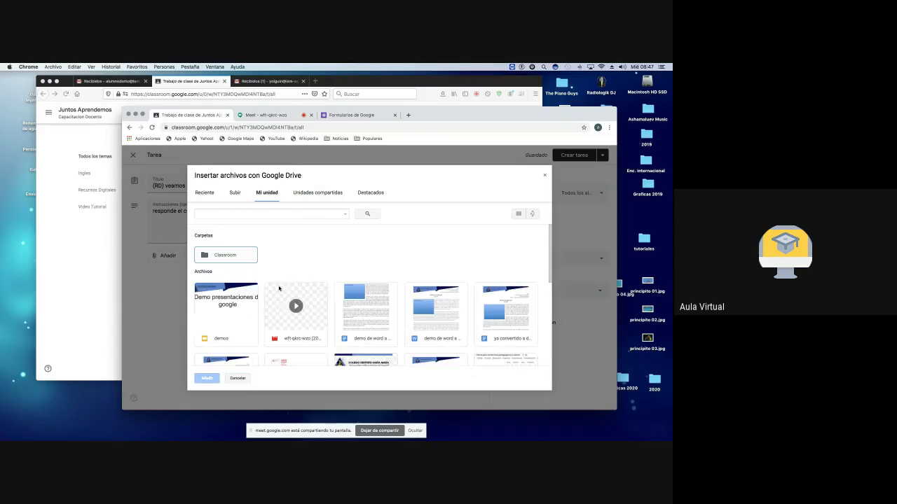
{"action": "scroll", "coordinate": [306, 253], "scroll_direction": "down", "scroll_amount": 3}
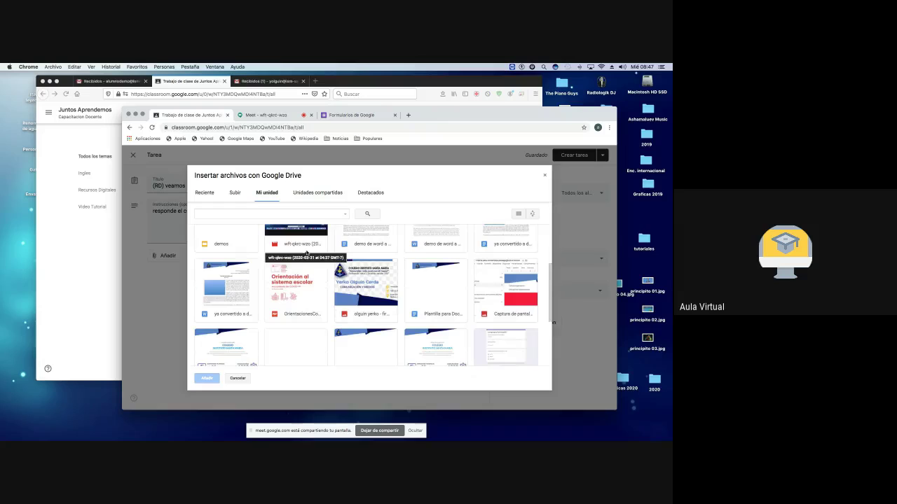
{"action": "scroll", "coordinate": [306, 253], "scroll_direction": "down", "scroll_amount": 3}
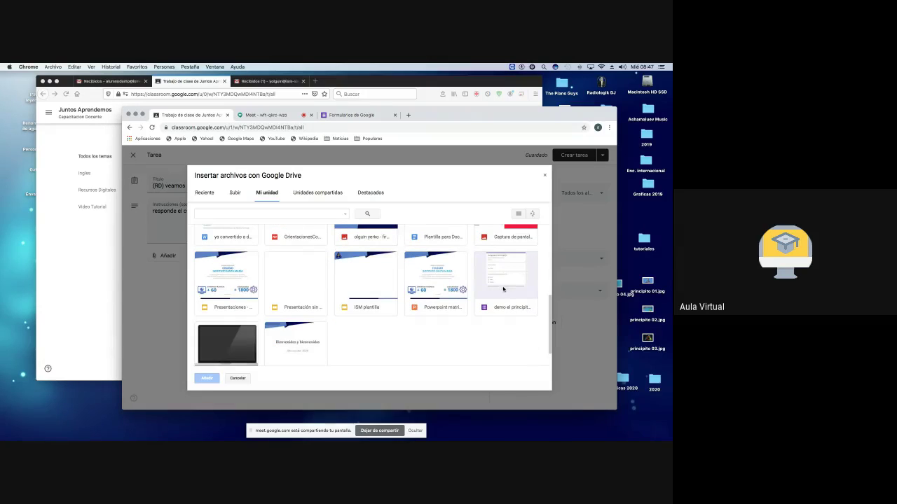
{"action": "left_click", "coordinate": [502, 289]}
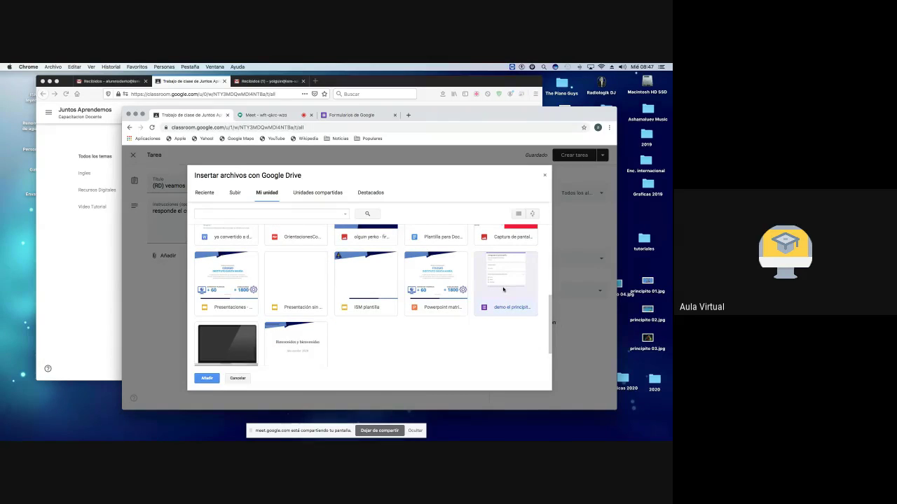
{"action": "scroll", "coordinate": [421, 295], "scroll_direction": "up", "scroll_amount": 6}
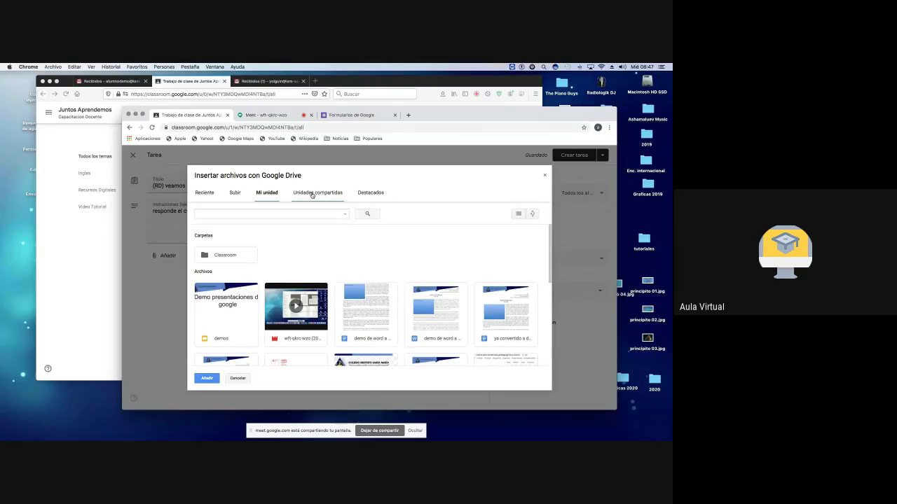
Step: Browse the Reciente file list, then close the picker without attaching anything
{"action": "left_click", "coordinate": [203, 193]}
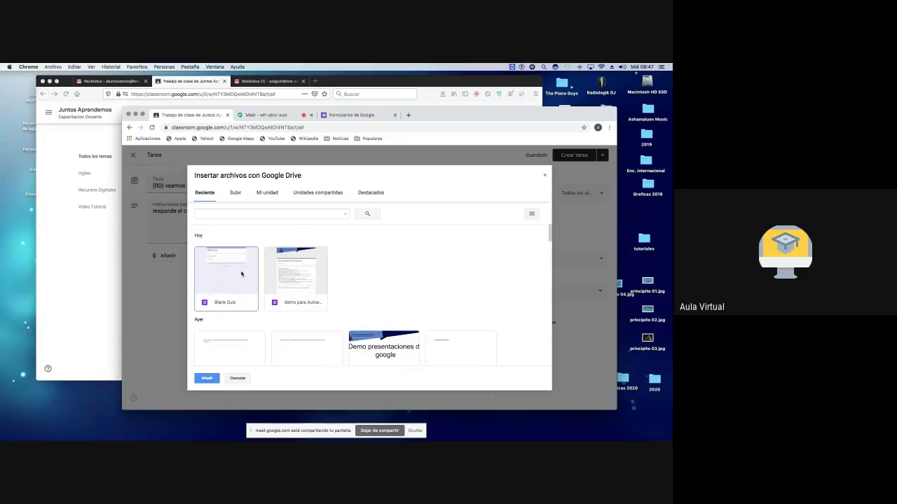
{"action": "scroll", "coordinate": [272, 269], "scroll_direction": "down", "scroll_amount": 2}
{"action": "scroll", "coordinate": [276, 271], "scroll_direction": "down", "scroll_amount": 6}
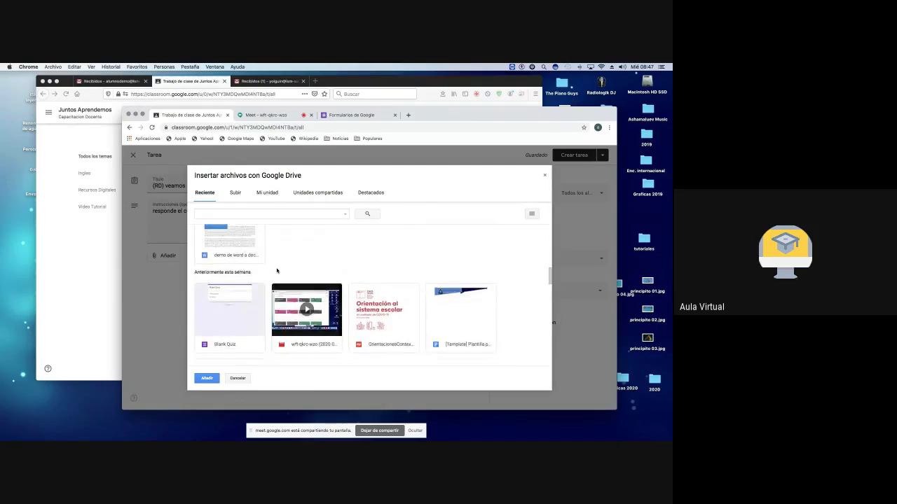
{"action": "scroll", "coordinate": [276, 271], "scroll_direction": "down", "scroll_amount": 4}
{"action": "scroll", "coordinate": [276, 270], "scroll_direction": "down", "scroll_amount": 3}
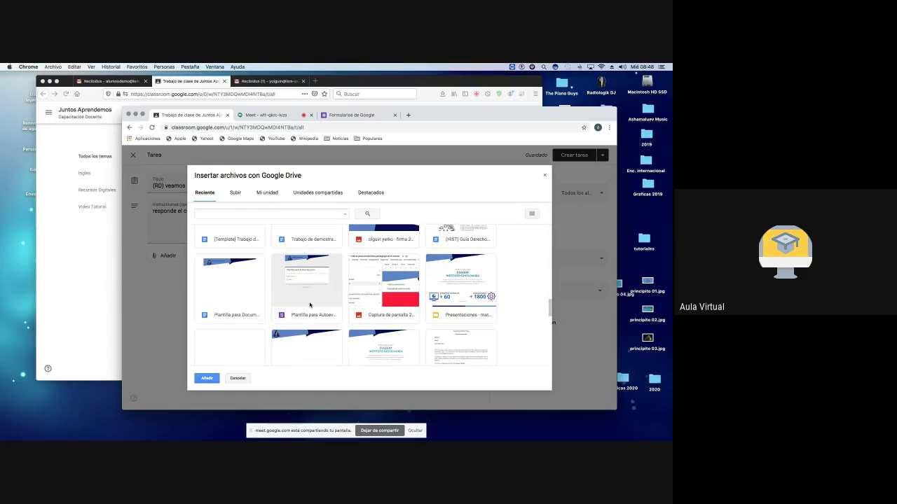
{"action": "scroll", "coordinate": [311, 300], "scroll_direction": "down", "scroll_amount": 5}
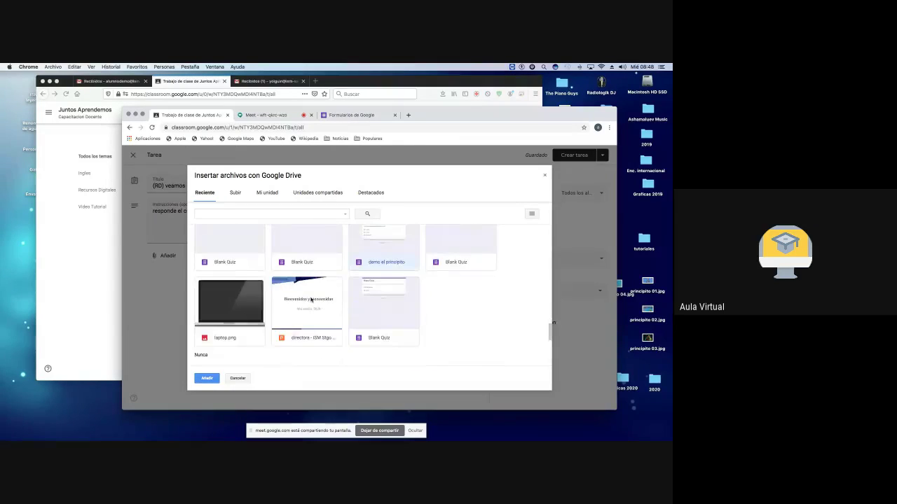
{"action": "scroll", "coordinate": [389, 310], "scroll_direction": "down", "scroll_amount": 5}
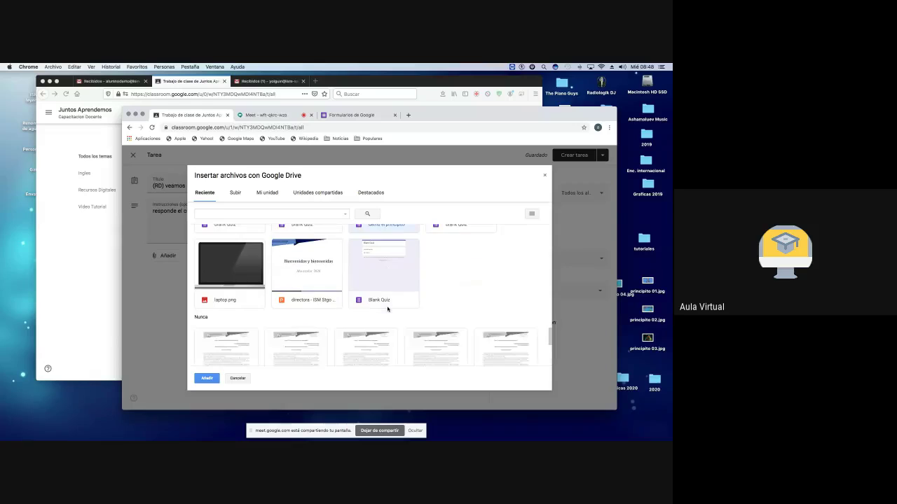
{"action": "scroll", "coordinate": [387, 309], "scroll_direction": "up", "scroll_amount": 8}
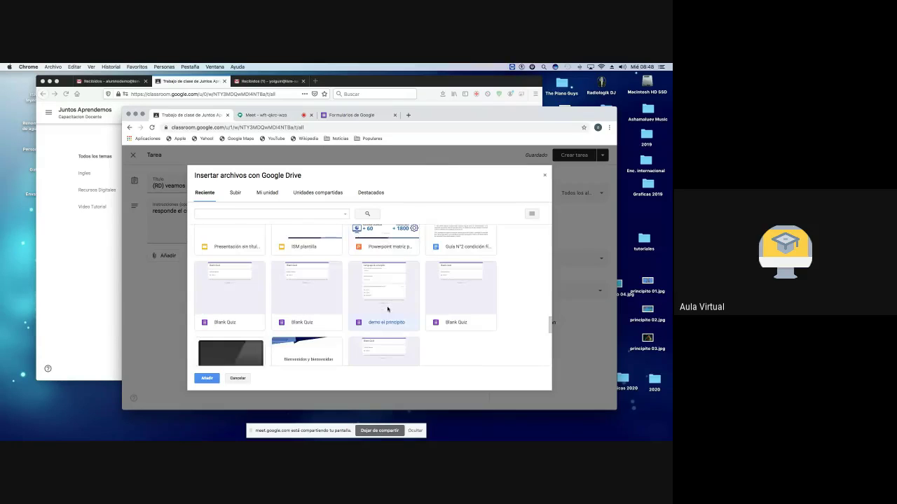
{"action": "scroll", "coordinate": [387, 308], "scroll_direction": "up", "scroll_amount": 10}
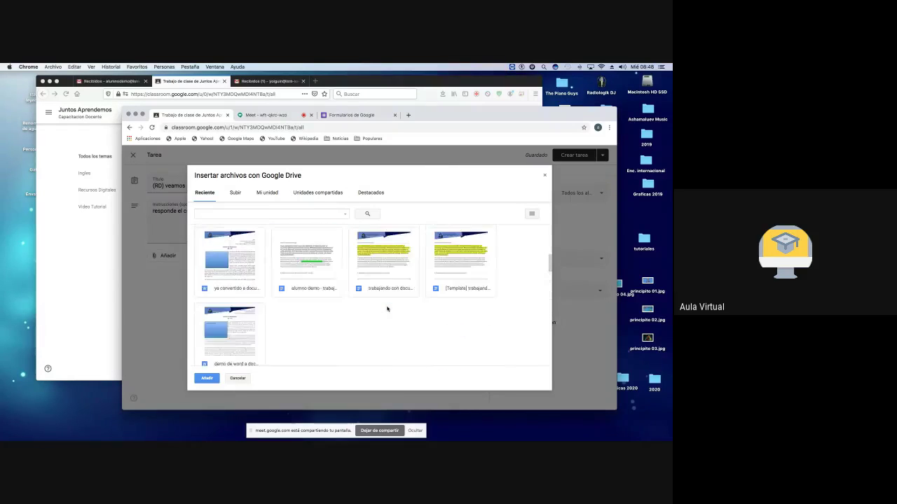
{"action": "scroll", "coordinate": [386, 309], "scroll_direction": "up", "scroll_amount": 5}
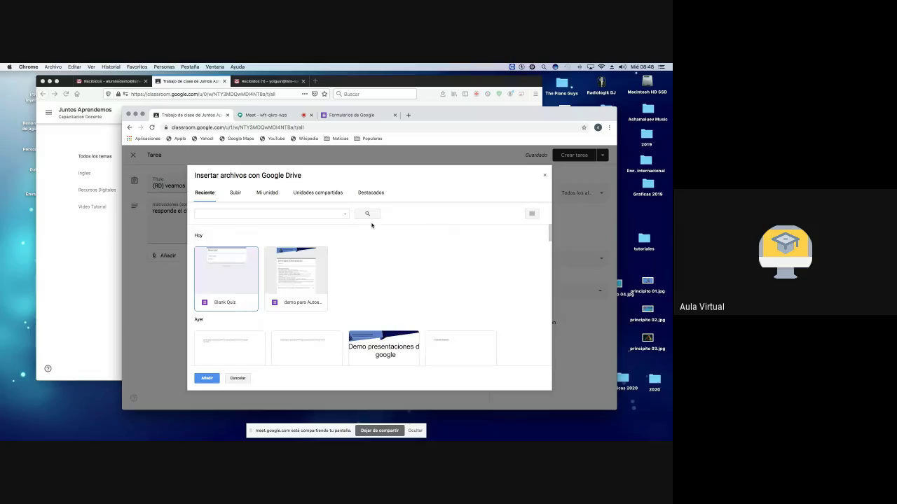
{"action": "key", "text": "Escape"}
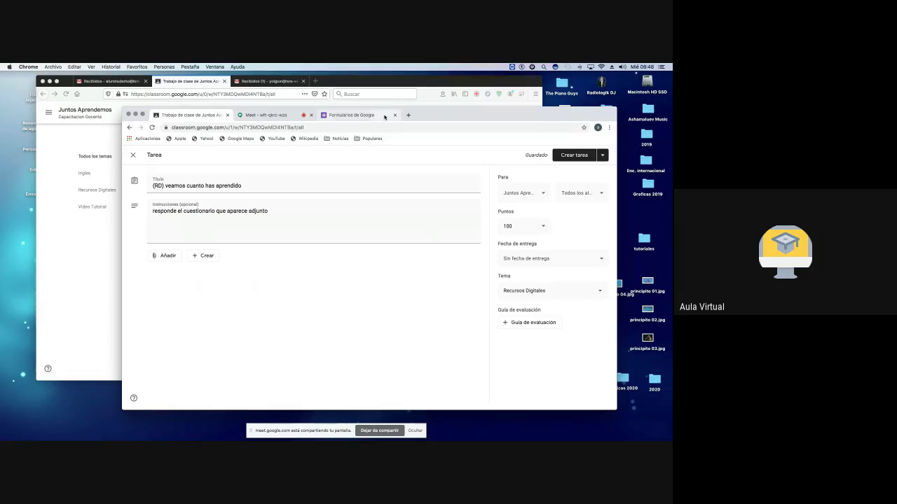
Step: Open the 'demo para Autoevaluación' form from Google Forms in its editor, closing the extra tab
{"action": "left_click", "coordinate": [346, 116]}
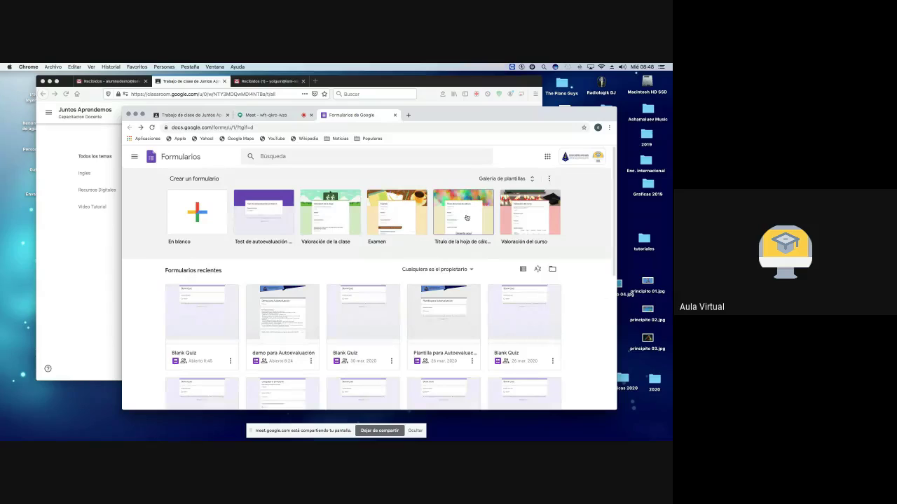
{"action": "left_click", "coordinate": [547, 156]}
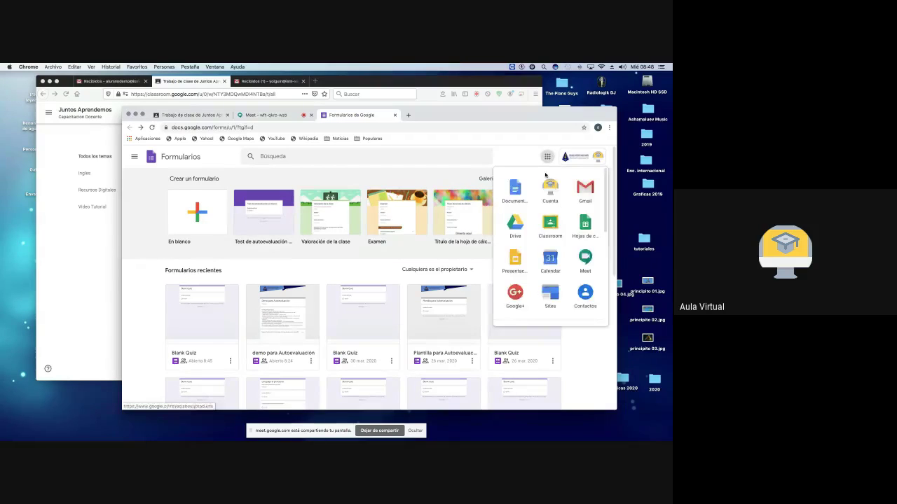
{"action": "scroll", "coordinate": [546, 231], "scroll_direction": "down", "scroll_amount": 3}
{"action": "left_click", "coordinate": [550, 191]}
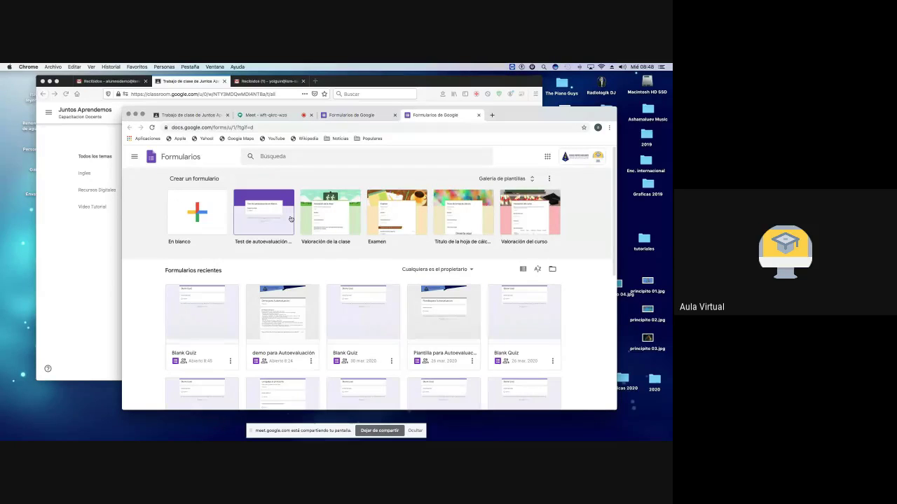
{"action": "left_click", "coordinate": [286, 320]}
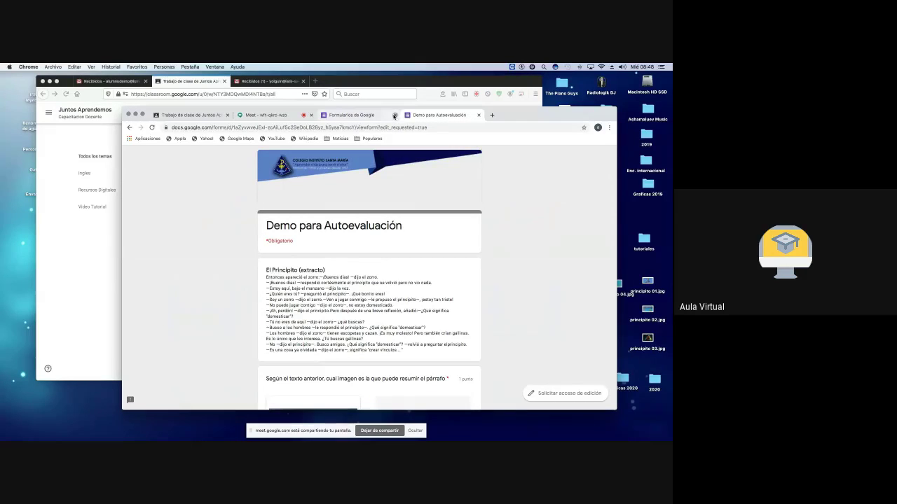
{"action": "left_click", "coordinate": [393, 117]}
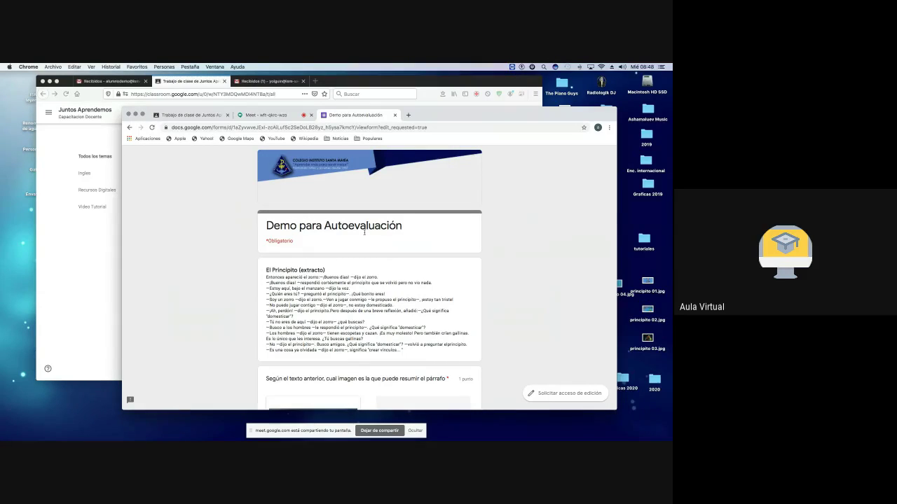
{"action": "left_click", "coordinate": [560, 391]}
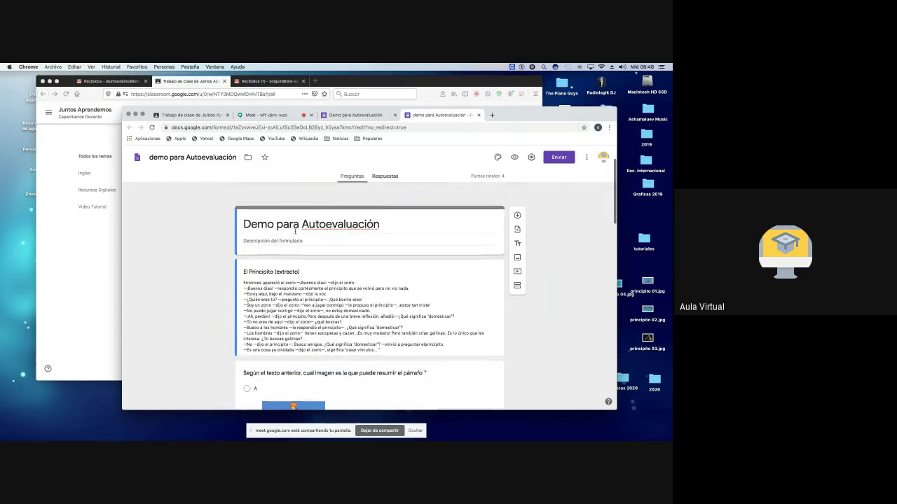
Step: Add the form description 'responde segun lo aprendido en la unidad' and scroll through the questions
{"action": "left_click", "coordinate": [266, 240]}
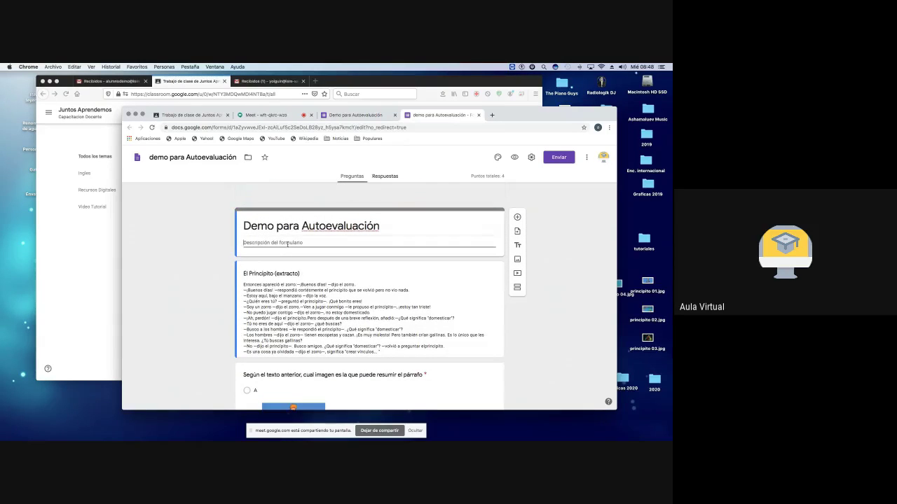
{"action": "type", "text": "t"}
{"action": "type", "text": "esponde segun l"}
{"action": "type", "text": "o aprendid"}
{"action": "type", "text": "o en"}
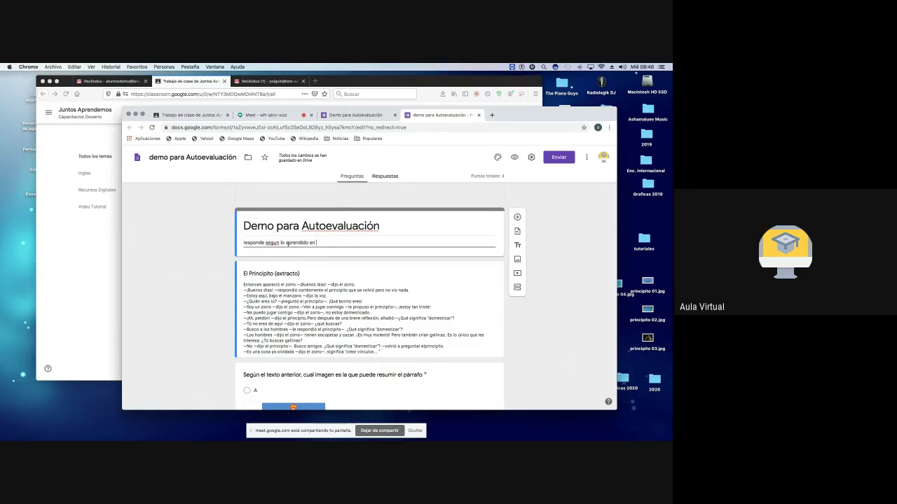
{"action": "type", "text": " la unidad"}
{"action": "scroll", "coordinate": [387, 273], "scroll_direction": "down", "scroll_amount": 20}
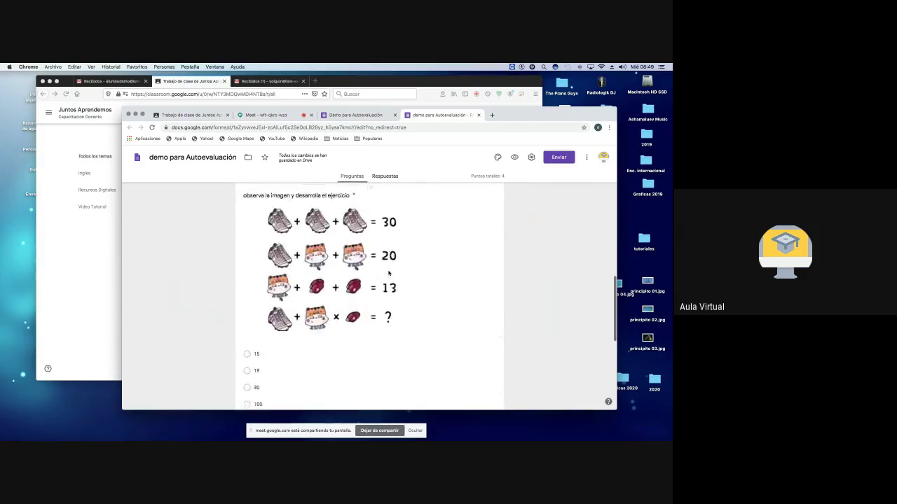
{"action": "scroll", "coordinate": [389, 273], "scroll_direction": "up", "scroll_amount": 20}
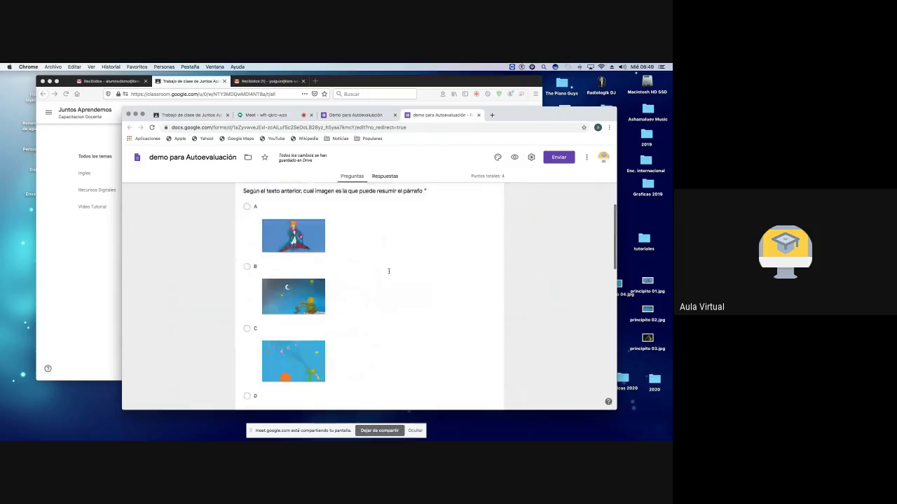
{"action": "scroll", "coordinate": [389, 271], "scroll_direction": "up", "scroll_amount": 5}
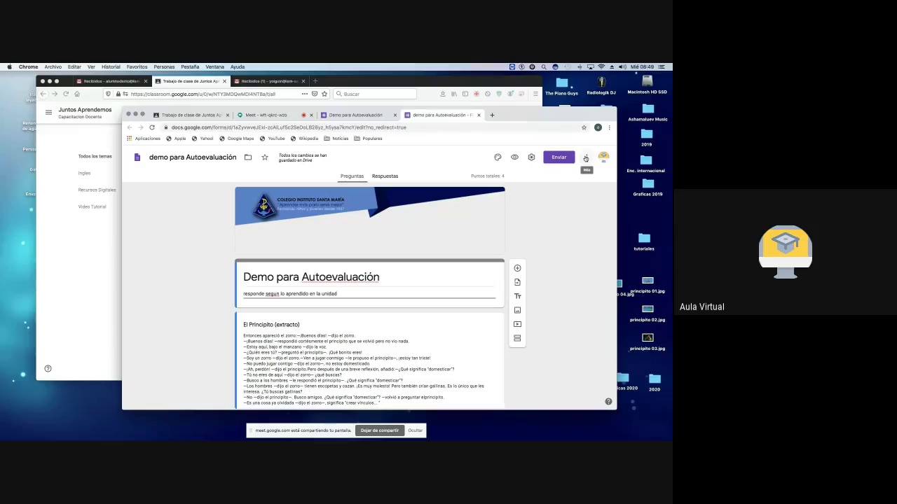
Step: In Settings, tick 'Recopilar direcciones de correo electrónico' and 'Limitar a 1 respuesta'
{"action": "left_click", "coordinate": [531, 156]}
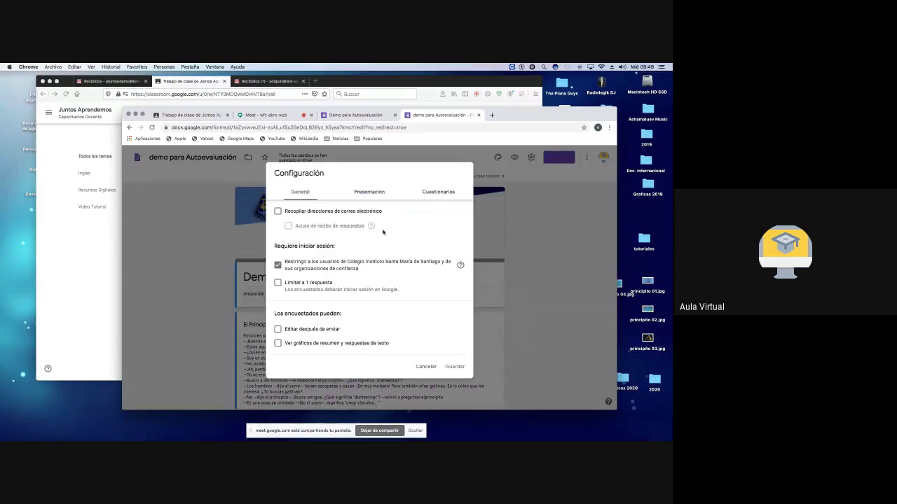
{"action": "left_click", "coordinate": [278, 211]}
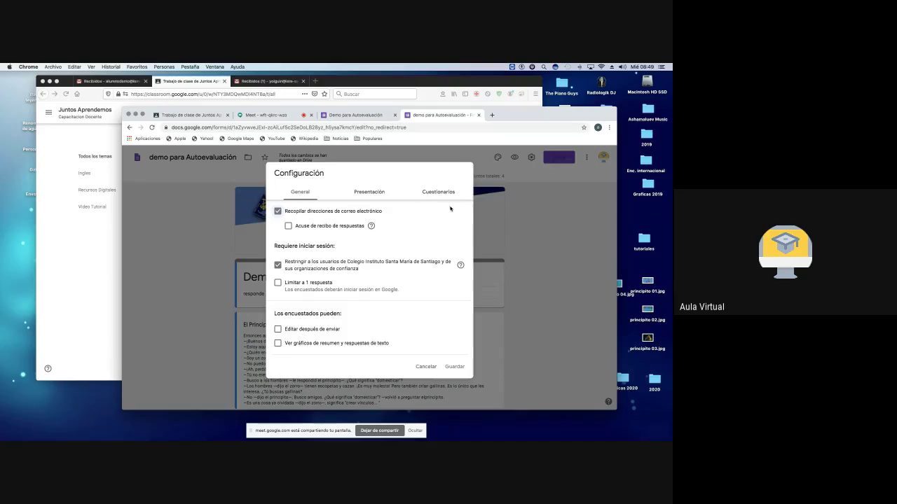
{"action": "key", "text": "Escape"}
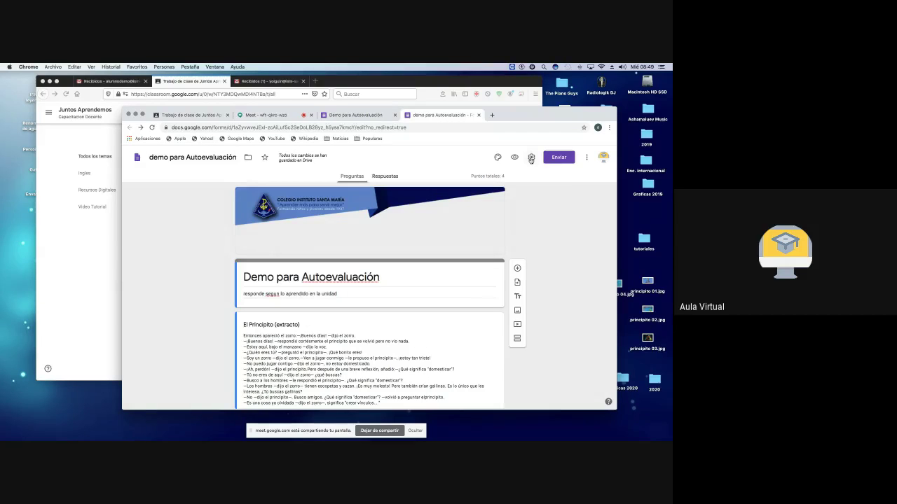
{"action": "left_click", "coordinate": [531, 159]}
{"action": "left_click", "coordinate": [278, 211]}
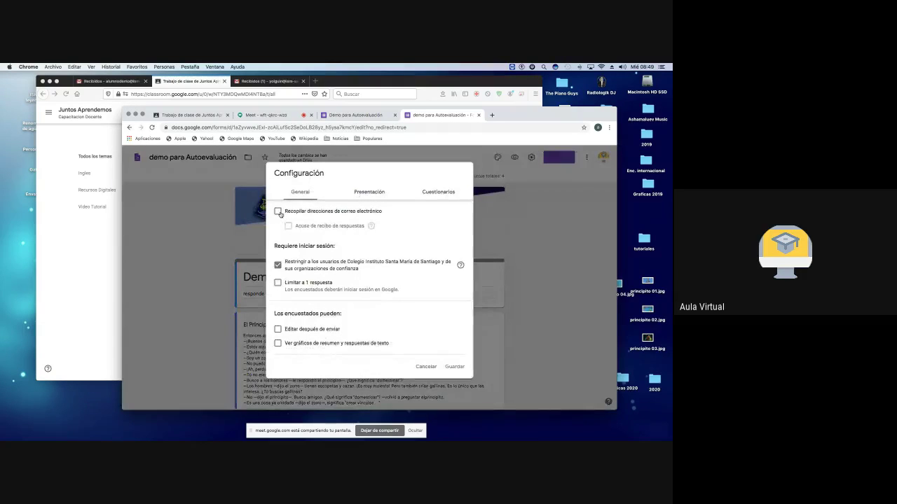
{"action": "left_click", "coordinate": [278, 212]}
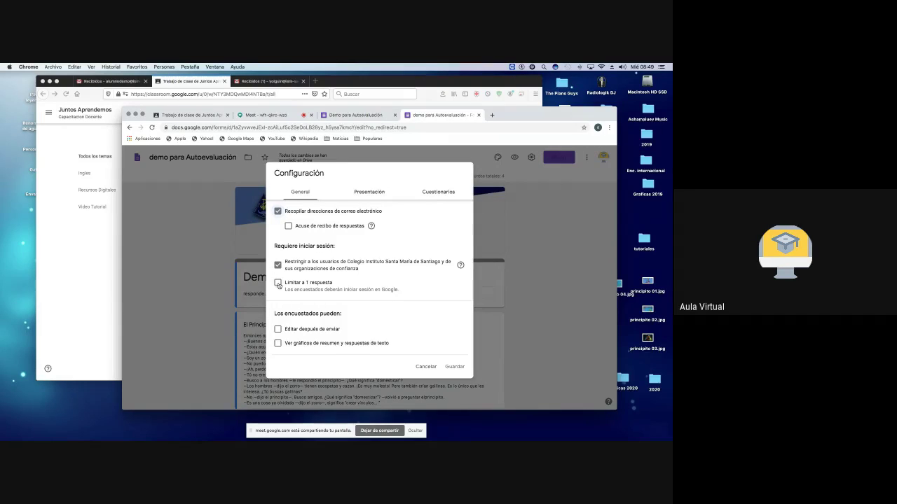
{"action": "left_click", "coordinate": [279, 283]}
{"action": "scroll", "coordinate": [346, 290], "scroll_direction": "down", "scroll_amount": 1}
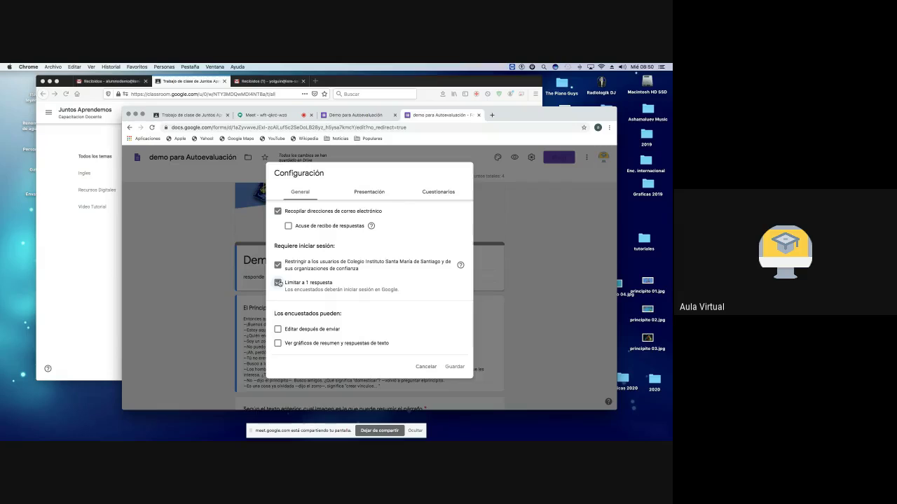
Step: On the Presentación tab, leave the progress bar off and tick 'Orden de preguntas aleatorio'
{"action": "left_click", "coordinate": [378, 194]}
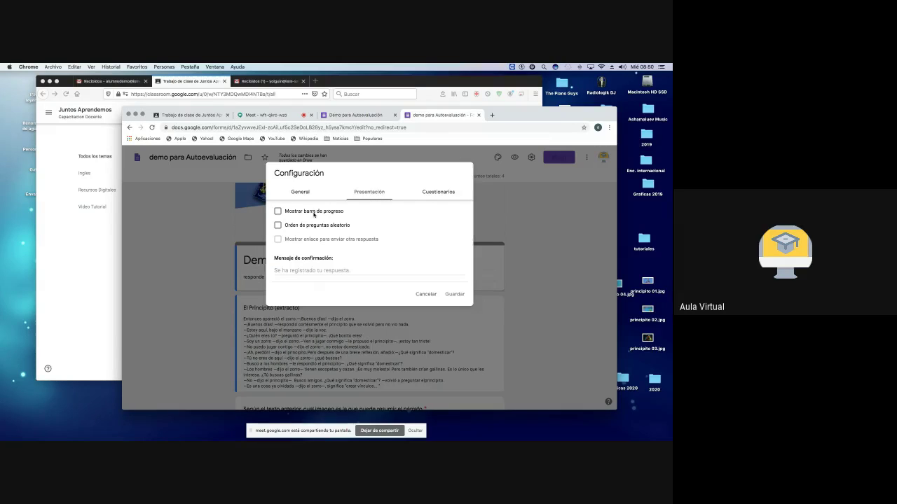
{"action": "left_click", "coordinate": [278, 212]}
{"action": "left_click", "coordinate": [278, 212]}
{"action": "left_click", "coordinate": [278, 225]}
Step: Replace shuffling with 'Mostrar barra de progreso' and release grades 'Más tarde, después de la revisión manual'
{"action": "left_click", "coordinate": [277, 225]}
{"action": "left_click", "coordinate": [278, 212]}
{"action": "left_click", "coordinate": [435, 192]}
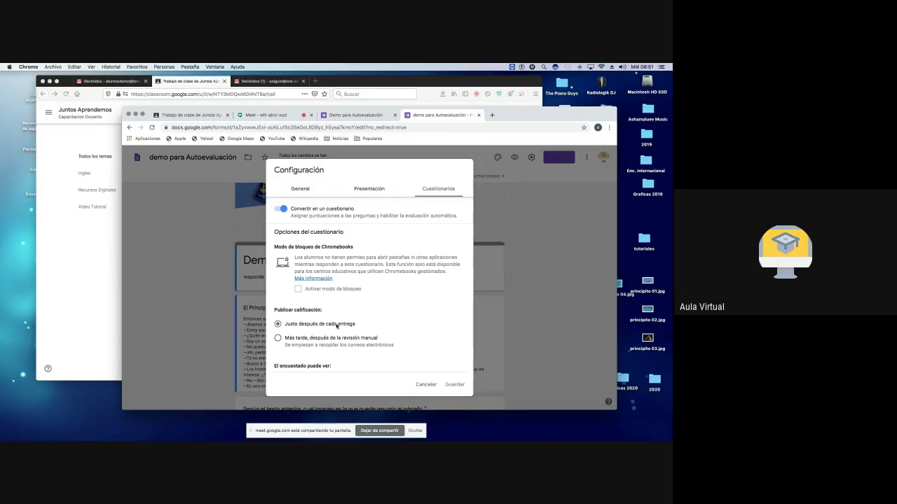
{"action": "left_click_drag", "start_coordinate": [274, 310], "coordinate": [335, 312]}
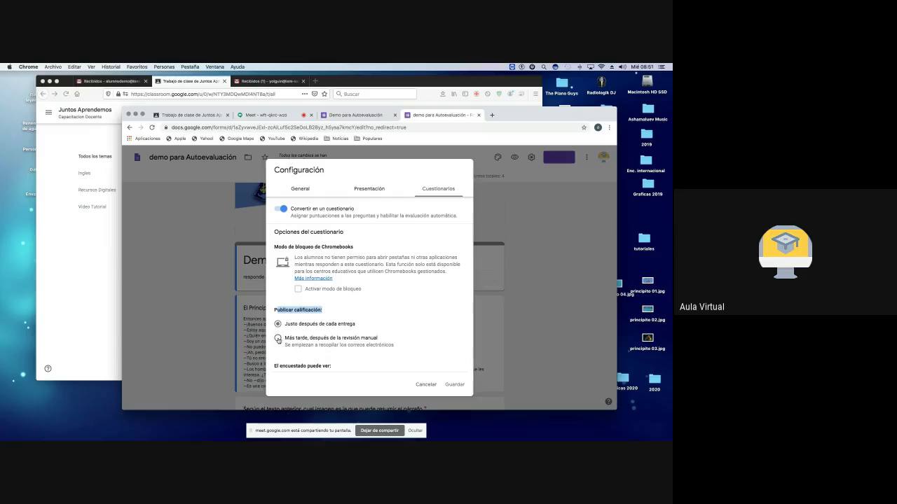
{"action": "left_click", "coordinate": [279, 339]}
{"action": "scroll", "coordinate": [305, 357], "scroll_direction": "down", "scroll_amount": 4}
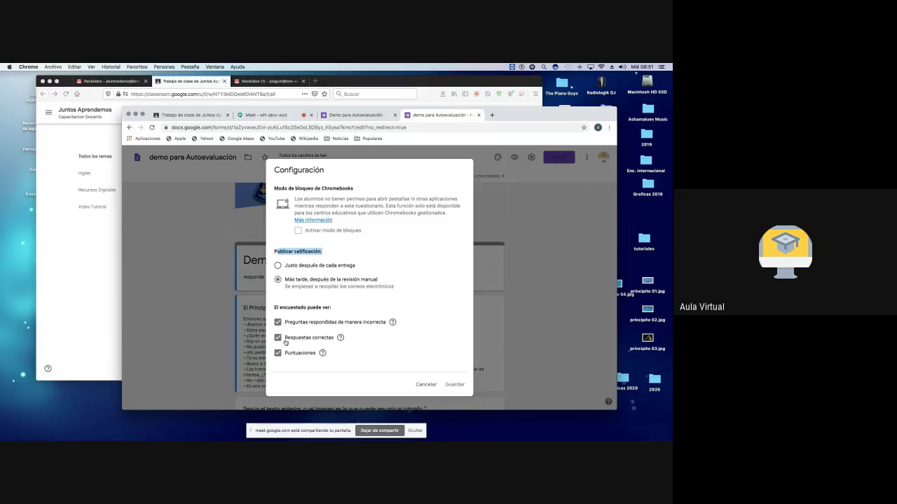
{"action": "left_click", "coordinate": [278, 322]}
{"action": "left_click", "coordinate": [278, 338]}
{"action": "left_click", "coordinate": [277, 322]}
Step: Save the quiz settings, select the excerpt text, and switch to the Classroom assignment draft
{"action": "left_click", "coordinate": [461, 386]}
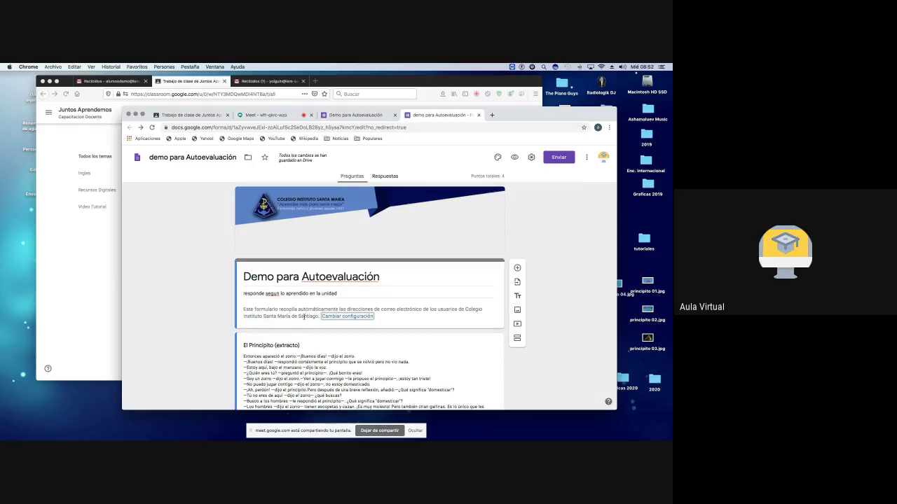
{"action": "scroll", "coordinate": [303, 316], "scroll_direction": "down", "scroll_amount": 4}
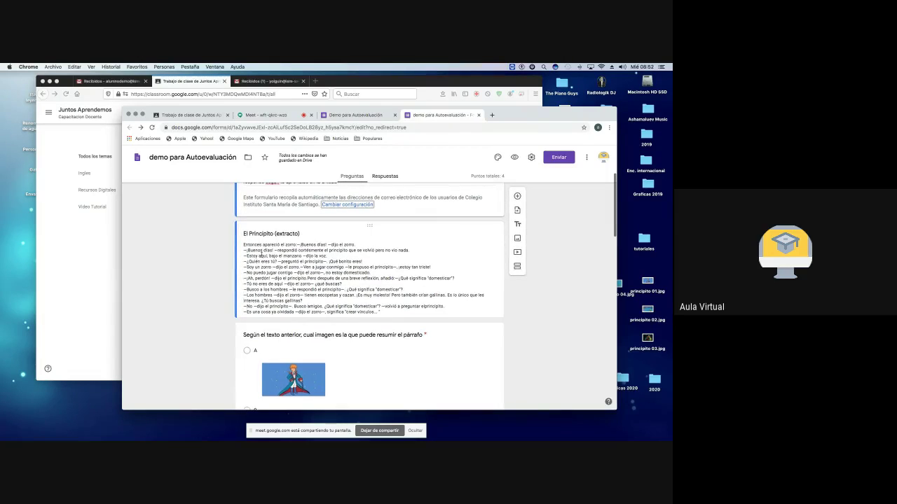
{"action": "scroll", "coordinate": [267, 252], "scroll_direction": "down", "scroll_amount": 2}
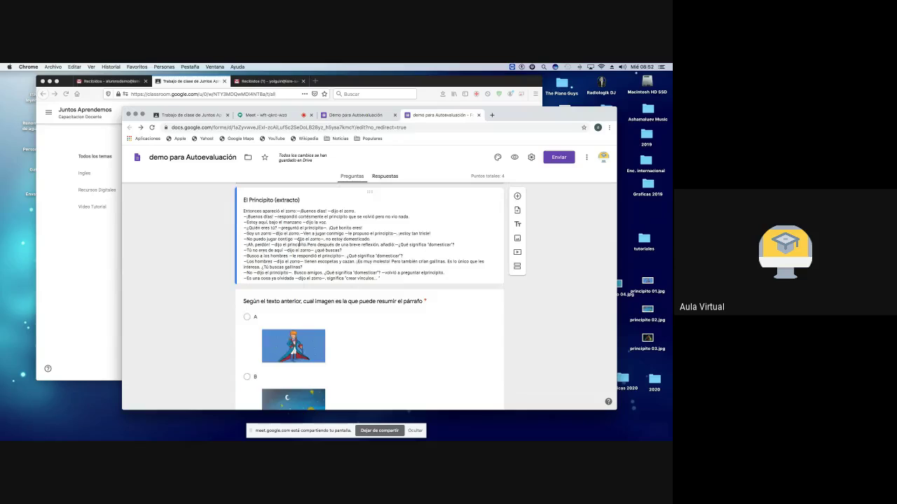
{"action": "triple_click", "coordinate": [370, 256]}
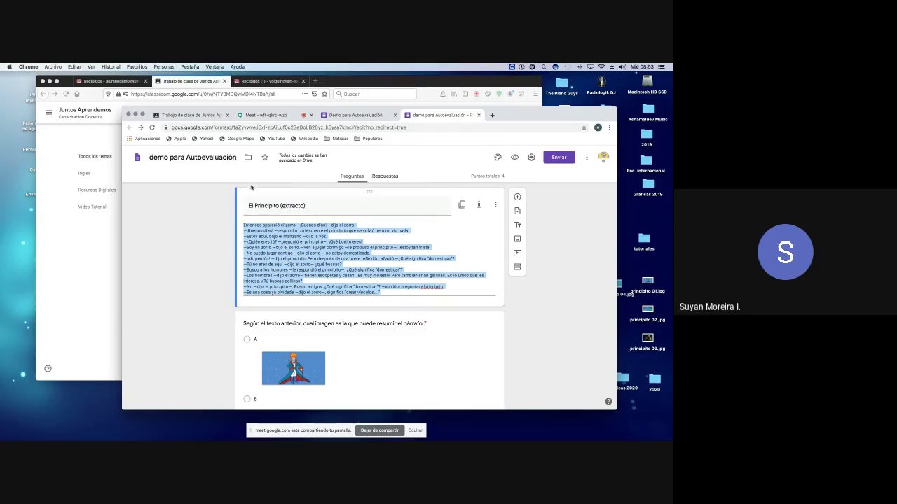
{"action": "left_click", "coordinate": [189, 114]}
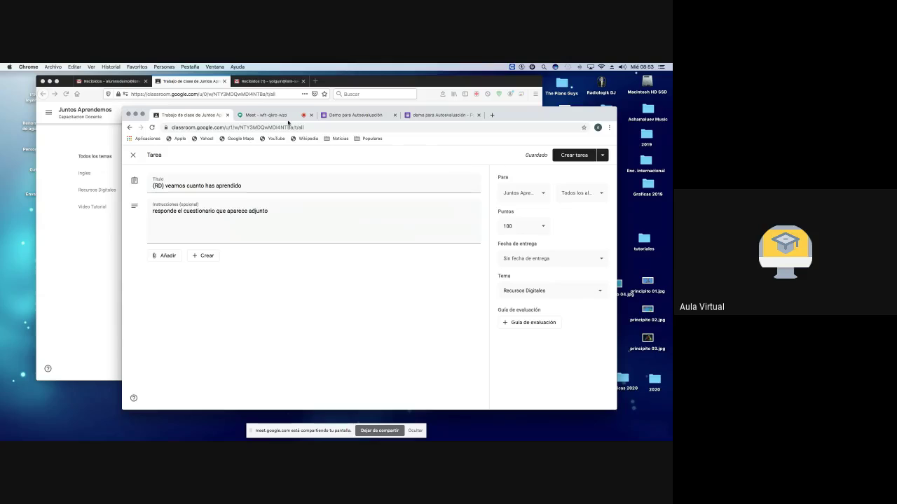
Step: Close the view-only form preview tab and exit the 'Tarea' draft to Classwork
{"action": "left_click", "coordinate": [357, 119]}
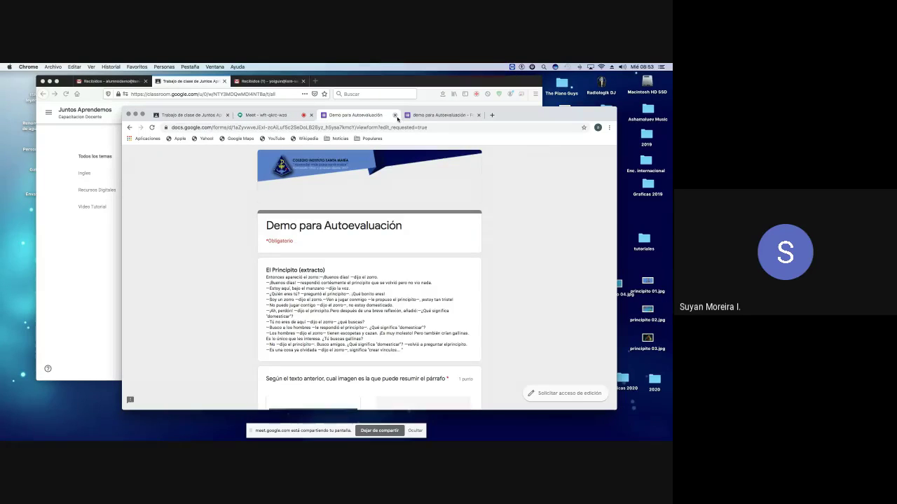
{"action": "left_click", "coordinate": [395, 115]}
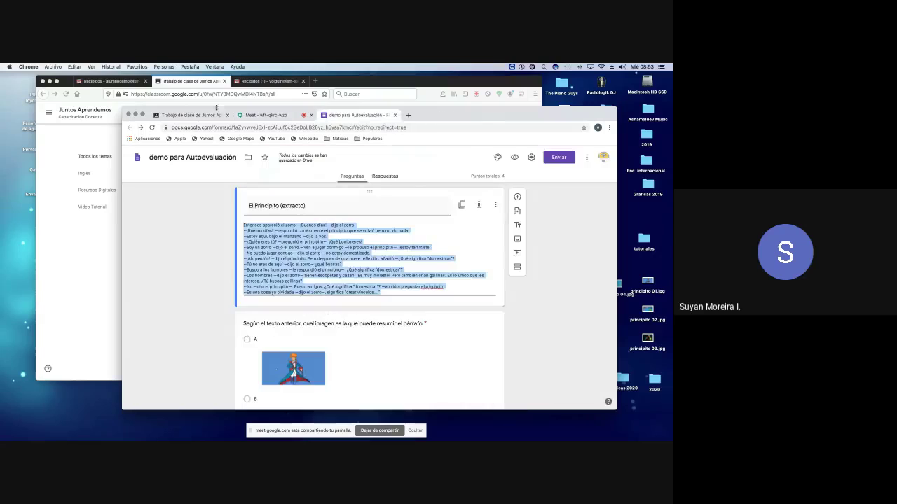
{"action": "left_click", "coordinate": [207, 118]}
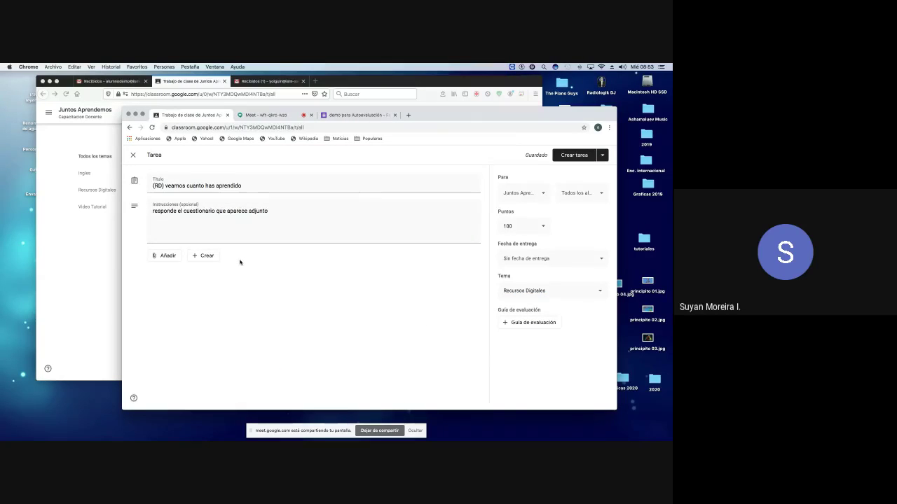
{"action": "left_click", "coordinate": [205, 256]}
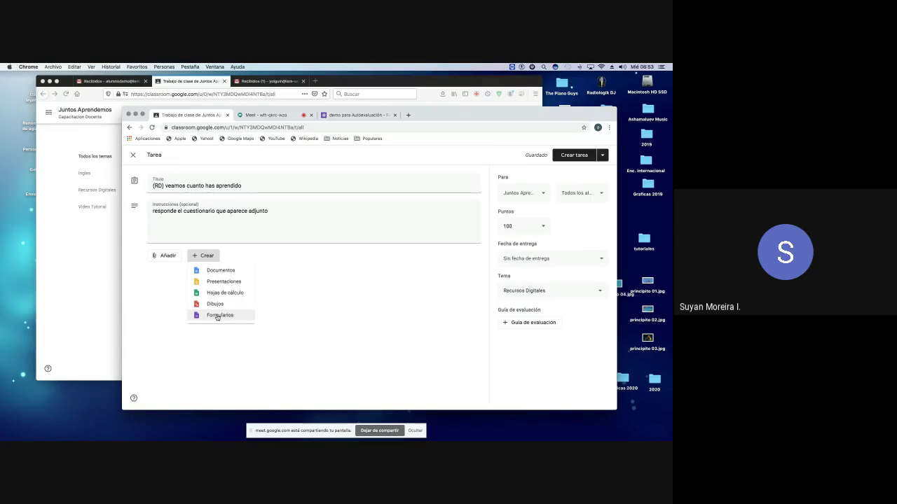
{"action": "left_click", "coordinate": [368, 289]}
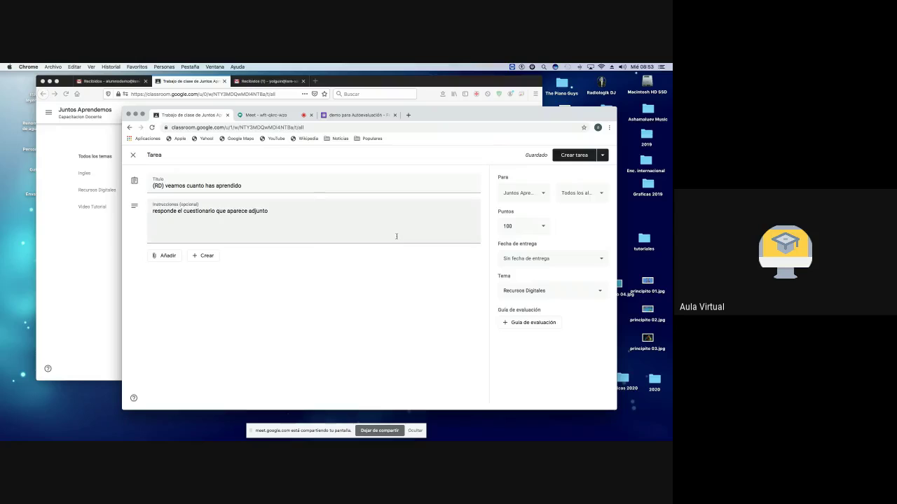
{"action": "left_click", "coordinate": [132, 155]}
Step: Open the Google apps list and drag Formularios higher up in it
{"action": "left_click", "coordinate": [603, 156]}
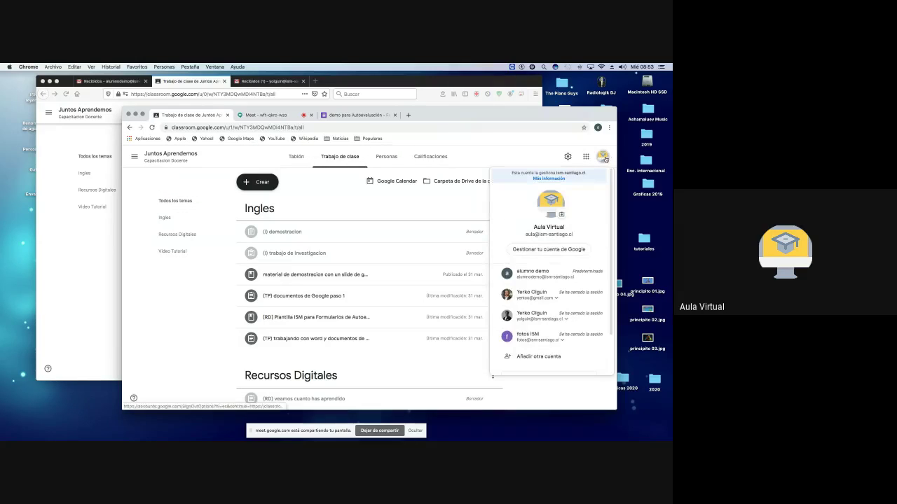
{"action": "left_click", "coordinate": [585, 157]}
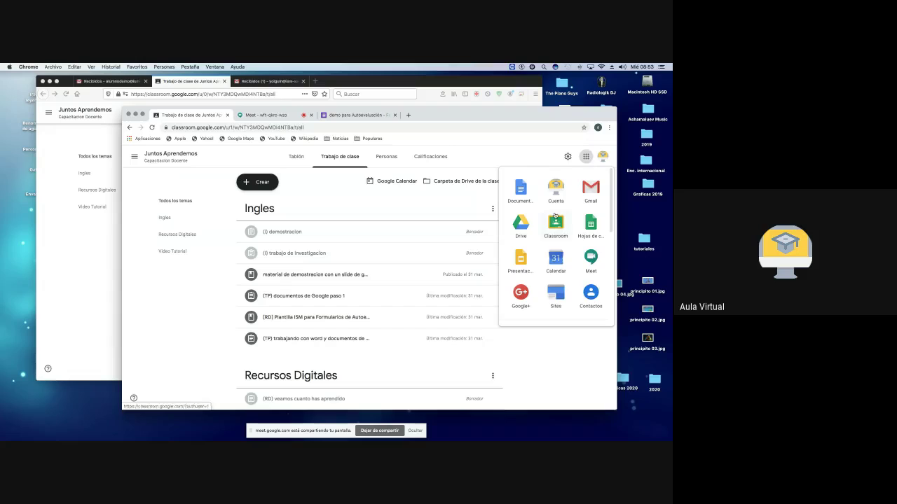
{"action": "scroll", "coordinate": [554, 218], "scroll_direction": "down", "scroll_amount": 5}
{"action": "scroll", "coordinate": [555, 231], "scroll_direction": "down", "scroll_amount": 2}
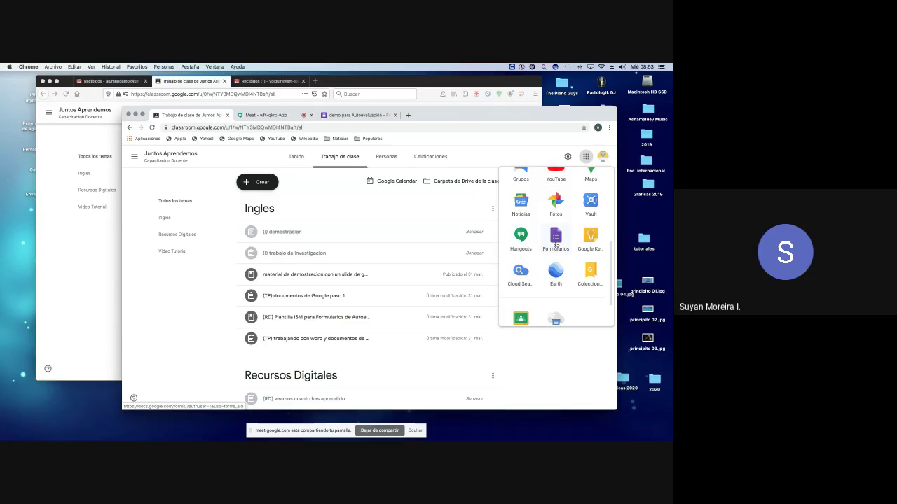
{"action": "scroll", "coordinate": [555, 243], "scroll_direction": "up", "scroll_amount": 5}
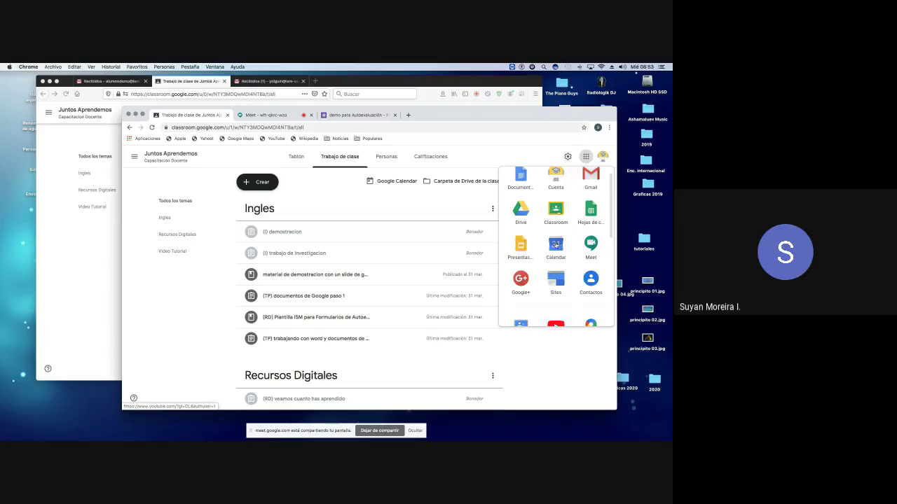
{"action": "scroll", "coordinate": [556, 243], "scroll_direction": "down", "scroll_amount": 4}
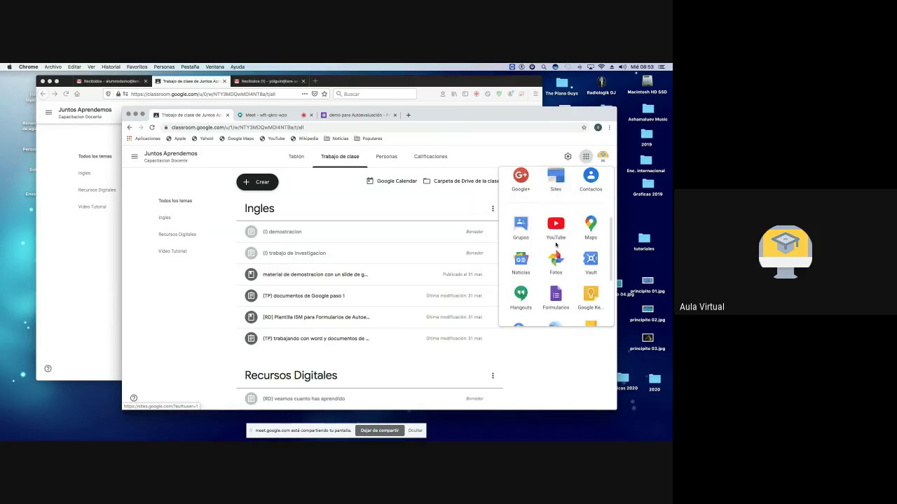
{"action": "scroll", "coordinate": [556, 243], "scroll_direction": "up", "scroll_amount": 2}
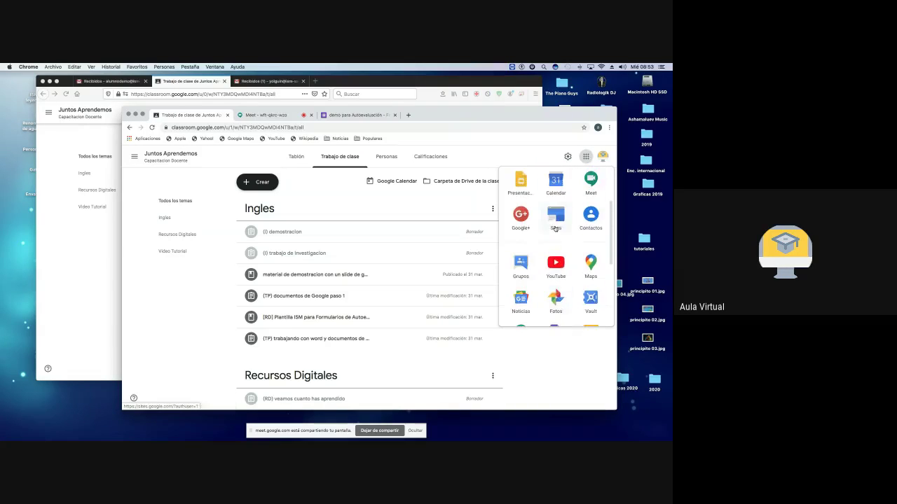
{"action": "scroll", "coordinate": [555, 228], "scroll_direction": "down", "scroll_amount": 2}
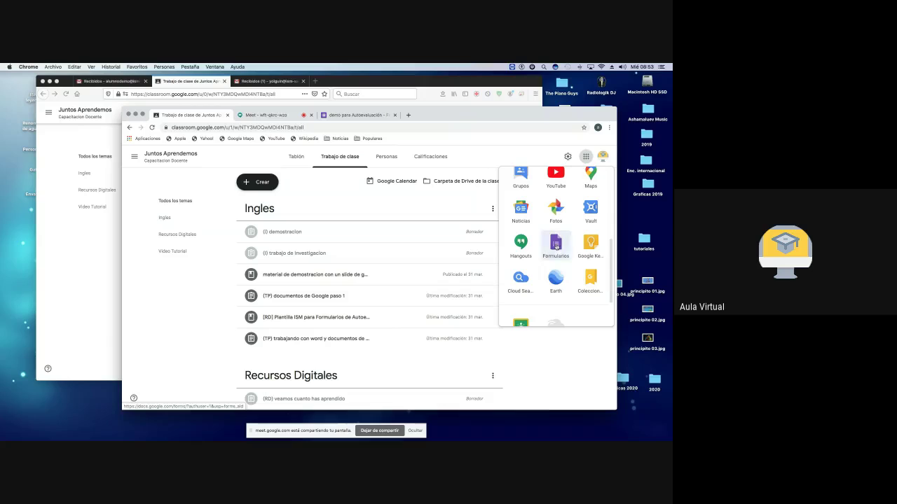
{"action": "scroll", "coordinate": [552, 229], "scroll_direction": "down", "scroll_amount": 3}
{"action": "left_click_drag", "start_coordinate": [552, 230], "coordinate": [523, 207]}
Step: Place Formularios in the top row beside Docs and confirm its new position
{"action": "scroll", "coordinate": [525, 203], "scroll_direction": "up", "scroll_amount": 2}
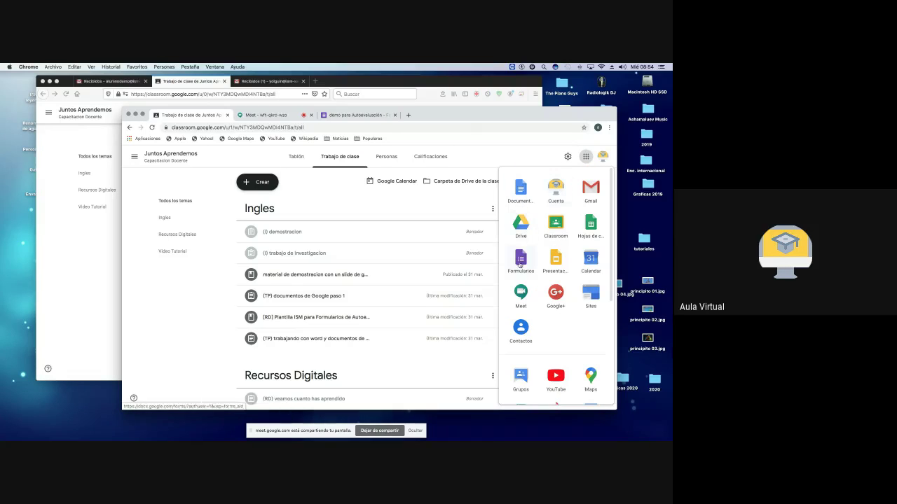
{"action": "left_click_drag", "start_coordinate": [521, 259], "coordinate": [553, 189]}
{"action": "left_click", "coordinate": [586, 157]}
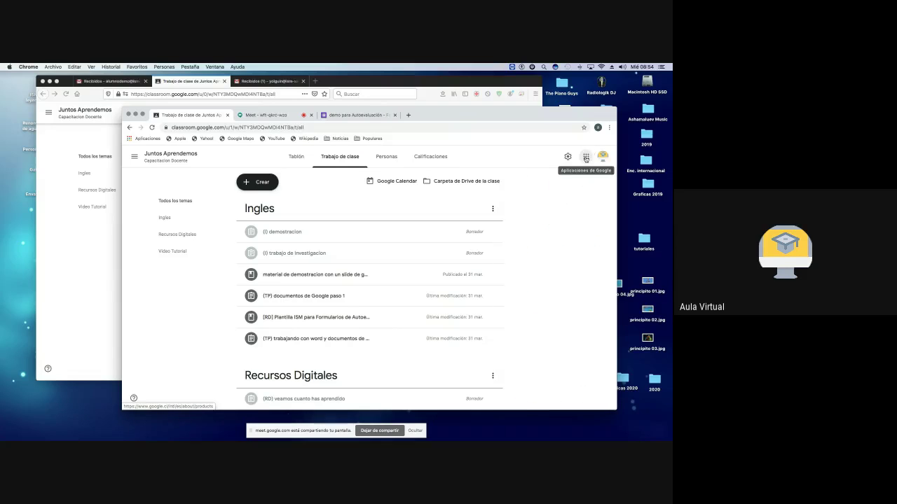
{"action": "left_click", "coordinate": [586, 157]}
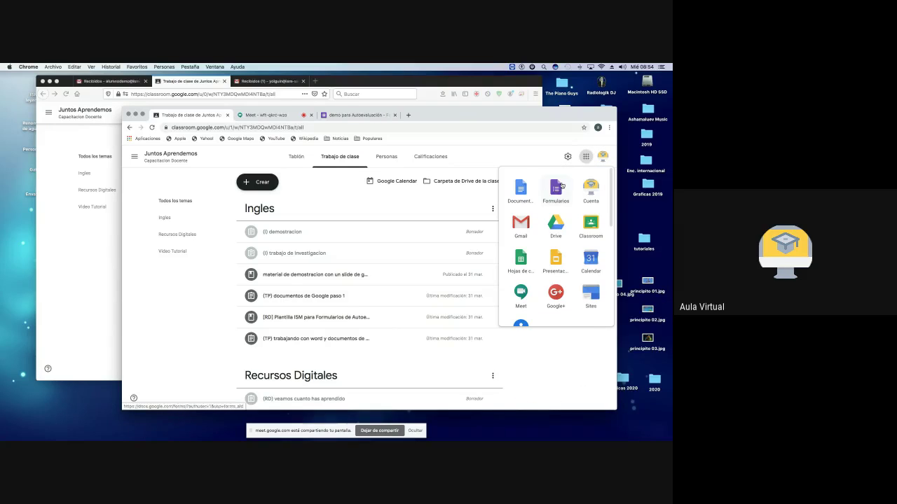
{"action": "scroll", "coordinate": [550, 293], "scroll_direction": "down", "scroll_amount": 10}
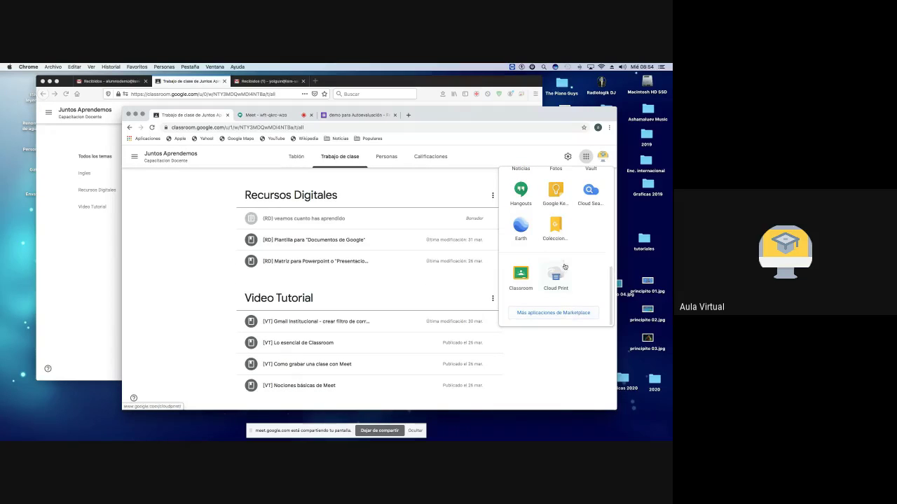
{"action": "scroll", "coordinate": [551, 252], "scroll_direction": "up", "scroll_amount": 10}
{"action": "left_click", "coordinate": [534, 152]}
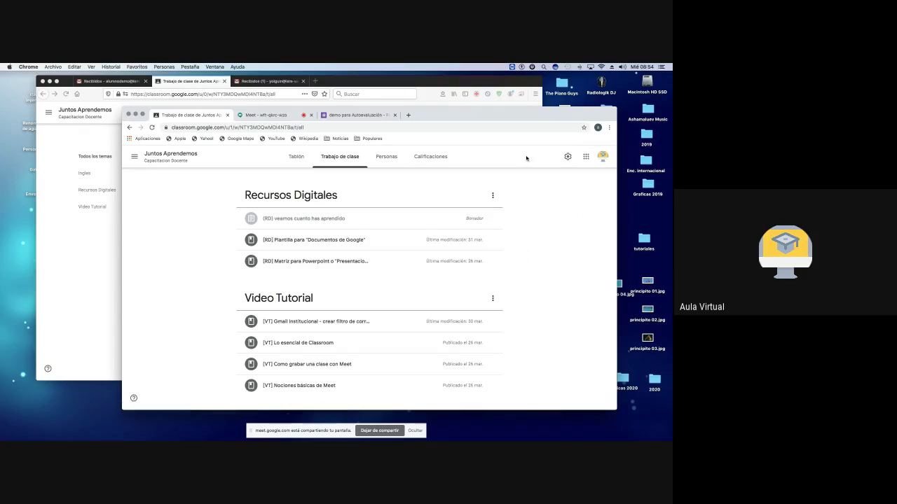
Step: Back in the quiz, insert a title block 'lee el siguiente texto' after the excerpt
{"action": "left_click", "coordinate": [356, 115]}
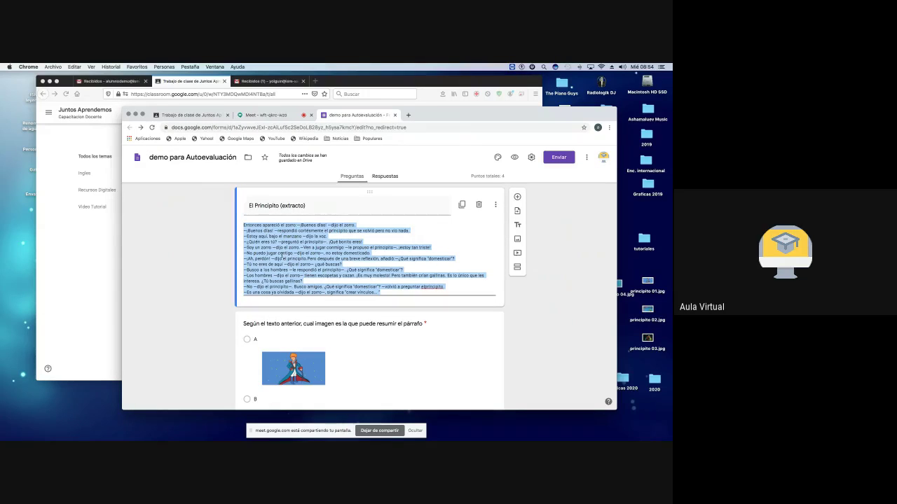
{"action": "left_click", "coordinate": [253, 225]}
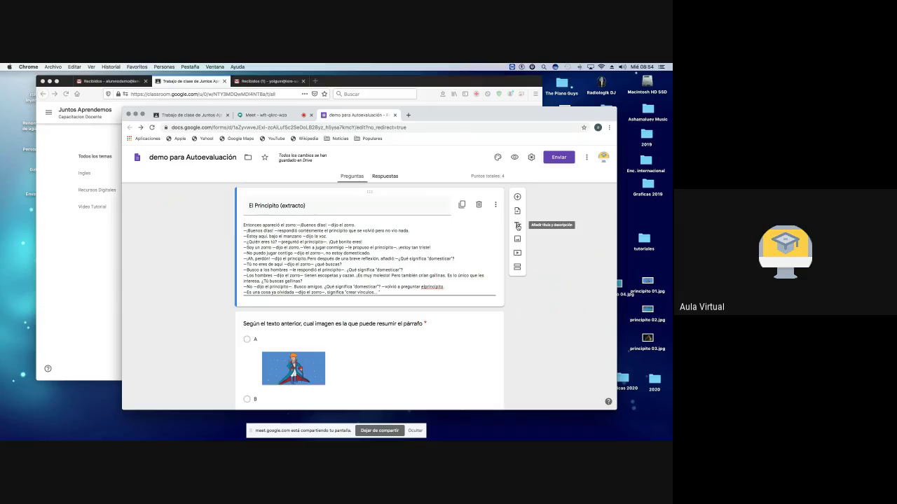
{"action": "left_click", "coordinate": [517, 226]}
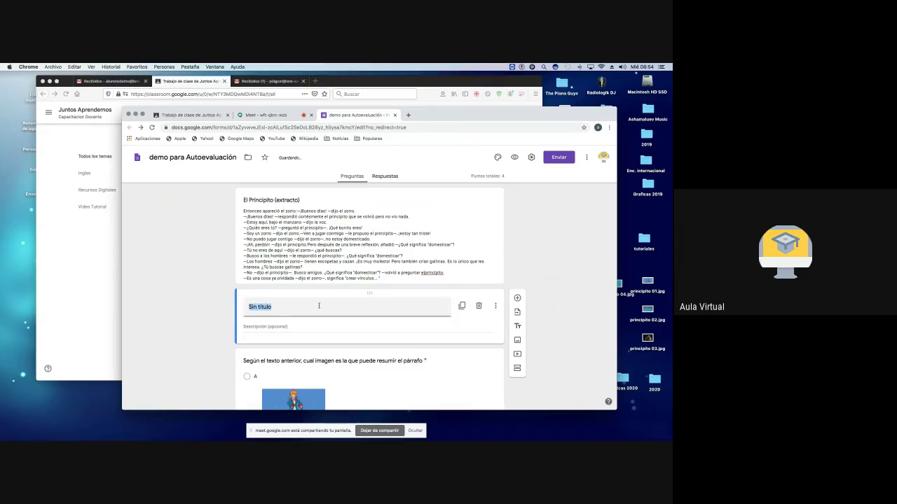
{"action": "type", "text": "lee"}
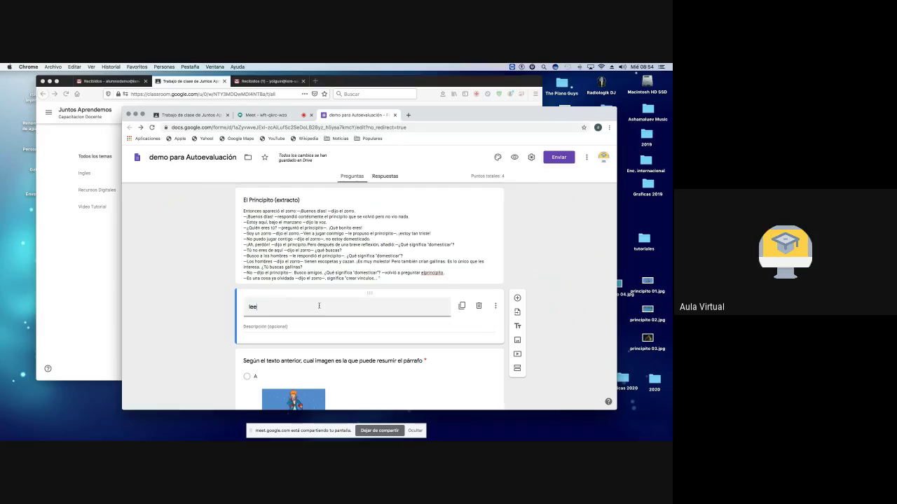
{"action": "type", "text": " el siguiente texto"}
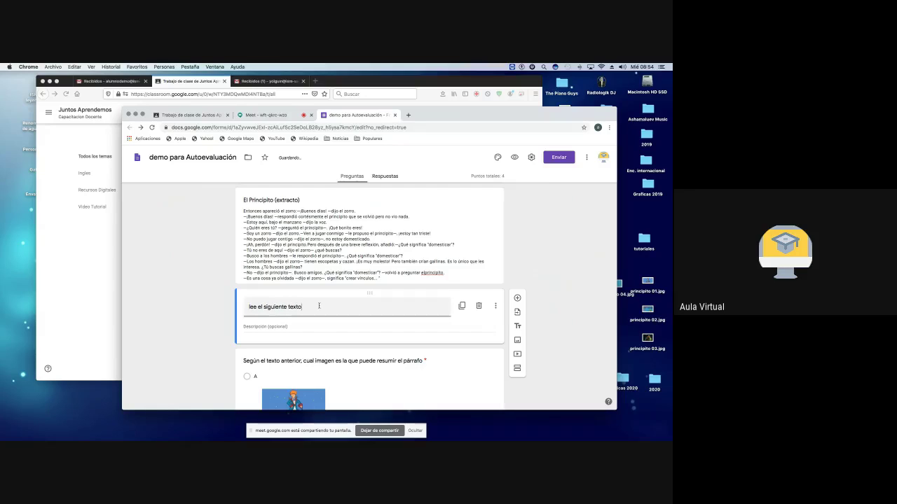
{"action": "left_click", "coordinate": [277, 326]}
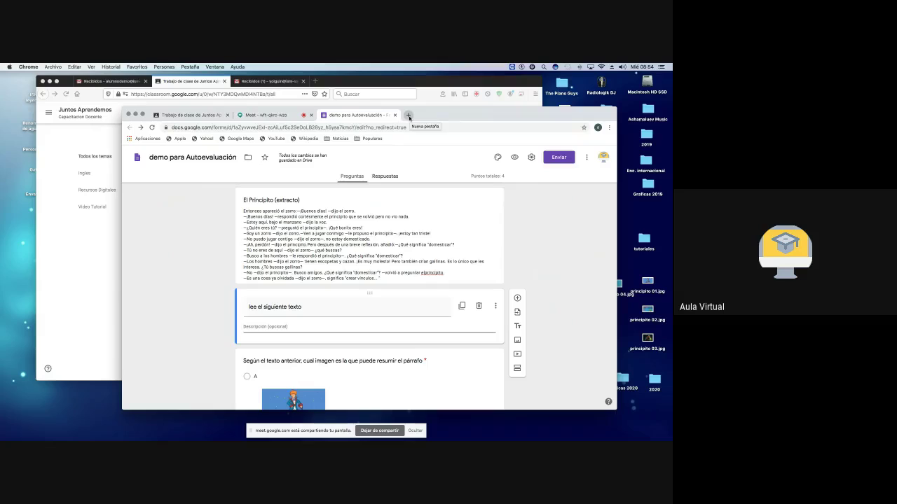
Step: Search 'lorem ipsum' in a new tab and browse the results, including Wikipedia
{"action": "left_click", "coordinate": [409, 115]}
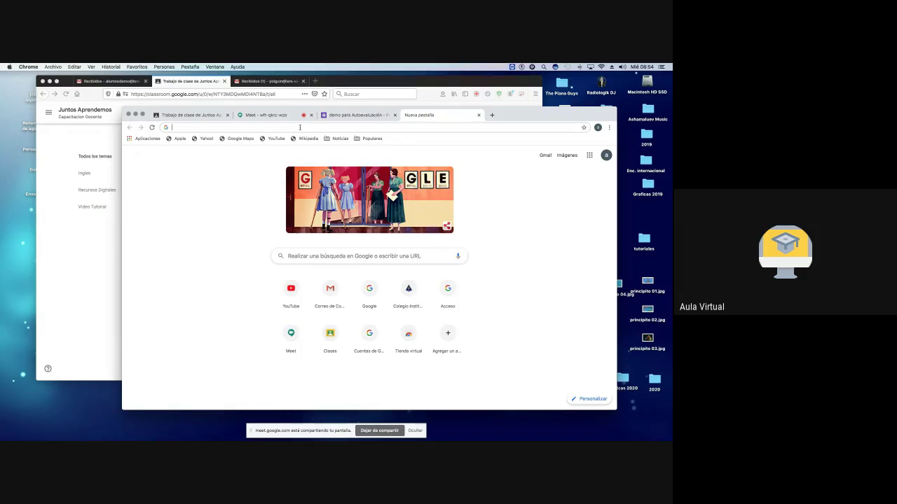
{"action": "type", "text": "lorem"}
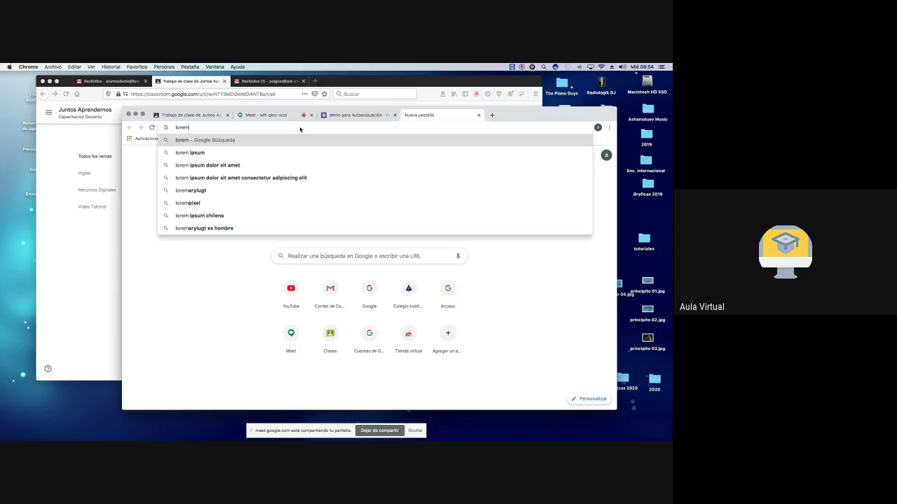
{"action": "key", "text": "Down"}
{"action": "key", "text": "Return"}
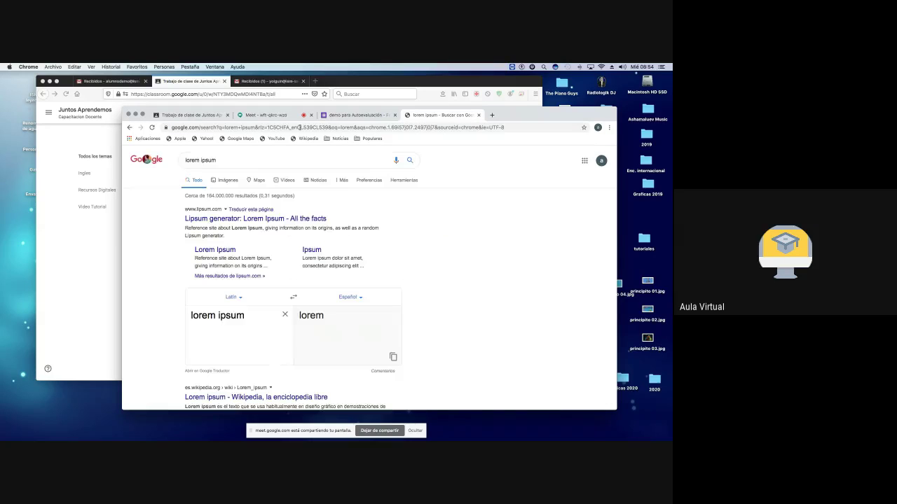
{"action": "left_click", "coordinate": [218, 222]}
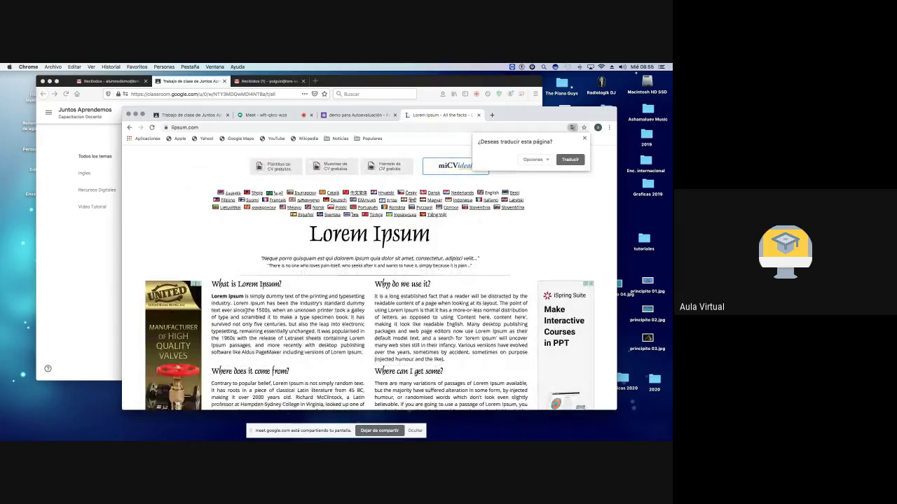
{"action": "scroll", "coordinate": [285, 313], "scroll_direction": "down", "scroll_amount": 3}
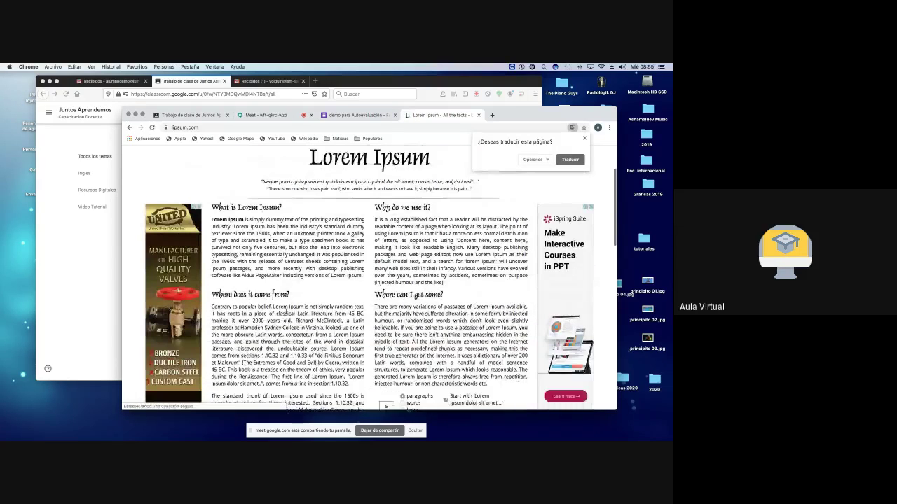
{"action": "scroll", "coordinate": [285, 313], "scroll_direction": "down", "scroll_amount": 5}
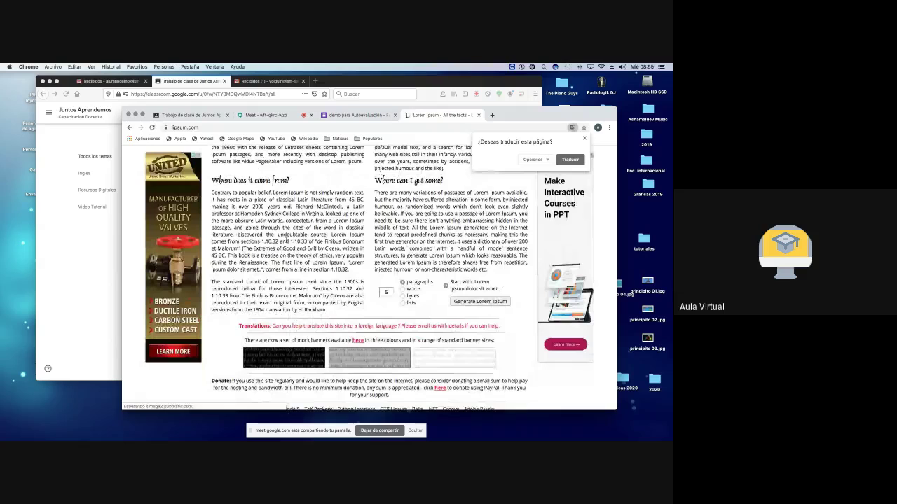
{"action": "scroll", "coordinate": [286, 241], "scroll_direction": "up", "scroll_amount": 4}
{"action": "scroll", "coordinate": [286, 242], "scroll_direction": "down", "scroll_amount": 2}
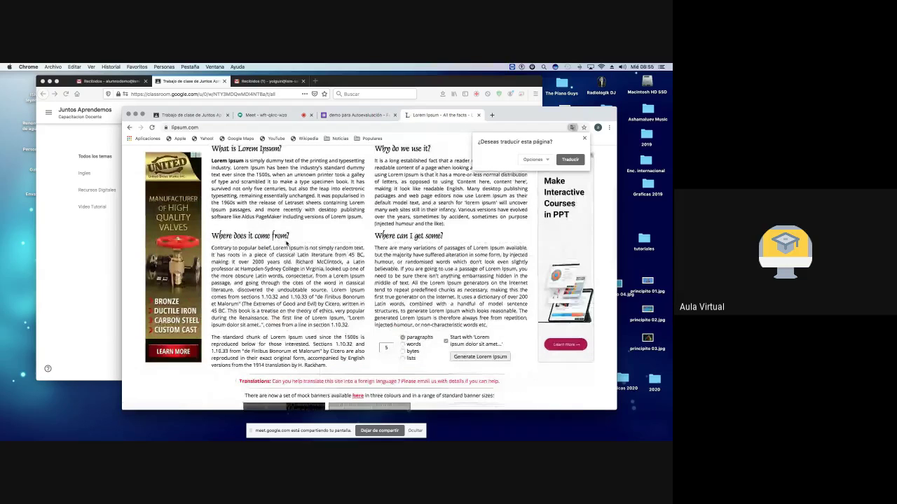
{"action": "scroll", "coordinate": [286, 243], "scroll_direction": "up", "scroll_amount": 5}
{"action": "scroll", "coordinate": [280, 239], "scroll_direction": "left", "scroll_amount": 5}
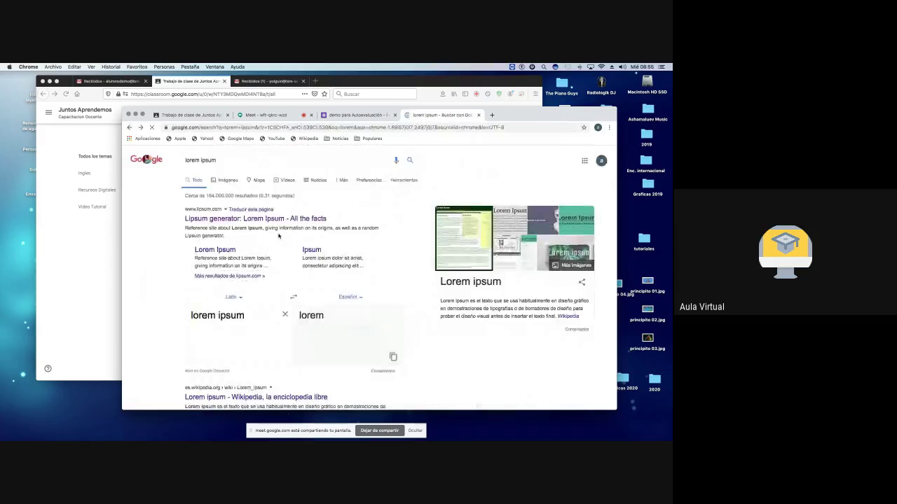
{"action": "scroll", "coordinate": [270, 248], "scroll_direction": "down", "scroll_amount": 4}
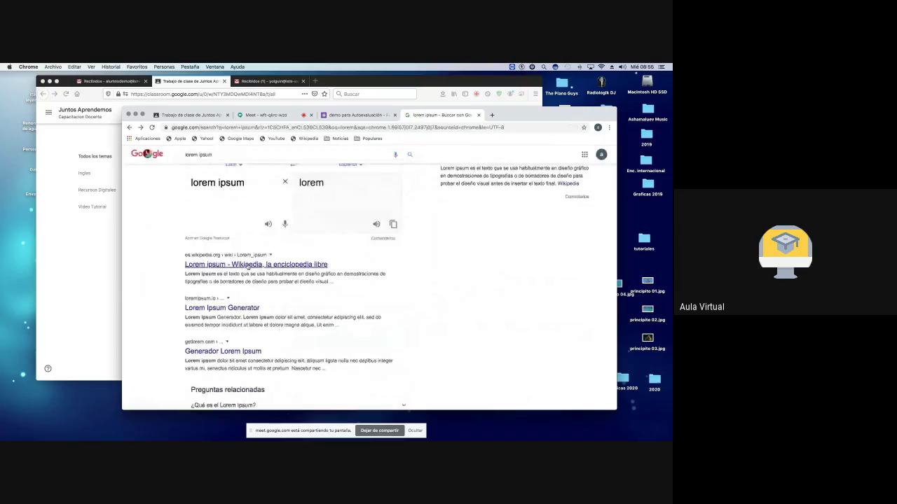
{"action": "left_click", "coordinate": [246, 265]}
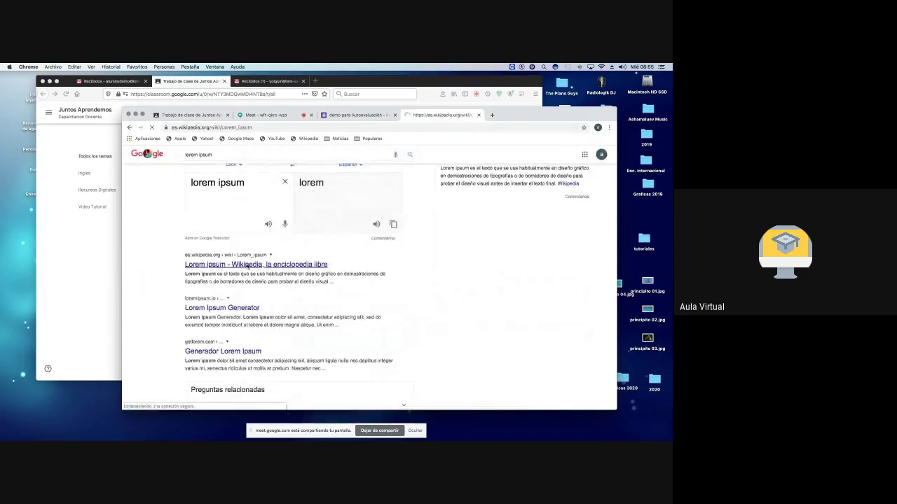
{"action": "left_click", "coordinate": [129, 128]}
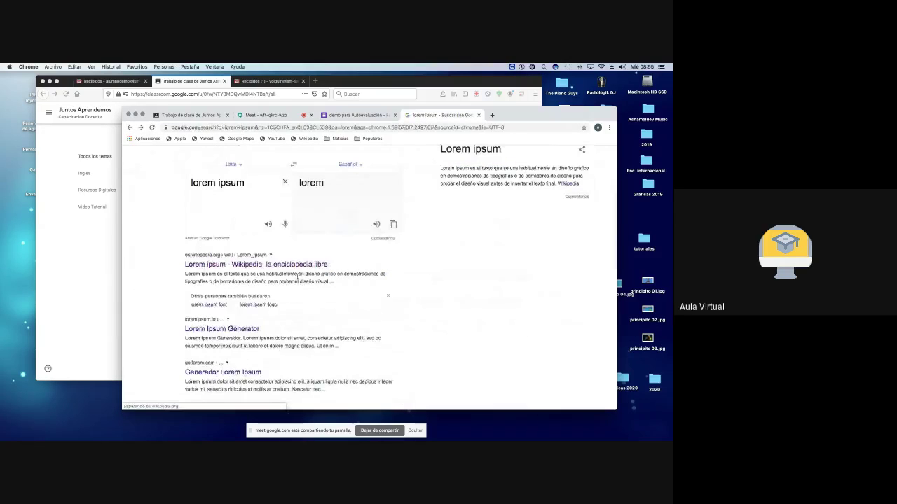
{"action": "scroll", "coordinate": [300, 275], "scroll_direction": "down", "scroll_amount": 1}
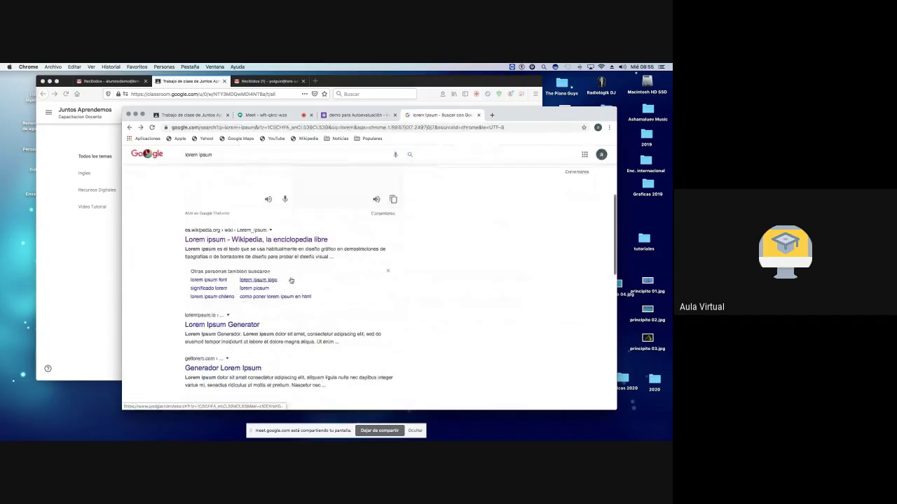
Step: Copy two paragraphs from the Generador Lorem Ipsum site and return to the form
{"action": "left_click", "coordinate": [223, 369]}
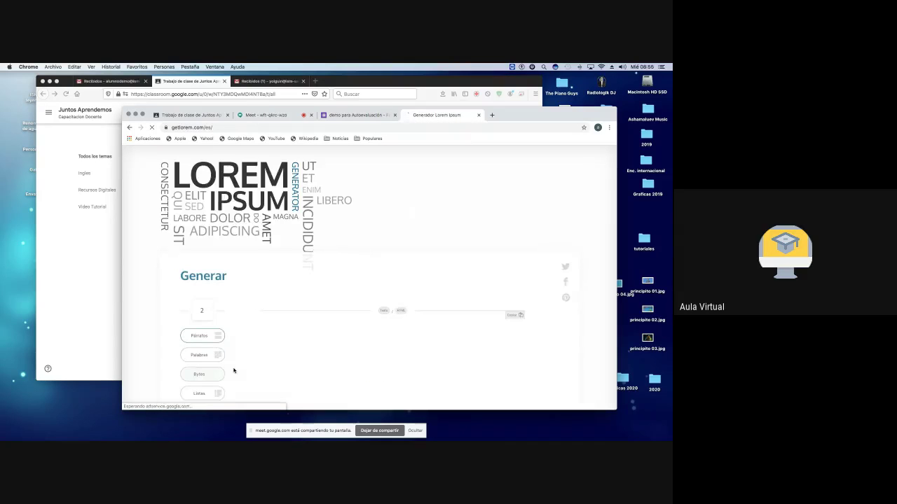
{"action": "scroll", "coordinate": [319, 176], "scroll_direction": "down", "scroll_amount": 5}
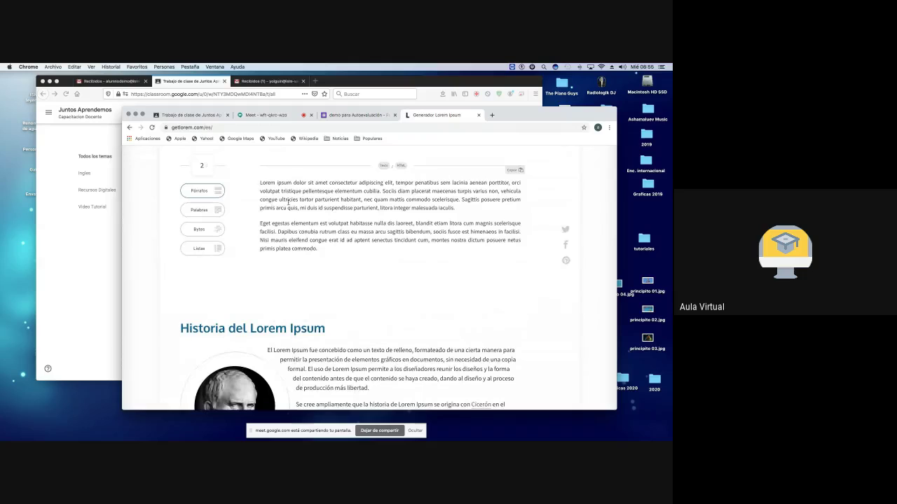
{"action": "left_click", "coordinate": [519, 170]}
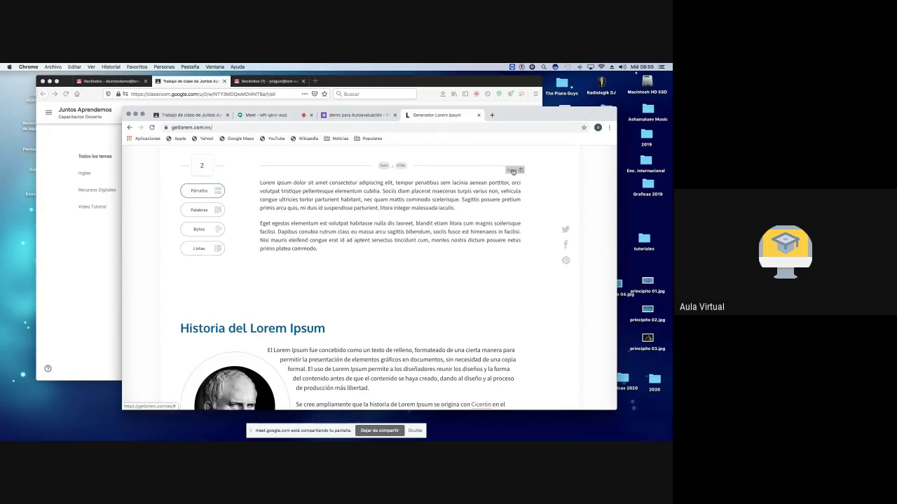
{"action": "left_click", "coordinate": [361, 115]}
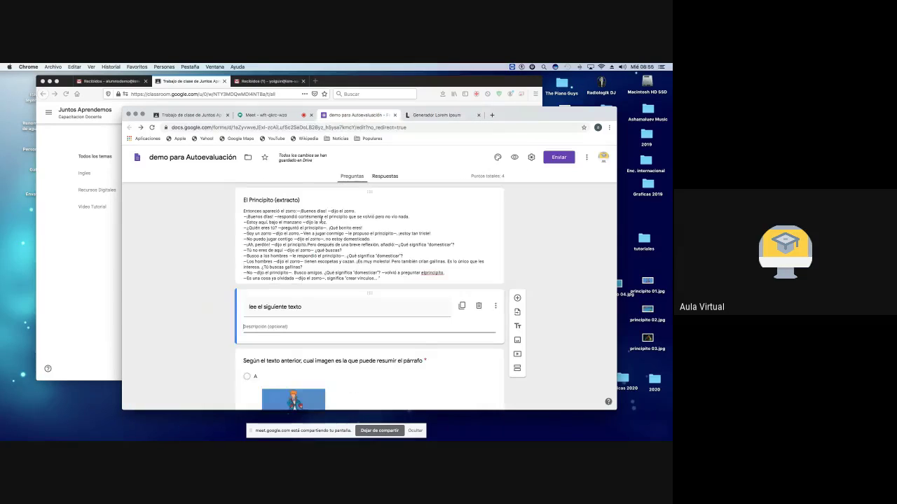
Step: Paste the copied Lorem ipsum paragraphs into the section's 'Descripción (opcional)' field
{"action": "right_click", "coordinate": [258, 326]}
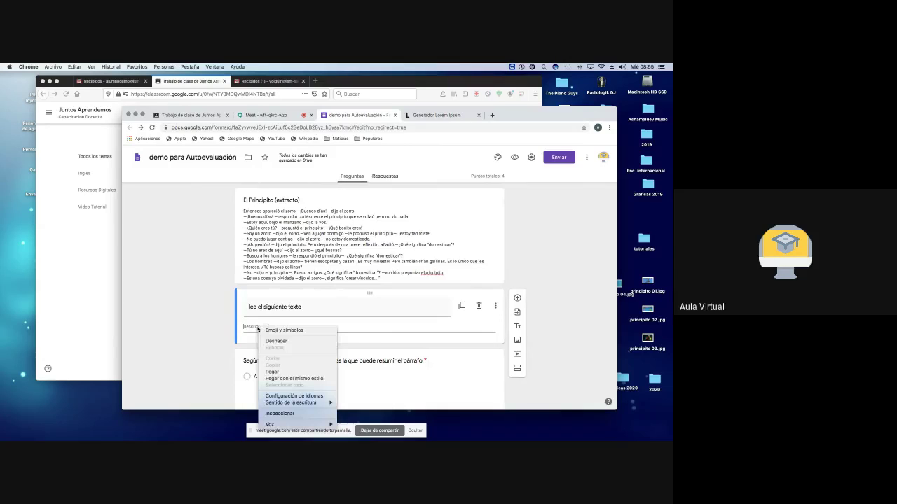
{"action": "left_click", "coordinate": [283, 372]}
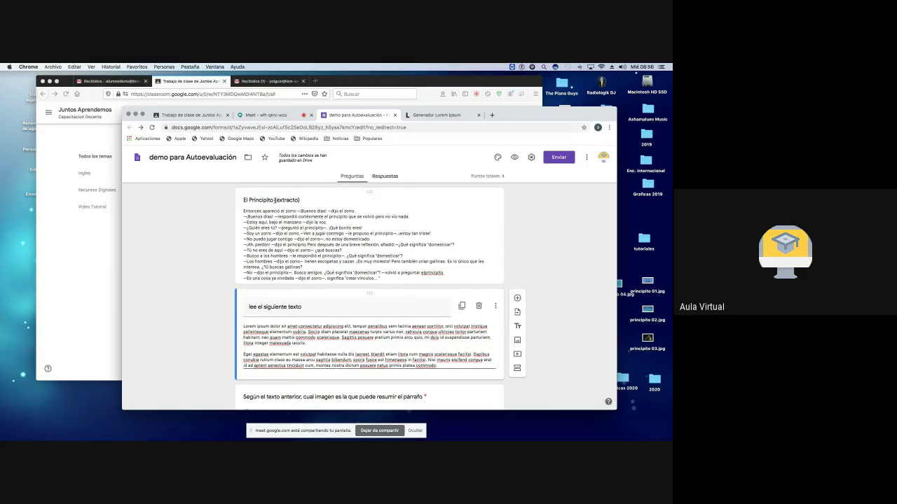
Step: Delete the 'lee el siguiente texto' card, then select option D of the image question
{"action": "left_click", "coordinate": [479, 307]}
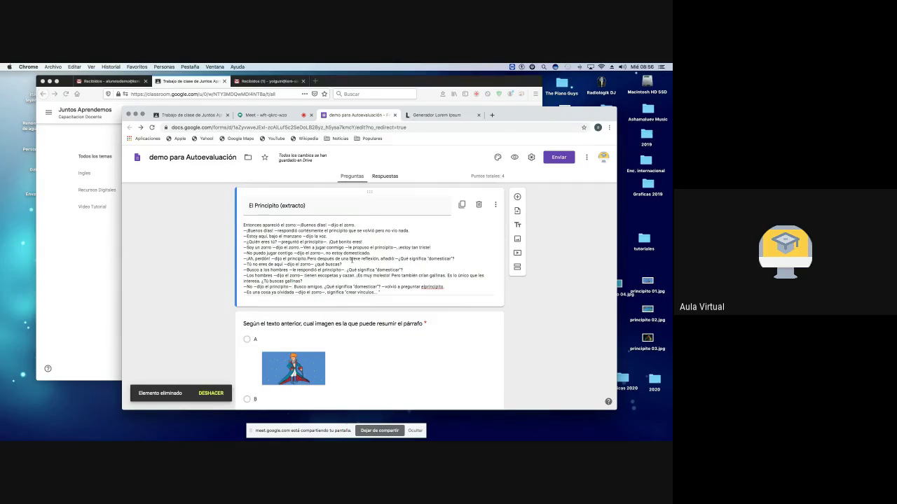
{"action": "scroll", "coordinate": [352, 260], "scroll_direction": "down", "scroll_amount": 3}
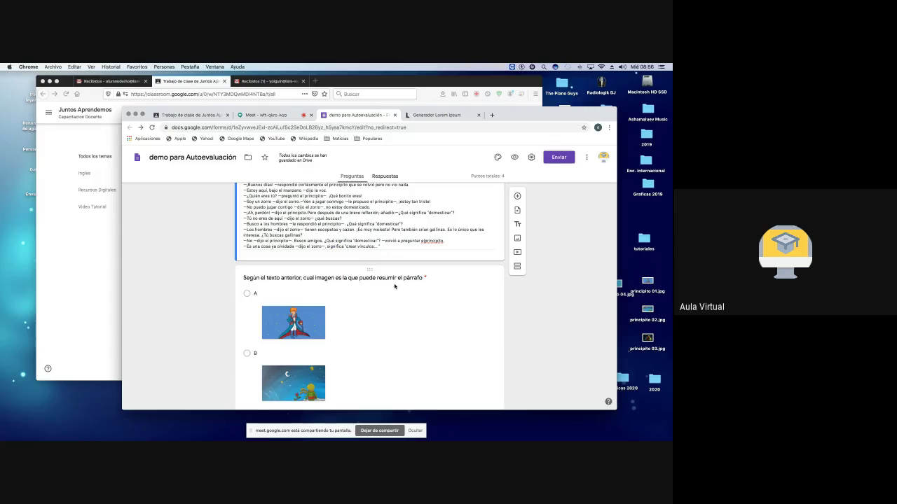
{"action": "scroll", "coordinate": [395, 286], "scroll_direction": "down", "scroll_amount": 3}
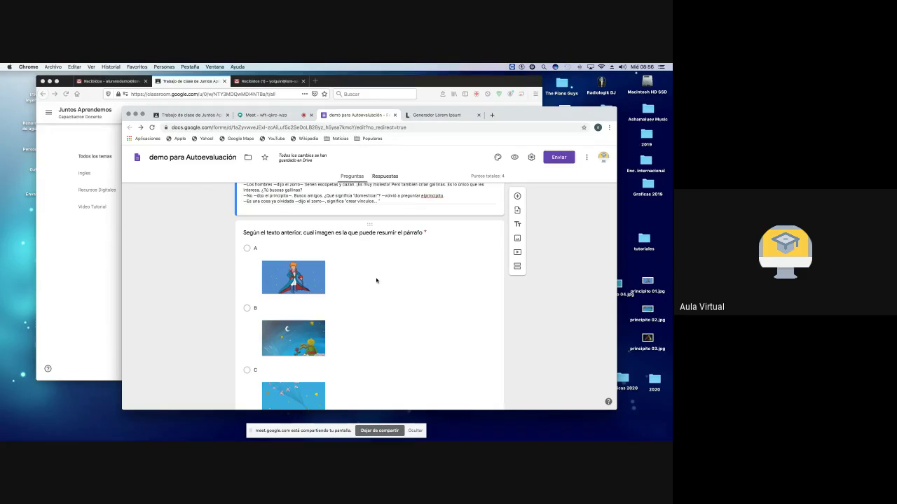
{"action": "scroll", "coordinate": [374, 280], "scroll_direction": "down", "scroll_amount": 3}
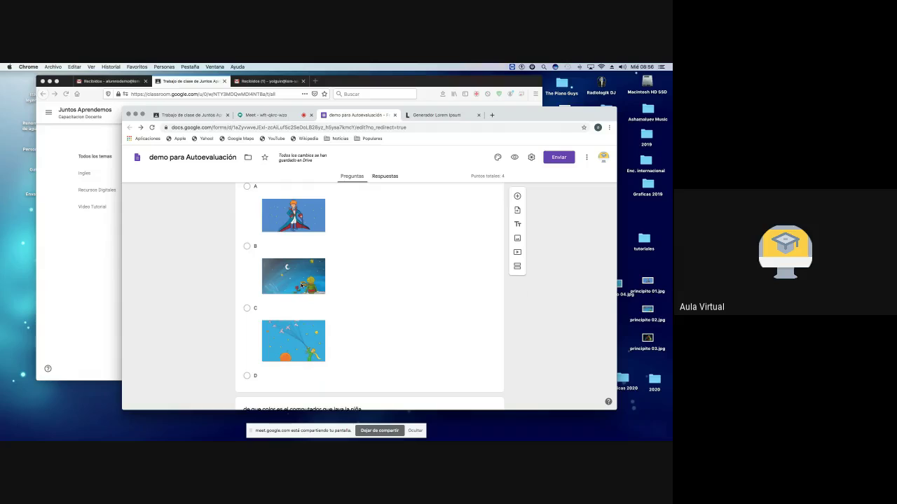
{"action": "scroll", "coordinate": [292, 309], "scroll_direction": "down", "scroll_amount": 2}
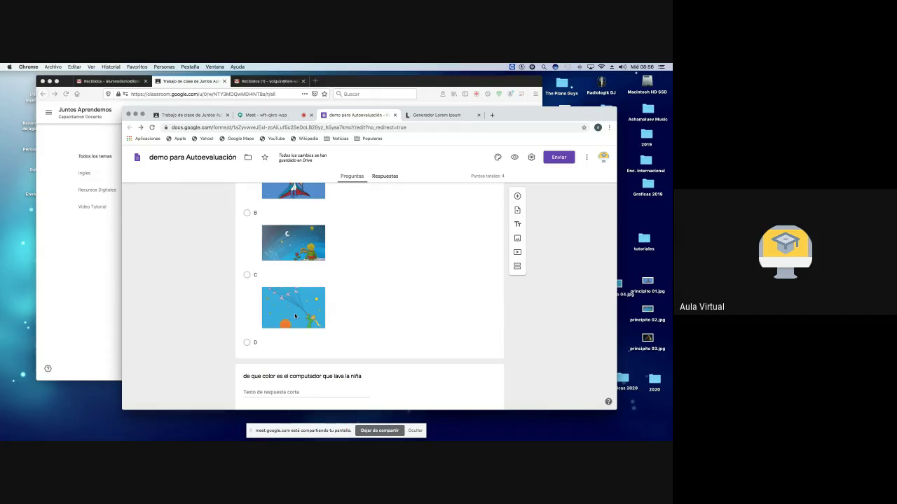
{"action": "scroll", "coordinate": [255, 350], "scroll_direction": "down", "scroll_amount": 1}
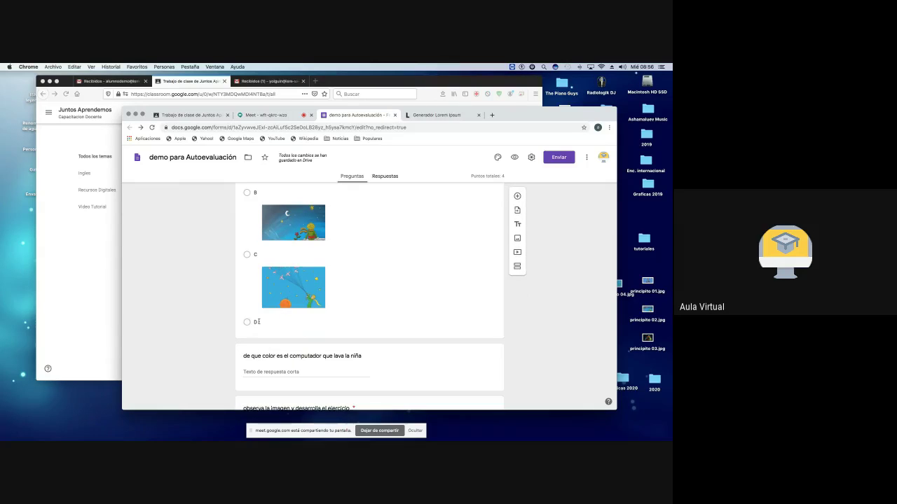
{"action": "left_click", "coordinate": [258, 323]}
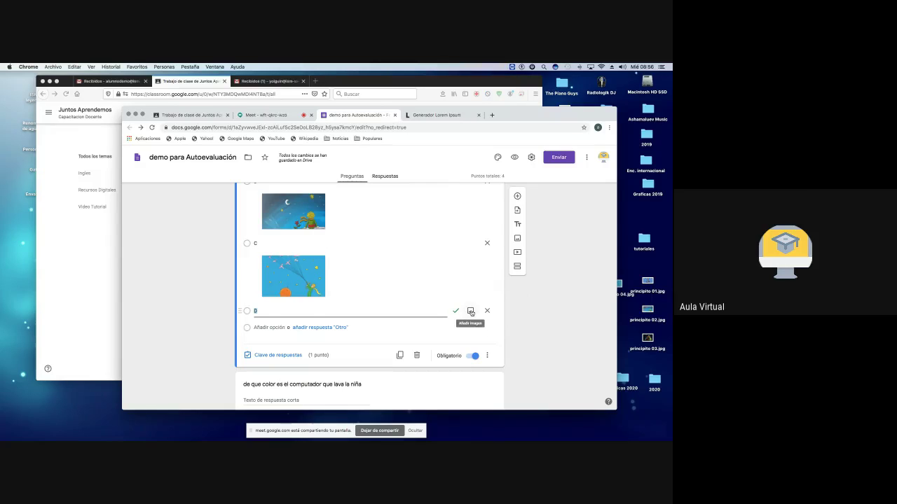
Step: Upload principito 03.jpg from the computer as the picture for answer option D
{"action": "left_click", "coordinate": [471, 311]}
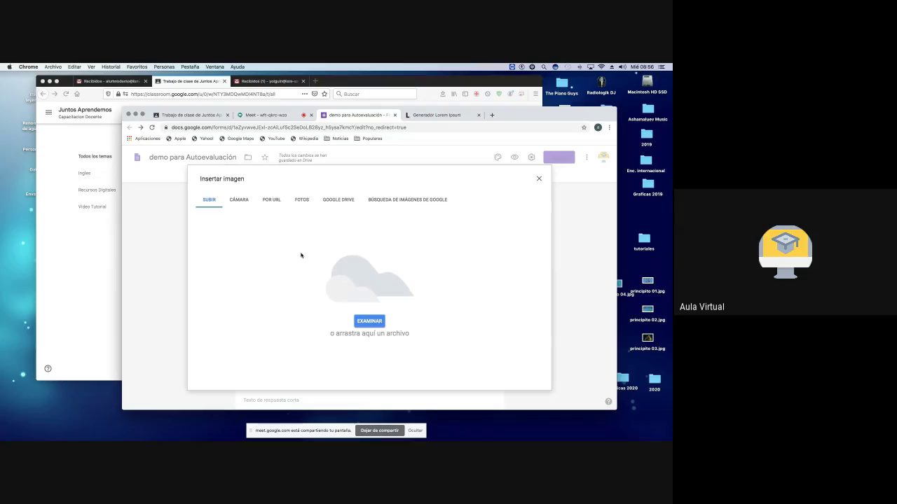
{"action": "left_click", "coordinate": [369, 322]}
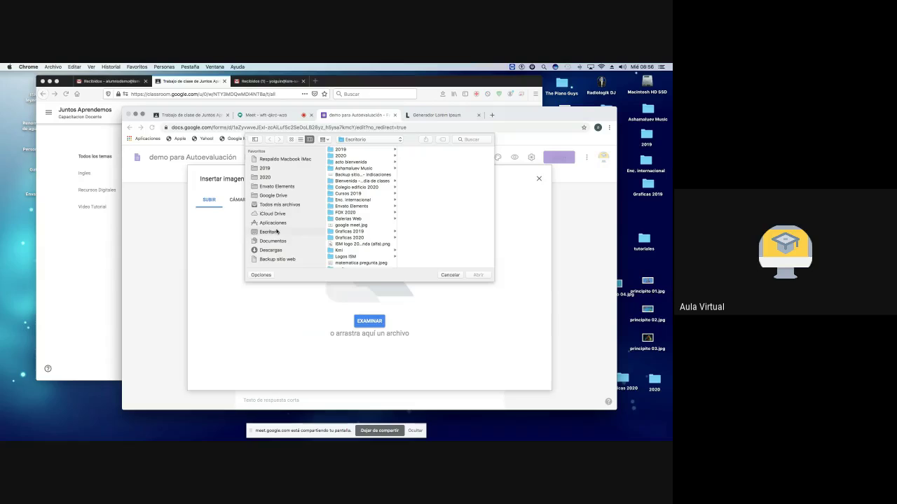
{"action": "scroll", "coordinate": [351, 228], "scroll_direction": "down", "scroll_amount": 5}
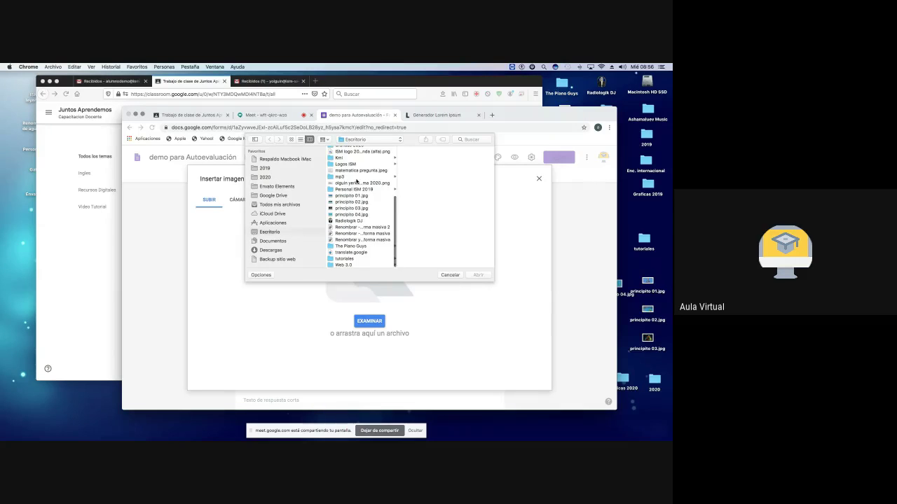
{"action": "left_click", "coordinate": [352, 208]}
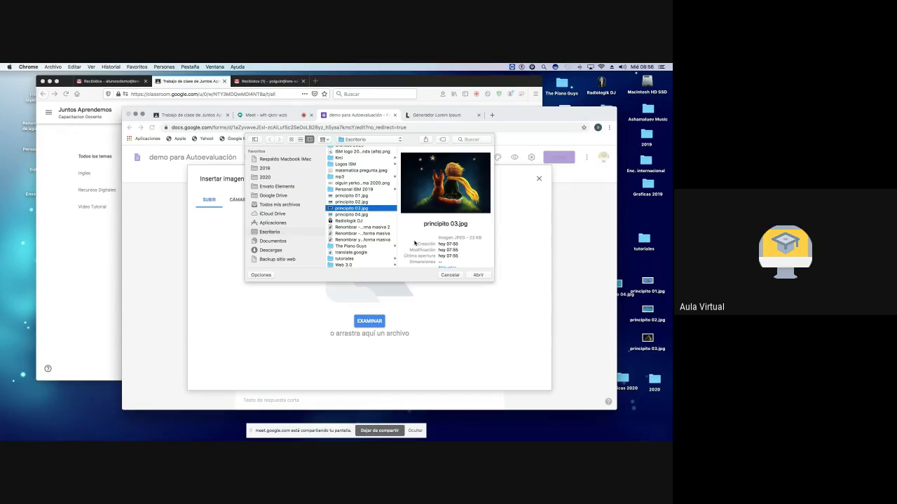
{"action": "left_click", "coordinate": [479, 274]}
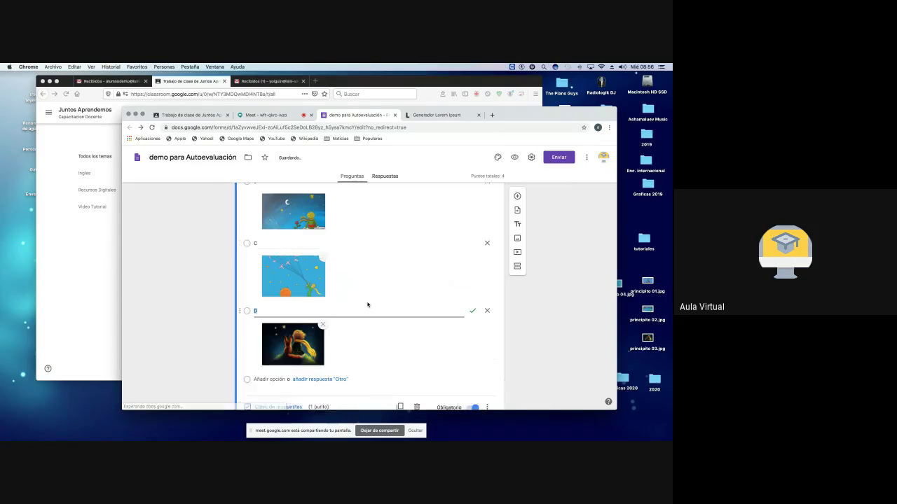
{"action": "scroll", "coordinate": [369, 310], "scroll_direction": "down", "scroll_amount": 3}
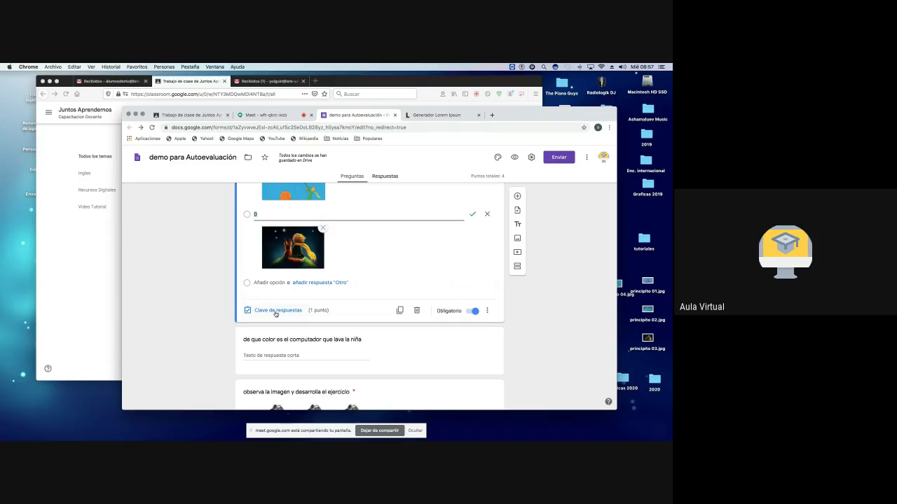
Step: Open the image question's answer key and start editing the correct-answer feedback
{"action": "left_click", "coordinate": [276, 313]}
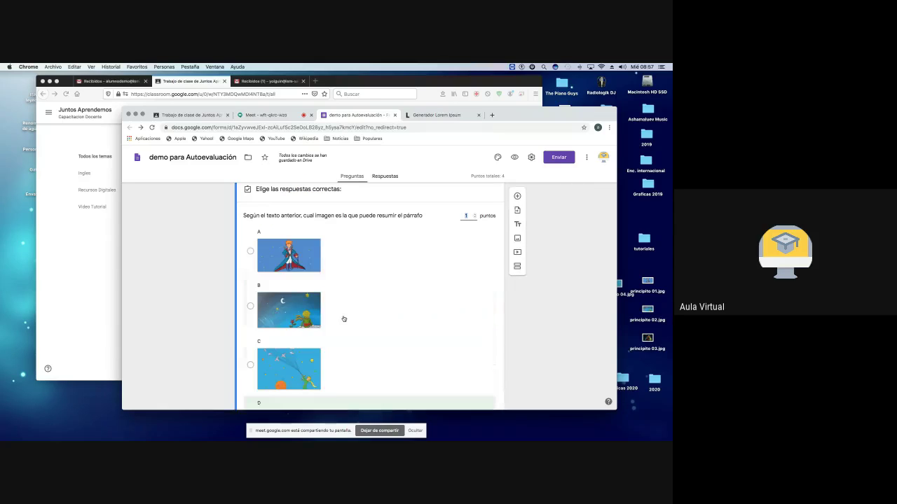
{"action": "scroll", "coordinate": [354, 314], "scroll_direction": "down", "scroll_amount": 5}
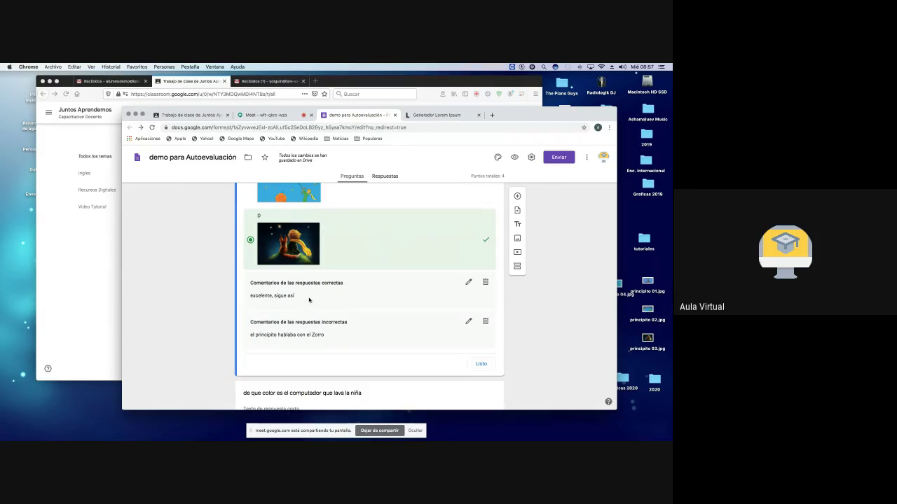
{"action": "scroll", "coordinate": [277, 323], "scroll_direction": "down", "scroll_amount": 1}
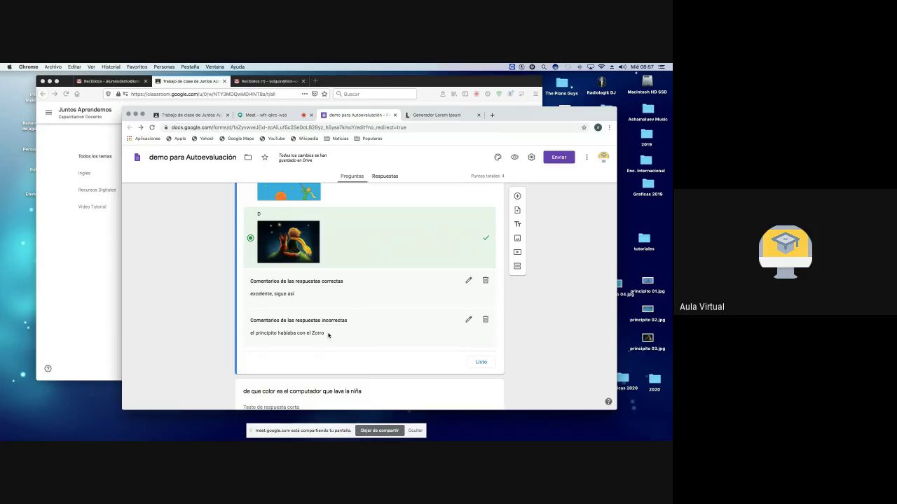
{"action": "left_click", "coordinate": [468, 280]}
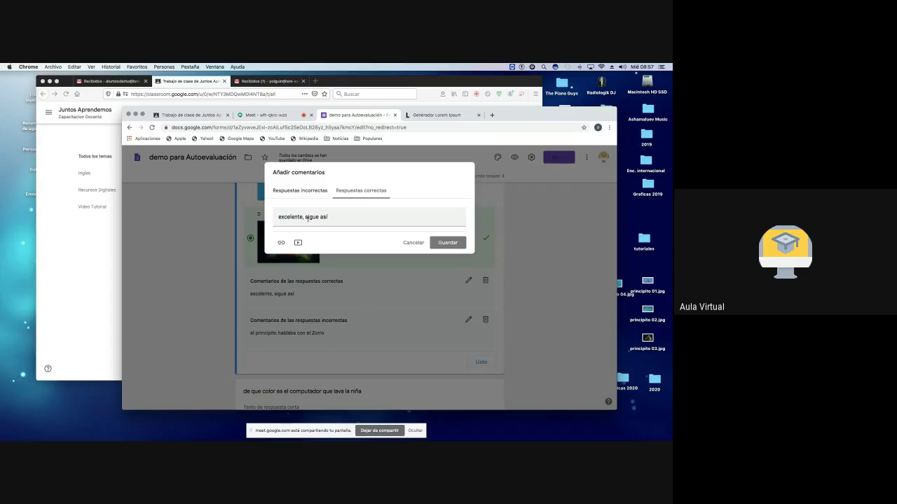
Step: Review the correct and incorrect answer feedback, then save it
{"action": "left_click", "coordinate": [289, 191]}
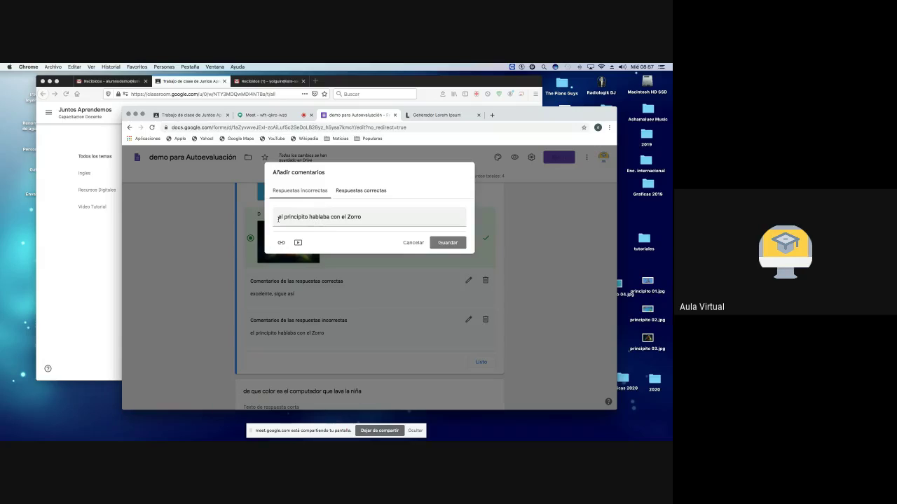
{"action": "left_click_drag", "start_coordinate": [278, 218], "coordinate": [372, 217]}
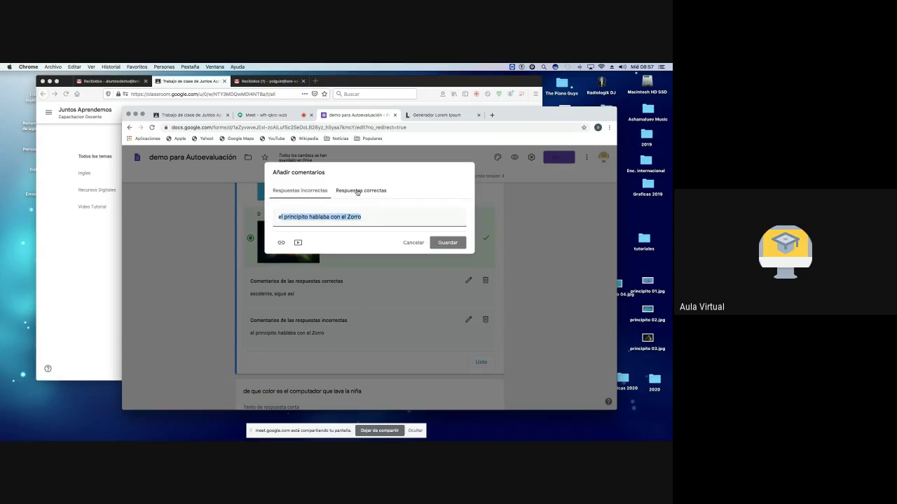
{"action": "left_click", "coordinate": [357, 192]}
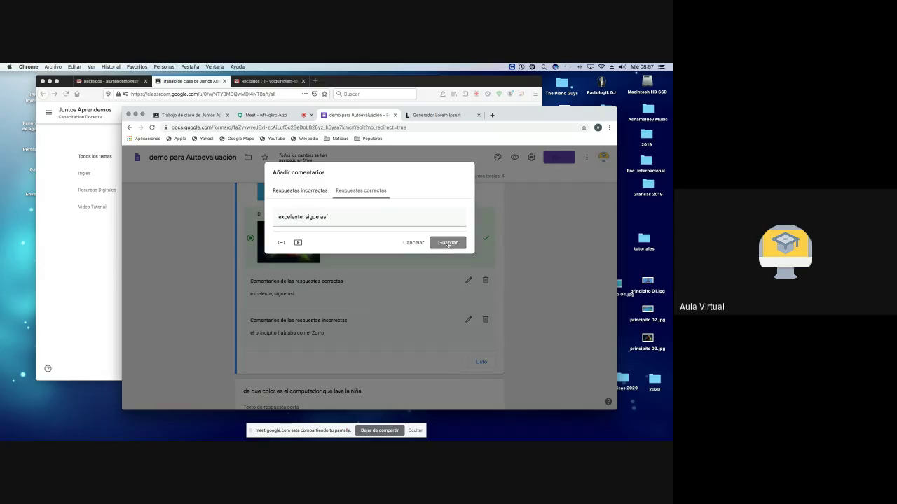
{"action": "left_click", "coordinate": [448, 243]}
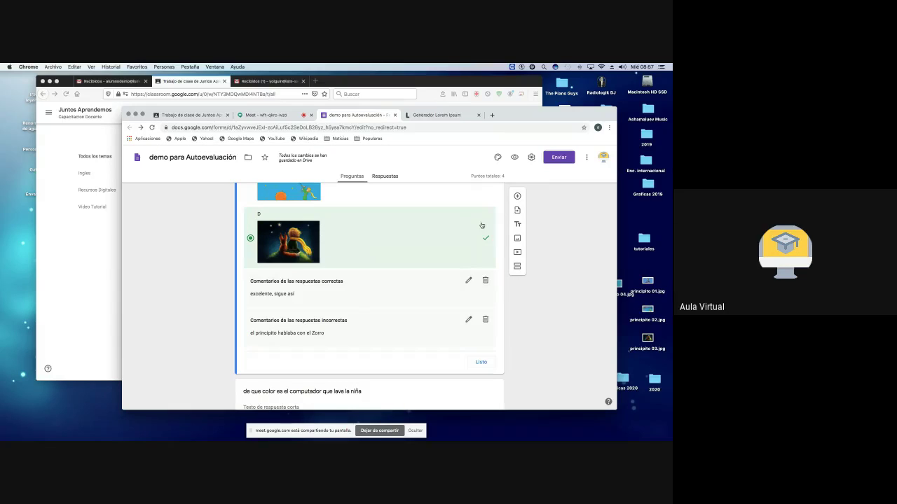
Step: Leave only option D marked correct in the answer key and close it with Listo
{"action": "left_click", "coordinate": [487, 240]}
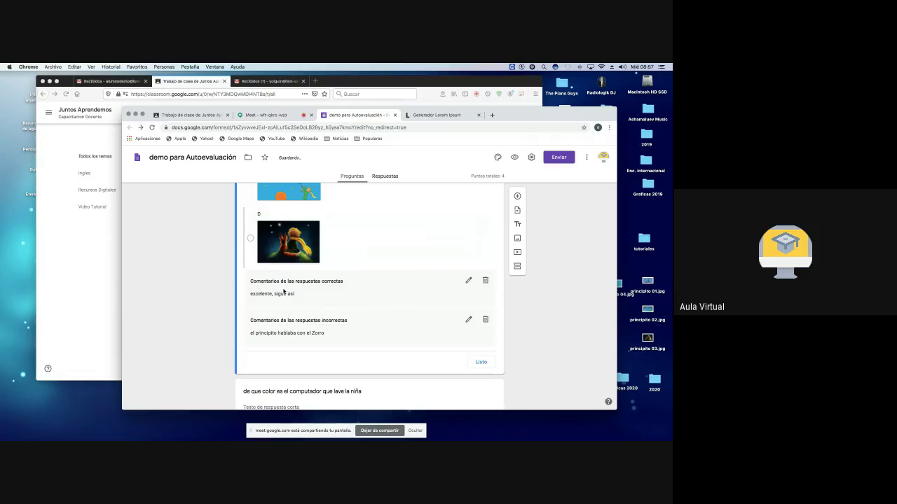
{"action": "scroll", "coordinate": [331, 240], "scroll_direction": "up", "scroll_amount": 5}
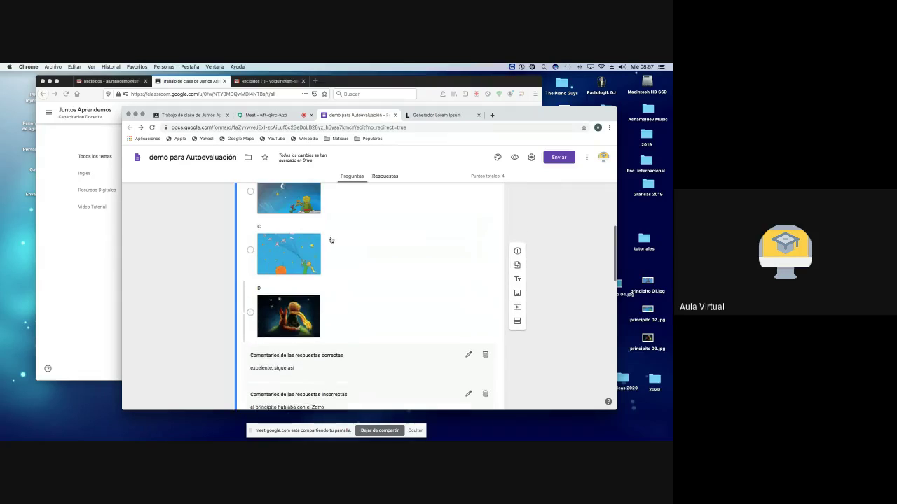
{"action": "scroll", "coordinate": [331, 240], "scroll_direction": "up", "scroll_amount": 2}
{"action": "scroll", "coordinate": [330, 241], "scroll_direction": "down", "scroll_amount": 4}
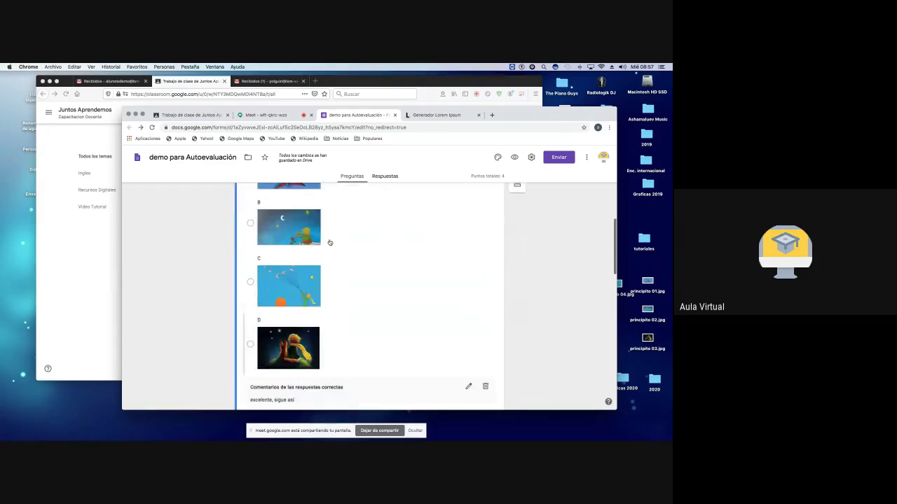
{"action": "scroll", "coordinate": [358, 313], "scroll_direction": "down", "scroll_amount": 3}
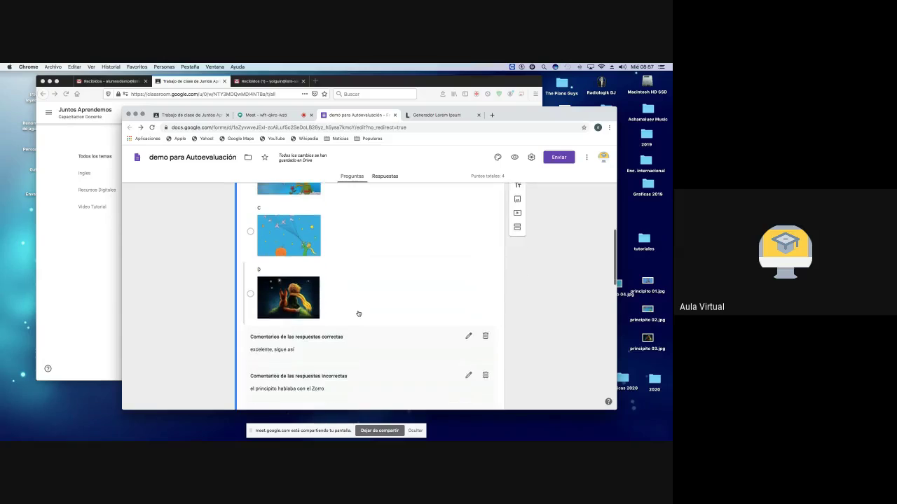
{"action": "scroll", "coordinate": [358, 313], "scroll_direction": "down", "scroll_amount": 2}
{"action": "scroll", "coordinate": [360, 293], "scroll_direction": "up", "scroll_amount": 3}
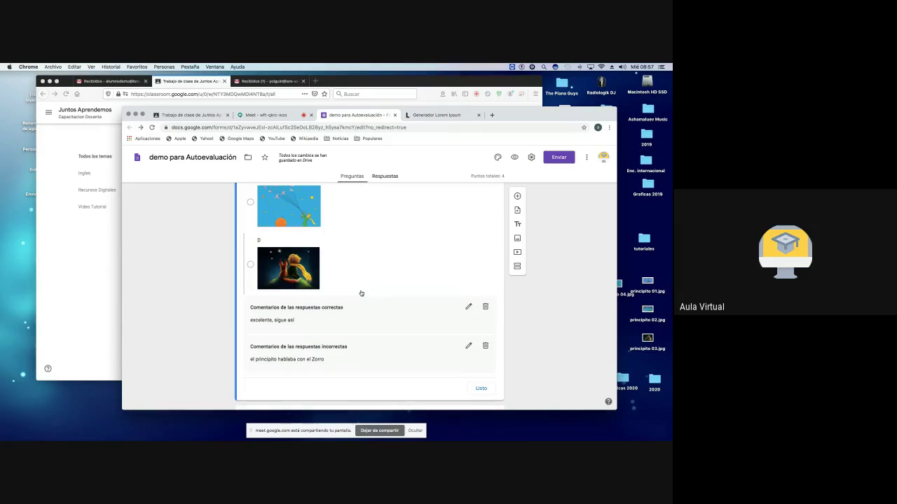
{"action": "left_click", "coordinate": [380, 269]}
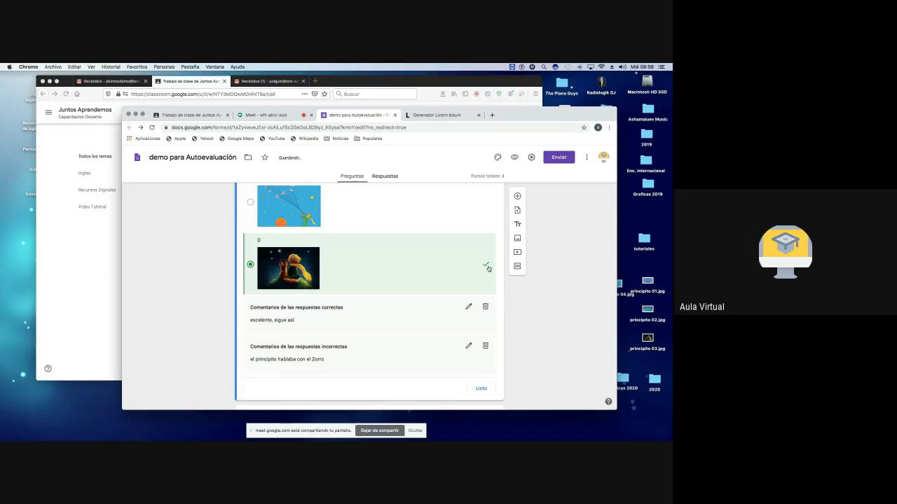
{"action": "scroll", "coordinate": [431, 266], "scroll_direction": "up", "scroll_amount": 1}
{"action": "left_click", "coordinate": [394, 246]}
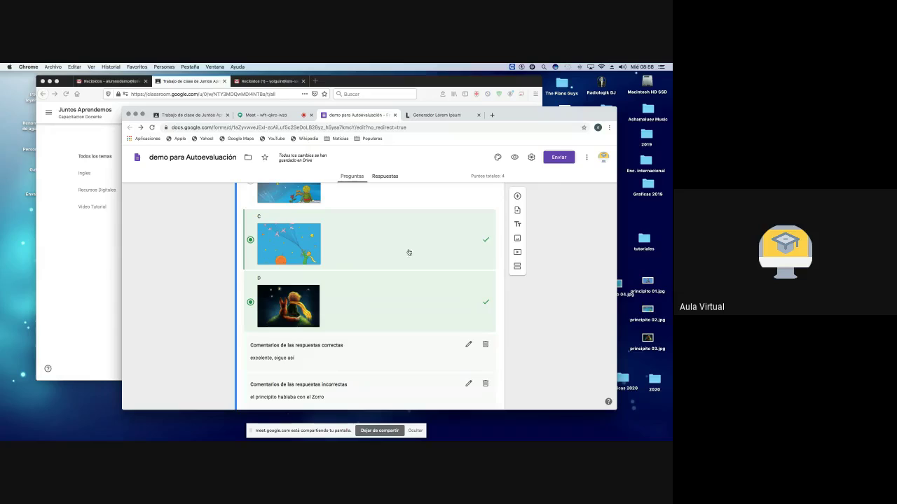
{"action": "left_click", "coordinate": [426, 242]}
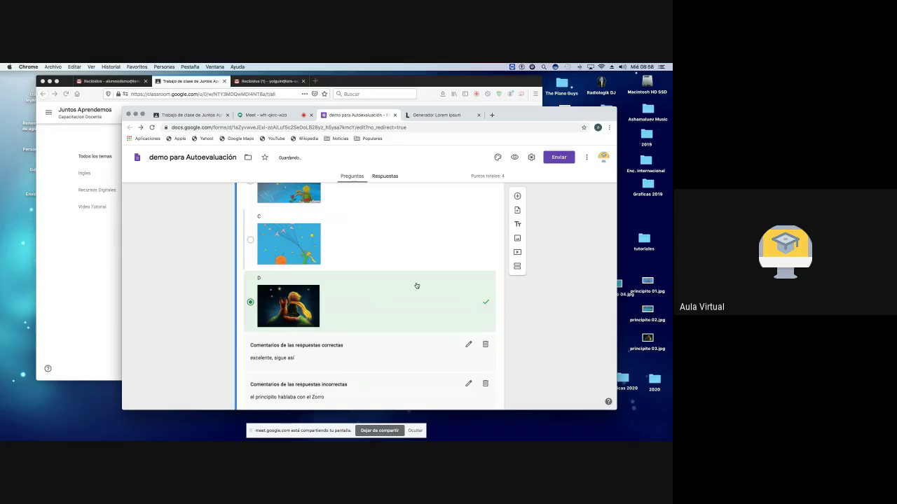
{"action": "scroll", "coordinate": [416, 286], "scroll_direction": "down", "scroll_amount": 5}
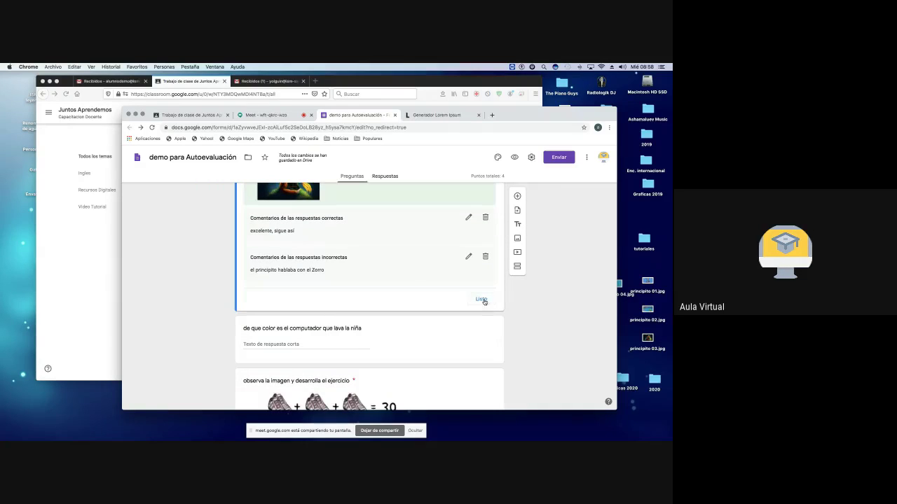
{"action": "left_click", "coordinate": [481, 300]}
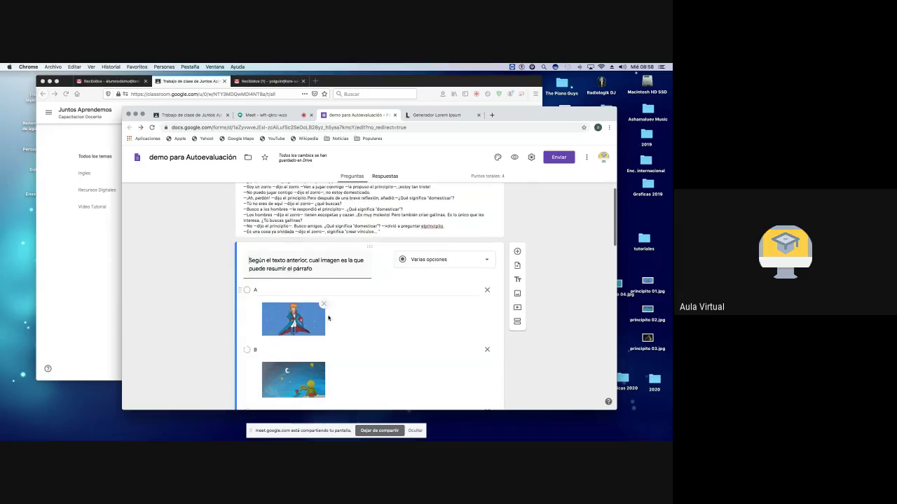
Step: Turn on 'Ordenar las opciones aleatoriamente' for the picture question
{"action": "scroll", "coordinate": [322, 299], "scroll_direction": "down", "scroll_amount": 1}
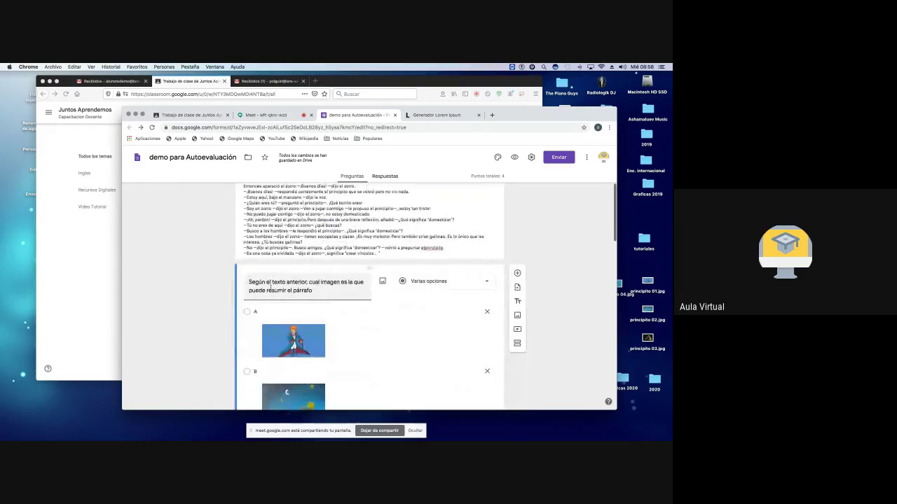
{"action": "scroll", "coordinate": [295, 255], "scroll_direction": "down", "scroll_amount": 1}
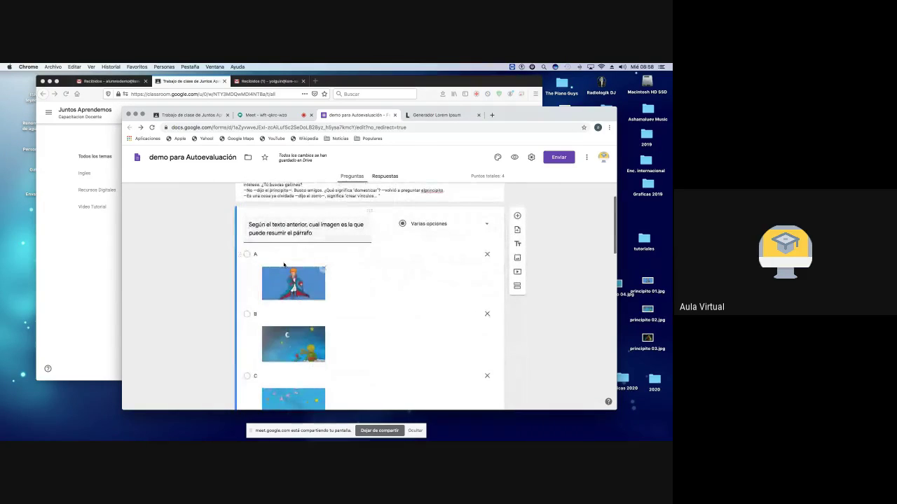
{"action": "scroll", "coordinate": [290, 263], "scroll_direction": "down", "scroll_amount": 4}
{"action": "scroll", "coordinate": [287, 269], "scroll_direction": "down", "scroll_amount": 2}
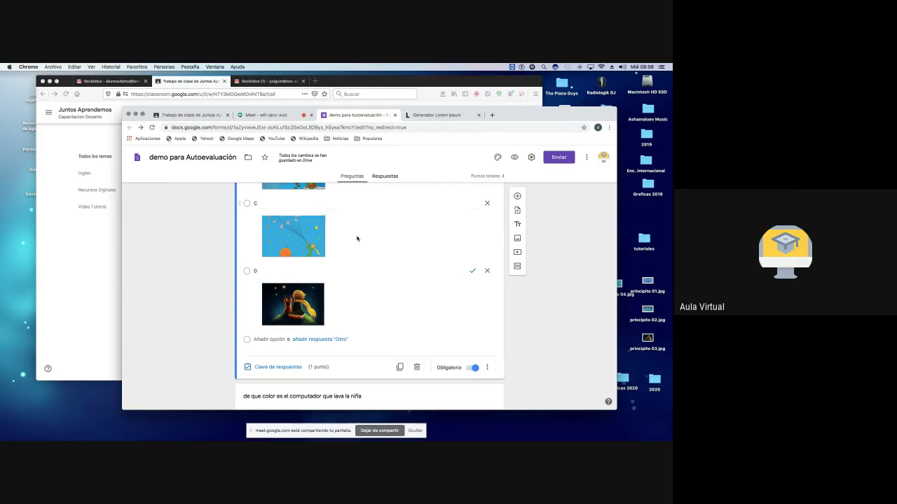
{"action": "left_click", "coordinate": [489, 368]}
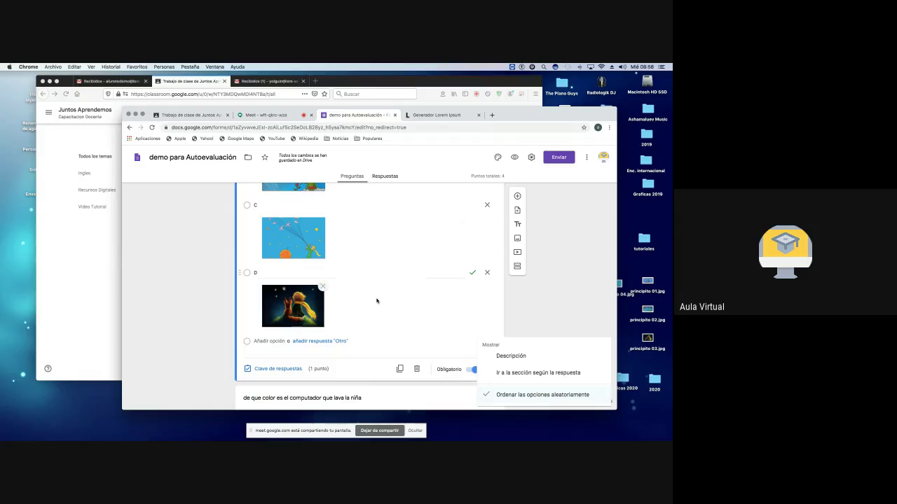
{"action": "scroll", "coordinate": [356, 318], "scroll_direction": "up", "scroll_amount": 3}
{"action": "scroll", "coordinate": [355, 318], "scroll_direction": "down", "scroll_amount": 2}
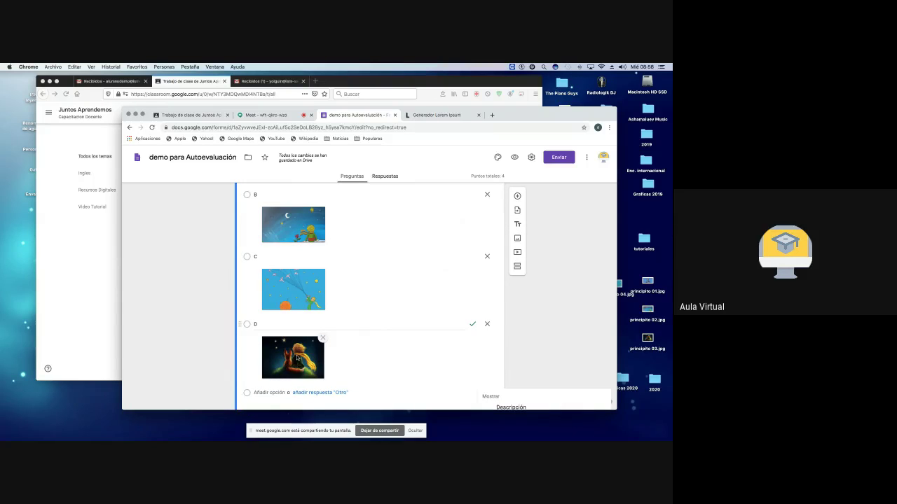
{"action": "scroll", "coordinate": [297, 357], "scroll_direction": "up", "scroll_amount": 3}
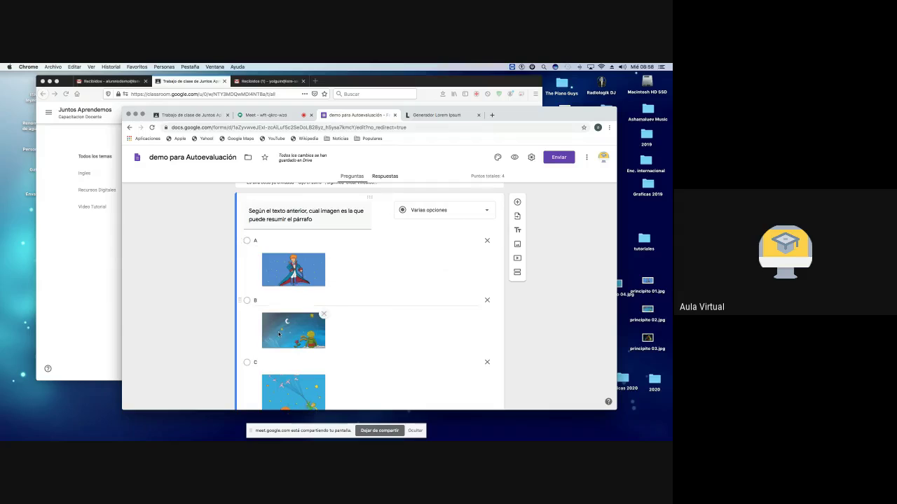
{"action": "scroll", "coordinate": [287, 326], "scroll_direction": "down", "scroll_amount": 3}
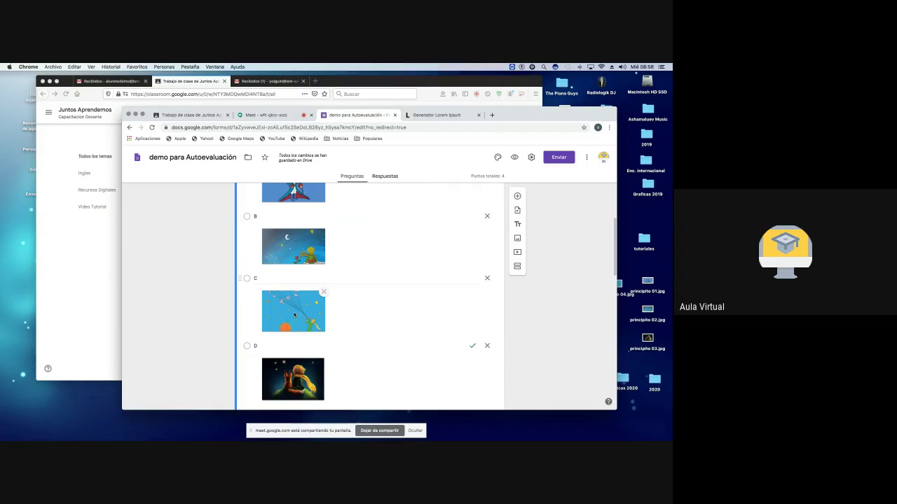
{"action": "scroll", "coordinate": [299, 314], "scroll_direction": "down", "scroll_amount": 2}
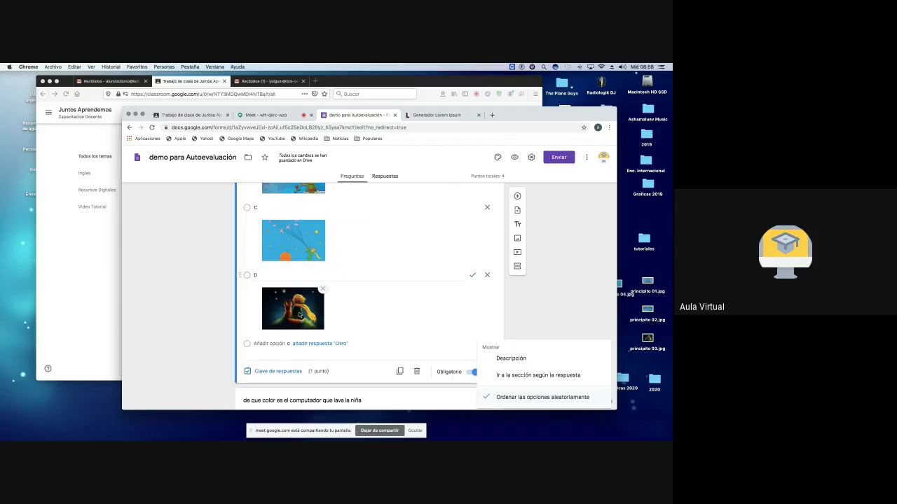
{"action": "left_click", "coordinate": [488, 398]}
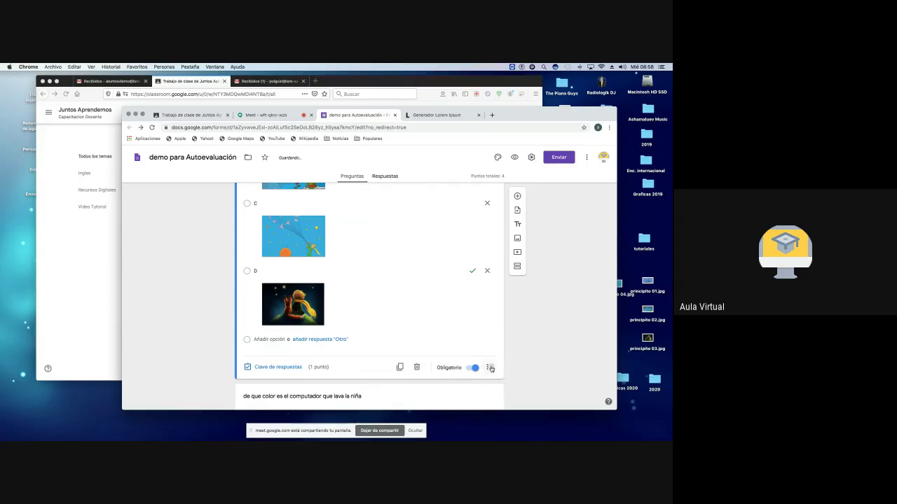
{"action": "left_click", "coordinate": [490, 367]}
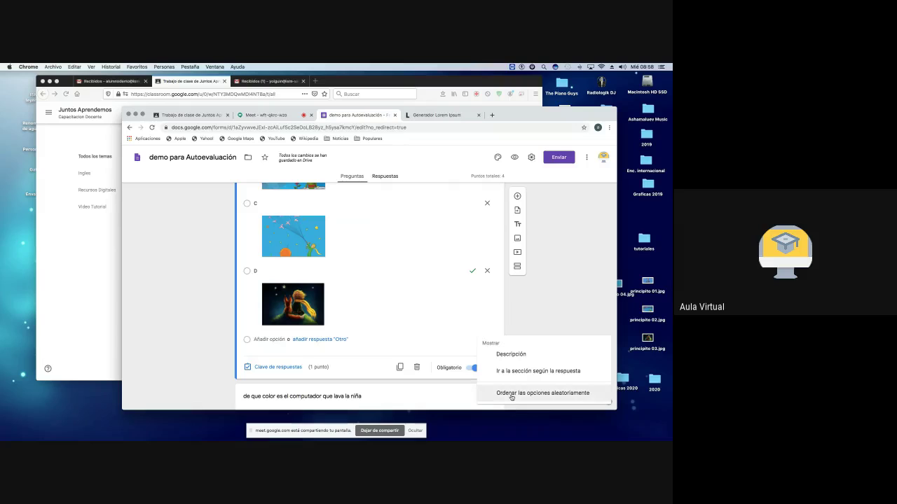
{"action": "left_click", "coordinate": [512, 395]}
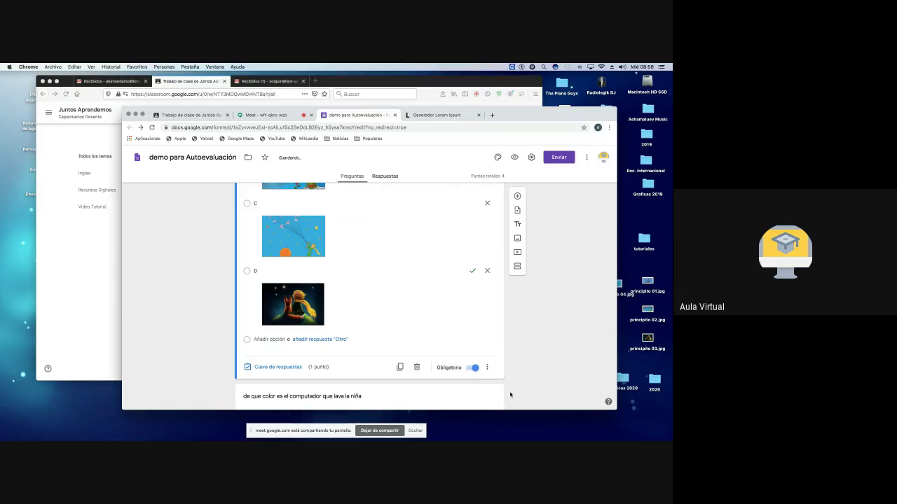
Step: Scroll through the quiz to review the remaining questions
{"action": "scroll", "coordinate": [394, 318], "scroll_direction": "up", "scroll_amount": 3}
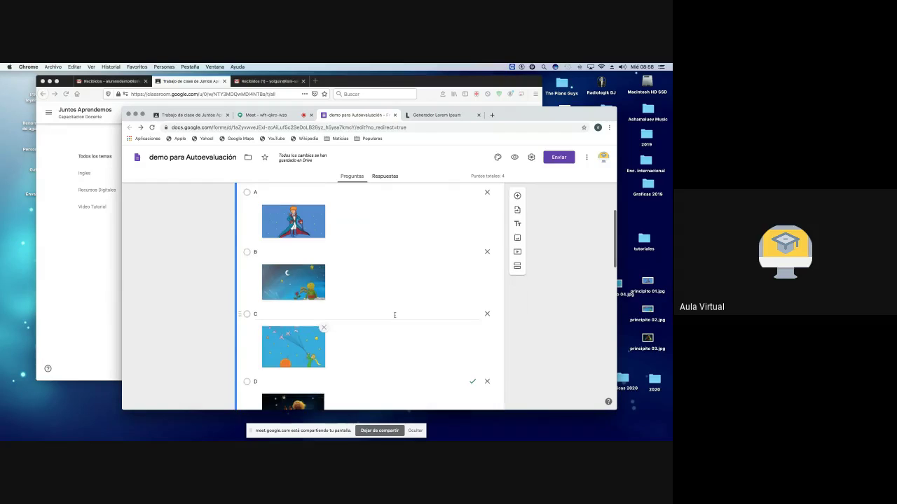
{"action": "scroll", "coordinate": [394, 318], "scroll_direction": "down", "scroll_amount": 4}
{"action": "scroll", "coordinate": [394, 317], "scroll_direction": "down", "scroll_amount": 2}
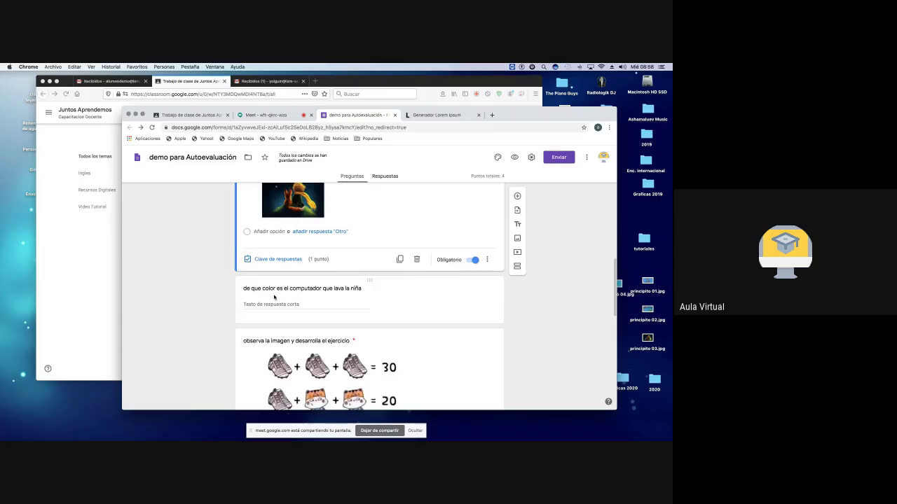
{"action": "scroll", "coordinate": [330, 304], "scroll_direction": "down", "scroll_amount": 4}
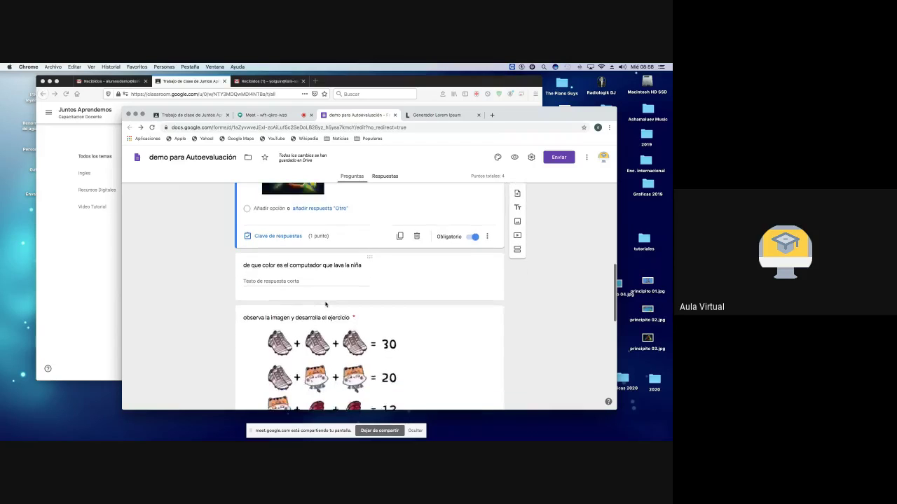
{"action": "scroll", "coordinate": [326, 304], "scroll_direction": "up", "scroll_amount": 2}
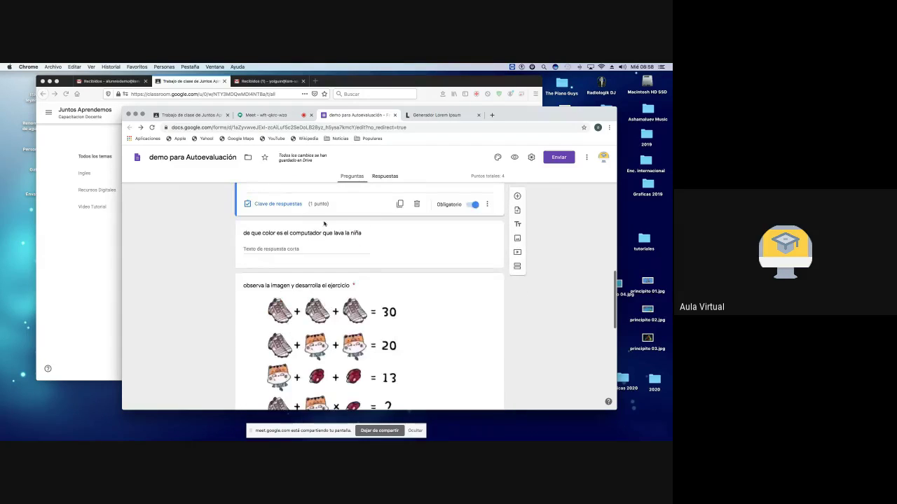
{"action": "scroll", "coordinate": [326, 240], "scroll_direction": "down", "scroll_amount": 2}
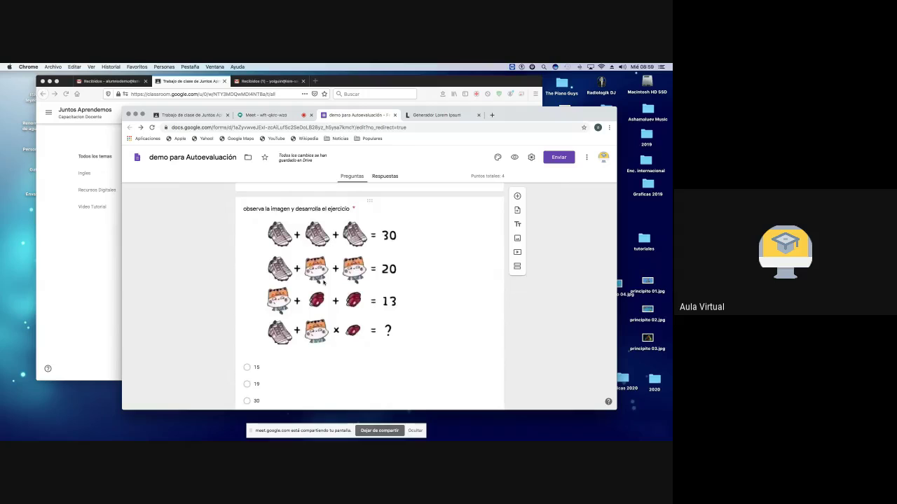
{"action": "scroll", "coordinate": [323, 281], "scroll_direction": "up", "scroll_amount": 10}
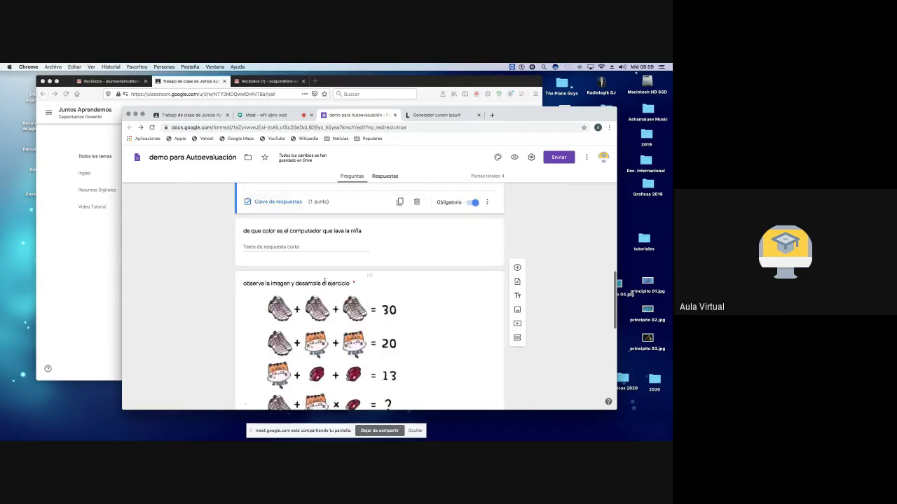
{"action": "scroll", "coordinate": [324, 282], "scroll_direction": "up", "scroll_amount": 3}
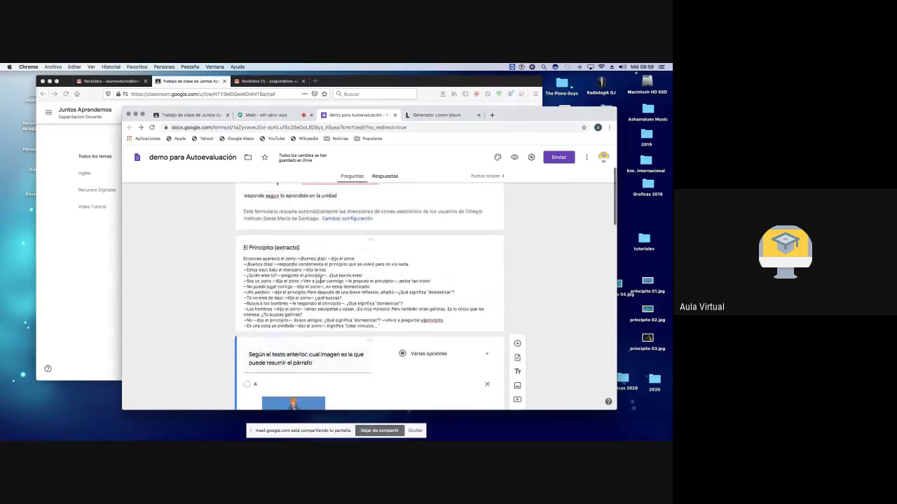
{"action": "scroll", "coordinate": [323, 281], "scroll_direction": "down", "scroll_amount": 7}
{"action": "scroll", "coordinate": [322, 281], "scroll_direction": "down", "scroll_amount": 10}
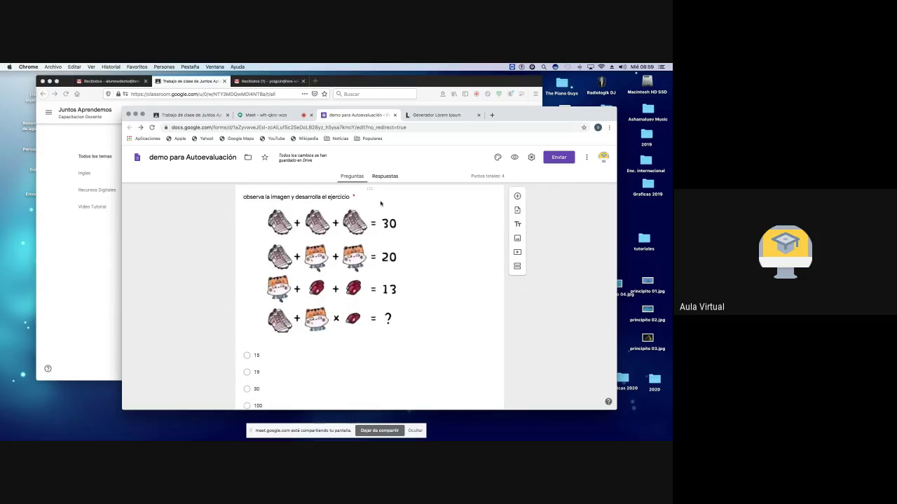
Step: Drop matematica pregunta.jpeg from the desktop into the colour question's title image dialog
{"action": "left_click", "coordinate": [517, 197]}
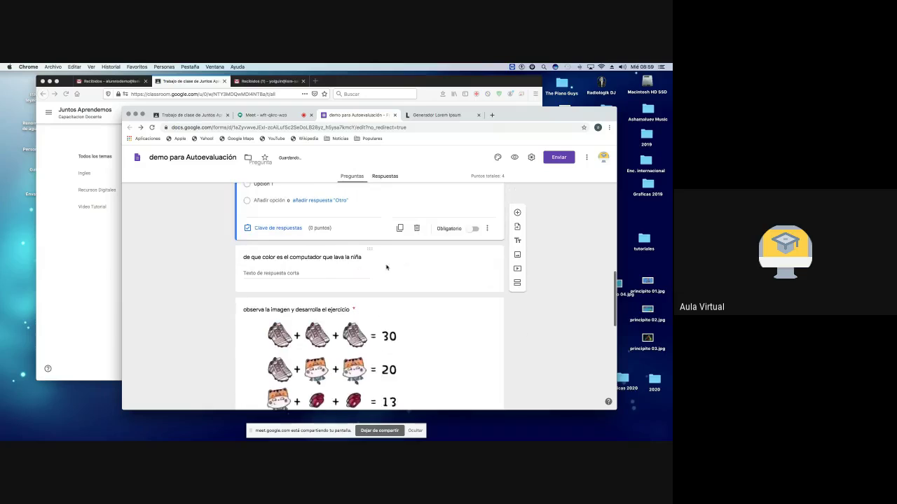
{"action": "left_click", "coordinate": [386, 267]}
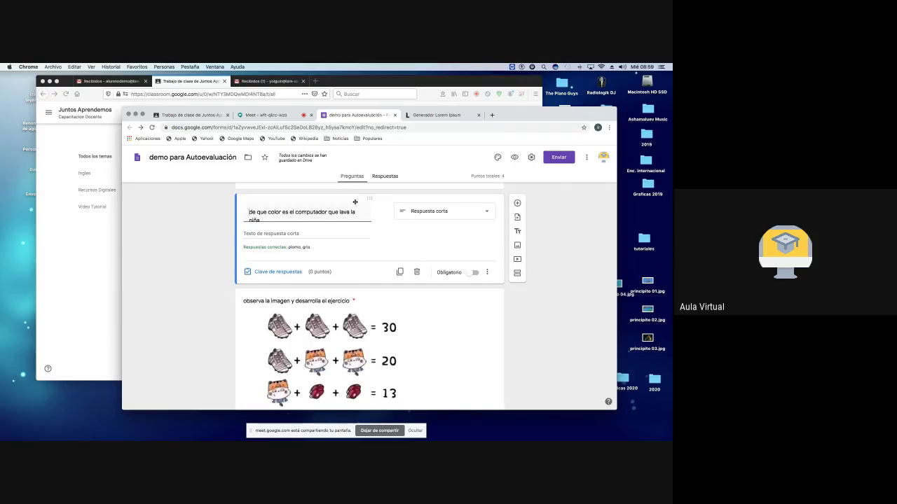
{"action": "mouse_move", "coordinate": [365, 213]}
{"action": "left_click", "coordinate": [383, 211]}
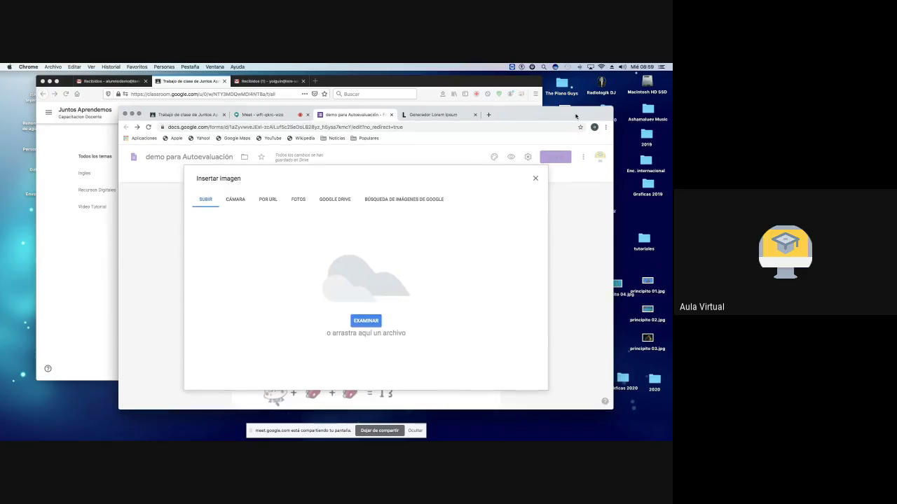
{"action": "left_click_drag", "start_coordinate": [582, 116], "coordinate": [529, 116]}
{"action": "left_click_drag", "start_coordinate": [598, 203], "coordinate": [276, 287]}
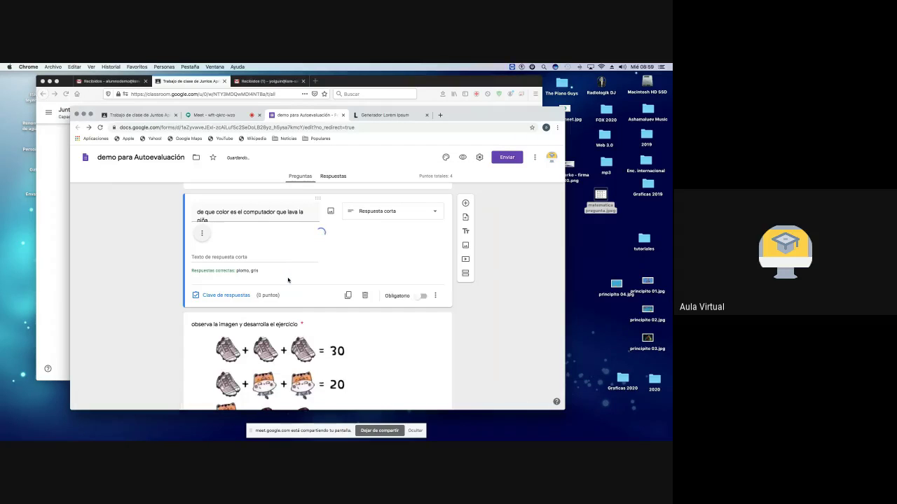
Step: Resize the math-puzzle picture down to roughly half the question card's width
{"action": "left_click", "coordinate": [299, 290]}
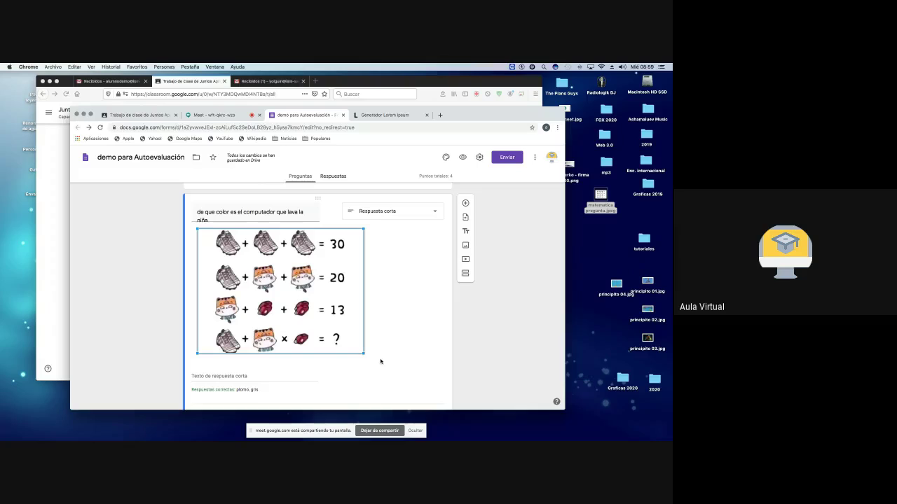
{"action": "left_click_drag", "start_coordinate": [362, 353], "coordinate": [416, 362]}
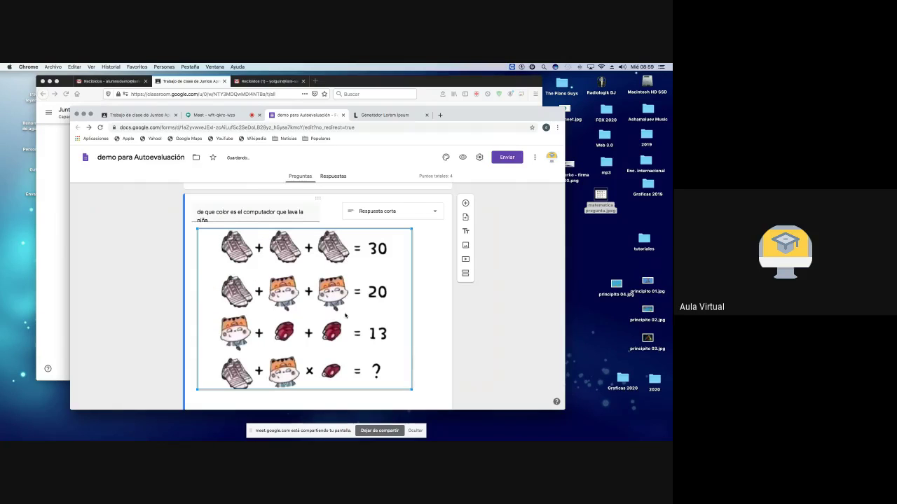
{"action": "scroll", "coordinate": [345, 316], "scroll_direction": "down", "scroll_amount": 1}
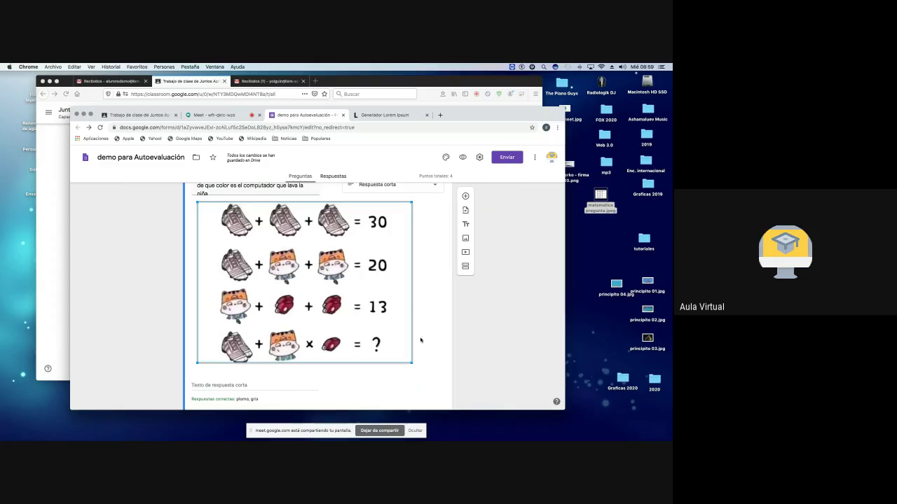
{"action": "left_click_drag", "start_coordinate": [412, 364], "coordinate": [433, 379]}
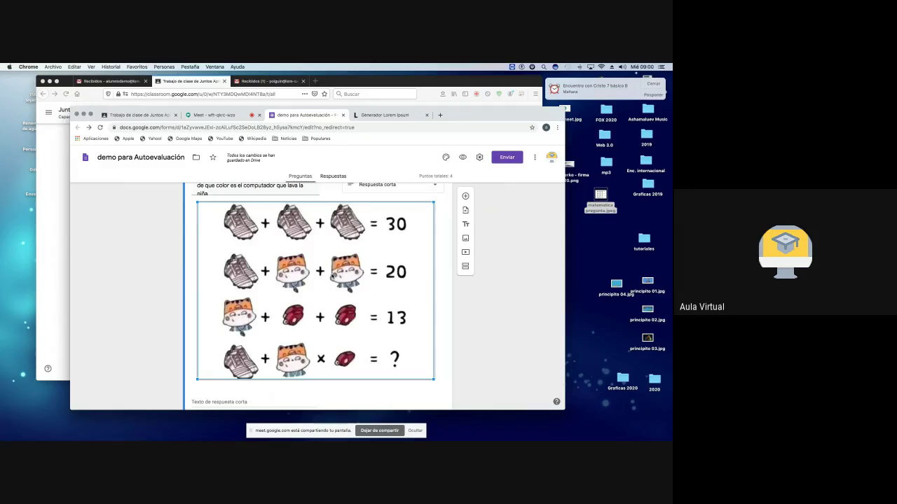
{"action": "left_click", "coordinate": [654, 85]}
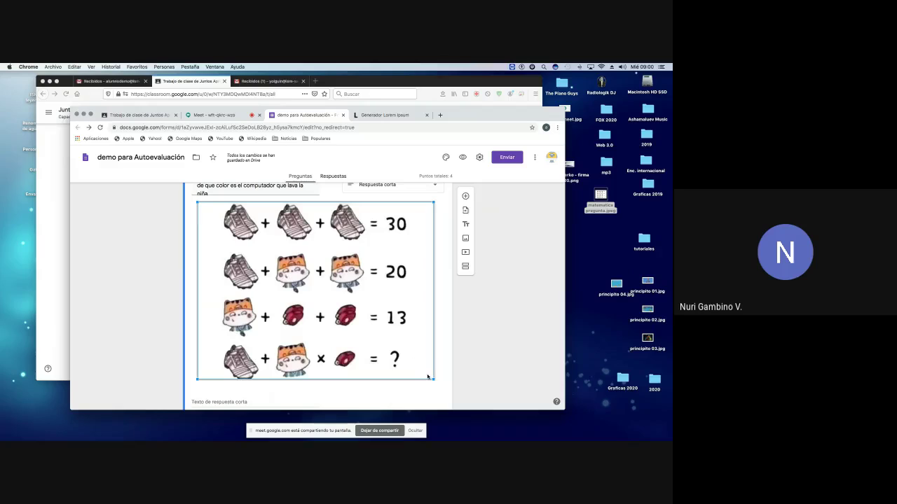
{"action": "left_click_drag", "start_coordinate": [434, 379], "coordinate": [348, 319]}
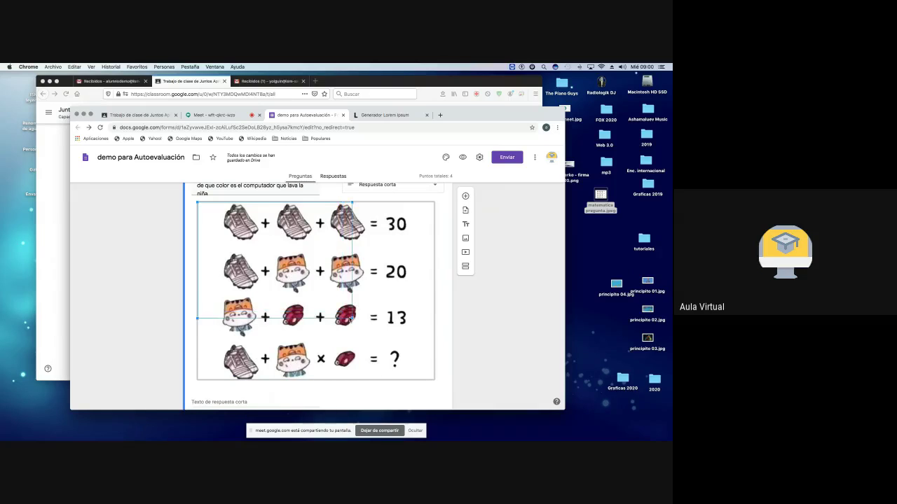
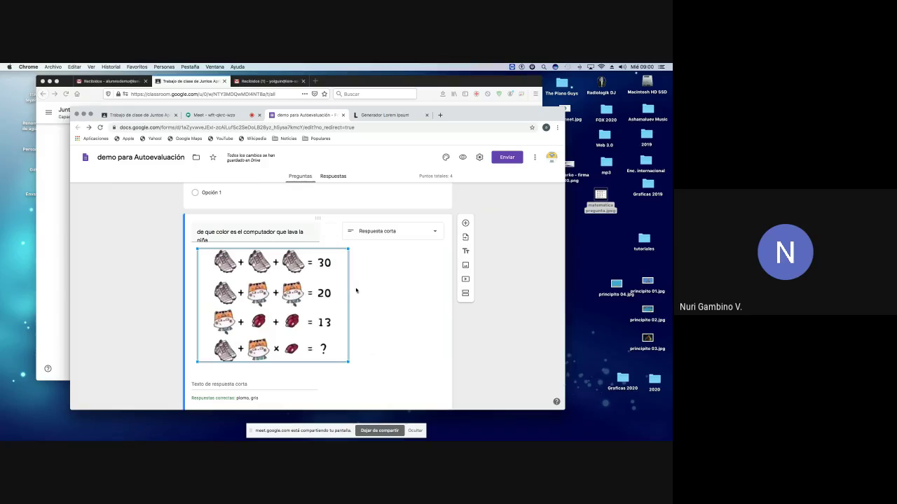
Step: Delete the equation puzzle picture from the computer-colour short-answer question with Quitar
{"action": "left_click", "coordinate": [376, 285]}
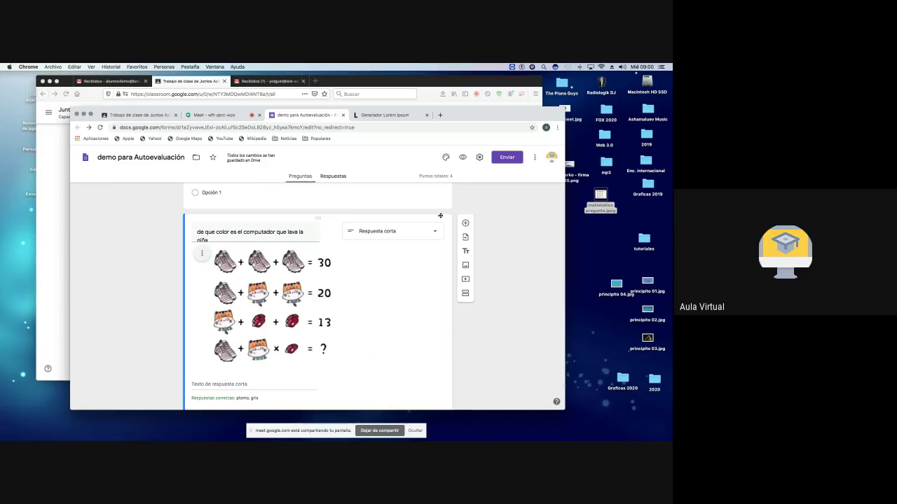
{"action": "scroll", "coordinate": [324, 290], "scroll_direction": "down", "scroll_amount": 4}
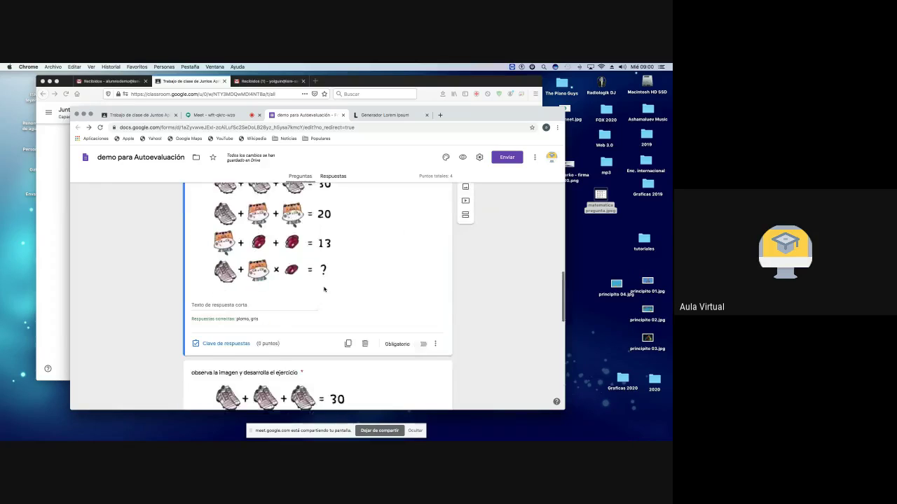
{"action": "scroll", "coordinate": [324, 289], "scroll_direction": "up", "scroll_amount": 4}
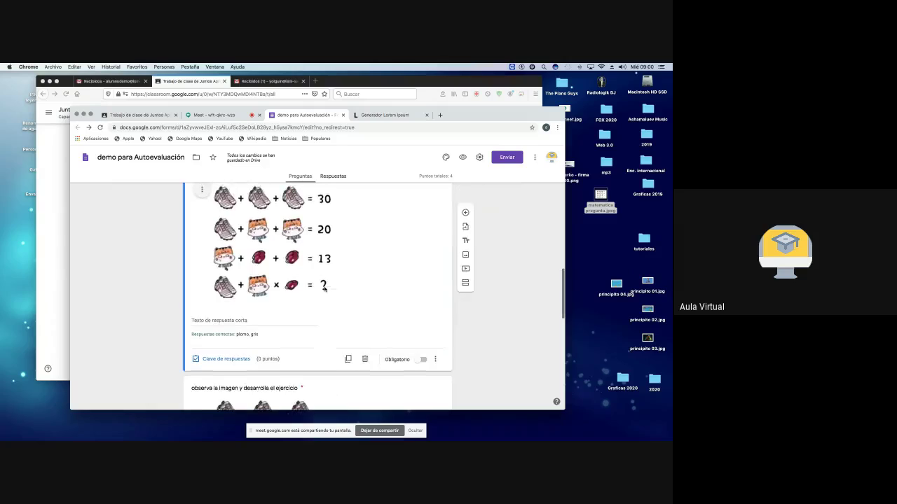
{"action": "left_click", "coordinate": [308, 288]}
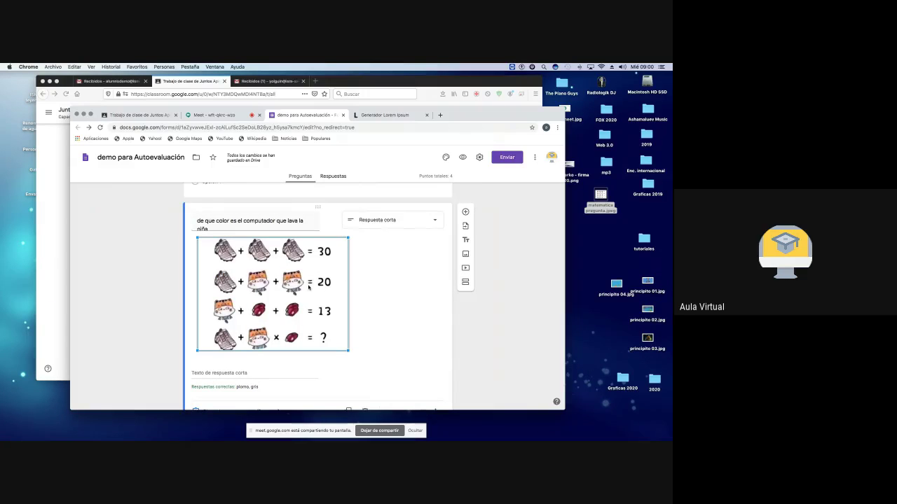
{"action": "right_click", "coordinate": [293, 263]}
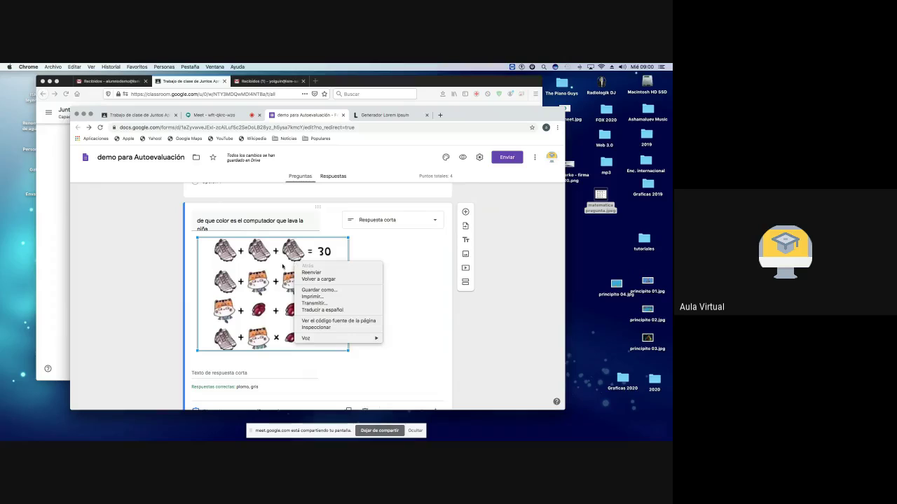
{"action": "key", "text": "Escape"}
{"action": "left_click", "coordinate": [377, 261]}
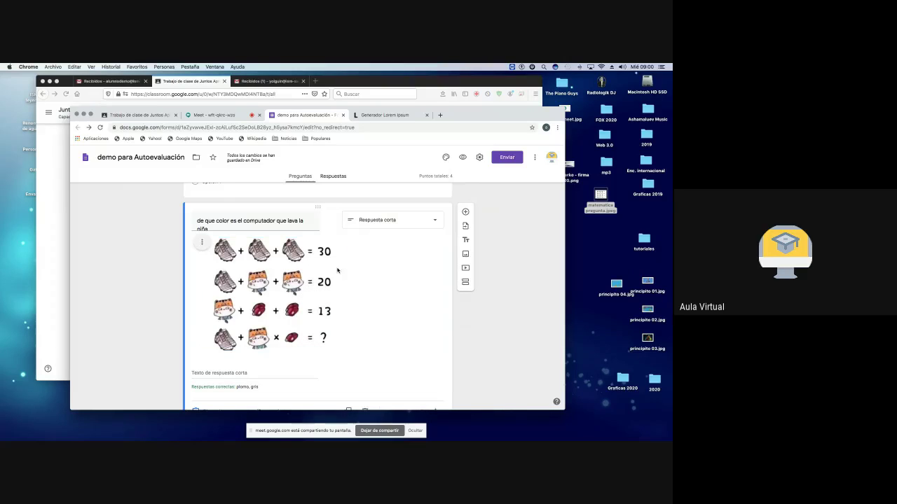
{"action": "left_click", "coordinate": [202, 242]}
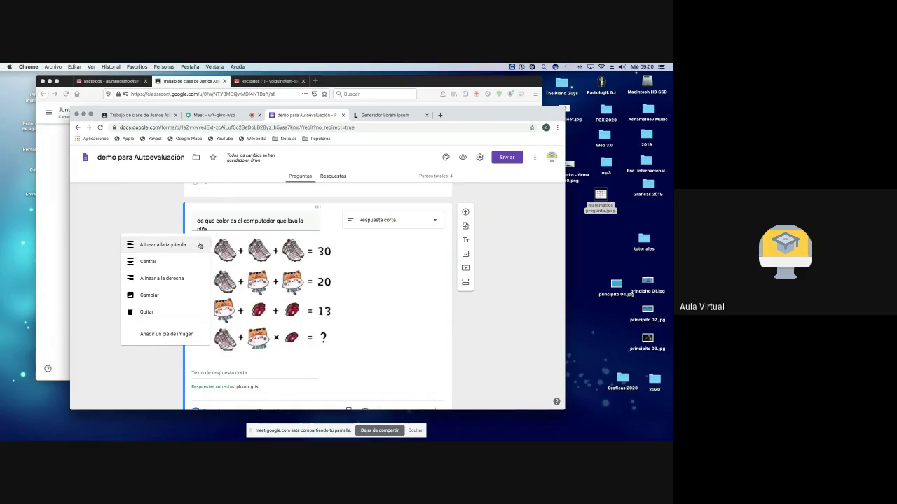
{"action": "left_click", "coordinate": [159, 317]}
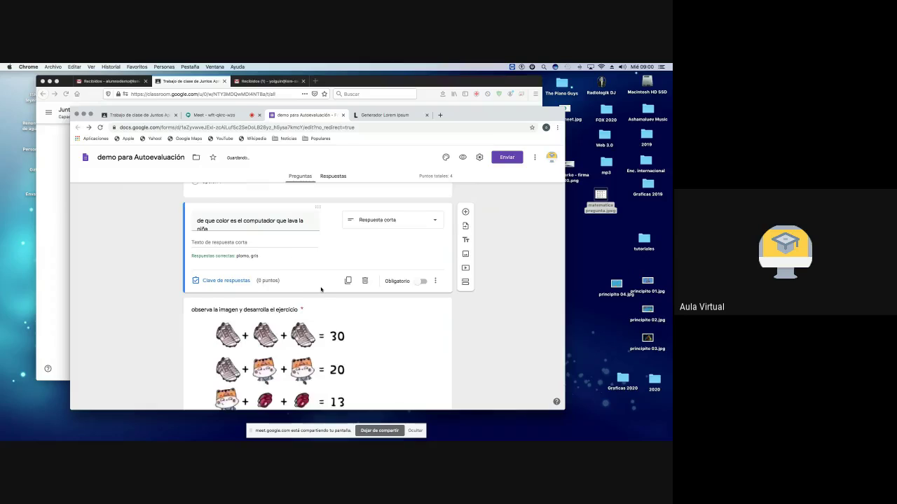
Step: Find the 'observa la imagen y desarrolla el ejercicio' question and bring up its Clave de respuestas
{"action": "scroll", "coordinate": [321, 289], "scroll_direction": "down", "scroll_amount": 3}
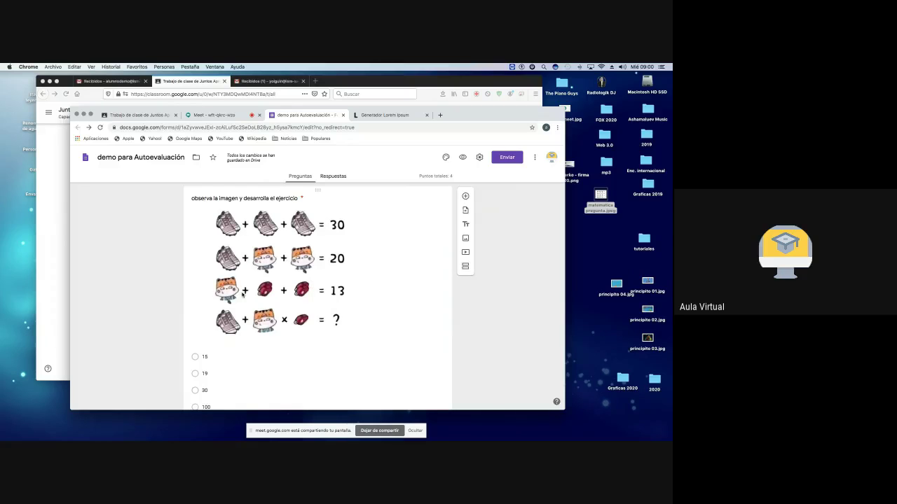
{"action": "scroll", "coordinate": [241, 295], "scroll_direction": "down", "scroll_amount": 1}
{"action": "scroll", "coordinate": [242, 294], "scroll_direction": "up", "scroll_amount": 1}
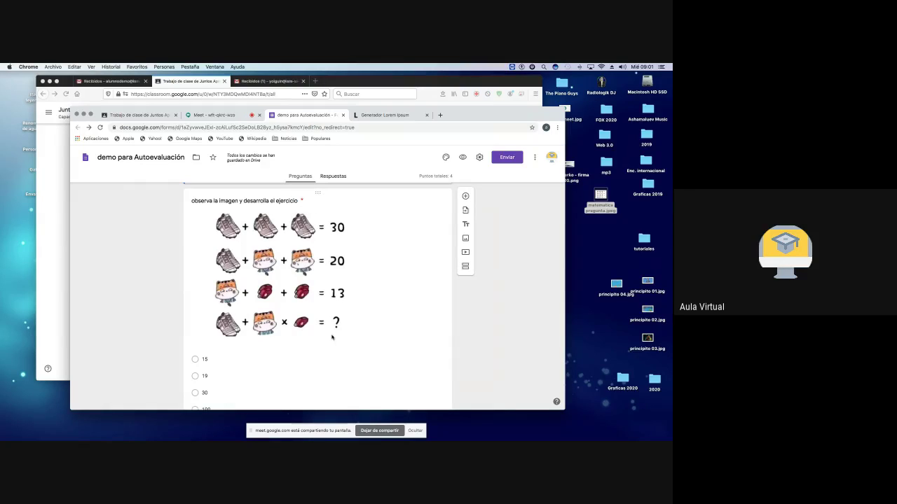
{"action": "scroll", "coordinate": [330, 324], "scroll_direction": "down", "scroll_amount": 4}
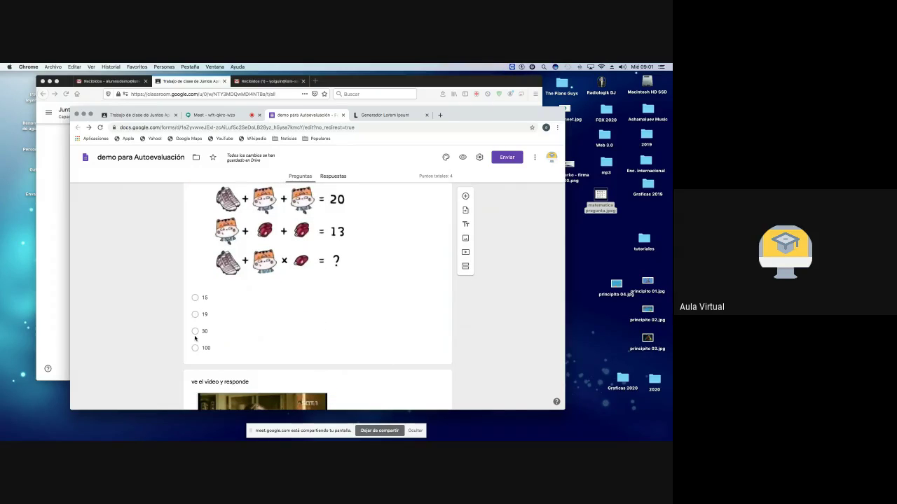
{"action": "scroll", "coordinate": [261, 324], "scroll_direction": "down", "scroll_amount": 1}
{"action": "left_click", "coordinate": [269, 319]}
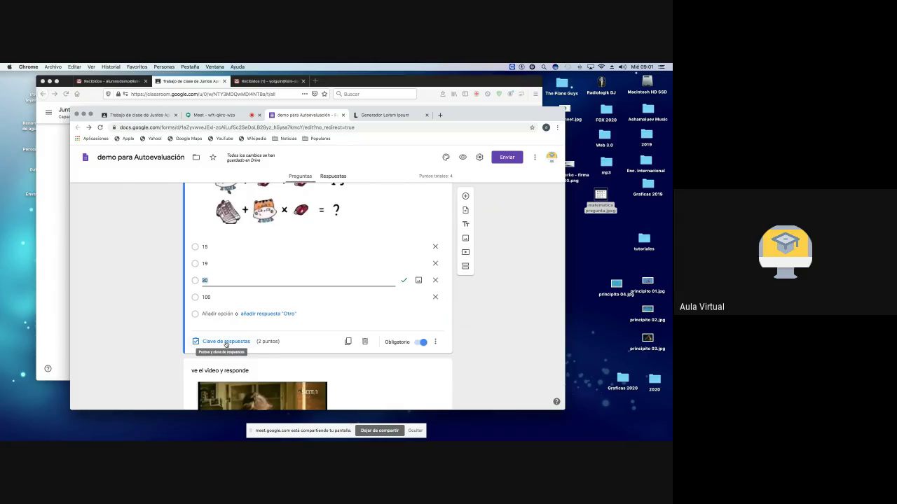
{"action": "scroll", "coordinate": [287, 271], "scroll_direction": "up", "scroll_amount": 5}
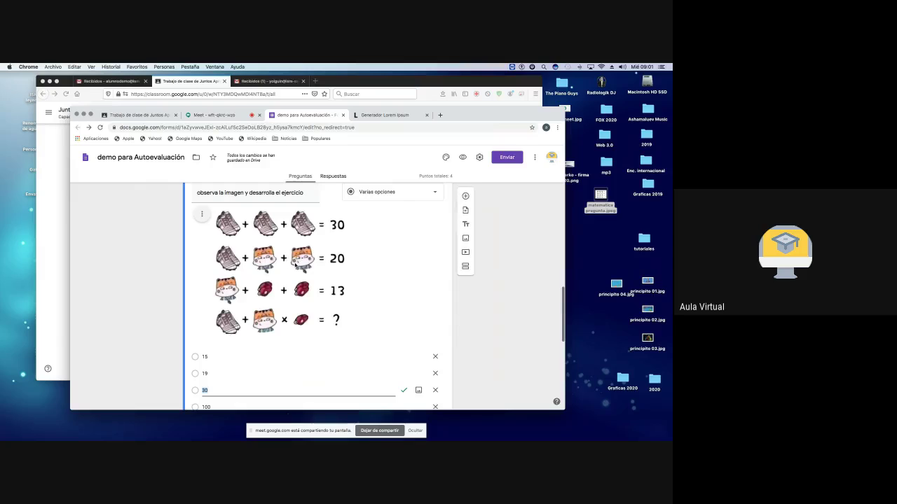
{"action": "scroll", "coordinate": [283, 271], "scroll_direction": "down", "scroll_amount": 2}
{"action": "scroll", "coordinate": [282, 271], "scroll_direction": "down", "scroll_amount": 2}
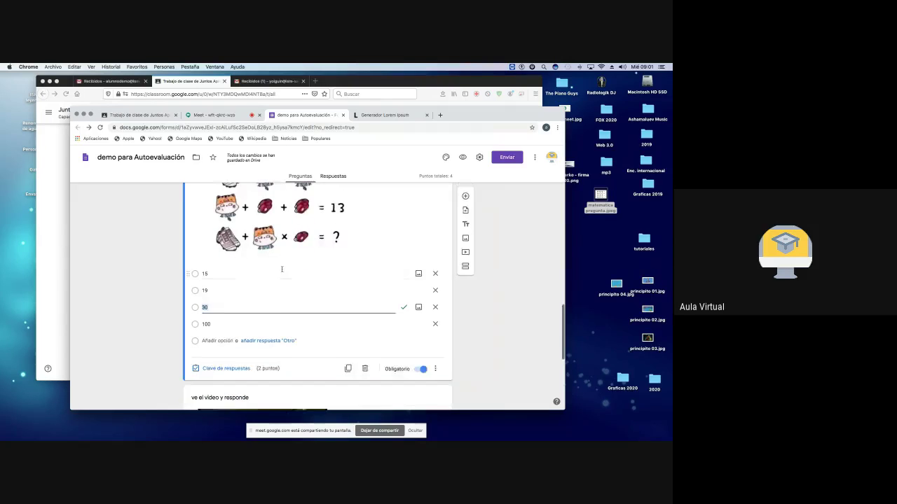
{"action": "left_click", "coordinate": [231, 322]}
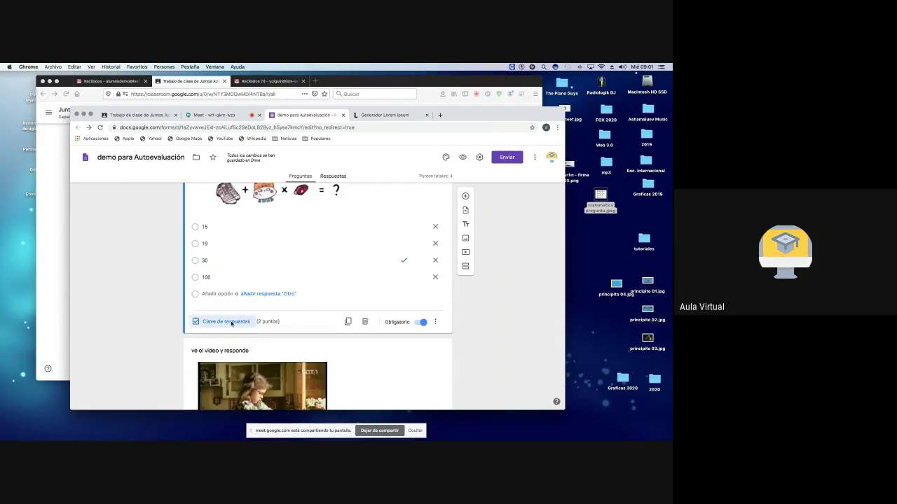
Step: Review the correct-answer and incorrect-answer feedback, including the worked explanation for 30
{"action": "scroll", "coordinate": [282, 321], "scroll_direction": "down", "scroll_amount": 3}
{"action": "scroll", "coordinate": [283, 321], "scroll_direction": "down", "scroll_amount": 5}
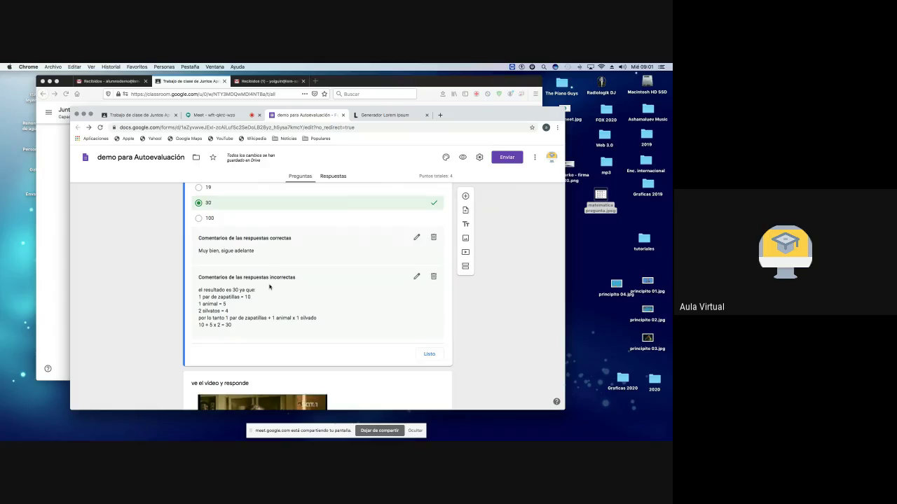
{"action": "scroll", "coordinate": [259, 287], "scroll_direction": "down", "scroll_amount": 1}
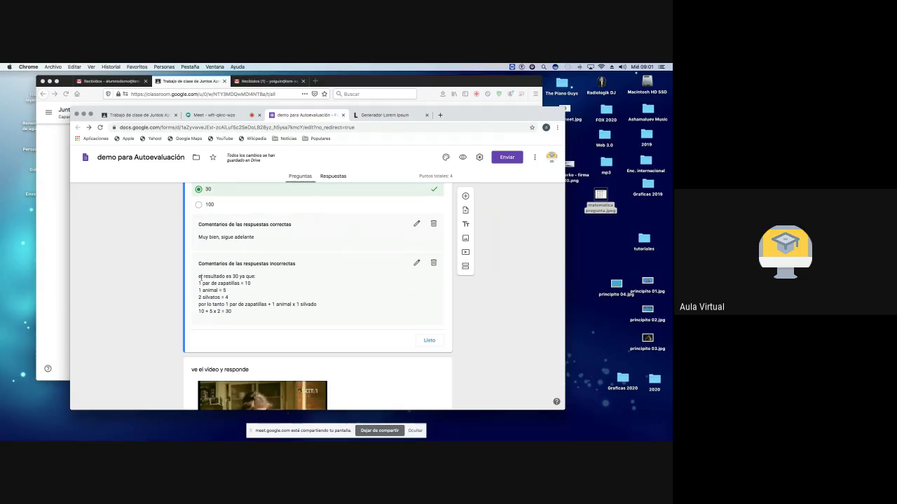
{"action": "scroll", "coordinate": [231, 278], "scroll_direction": "up", "scroll_amount": 1}
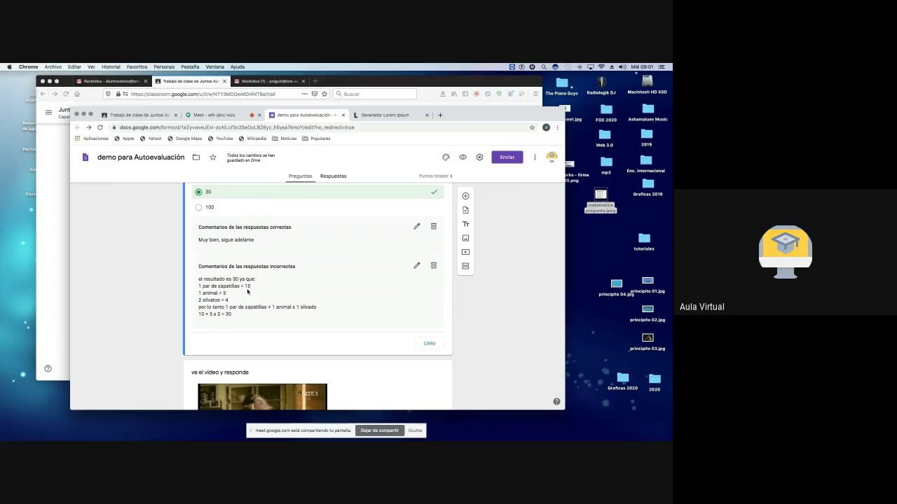
{"action": "scroll", "coordinate": [210, 293], "scroll_direction": "up", "scroll_amount": 1}
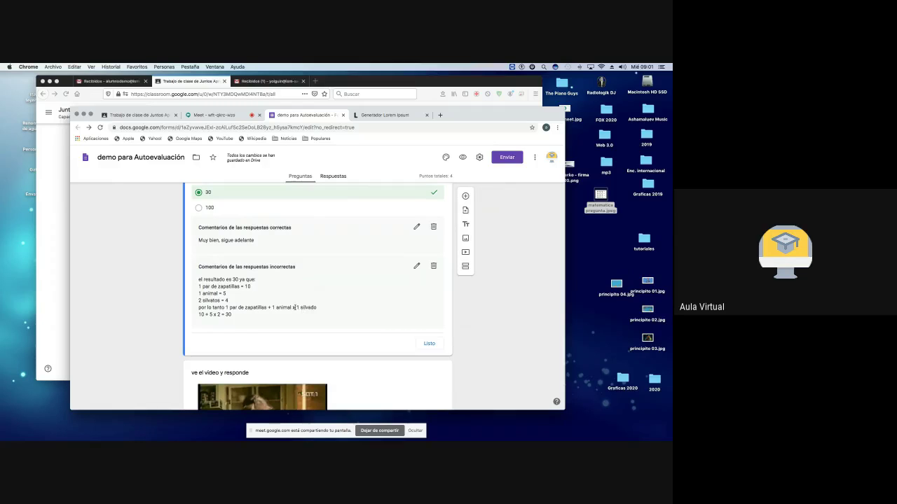
{"action": "scroll", "coordinate": [295, 309], "scroll_direction": "up", "scroll_amount": 3}
{"action": "scroll", "coordinate": [295, 309], "scroll_direction": "up", "scroll_amount": 1}
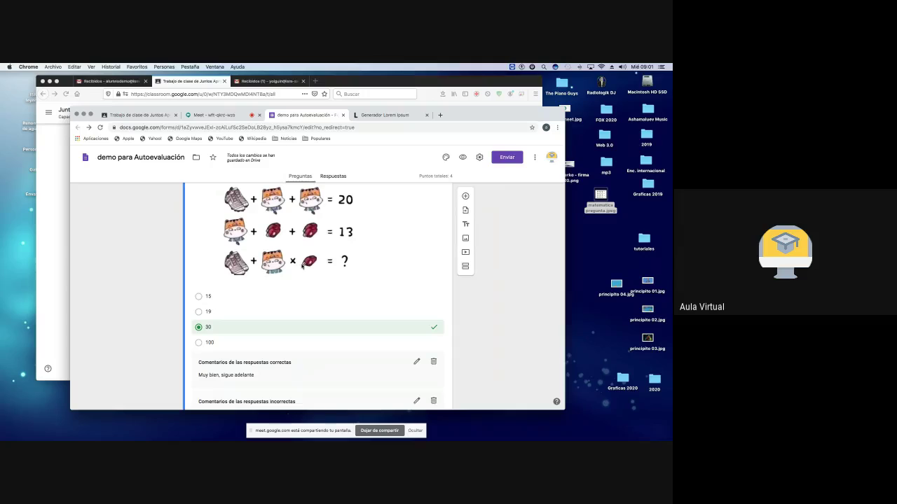
{"action": "scroll", "coordinate": [279, 290], "scroll_direction": "down", "scroll_amount": 5}
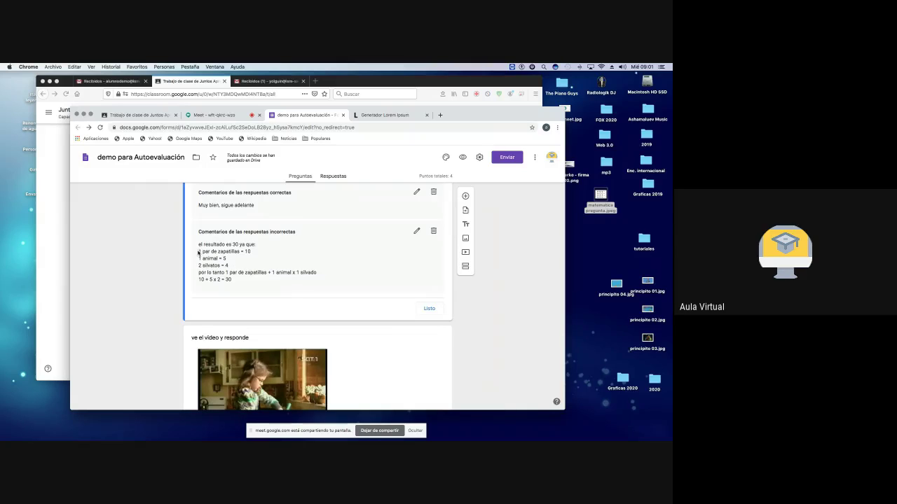
{"action": "left_click_drag", "start_coordinate": [199, 251], "coordinate": [237, 279]}
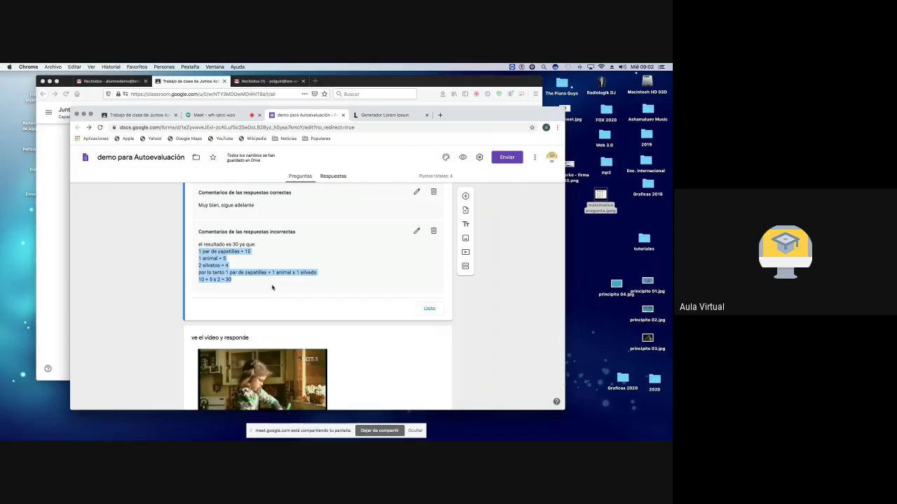
{"action": "left_click", "coordinate": [272, 288]}
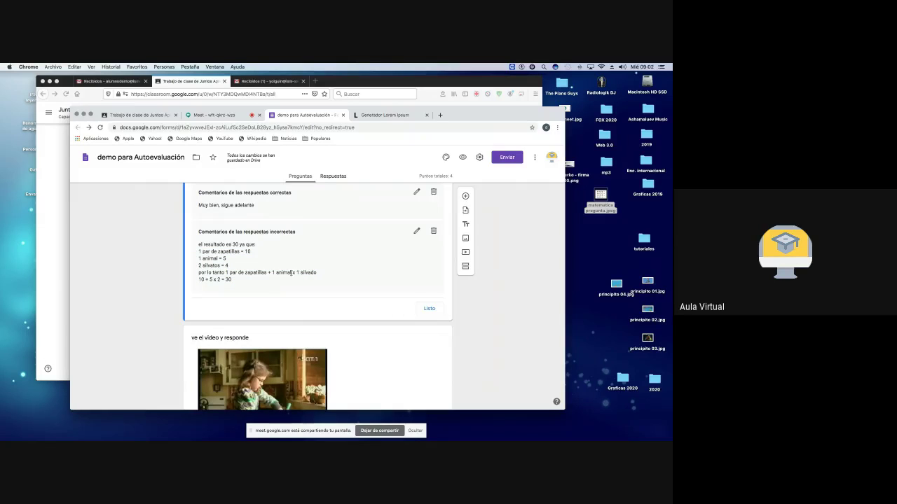
Step: Re-mark 30 as the correct answer and close the answer key with Listo
{"action": "scroll", "coordinate": [291, 273], "scroll_direction": "up", "scroll_amount": 3}
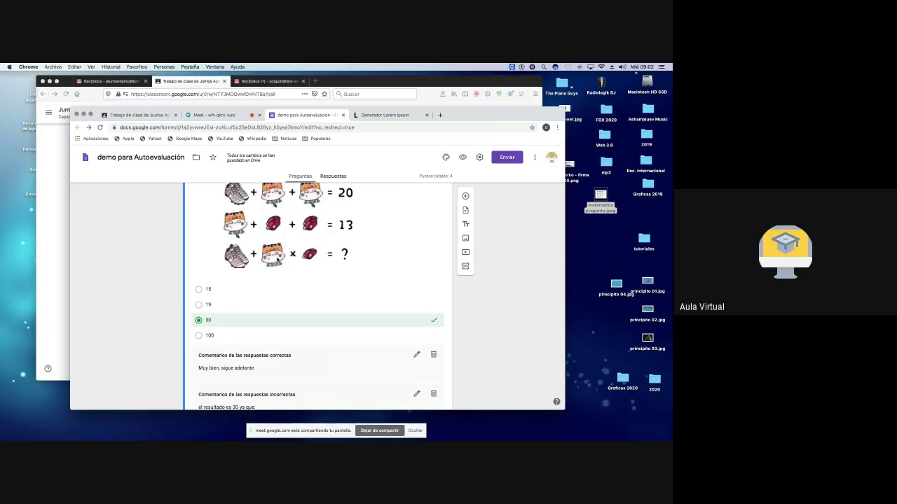
{"action": "scroll", "coordinate": [277, 258], "scroll_direction": "down", "scroll_amount": 3}
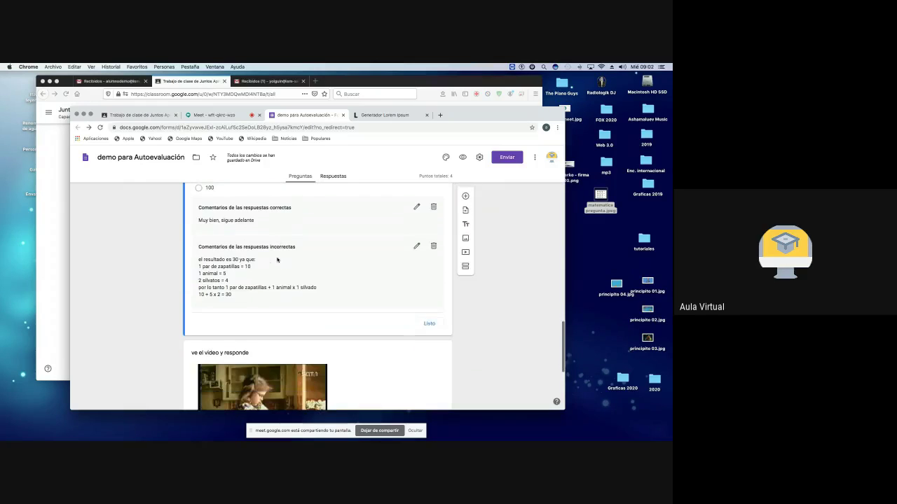
{"action": "scroll", "coordinate": [277, 259], "scroll_direction": "up", "scroll_amount": 2}
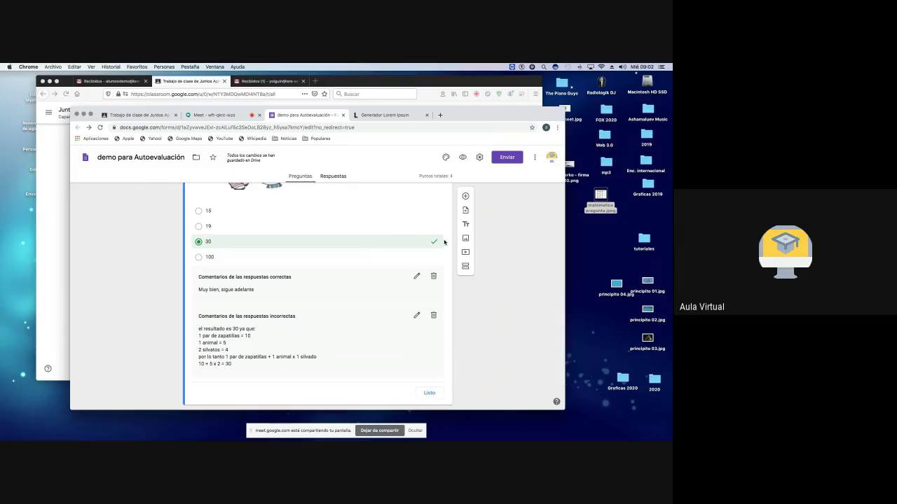
{"action": "left_click", "coordinate": [417, 243]}
{"action": "left_click", "coordinate": [259, 243]}
{"action": "scroll", "coordinate": [283, 301], "scroll_direction": "down", "scroll_amount": 3}
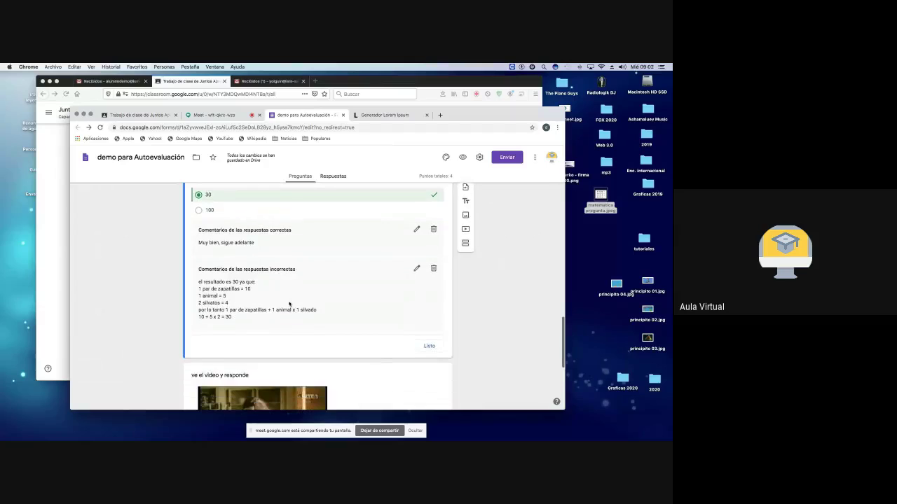
{"action": "left_click", "coordinate": [430, 347]}
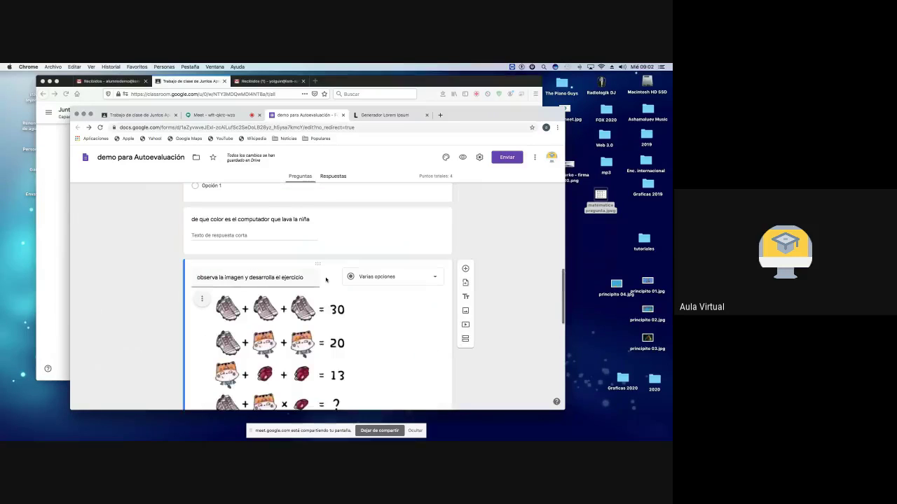
Step: Add an untitled title-and-description block after 've el video y responde' and bring up the video picker
{"action": "scroll", "coordinate": [326, 281], "scroll_direction": "down", "scroll_amount": 10}
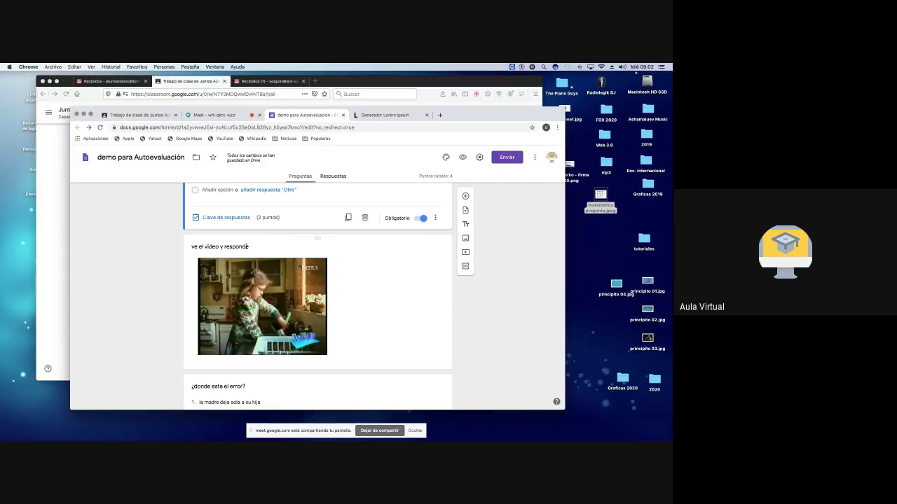
{"action": "left_click", "coordinate": [382, 250]}
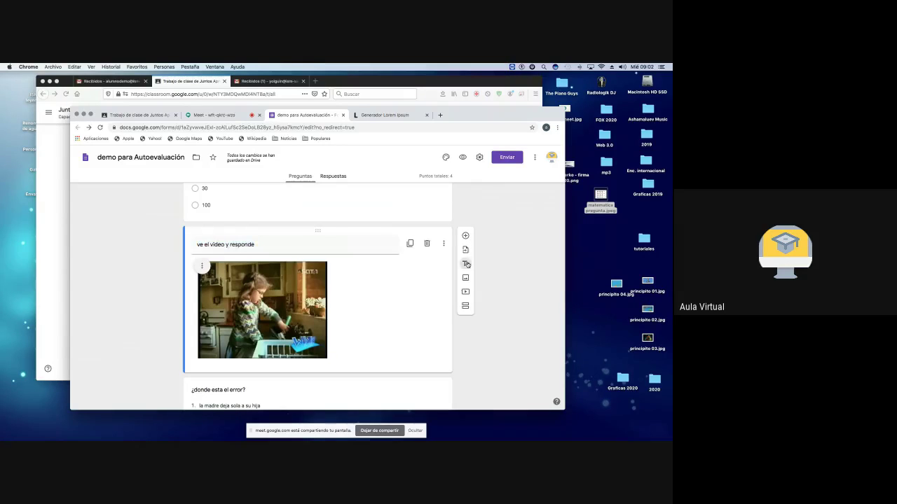
{"action": "left_click", "coordinate": [466, 264]}
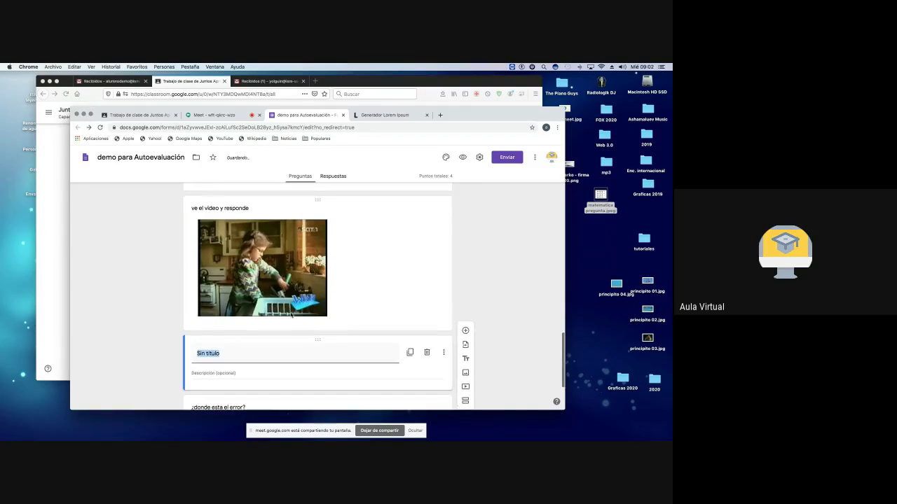
{"action": "scroll", "coordinate": [202, 280], "scroll_direction": "down", "scroll_amount": 2}
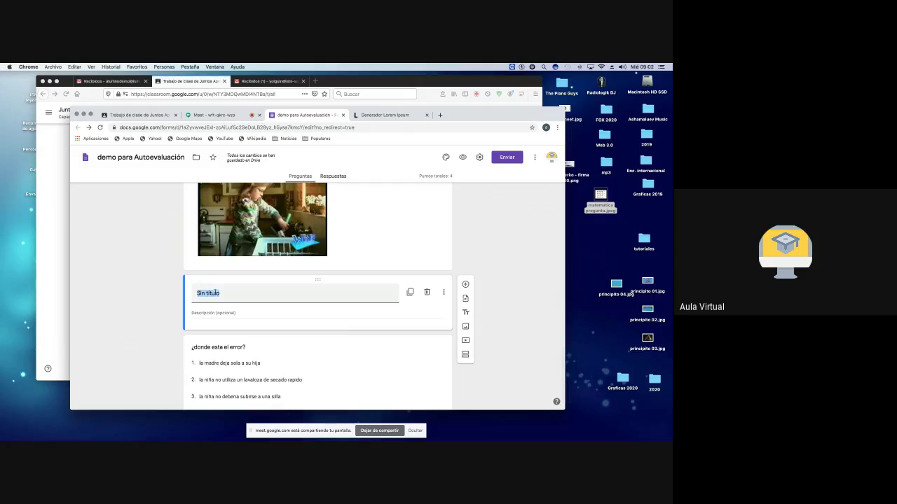
{"action": "left_click", "coordinate": [218, 293]}
{"action": "left_click", "coordinate": [243, 313]}
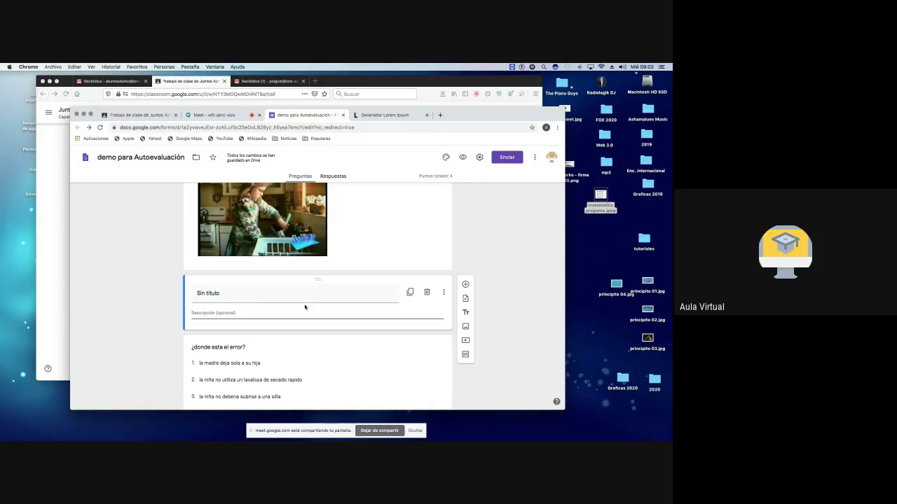
{"action": "left_click", "coordinate": [465, 340]}
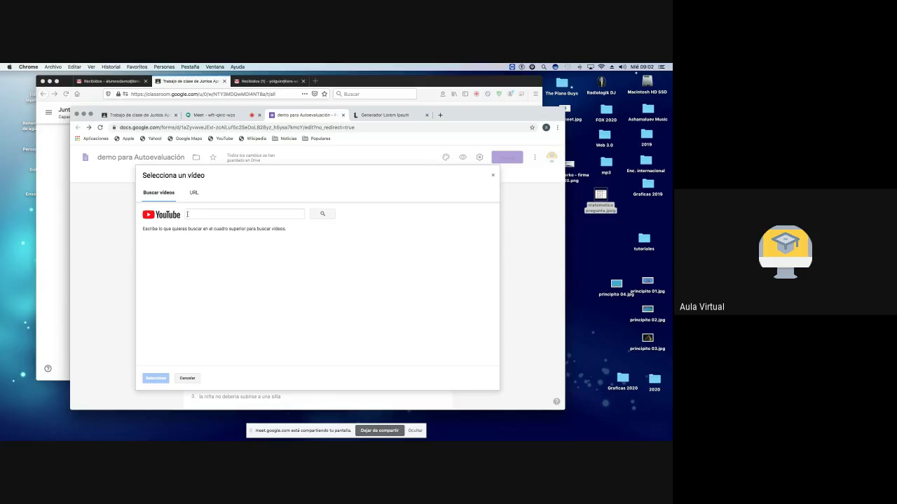
Step: Try the picker's URL and 'Buscar vídeos' options, then start a new blank Chrome tab
{"action": "left_click", "coordinate": [190, 214]}
{"action": "left_click", "coordinate": [194, 193]}
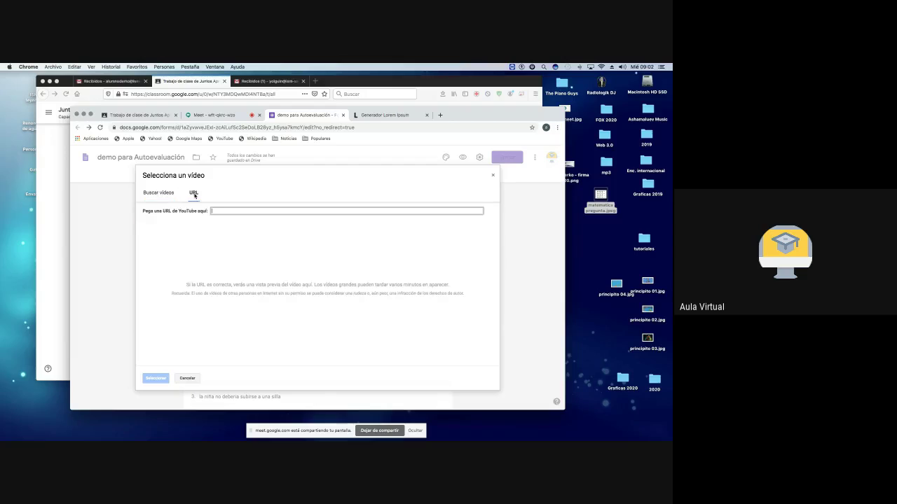
{"action": "left_click", "coordinate": [167, 197]}
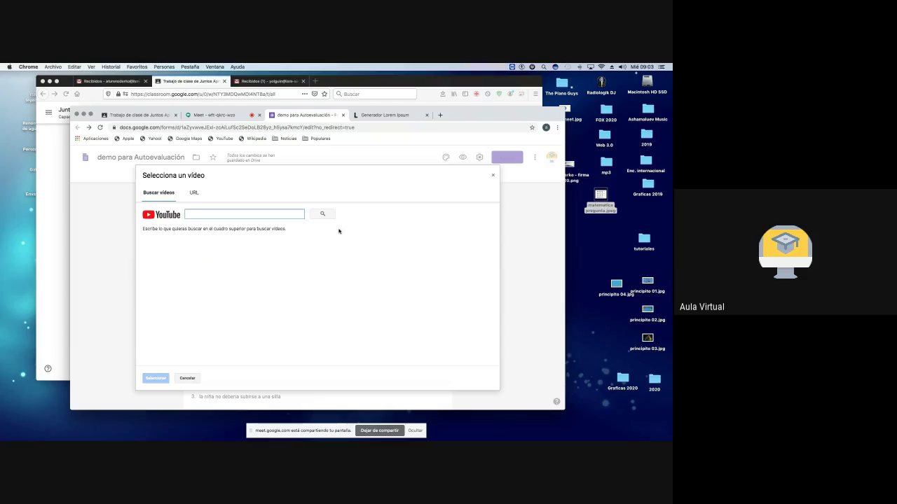
{"action": "left_click", "coordinate": [440, 115]}
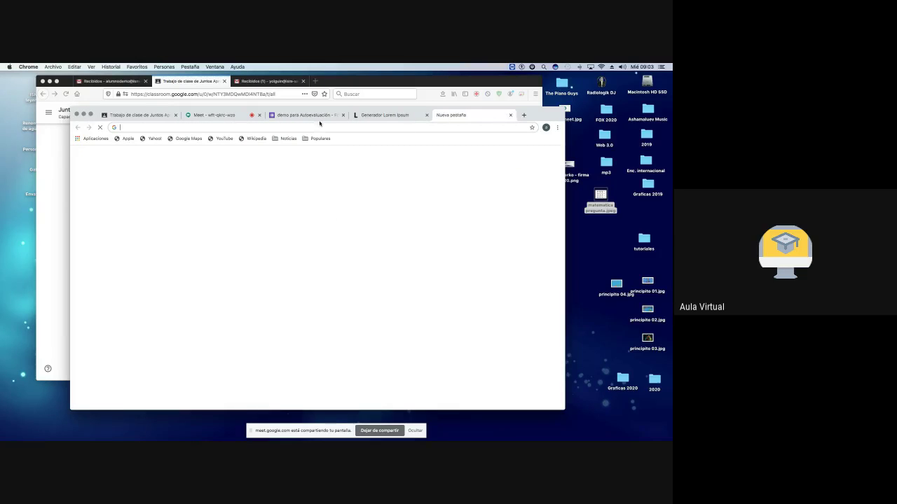
Step: Search YouTube for 'niña lava computadora', copy the Niña Lavando una Laptop URL, and close the tab
{"action": "left_click", "coordinate": [239, 291]}
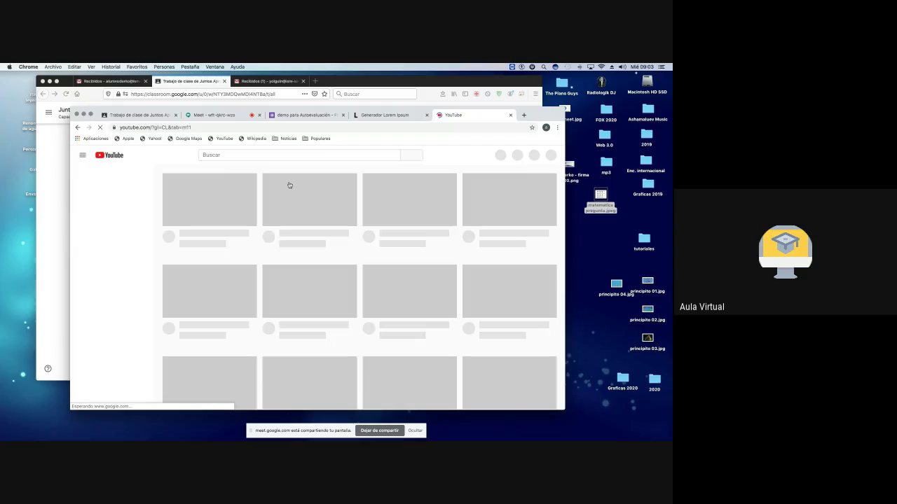
{"action": "left_click", "coordinate": [232, 155]}
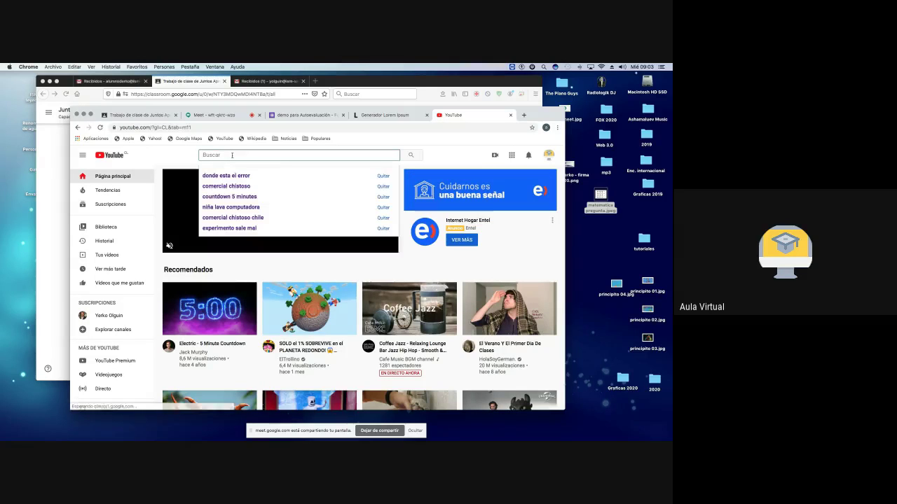
{"action": "type", "text": "niña"}
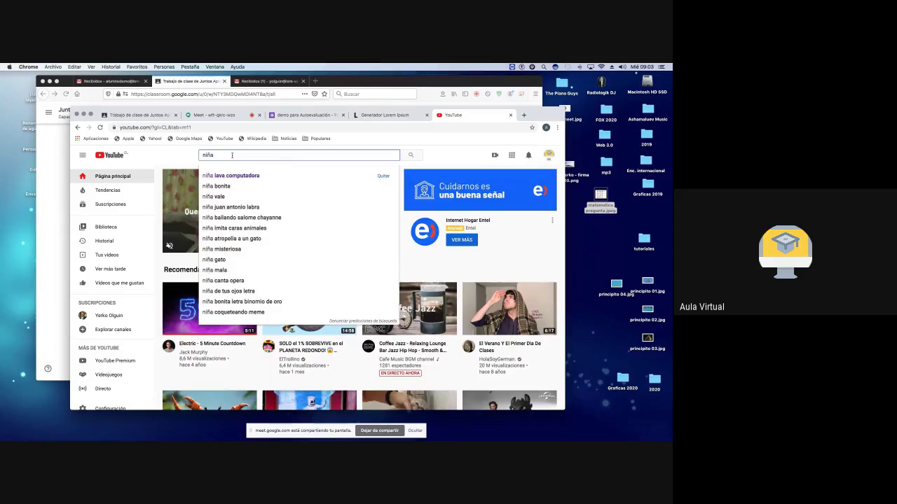
{"action": "left_click", "coordinate": [235, 176]}
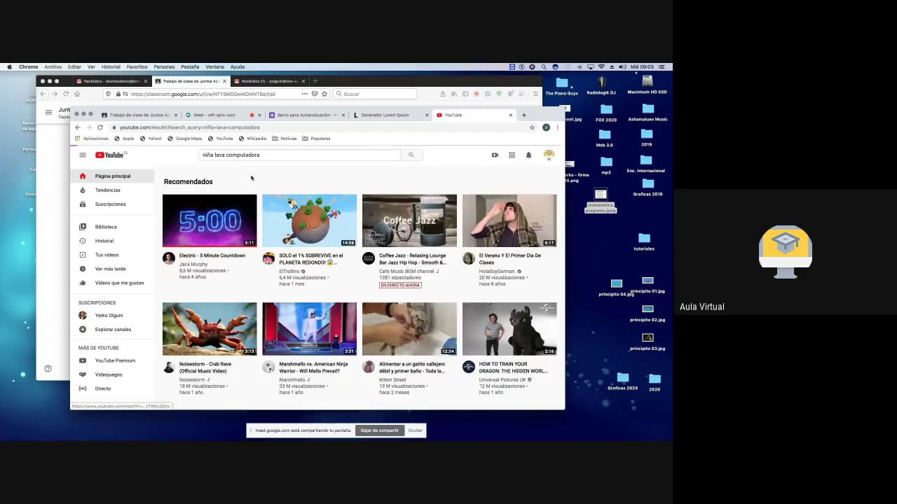
{"action": "left_click", "coordinate": [212, 217]}
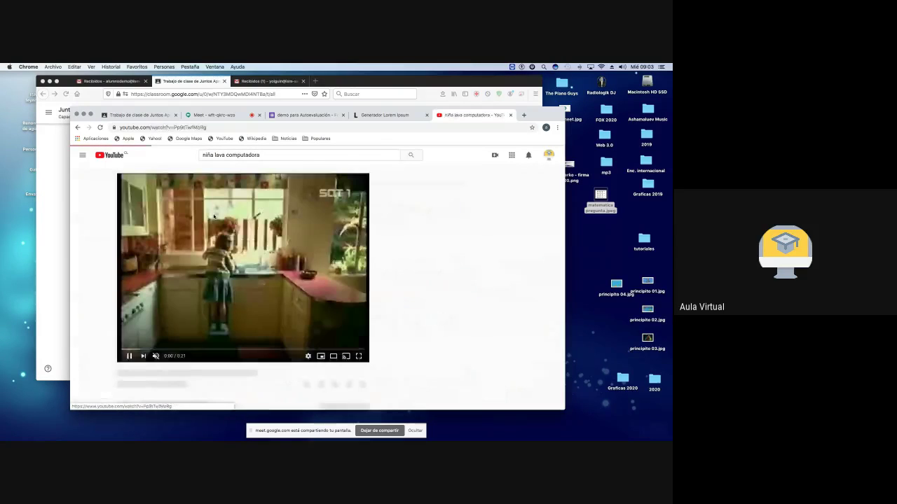
{"action": "left_click", "coordinate": [129, 356]}
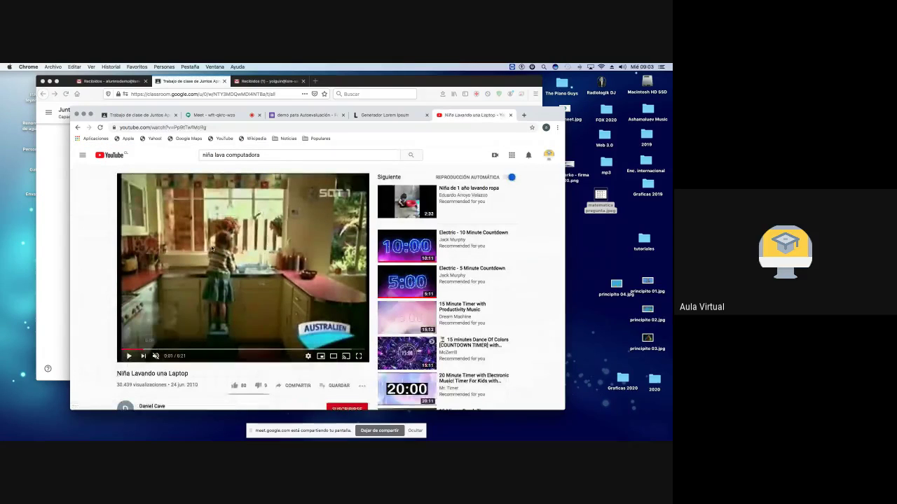
{"action": "left_click", "coordinate": [199, 127]}
{"action": "key", "text": "super+c"}
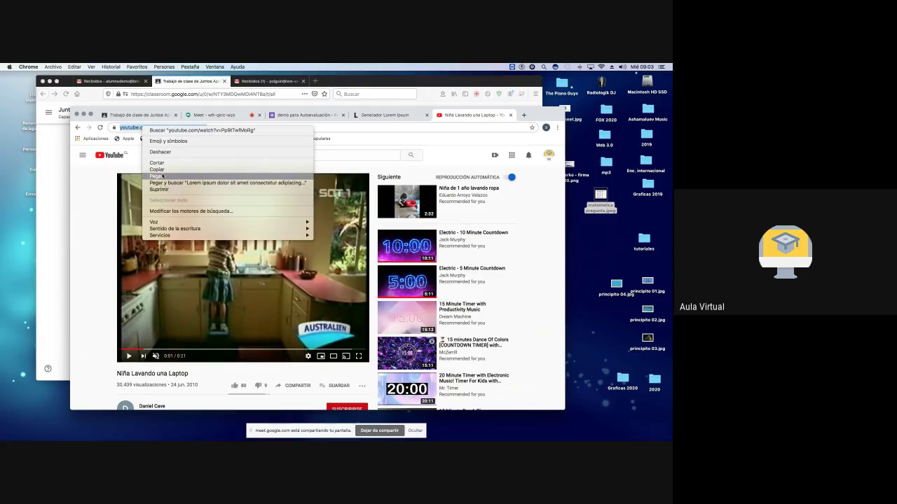
{"action": "left_click", "coordinate": [157, 170]}
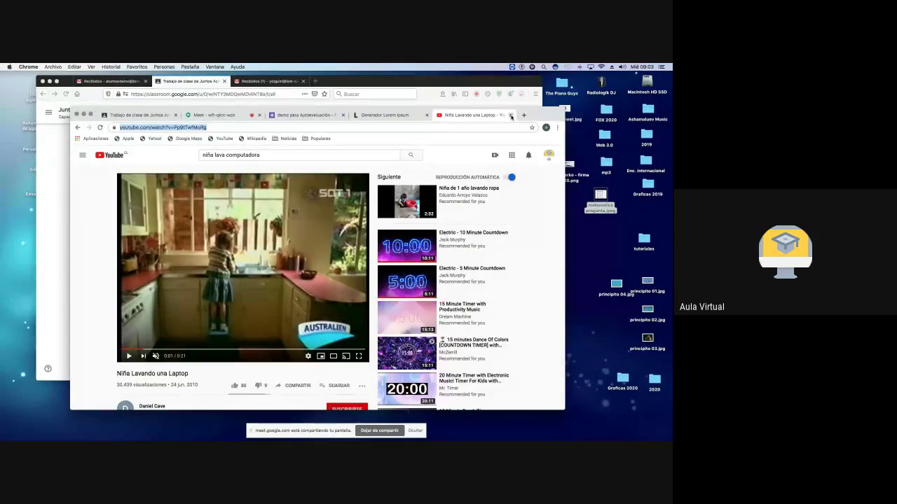
{"action": "left_click", "coordinate": [511, 115]}
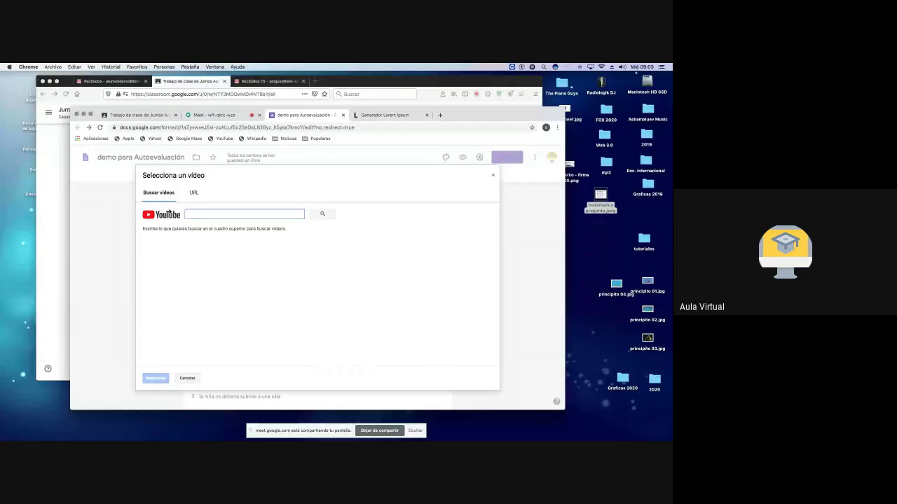
Step: Paste the copied YouTube link into the video picker and insert the Niña Lavando una Laptop clip
{"action": "key", "text": "Escape"}
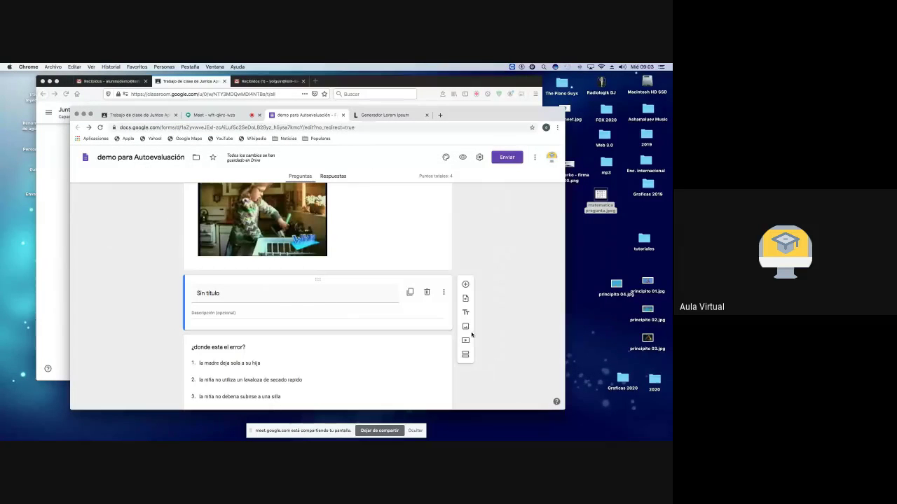
{"action": "left_click", "coordinate": [464, 341]}
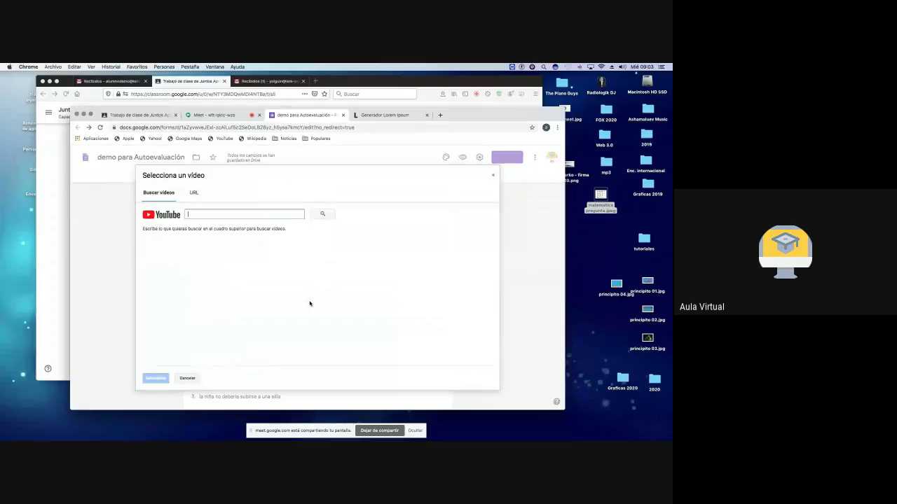
{"action": "right_click", "coordinate": [189, 215]}
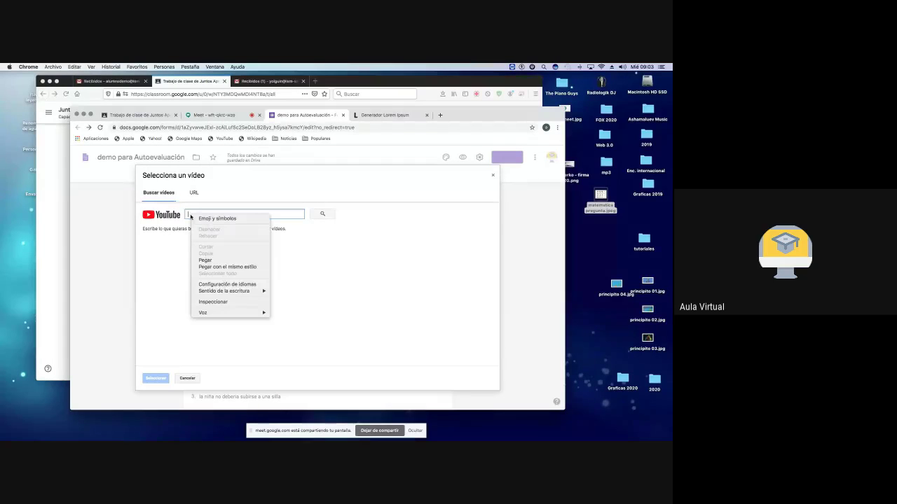
{"action": "left_click", "coordinate": [205, 260]}
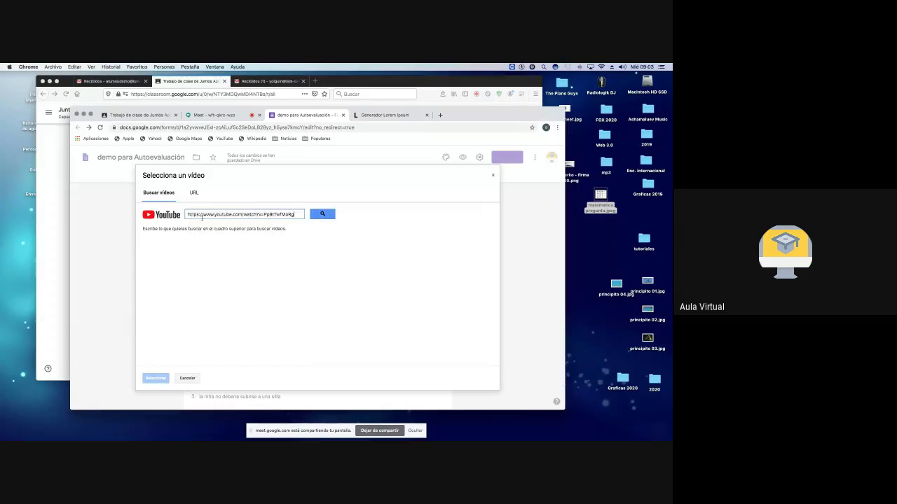
{"action": "left_click", "coordinate": [322, 215]}
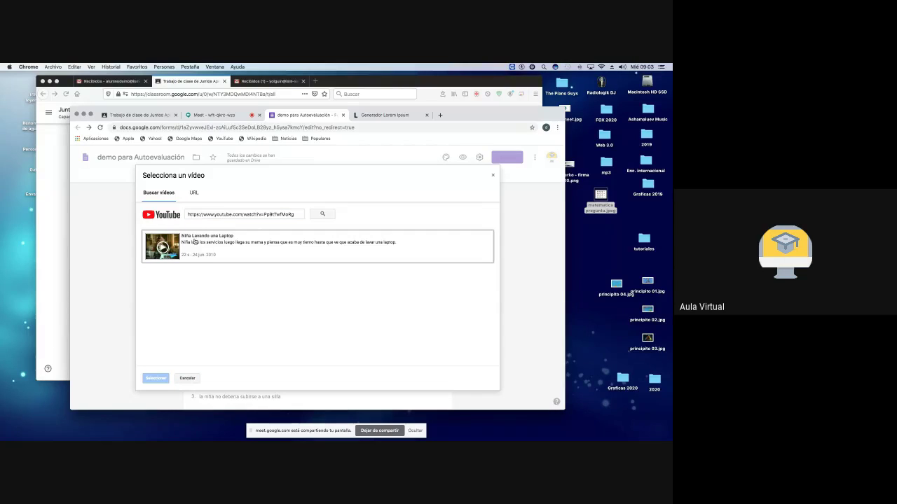
{"action": "left_click", "coordinate": [195, 242]}
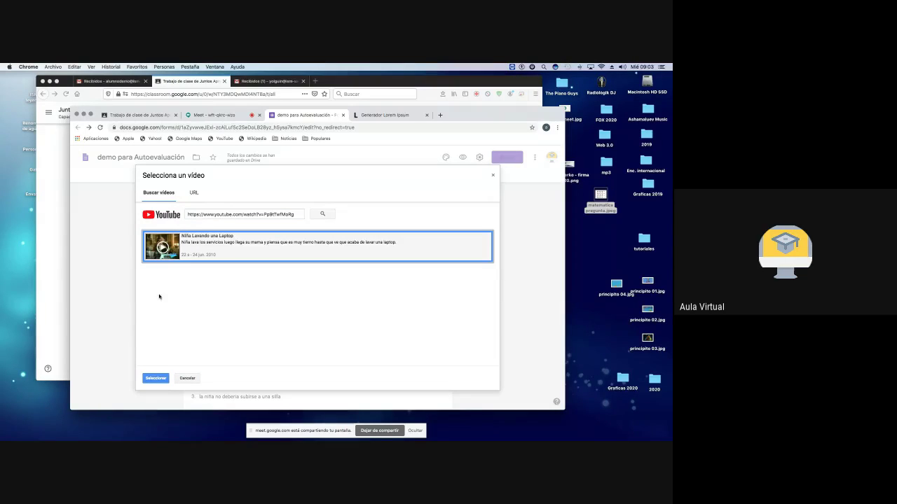
{"action": "left_click", "coordinate": [156, 379]}
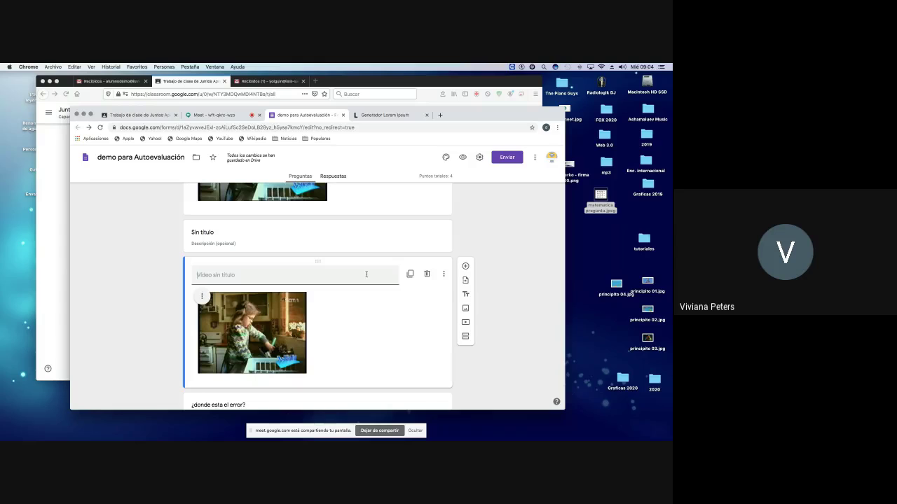
Step: Reopen the Niña Lavando una Laptop video on YouTube, copy its URL, and return to 'demo para Autoevaluación'
{"action": "left_click", "coordinate": [440, 116]}
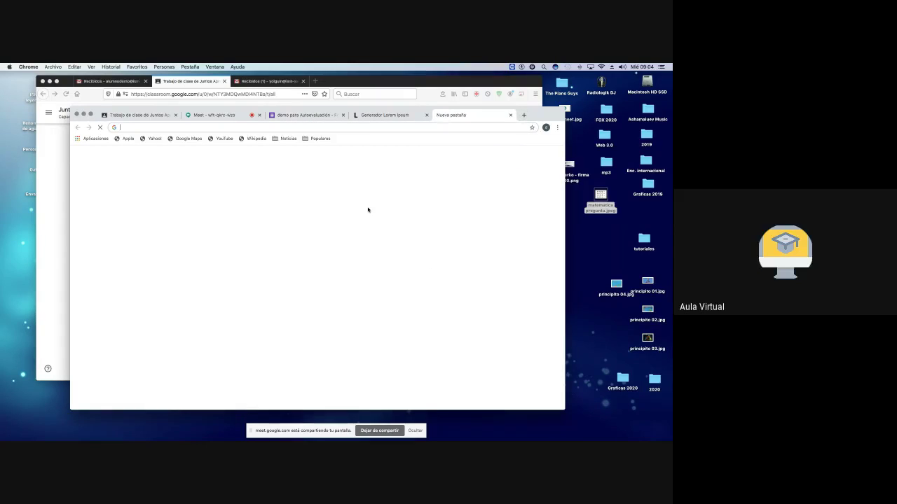
{"action": "left_click", "coordinate": [242, 287]}
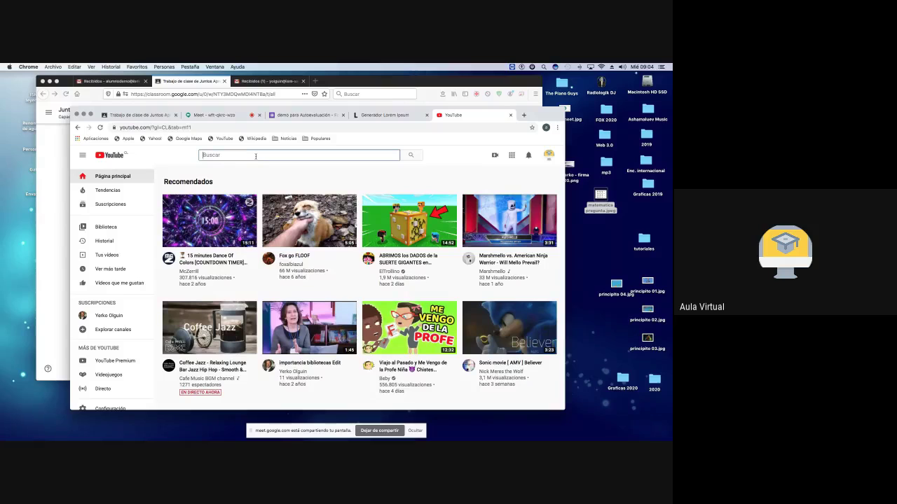
{"action": "type", "text": "ni"}
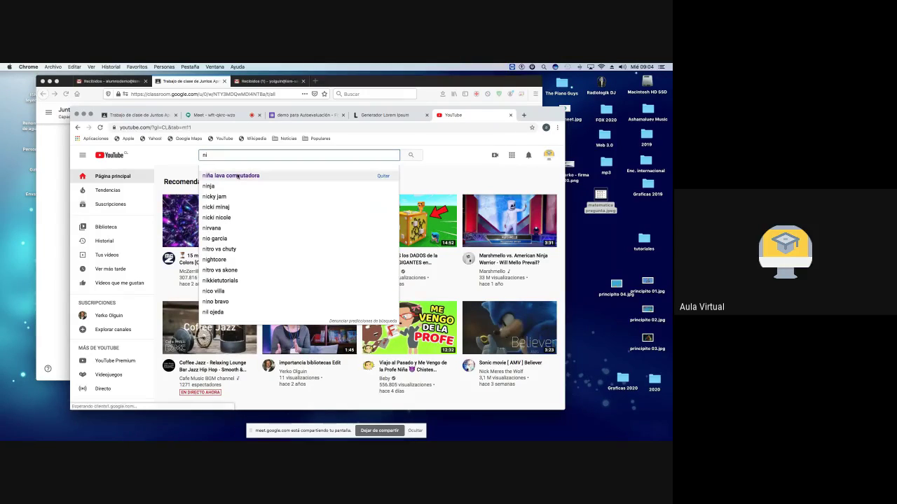
{"action": "left_click", "coordinate": [235, 176]}
{"action": "left_click", "coordinate": [213, 217]}
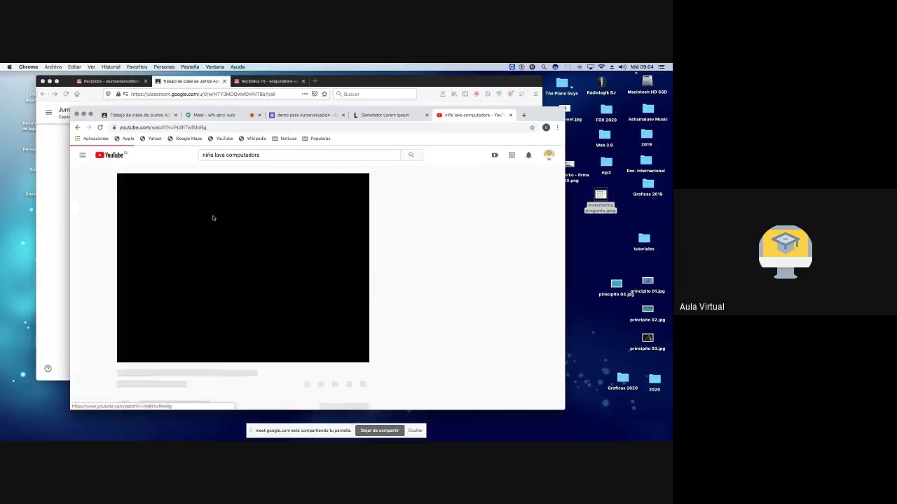
{"action": "left_click", "coordinate": [130, 356]}
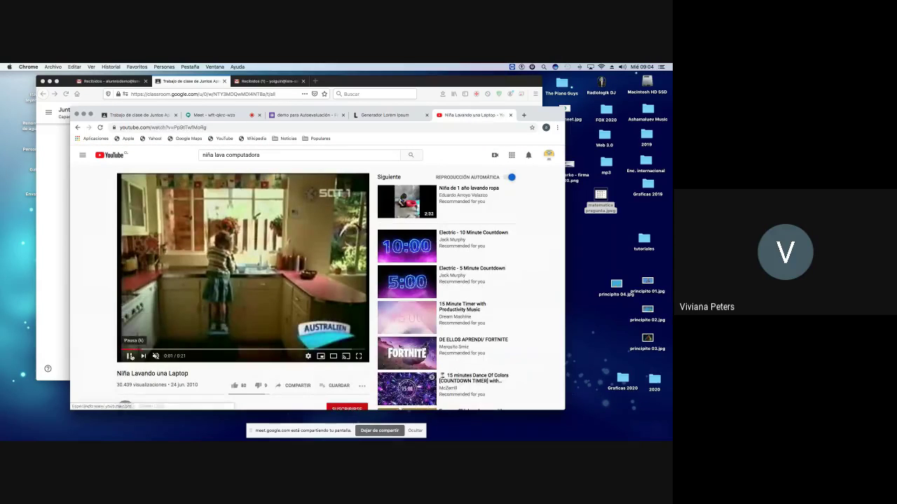
{"action": "left_click", "coordinate": [209, 128]}
{"action": "key", "text": "super+c"}
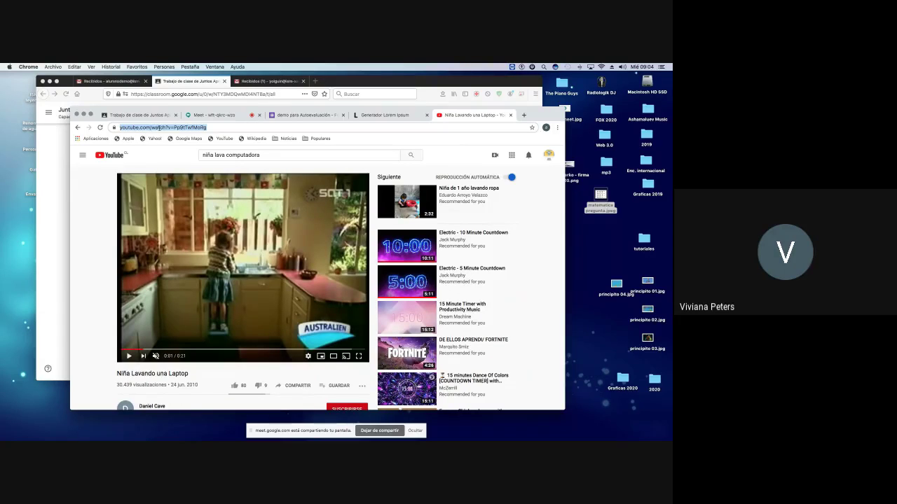
{"action": "right_click", "coordinate": [160, 128]}
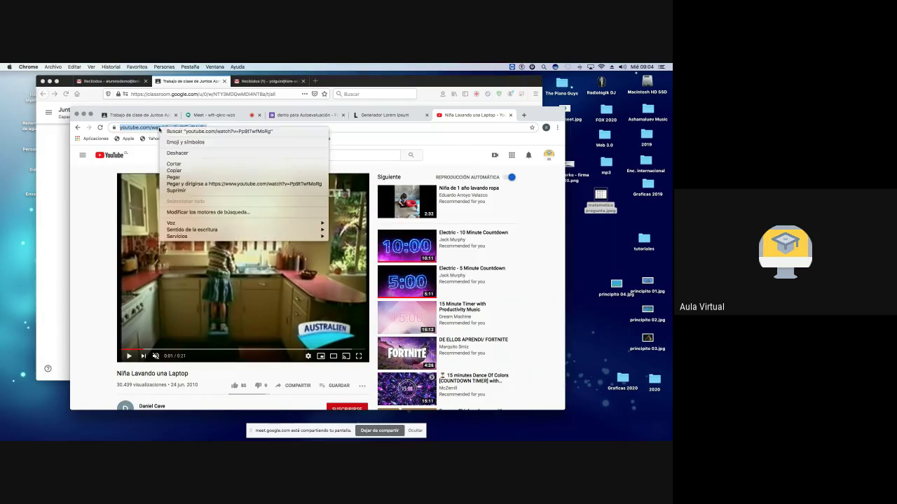
{"action": "left_click", "coordinate": [182, 172]}
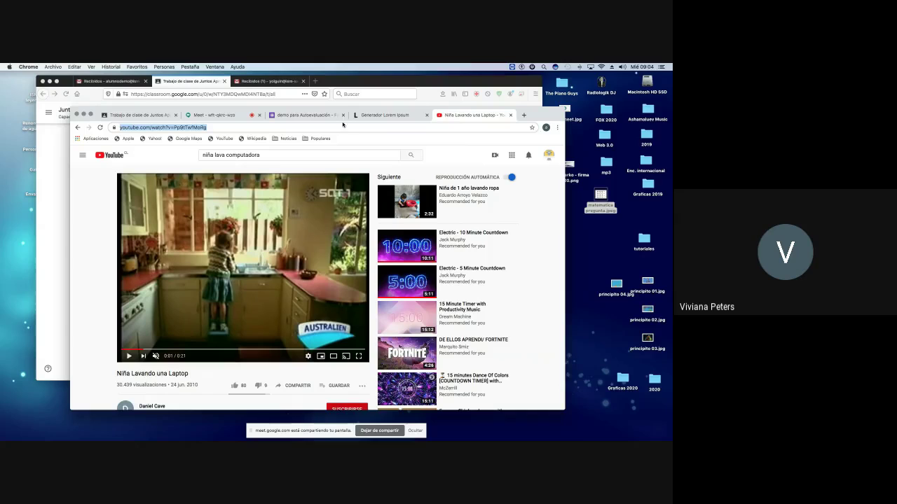
{"action": "left_click", "coordinate": [316, 116]}
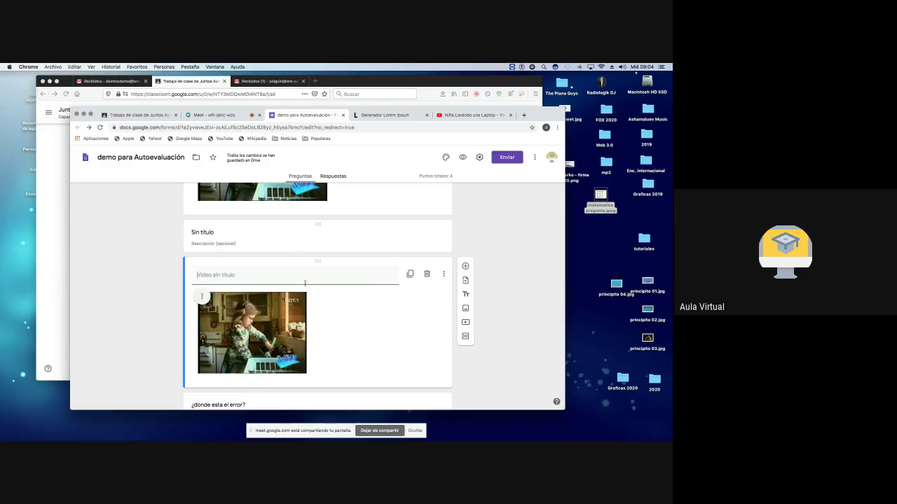
Step: Delete the old video item and insert Niña Lavando una Laptop from the pasted link instead
{"action": "left_click", "coordinate": [427, 274]}
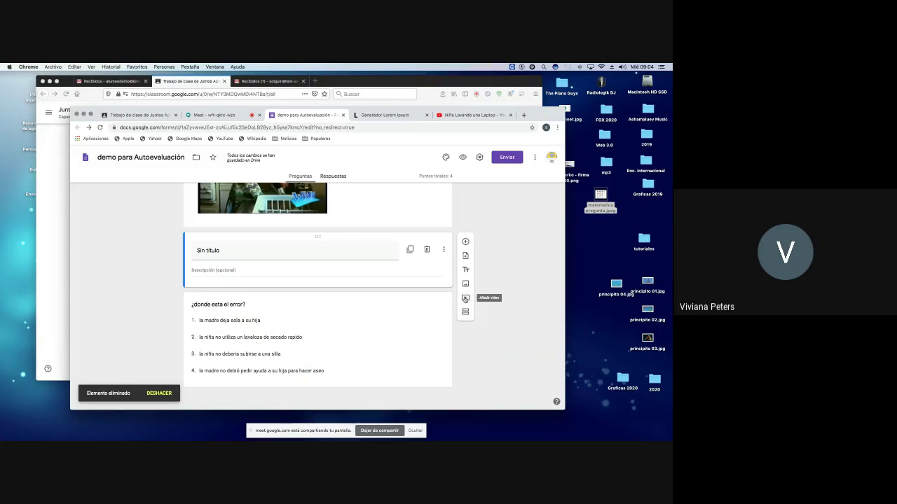
{"action": "left_click", "coordinate": [465, 299]}
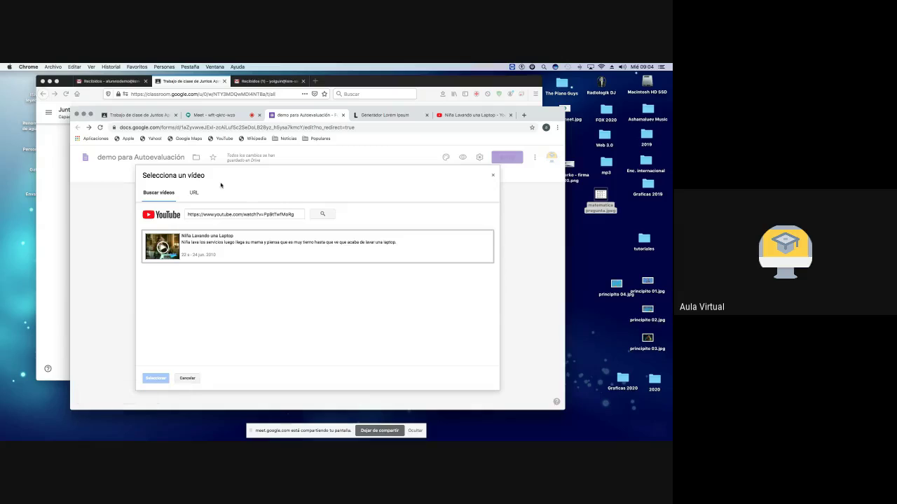
{"action": "triple_click", "coordinate": [243, 218]}
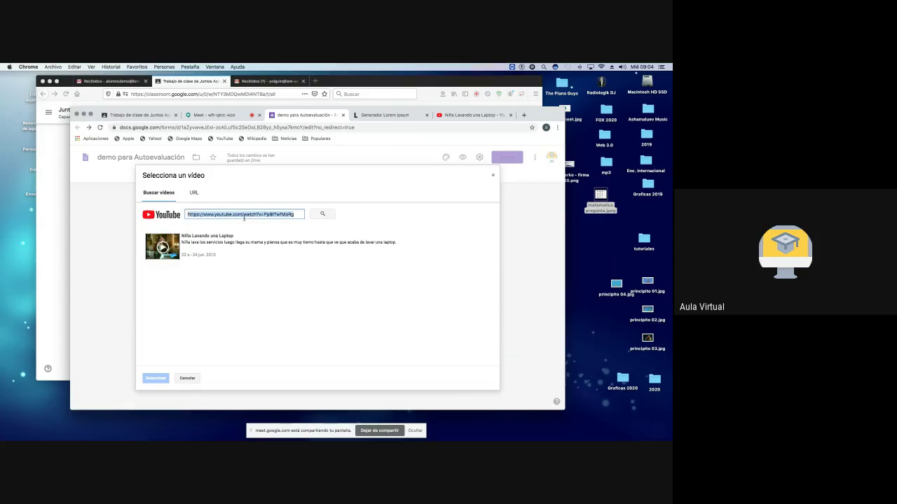
{"action": "key", "text": "BackSpace"}
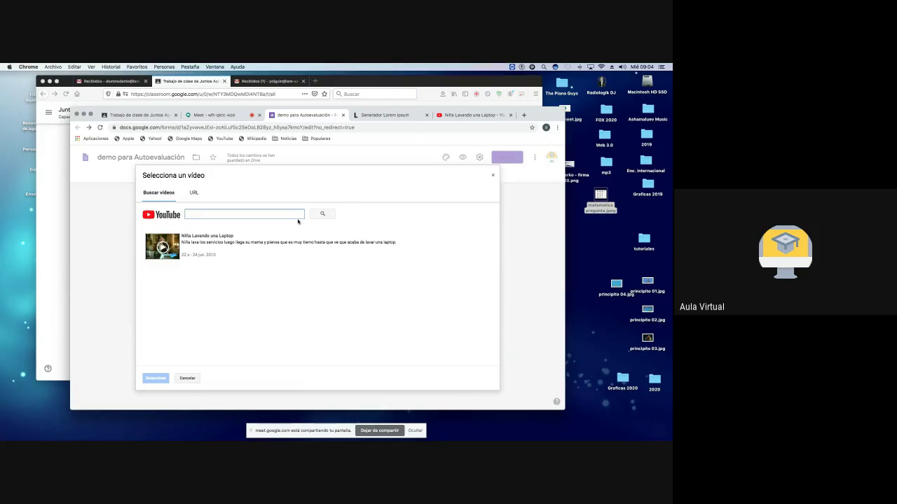
{"action": "right_click", "coordinate": [230, 214]}
{"action": "left_click", "coordinate": [259, 261]}
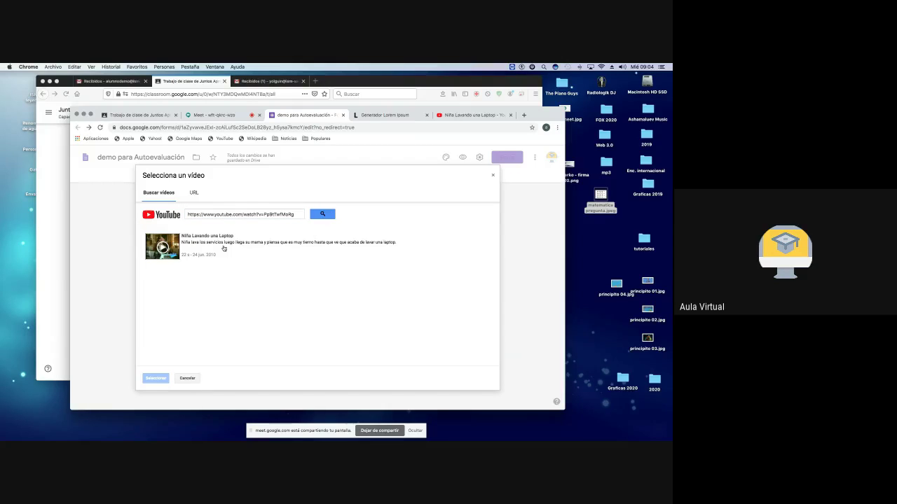
{"action": "left_click", "coordinate": [215, 247]}
{"action": "left_click", "coordinate": [155, 379]}
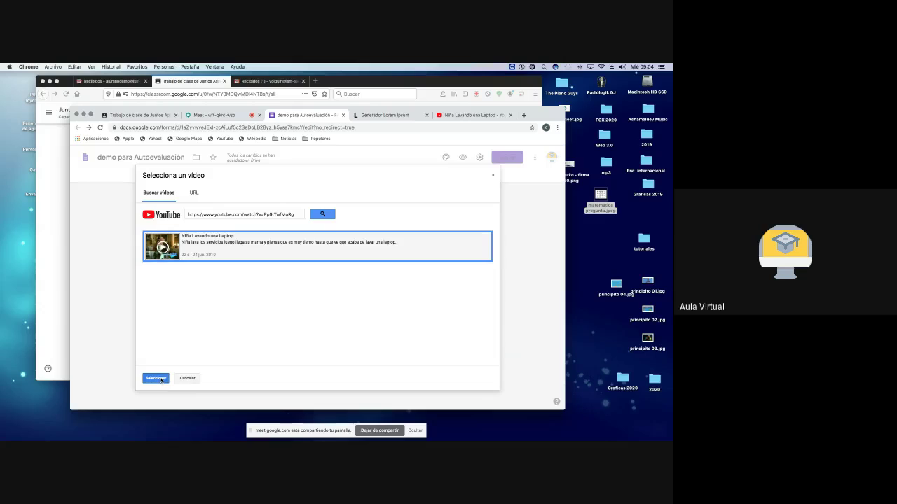
{"action": "left_click", "coordinate": [277, 316]}
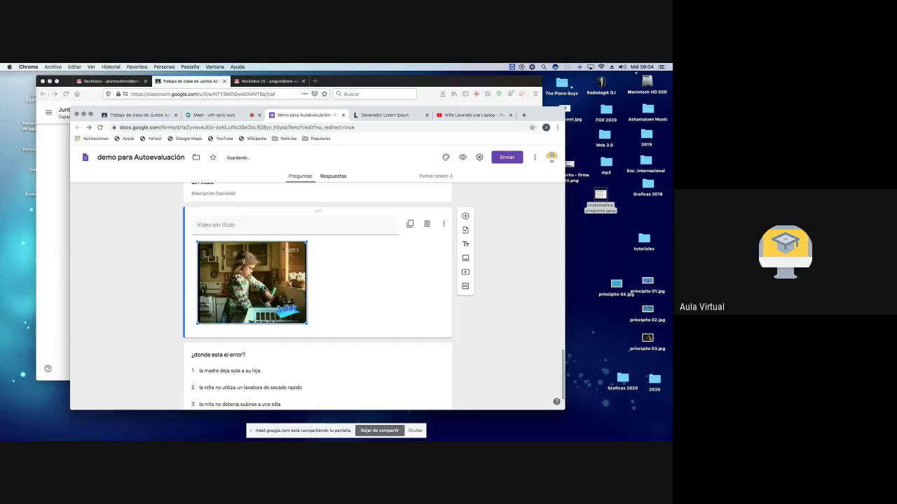
Step: Shrink the inserted video twice using its corner handle
{"action": "left_click_drag", "start_coordinate": [306, 323], "coordinate": [437, 356]}
{"action": "scroll", "coordinate": [353, 320], "scroll_direction": "down", "scroll_amount": 3}
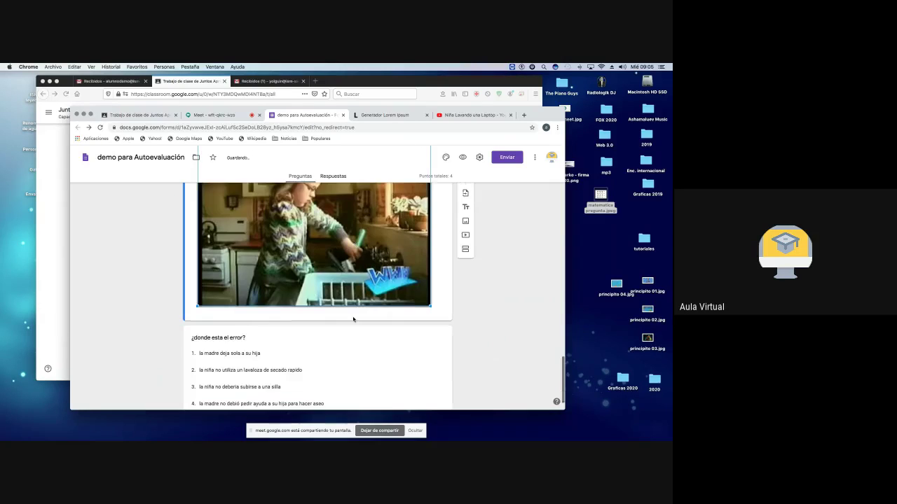
{"action": "scroll", "coordinate": [325, 271], "scroll_direction": "up", "scroll_amount": 3}
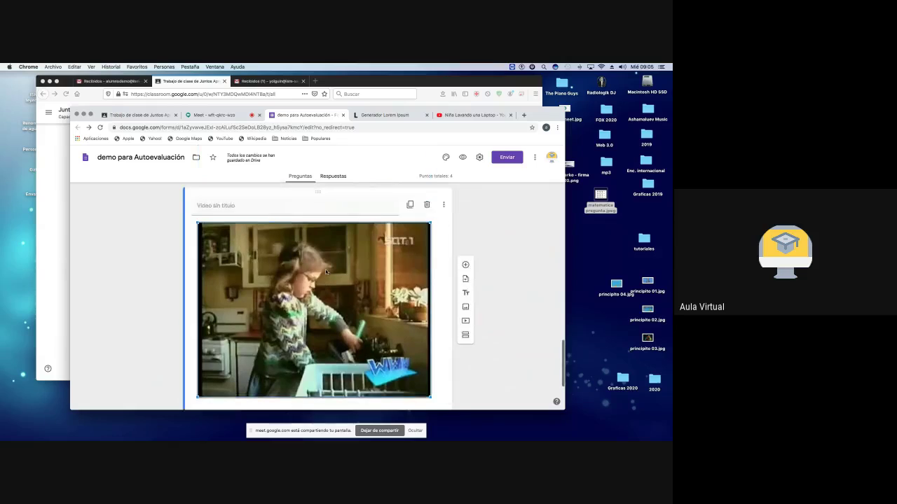
{"action": "scroll", "coordinate": [325, 269], "scroll_direction": "down", "scroll_amount": 1}
{"action": "left_click_drag", "start_coordinate": [432, 367], "coordinate": [327, 289]}
{"action": "scroll", "coordinate": [358, 271], "scroll_direction": "up", "scroll_amount": 3}
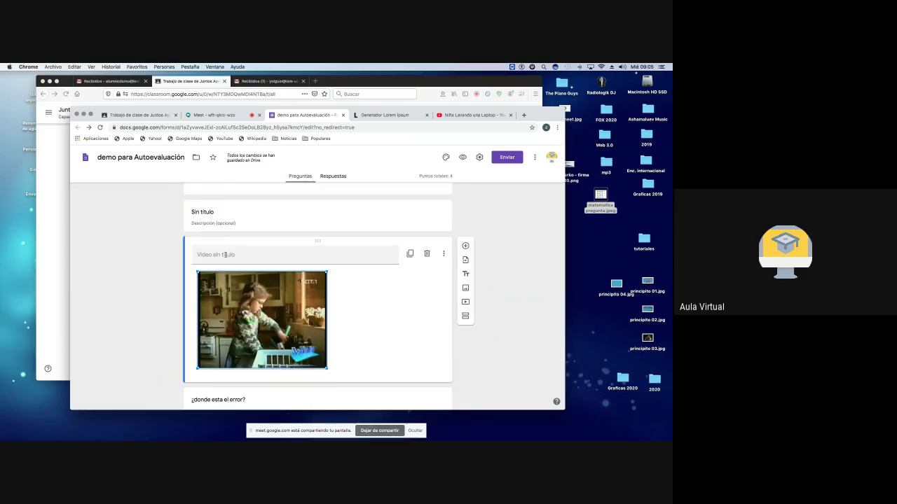
{"action": "scroll", "coordinate": [384, 388], "scroll_direction": "up", "scroll_amount": 3}
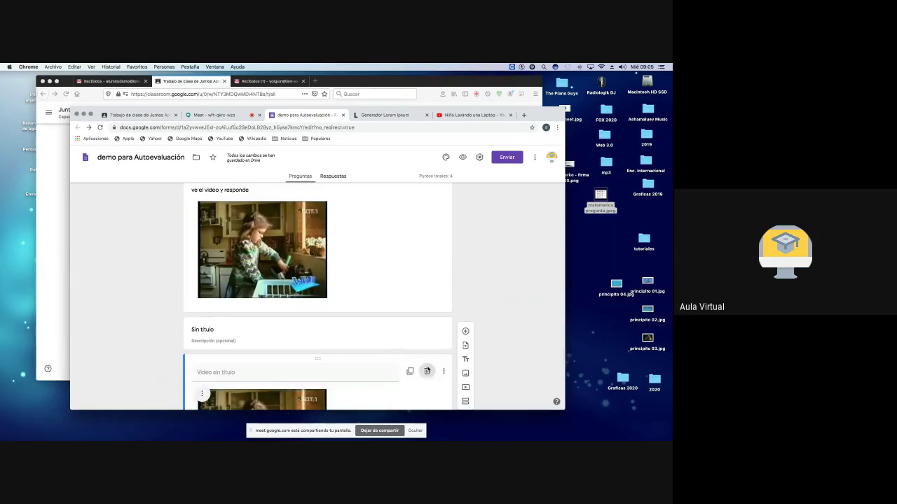
Step: Delete the Video sin título item and the empty Sin título section, then check the result
{"action": "left_click", "coordinate": [427, 370]}
{"action": "left_click", "coordinate": [427, 335]}
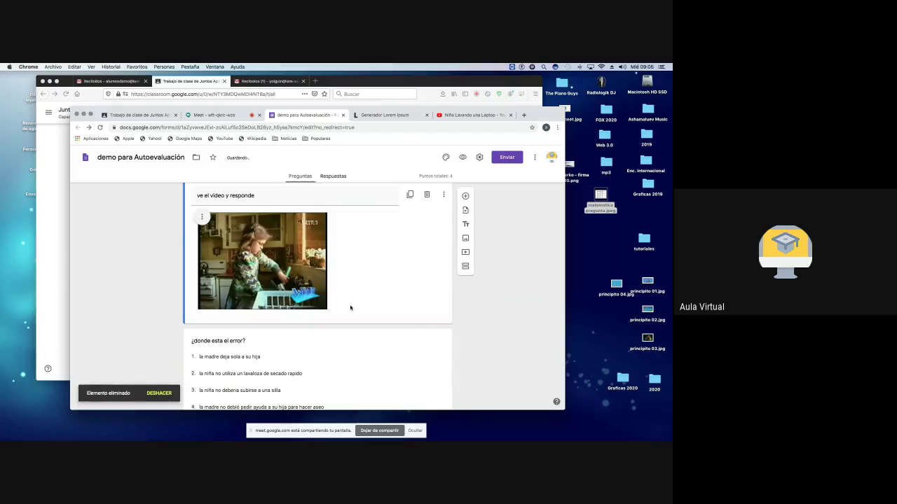
{"action": "scroll", "coordinate": [315, 280], "scroll_direction": "up", "scroll_amount": 1}
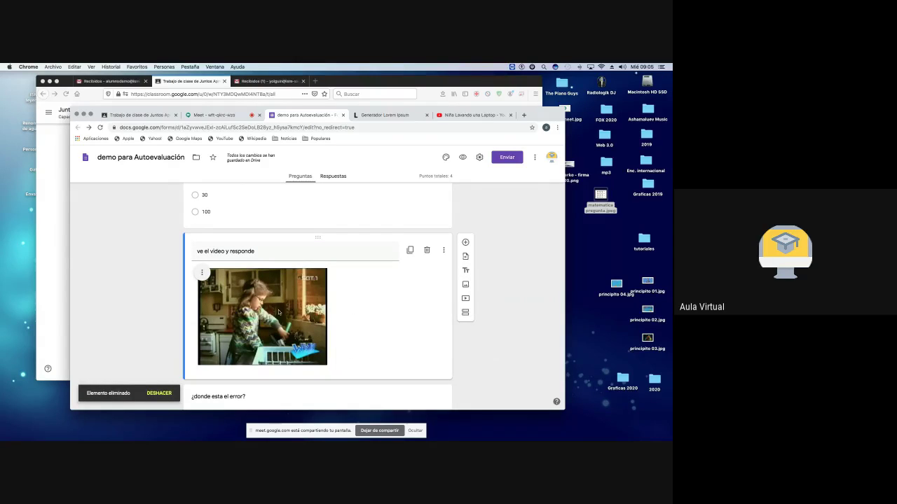
{"action": "scroll", "coordinate": [275, 299], "scroll_direction": "down", "scroll_amount": 3}
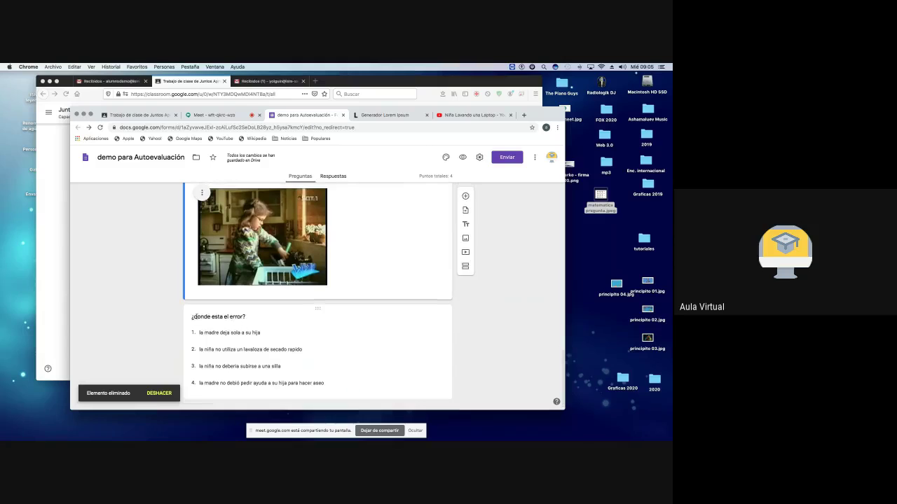
{"action": "scroll", "coordinate": [219, 316], "scroll_direction": "down", "scroll_amount": 1}
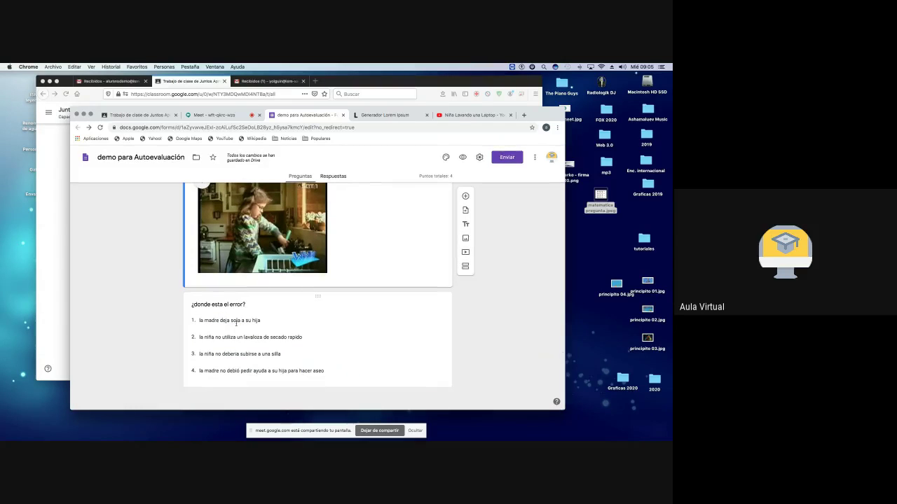
Step: In the ¿donde esta el error? question, move answer option 4 above option 3
{"action": "left_click", "coordinate": [236, 321]}
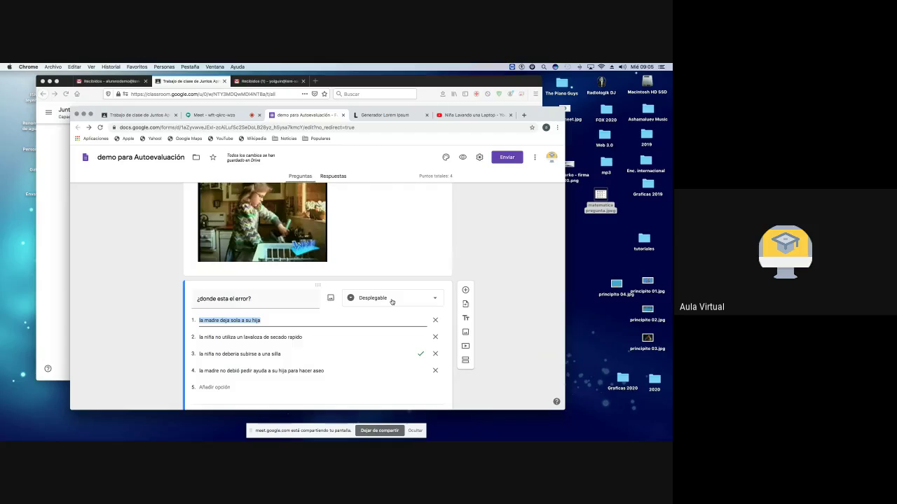
{"action": "scroll", "coordinate": [391, 298], "scroll_direction": "up", "scroll_amount": 5}
{"action": "scroll", "coordinate": [203, 308], "scroll_direction": "down", "scroll_amount": 1}
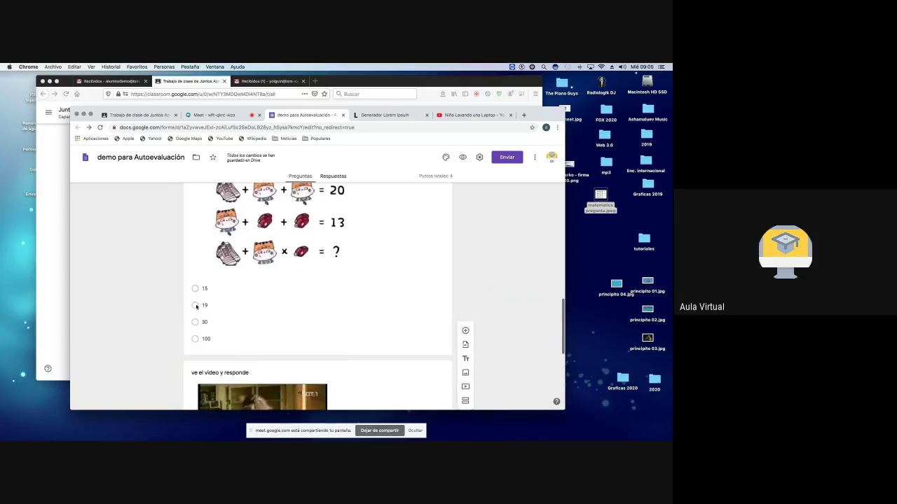
{"action": "scroll", "coordinate": [321, 320], "scroll_direction": "down", "scroll_amount": 5}
{"action": "scroll", "coordinate": [351, 280], "scroll_direction": "up", "scroll_amount": 1}
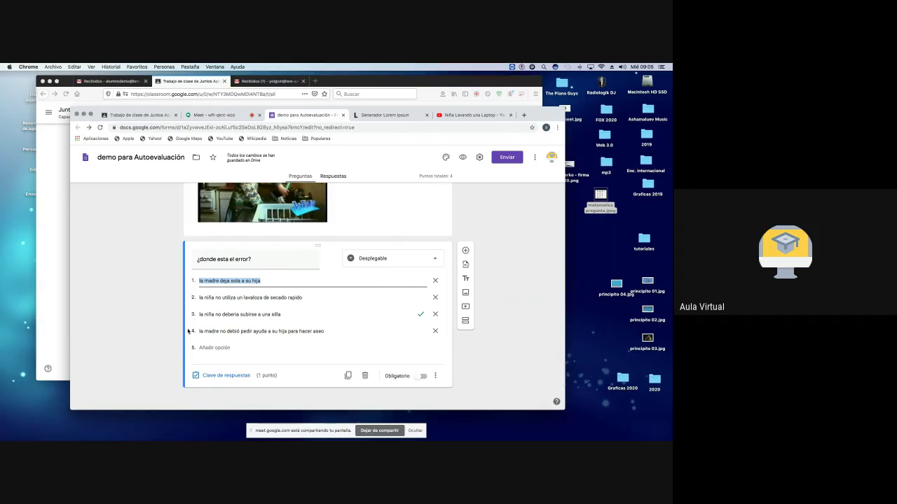
{"action": "left_click_drag", "start_coordinate": [188, 331], "coordinate": [188, 317]}
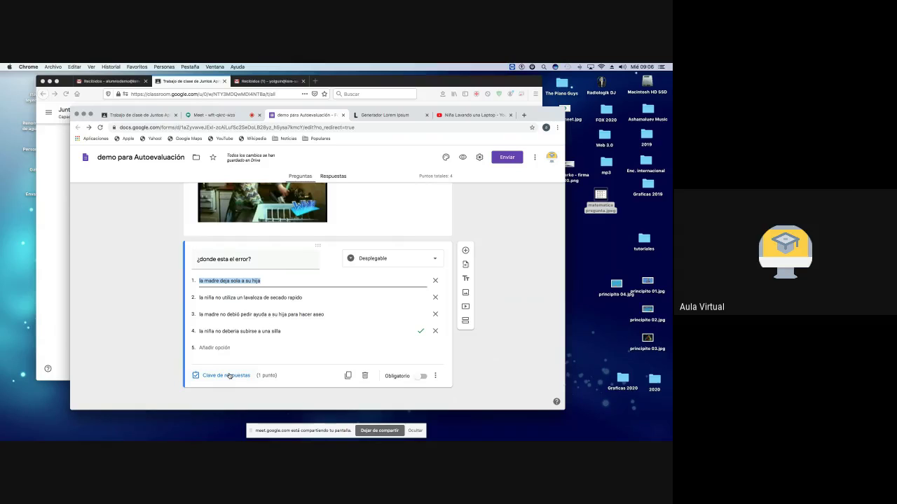
Step: Make the question required and shuffle its answer options
{"action": "left_click", "coordinate": [423, 377]}
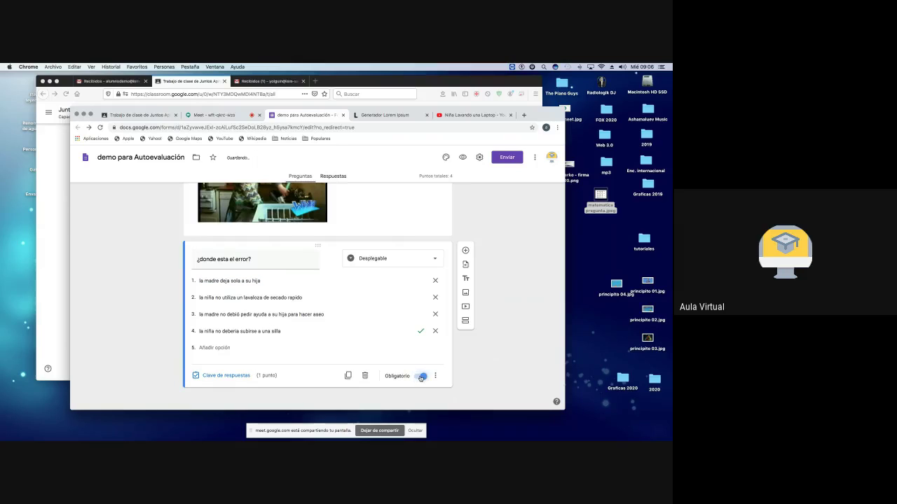
{"action": "left_click", "coordinate": [435, 377]}
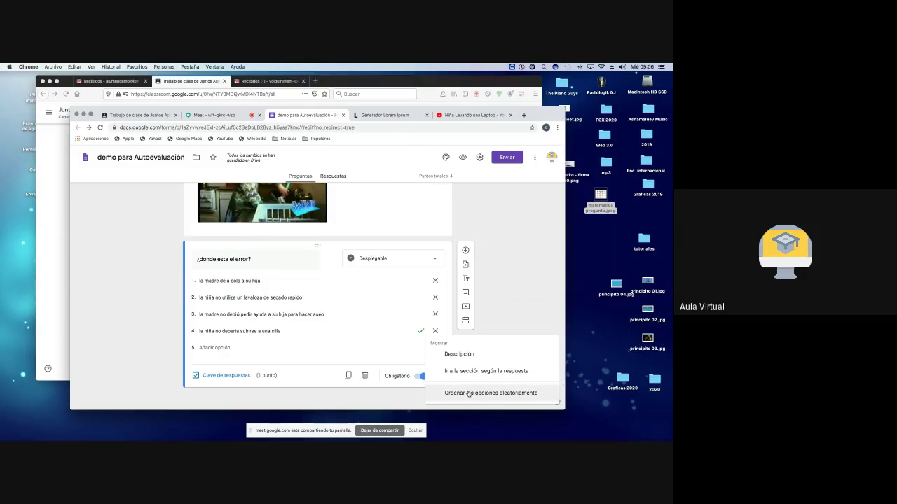
{"action": "left_click", "coordinate": [469, 394]}
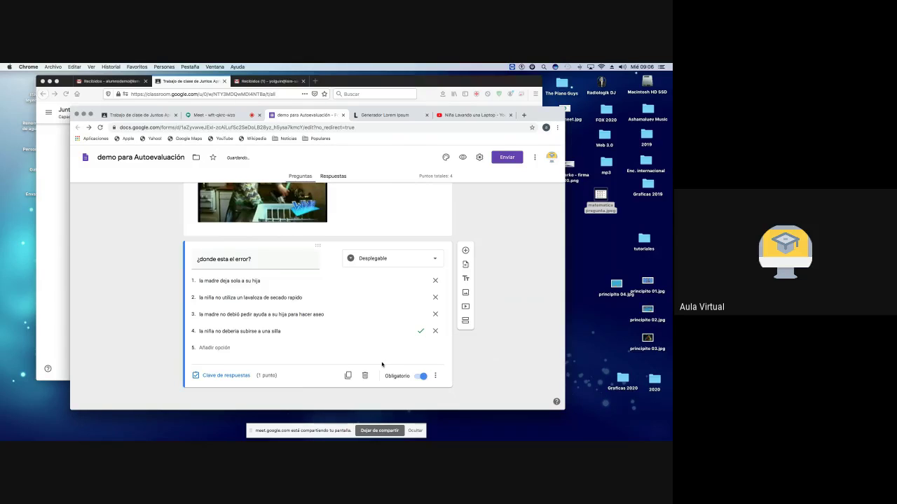
{"action": "scroll", "coordinate": [381, 364], "scroll_direction": "up", "scroll_amount": 5}
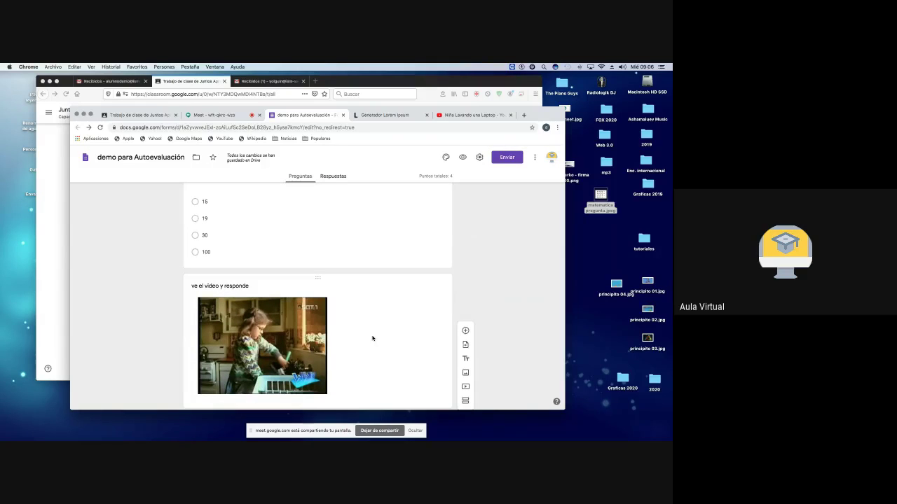
{"action": "scroll", "coordinate": [372, 338], "scroll_direction": "up", "scroll_amount": 6}
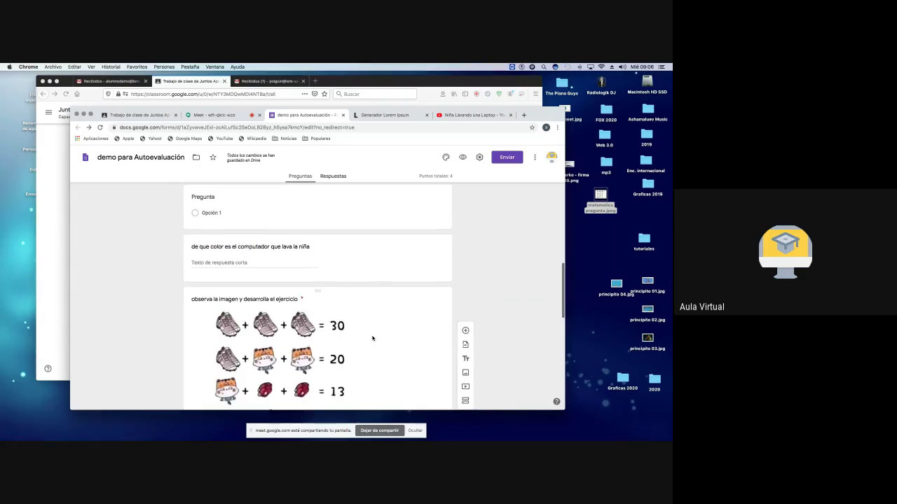
{"action": "scroll", "coordinate": [372, 339], "scroll_direction": "up", "scroll_amount": 6}
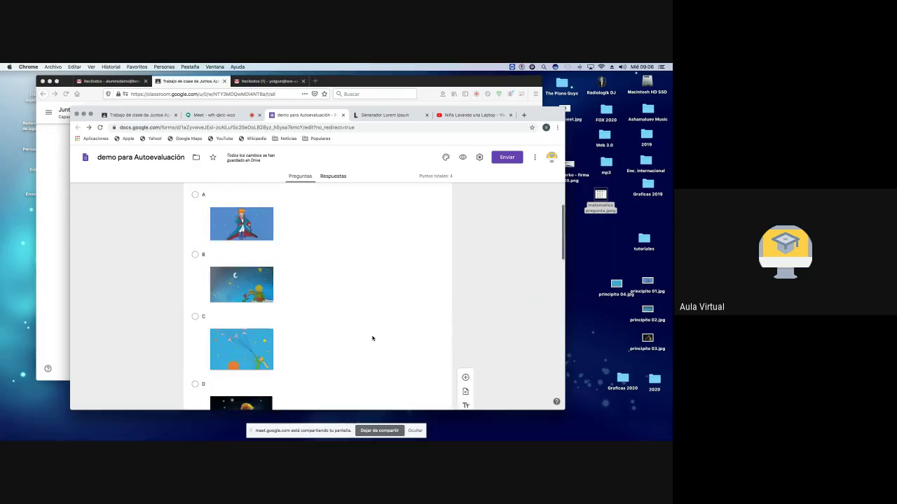
{"action": "scroll", "coordinate": [372, 338], "scroll_direction": "up", "scroll_amount": 10}
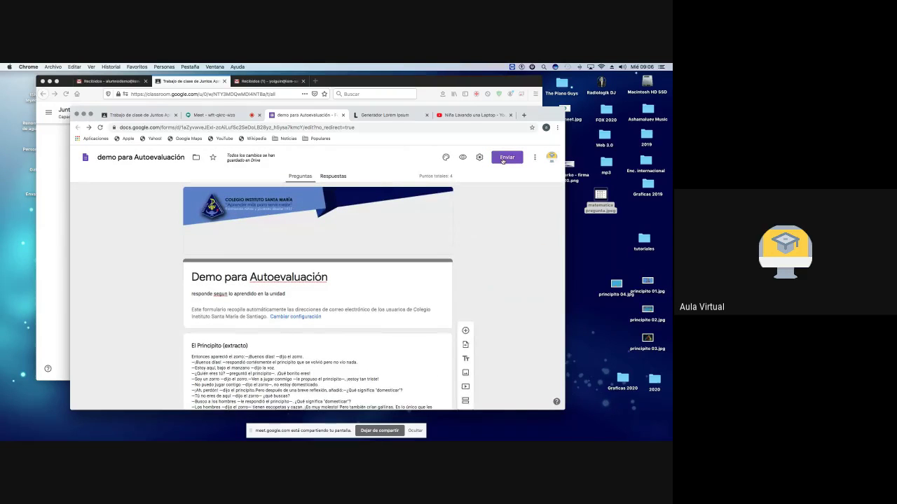
Step: Copy the quiz's shortened sharing link with Acortar URL, then return to Classroom's classwork page
{"action": "left_click", "coordinate": [503, 158]}
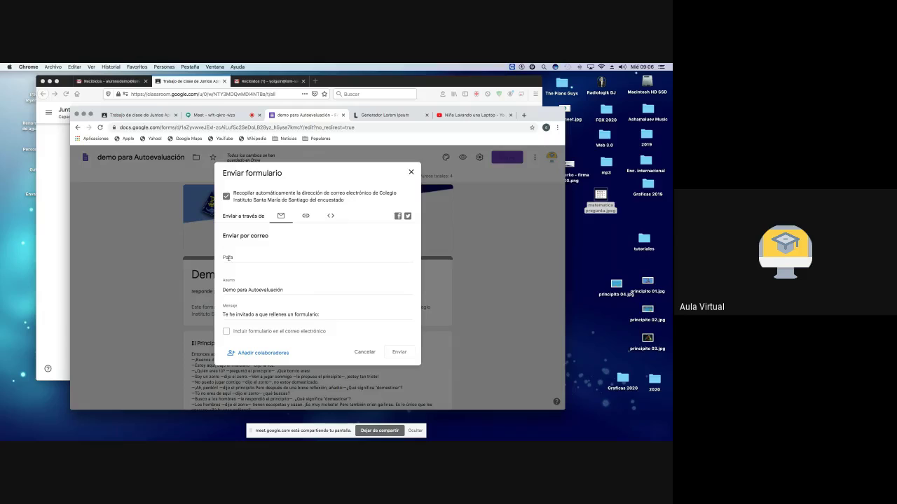
{"action": "left_click", "coordinate": [229, 258]}
{"action": "left_click", "coordinate": [260, 261]}
{"action": "left_click", "coordinate": [306, 216]}
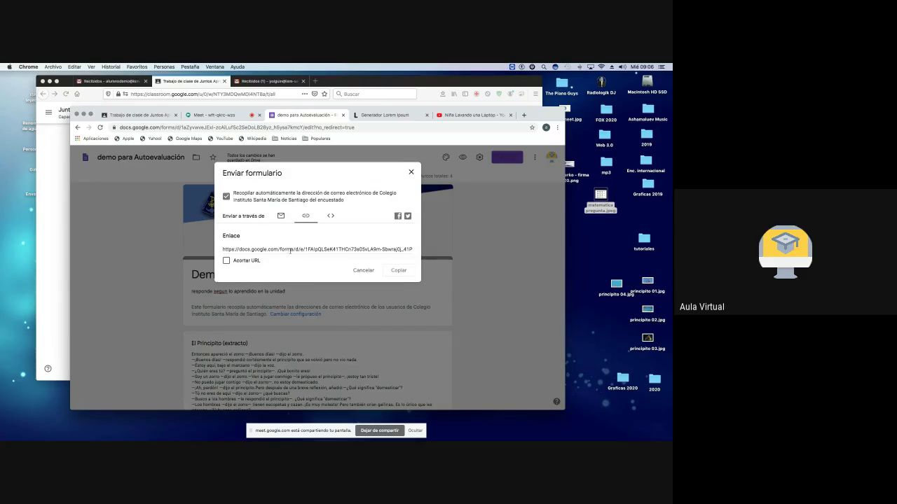
{"action": "left_click", "coordinate": [224, 262]}
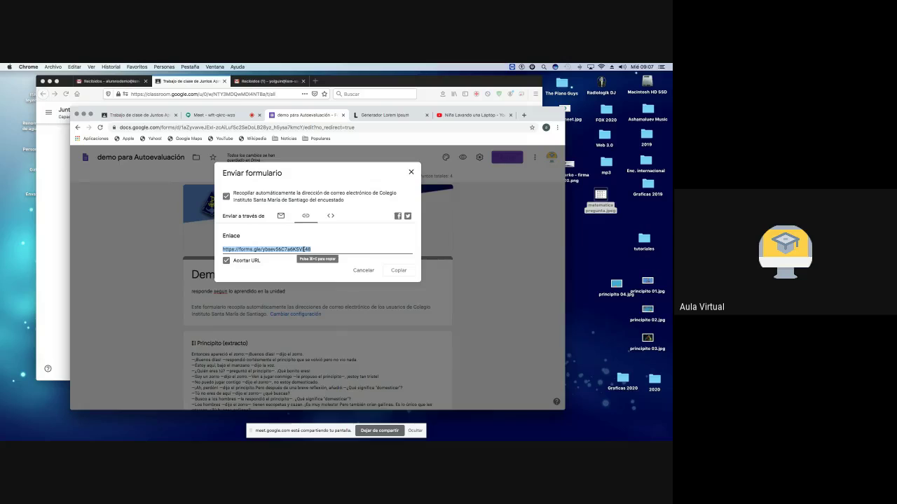
{"action": "left_click", "coordinate": [398, 271]}
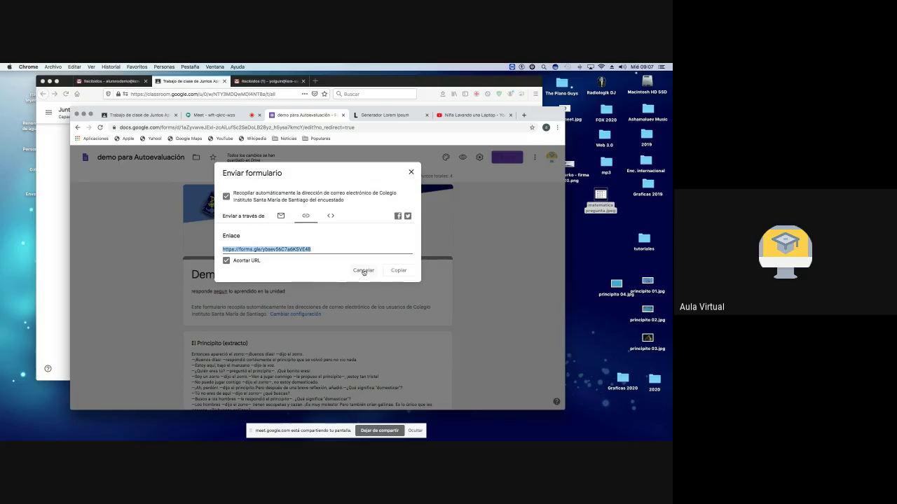
{"action": "left_click", "coordinate": [411, 173]}
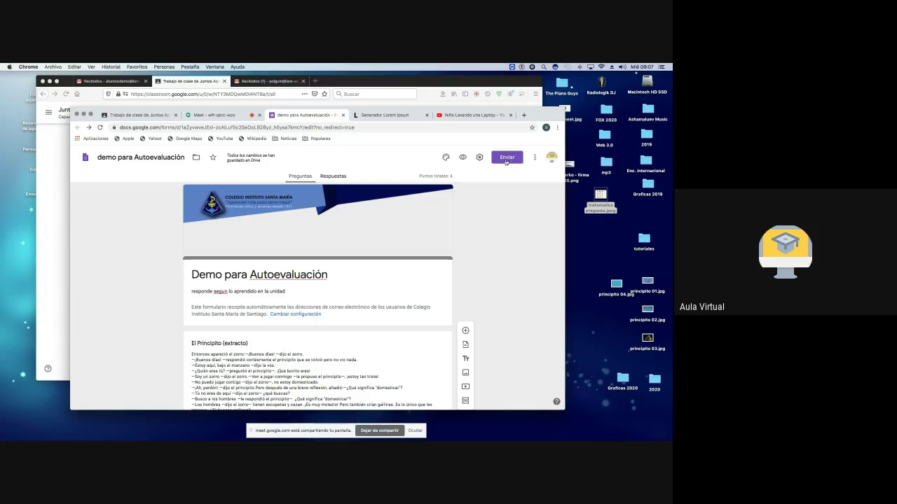
{"action": "left_click", "coordinate": [140, 114]}
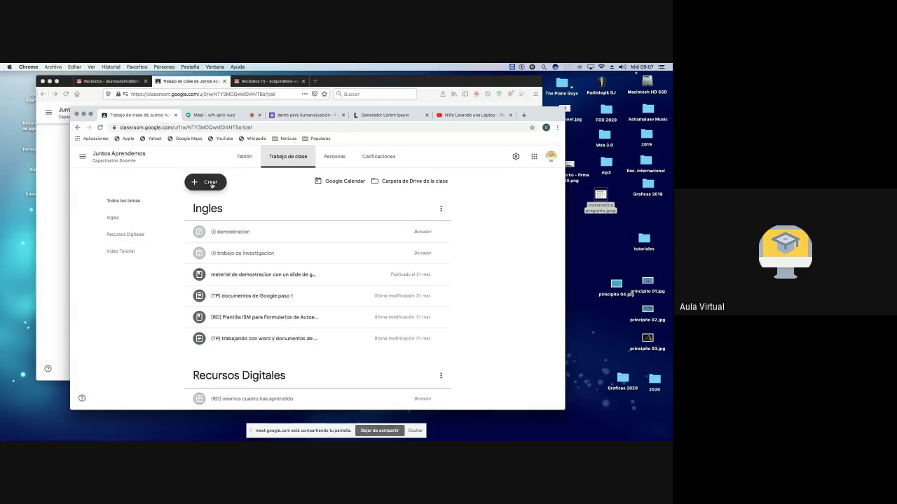
Step: Start a new quiz assignment and remove its Blank Quiz attachment
{"action": "left_click", "coordinate": [214, 182]}
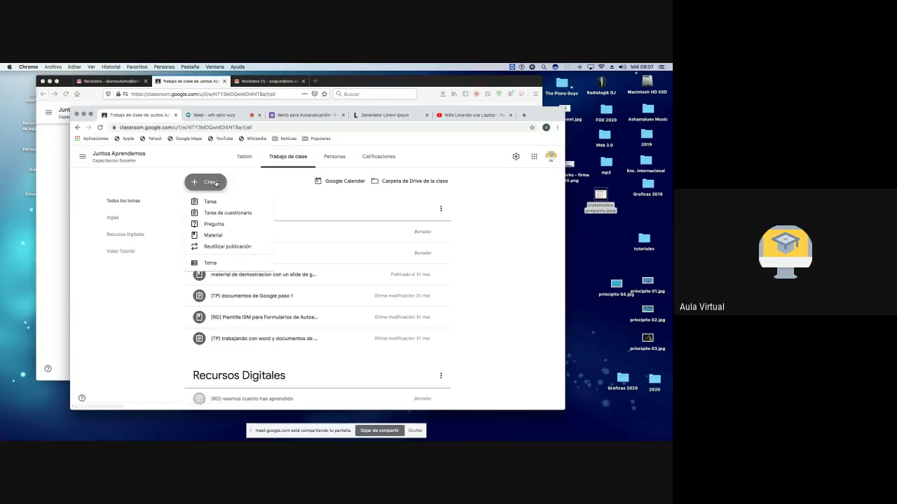
{"action": "left_click", "coordinate": [222, 216]}
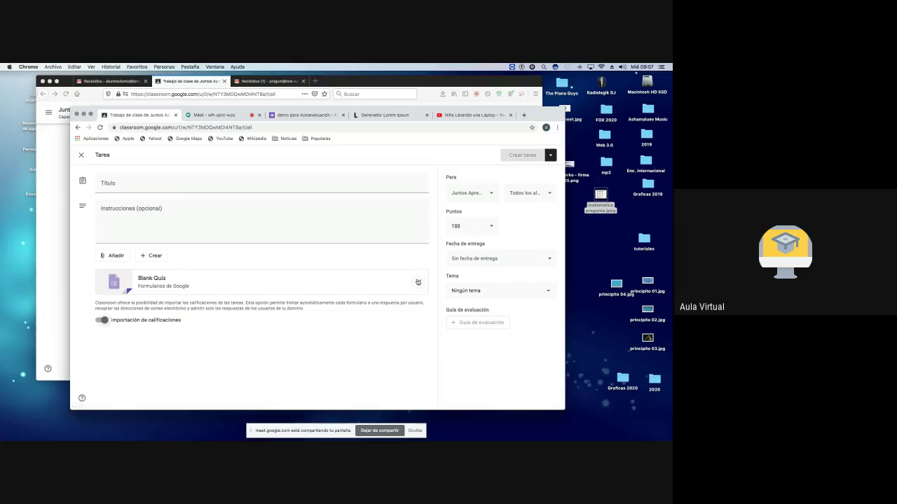
{"action": "left_click", "coordinate": [417, 282]}
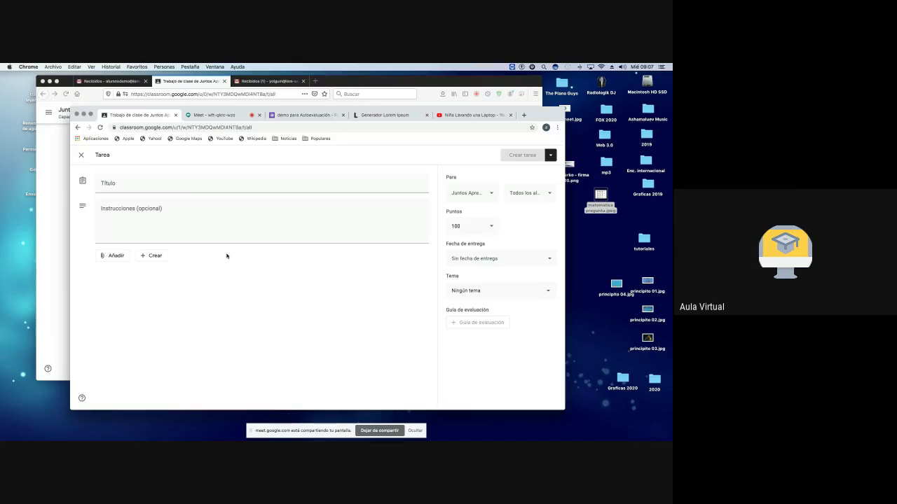
Step: Attach the pasted forms.gle short link to the assignment
{"action": "left_click", "coordinate": [112, 256]}
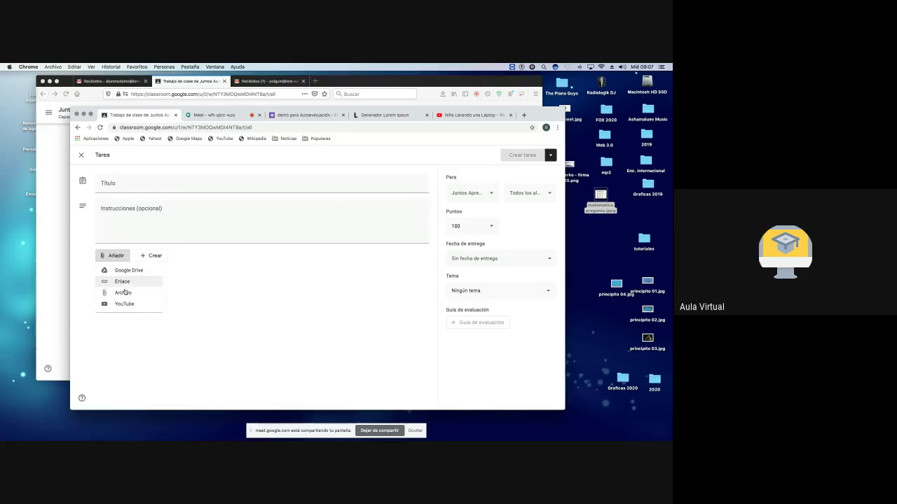
{"action": "left_click", "coordinate": [123, 282]}
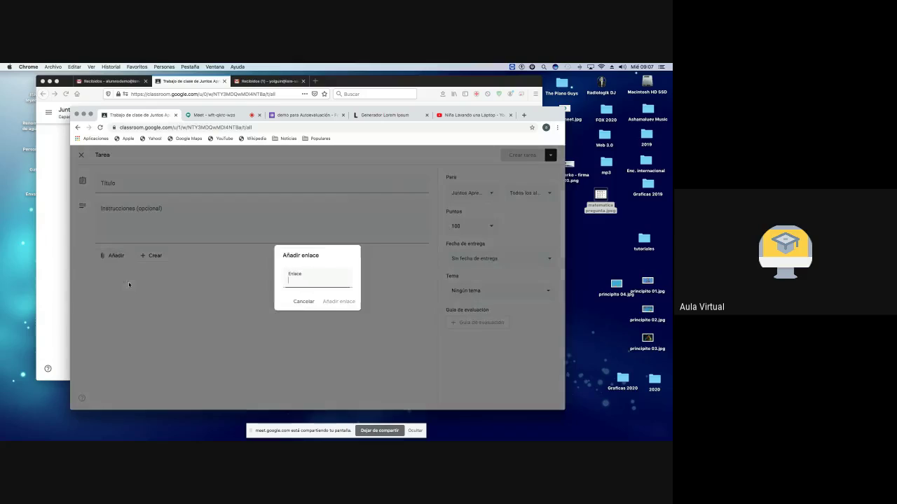
{"action": "right_click", "coordinate": [292, 284]}
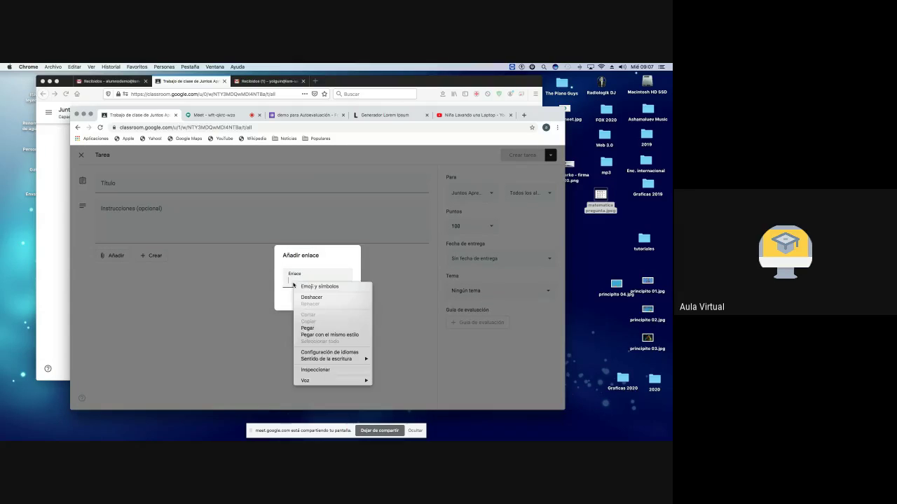
{"action": "left_click", "coordinate": [316, 328]}
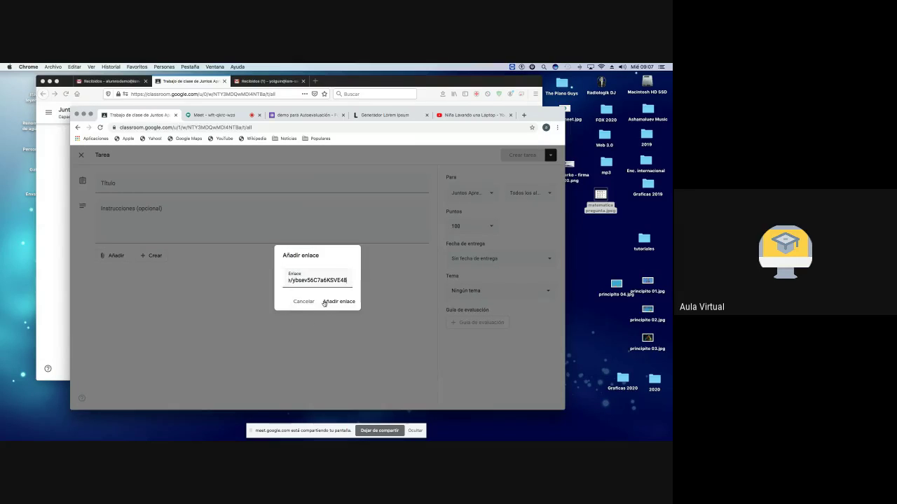
{"action": "left_click", "coordinate": [339, 301]}
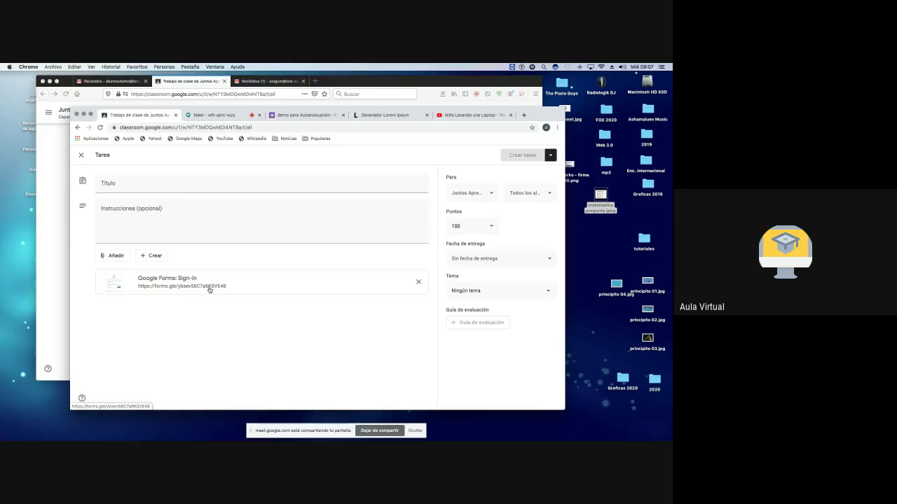
Step: Attach the demo para Autoevaluación form from Google Drive and remove the Sign-in link attachment
{"action": "left_click", "coordinate": [110, 257]}
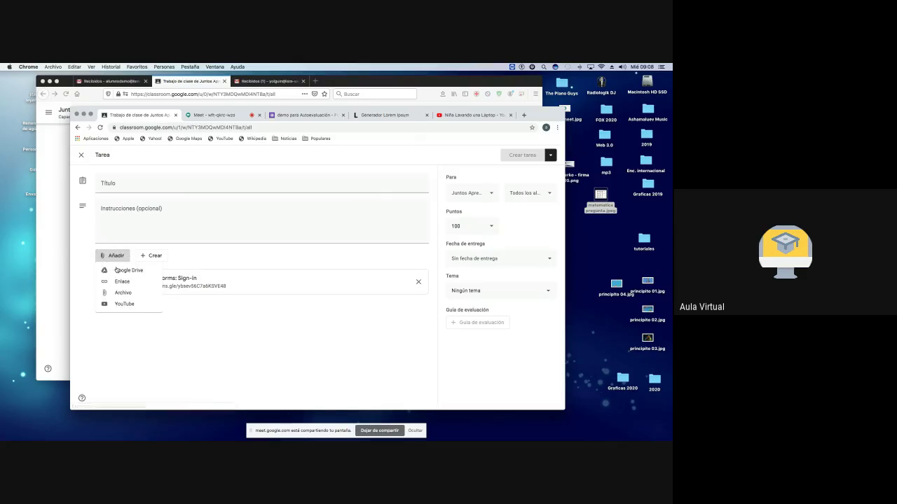
{"action": "left_click", "coordinate": [118, 270]}
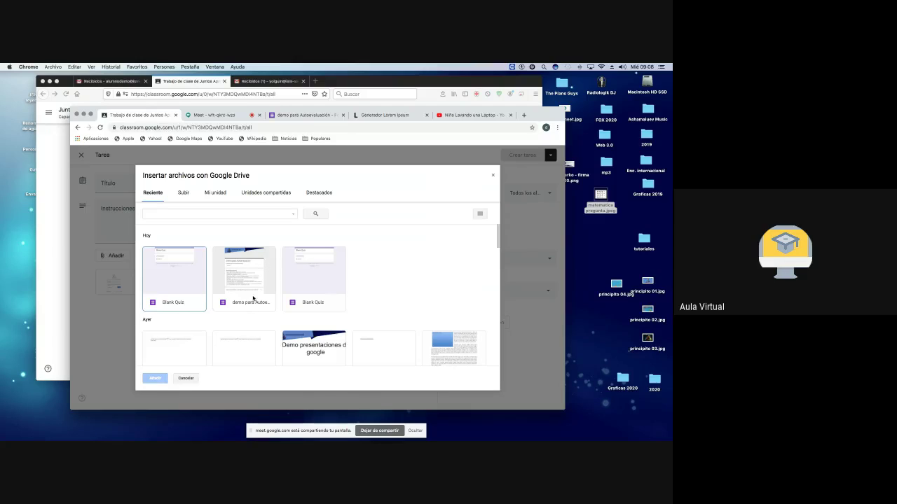
{"action": "left_click", "coordinate": [245, 281]}
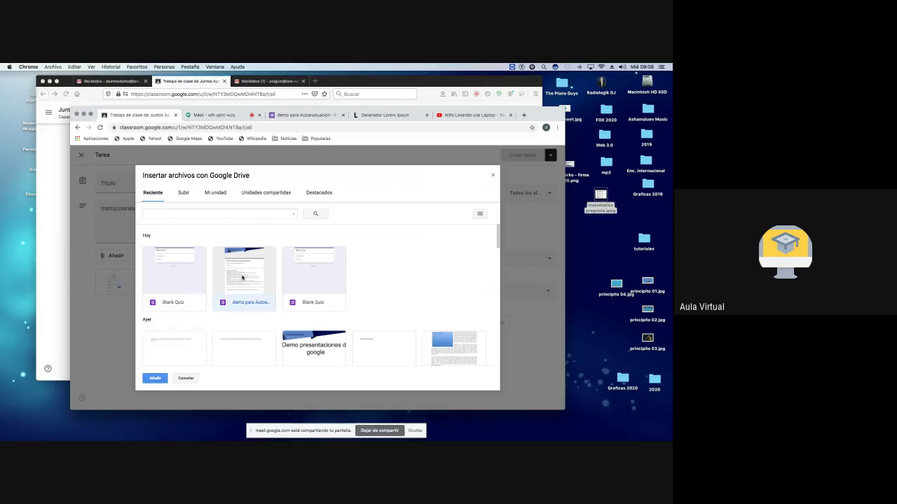
{"action": "left_click", "coordinate": [158, 378]}
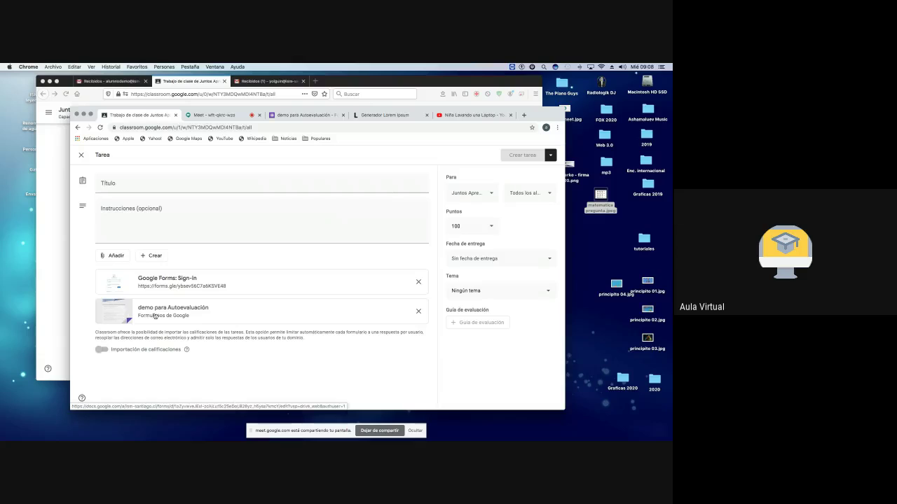
{"action": "left_click", "coordinate": [418, 281]}
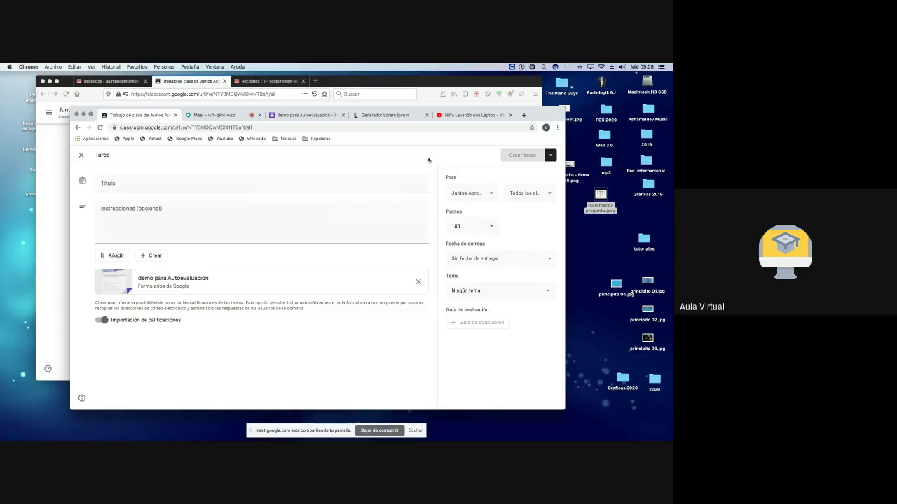
{"action": "left_click", "coordinate": [302, 114]}
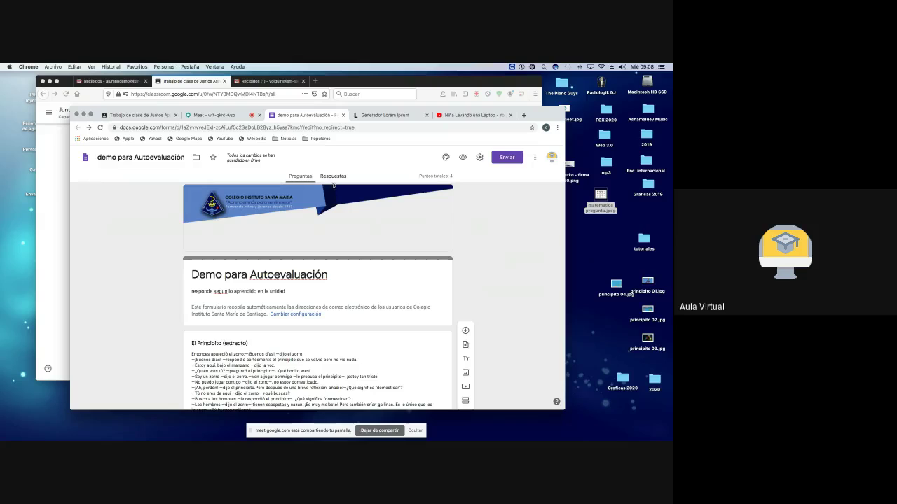
Step: Append ' :)' to the form title so it reads 'Demo para Autoevaluación :)'
{"action": "scroll", "coordinate": [285, 284], "scroll_direction": "down", "scroll_amount": 2}
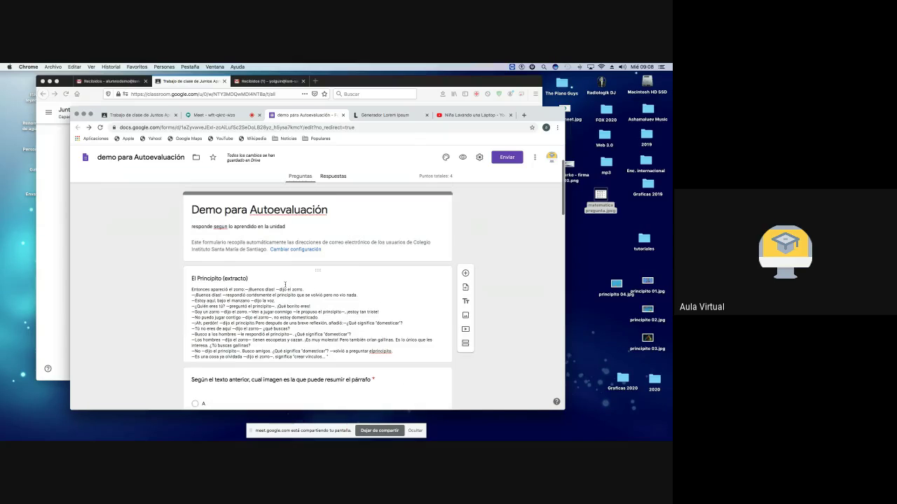
{"action": "scroll", "coordinate": [285, 284], "scroll_direction": "up", "scroll_amount": 2}
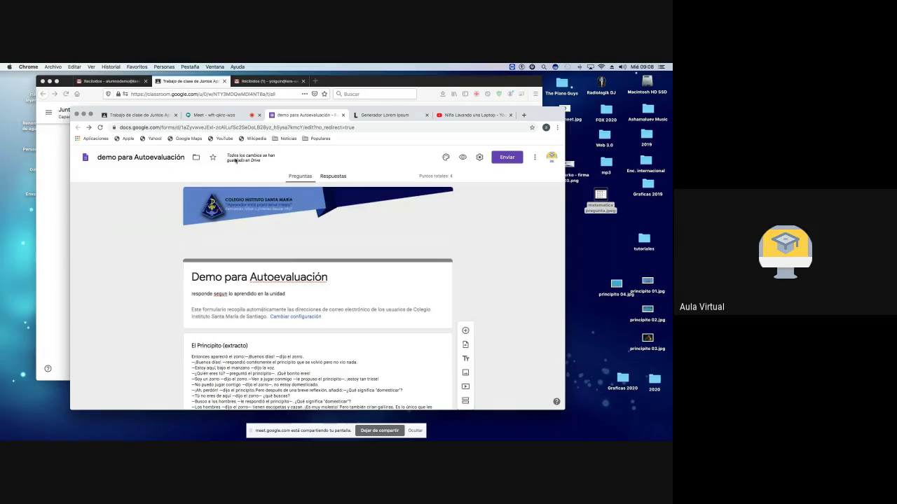
{"action": "left_click", "coordinate": [326, 278]}
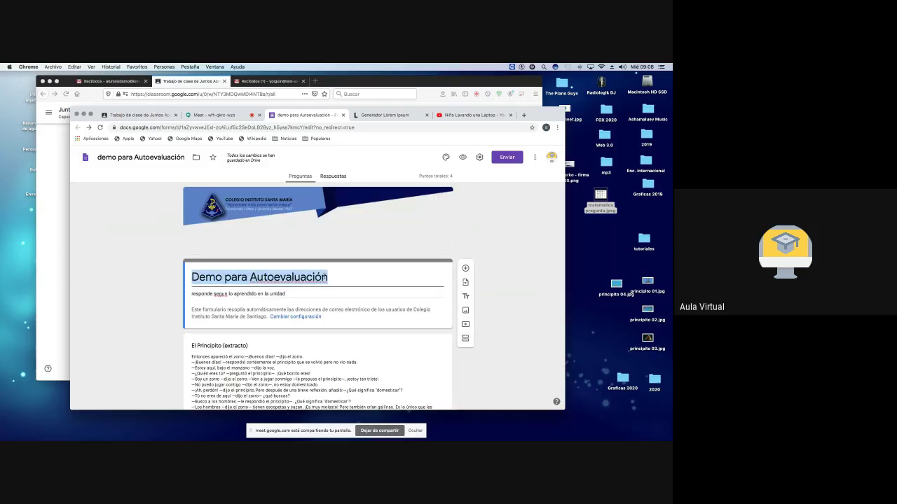
{"action": "left_click", "coordinate": [328, 278]}
{"action": "type", "text": ":)"}
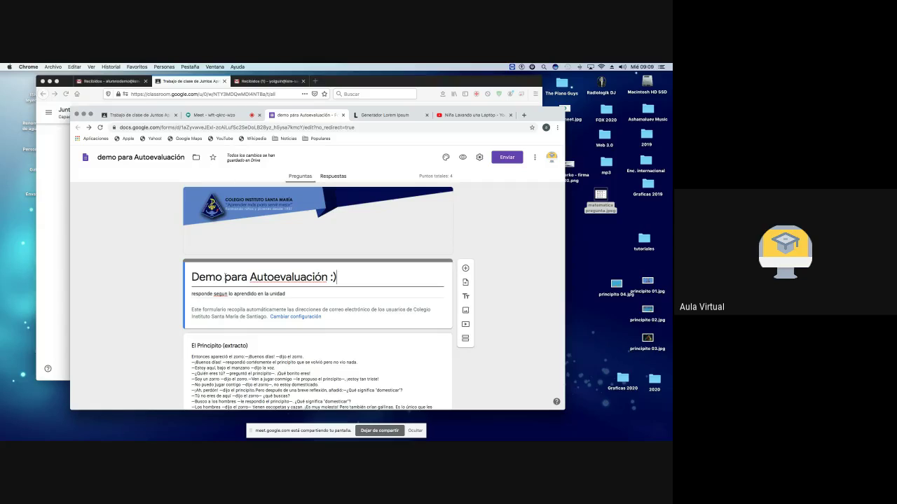
Step: Select the El Principito (extracto) section, then close the form's browser tab
{"action": "scroll", "coordinate": [298, 311], "scroll_direction": "down", "scroll_amount": 3}
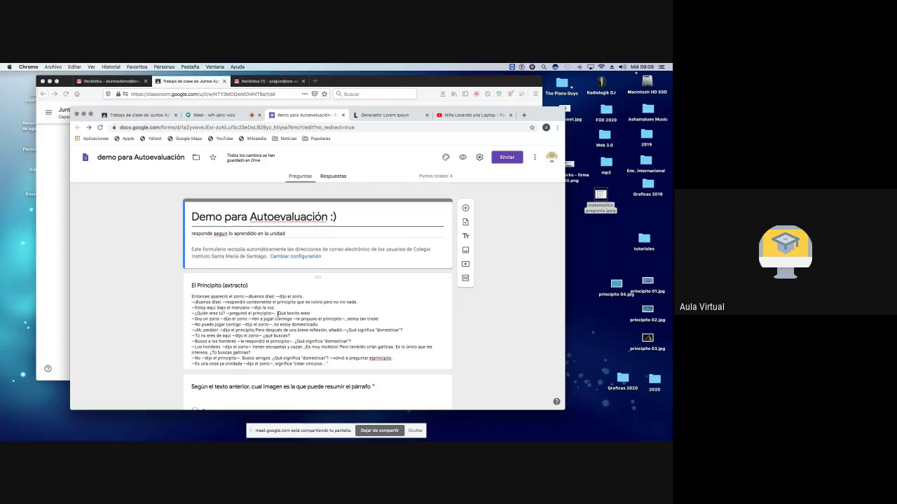
{"action": "left_click", "coordinate": [292, 314]}
{"action": "left_click", "coordinate": [412, 322]}
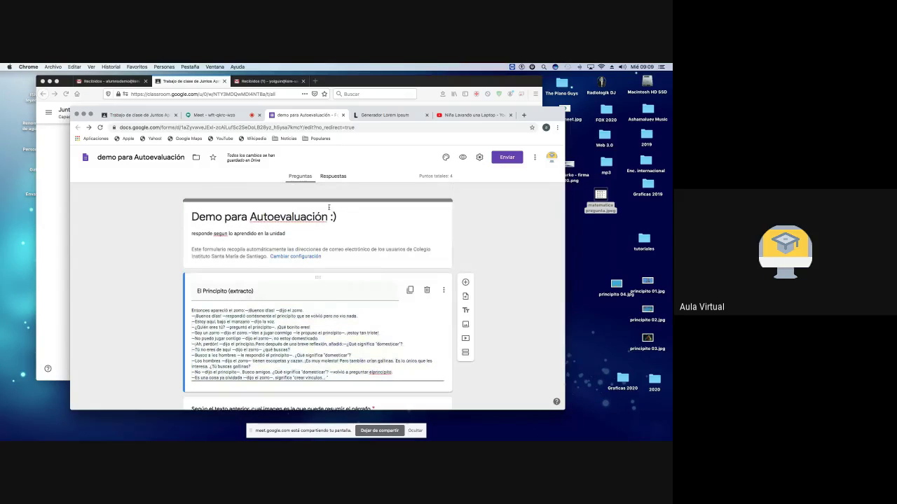
{"action": "left_click", "coordinate": [342, 115]}
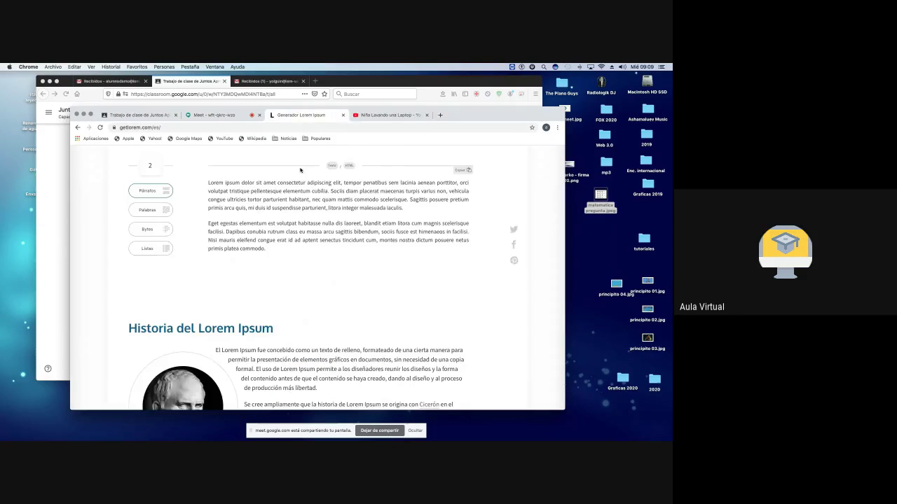
Step: Title the assignment draft '(I) veamos cuanto hemos aprendido'
{"action": "left_click", "coordinate": [140, 115]}
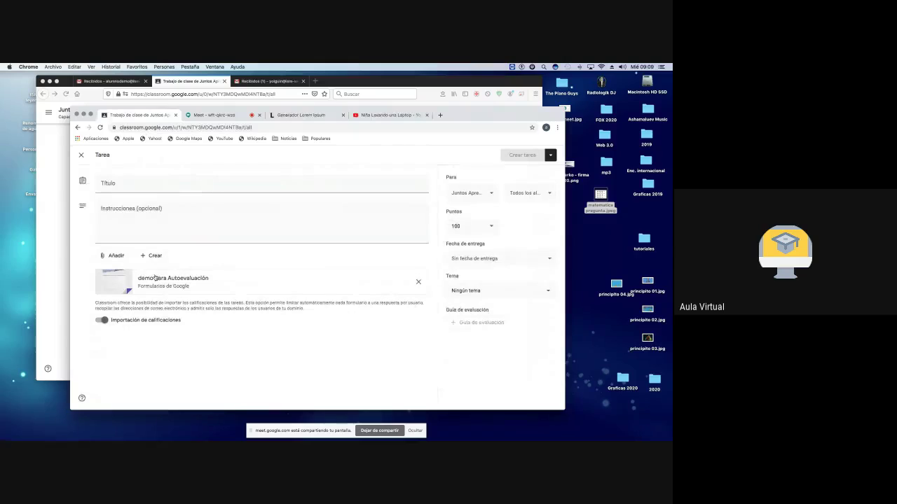
{"action": "left_click", "coordinate": [133, 182]}
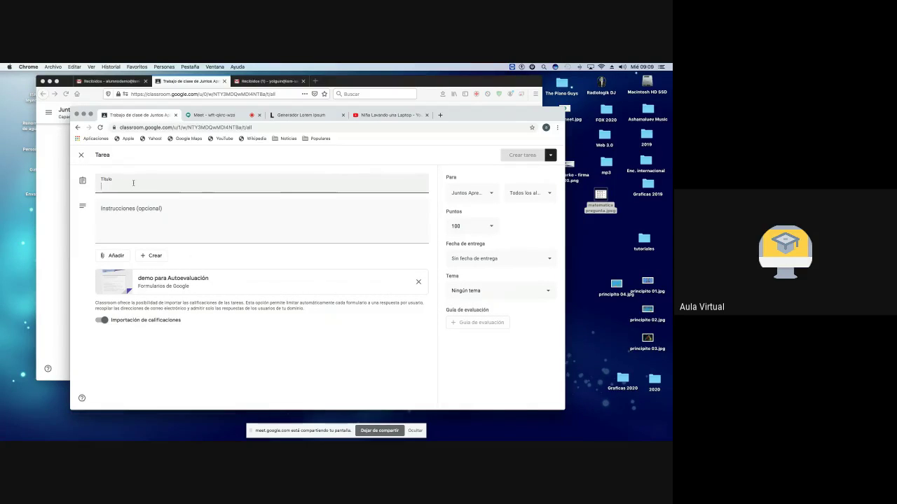
{"action": "type", "text": "(I"}
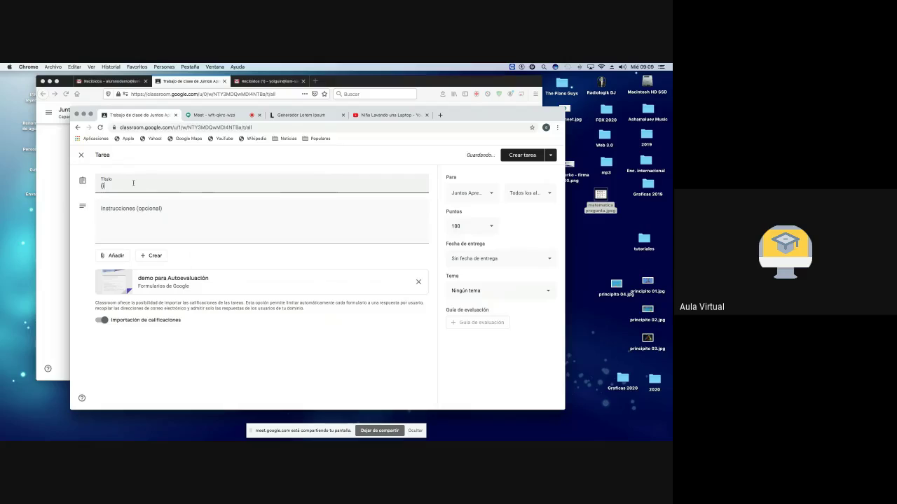
{"action": "type", "text": ") veamos cuanto hemos aprendid"}
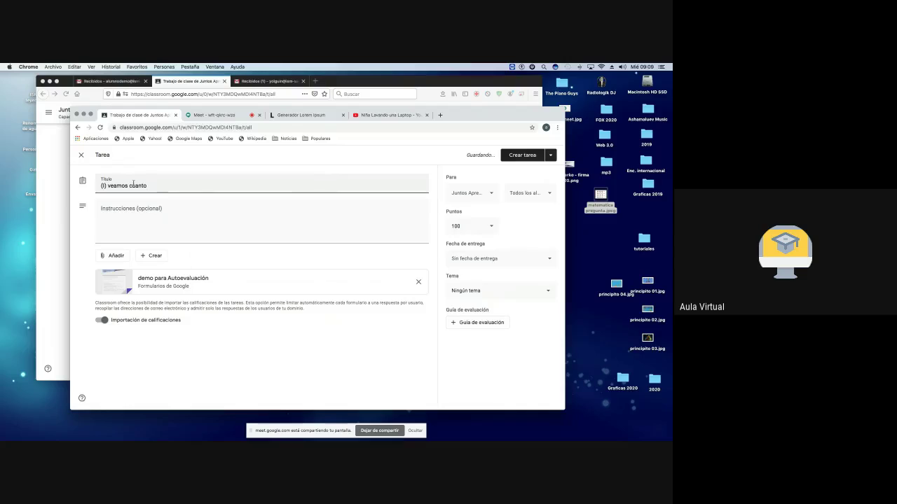
{"action": "type", "text": "o"}
Step: Add instructions 'responde el cuestionario, éxito, tu puedes', correcting exito to éxito
{"action": "left_click", "coordinate": [138, 219]}
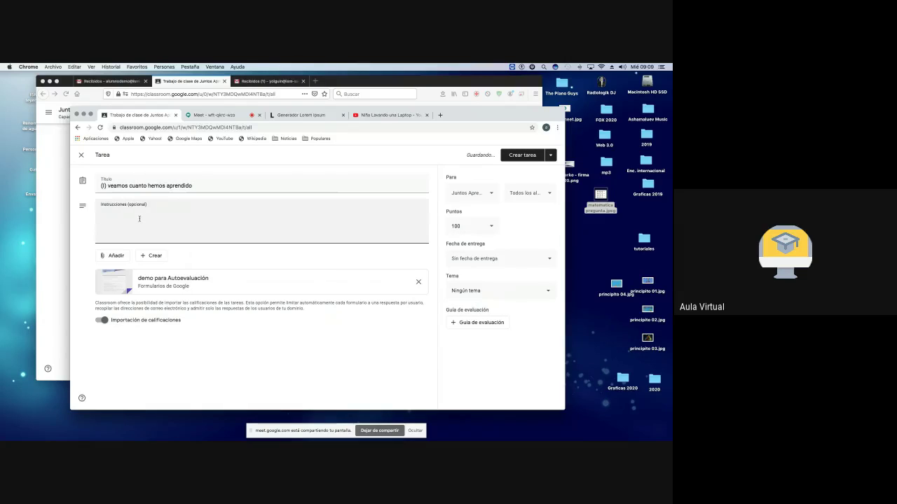
{"action": "type", "text": "responde el cuestionario, exito, tu puedes"}
{"action": "right_click", "coordinate": [173, 211]}
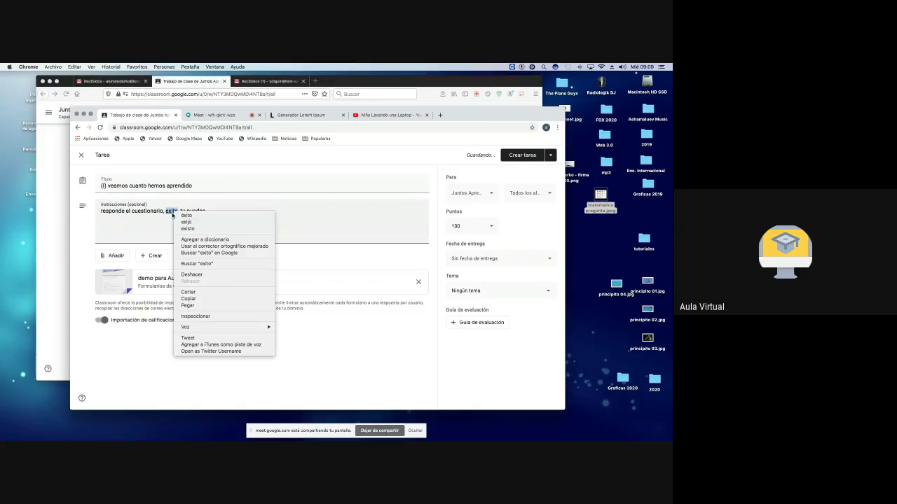
{"action": "left_click", "coordinate": [199, 215]}
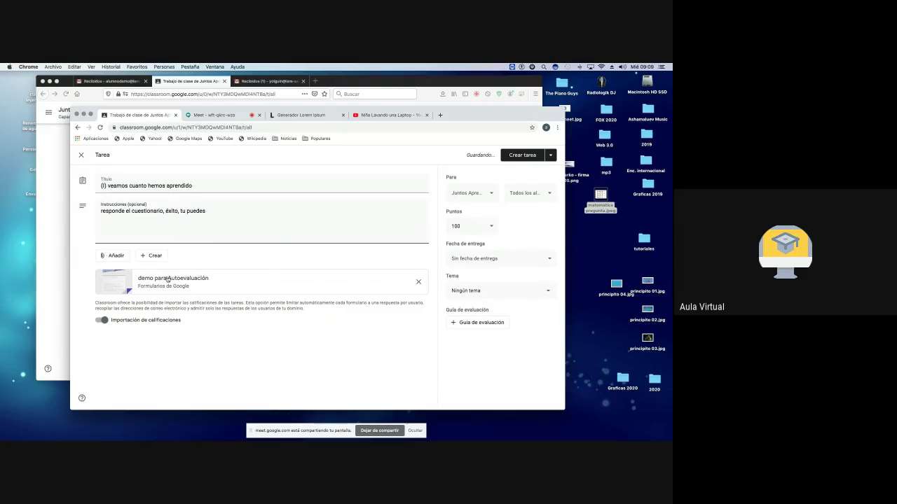
{"action": "left_click", "coordinate": [482, 195]}
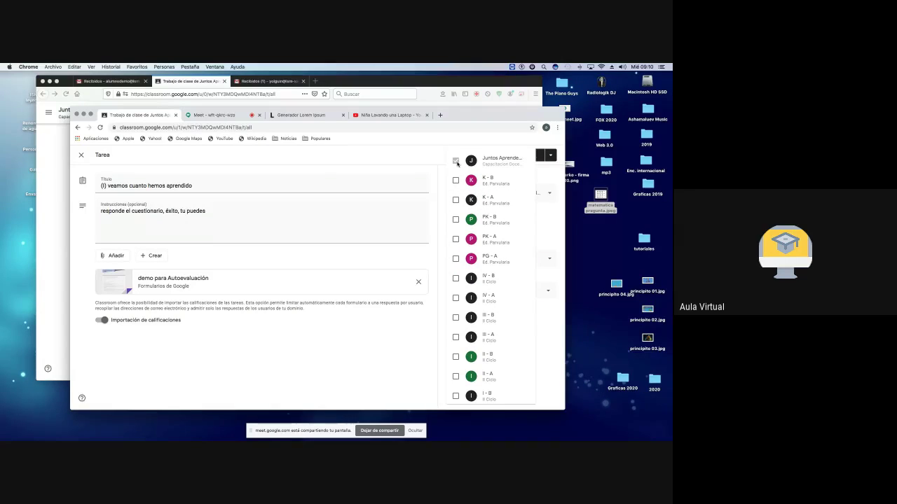
{"action": "left_click", "coordinate": [455, 182]}
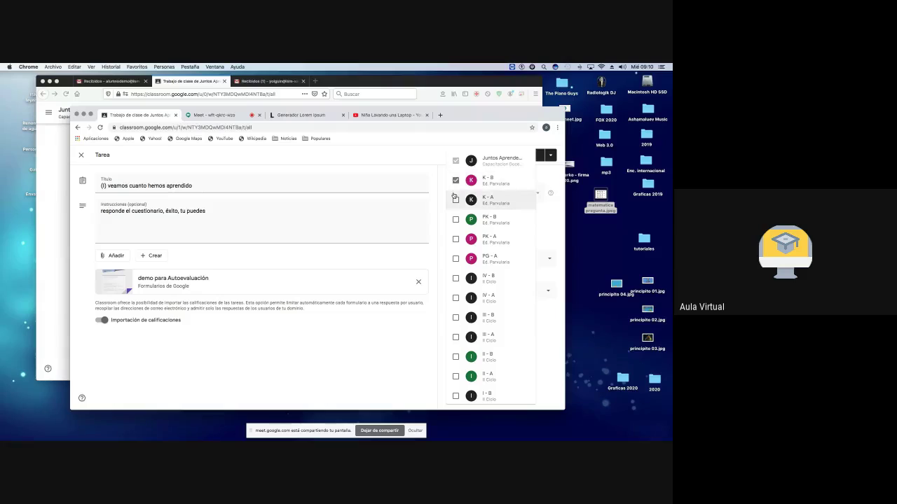
{"action": "left_click", "coordinate": [455, 200]}
{"action": "left_click", "coordinate": [455, 181]}
{"action": "left_click", "coordinate": [455, 180]}
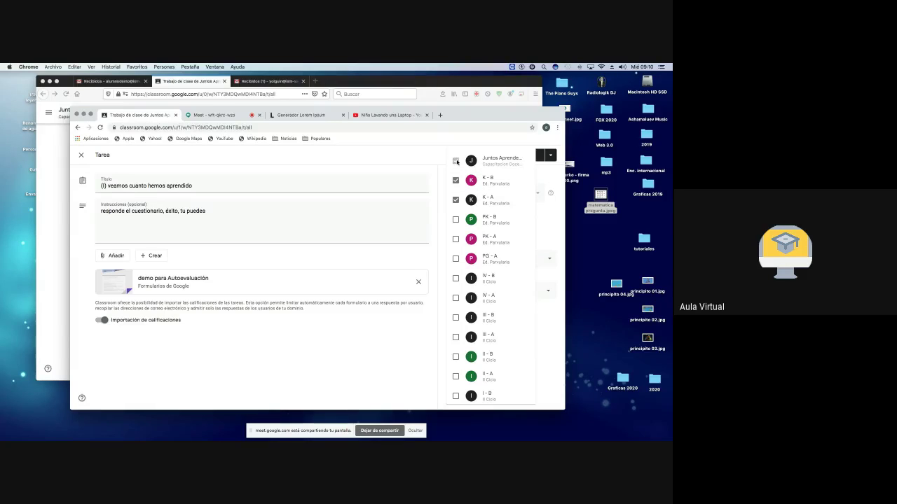
{"action": "left_click", "coordinate": [455, 200]}
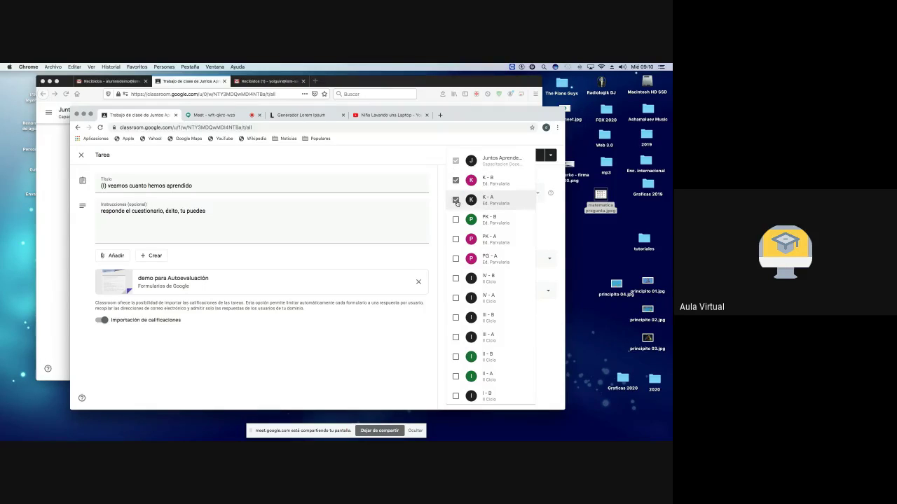
{"action": "left_click", "coordinate": [416, 162]}
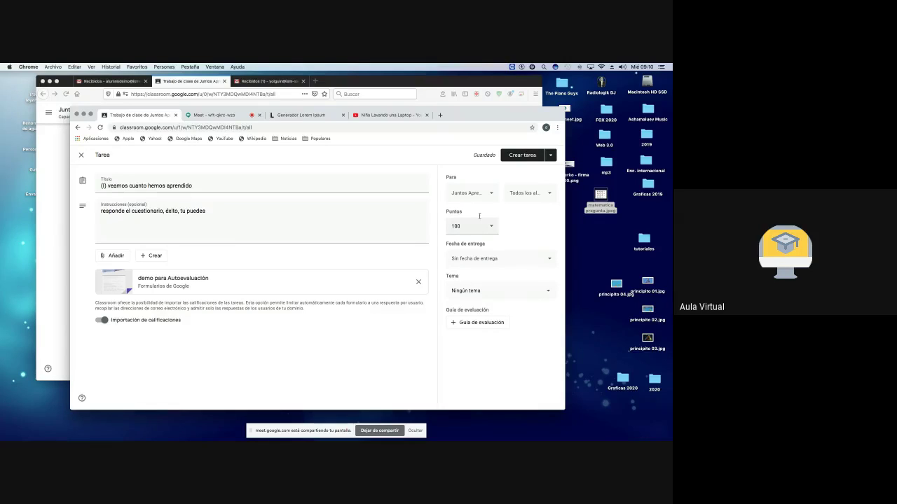
{"action": "left_click", "coordinate": [549, 194]}
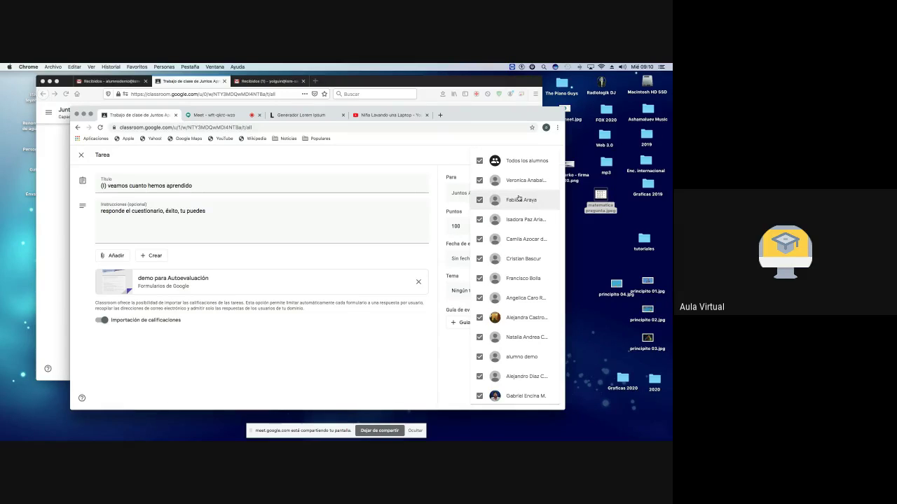
{"action": "left_click", "coordinate": [480, 161]}
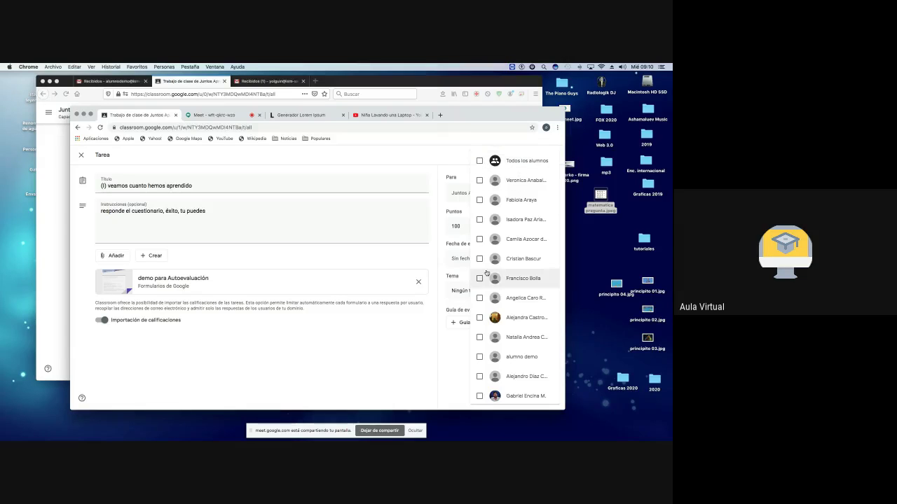
{"action": "scroll", "coordinate": [486, 273], "scroll_direction": "down", "scroll_amount": 1}
{"action": "scroll", "coordinate": [486, 273], "scroll_direction": "down", "scroll_amount": 1}
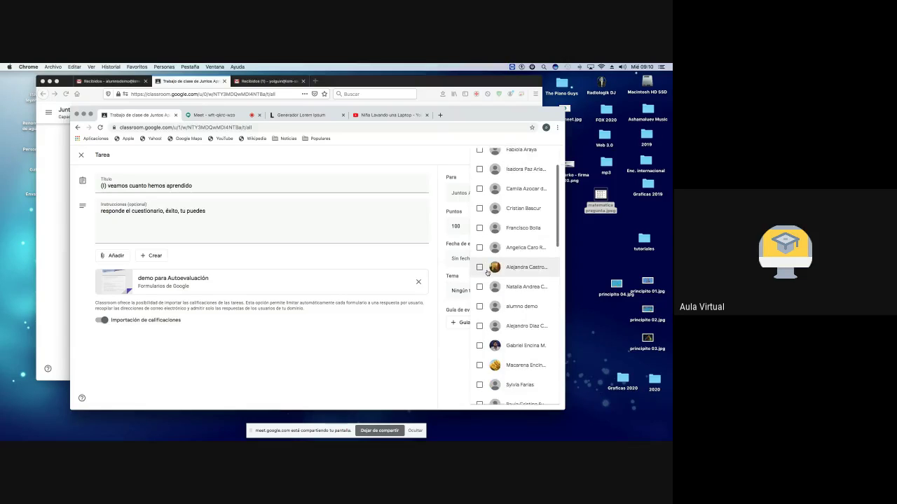
{"action": "left_click", "coordinate": [480, 308]}
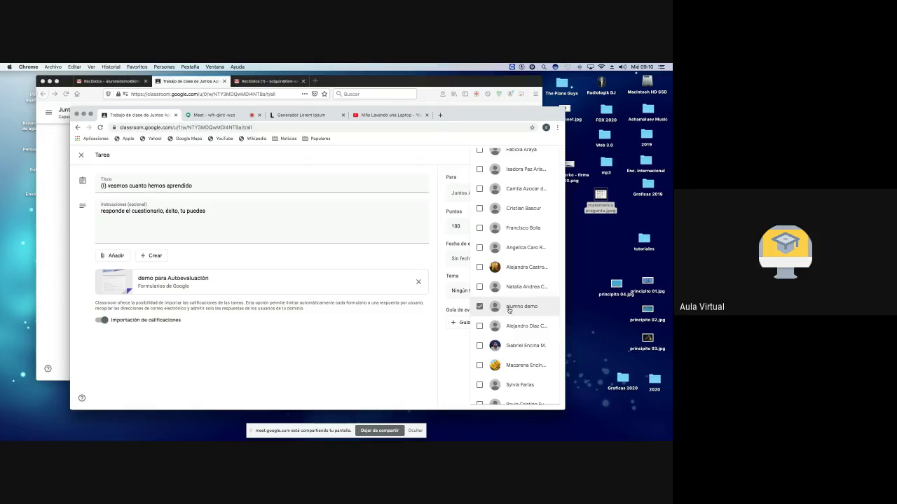
{"action": "left_click", "coordinate": [479, 306]}
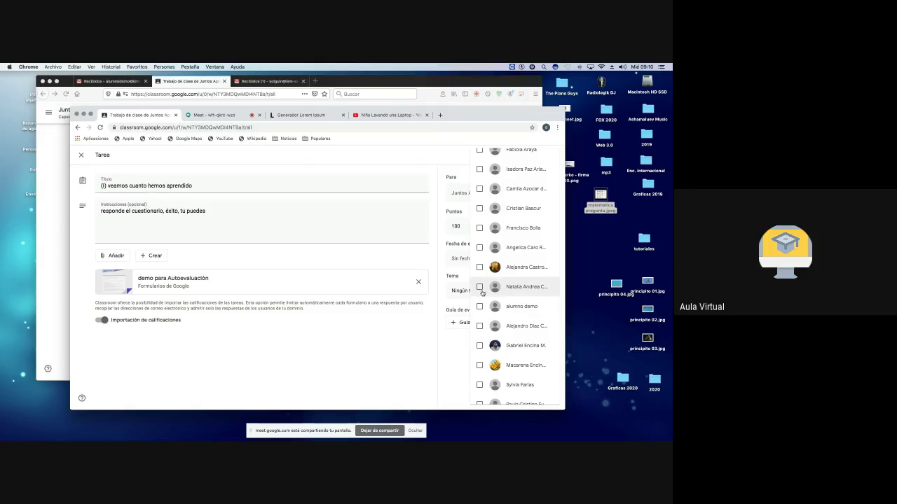
{"action": "scroll", "coordinate": [480, 294], "scroll_direction": "up", "scroll_amount": 3}
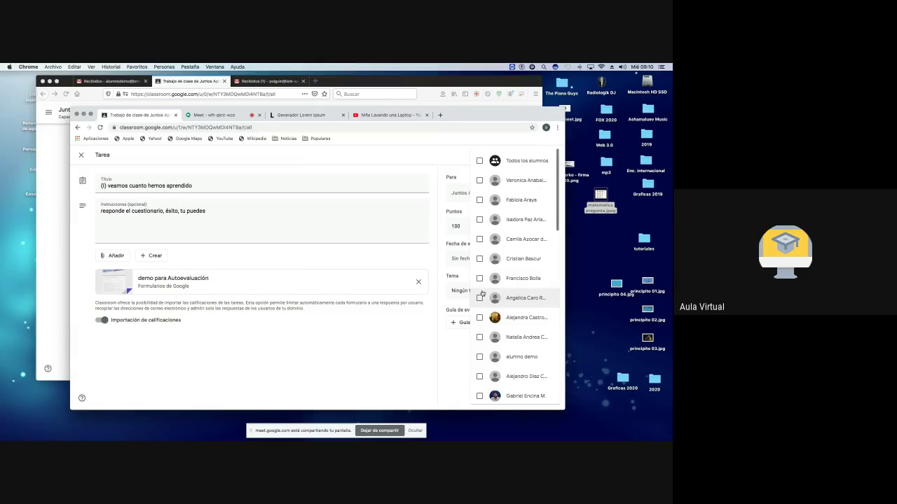
{"action": "left_click", "coordinate": [479, 162]}
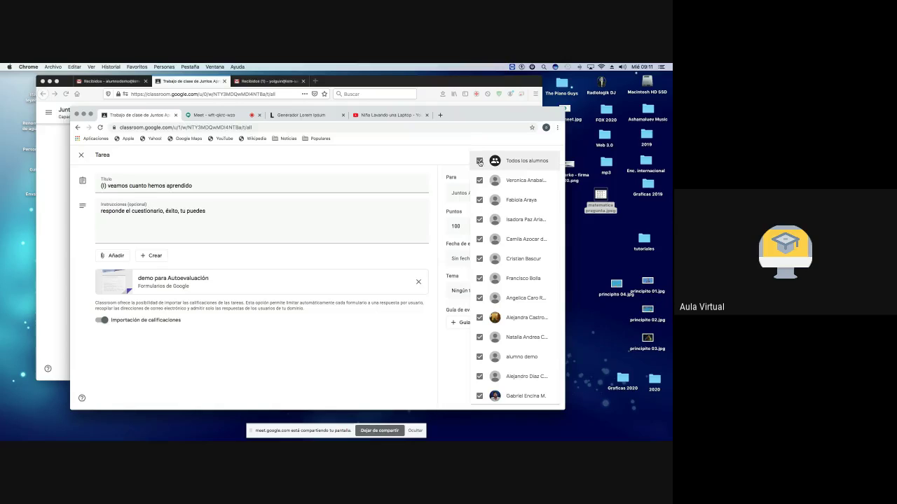
{"action": "left_click", "coordinate": [436, 160]}
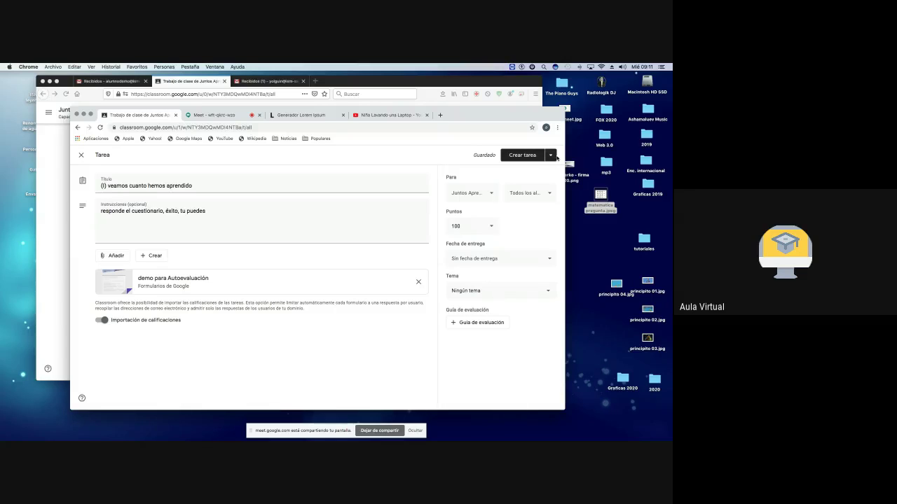
Step: Try scheduling for 3 April 2020 at 8:30, then cancel and publish the assignment immediately
{"action": "left_click", "coordinate": [551, 155]}
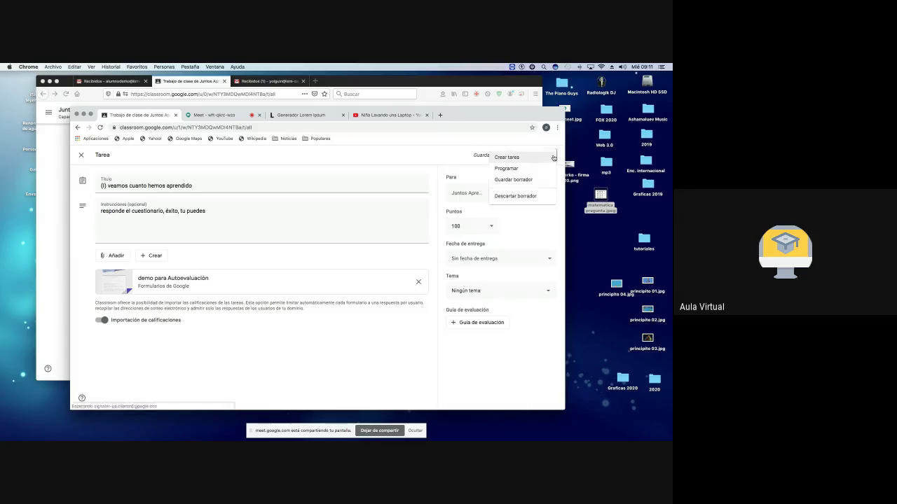
{"action": "left_click", "coordinate": [515, 169]}
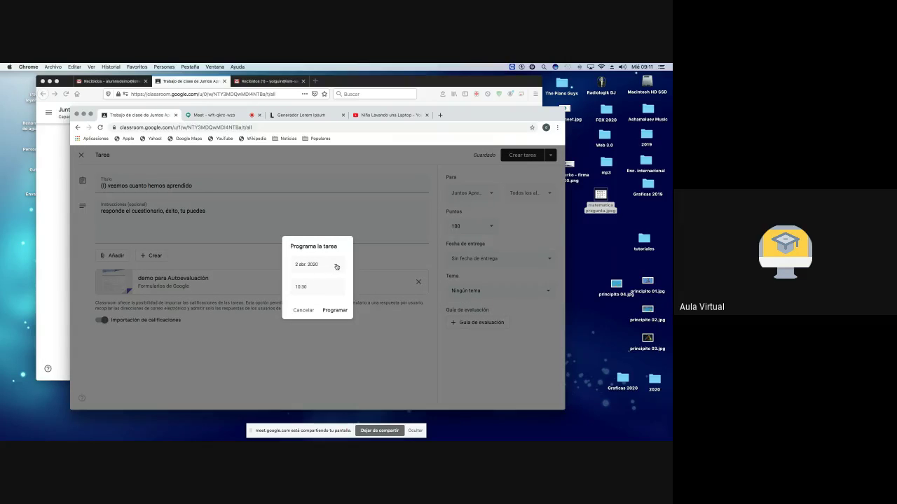
{"action": "left_click", "coordinate": [336, 266]}
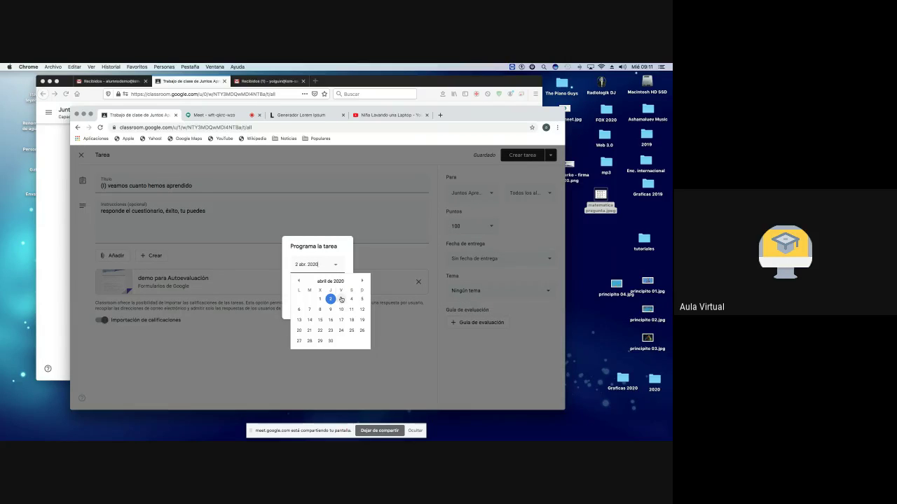
{"action": "left_click", "coordinate": [340, 299]}
{"action": "left_click", "coordinate": [293, 286]}
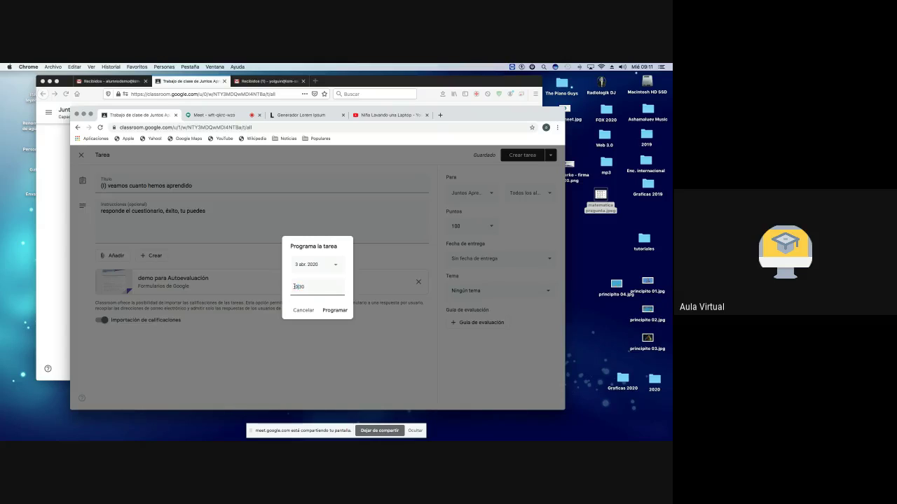
{"action": "key", "text": "Tab"}
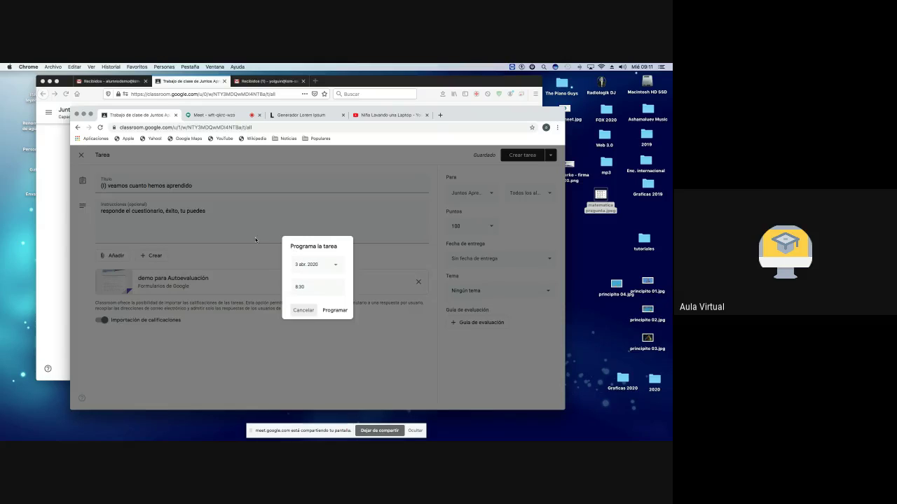
{"action": "left_click", "coordinate": [302, 311]}
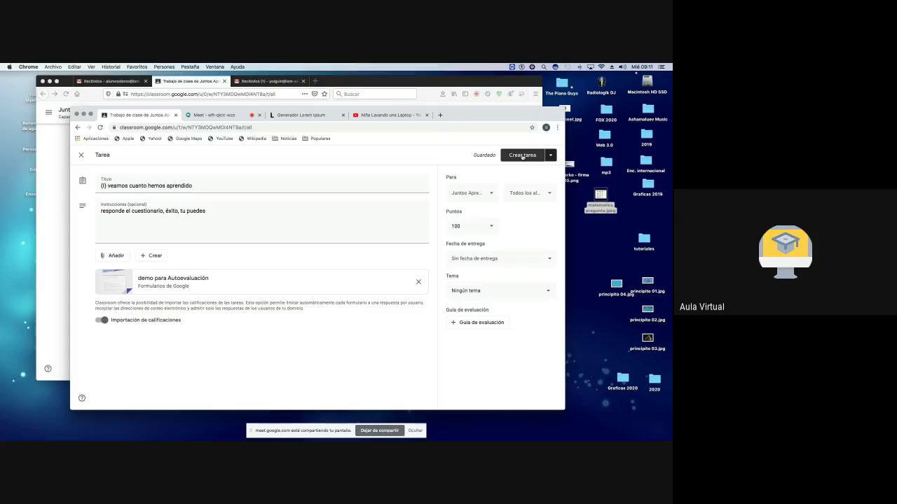
{"action": "left_click", "coordinate": [522, 156]}
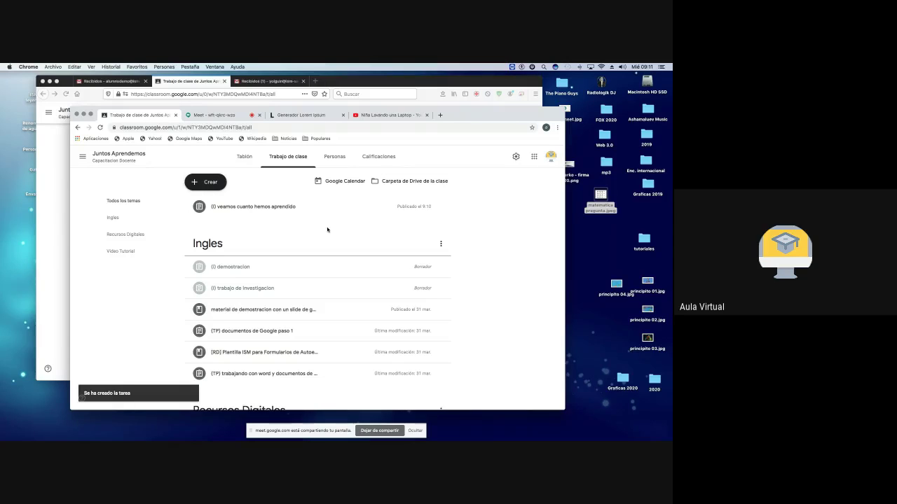
Step: Check the new assignment post on the class stream, also viewing it in Firefox
{"action": "left_click", "coordinate": [244, 156]}
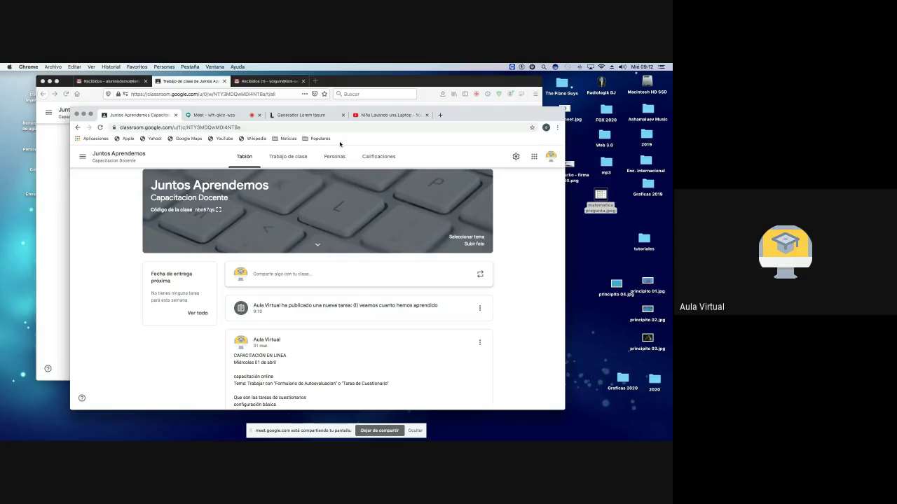
{"action": "left_click", "coordinate": [188, 82]}
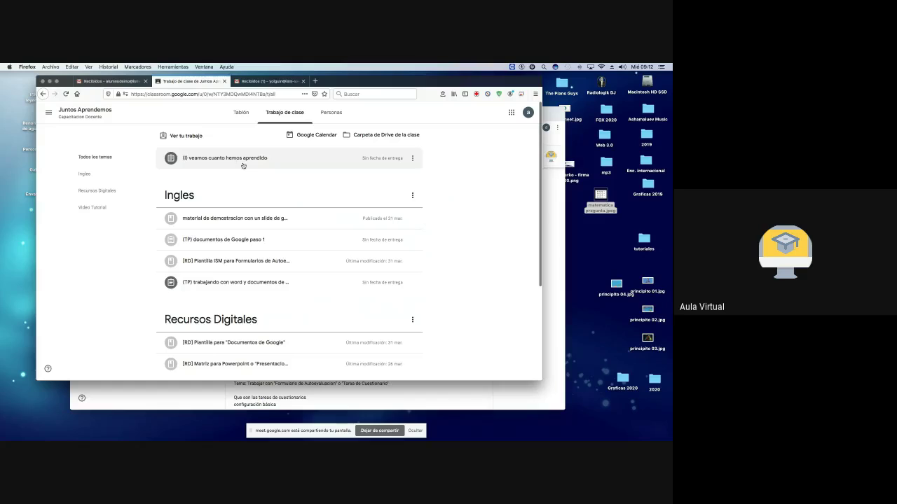
{"action": "left_click", "coordinate": [557, 112]}
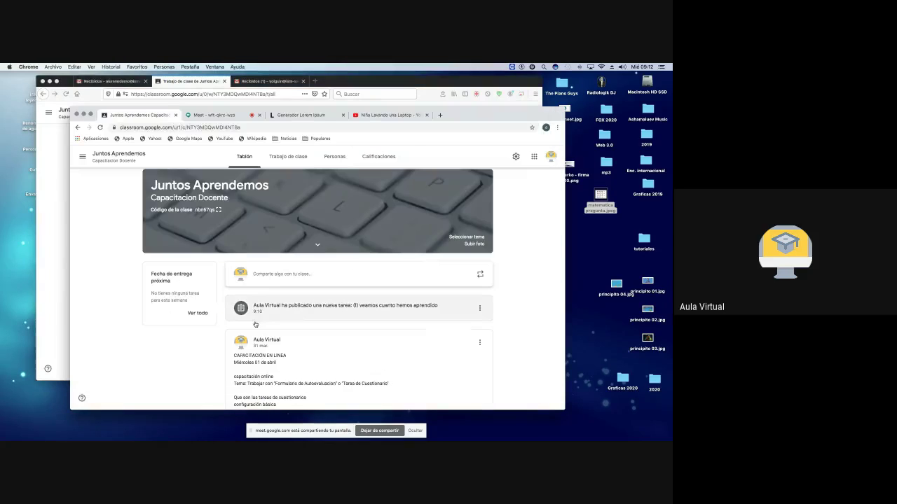
{"action": "left_click", "coordinate": [342, 308]}
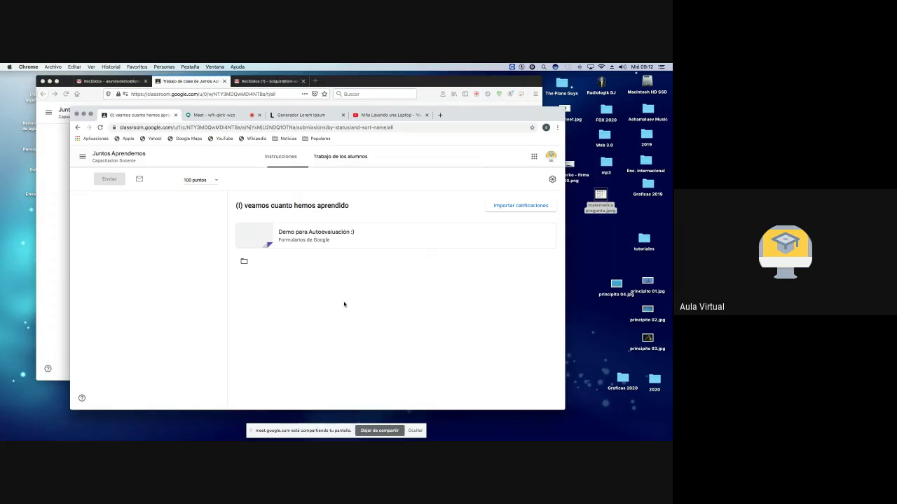
{"action": "left_click", "coordinate": [78, 129]}
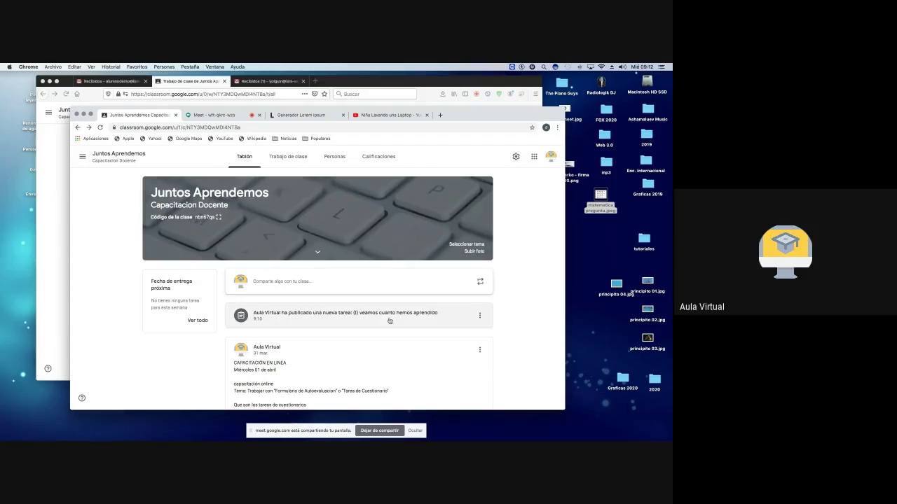
{"action": "left_click", "coordinate": [480, 316]}
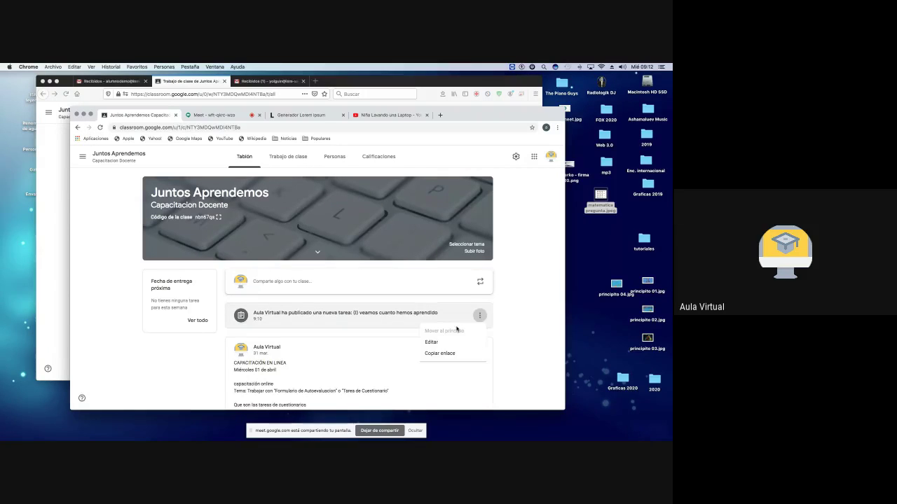
Step: Edit the published assignment to file it under the Ingles topic and save
{"action": "left_click", "coordinate": [432, 343]}
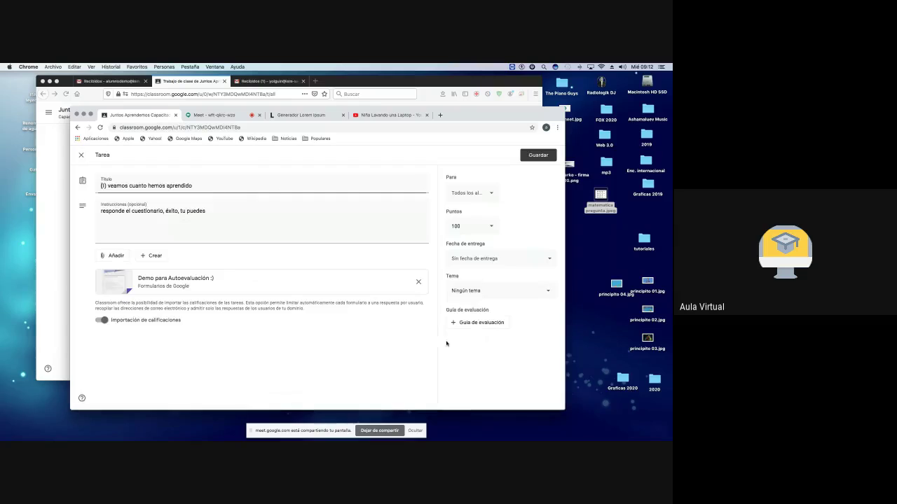
{"action": "left_click", "coordinate": [487, 291]}
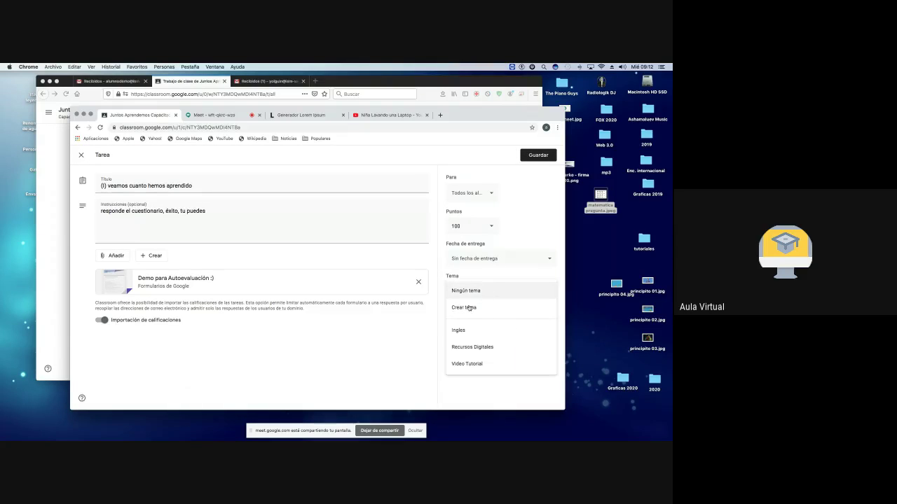
{"action": "left_click", "coordinate": [465, 331]}
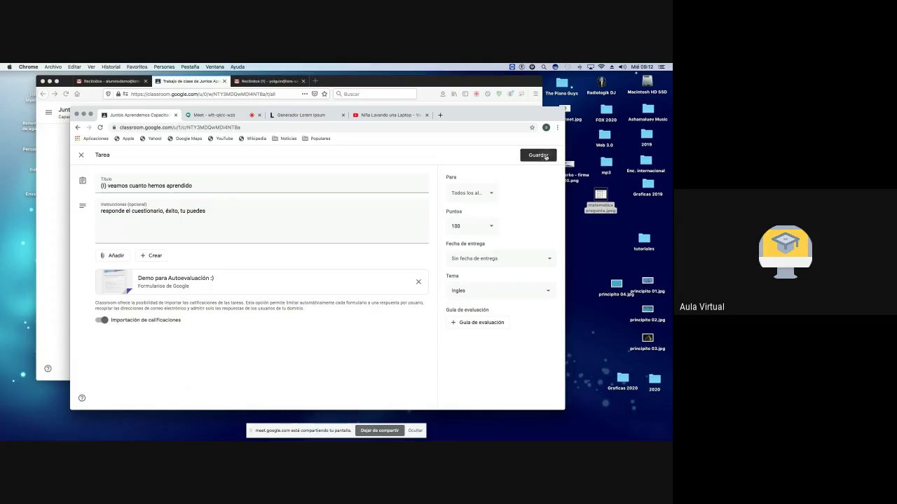
{"action": "left_click", "coordinate": [546, 156]}
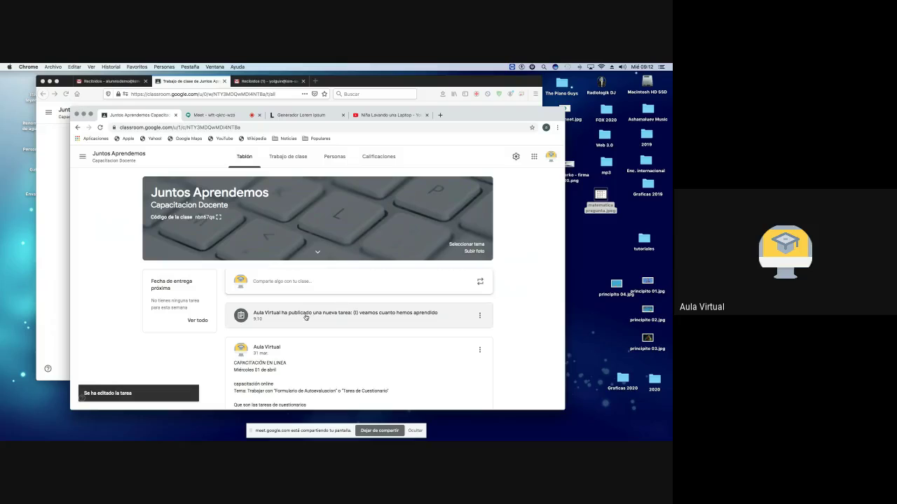
{"action": "left_click", "coordinate": [480, 316]}
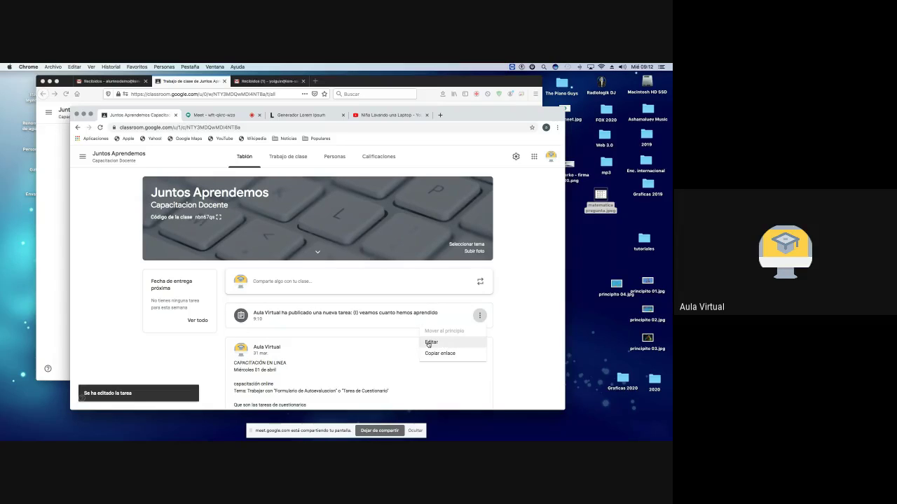
Step: In the Firefox window, open Trabajo de clase to see the assignment under Ingles
{"action": "left_click", "coordinate": [503, 306]}
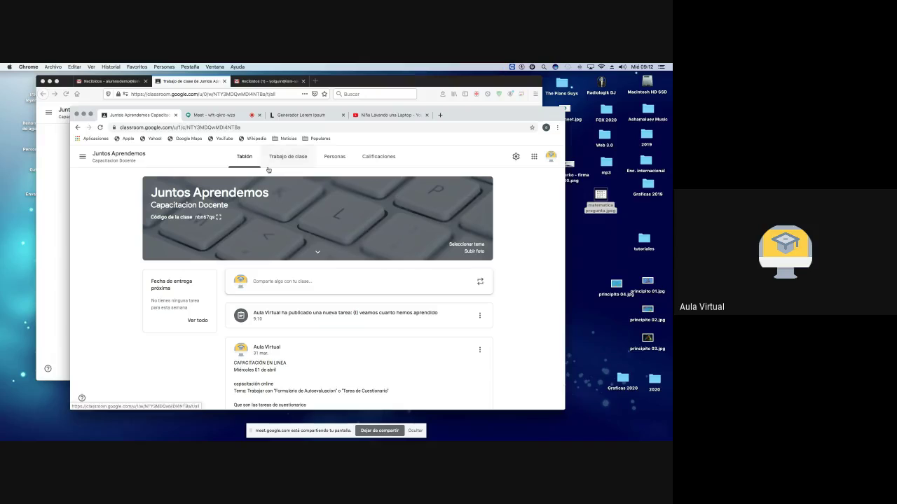
{"action": "left_click", "coordinate": [183, 82]}
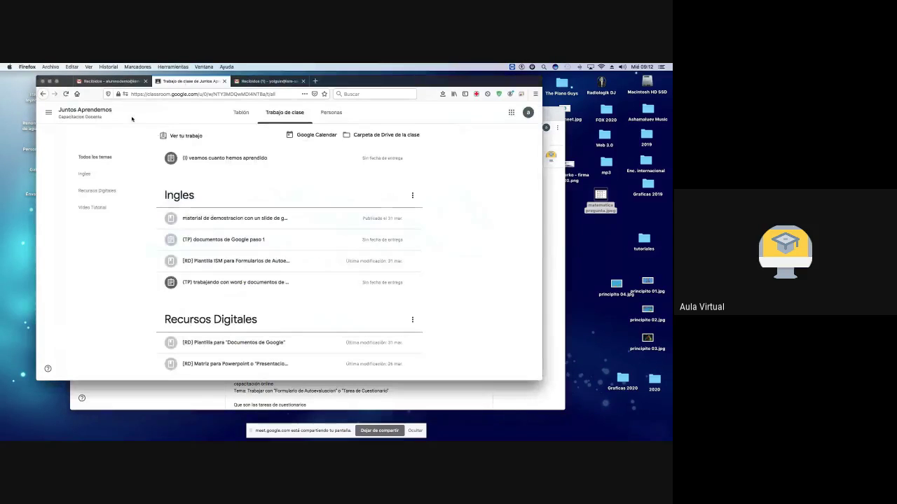
{"action": "left_click", "coordinate": [80, 112]}
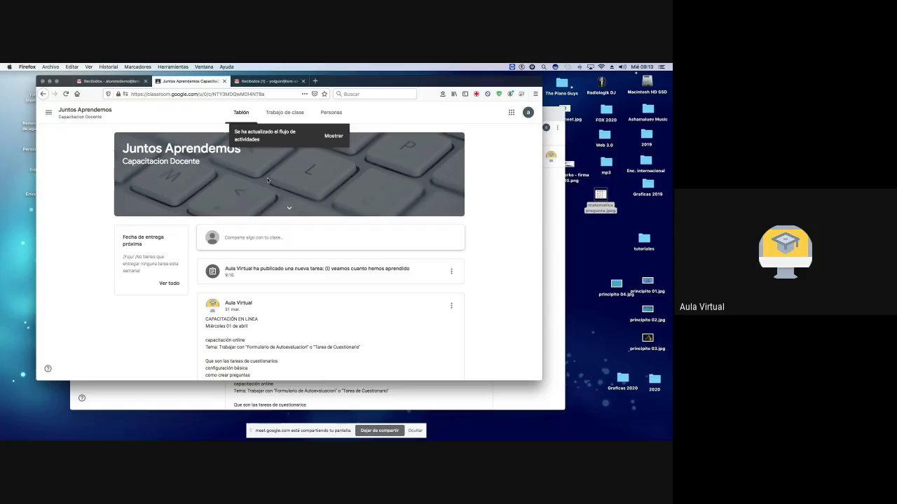
{"action": "left_click", "coordinate": [279, 113]}
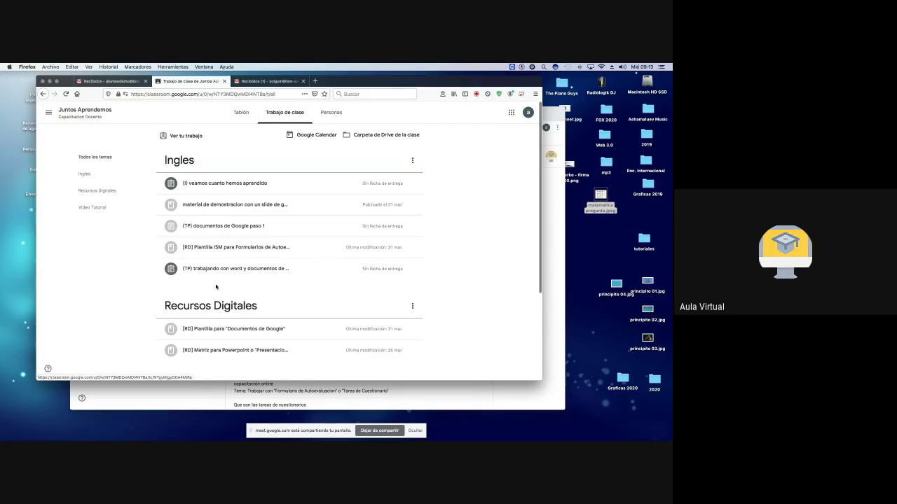
{"action": "scroll", "coordinate": [216, 286], "scroll_direction": "down", "scroll_amount": 3}
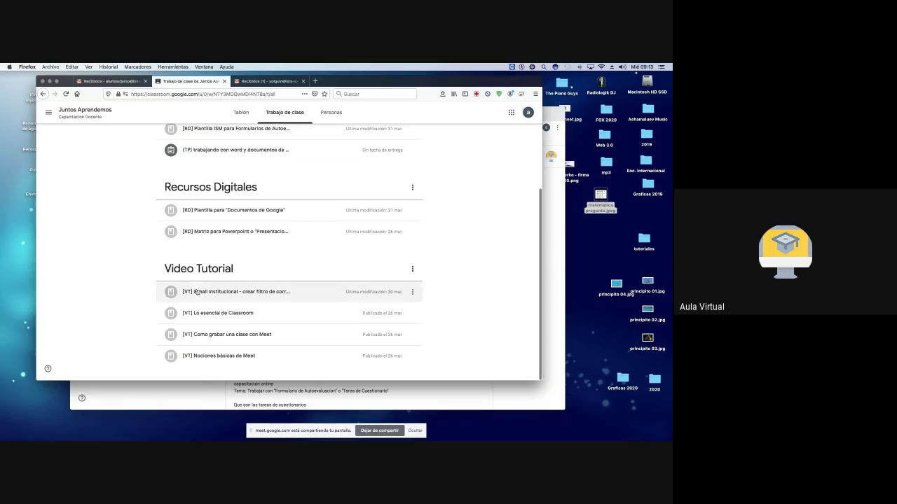
{"action": "scroll", "coordinate": [204, 278], "scroll_direction": "up", "scroll_amount": 3}
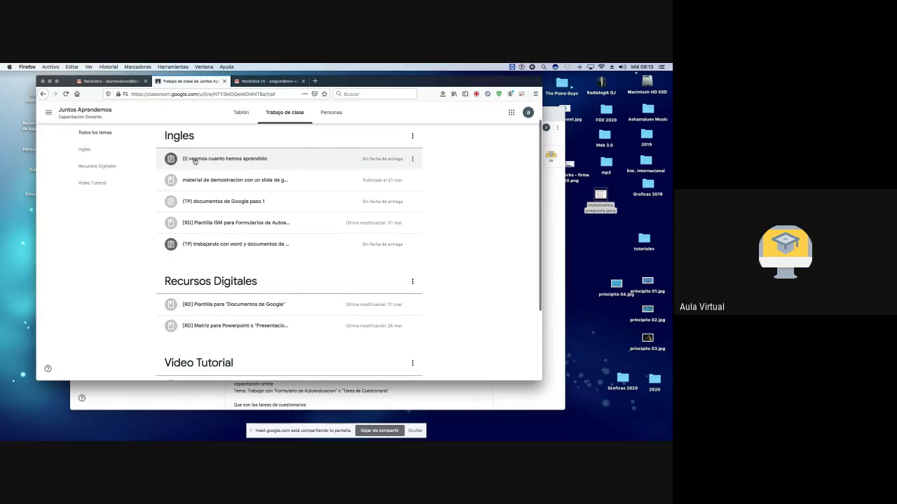
{"action": "scroll", "coordinate": [216, 172], "scroll_direction": "up", "scroll_amount": 1}
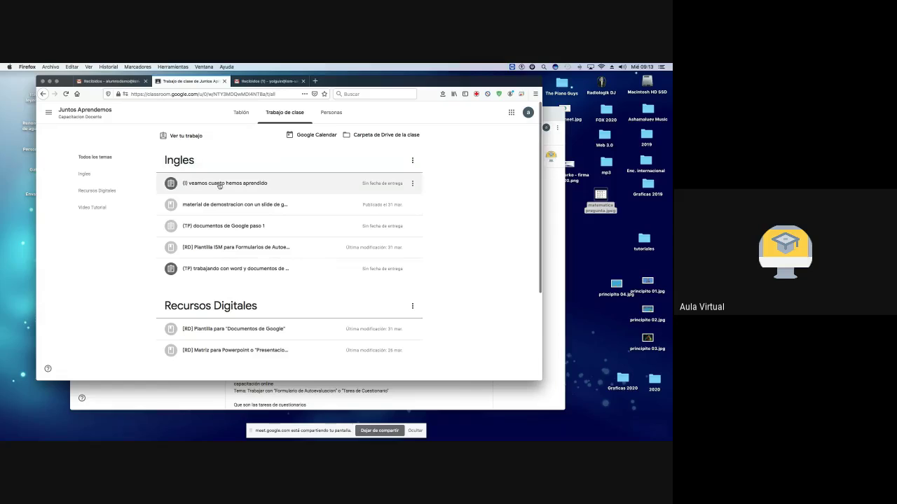
Step: Expand the quiz assignment in the Ingles list and open its Demo para Autoevaluación form
{"action": "left_click", "coordinate": [221, 183]}
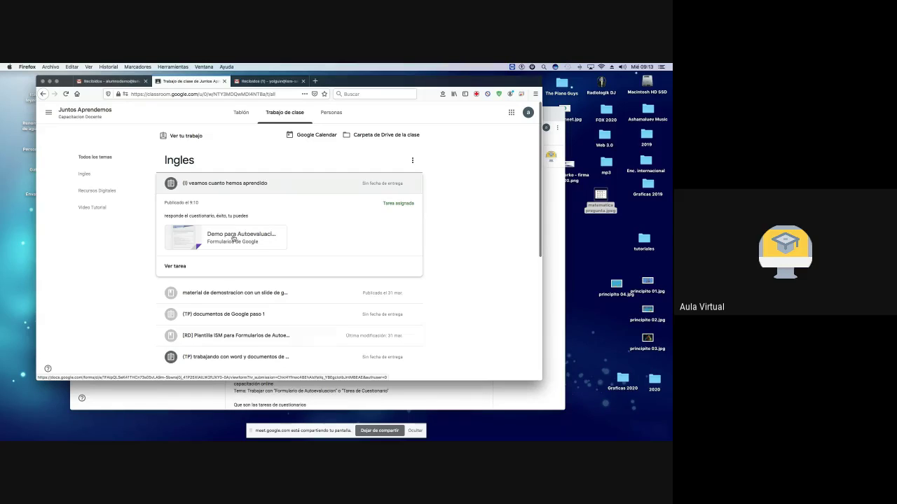
{"action": "left_click", "coordinate": [234, 238]}
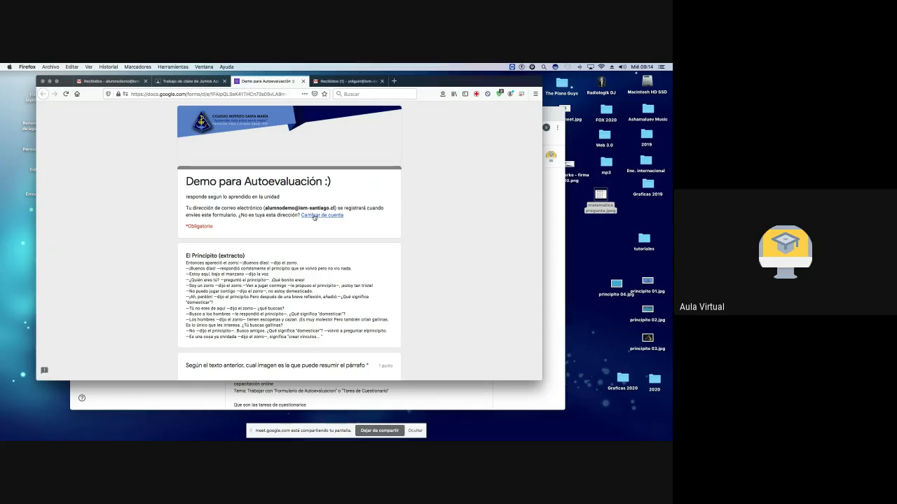
{"action": "left_click", "coordinate": [317, 216]}
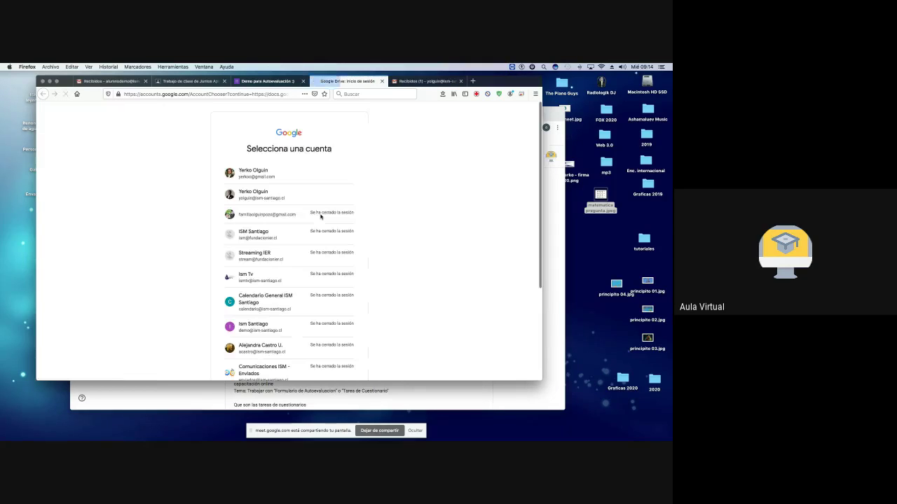
{"action": "scroll", "coordinate": [281, 259], "scroll_direction": "down", "scroll_amount": 5}
{"action": "scroll", "coordinate": [280, 260], "scroll_direction": "up", "scroll_amount": 5}
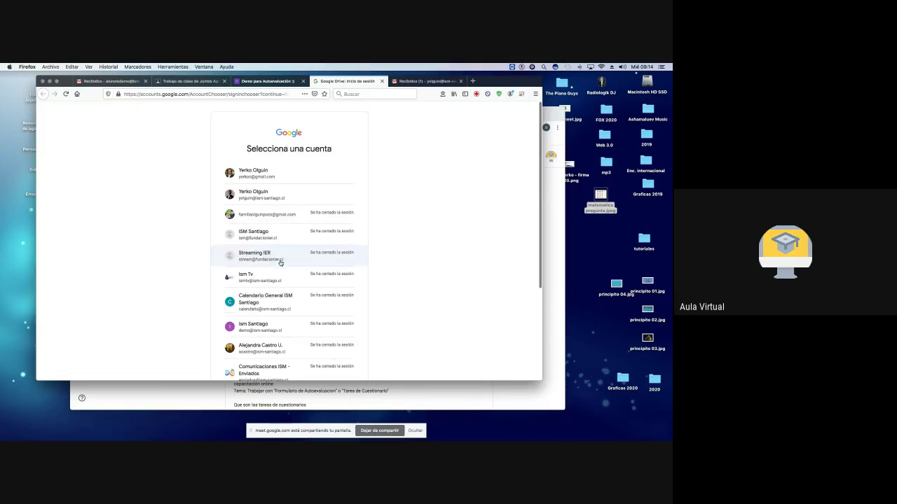
{"action": "scroll", "coordinate": [269, 315], "scroll_direction": "down", "scroll_amount": 4}
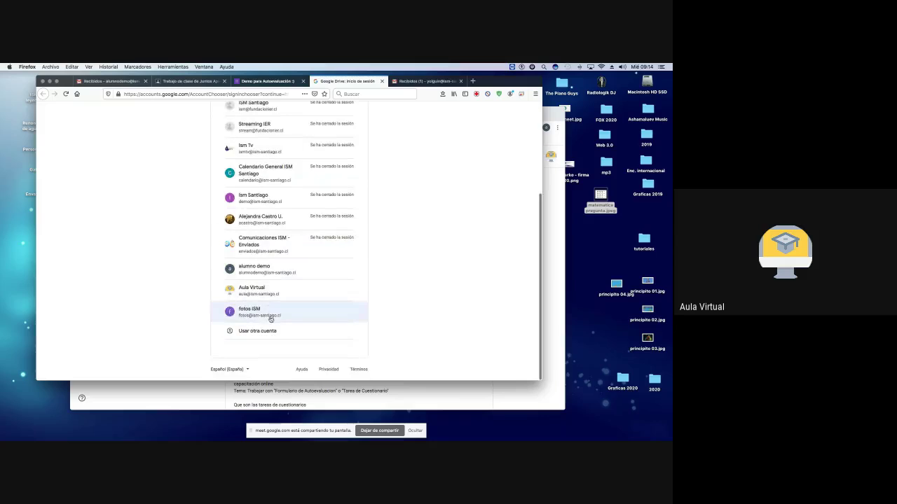
{"action": "left_click", "coordinate": [381, 82]}
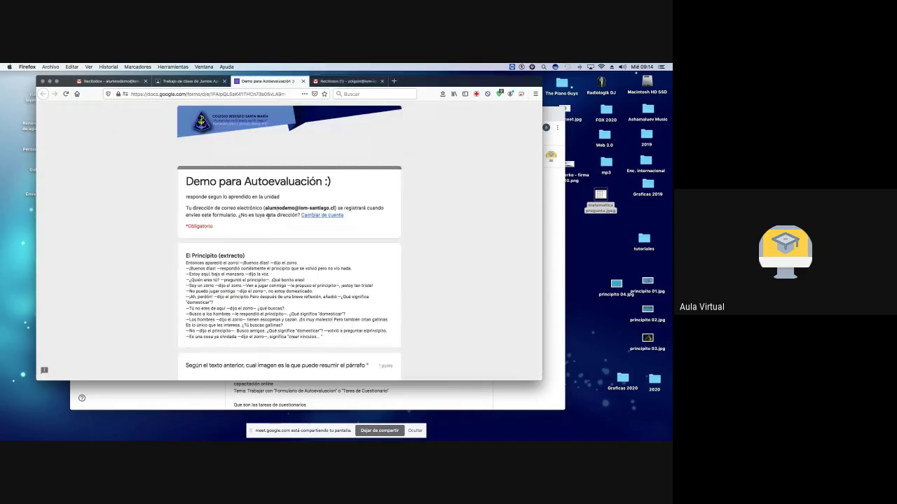
{"action": "scroll", "coordinate": [258, 229], "scroll_direction": "down", "scroll_amount": 5}
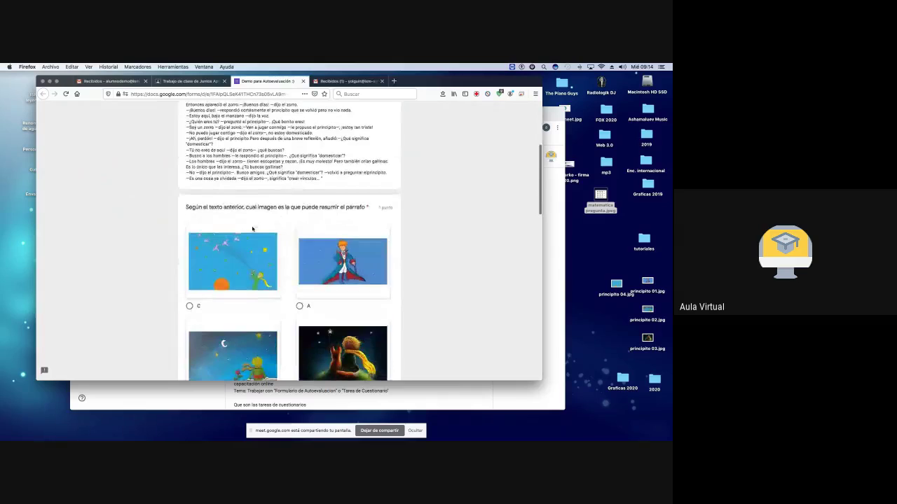
{"action": "scroll", "coordinate": [245, 227], "scroll_direction": "up", "scroll_amount": 4}
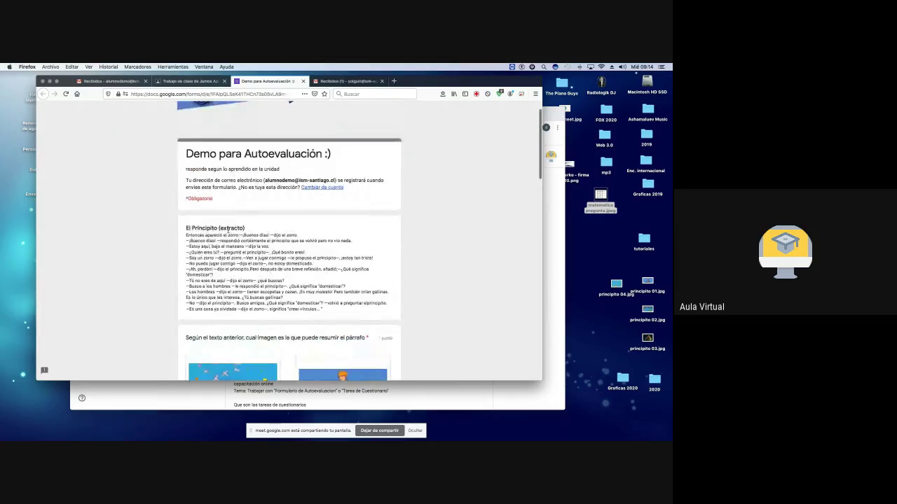
{"action": "scroll", "coordinate": [229, 231], "scroll_direction": "down", "scroll_amount": 1}
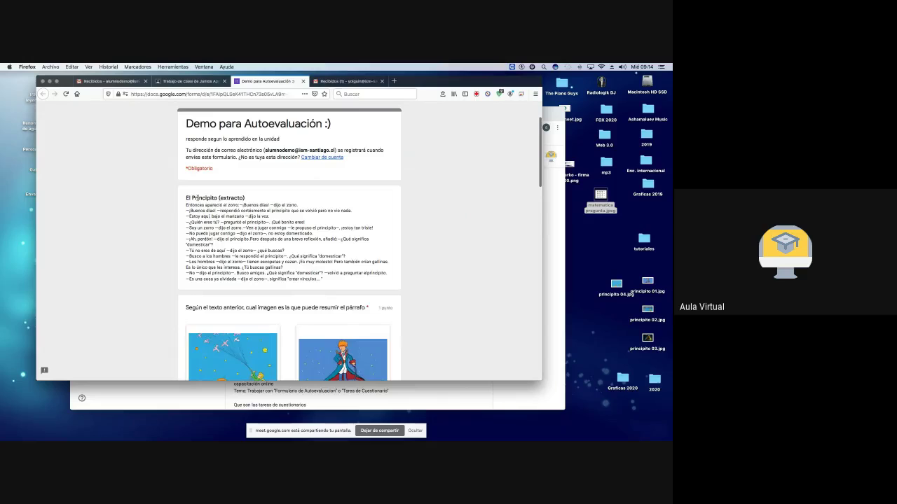
{"action": "left_click_drag", "start_coordinate": [208, 226], "coordinate": [216, 262]}
{"action": "scroll", "coordinate": [220, 265], "scroll_direction": "down", "scroll_amount": 3}
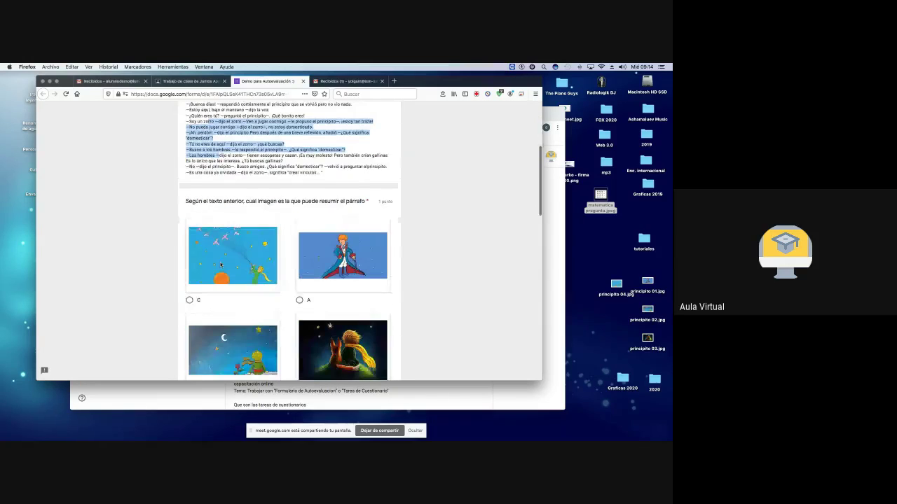
{"action": "scroll", "coordinate": [260, 224], "scroll_direction": "down", "scroll_amount": 2}
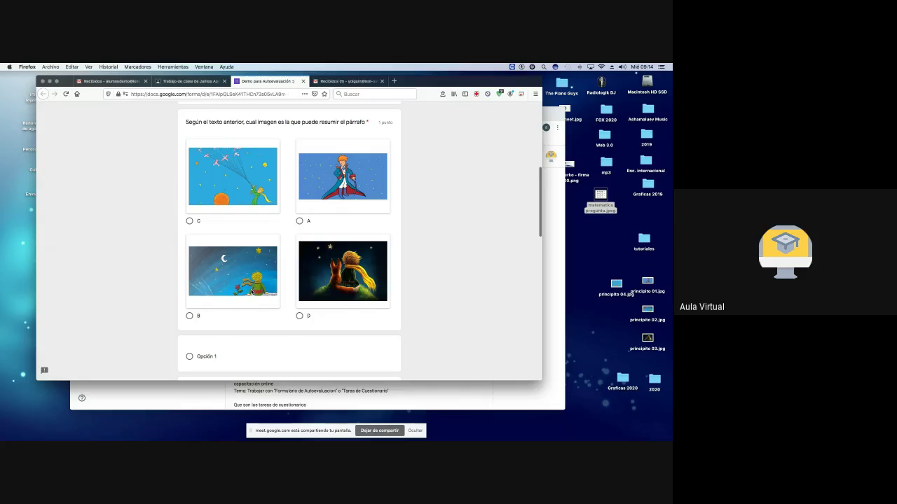
Step: Answer image B and 15 on the picture questions, then play the embedded video
{"action": "left_click", "coordinate": [190, 316]}
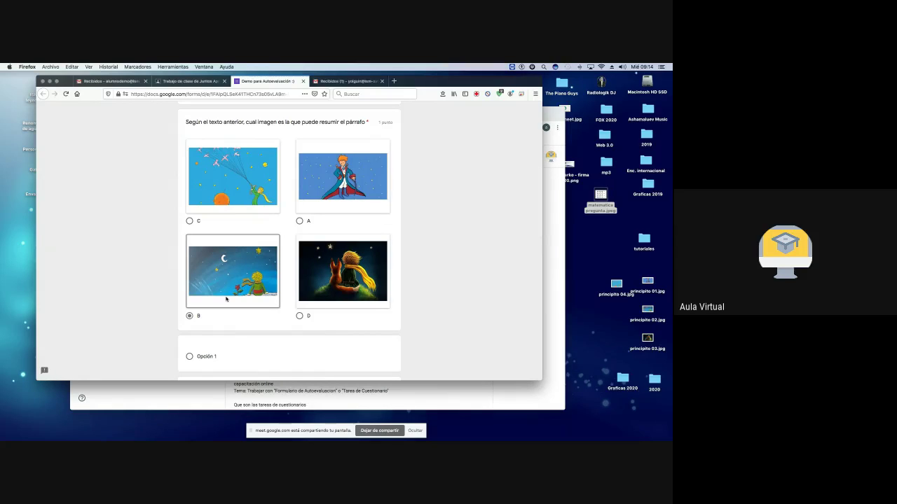
{"action": "scroll", "coordinate": [226, 299], "scroll_direction": "down", "scroll_amount": 5}
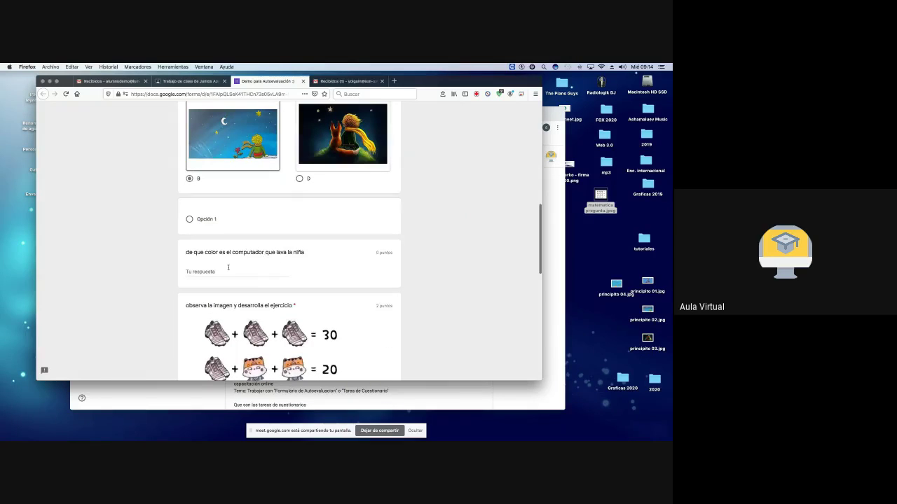
{"action": "scroll", "coordinate": [245, 267], "scroll_direction": "down", "scroll_amount": 1}
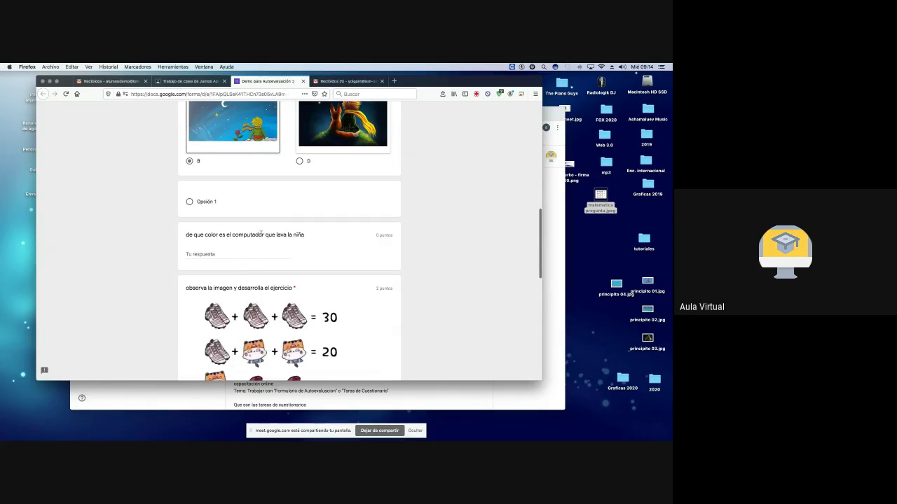
{"action": "scroll", "coordinate": [249, 264], "scroll_direction": "down", "scroll_amount": 6}
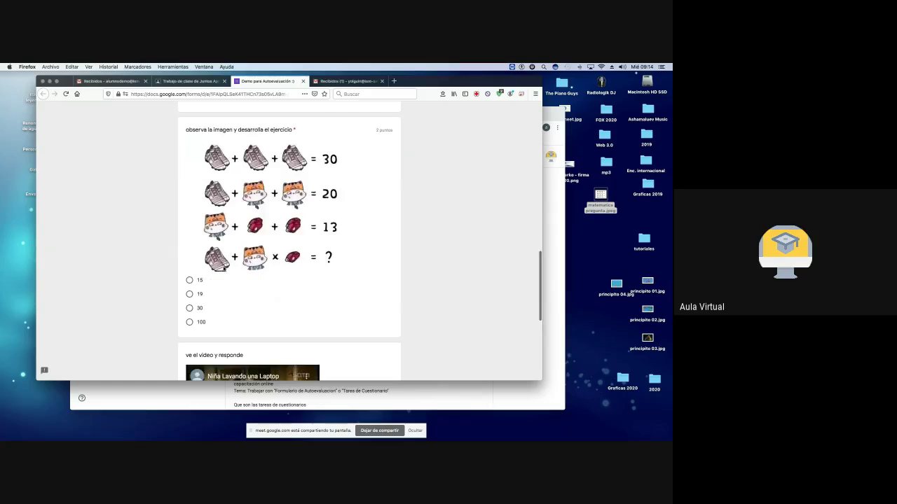
{"action": "left_click", "coordinate": [190, 281]}
{"action": "scroll", "coordinate": [270, 287], "scroll_direction": "down", "scroll_amount": 5}
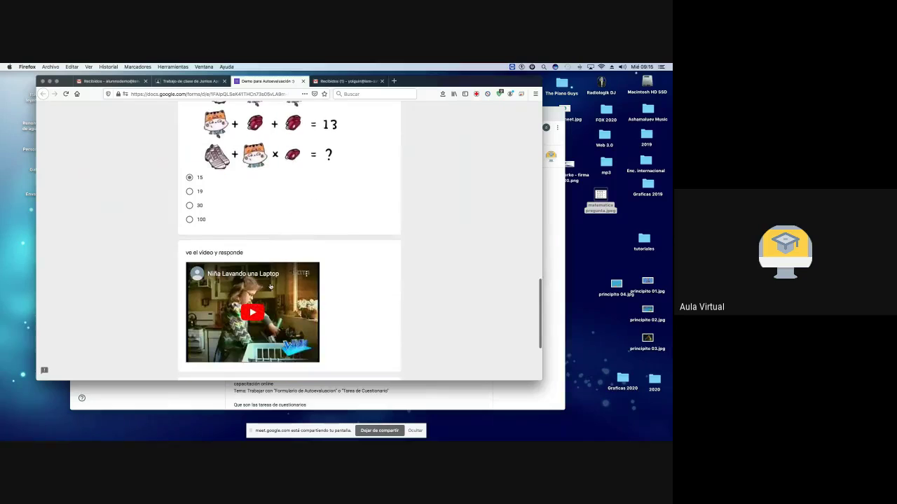
{"action": "left_click", "coordinate": [253, 267]}
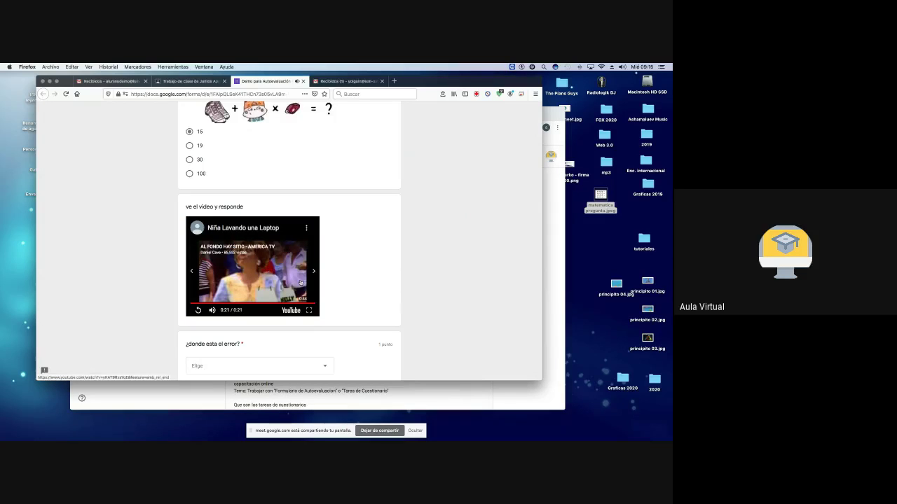
Step: Pick 'la niña no utiliza un lavaloza de secado rapido', submit the quiz, and return to Classroom
{"action": "scroll", "coordinate": [332, 270], "scroll_direction": "down", "scroll_amount": 3}
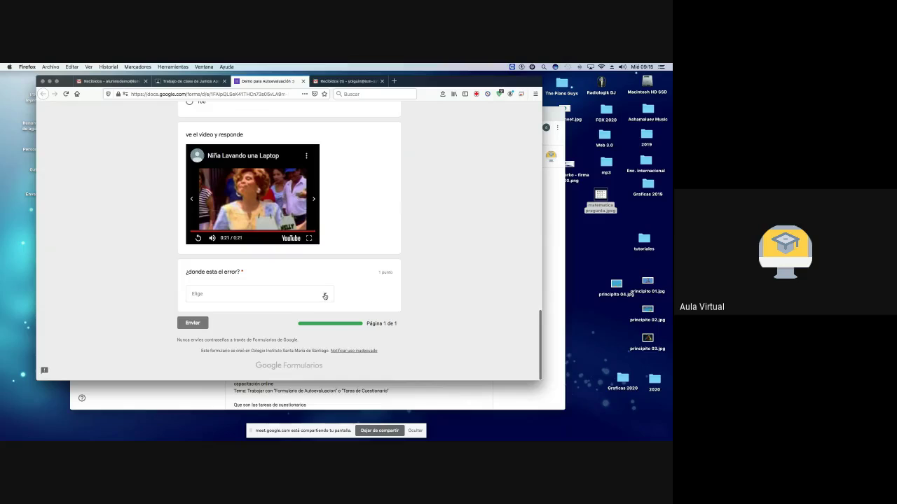
{"action": "left_click", "coordinate": [325, 297]}
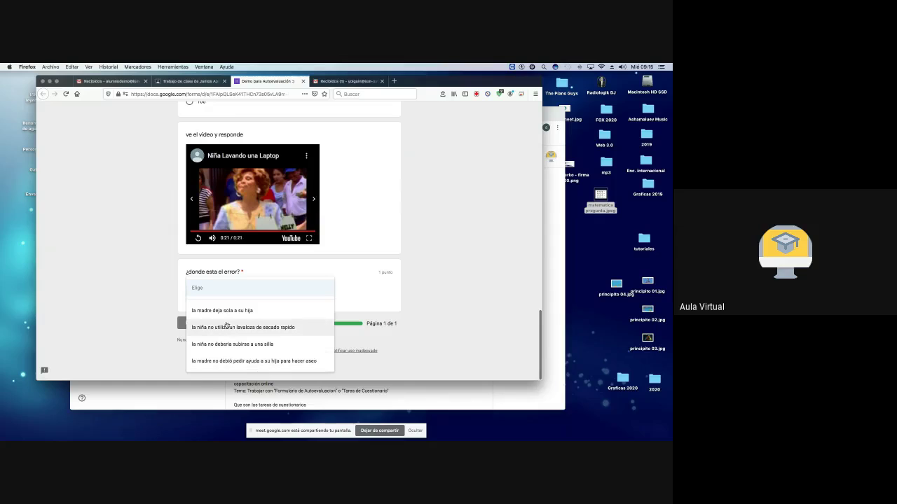
{"action": "left_click", "coordinate": [247, 328]}
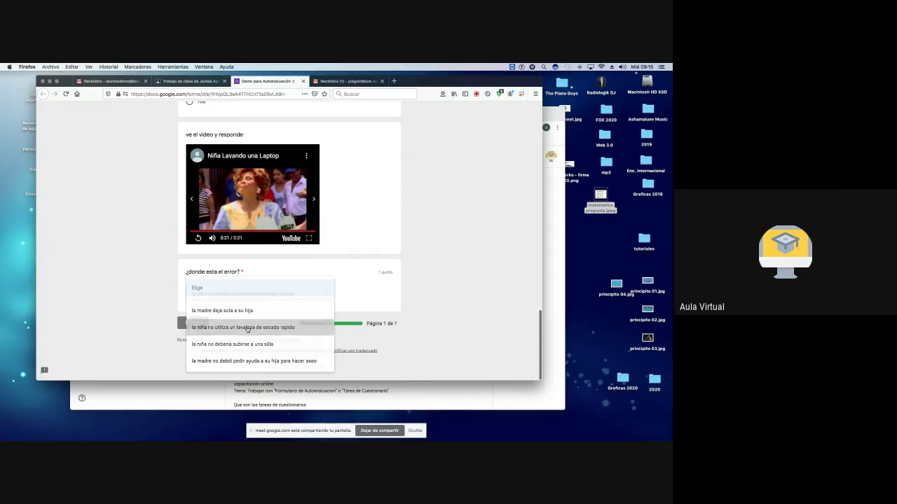
{"action": "left_click", "coordinate": [194, 324]}
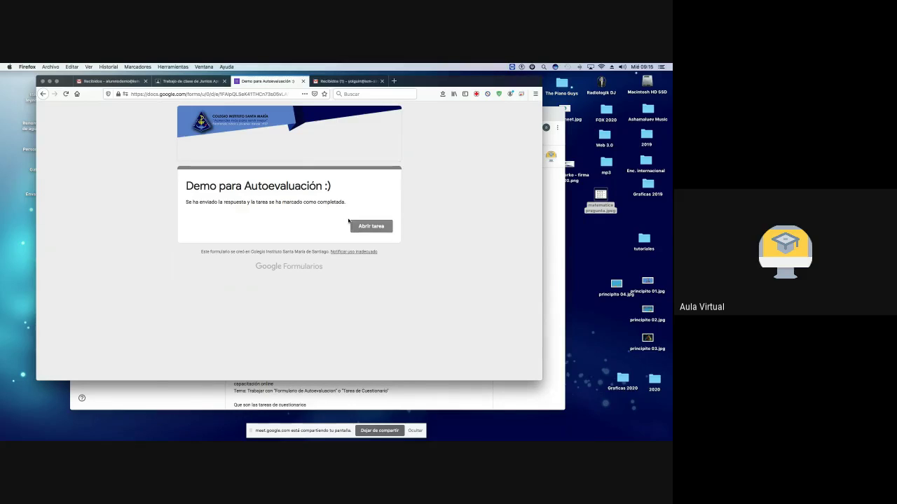
{"action": "left_click", "coordinate": [368, 226]}
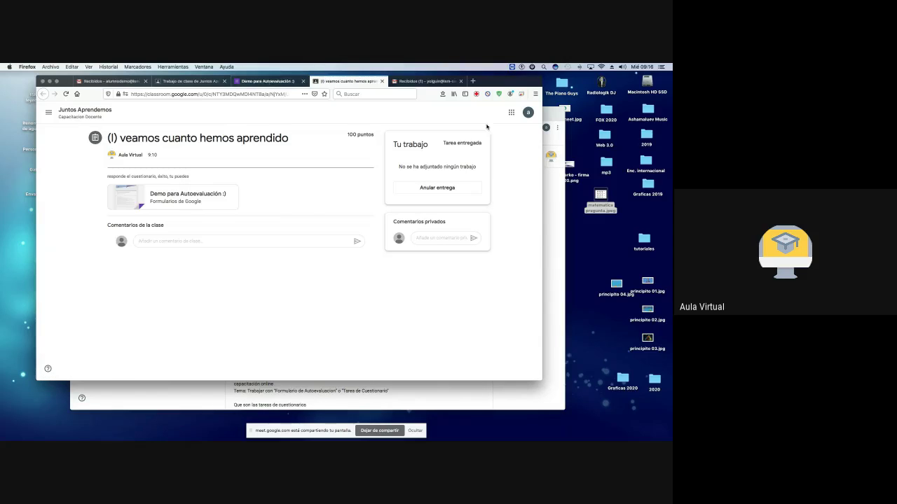
{"action": "left_click", "coordinate": [549, 116]}
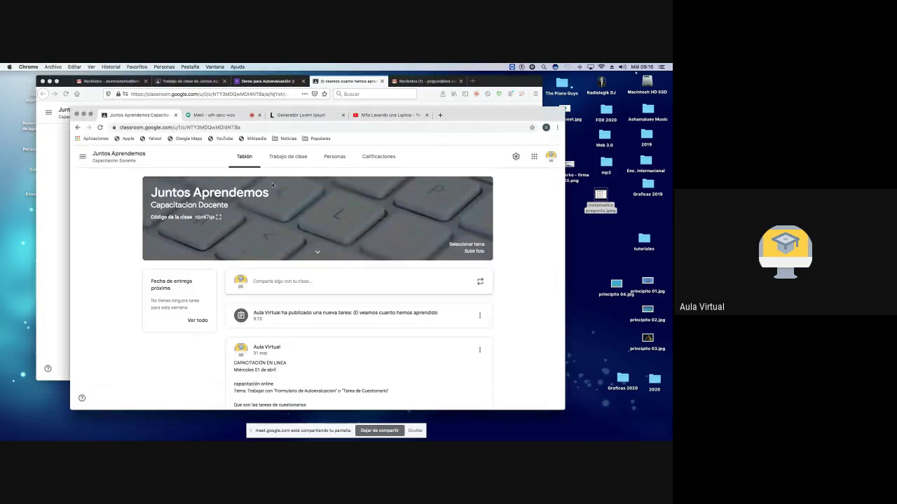
Step: Open the quiz assignment's student work from Trabajo de clase
{"action": "left_click", "coordinate": [283, 160]}
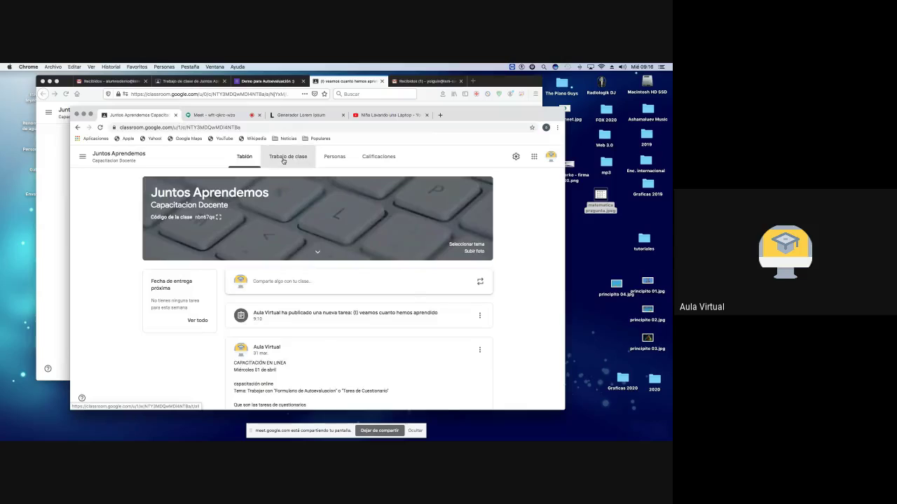
{"action": "left_click", "coordinate": [283, 233]}
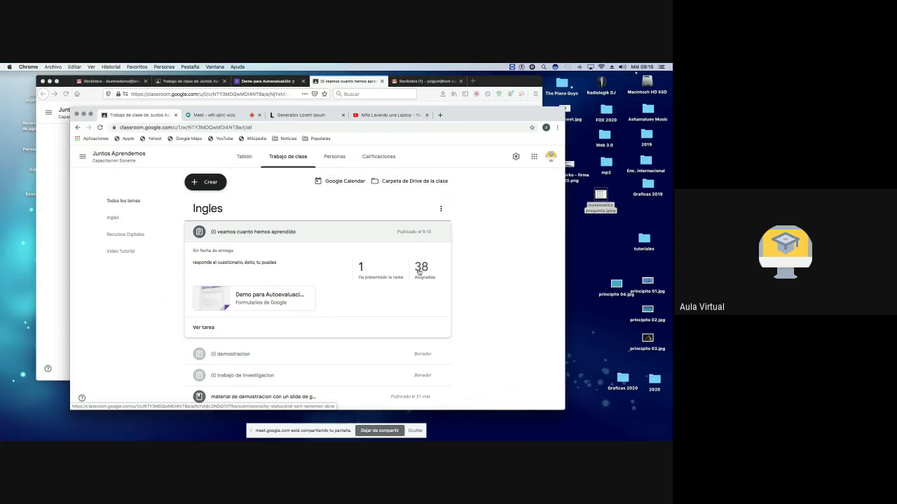
{"action": "left_click", "coordinate": [204, 328]}
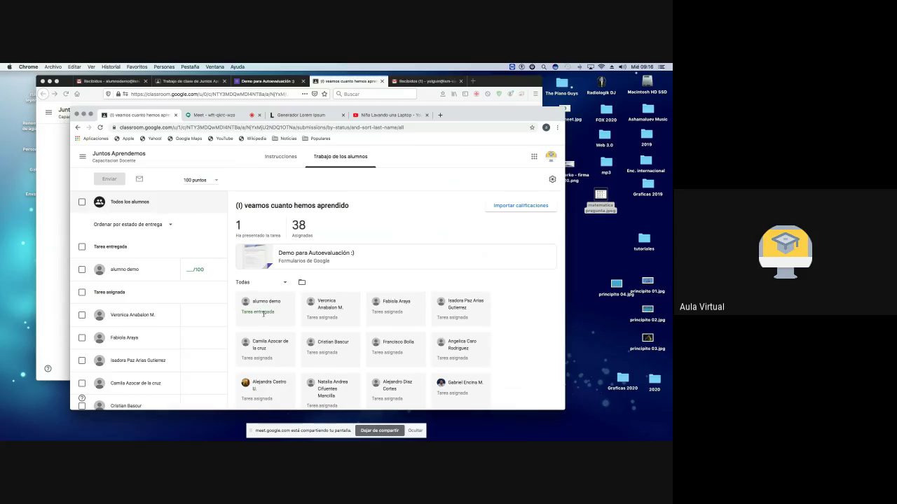
Step: Preview the attached quiz form, then close the extra form tabs to return to student work
{"action": "left_click", "coordinate": [309, 258]}
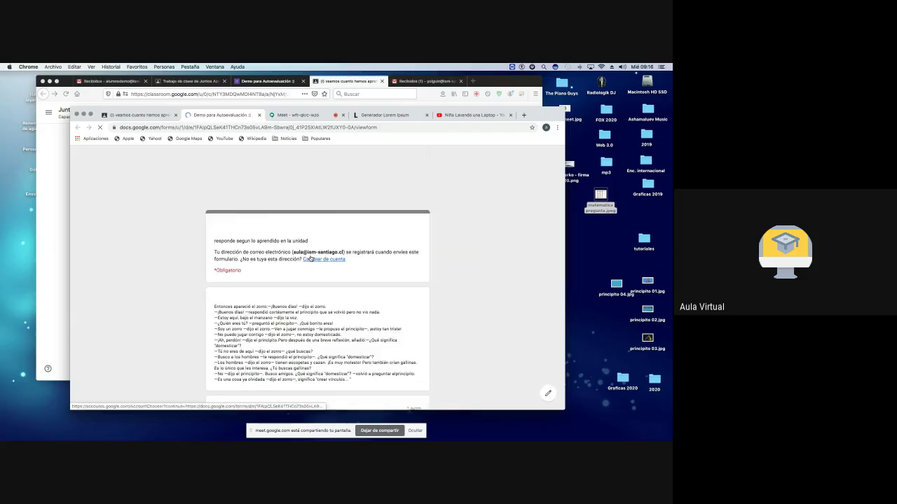
{"action": "scroll", "coordinate": [309, 258], "scroll_direction": "down", "scroll_amount": 10}
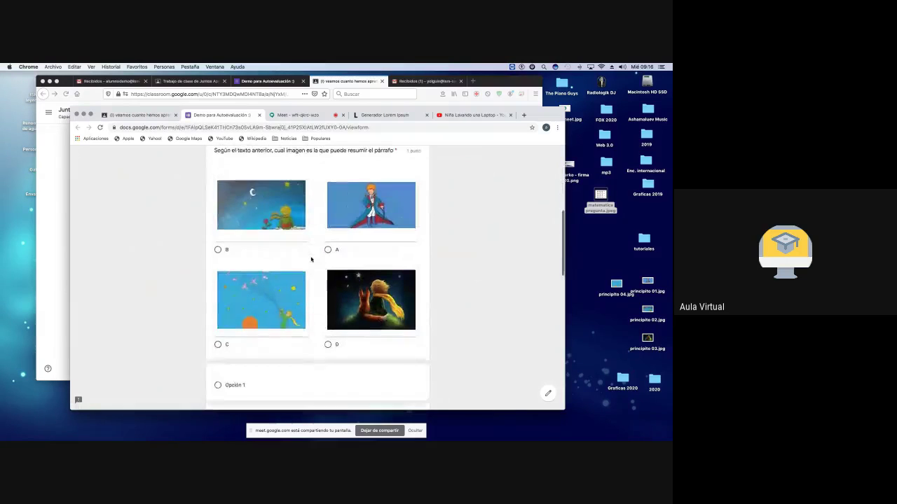
{"action": "scroll", "coordinate": [311, 260], "scroll_direction": "down", "scroll_amount": 3}
{"action": "scroll", "coordinate": [311, 260], "scroll_direction": "down", "scroll_amount": 5}
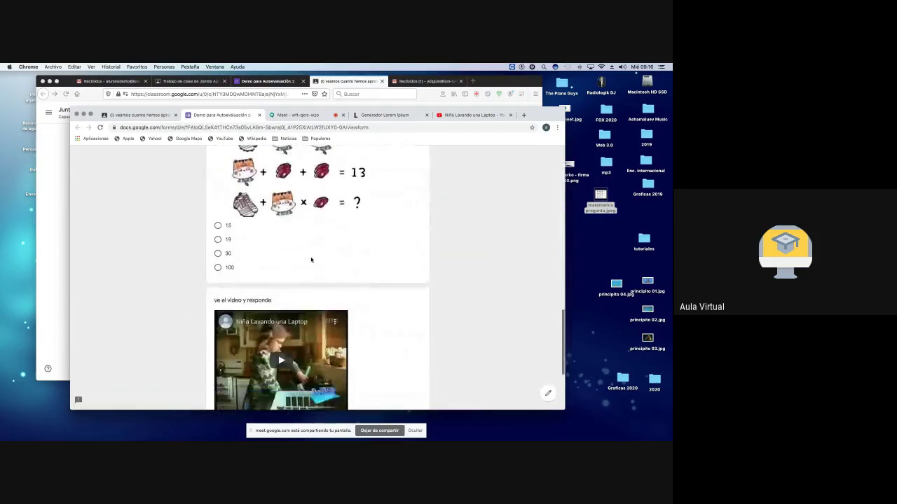
{"action": "scroll", "coordinate": [311, 260], "scroll_direction": "up", "scroll_amount": 10}
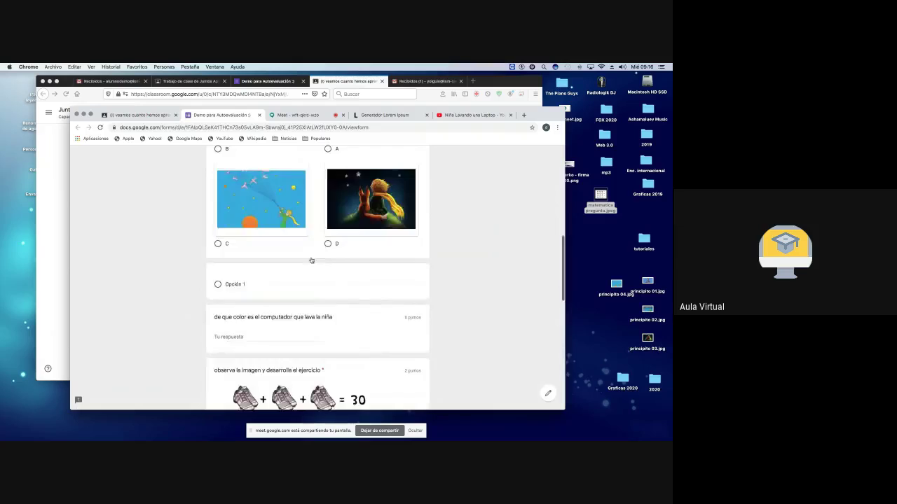
{"action": "left_click", "coordinate": [260, 115]}
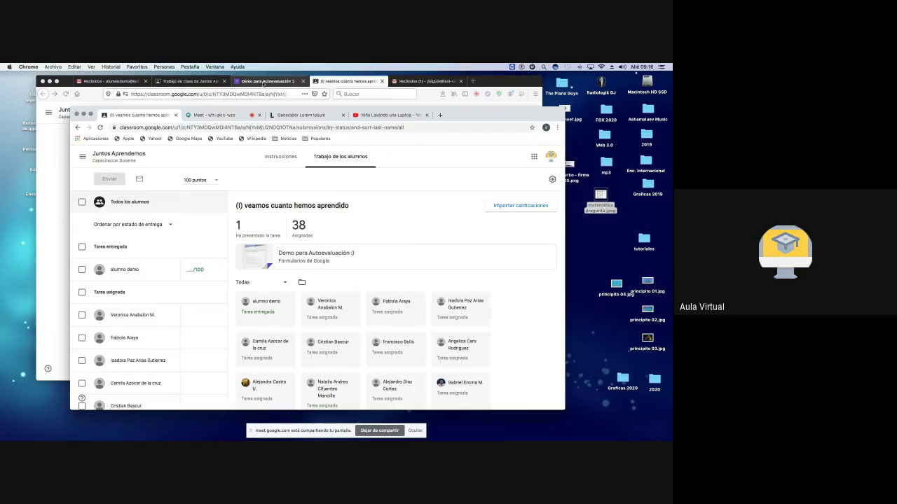
{"action": "left_click", "coordinate": [267, 81]}
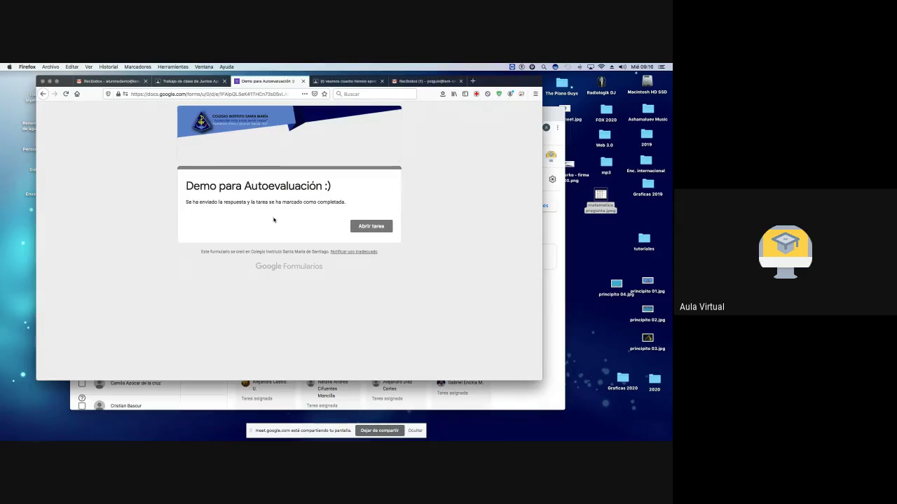
{"action": "left_click", "coordinate": [302, 81]}
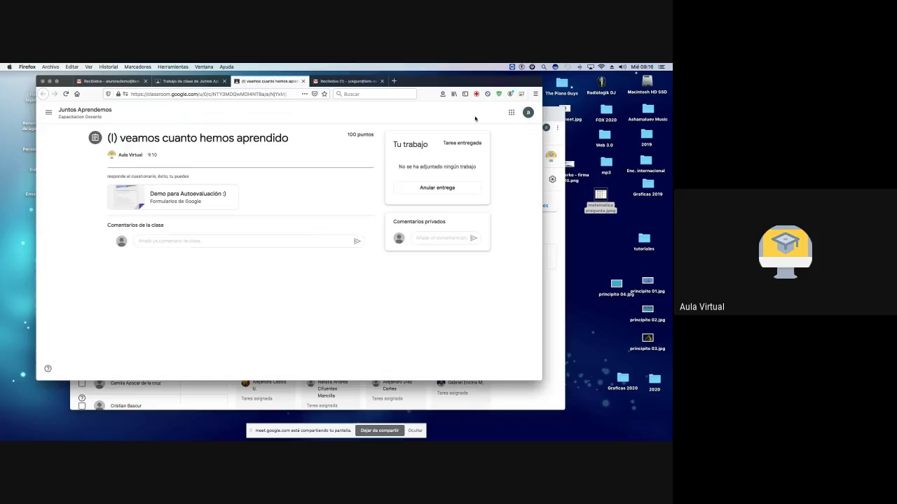
{"action": "left_click", "coordinate": [547, 119]}
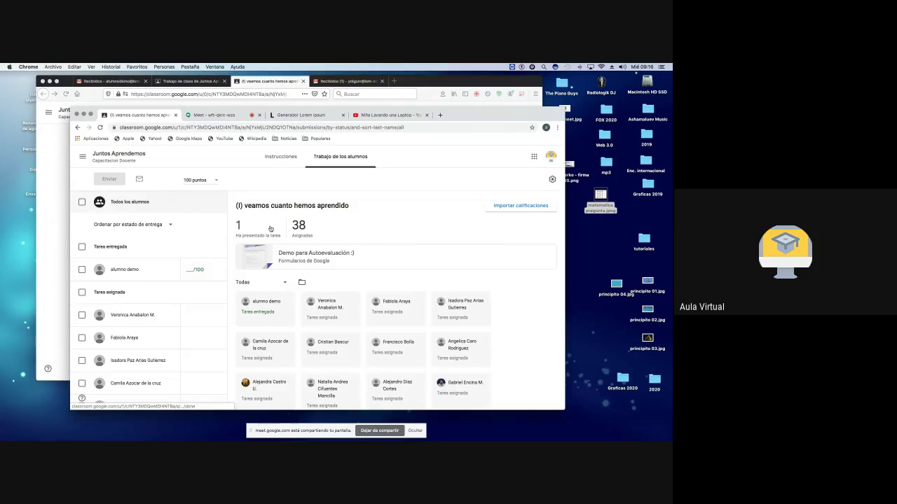
Step: Edit the quiz assignment from the class stream and open its attached form in the editor
{"action": "left_click", "coordinate": [110, 156]}
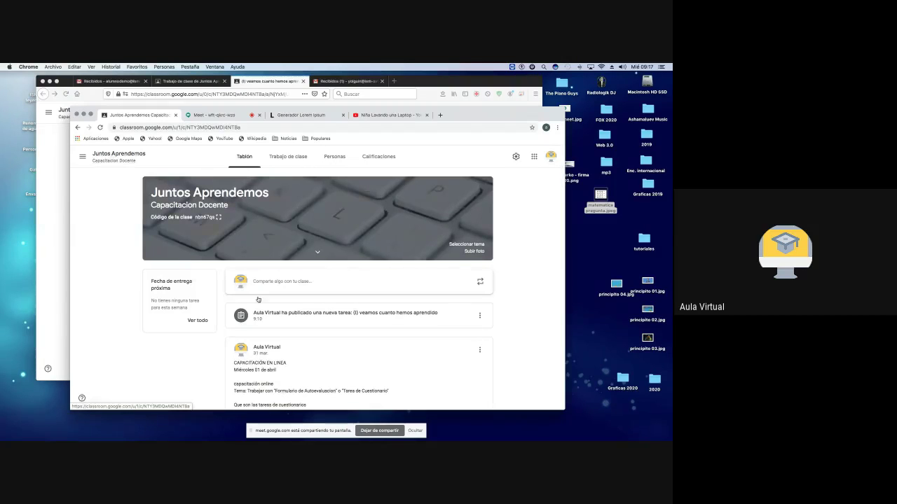
{"action": "left_click", "coordinate": [479, 316]}
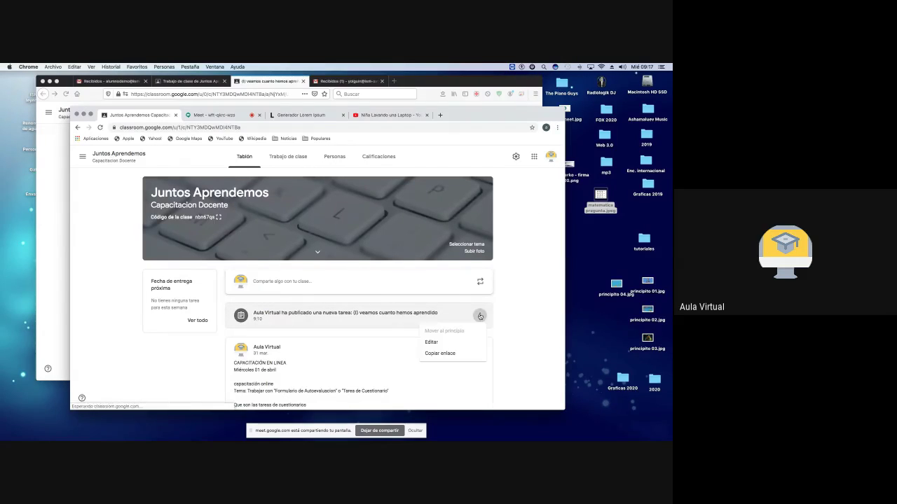
{"action": "left_click", "coordinate": [439, 343]}
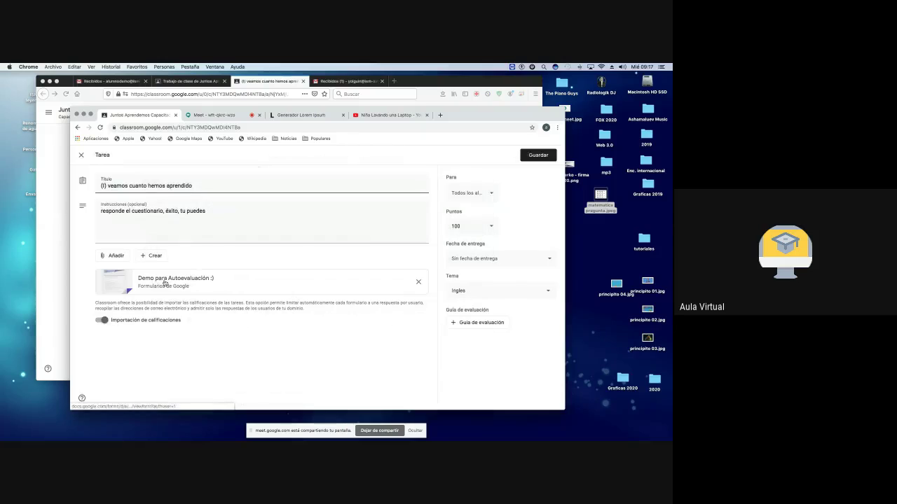
{"action": "left_click", "coordinate": [165, 283]}
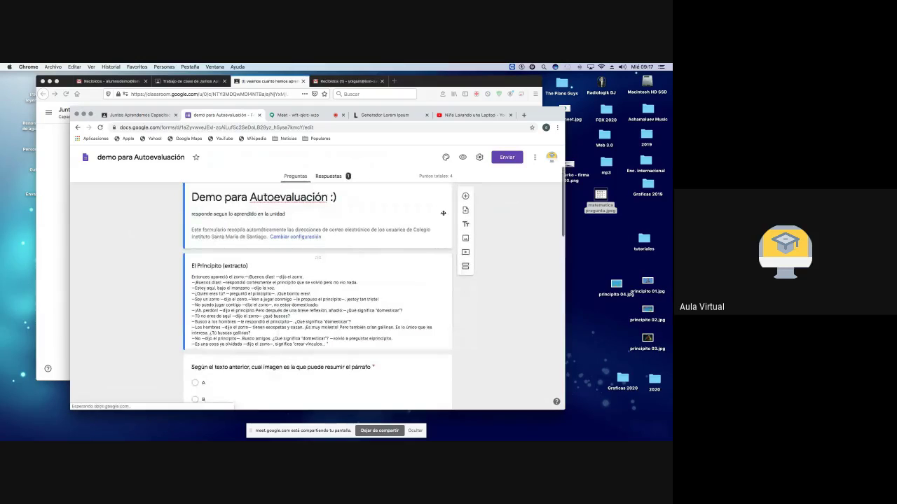
Step: Set Cuestionarios grade release to 'Justo después de cada entrega' and save the settings
{"action": "left_click", "coordinate": [479, 157]}
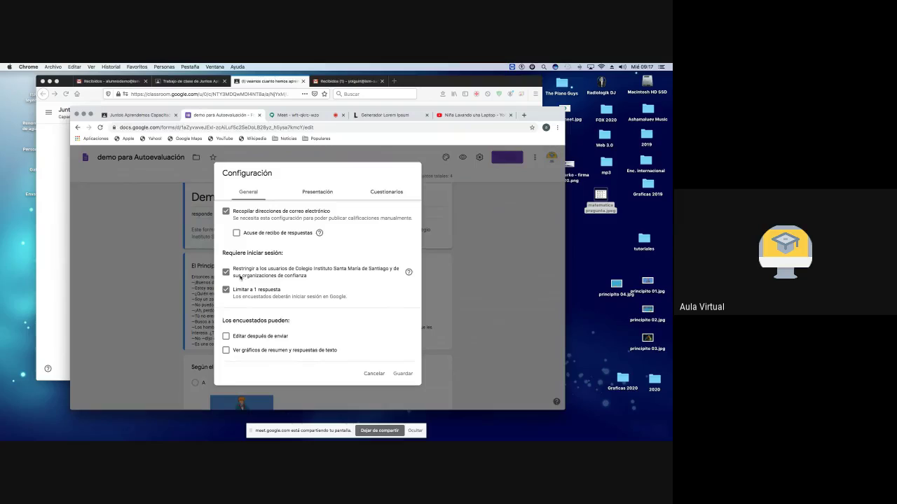
{"action": "scroll", "coordinate": [245, 331], "scroll_direction": "down", "scroll_amount": 1}
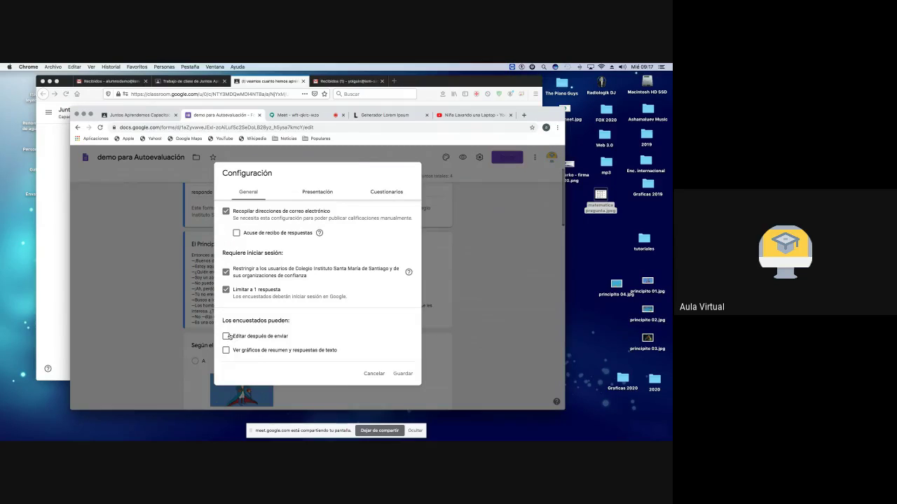
{"action": "left_click", "coordinate": [319, 193]}
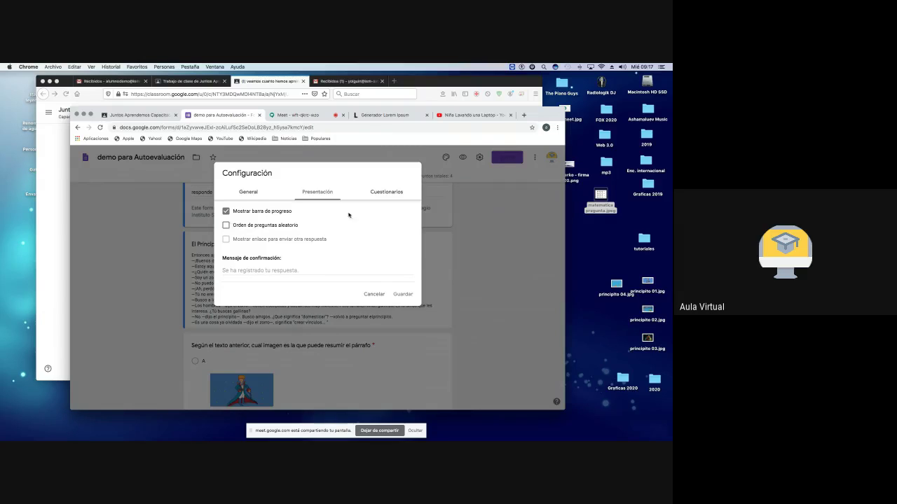
{"action": "left_click", "coordinate": [386, 192]}
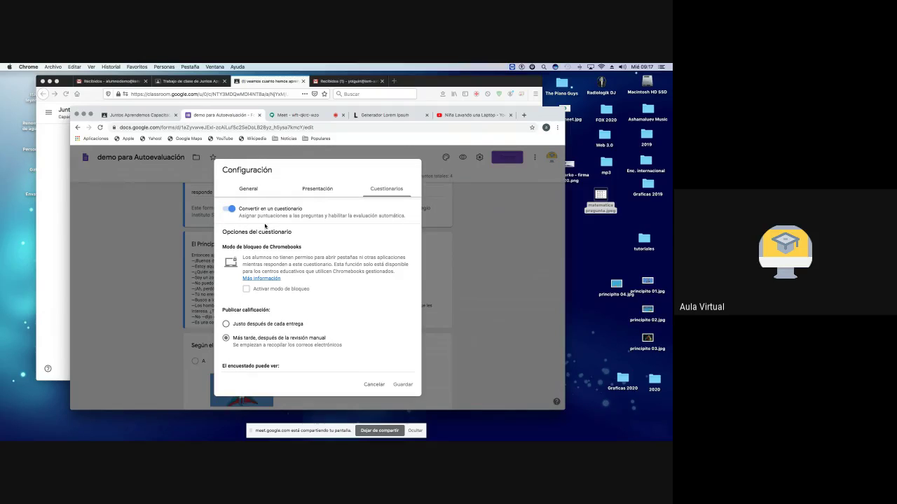
{"action": "scroll", "coordinate": [256, 323], "scroll_direction": "down", "scroll_amount": 2}
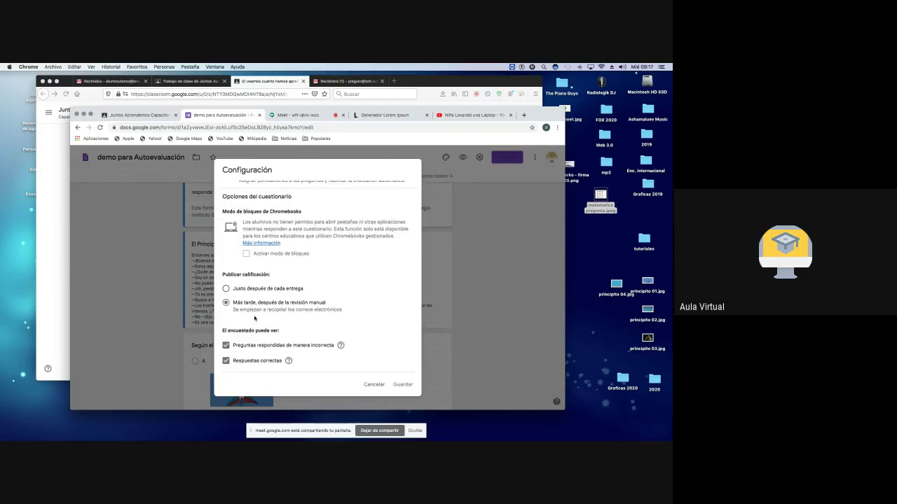
{"action": "scroll", "coordinate": [243, 286], "scroll_direction": "down", "scroll_amount": 2}
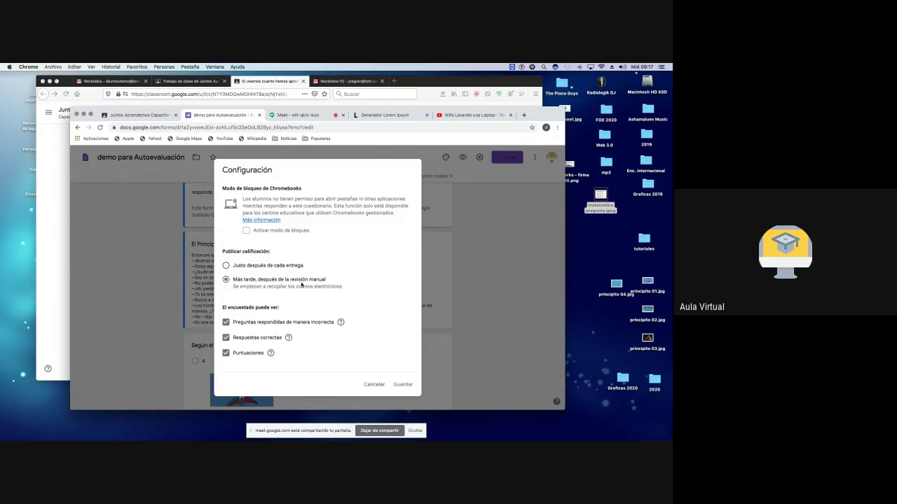
{"action": "left_click", "coordinate": [226, 266]}
{"action": "left_click", "coordinate": [403, 385]}
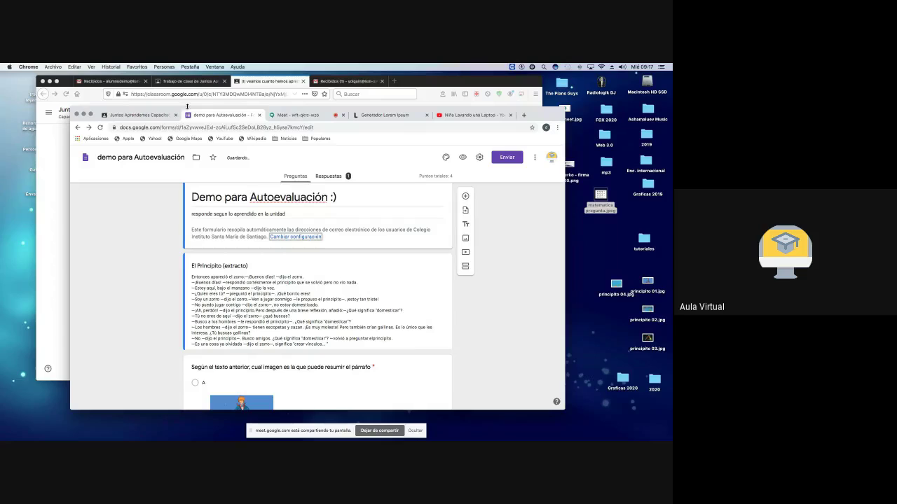
Step: Review the form's Cuestionarios settings, cancel without changes, and close the Classroom assignment editor
{"action": "left_click", "coordinate": [147, 117]}
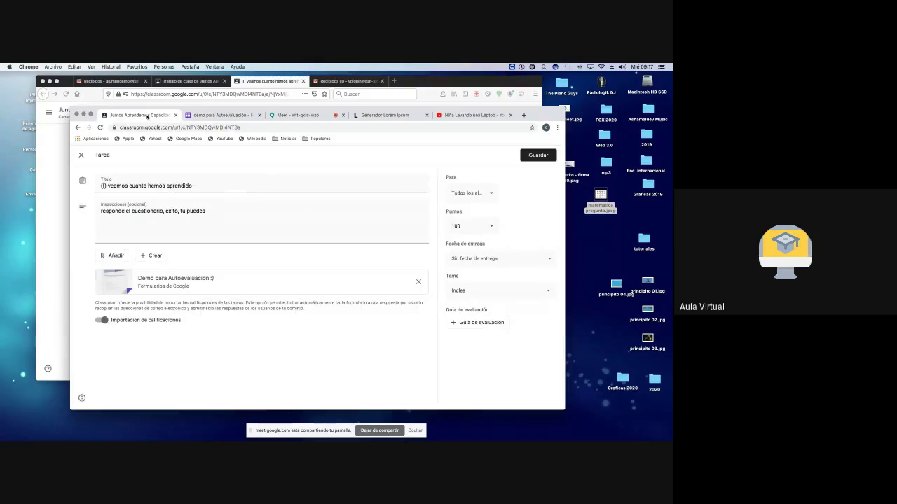
{"action": "left_click", "coordinate": [233, 114]}
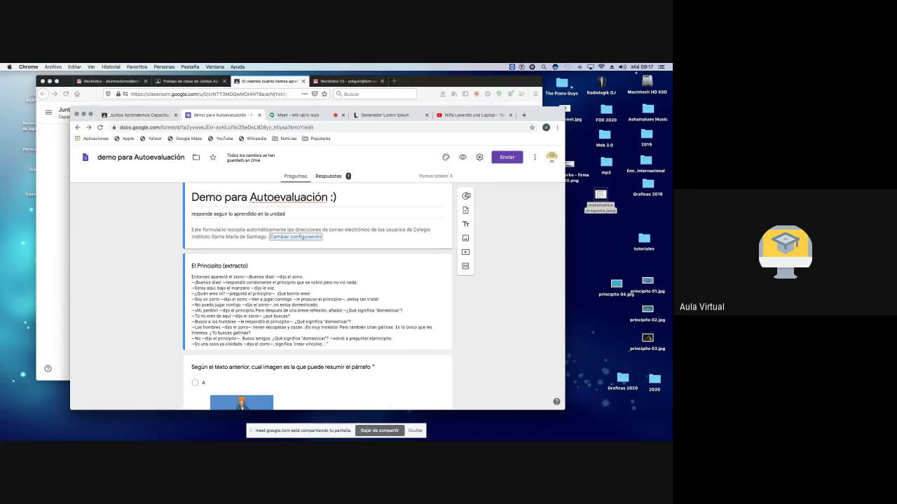
{"action": "left_click", "coordinate": [480, 158]}
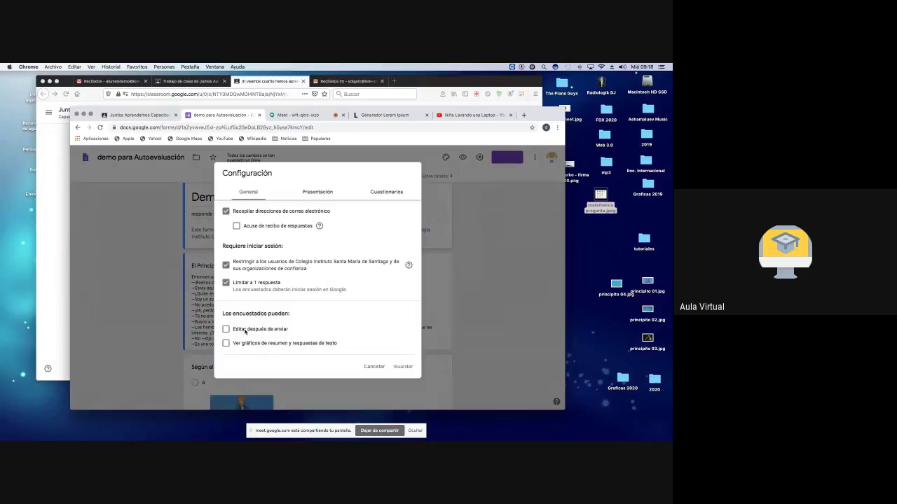
{"action": "left_click", "coordinate": [385, 193]}
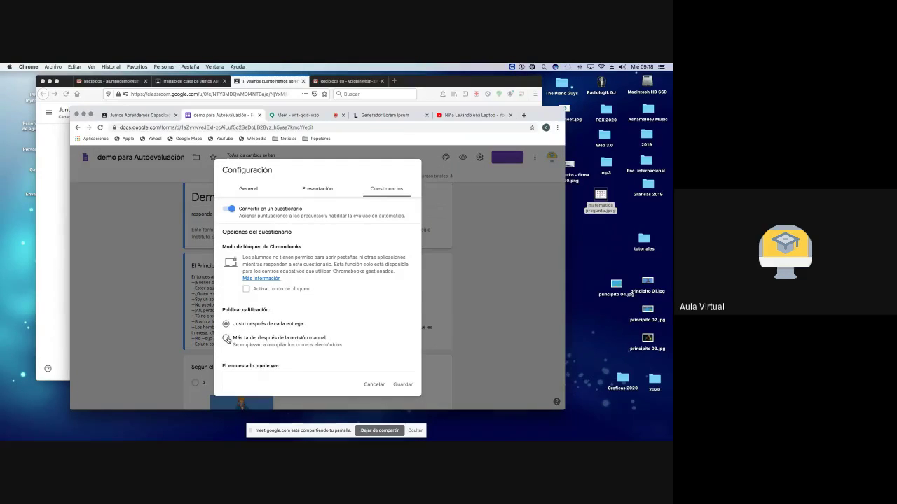
{"action": "left_click", "coordinate": [376, 384]}
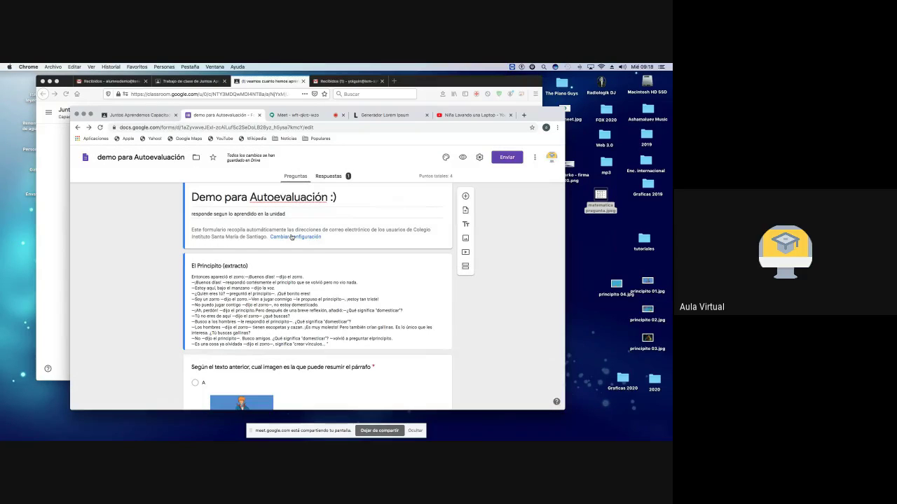
{"action": "left_click", "coordinate": [138, 115]}
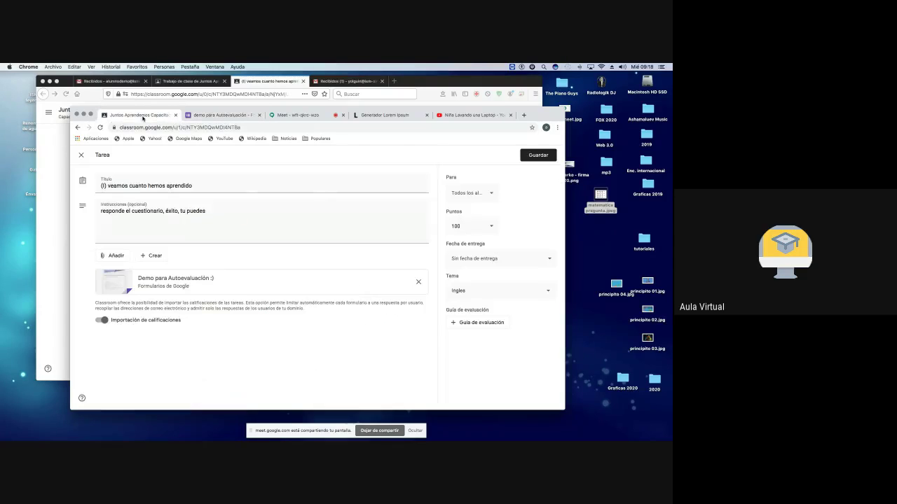
{"action": "left_click", "coordinate": [81, 156]}
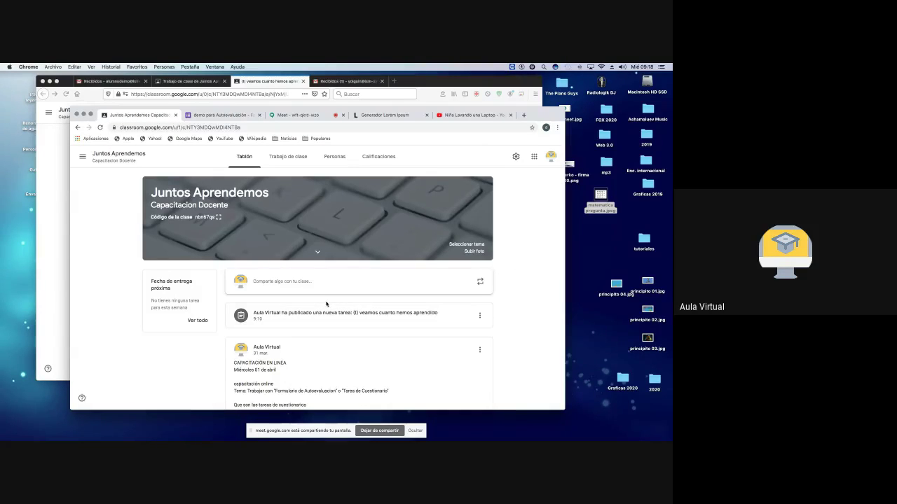
Step: Open the quiz's handed-in student work, preview the attached Demo para Autoevaluación form, then close it
{"action": "left_click", "coordinate": [295, 166]}
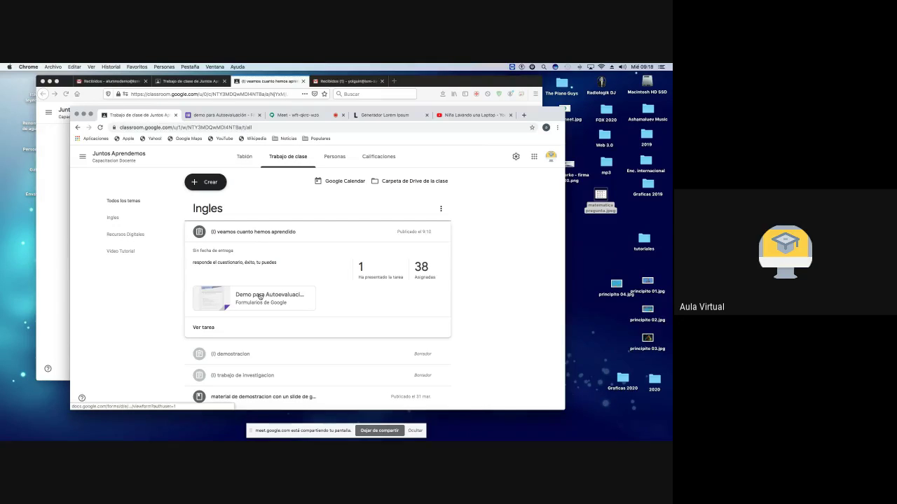
{"action": "left_click", "coordinate": [362, 269]}
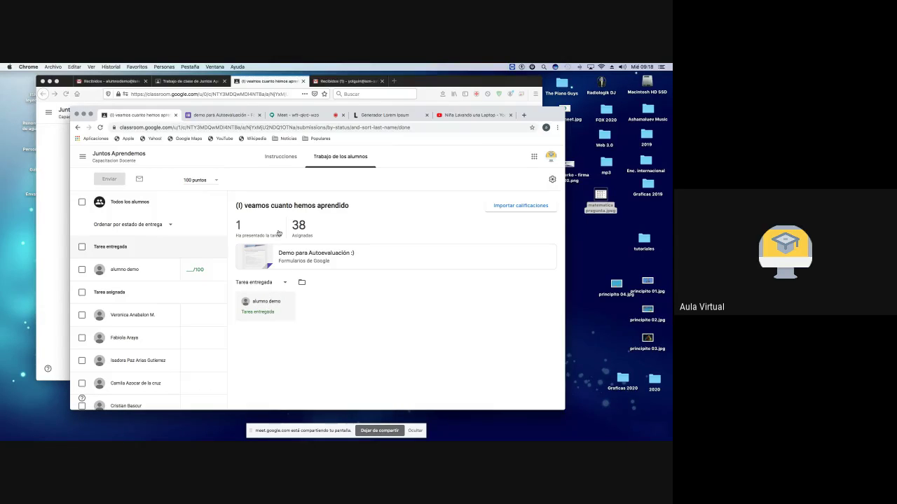
{"action": "left_click", "coordinate": [257, 251]}
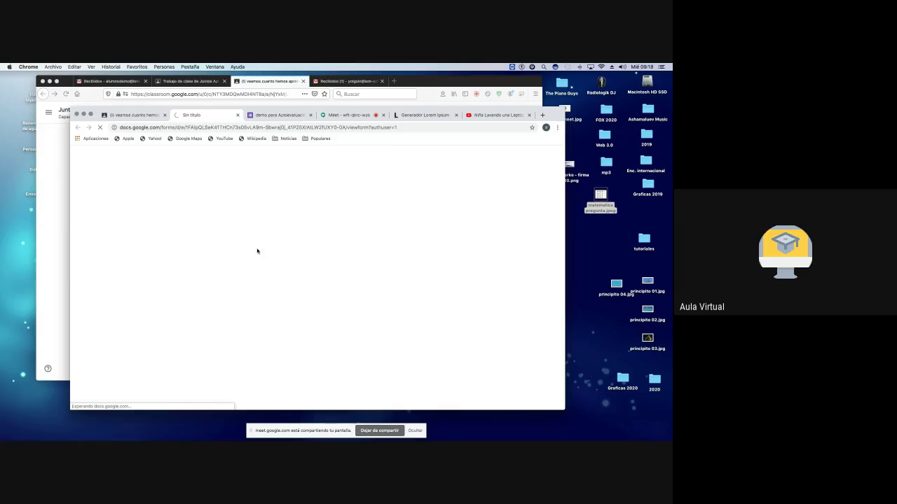
{"action": "scroll", "coordinate": [257, 251], "scroll_direction": "down", "scroll_amount": 10}
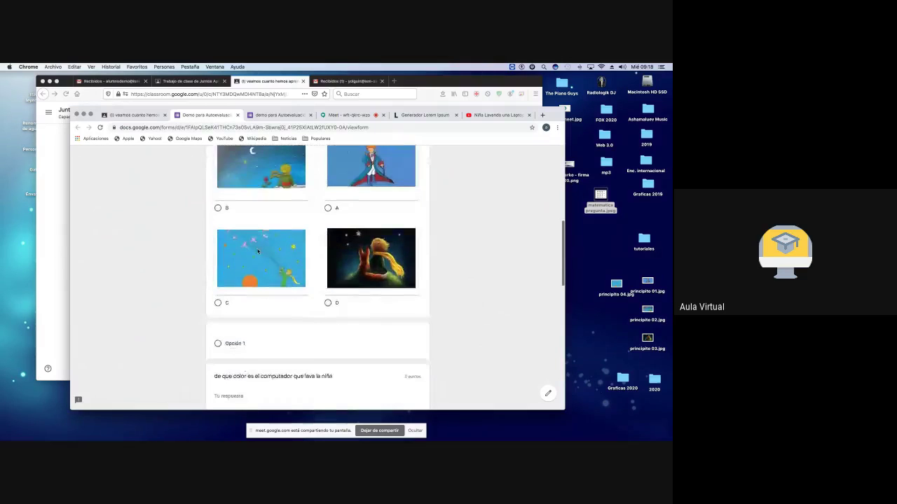
{"action": "scroll", "coordinate": [257, 251], "scroll_direction": "down", "scroll_amount": 5}
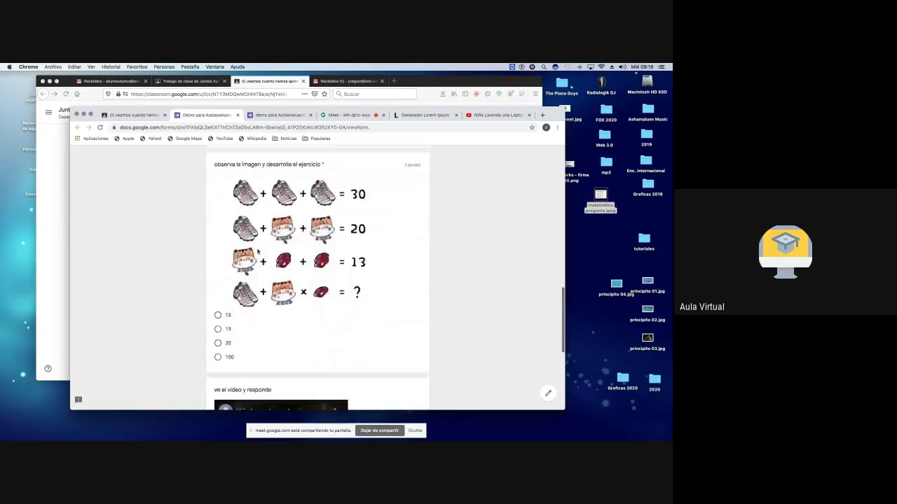
{"action": "scroll", "coordinate": [257, 251], "scroll_direction": "down", "scroll_amount": 5}
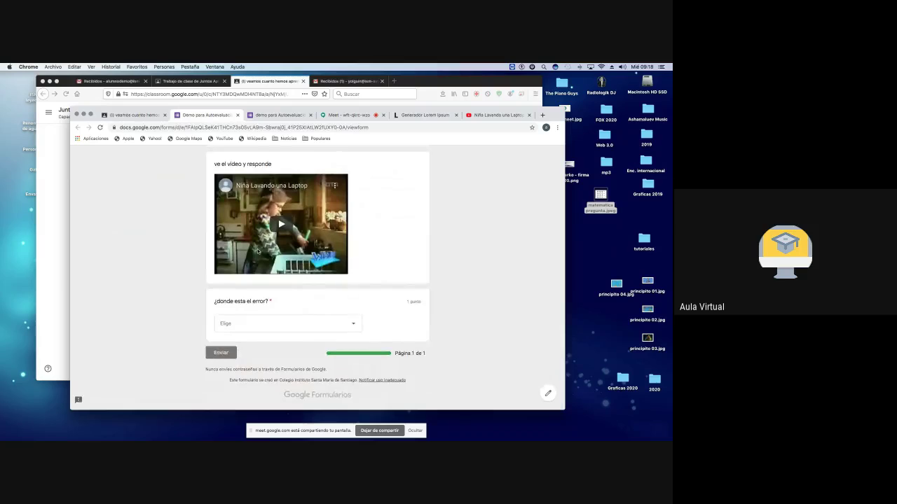
{"action": "scroll", "coordinate": [257, 251], "scroll_direction": "up", "scroll_amount": 20}
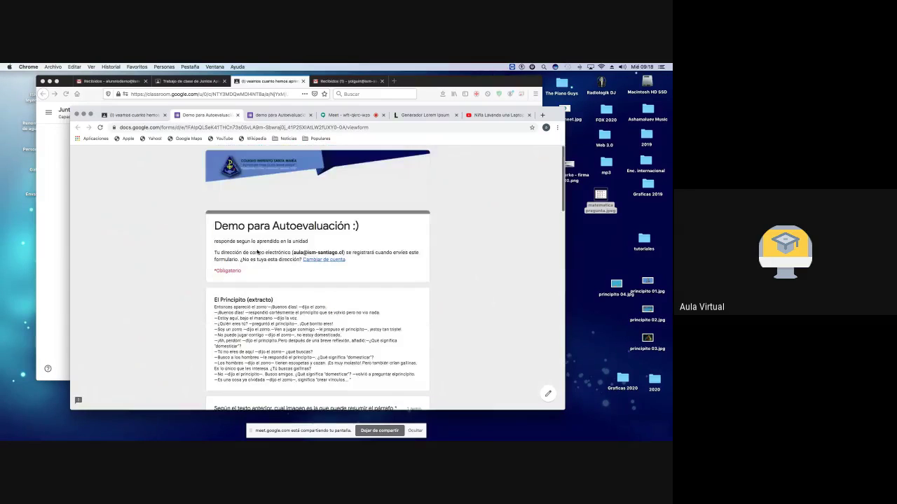
{"action": "left_click", "coordinate": [237, 116]}
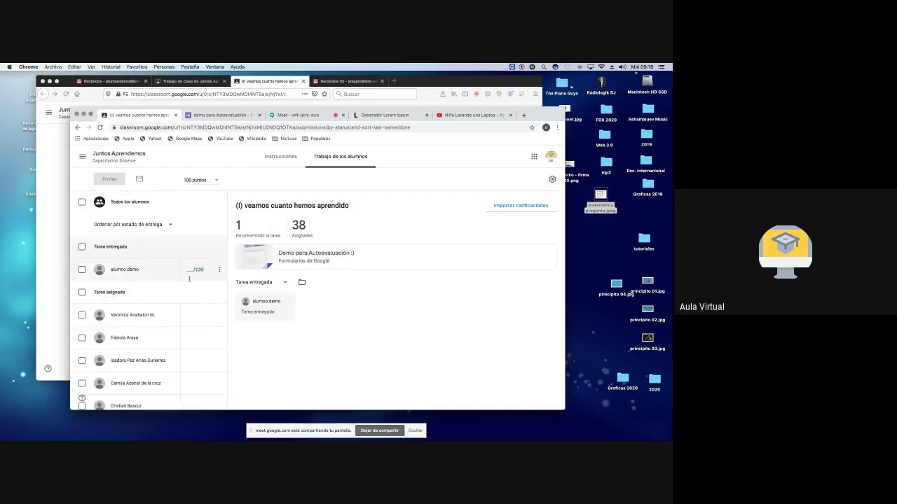
{"action": "left_click", "coordinate": [131, 271]}
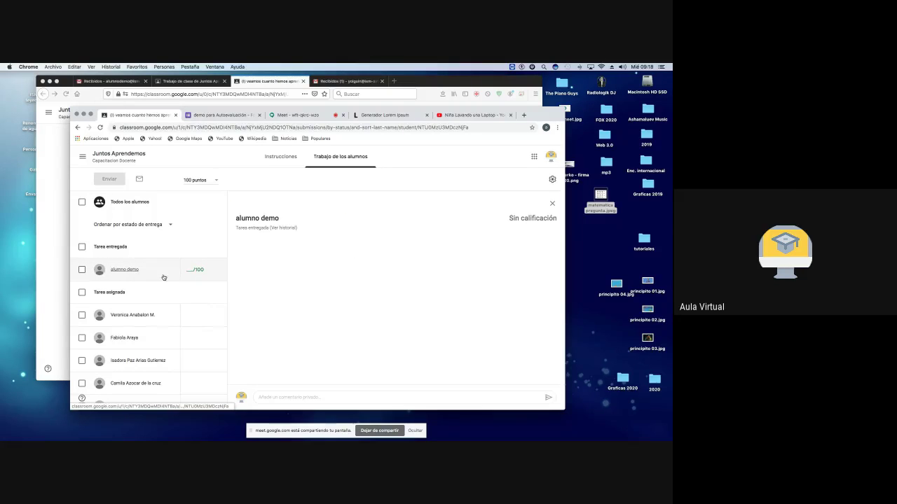
{"action": "left_click", "coordinate": [284, 229]}
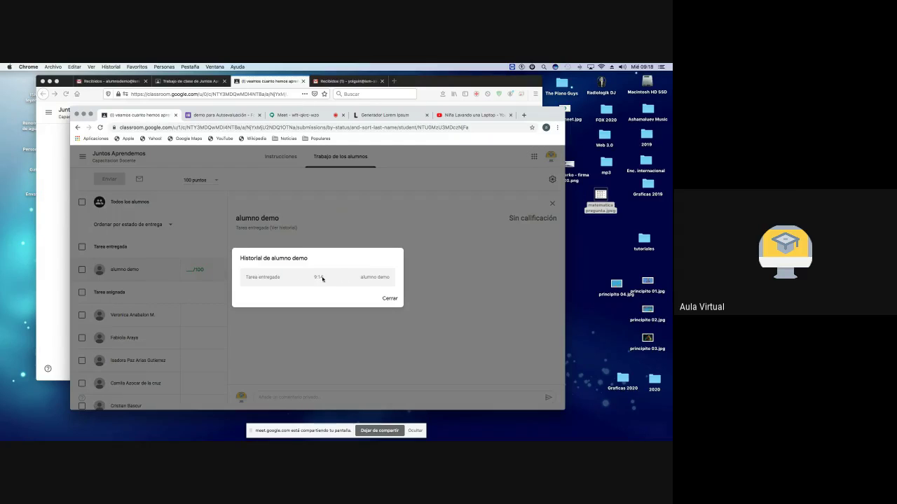
{"action": "left_click", "coordinate": [390, 299]}
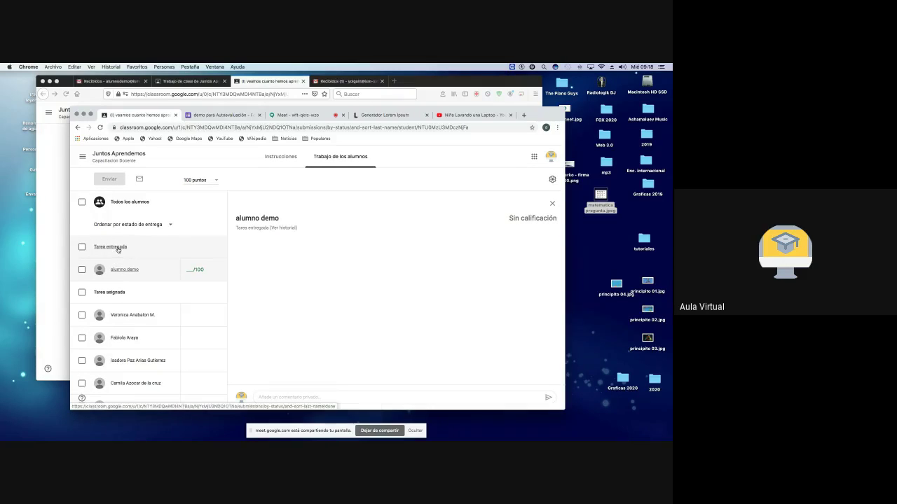
{"action": "left_click", "coordinate": [116, 249]}
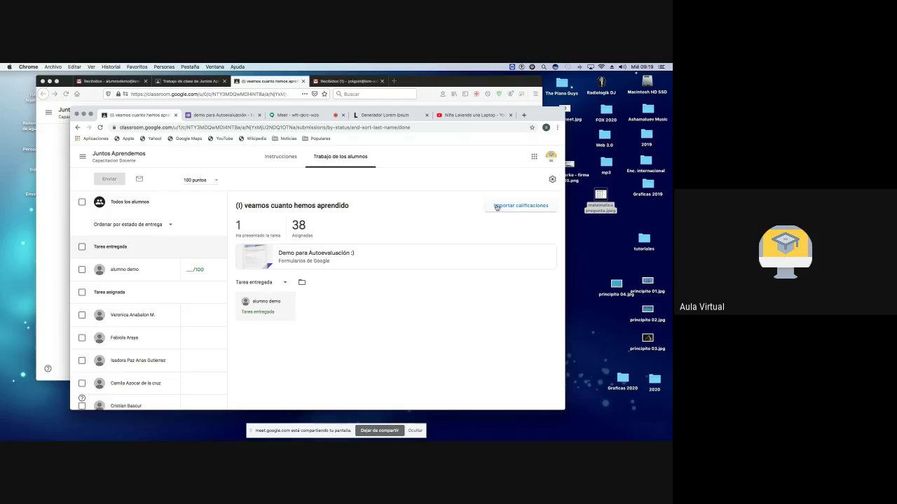
{"action": "left_click", "coordinate": [283, 259]}
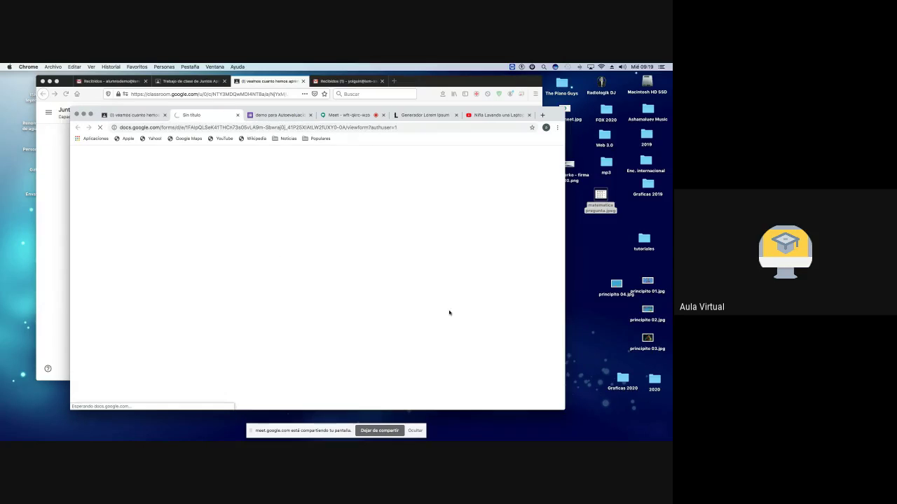
{"action": "scroll", "coordinate": [475, 319], "scroll_direction": "down", "scroll_amount": 10}
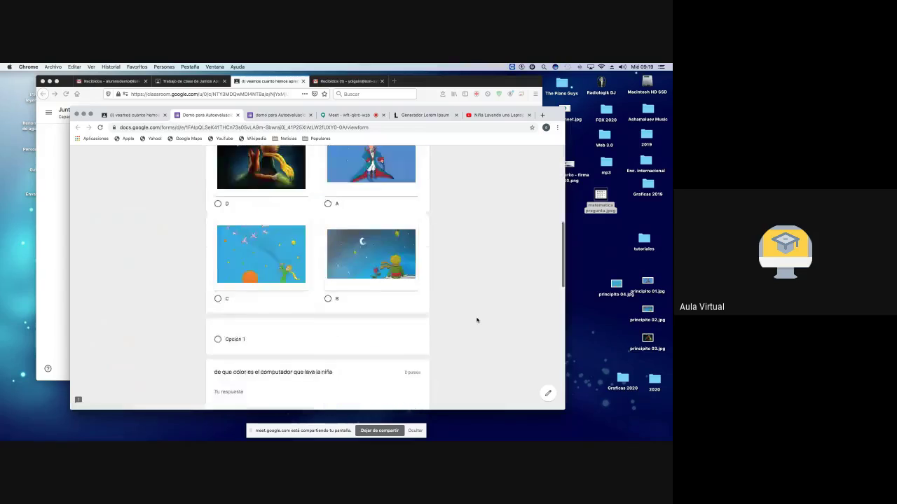
{"action": "scroll", "coordinate": [476, 320], "scroll_direction": "down", "scroll_amount": 6}
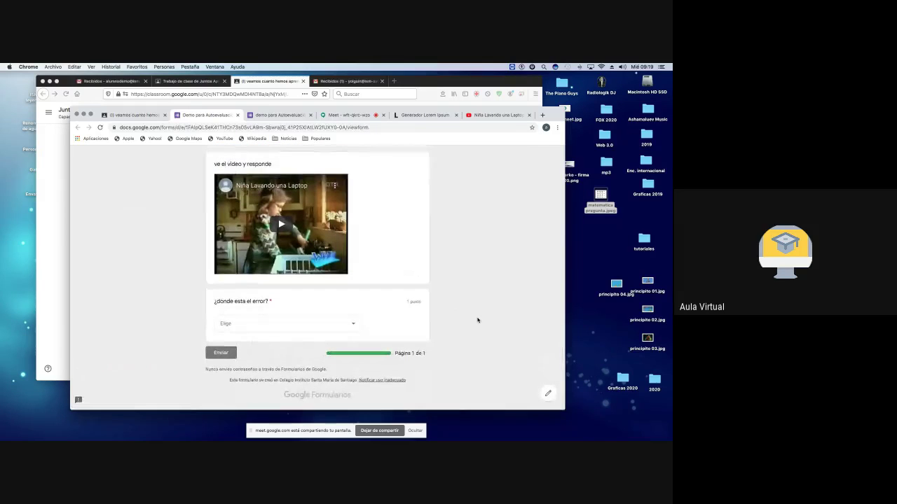
{"action": "left_click", "coordinate": [238, 116]}
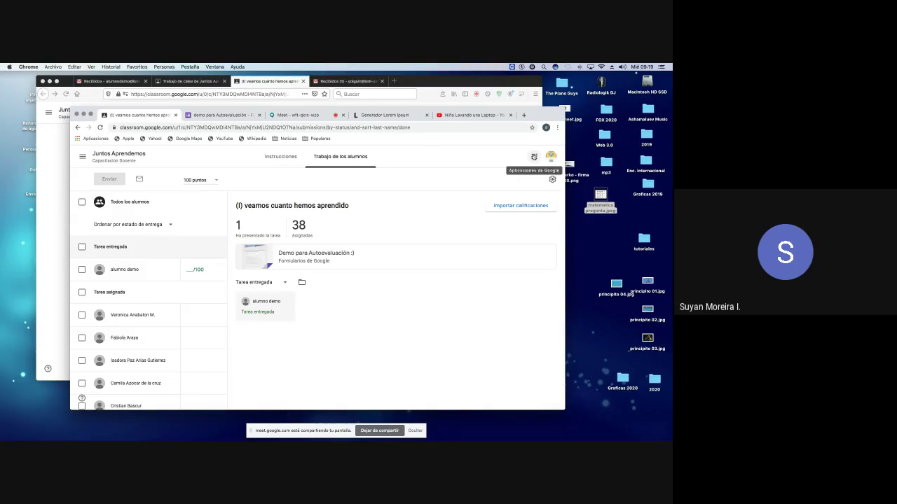
Step: Open demo para Autoevaluación from the Google Forms home and view the scored response
{"action": "left_click", "coordinate": [534, 157]}
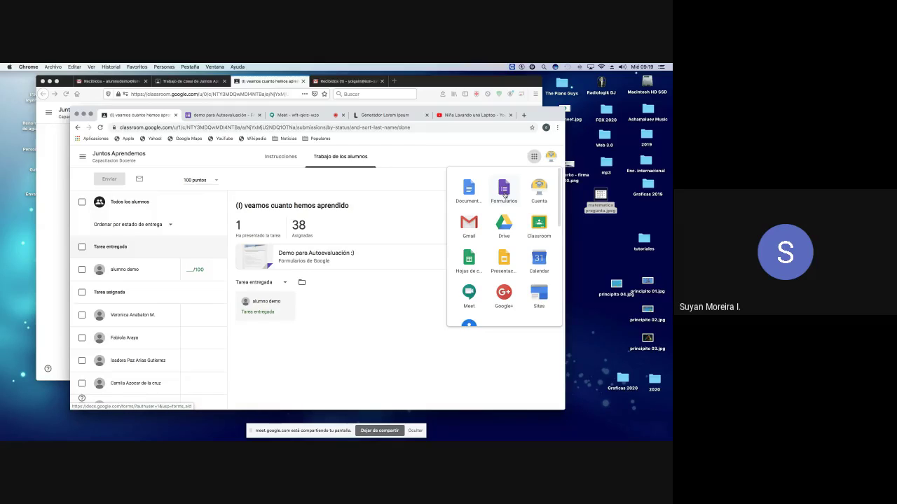
{"action": "left_click", "coordinate": [504, 191]}
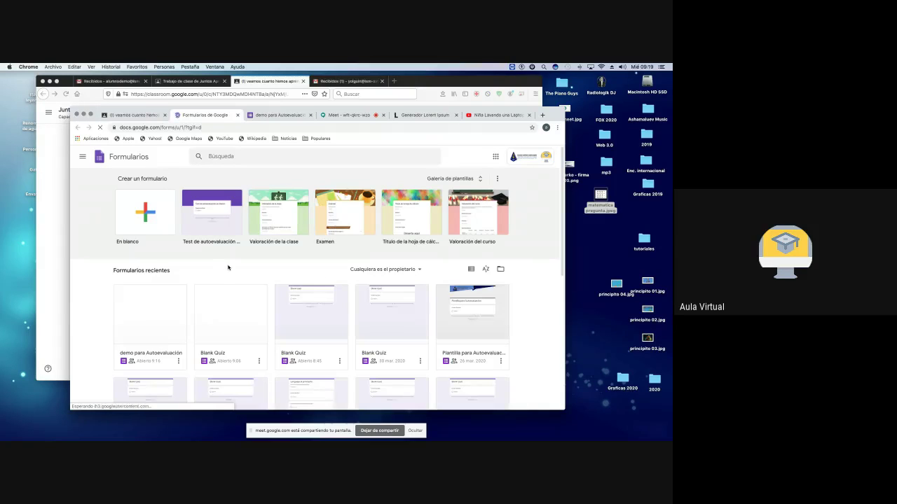
{"action": "scroll", "coordinate": [227, 267], "scroll_direction": "down", "scroll_amount": 1}
{"action": "scroll", "coordinate": [227, 267], "scroll_direction": "down", "scroll_amount": 2}
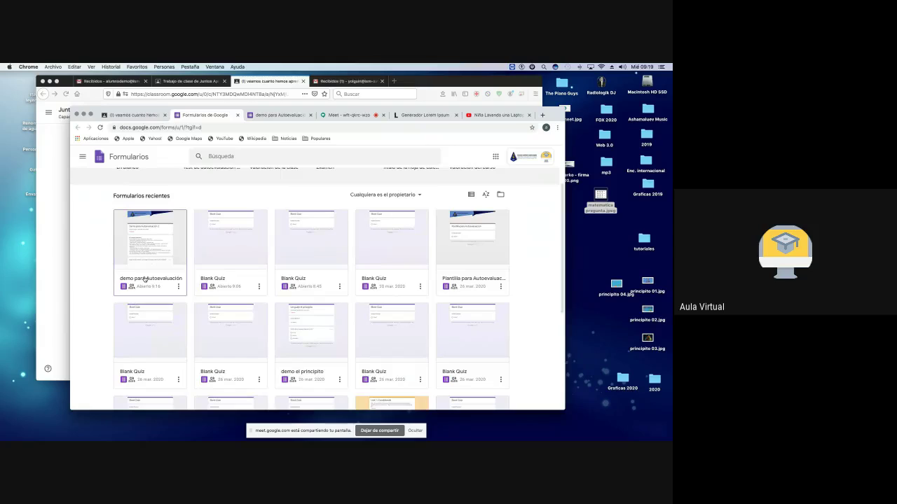
{"action": "left_click", "coordinate": [148, 243]}
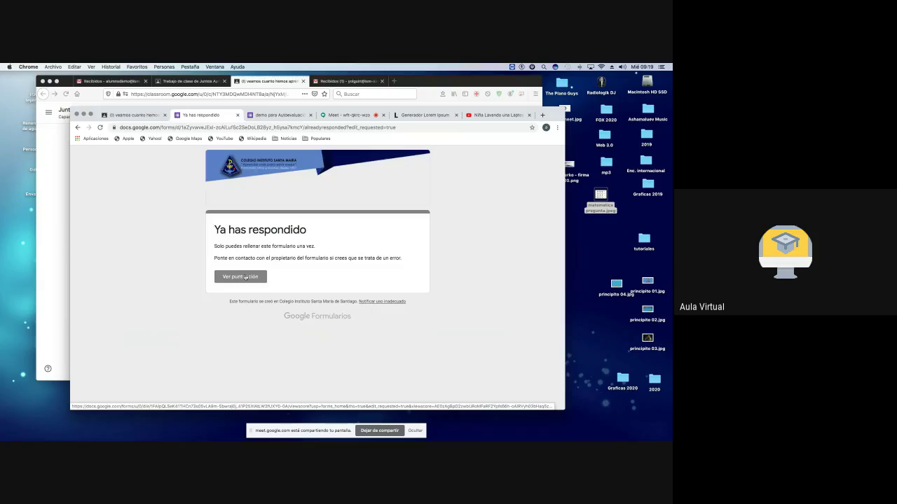
{"action": "left_click", "coordinate": [245, 276]}
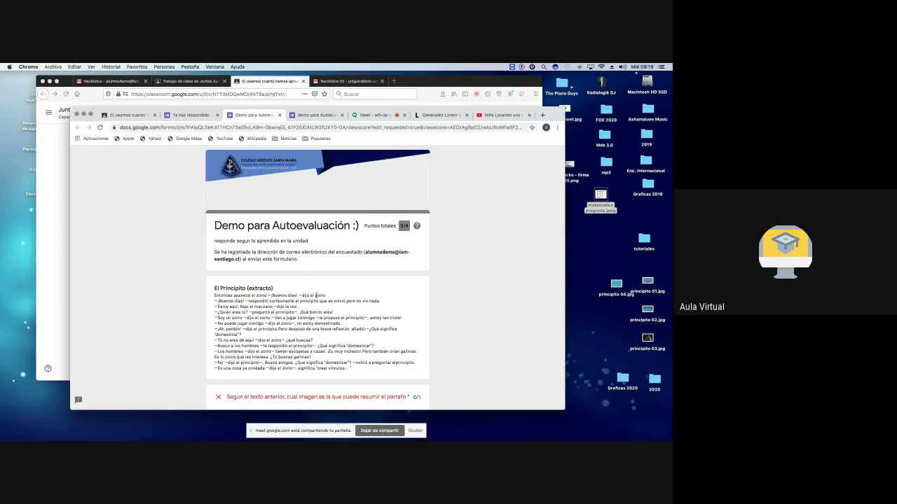
{"action": "scroll", "coordinate": [315, 295], "scroll_direction": "down", "scroll_amount": 5}
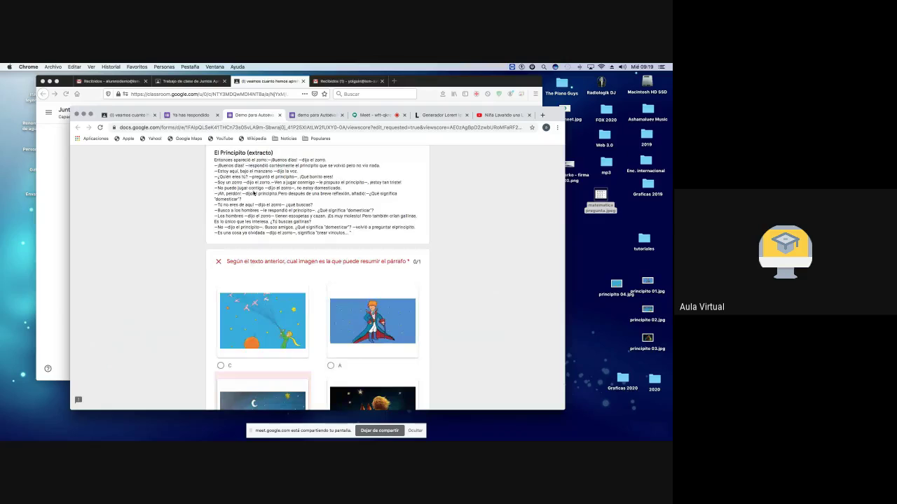
Step: Close the score view, the already-answered notice, and the quiz editor tabs
{"action": "left_click", "coordinate": [279, 115]}
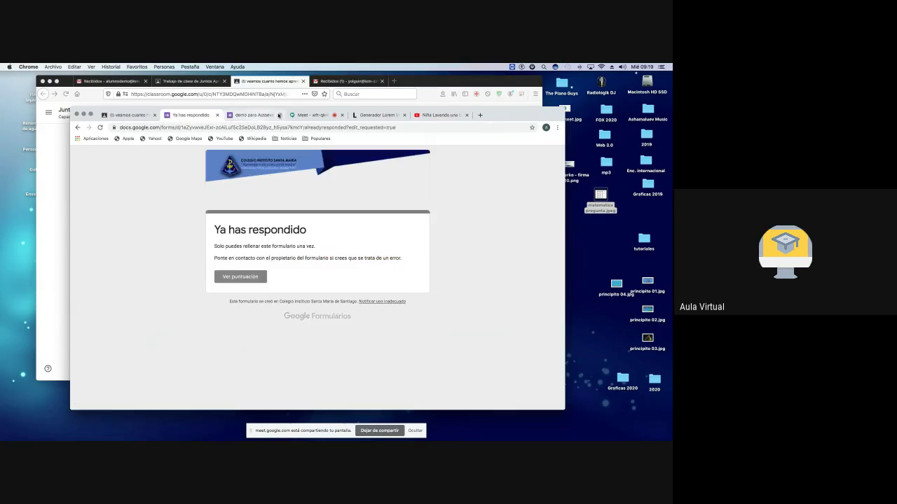
{"action": "left_click", "coordinate": [217, 115]}
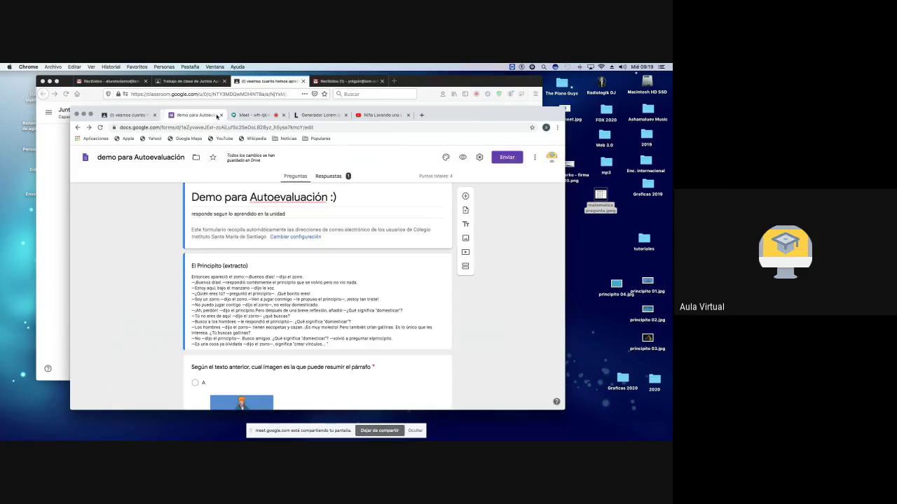
{"action": "left_click", "coordinate": [259, 115]}
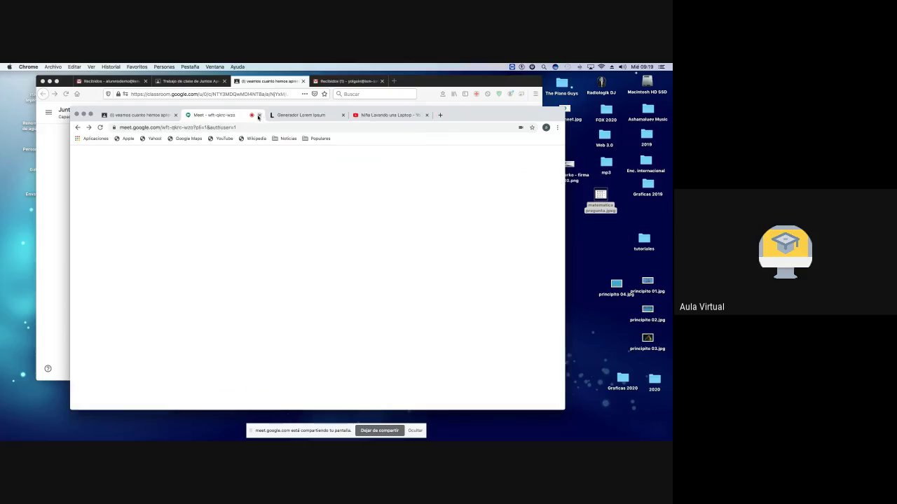
Step: Open the quiz in edit mode from Classroom, dismiss its settings unchanged, and close the editor
{"action": "left_click", "coordinate": [161, 116]}
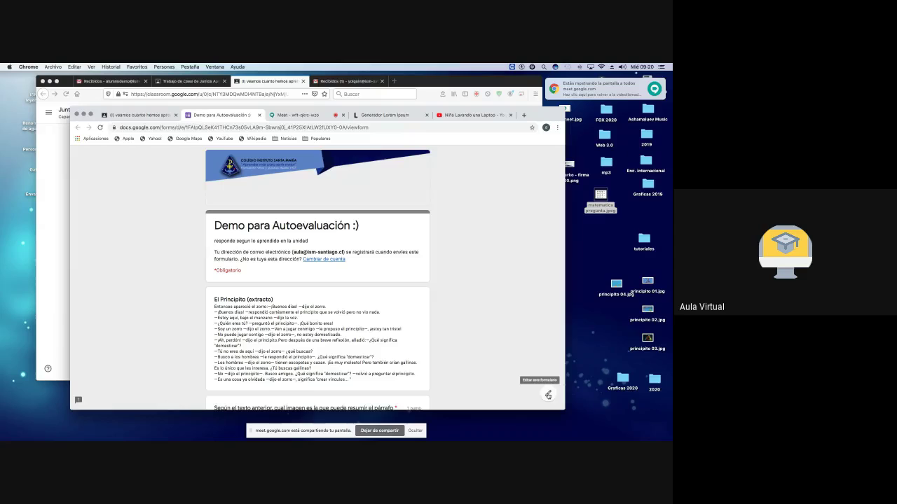
{"action": "left_click", "coordinate": [548, 395]}
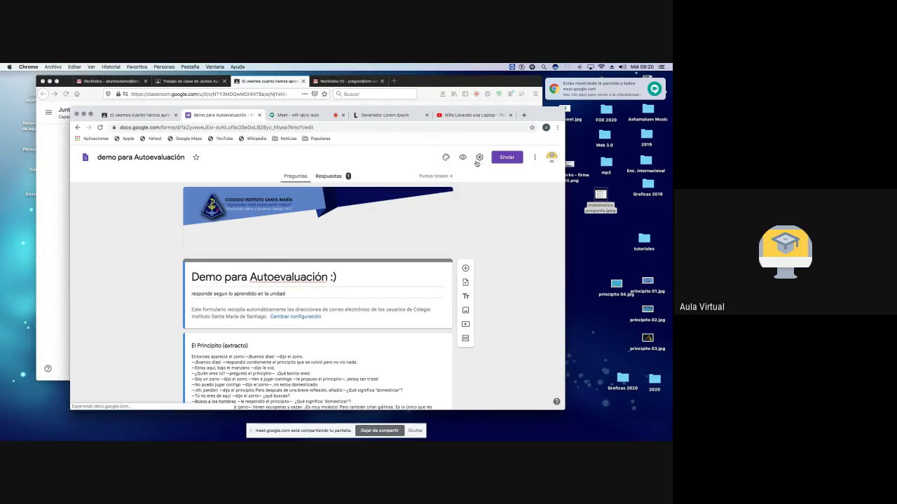
{"action": "left_click", "coordinate": [481, 157]}
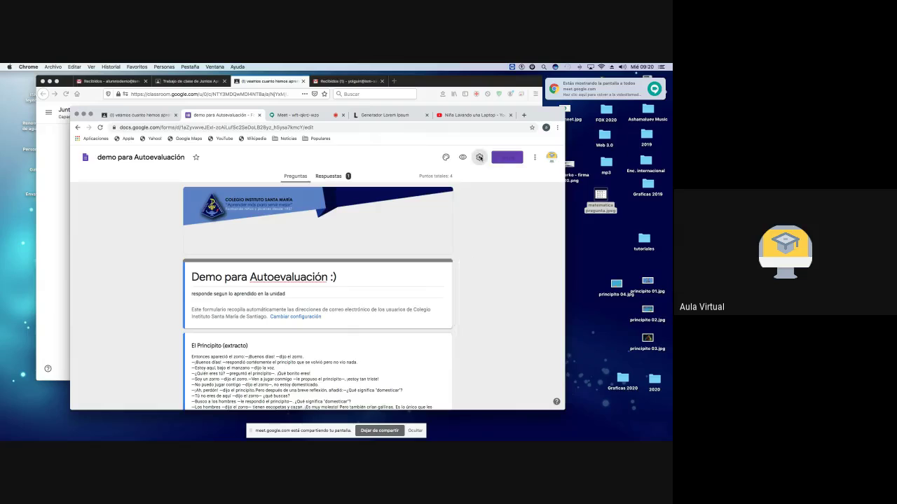
{"action": "key", "text": "Escape"}
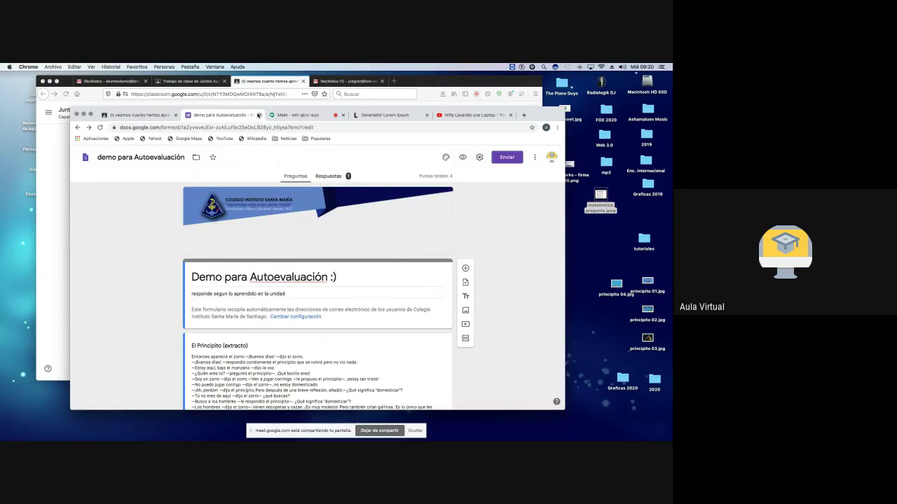
{"action": "left_click", "coordinate": [258, 115]}
{"action": "left_click", "coordinate": [534, 156]}
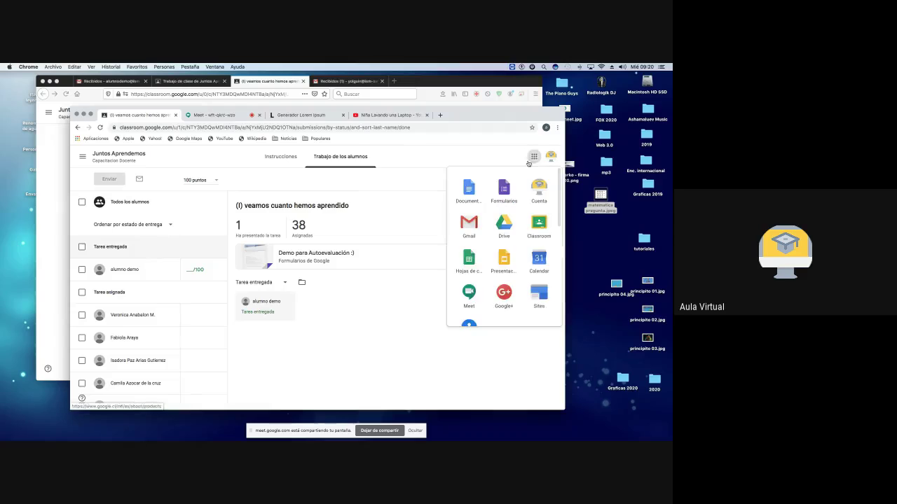
Step: Open demo para Autoevaluación from Google Forms and view the student's scored response
{"action": "left_click", "coordinate": [504, 190]}
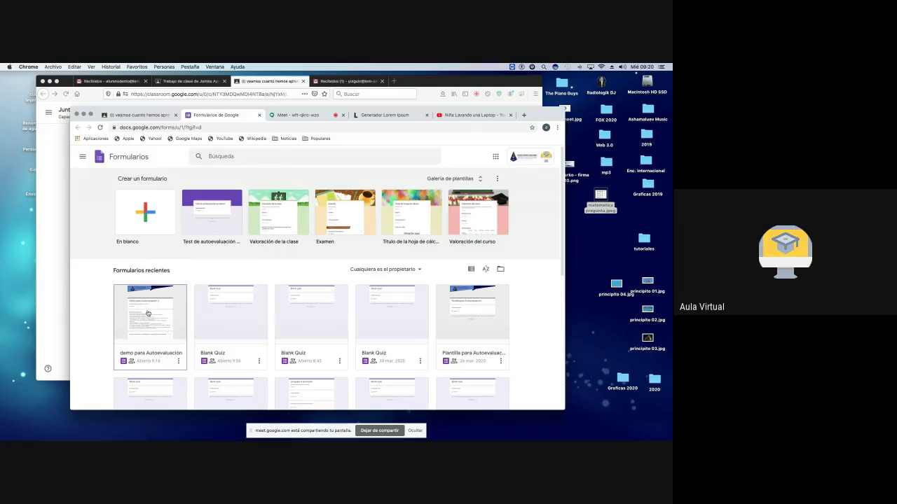
{"action": "scroll", "coordinate": [148, 313], "scroll_direction": "down", "scroll_amount": 1}
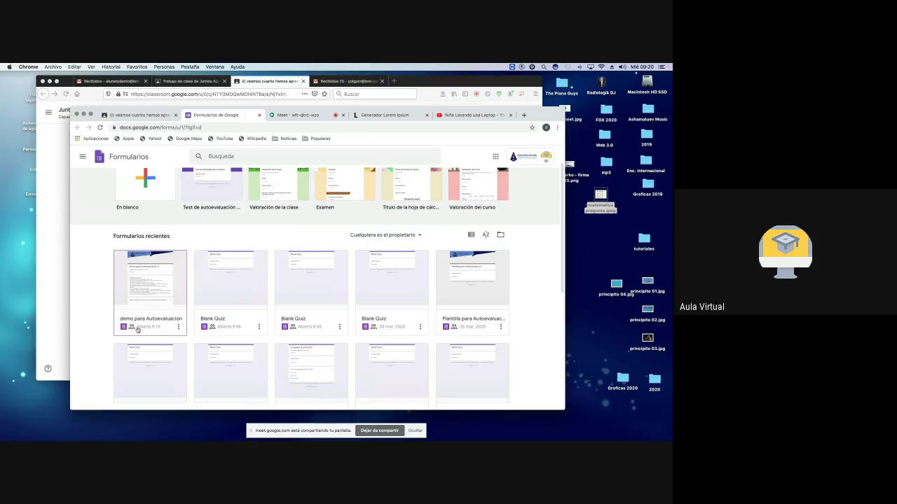
{"action": "left_click", "coordinate": [150, 295]}
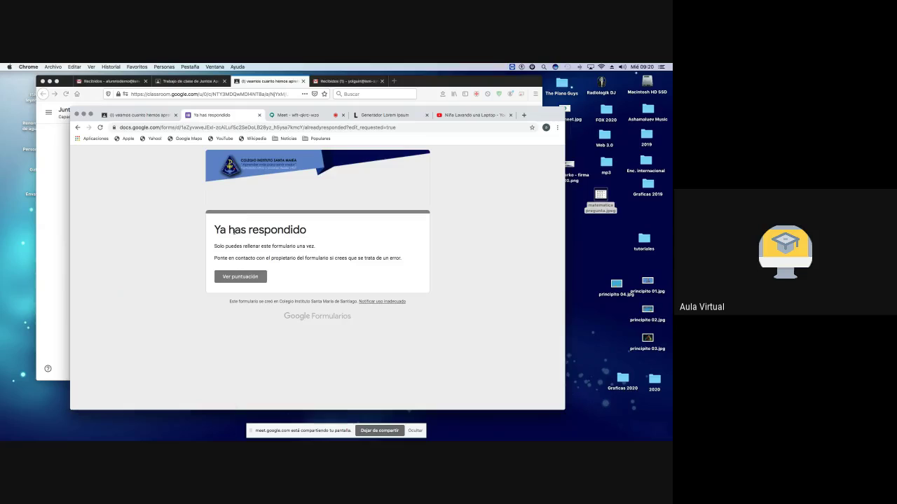
{"action": "left_click", "coordinate": [248, 280]}
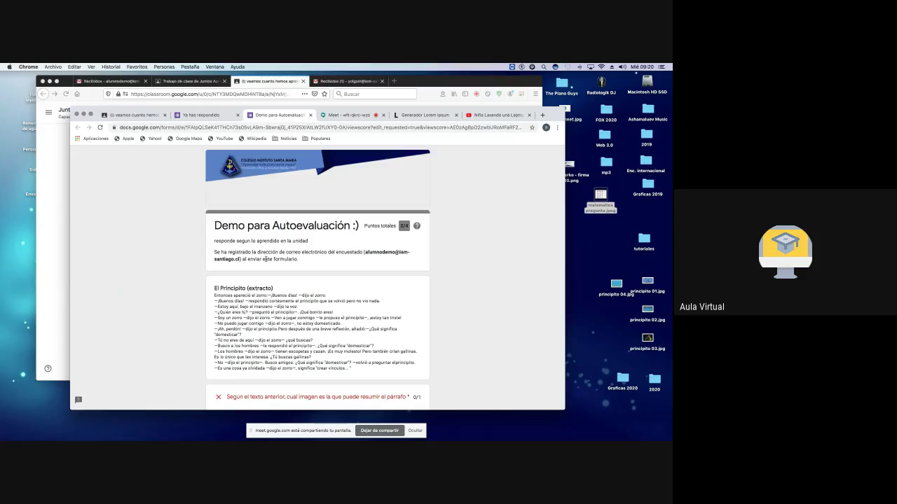
{"action": "left_click_drag", "start_coordinate": [365, 254], "coordinate": [408, 265]}
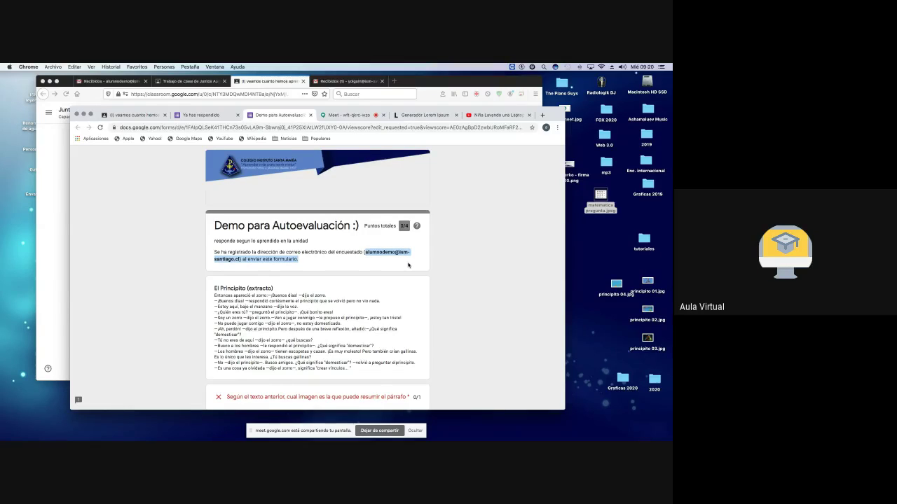
Step: Scroll through the graded answers, correct answers and comments, then close both Forms tabs
{"action": "scroll", "coordinate": [407, 265], "scroll_direction": "down", "scroll_amount": 1}
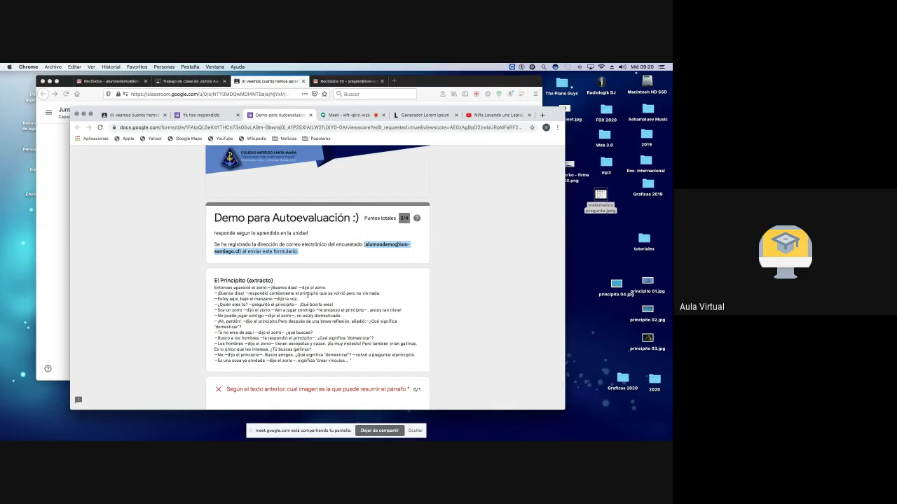
{"action": "scroll", "coordinate": [307, 295], "scroll_direction": "down", "scroll_amount": 5}
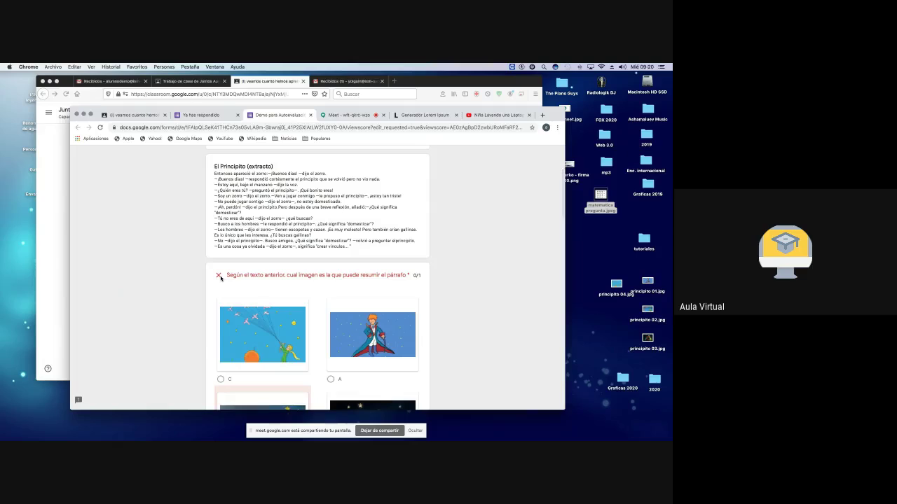
{"action": "scroll", "coordinate": [220, 278], "scroll_direction": "down", "scroll_amount": 12}
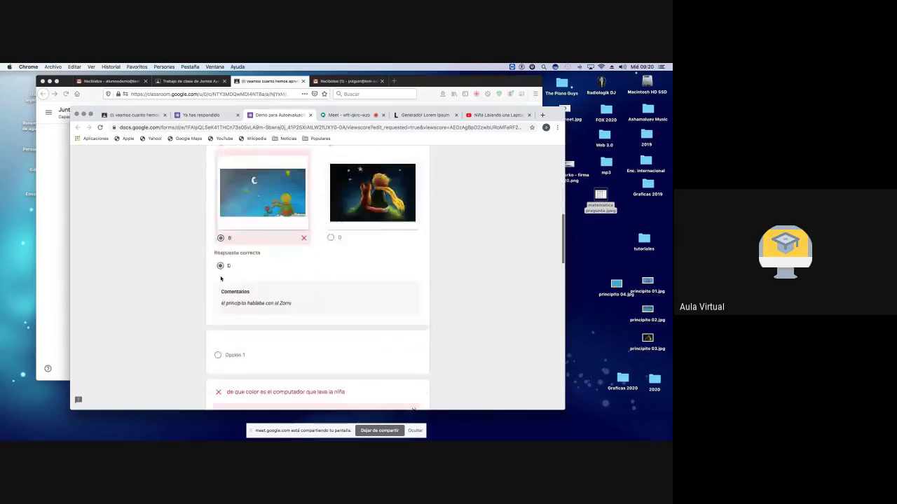
{"action": "scroll", "coordinate": [223, 280], "scroll_direction": "down", "scroll_amount": 5}
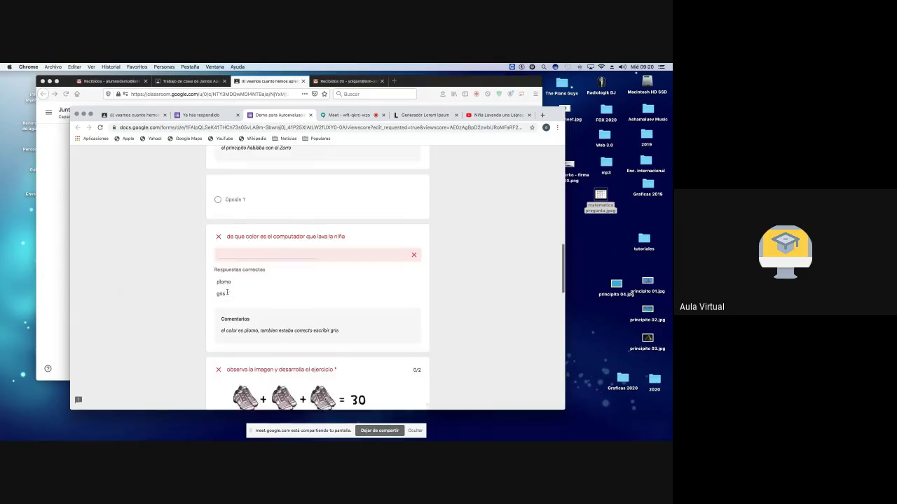
{"action": "scroll", "coordinate": [218, 257], "scroll_direction": "down", "scroll_amount": 6}
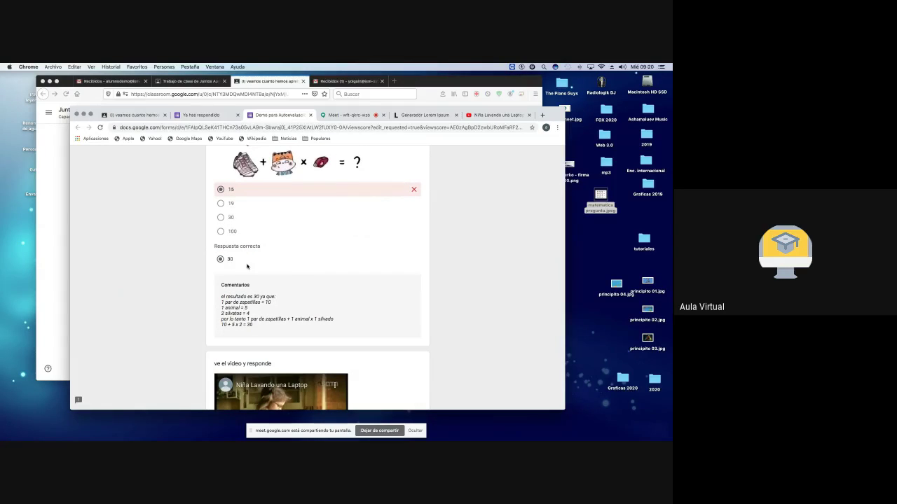
{"action": "scroll", "coordinate": [267, 266], "scroll_direction": "down", "scroll_amount": 7}
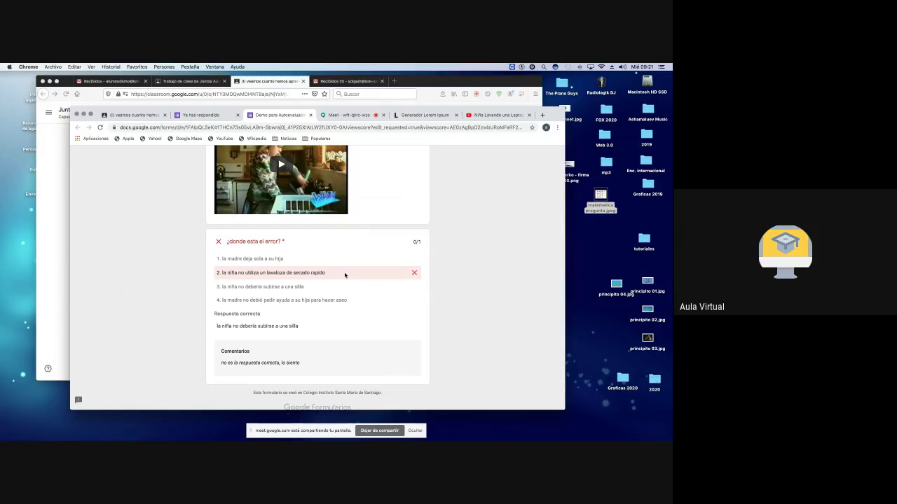
{"action": "scroll", "coordinate": [270, 272], "scroll_direction": "down", "scroll_amount": 1}
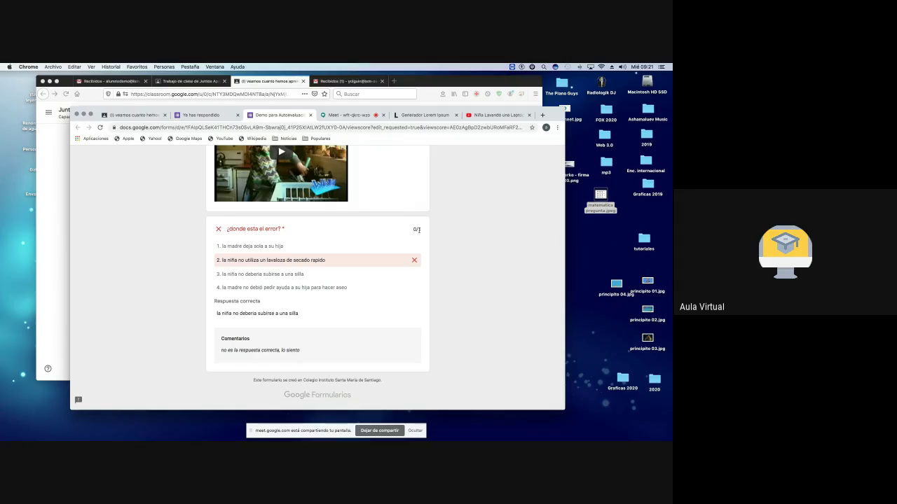
{"action": "scroll", "coordinate": [412, 238], "scroll_direction": "up", "scroll_amount": 10}
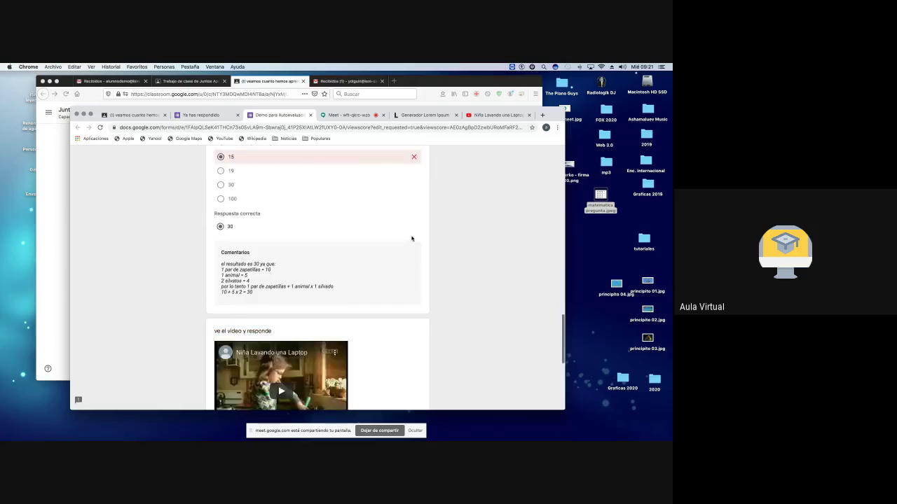
{"action": "scroll", "coordinate": [412, 239], "scroll_direction": "up", "scroll_amount": 15}
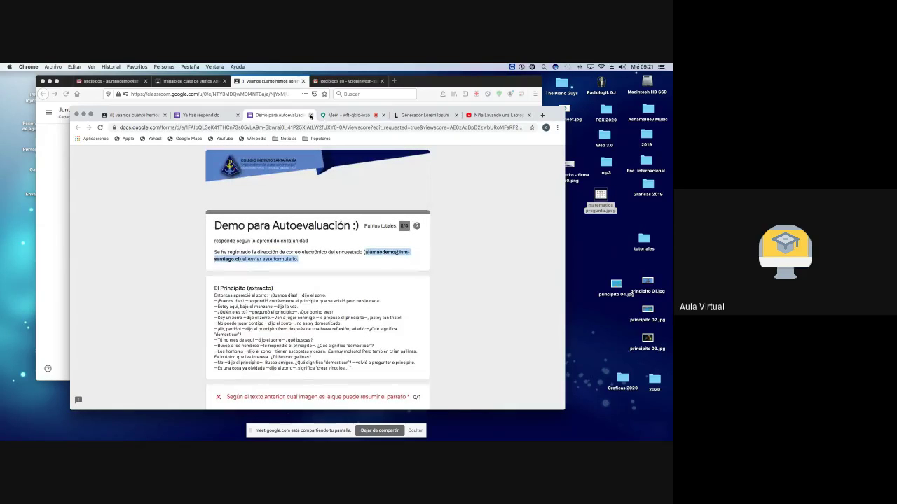
{"action": "left_click", "coordinate": [310, 116]}
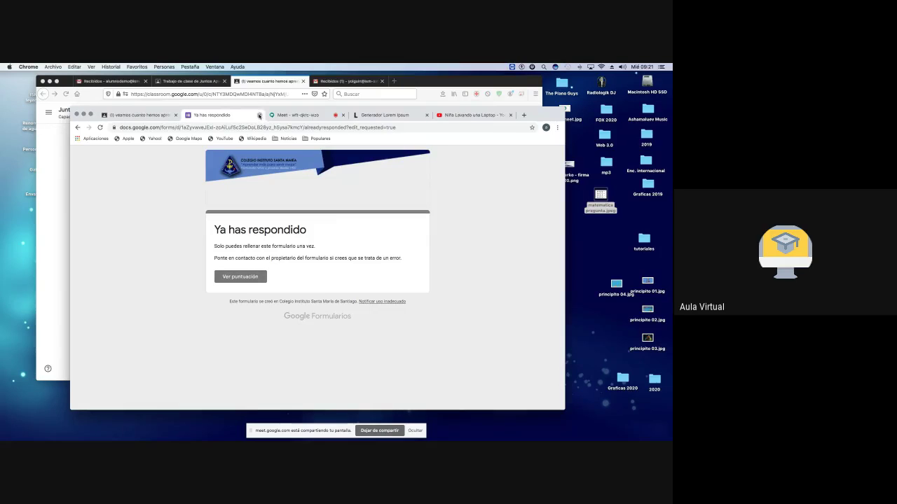
{"action": "left_click", "coordinate": [258, 116]}
{"action": "left_click", "coordinate": [139, 115]}
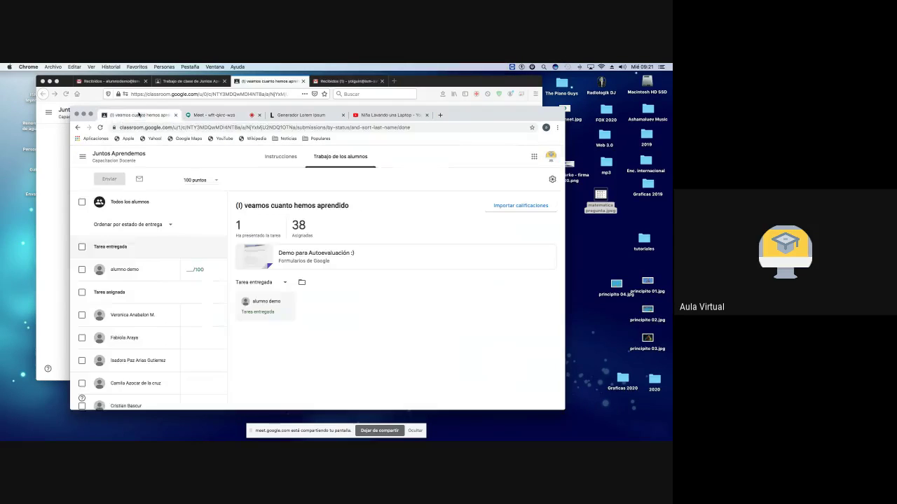
Step: Open the attached quiz in the Forms editor, dismiss its settings, and show the More options menu
{"action": "left_click", "coordinate": [313, 256]}
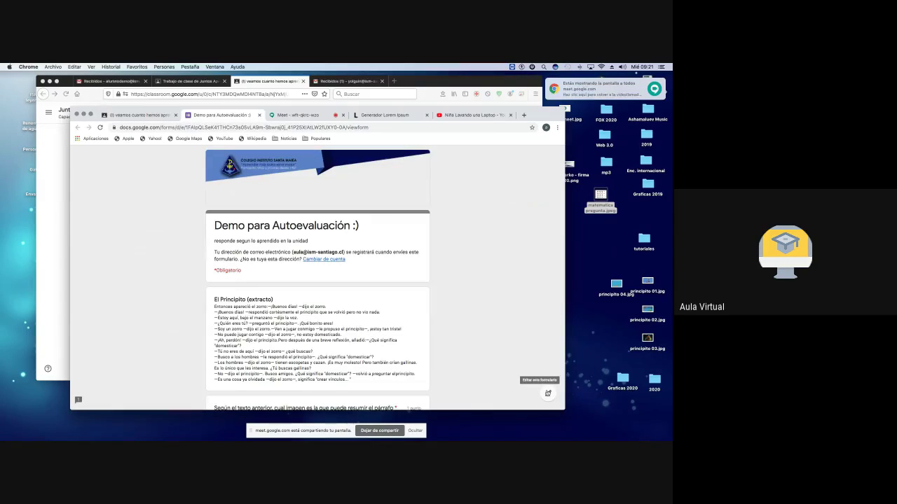
{"action": "left_click", "coordinate": [548, 393]}
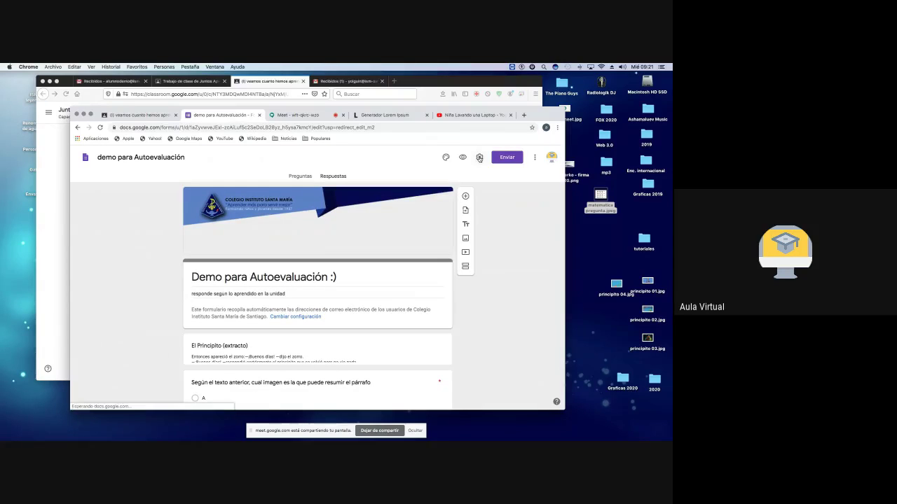
{"action": "left_click", "coordinate": [480, 158]}
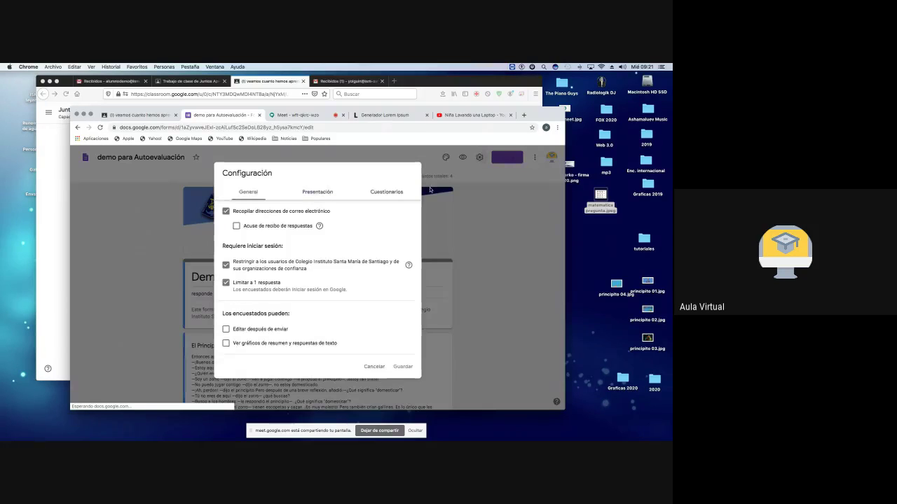
{"action": "left_click", "coordinate": [471, 222]}
{"action": "left_click", "coordinate": [535, 158]}
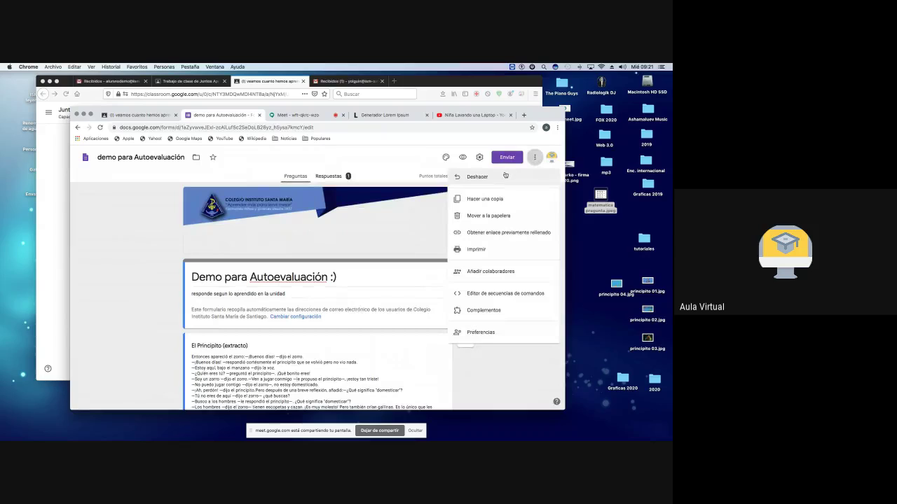
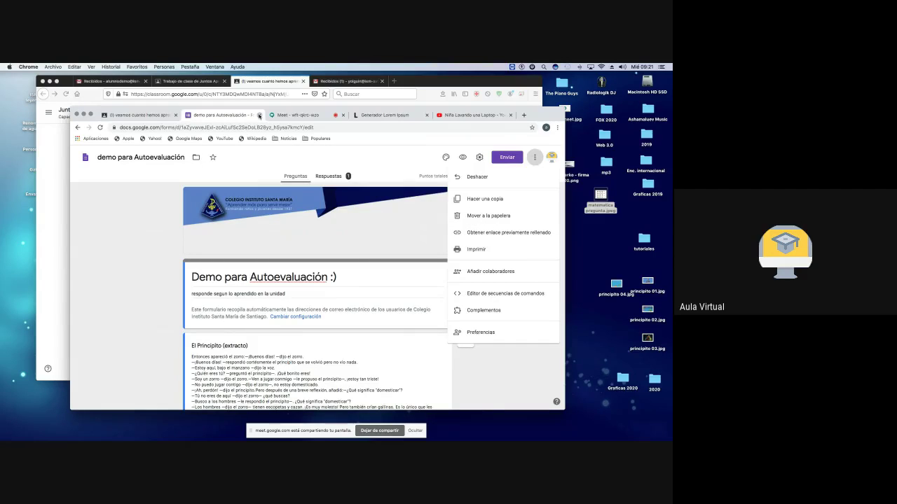
Step: Close the quiz editor and the reopened quiz tab, returning to the assignment's Student work page
{"action": "left_click", "coordinate": [258, 115]}
{"action": "left_click", "coordinate": [278, 251]}
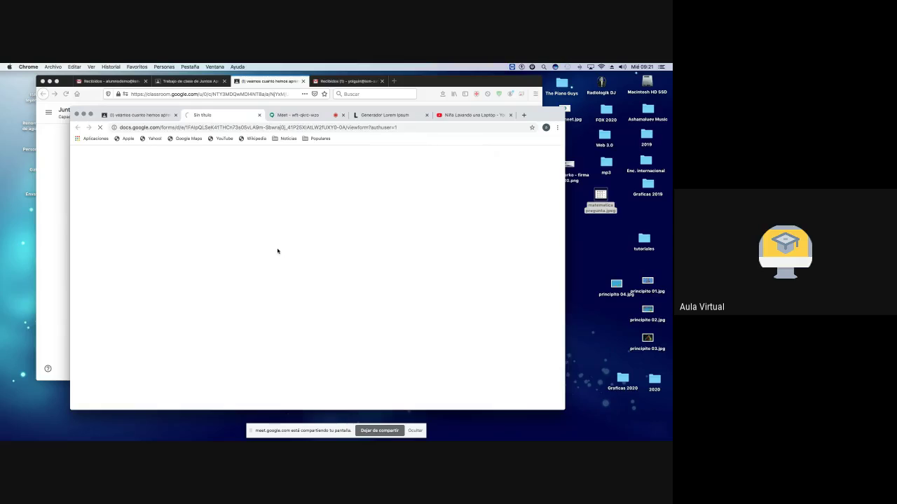
{"action": "key", "text": "super+w"}
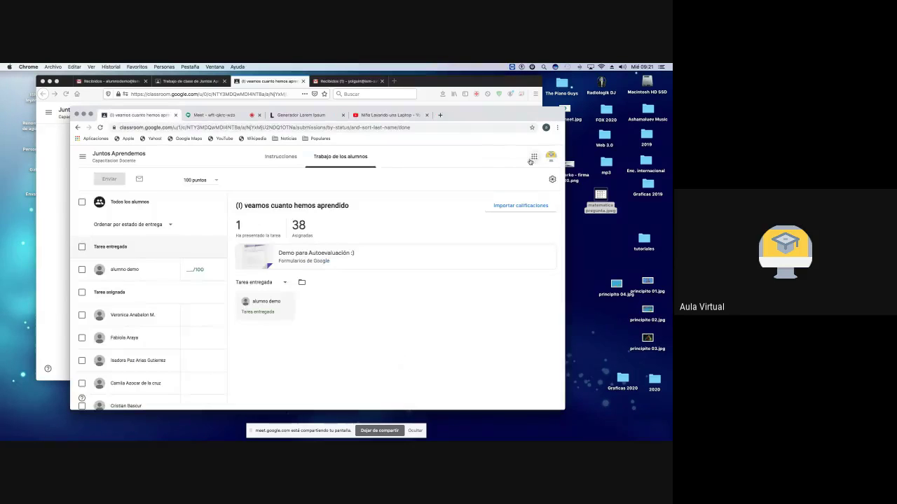
{"action": "left_click", "coordinate": [534, 157]}
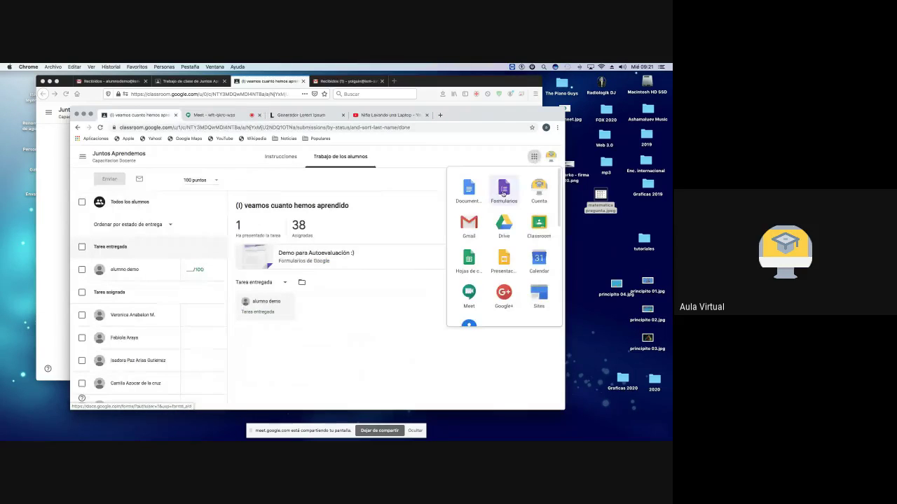
Step: Browse recent forms on the Google Forms home, then bring up the Google Sheets home
{"action": "left_click", "coordinate": [503, 190]}
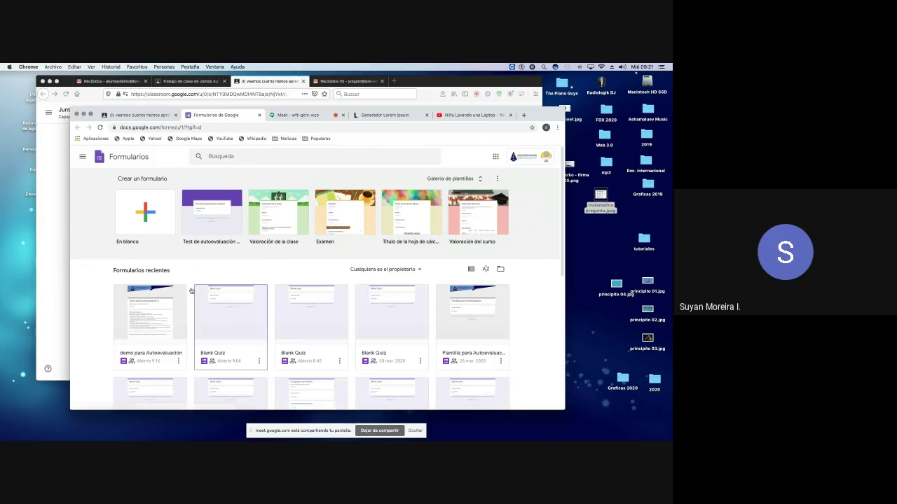
{"action": "scroll", "coordinate": [171, 311], "scroll_direction": "down", "scroll_amount": 2}
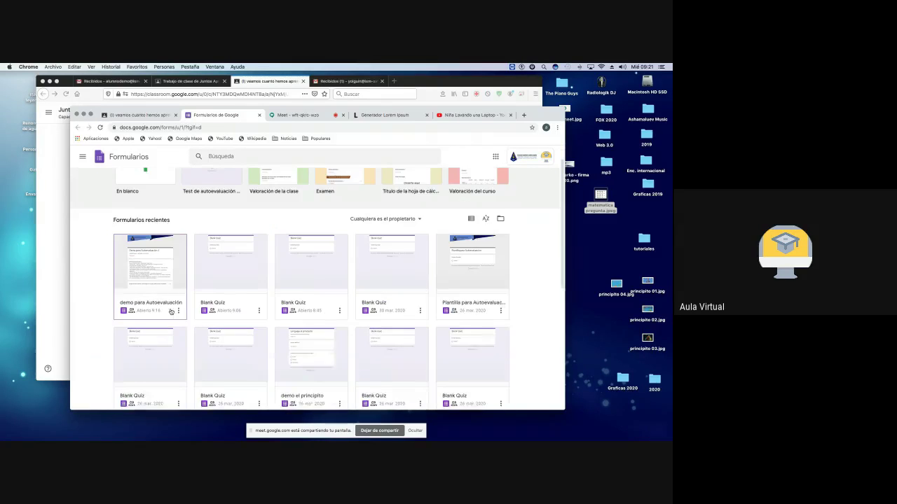
{"action": "scroll", "coordinate": [171, 312], "scroll_direction": "down", "scroll_amount": 2}
{"action": "scroll", "coordinate": [171, 310], "scroll_direction": "up", "scroll_amount": 3}
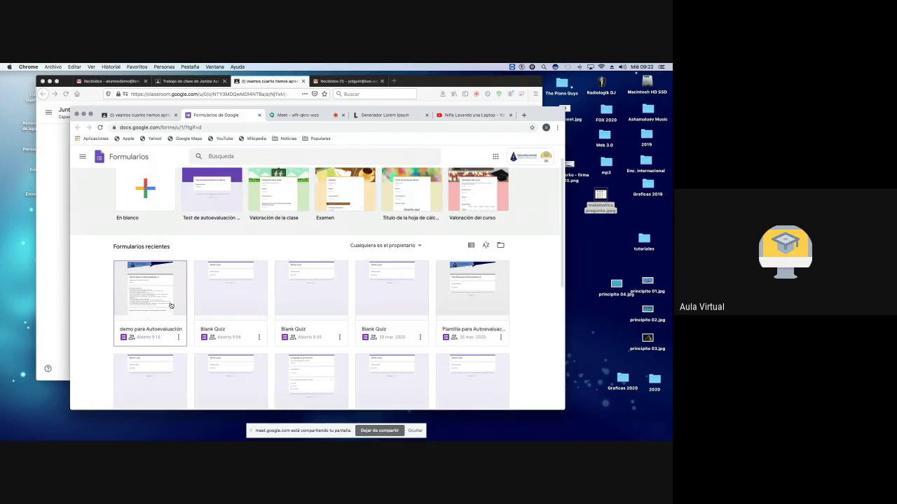
{"action": "left_click", "coordinate": [495, 157]}
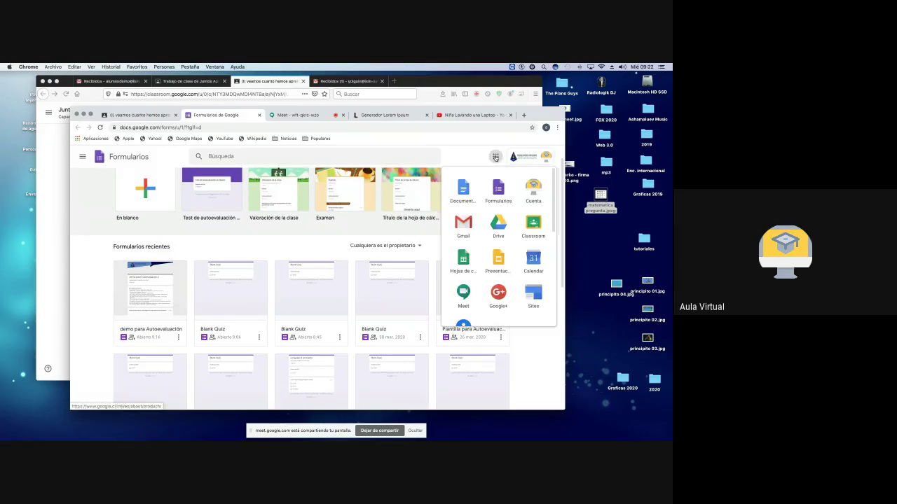
{"action": "left_click", "coordinate": [466, 261]}
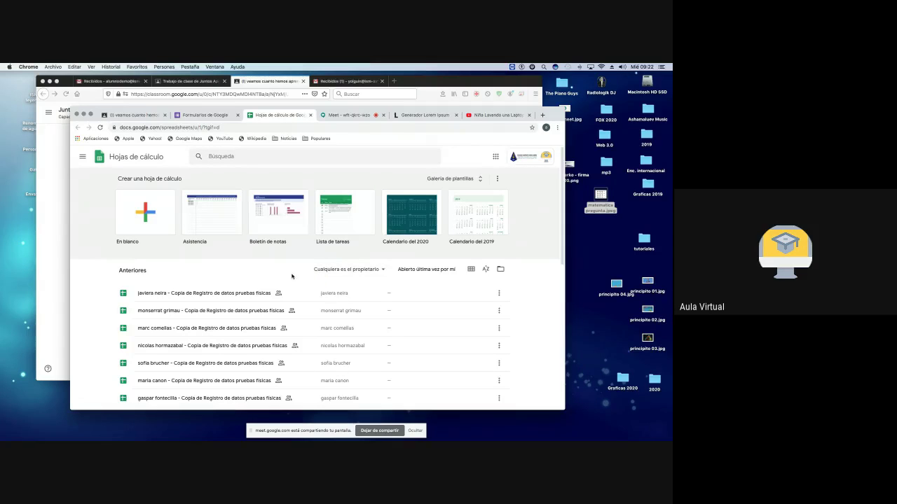
Step: Scroll through the student spreadsheet copies, then close Sheets to return to the Forms home
{"action": "scroll", "coordinate": [281, 277], "scroll_direction": "down", "scroll_amount": 1}
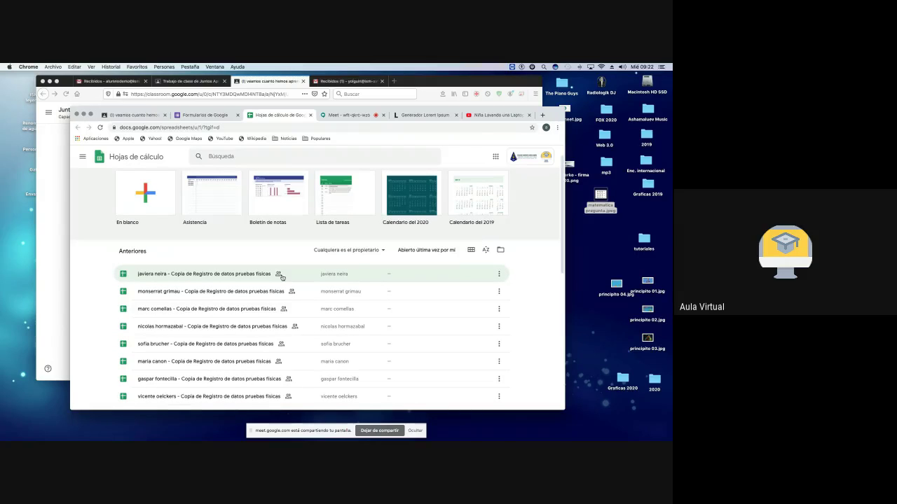
{"action": "scroll", "coordinate": [281, 277], "scroll_direction": "down", "scroll_amount": 5}
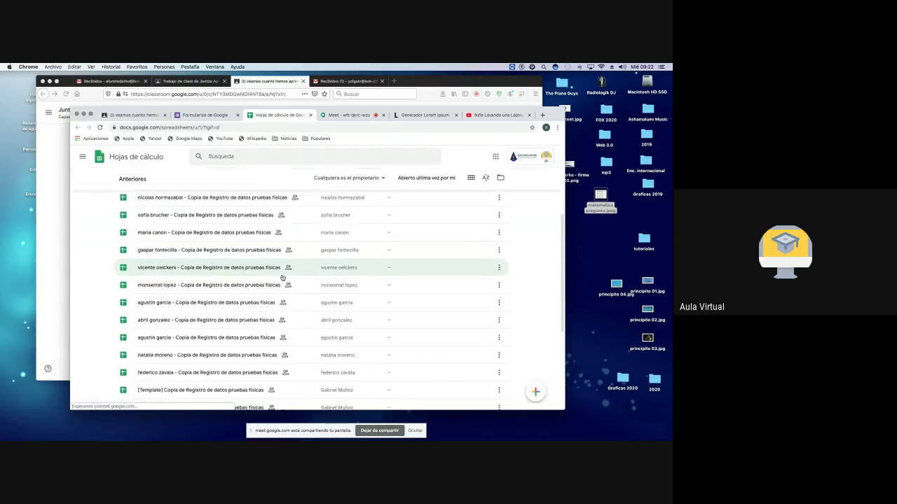
{"action": "scroll", "coordinate": [281, 277], "scroll_direction": "down", "scroll_amount": 6}
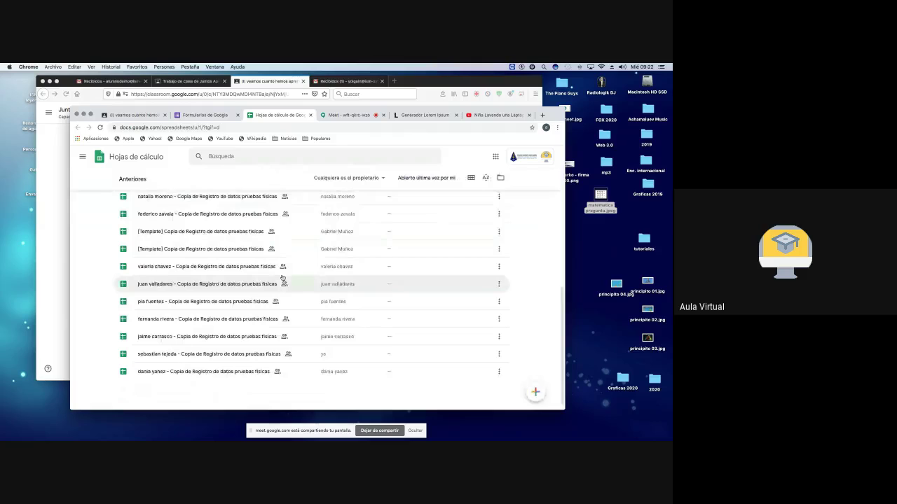
{"action": "scroll", "coordinate": [281, 277], "scroll_direction": "up", "scroll_amount": 10}
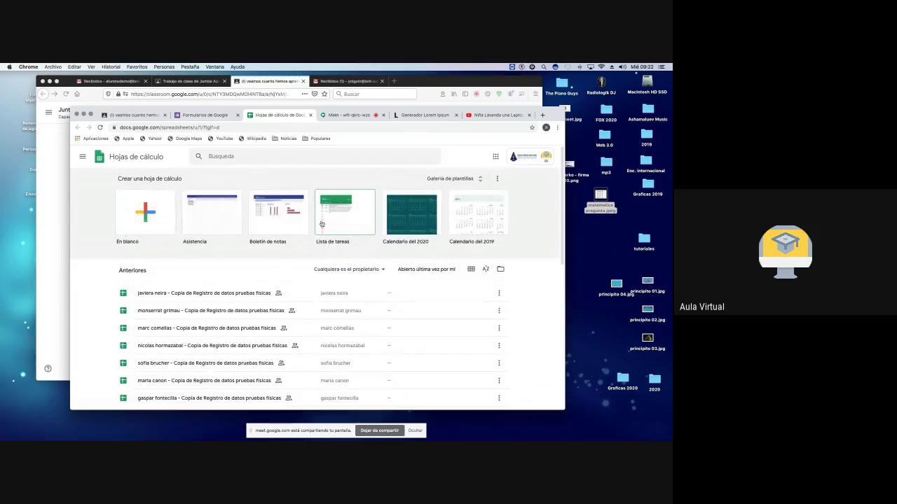
{"action": "left_click", "coordinate": [310, 116]}
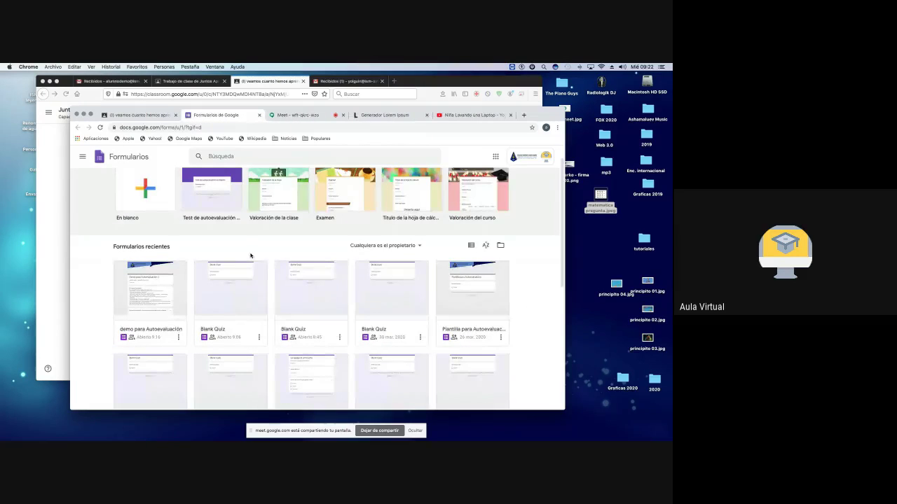
Step: Open Demo para Autoevaluación, scroll its 0/4 score, correct answers and feedback, then close it
{"action": "left_click", "coordinate": [179, 337]}
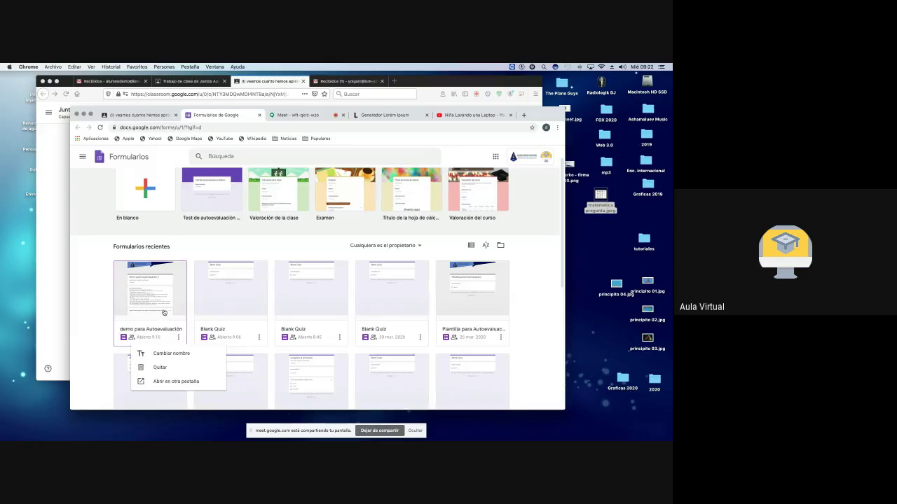
{"action": "left_click", "coordinate": [164, 314]}
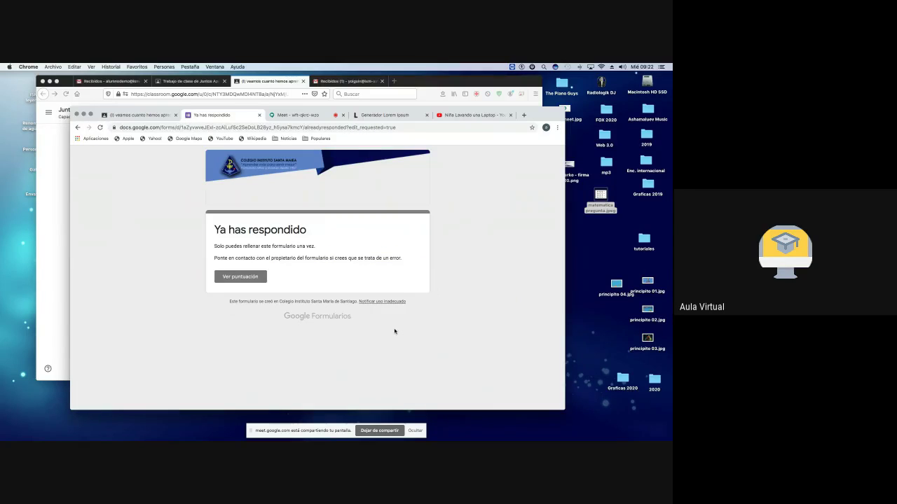
{"action": "left_click", "coordinate": [238, 276]}
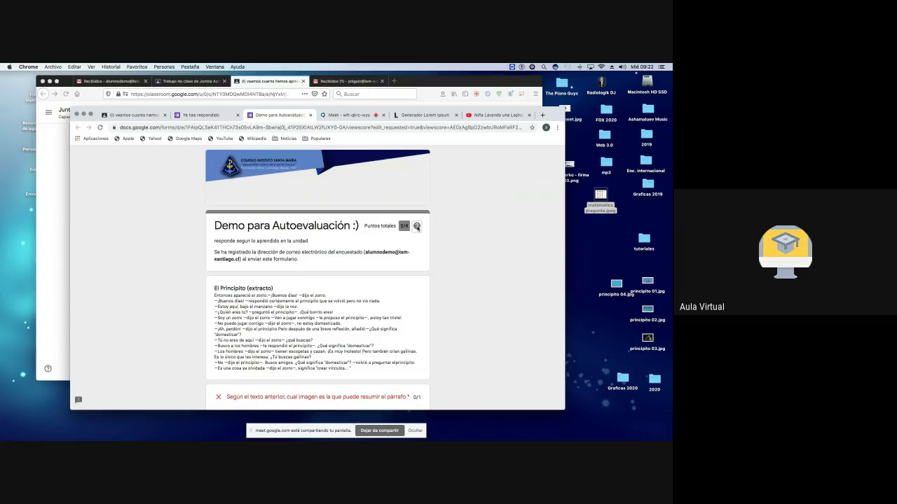
{"action": "mouse_move", "coordinate": [417, 227]}
{"action": "scroll", "coordinate": [446, 227], "scroll_direction": "down", "scroll_amount": 12}
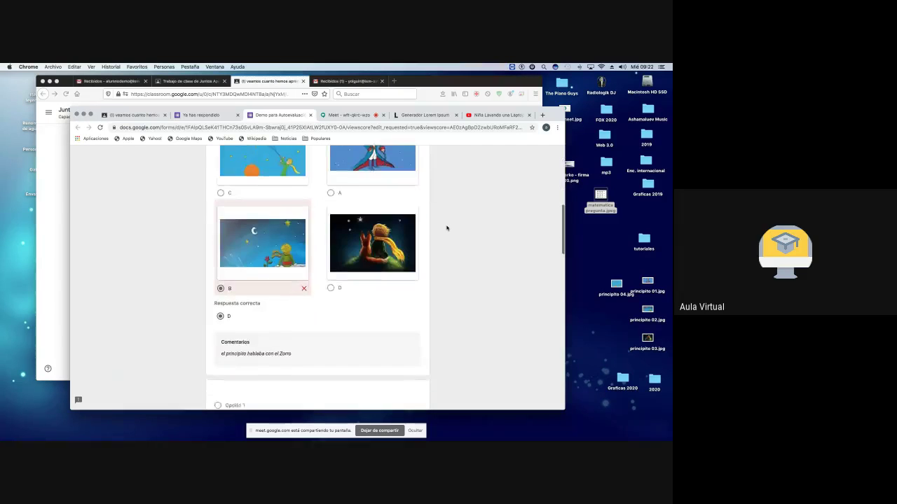
{"action": "scroll", "coordinate": [446, 228], "scroll_direction": "down", "scroll_amount": 10}
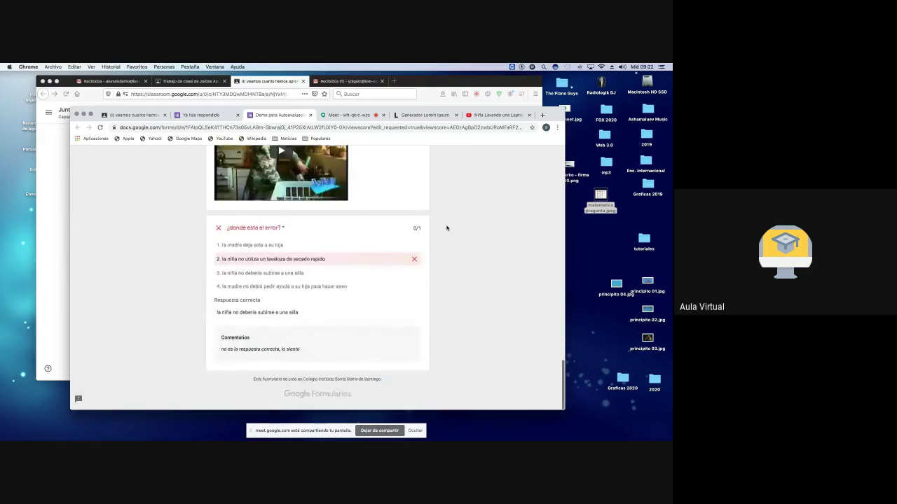
{"action": "scroll", "coordinate": [446, 228], "scroll_direction": "up", "scroll_amount": 20}
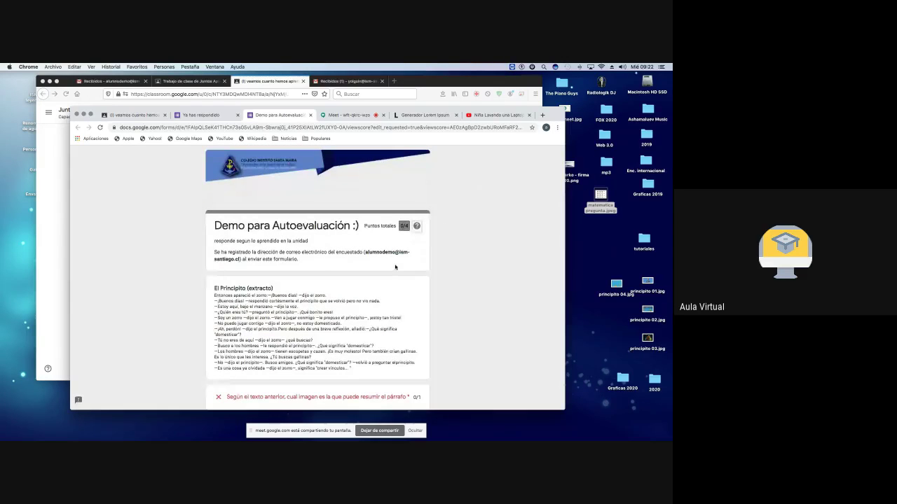
{"action": "left_click", "coordinate": [310, 115]}
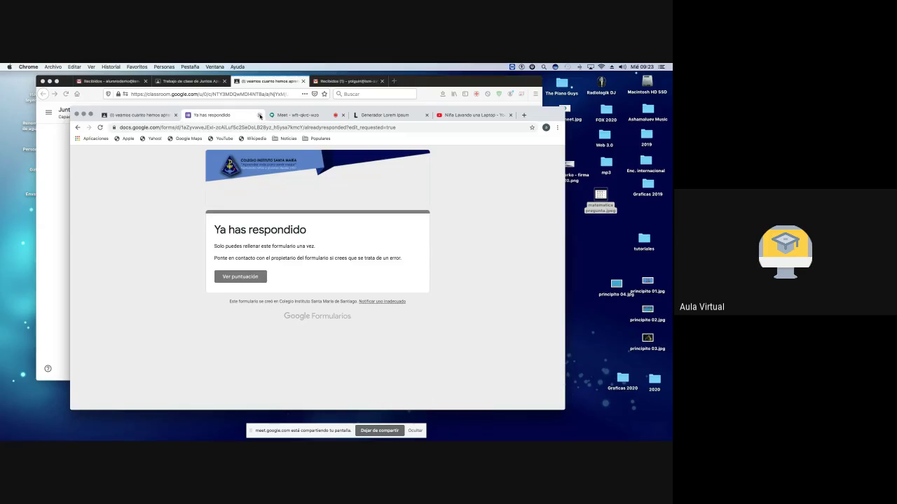
Step: Return to the Classroom assignment and import the quiz grades
{"action": "left_click", "coordinate": [260, 116]}
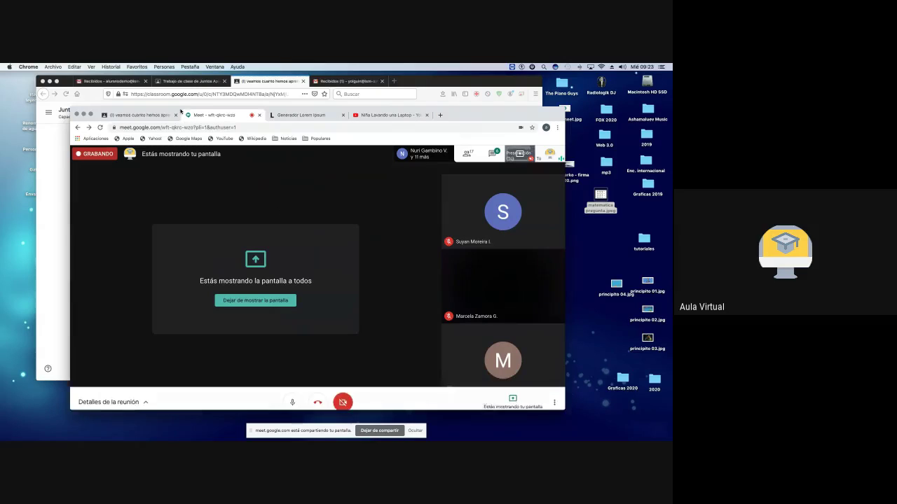
{"action": "left_click", "coordinate": [138, 115]}
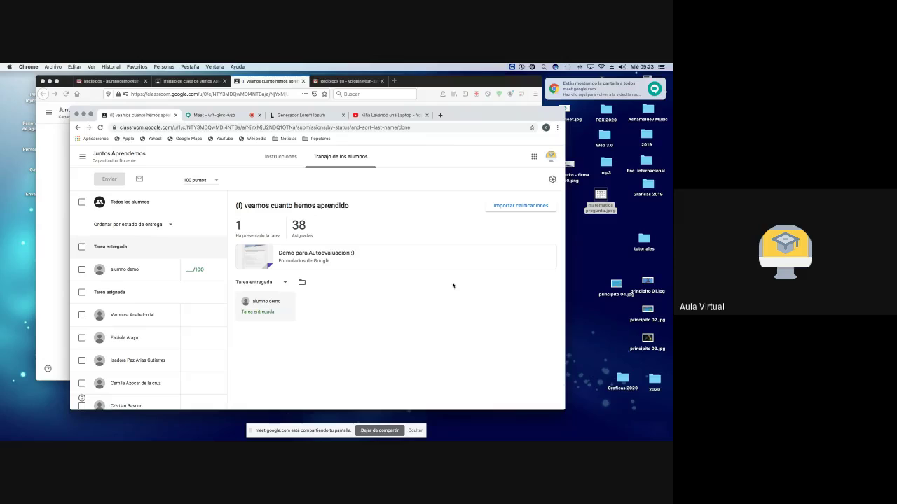
{"action": "left_click", "coordinate": [518, 206]}
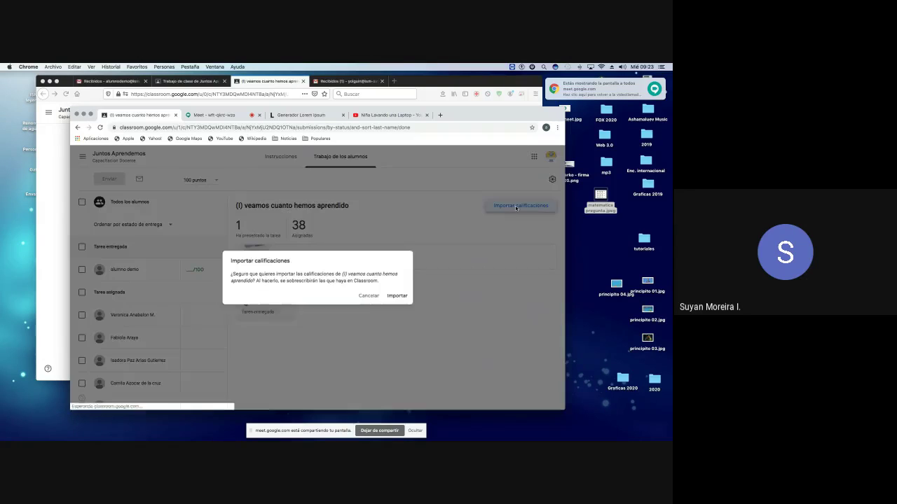
{"action": "left_click", "coordinate": [400, 297]}
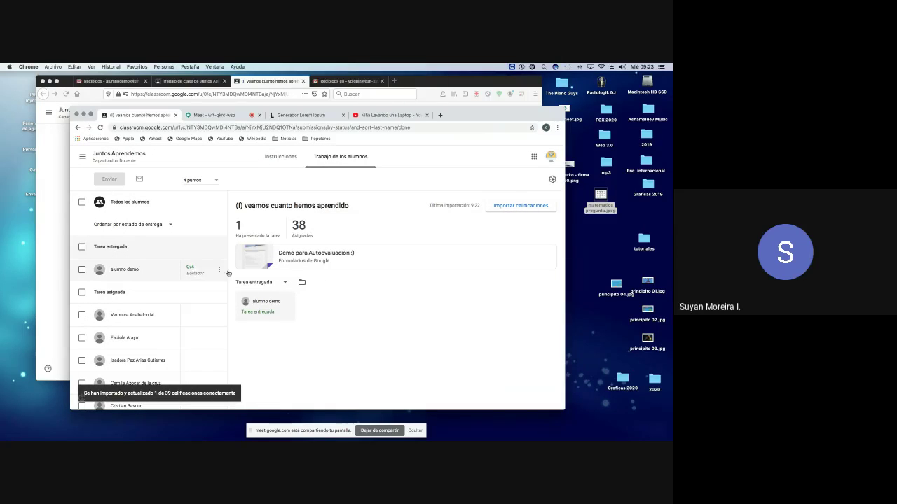
Step: Check the demo student's 0/4 grade and the 4-point value, then view the instructions
{"action": "left_click", "coordinate": [219, 270]}
{"action": "left_click", "coordinate": [362, 277]}
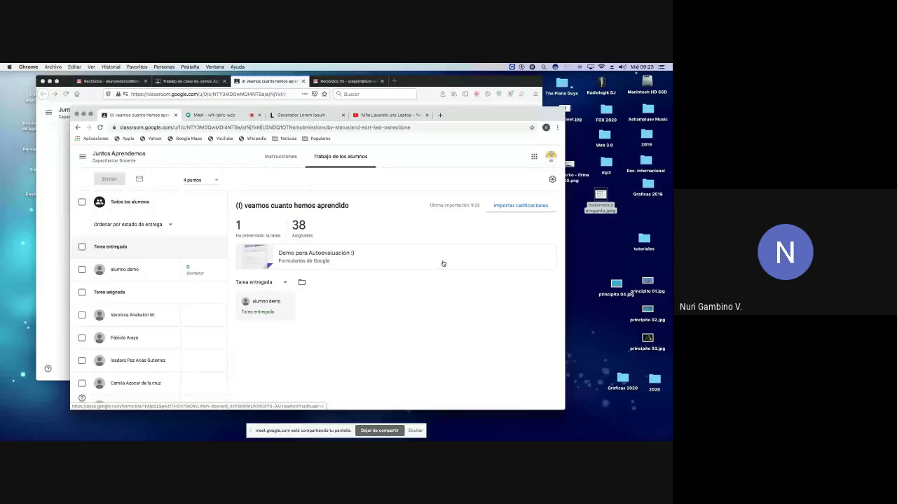
{"action": "left_click", "coordinate": [216, 181]}
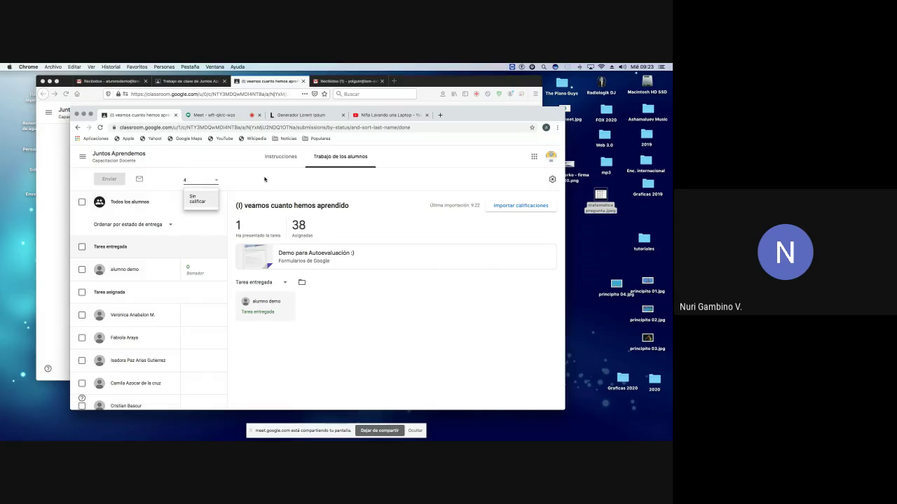
{"action": "left_click", "coordinate": [264, 179]}
{"action": "left_click", "coordinate": [280, 159]}
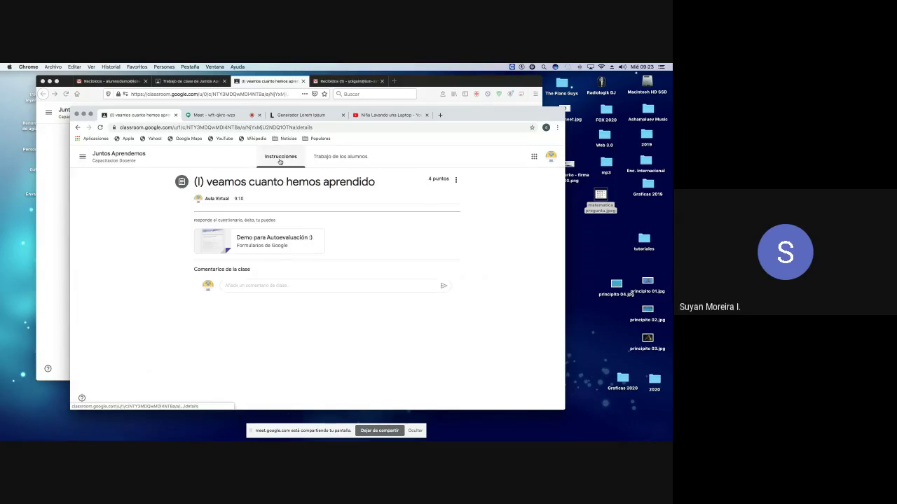
Step: Open the attached quiz under the class account and switch it into the Forms editor
{"action": "left_click", "coordinate": [290, 248]}
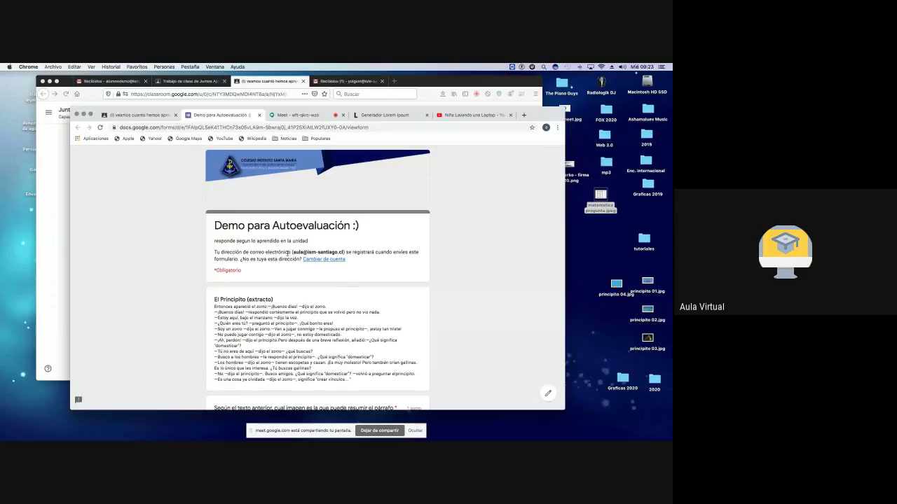
{"action": "scroll", "coordinate": [287, 252], "scroll_direction": "down", "scroll_amount": 4}
{"action": "scroll", "coordinate": [330, 225], "scroll_direction": "up", "scroll_amount": 4}
{"action": "left_click", "coordinate": [326, 260]}
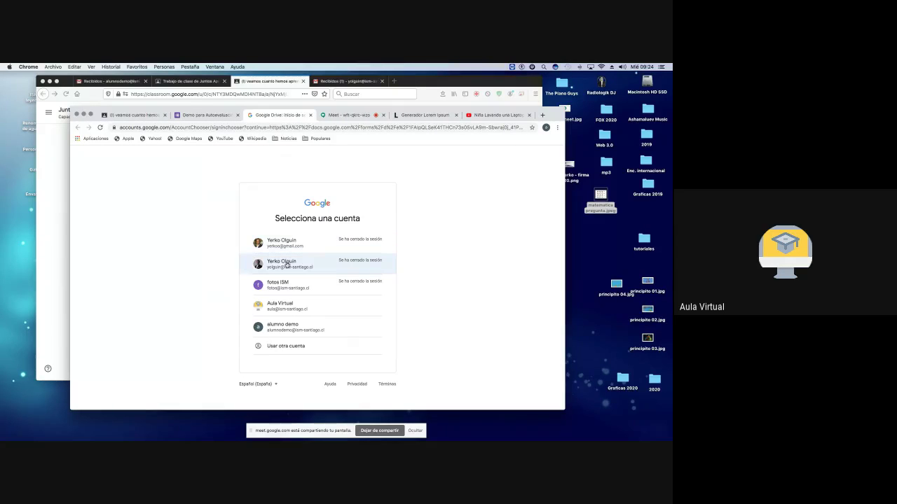
{"action": "left_click", "coordinate": [285, 306]}
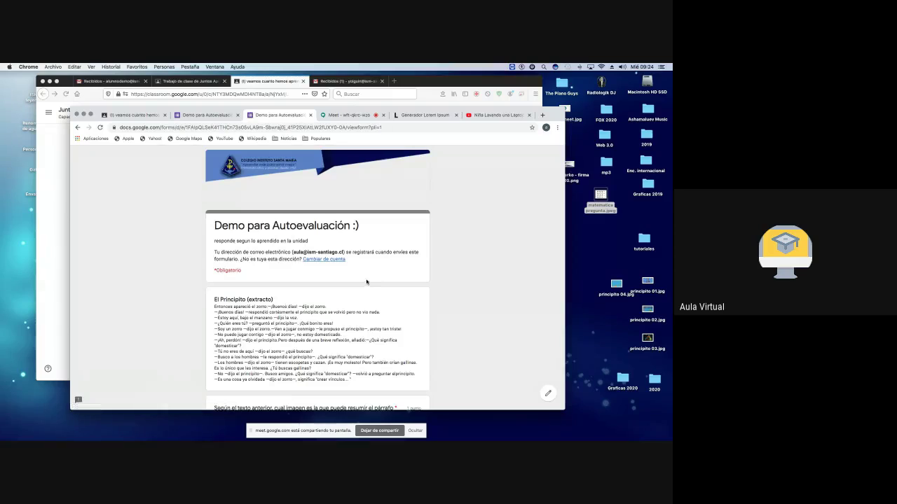
{"action": "scroll", "coordinate": [400, 283], "scroll_direction": "down", "scroll_amount": 2}
{"action": "scroll", "coordinate": [400, 283], "scroll_direction": "down", "scroll_amount": 5}
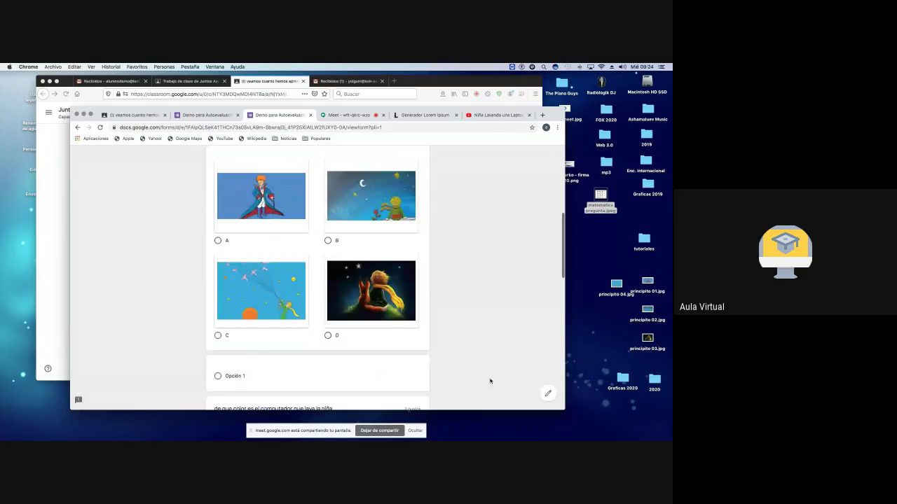
{"action": "left_click", "coordinate": [546, 394]}
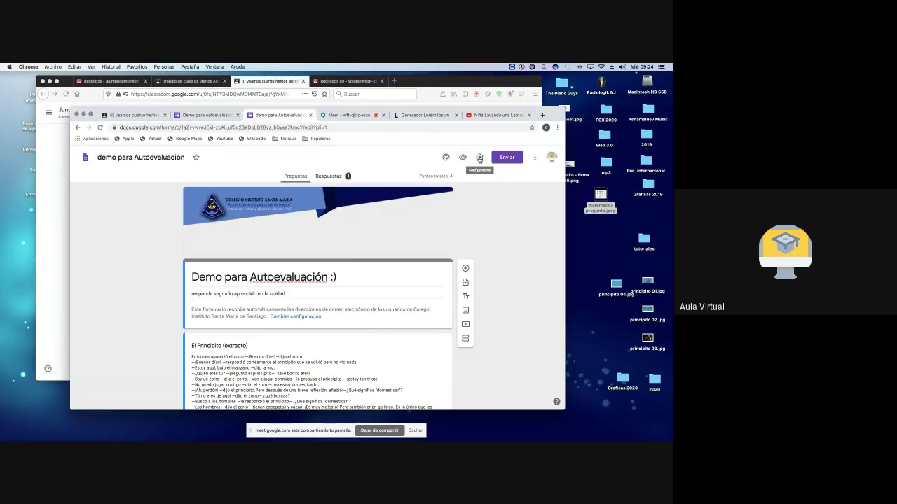
Step: Review the form's General, Presentation and Quizzes settings and save them
{"action": "left_click", "coordinate": [479, 157]}
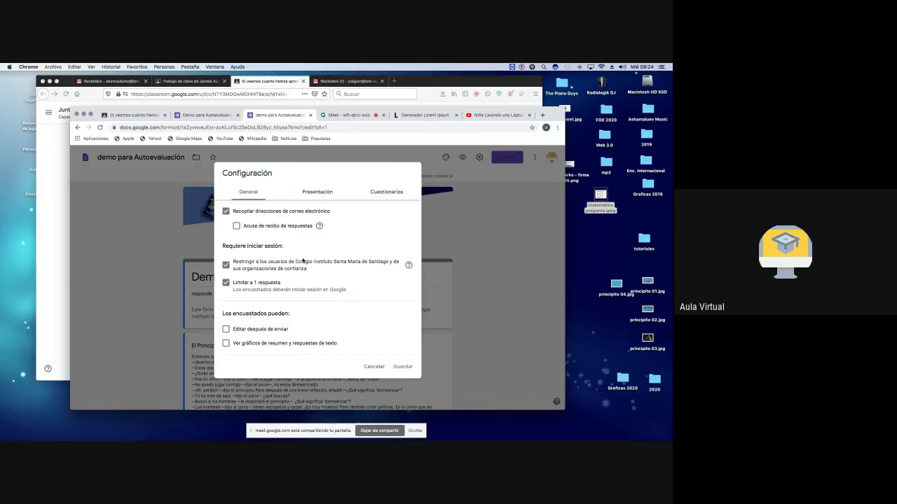
{"action": "left_click", "coordinate": [323, 194]}
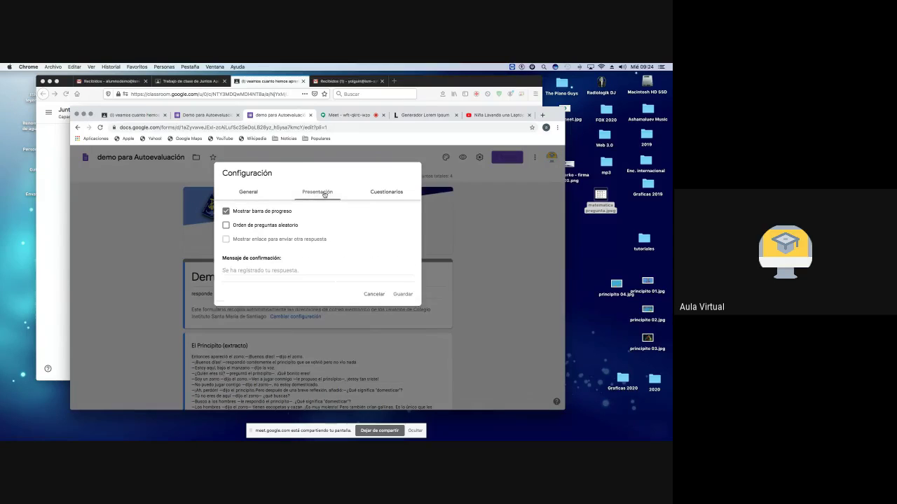
{"action": "left_click", "coordinate": [402, 191]}
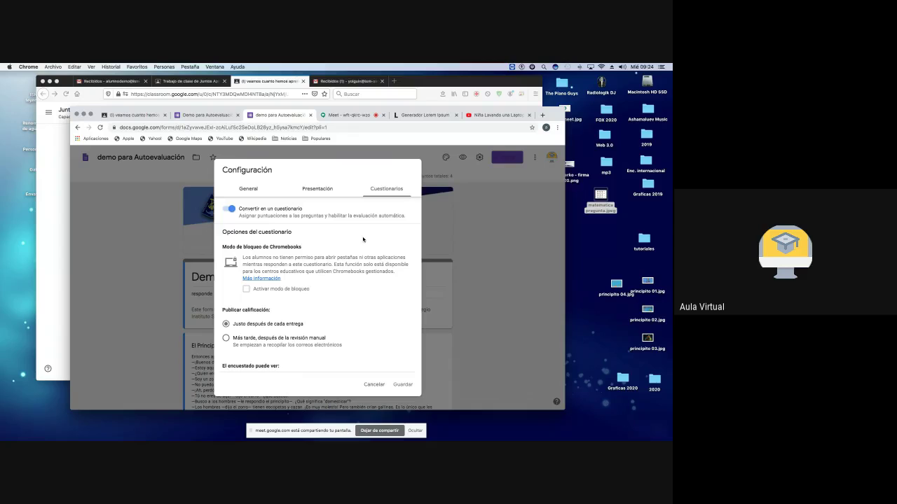
{"action": "scroll", "coordinate": [363, 240], "scroll_direction": "down", "scroll_amount": 3}
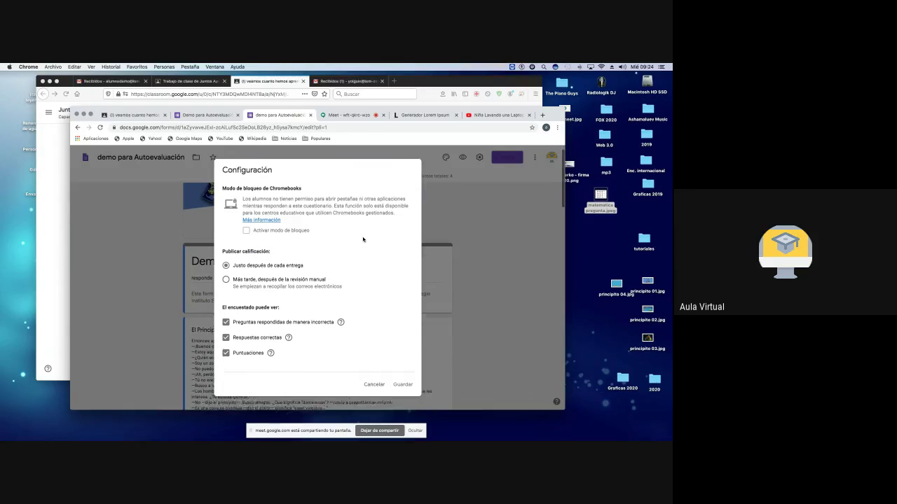
{"action": "left_click", "coordinate": [400, 380]}
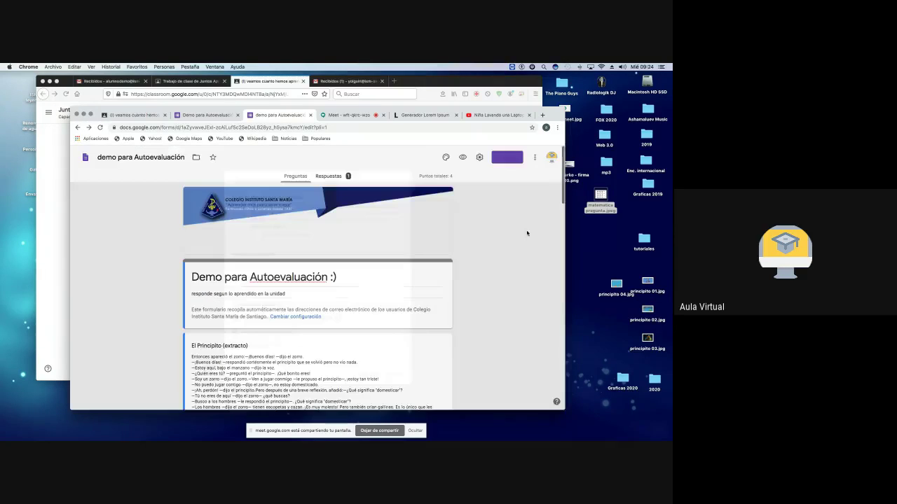
Step: Set default preferences to make questions required and collect email addresses, then save
{"action": "left_click", "coordinate": [534, 158]}
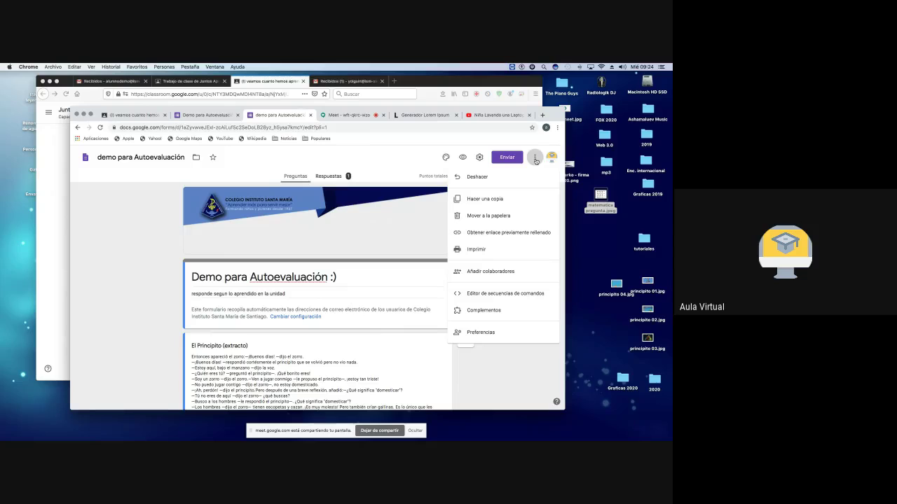
{"action": "left_click", "coordinate": [504, 334]}
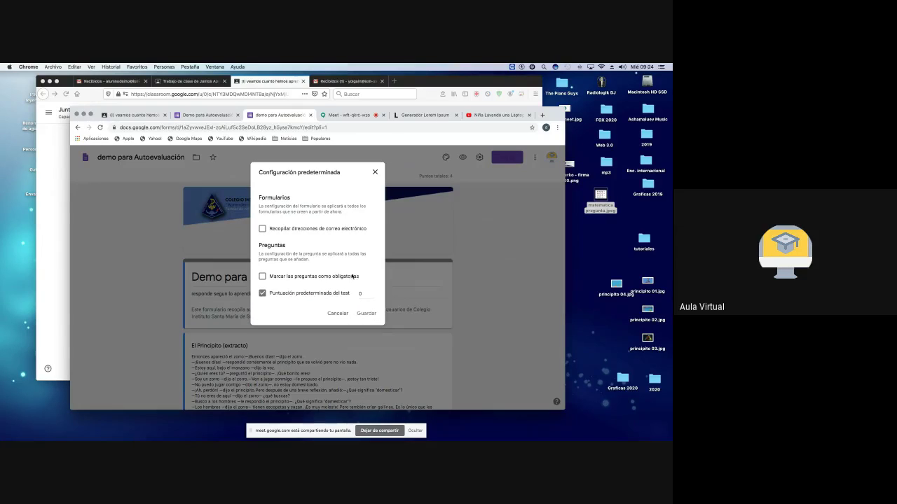
{"action": "scroll", "coordinate": [322, 285], "scroll_direction": "down", "scroll_amount": 1}
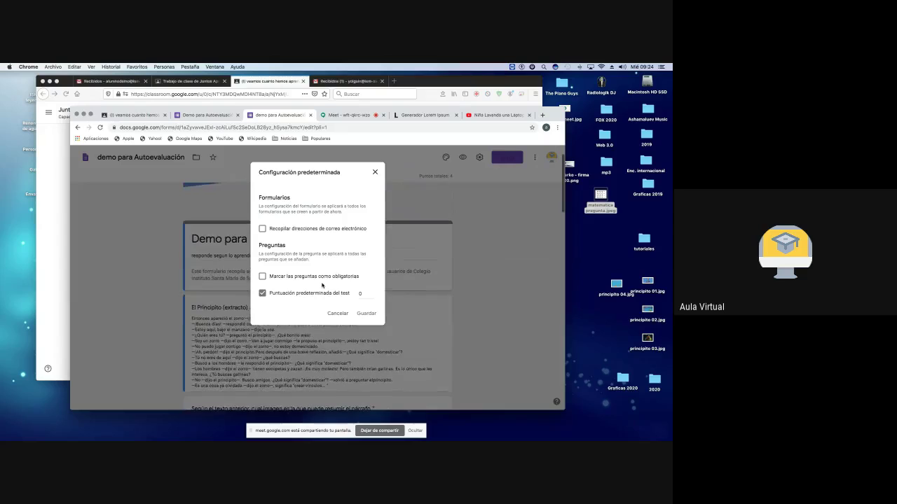
{"action": "left_click", "coordinate": [262, 280]}
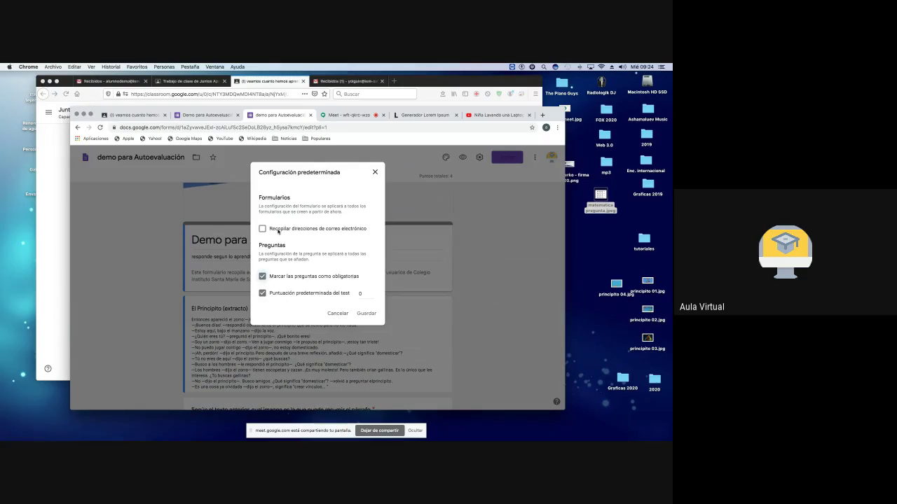
{"action": "left_click", "coordinate": [262, 229]}
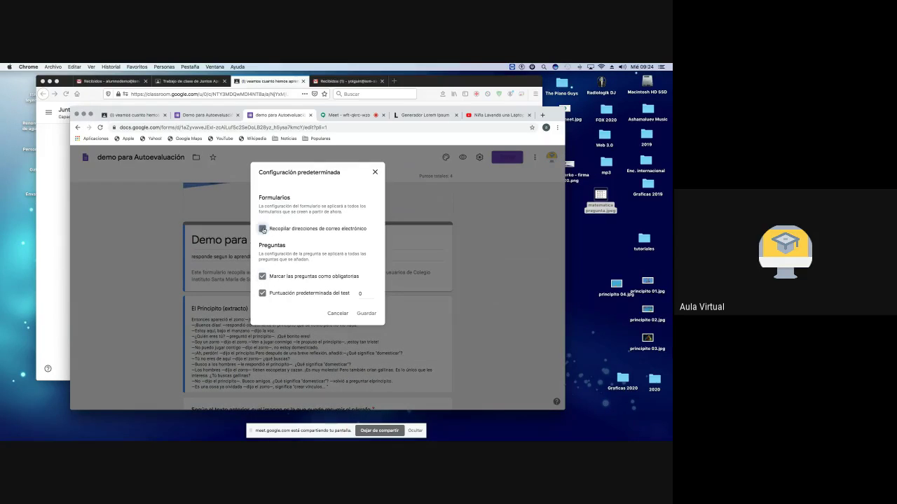
{"action": "left_click", "coordinate": [367, 313]}
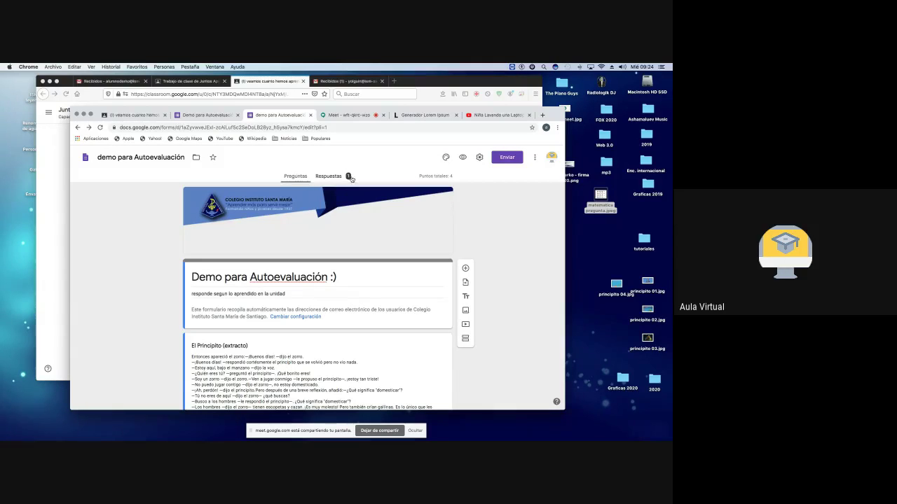
Step: Show the Responses summary with 1 response averaging 0/4, after a glance at Questions
{"action": "left_click", "coordinate": [328, 176]}
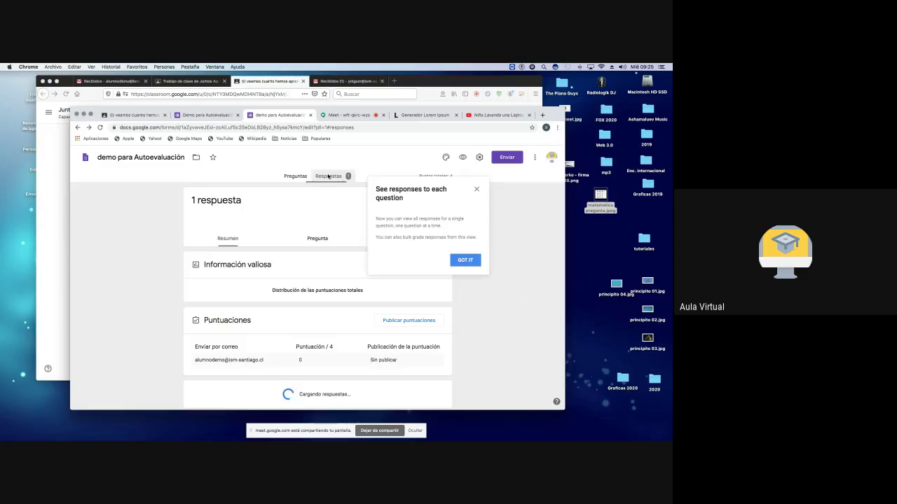
{"action": "left_click", "coordinate": [468, 262]}
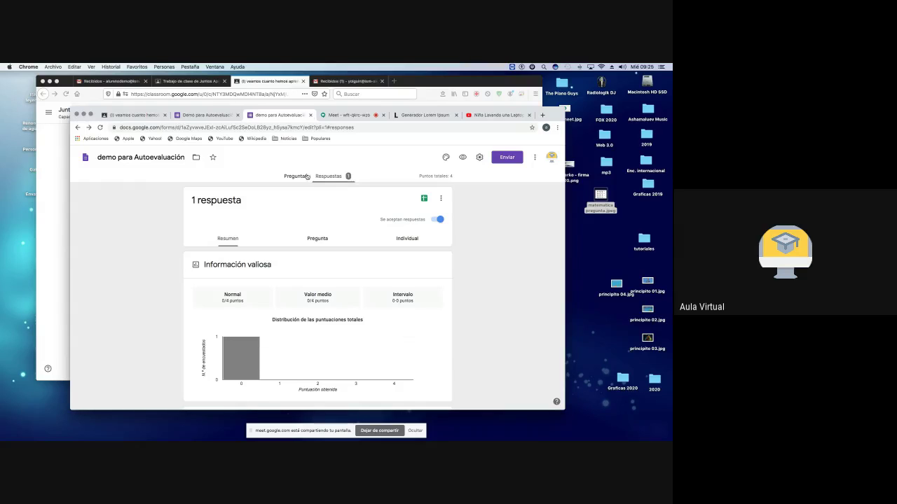
{"action": "left_click", "coordinate": [297, 177]}
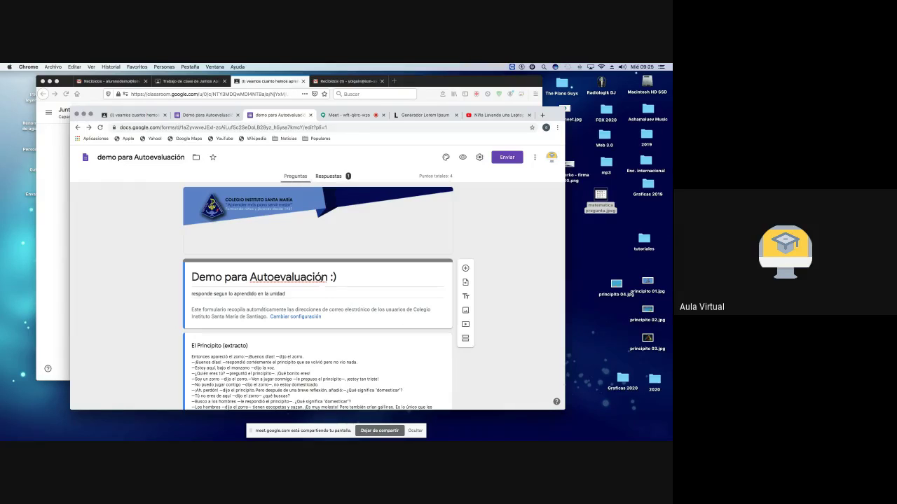
{"action": "scroll", "coordinate": [322, 284], "scroll_direction": "down", "scroll_amount": 10}
{"action": "scroll", "coordinate": [322, 284], "scroll_direction": "down", "scroll_amount": 3}
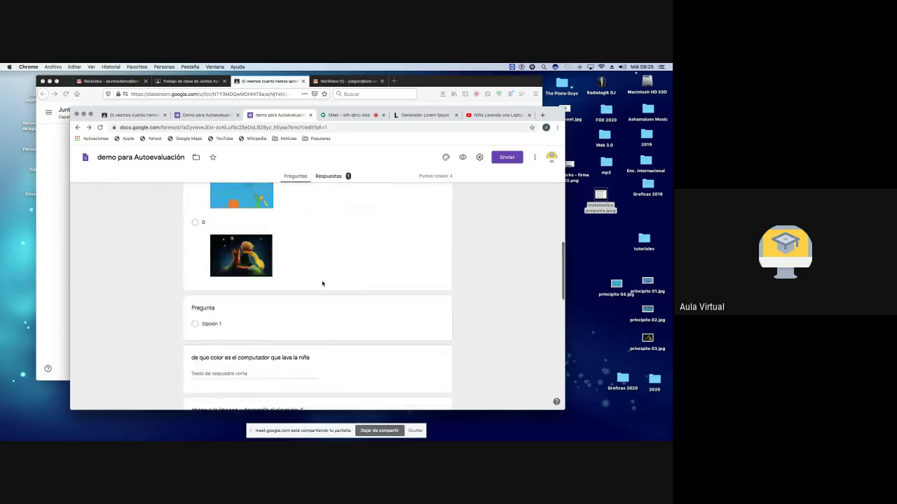
{"action": "scroll", "coordinate": [322, 284], "scroll_direction": "up", "scroll_amount": 15}
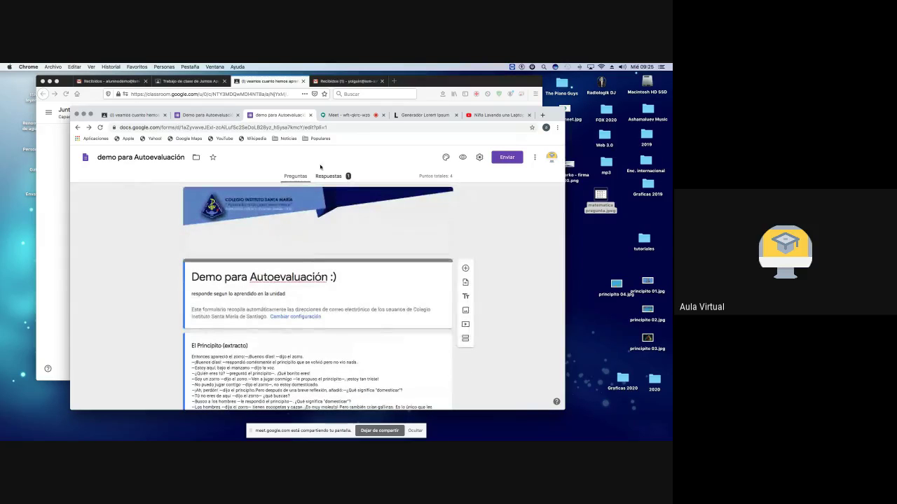
{"action": "left_click", "coordinate": [330, 177]}
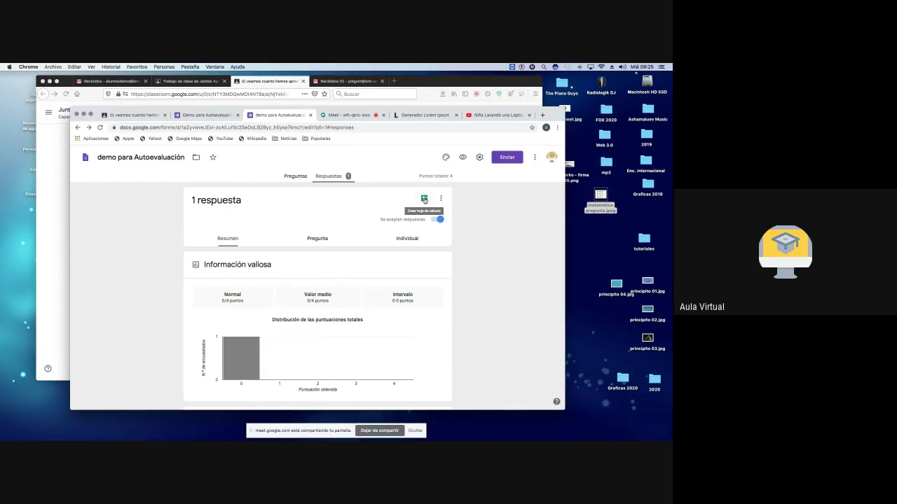
Step: Create a linked responses spreadsheet and inspect the respondent's email address entry
{"action": "left_click", "coordinate": [423, 200]}
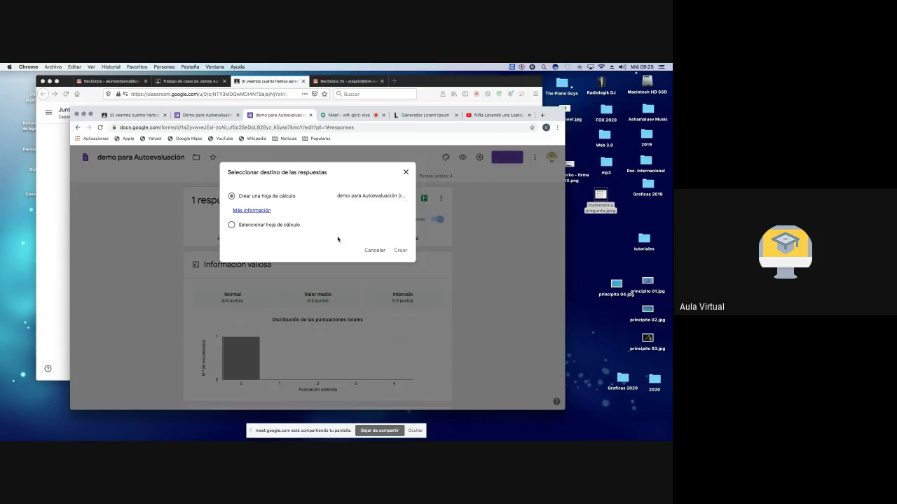
{"action": "left_click", "coordinate": [399, 250]}
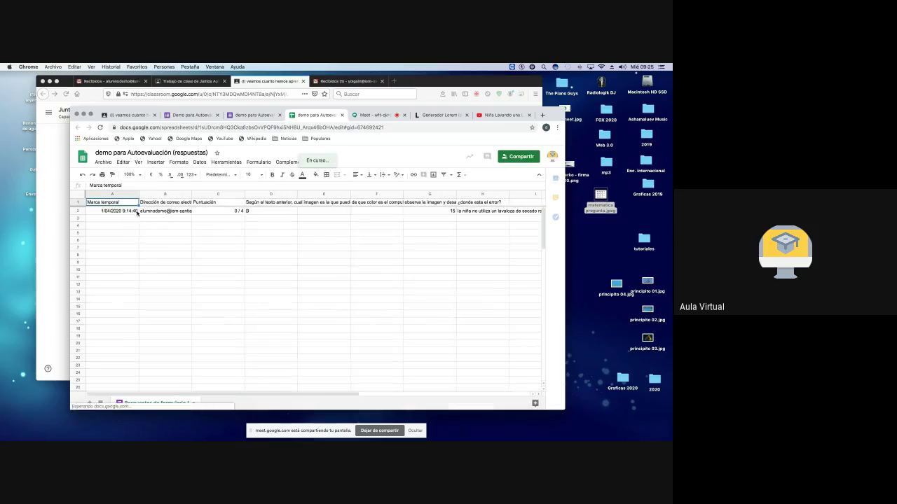
{"action": "left_click", "coordinate": [153, 212]}
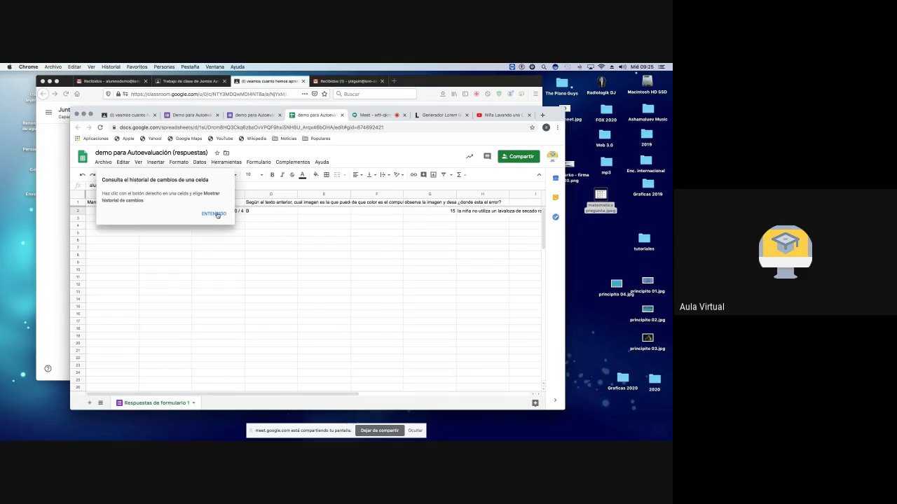
{"action": "left_click", "coordinate": [216, 215]}
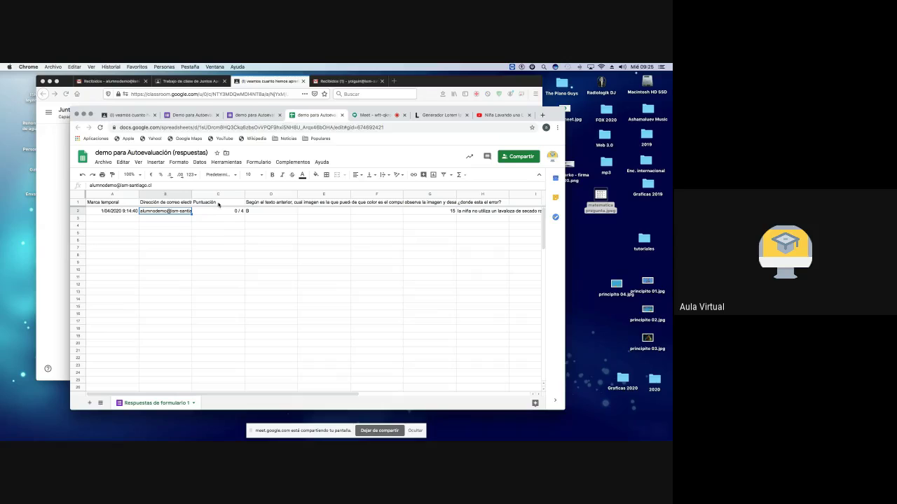
Step: Review answer B in D2, value 15 in G2 and answer text in H2, then close the sheet
{"action": "left_click", "coordinate": [273, 214]}
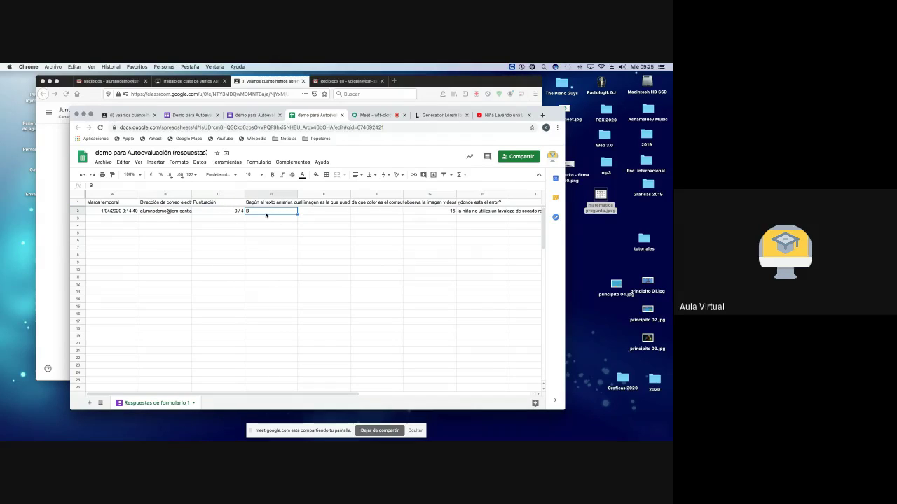
{"action": "left_click", "coordinate": [447, 212]}
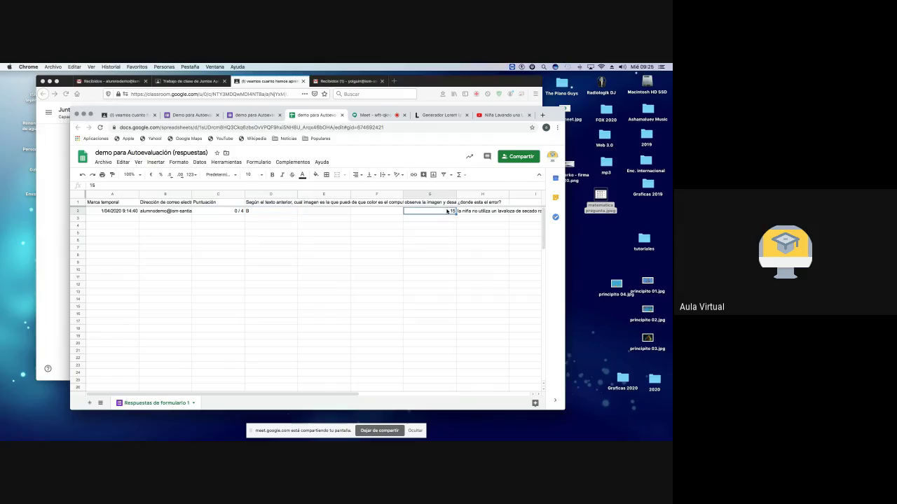
{"action": "scroll", "coordinate": [350, 212], "scroll_direction": "right", "scroll_amount": 5}
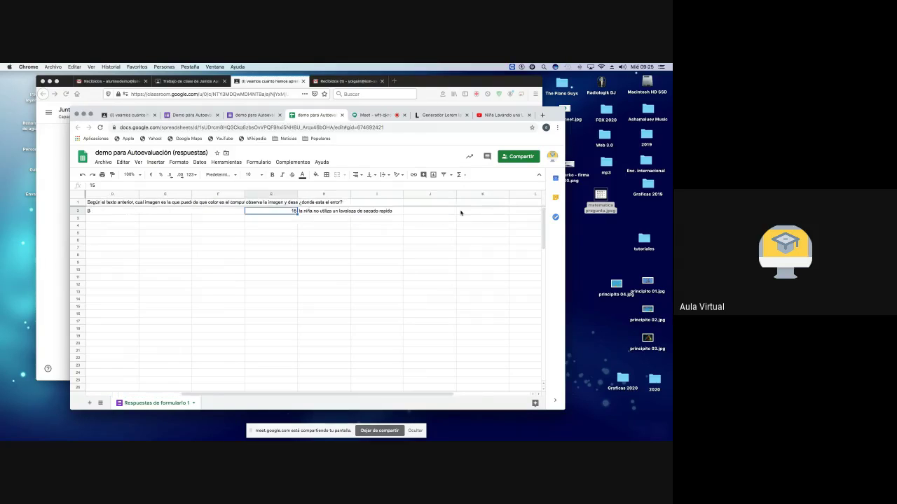
{"action": "left_click", "coordinate": [269, 213]}
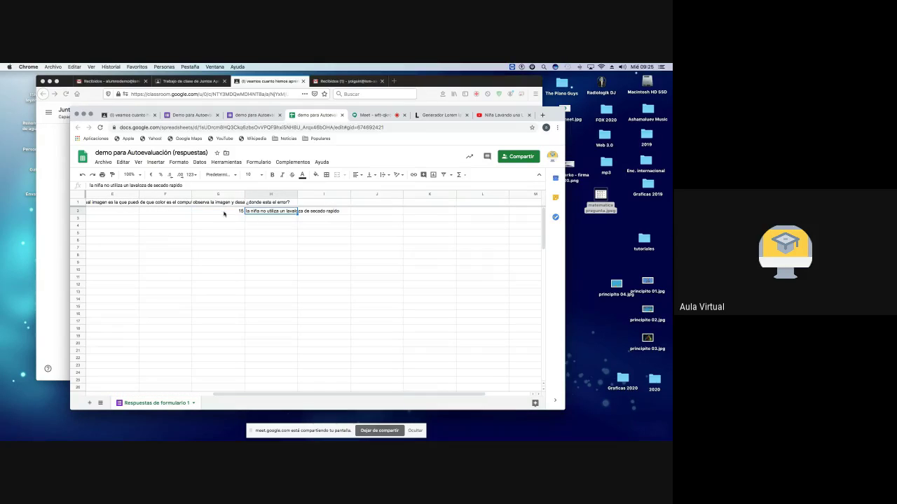
{"action": "left_click", "coordinate": [241, 212]}
{"action": "left_click", "coordinate": [248, 211]}
{"action": "scroll", "coordinate": [184, 204], "scroll_direction": "left", "scroll_amount": 5}
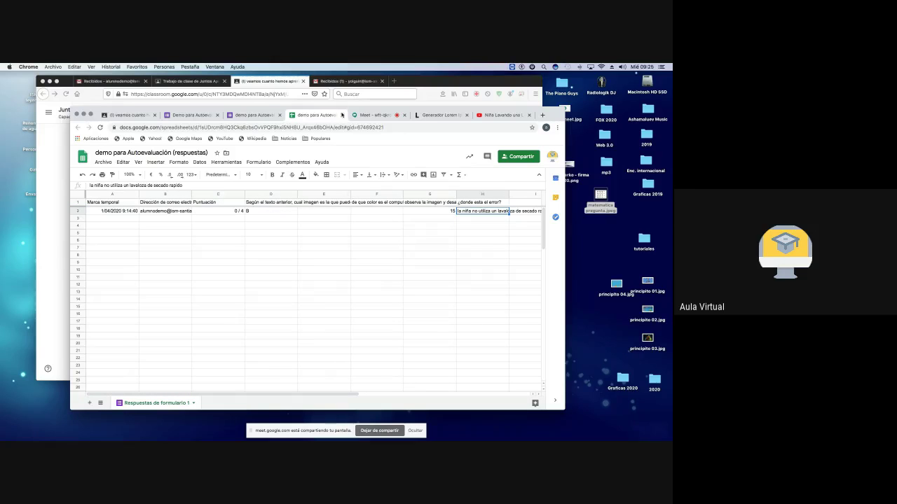
{"action": "left_click", "coordinate": [343, 115]}
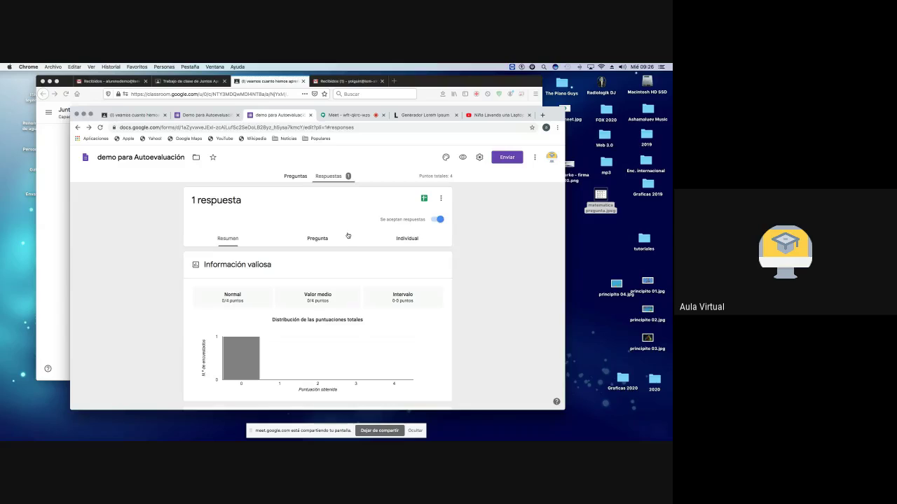
{"action": "scroll", "coordinate": [346, 238], "scroll_direction": "down", "scroll_amount": 3}
{"action": "mouse_move", "coordinate": [238, 249]}
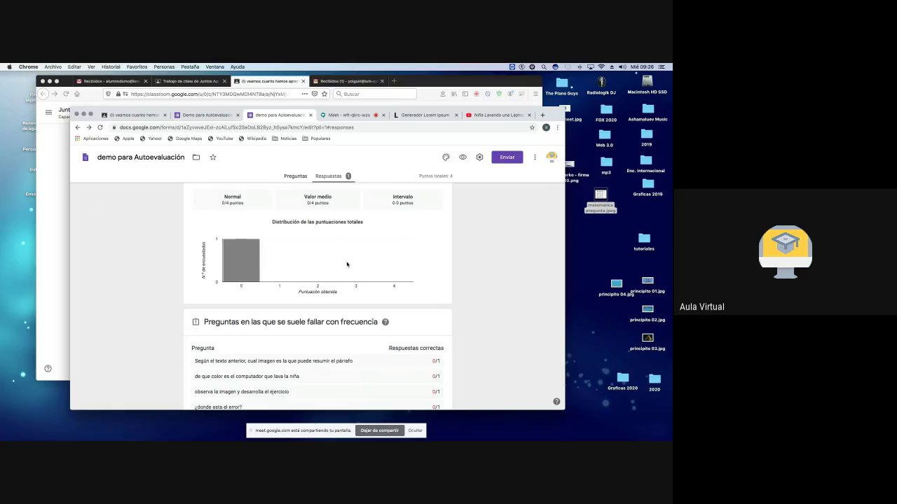
{"action": "scroll", "coordinate": [346, 263], "scroll_direction": "down", "scroll_amount": 1}
{"action": "scroll", "coordinate": [326, 263], "scroll_direction": "down", "scroll_amount": 3}
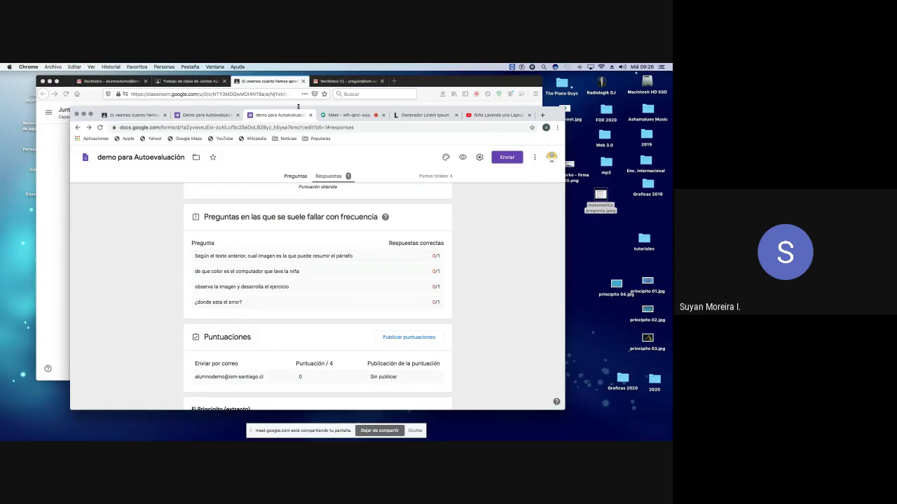
Step: Close the open quiz tabs and return to the Classroom assignment page
{"action": "left_click", "coordinate": [311, 116]}
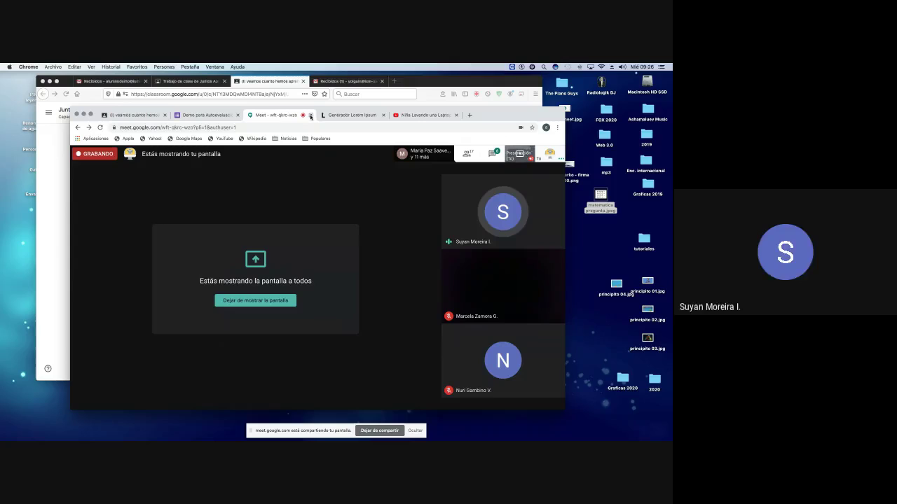
{"action": "left_click", "coordinate": [205, 115]}
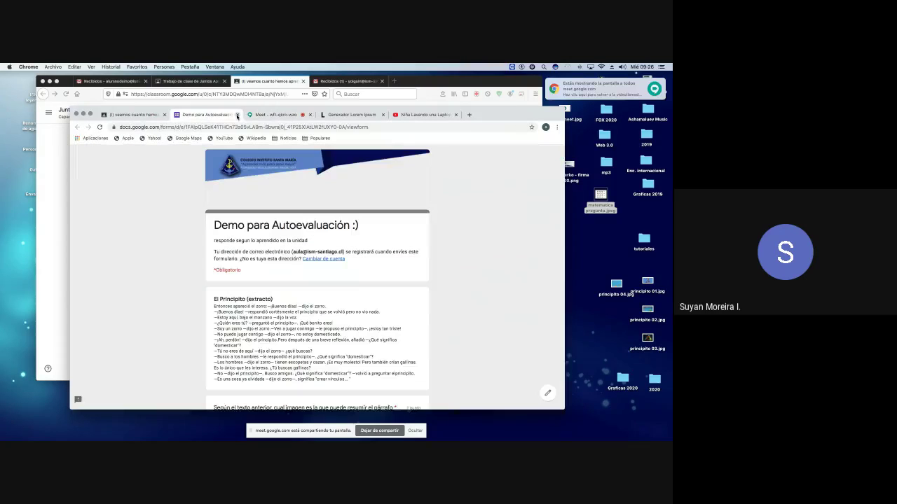
{"action": "left_click", "coordinate": [237, 115]}
{"action": "left_click", "coordinate": [136, 114]}
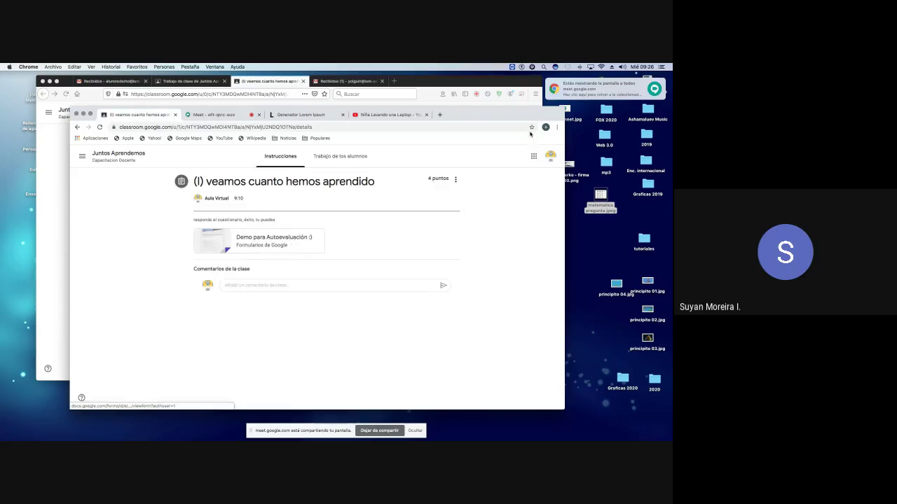
Step: Open Google Forms from the apps grid and open demo para Autoevaluación, already answered
{"action": "left_click", "coordinate": [533, 157]}
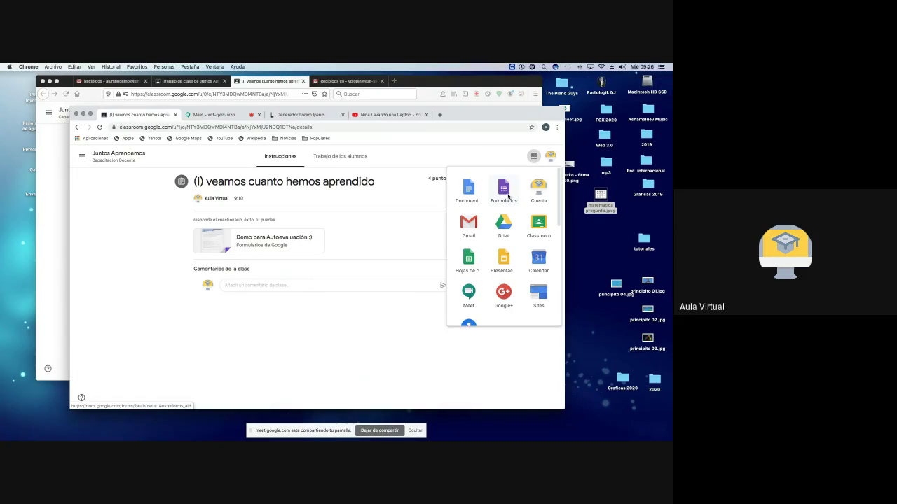
{"action": "left_click", "coordinate": [504, 190]}
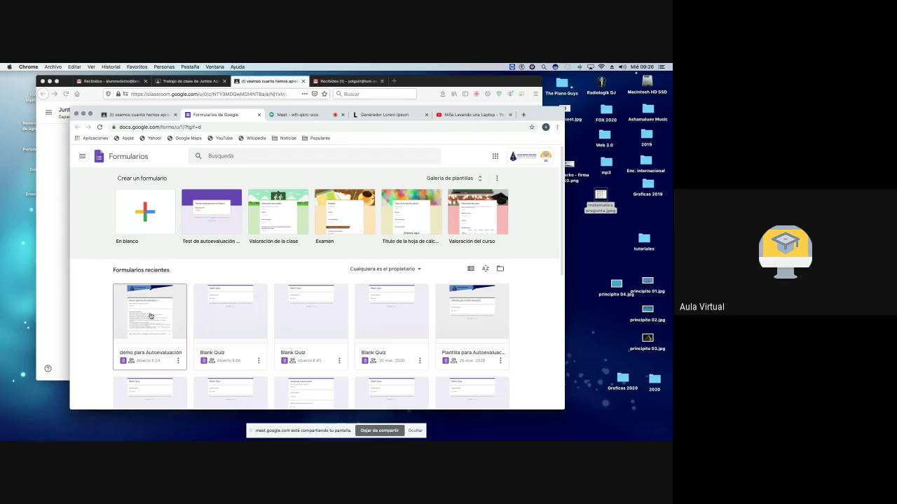
{"action": "left_click", "coordinate": [150, 316]}
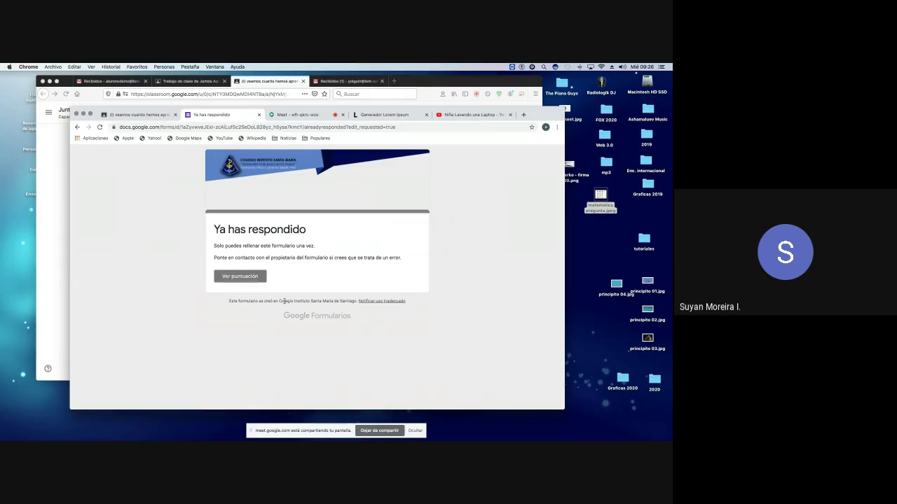
{"action": "left_click", "coordinate": [246, 276]}
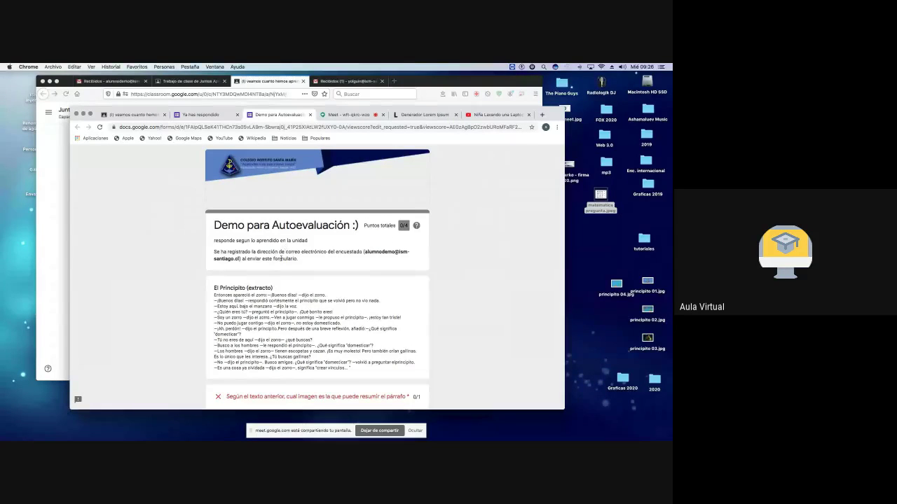
{"action": "scroll", "coordinate": [319, 262], "scroll_direction": "down", "scroll_amount": 5}
{"action": "scroll", "coordinate": [319, 262], "scroll_direction": "up", "scroll_amount": 5}
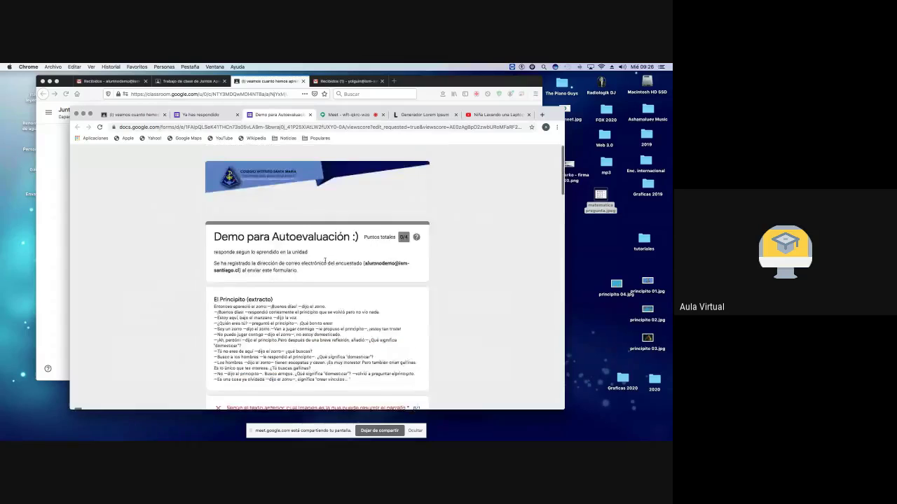
{"action": "left_click", "coordinate": [311, 115]}
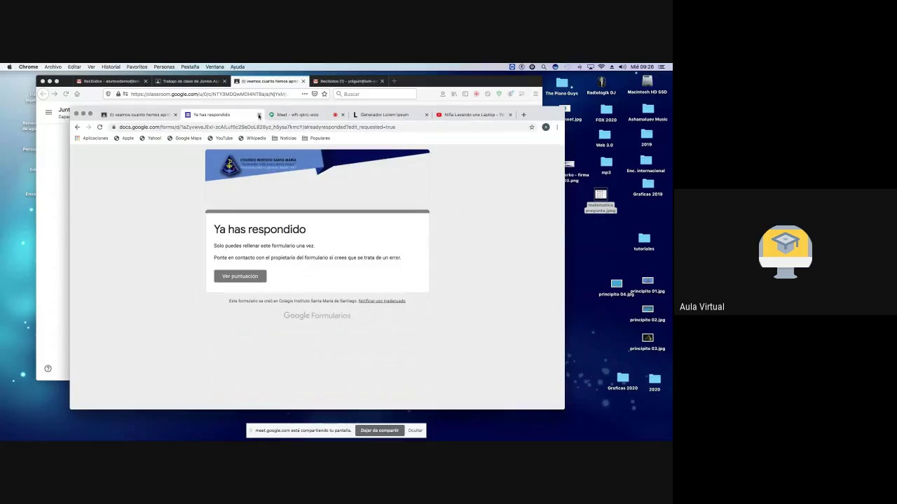
{"action": "left_click", "coordinate": [259, 115]}
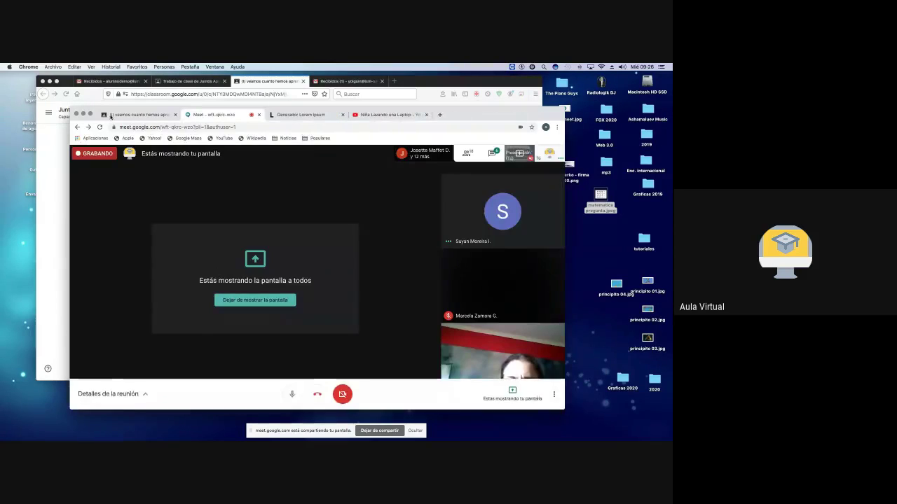
{"action": "left_click", "coordinate": [153, 117]}
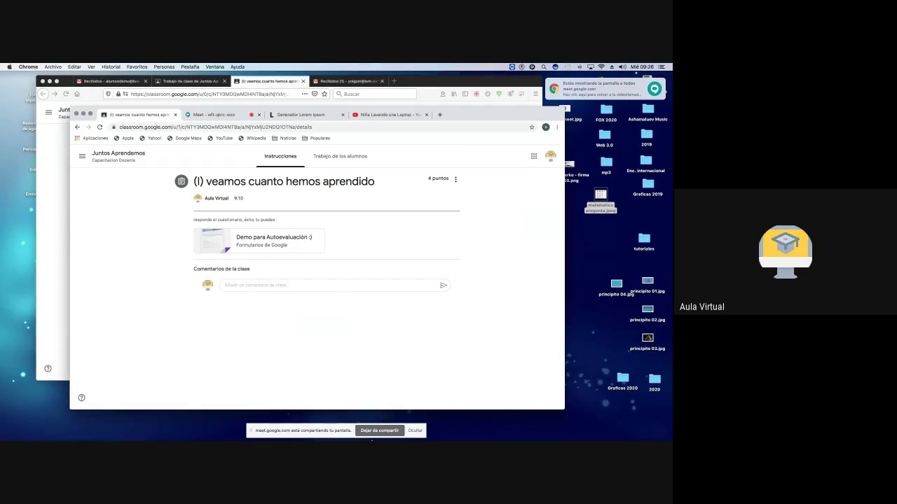
{"action": "left_click", "coordinate": [533, 156]}
{"action": "left_click", "coordinate": [502, 194]}
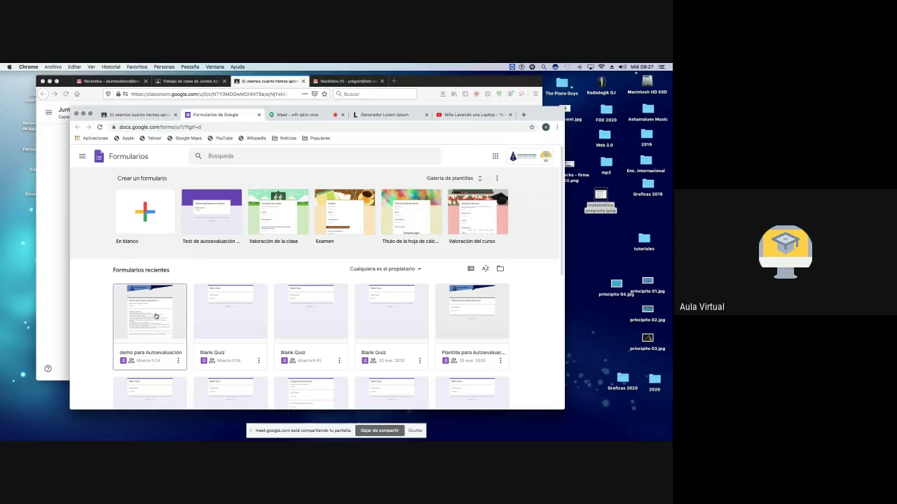
{"action": "left_click", "coordinate": [156, 316]}
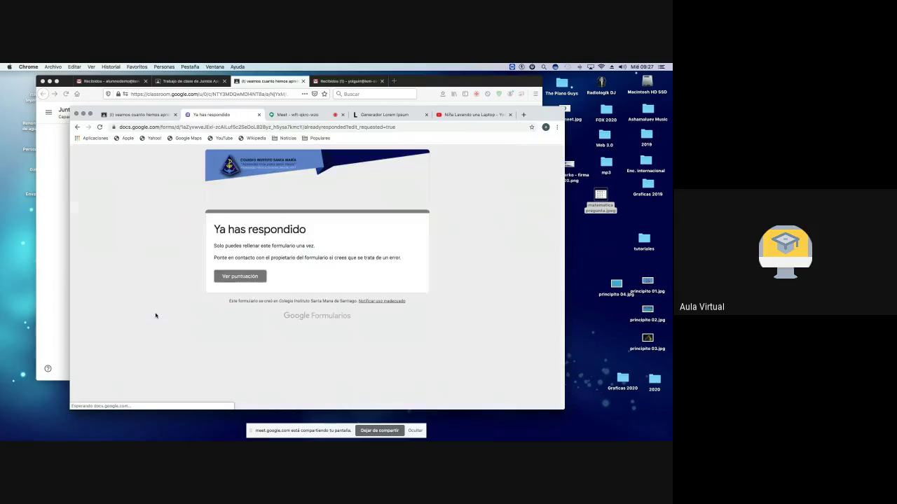
{"action": "left_click", "coordinate": [241, 279]}
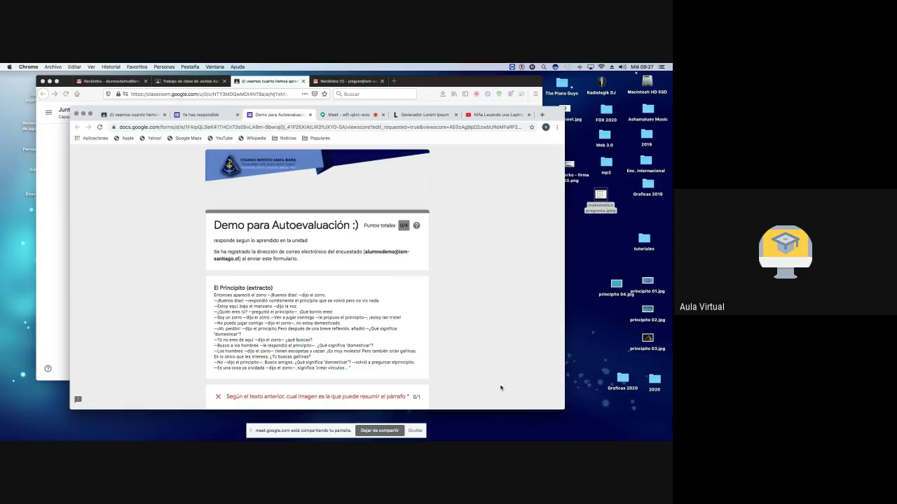
{"action": "scroll", "coordinate": [497, 343], "scroll_direction": "down", "scroll_amount": 20}
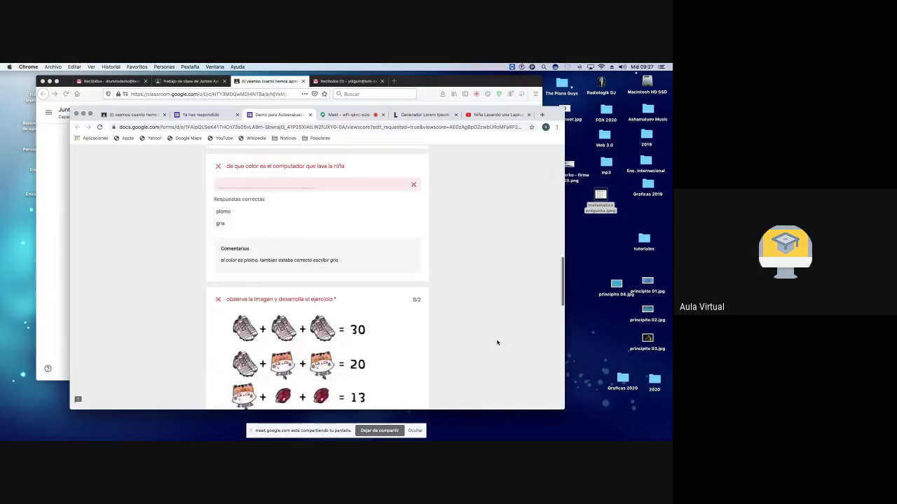
{"action": "scroll", "coordinate": [497, 343], "scroll_direction": "up", "scroll_amount": 20}
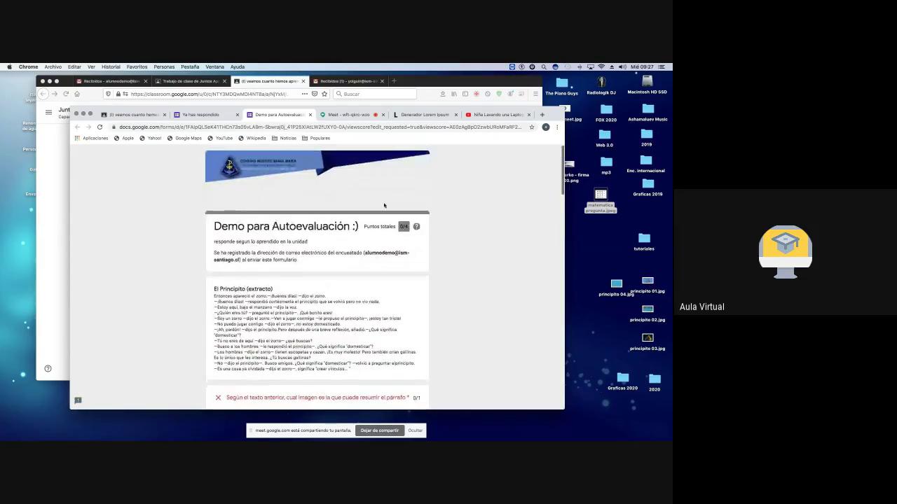
{"action": "left_click", "coordinate": [310, 116]}
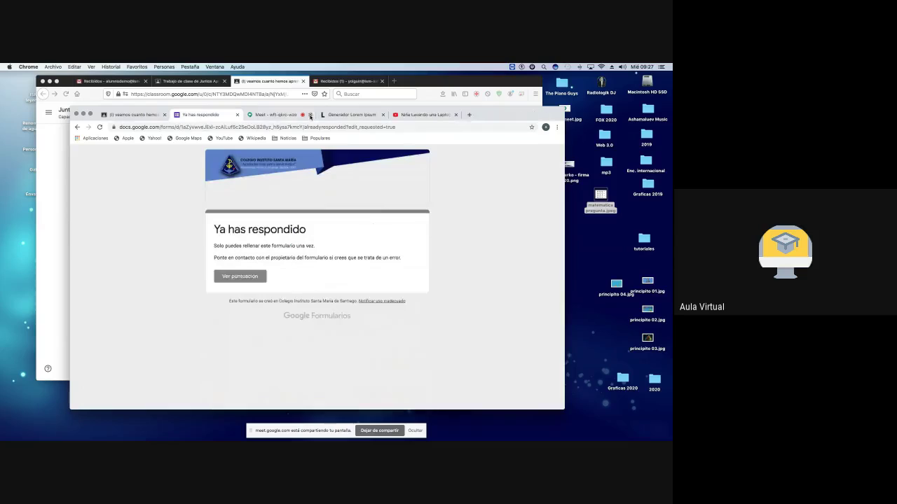
{"action": "left_click", "coordinate": [546, 127]}
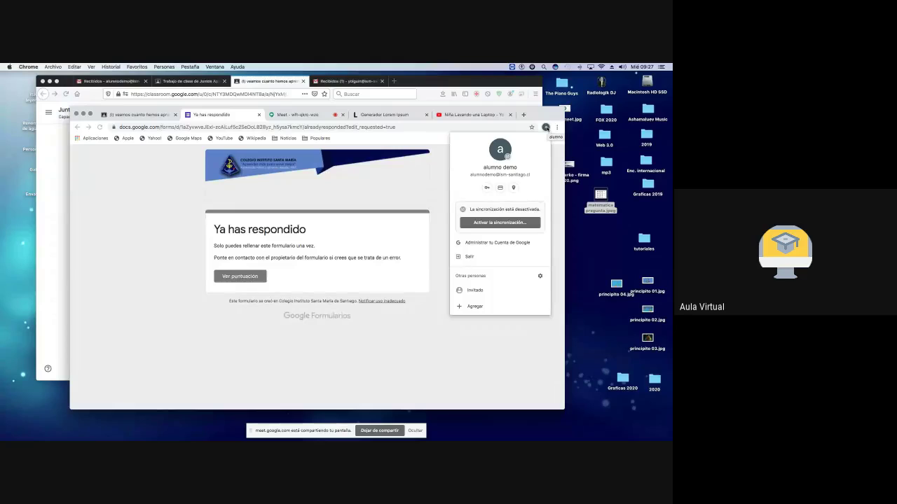
{"action": "left_click", "coordinate": [556, 127]}
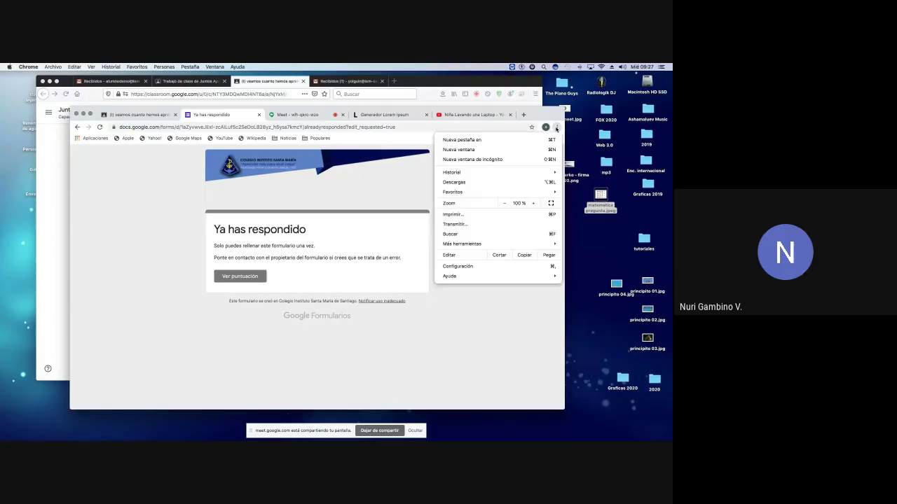
{"action": "left_click", "coordinate": [546, 128]}
{"action": "left_click", "coordinate": [545, 128]}
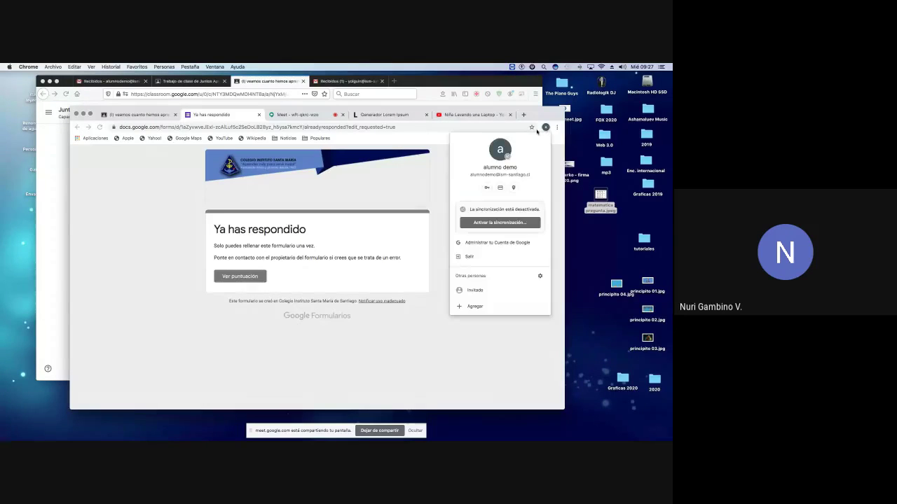
{"action": "left_click", "coordinate": [444, 174]}
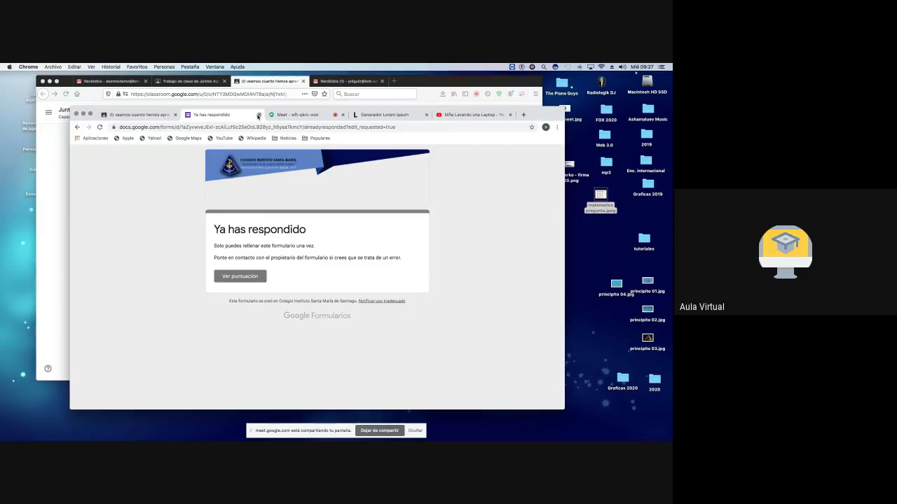
{"action": "left_click", "coordinate": [258, 115]}
Step: Launch Formularios from Classroom's apps grid and open the recent 'demo para Autoevaluación' form
{"action": "left_click", "coordinate": [143, 115]}
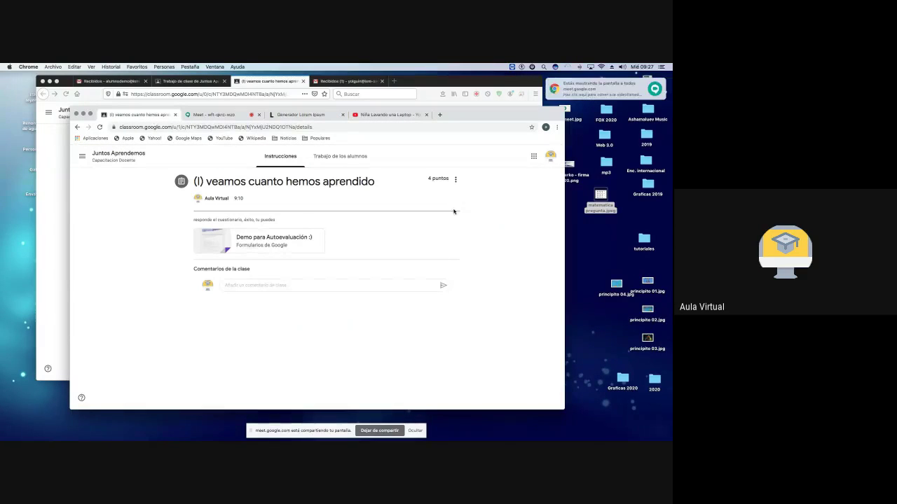
{"action": "left_click", "coordinate": [533, 155]}
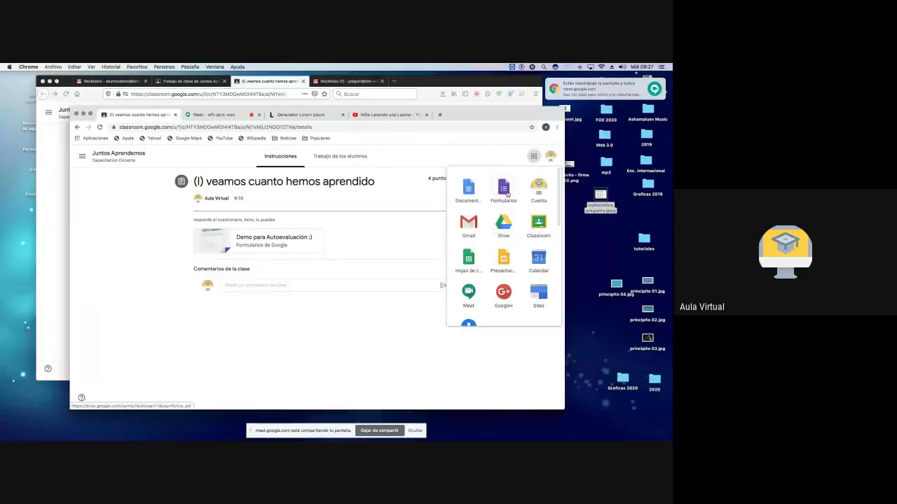
{"action": "left_click", "coordinate": [505, 191]}
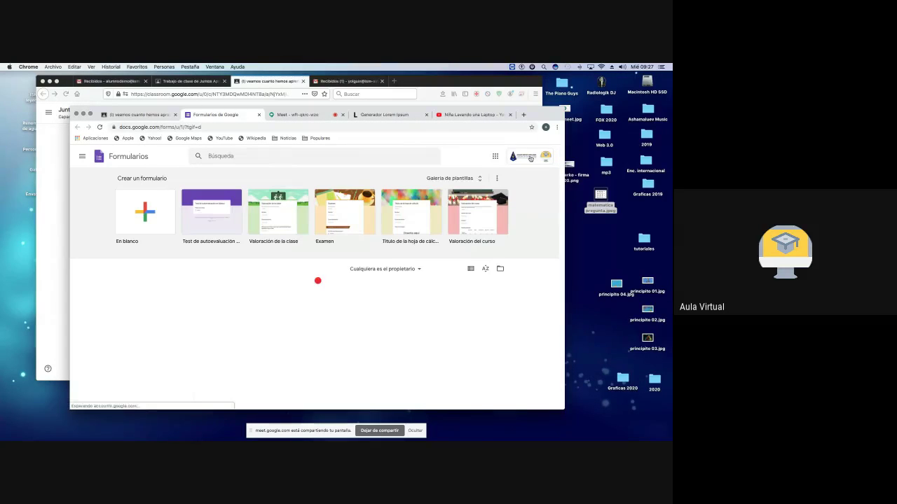
{"action": "left_click", "coordinate": [530, 159]}
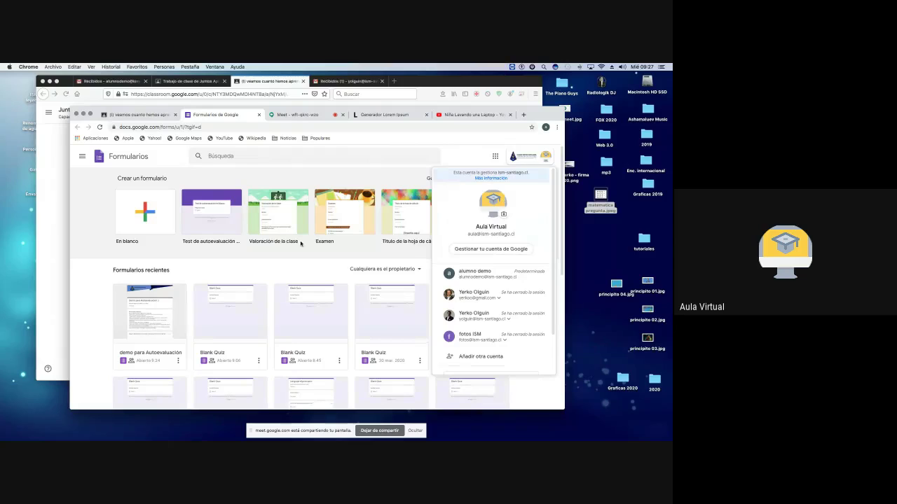
{"action": "left_click", "coordinate": [190, 325]}
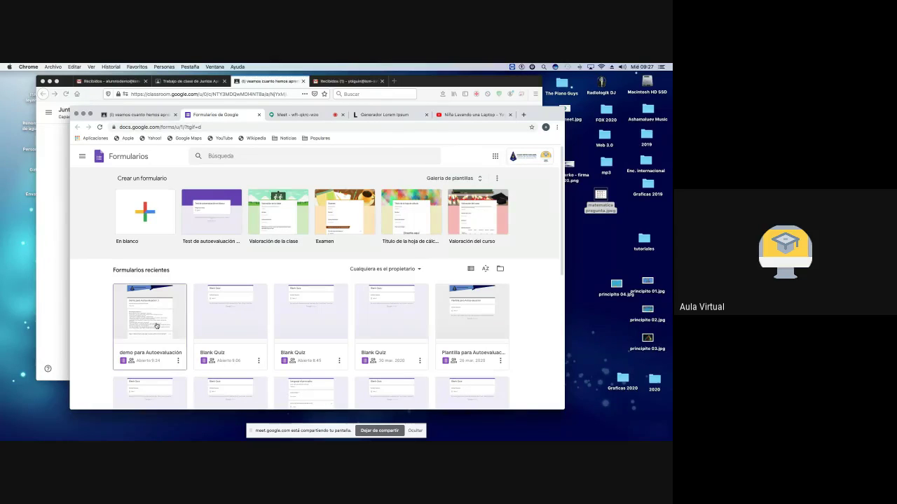
{"action": "left_click", "coordinate": [178, 361]}
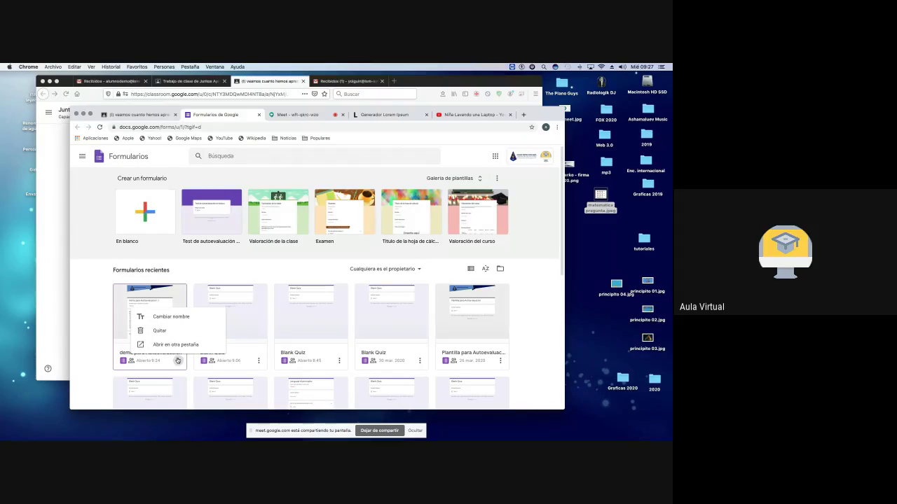
{"action": "left_click", "coordinate": [178, 361]}
{"action": "left_click", "coordinate": [151, 317]}
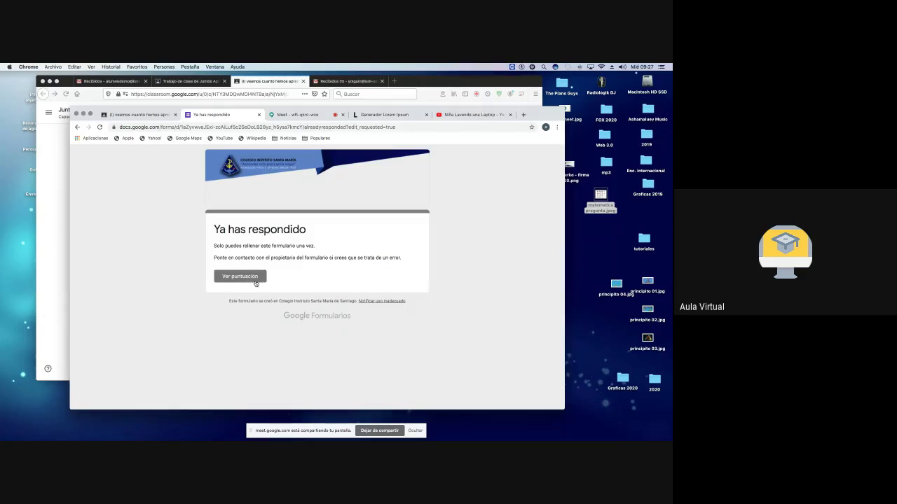
{"action": "left_click", "coordinate": [240, 276]}
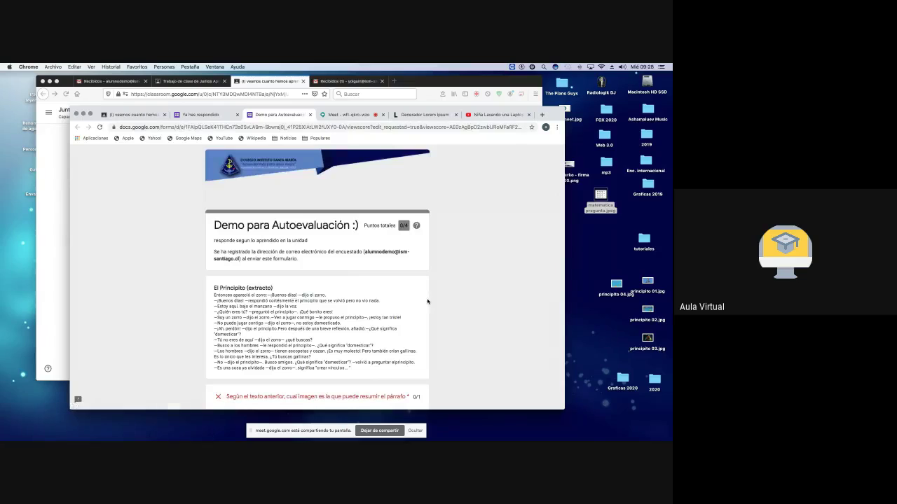
{"action": "scroll", "coordinate": [474, 327], "scroll_direction": "down", "scroll_amount": 10}
{"action": "scroll", "coordinate": [475, 326], "scroll_direction": "down", "scroll_amount": 5}
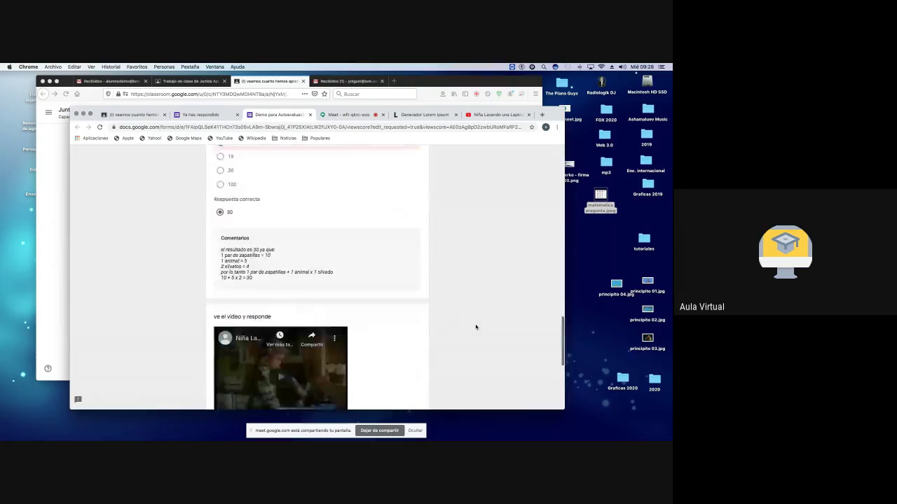
{"action": "scroll", "coordinate": [476, 326], "scroll_direction": "up", "scroll_amount": 15}
{"action": "scroll", "coordinate": [476, 327], "scroll_direction": "down", "scroll_amount": 1}
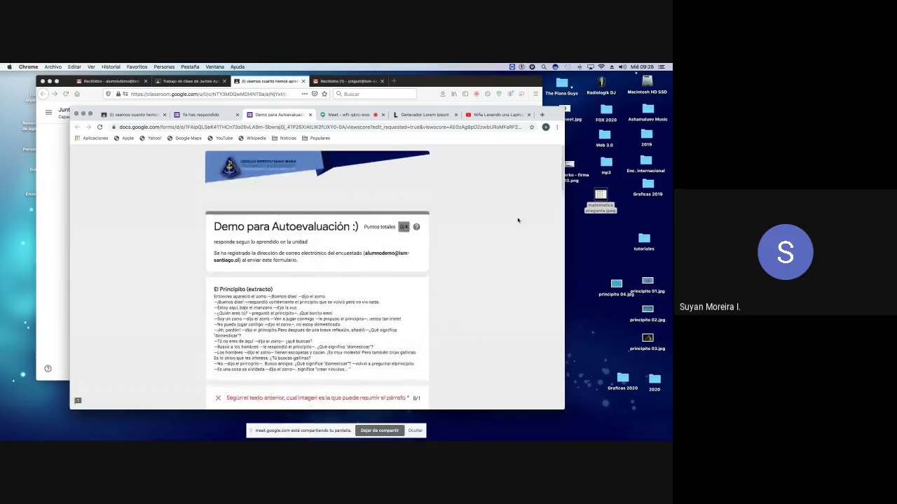
{"action": "left_click", "coordinate": [311, 115]}
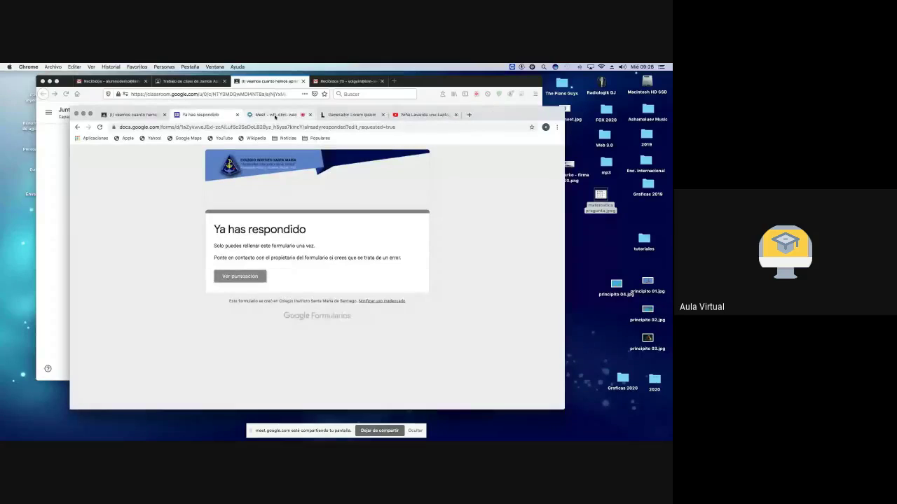
Step: Open the teacher's Google account from the Chrome profile menu
{"action": "left_click", "coordinate": [545, 126]}
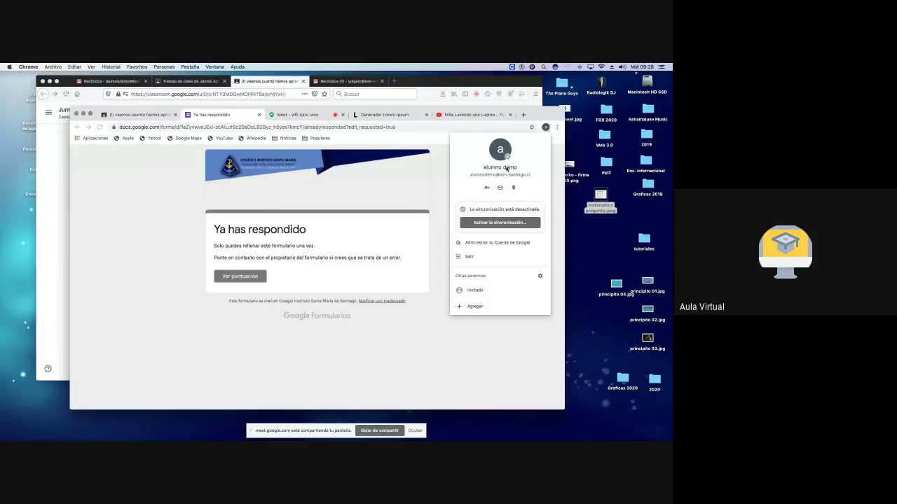
{"action": "left_click", "coordinate": [492, 243]}
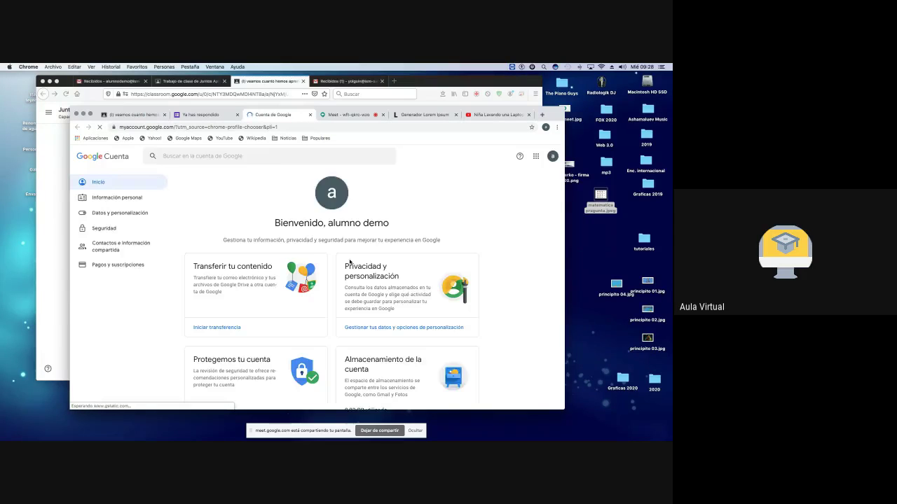
{"action": "left_click", "coordinate": [552, 157]}
{"action": "left_click", "coordinate": [481, 275]}
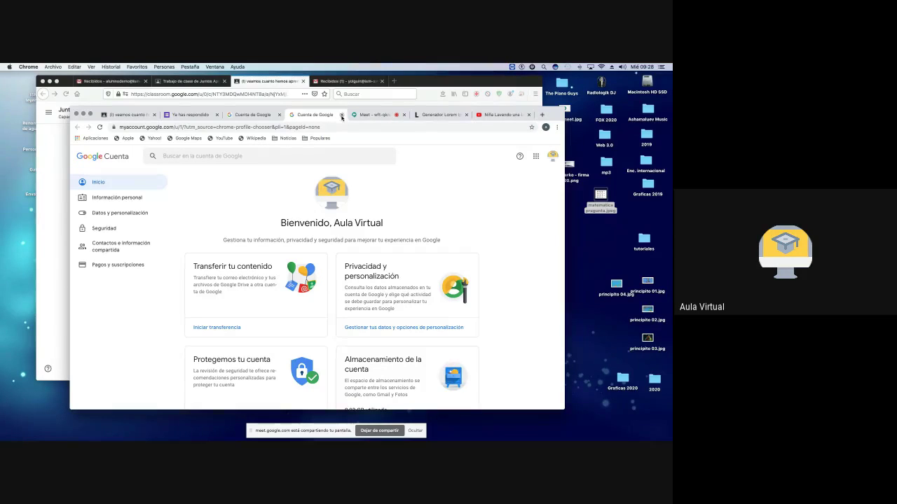
Step: Close the Cuenta de Google and 'Ya has respondido' tabs and return to the Classroom assignment
{"action": "left_click", "coordinate": [342, 115]}
{"action": "left_click", "coordinate": [311, 115]}
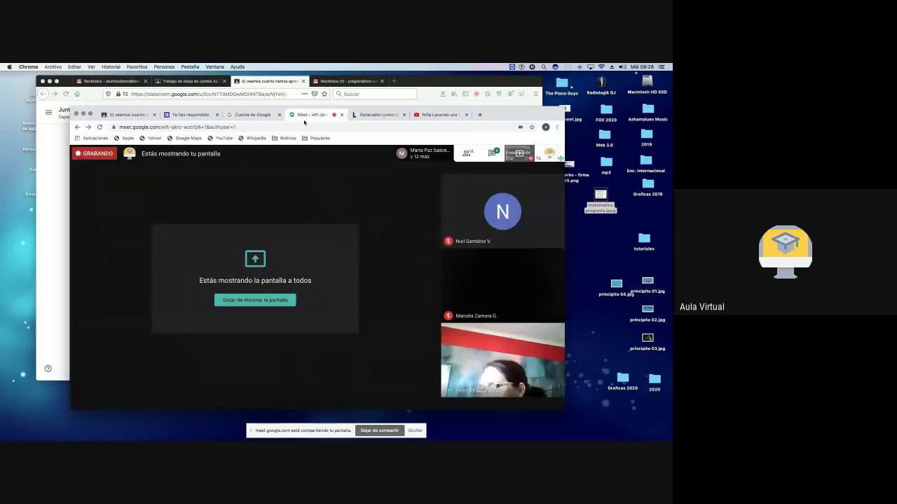
{"action": "left_click", "coordinate": [266, 115]}
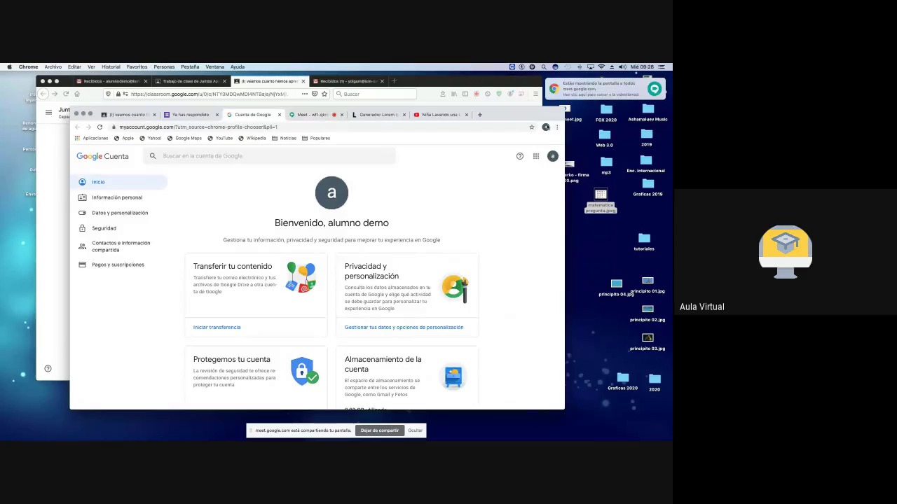
{"action": "left_click", "coordinate": [279, 114]}
{"action": "left_click", "coordinate": [192, 115]}
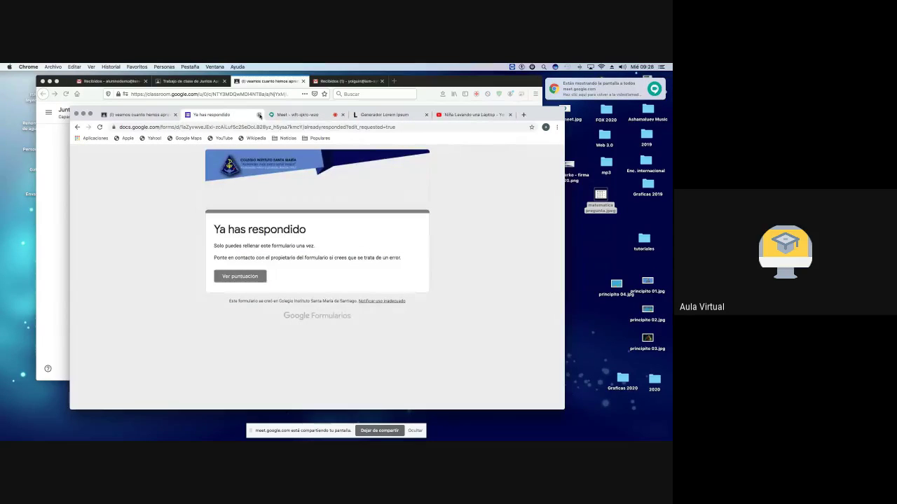
{"action": "left_click", "coordinate": [259, 116]}
{"action": "left_click", "coordinate": [140, 116]}
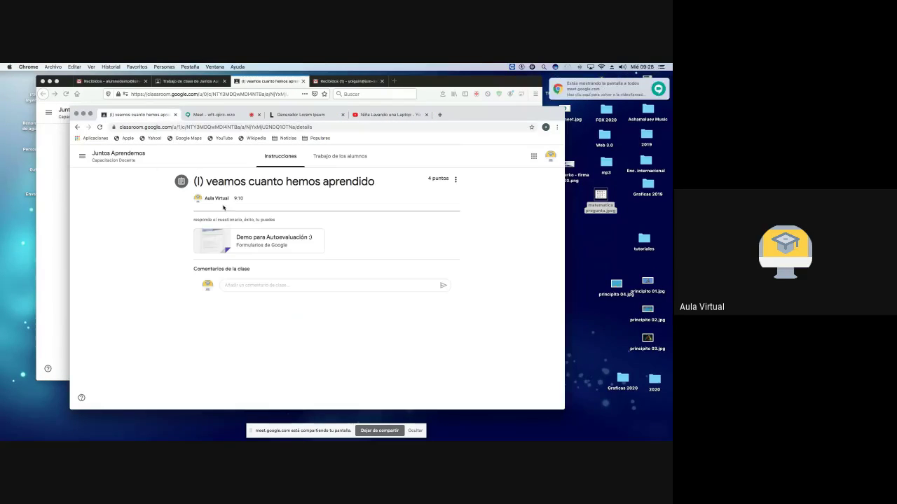
Step: From the Juntos Aprendemos student-work page, open the Demo para Autoevaluación attachment in the Forms editor
{"action": "left_click", "coordinate": [241, 239]}
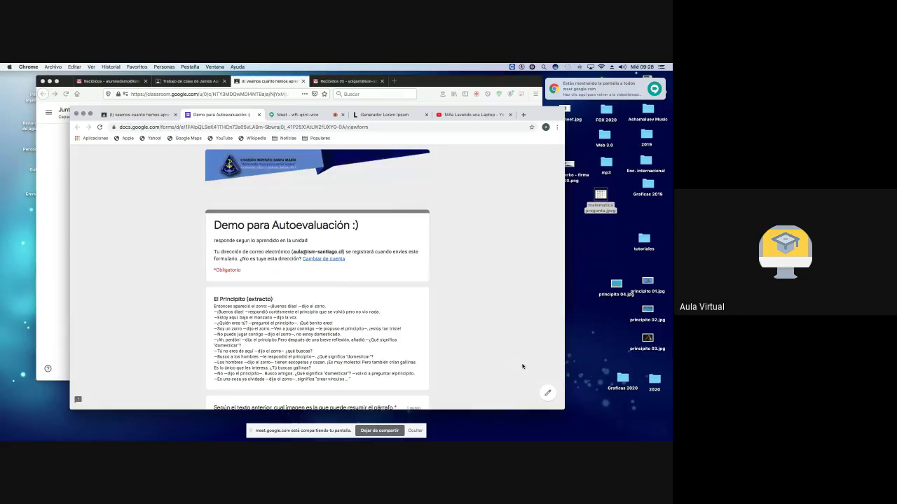
{"action": "left_click", "coordinate": [547, 393]}
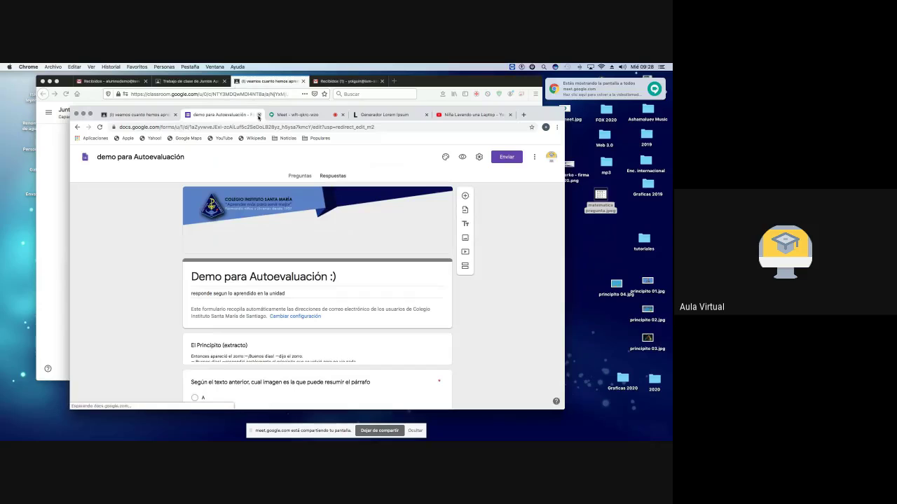
{"action": "left_click", "coordinate": [259, 115]}
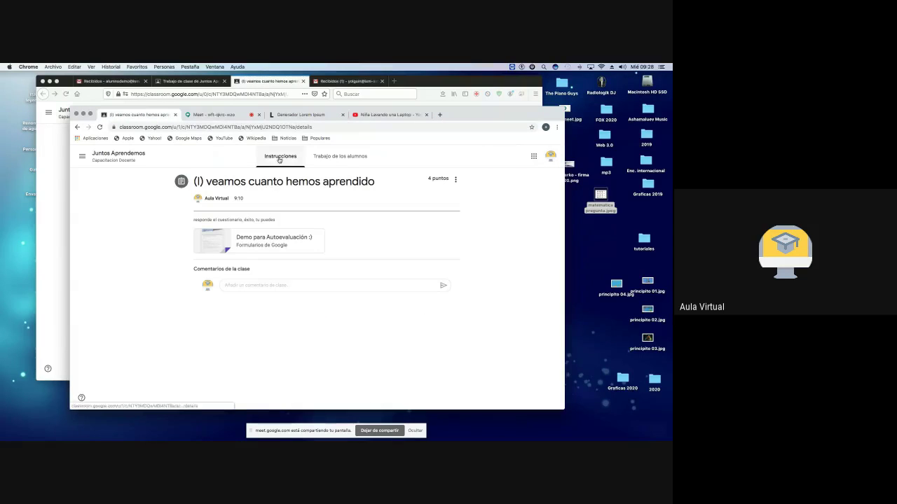
{"action": "left_click", "coordinate": [118, 153]}
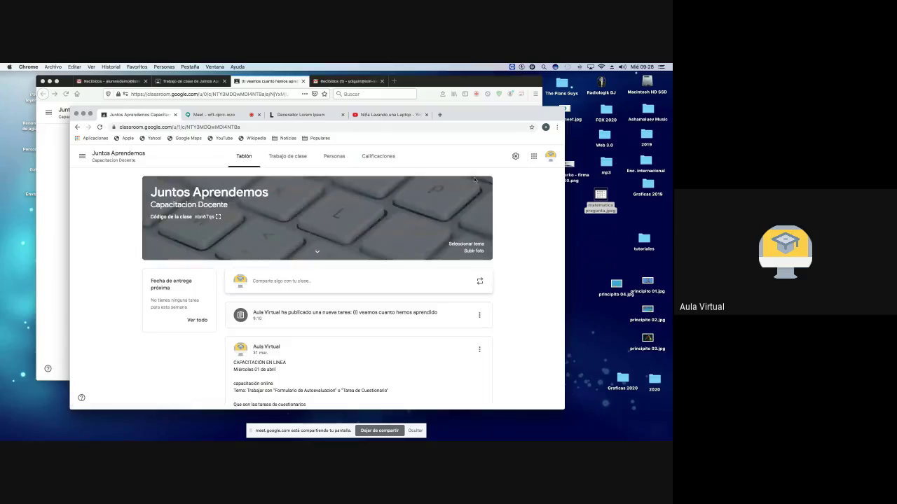
{"action": "left_click", "coordinate": [550, 157]}
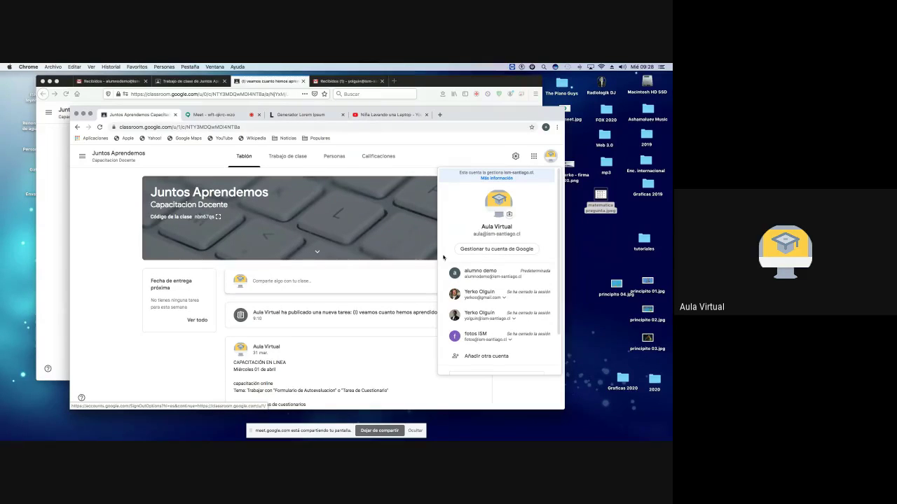
{"action": "left_click", "coordinate": [332, 312]}
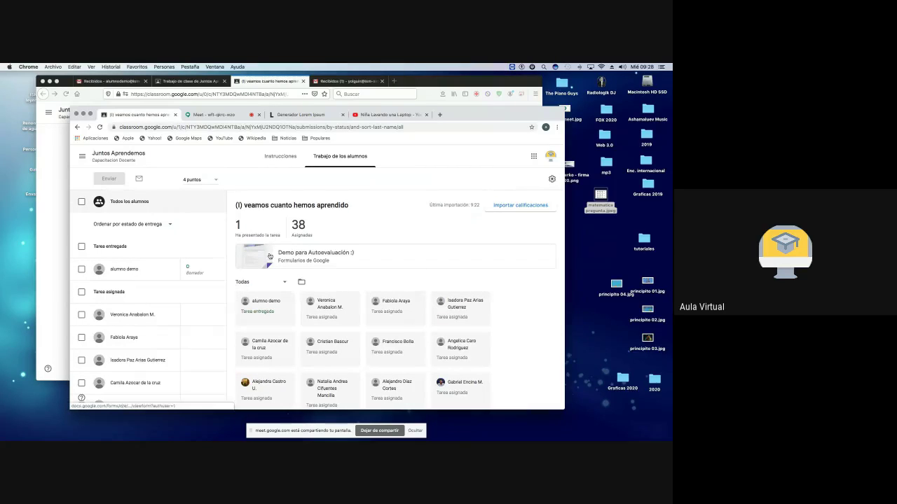
{"action": "left_click", "coordinate": [299, 256]}
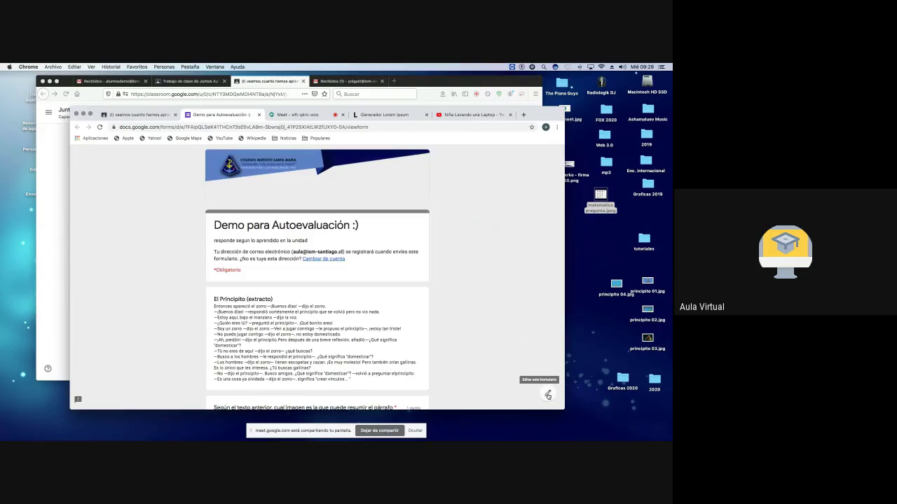
{"action": "left_click", "coordinate": [548, 395]}
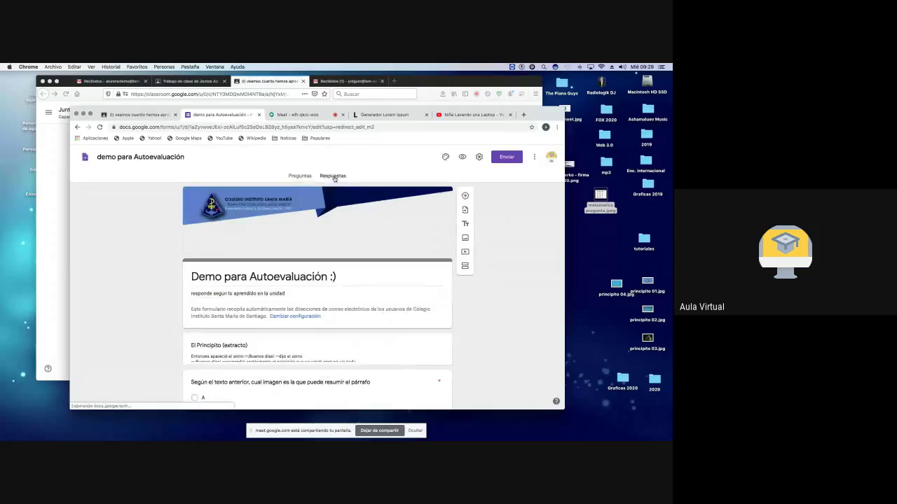
Step: Open Respuestas and scroll through the quiz's response summary
{"action": "left_click", "coordinate": [328, 176]}
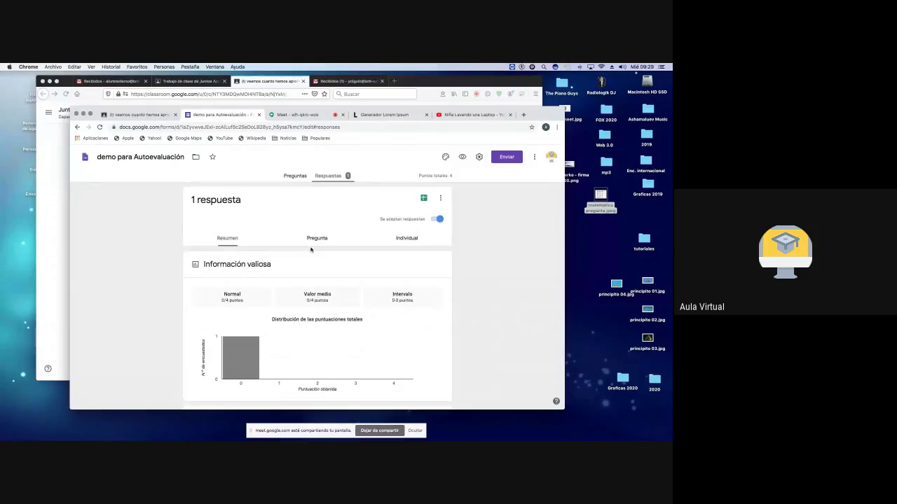
{"action": "scroll", "coordinate": [313, 249], "scroll_direction": "down", "scroll_amount": 5}
{"action": "scroll", "coordinate": [312, 249], "scroll_direction": "down", "scroll_amount": 3}
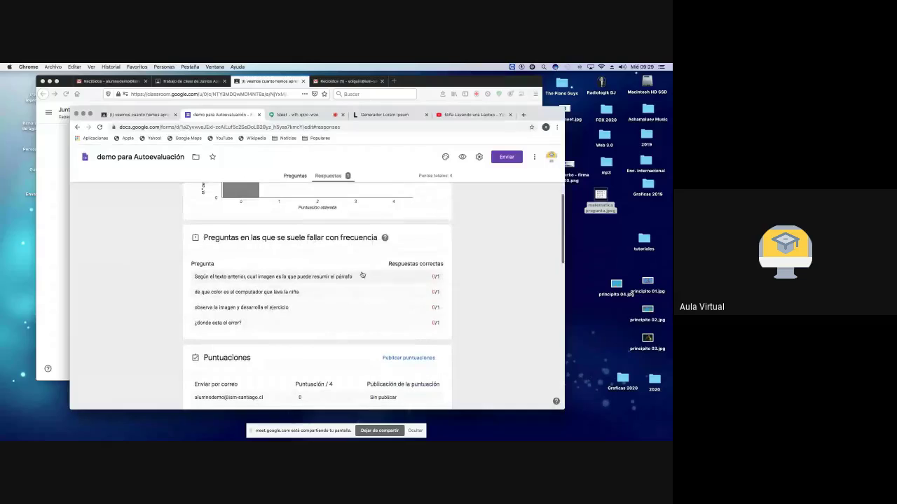
{"action": "scroll", "coordinate": [338, 292], "scroll_direction": "down", "scroll_amount": 6}
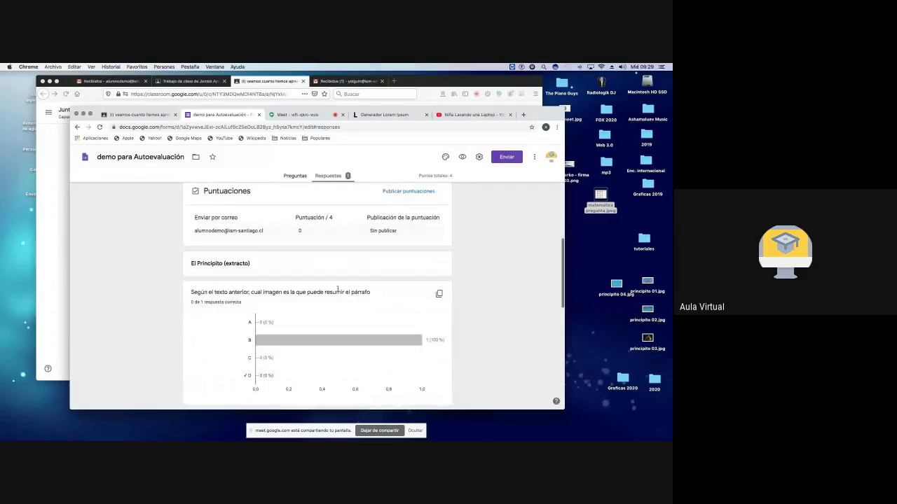
{"action": "scroll", "coordinate": [284, 276], "scroll_direction": "down", "scroll_amount": 3}
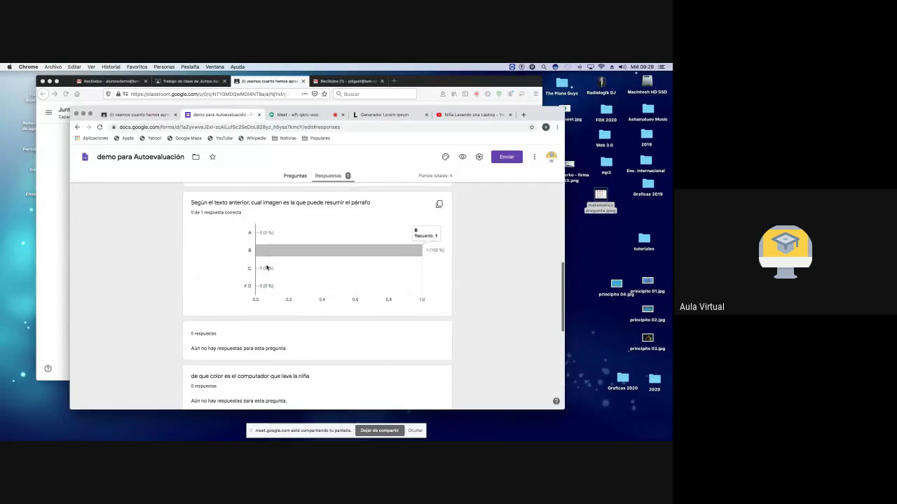
{"action": "scroll", "coordinate": [266, 266], "scroll_direction": "down", "scroll_amount": 2}
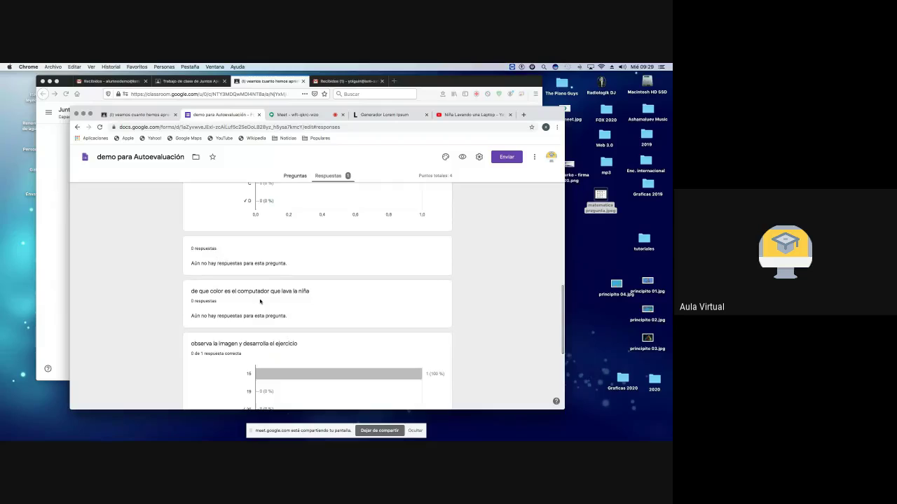
{"action": "scroll", "coordinate": [262, 294], "scroll_direction": "down", "scroll_amount": 7}
{"action": "scroll", "coordinate": [260, 301], "scroll_direction": "up", "scroll_amount": 20}
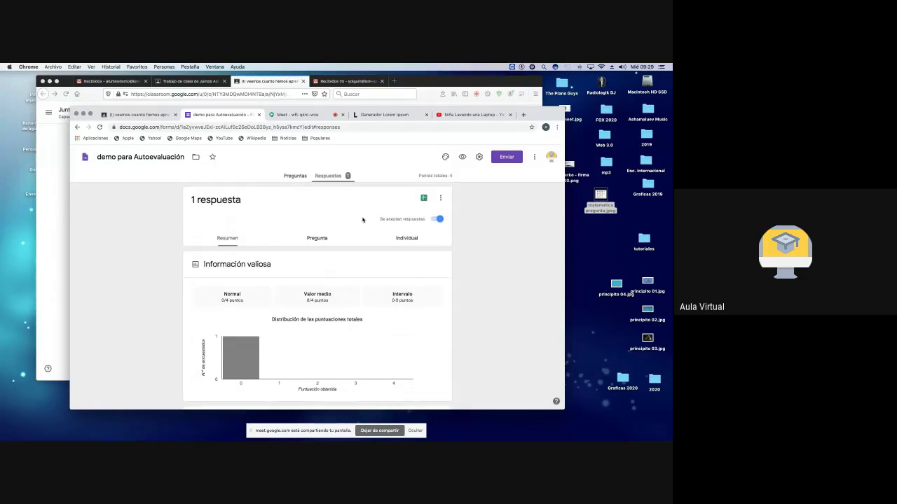
Step: Review the student's individual 0-of-4 response with correct answers and comments, then close the form
{"action": "left_click", "coordinate": [407, 238]}
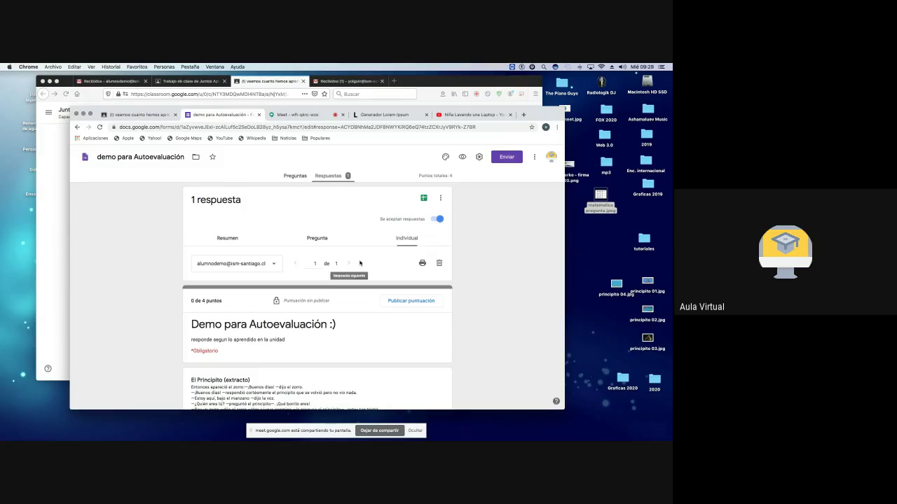
{"action": "scroll", "coordinate": [338, 345], "scroll_direction": "down", "scroll_amount": 10}
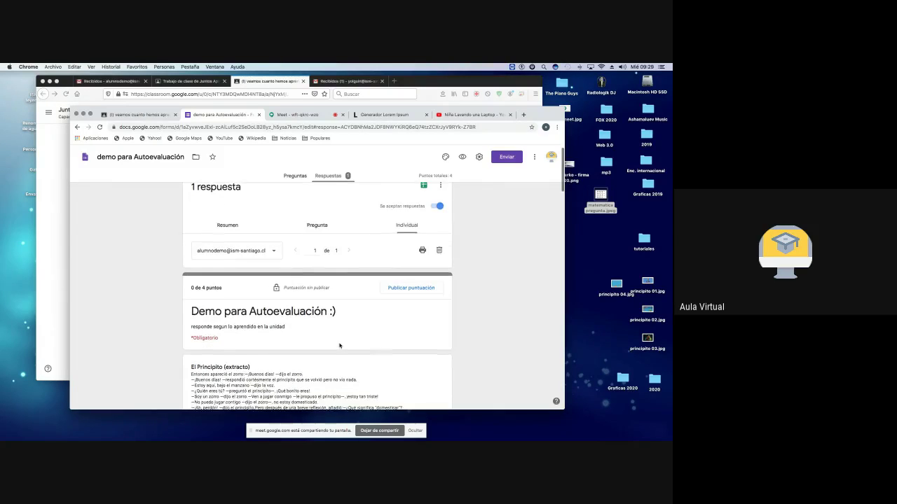
{"action": "scroll", "coordinate": [338, 346], "scroll_direction": "down", "scroll_amount": 8}
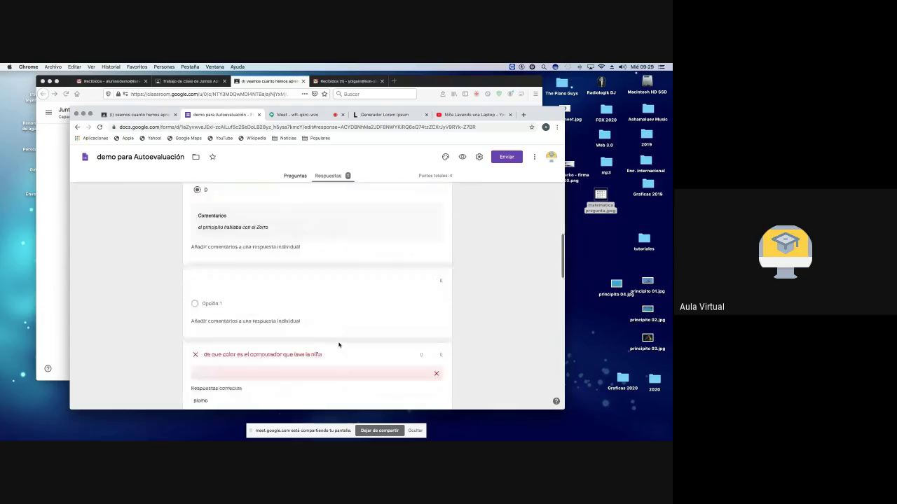
{"action": "scroll", "coordinate": [338, 345], "scroll_direction": "down", "scroll_amount": 8}
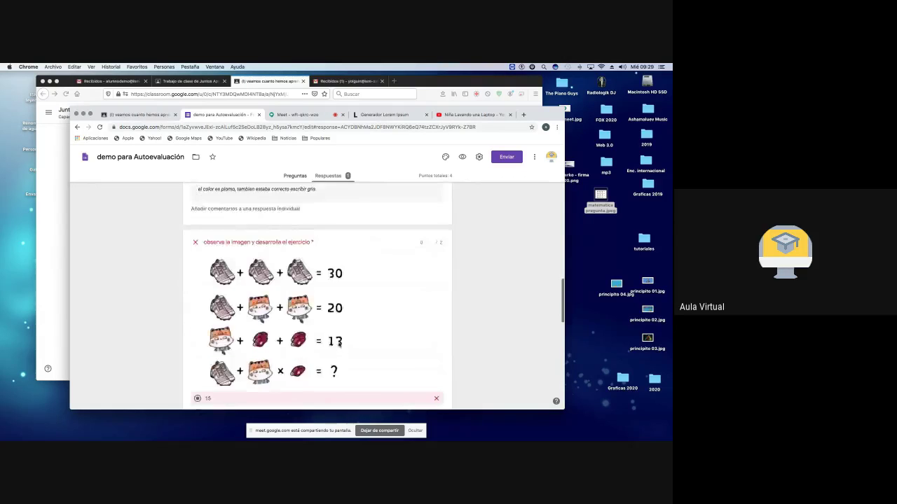
{"action": "scroll", "coordinate": [338, 345], "scroll_direction": "down", "scroll_amount": 2}
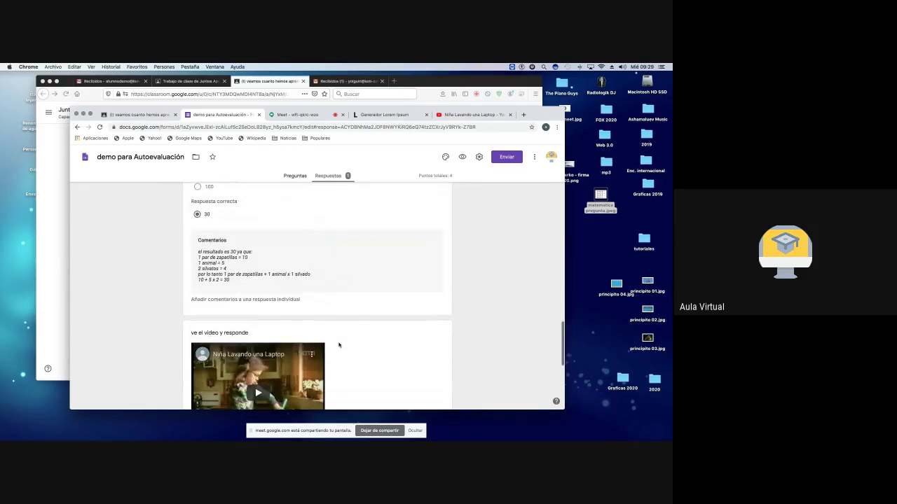
{"action": "scroll", "coordinate": [357, 267], "scroll_direction": "down", "scroll_amount": 8}
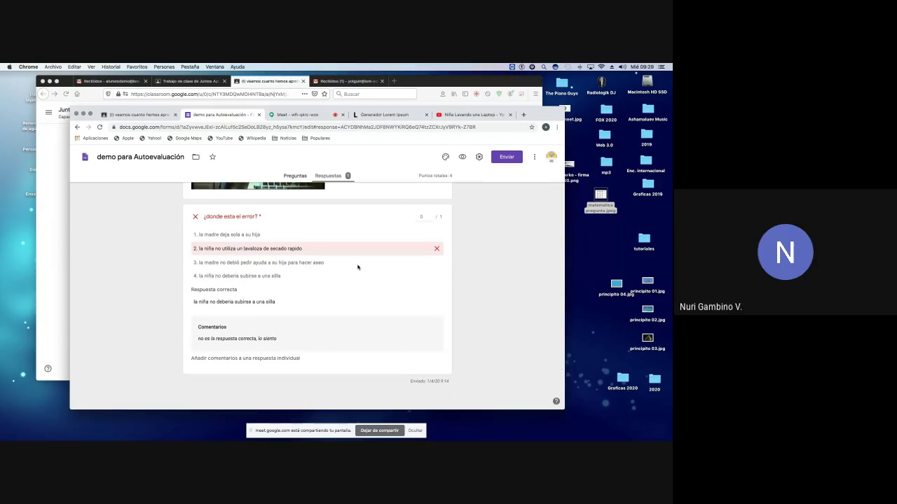
{"action": "scroll", "coordinate": [357, 267], "scroll_direction": "up", "scroll_amount": 15}
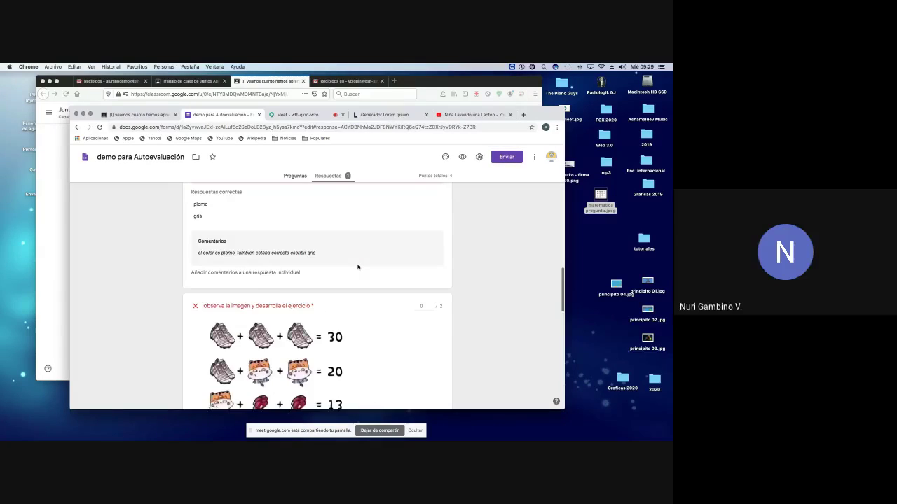
{"action": "left_click", "coordinate": [258, 114]}
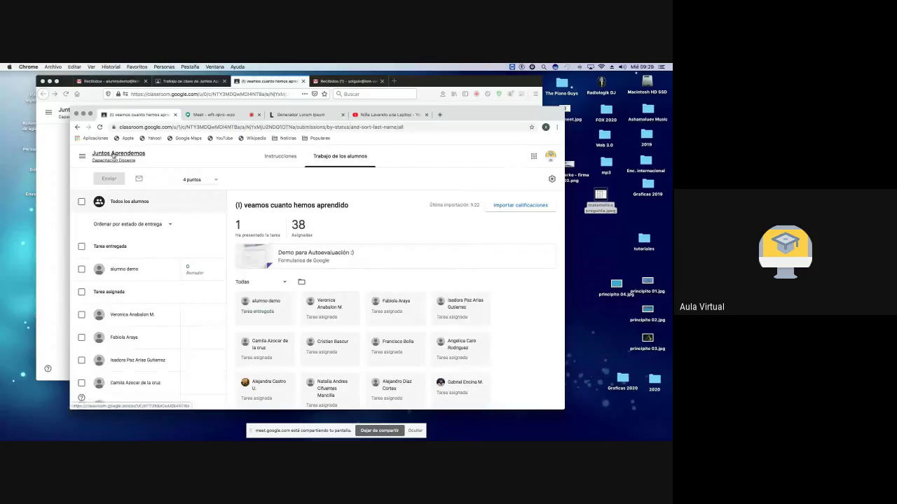
Step: Go to the class's Classwork page and preview the attached quiz form, then close it
{"action": "left_click", "coordinate": [113, 156]}
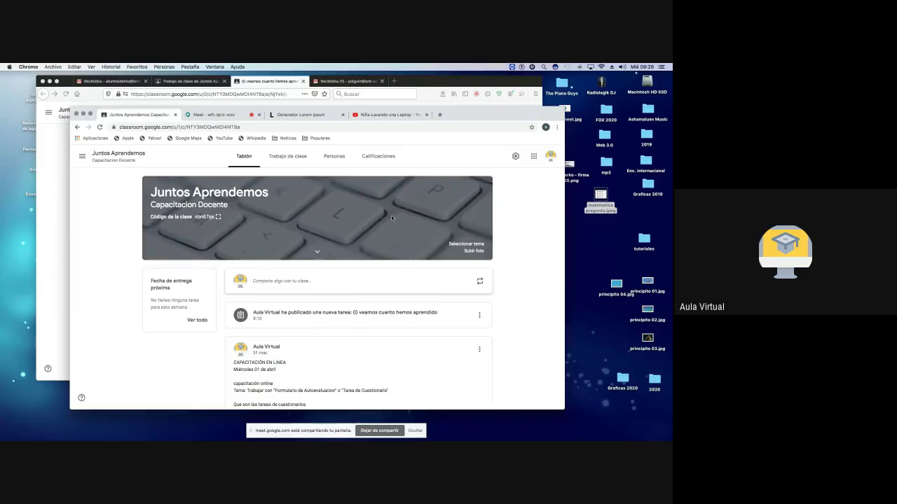
{"action": "left_click", "coordinate": [549, 157]}
{"action": "left_click", "coordinate": [423, 230]}
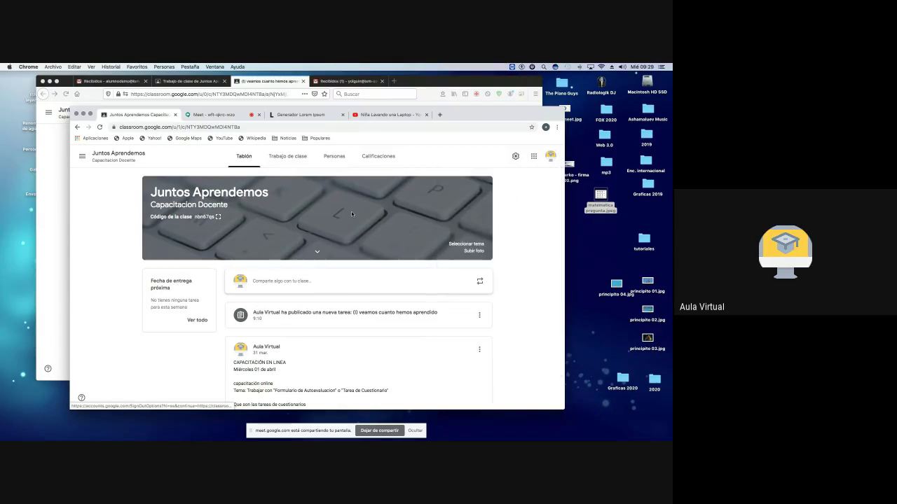
{"action": "left_click", "coordinate": [293, 156]}
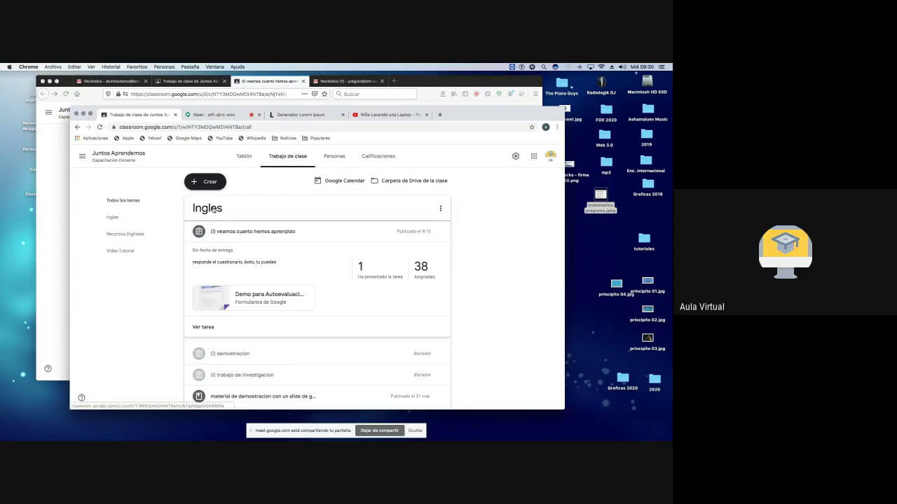
{"action": "left_click", "coordinate": [244, 298]}
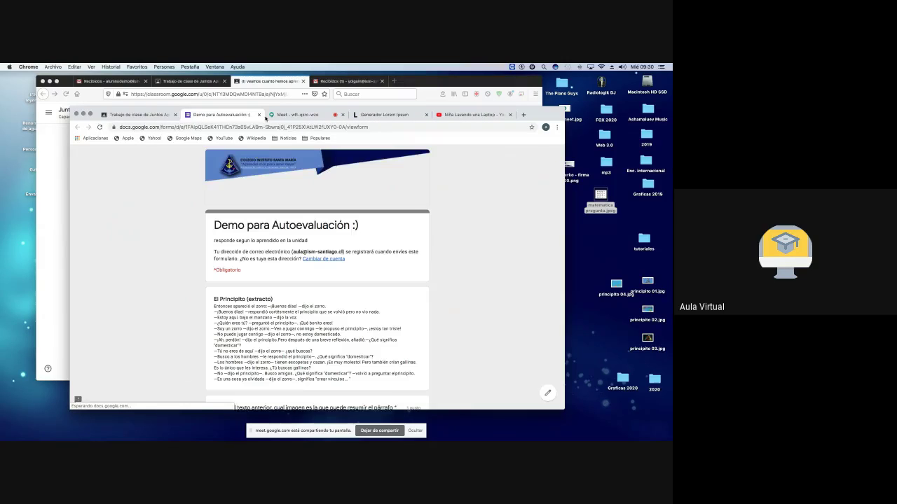
{"action": "left_click", "coordinate": [259, 115]}
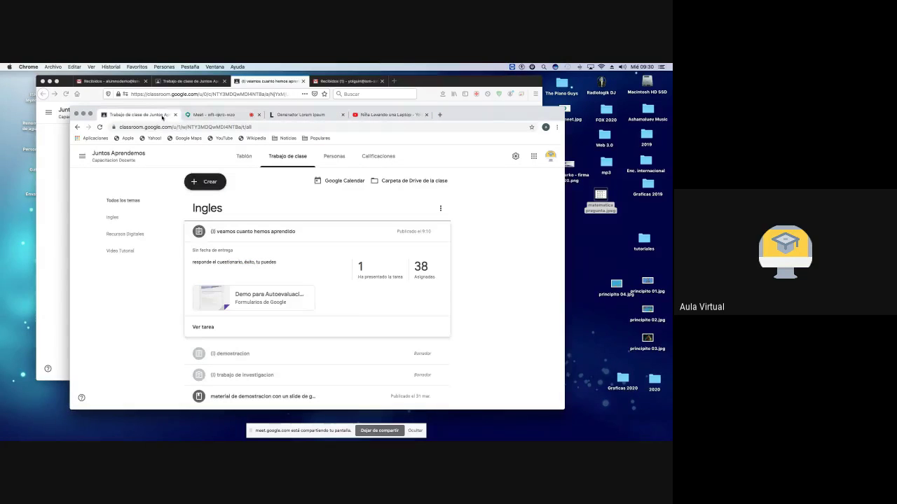
Step: Open the Demo para Autoevaluación :) attachment again in the Forms editor
{"action": "left_click", "coordinate": [79, 128]}
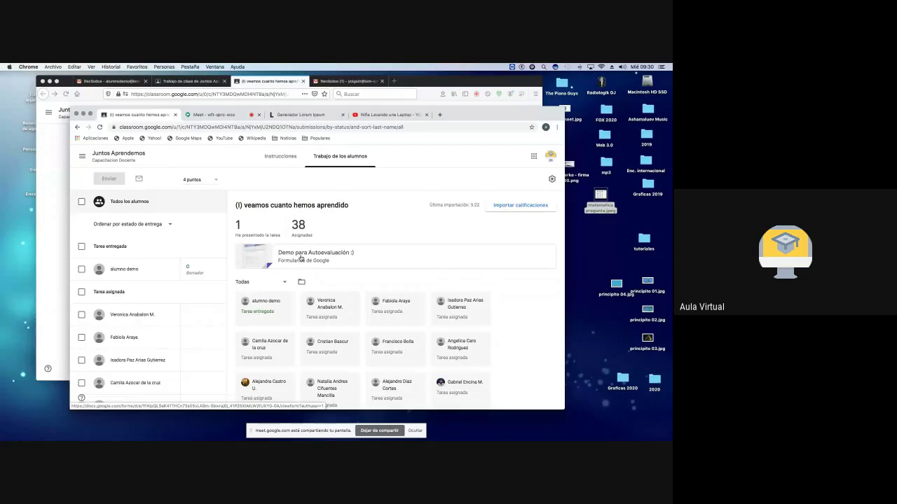
{"action": "left_click", "coordinate": [276, 258]}
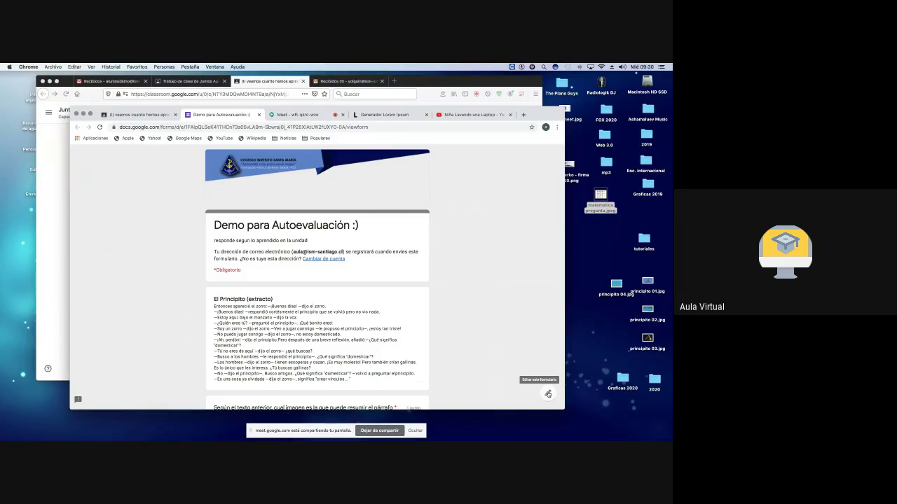
{"action": "left_click", "coordinate": [547, 394]}
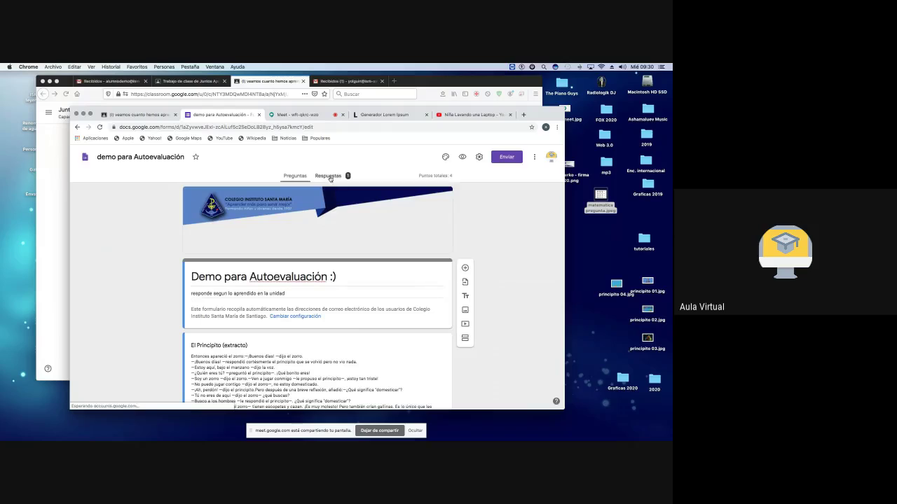
Step: Check the single response in the Pregunta and Individual views (0 of 4), then return to Classroom
{"action": "left_click", "coordinate": [330, 177]}
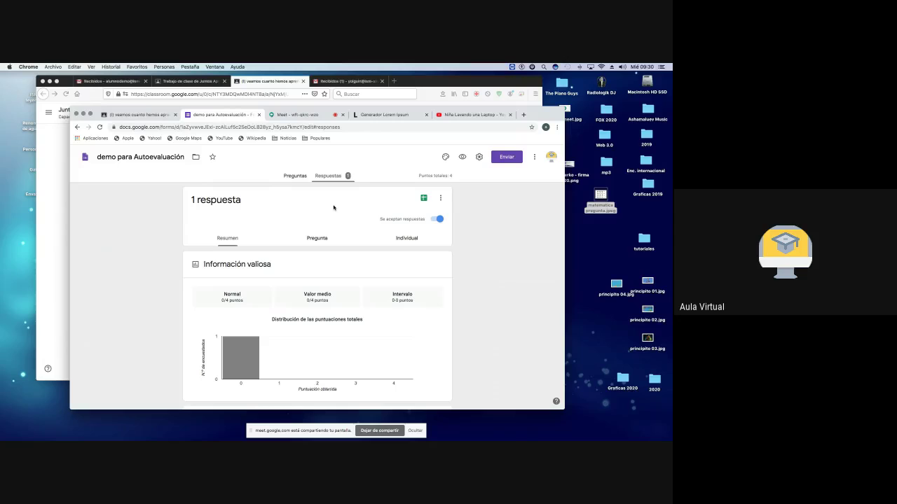
{"action": "left_click", "coordinate": [314, 239]}
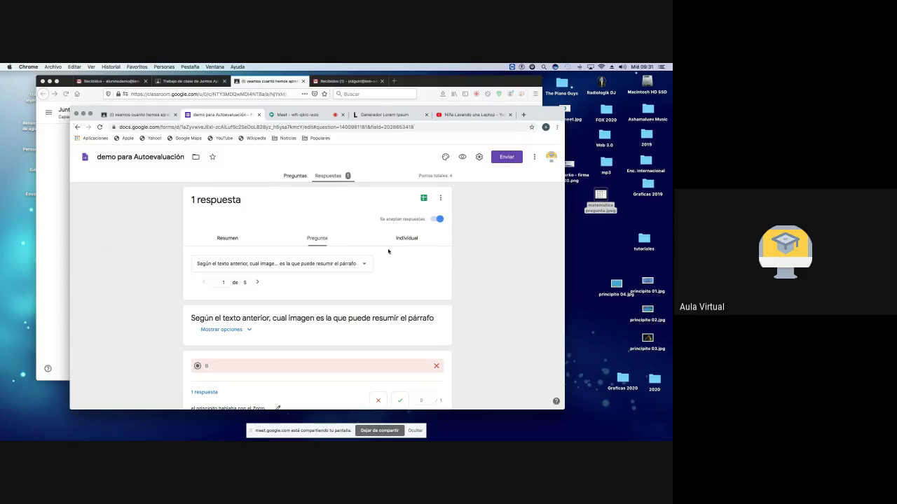
{"action": "left_click", "coordinate": [410, 240]}
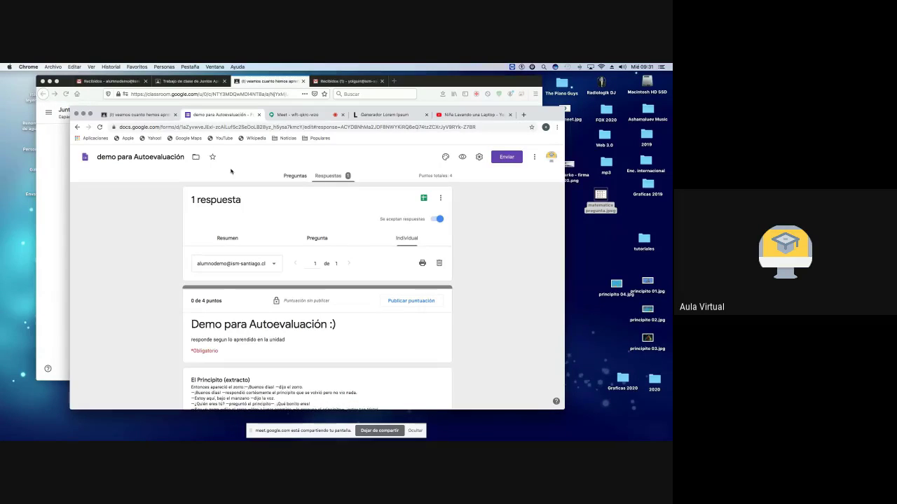
{"action": "left_click", "coordinate": [139, 116]}
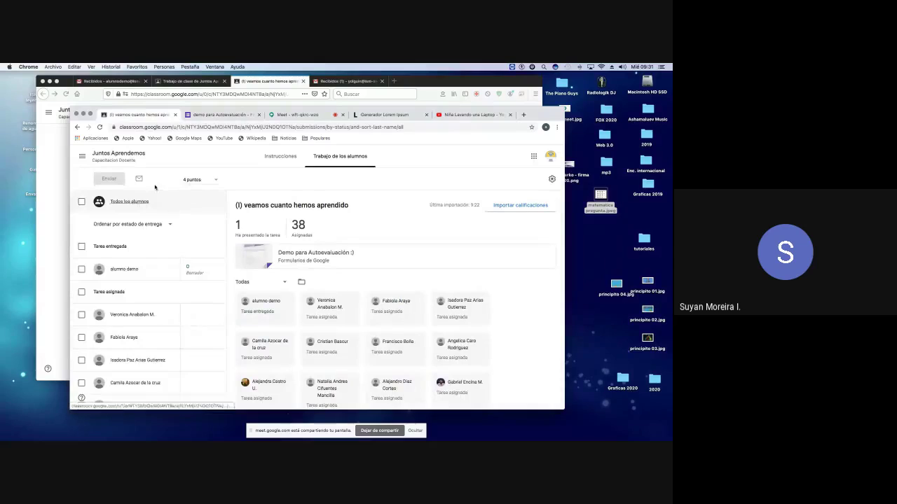
Step: Start a new Tarea de cuestionario titled '(I) desarrolla la autoevaluacion'
{"action": "left_click", "coordinate": [118, 159]}
{"action": "left_click", "coordinate": [288, 155]}
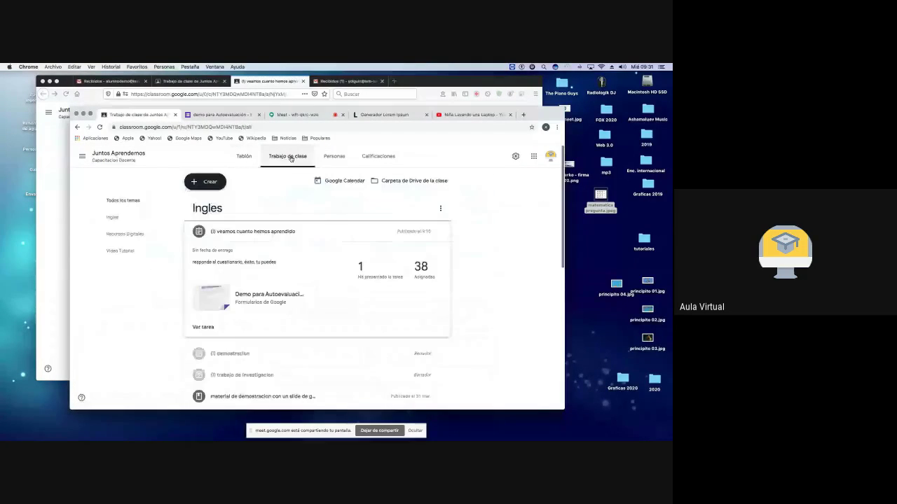
{"action": "left_click", "coordinate": [211, 183]}
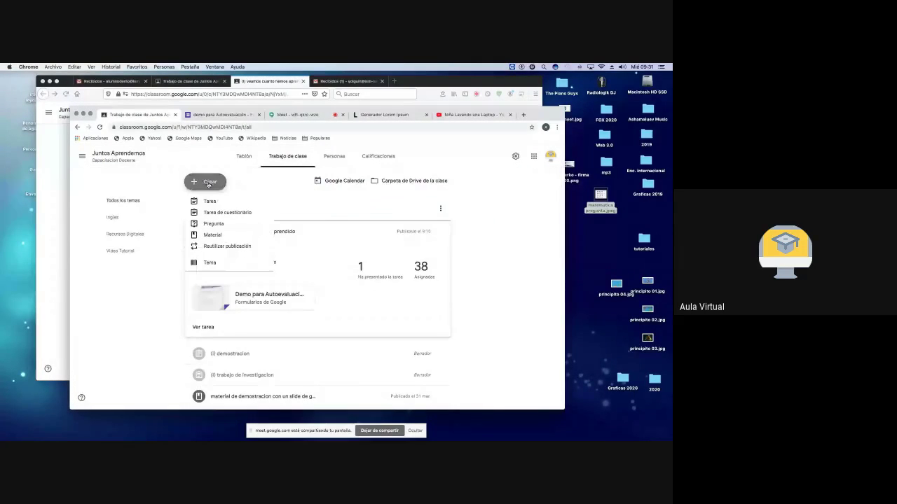
{"action": "left_click", "coordinate": [221, 215]}
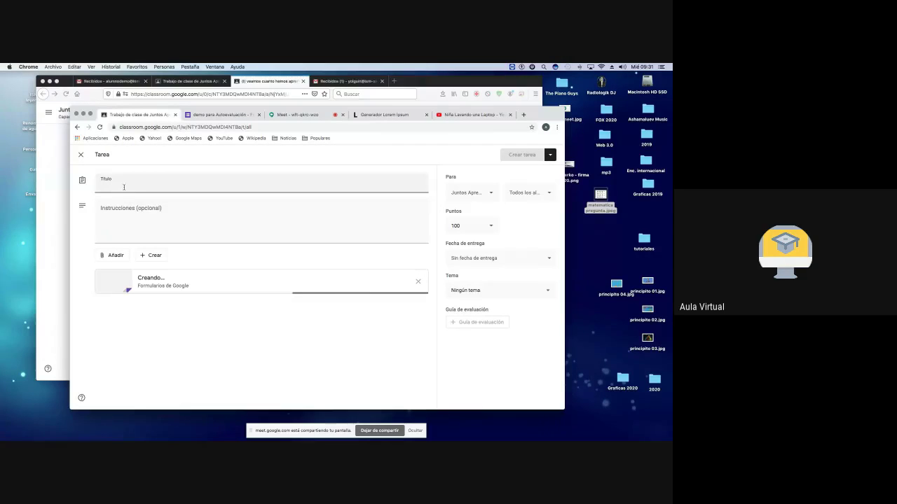
{"action": "type", "text": "r"}
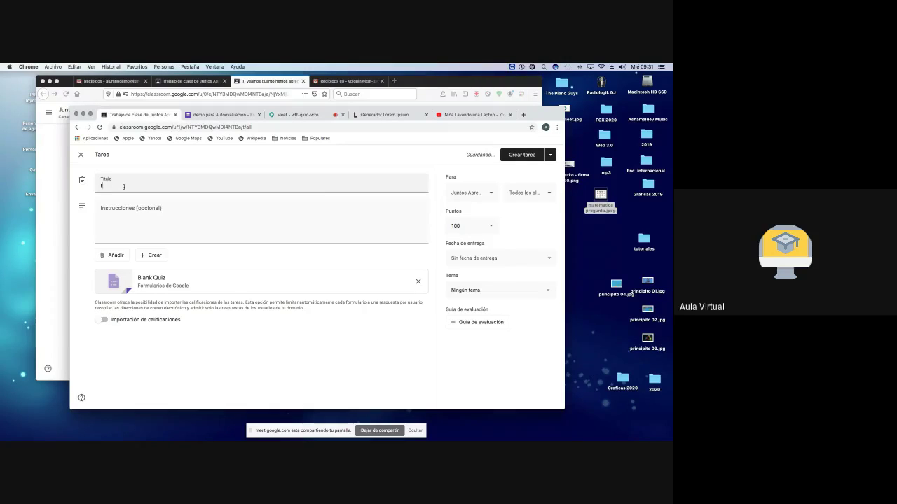
{"action": "key", "text": "BackSpace"}
{"action": "type", "text": "(I) desarrplla la autoevaluacion"}
{"action": "left_click", "coordinate": [124, 186]}
{"action": "key", "text": "BackSpace"}
{"action": "type", "text": "o"}
Step: Add the instructions 'responde el cuestionario en dos días mas te compartire tus resultados' and return to the Forms tab
{"action": "left_click", "coordinate": [137, 211]}
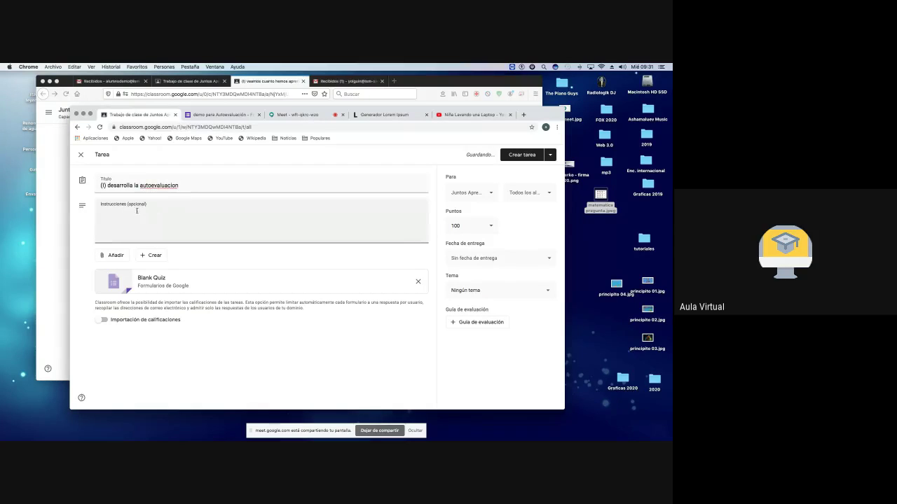
{"action": "type", "text": "responde ele"}
{"action": "key", "text": "BackSpace"}
{"action": "type", "text": "cuestionario "}
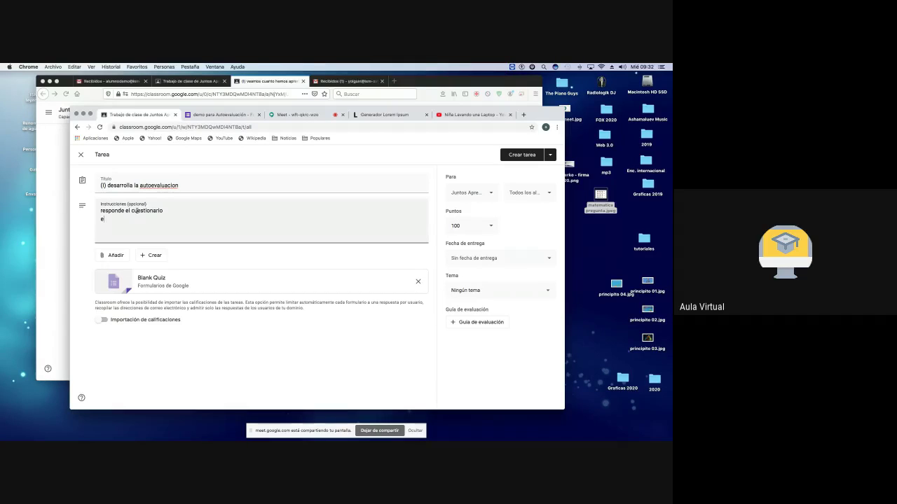
{"action": "type", "text": "en dos dí"}
{"action": "type", "text": "as mas te compartire tus resultados"}
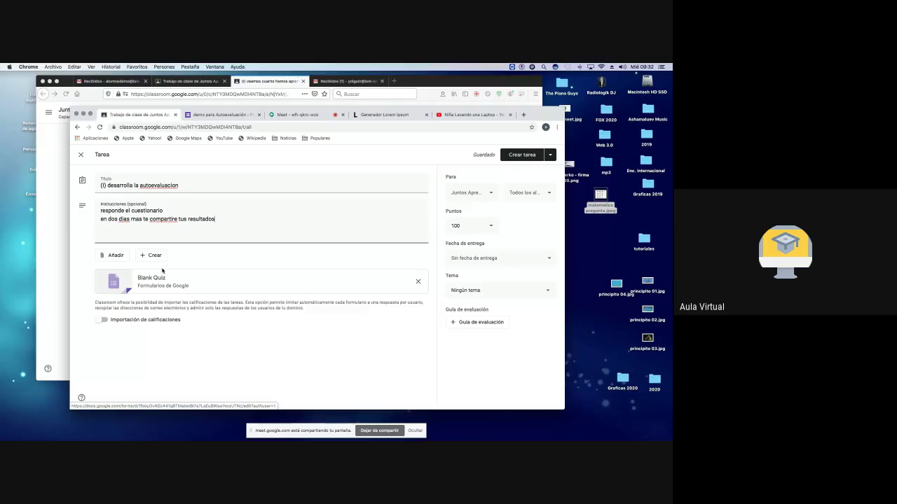
{"action": "left_click", "coordinate": [169, 230]}
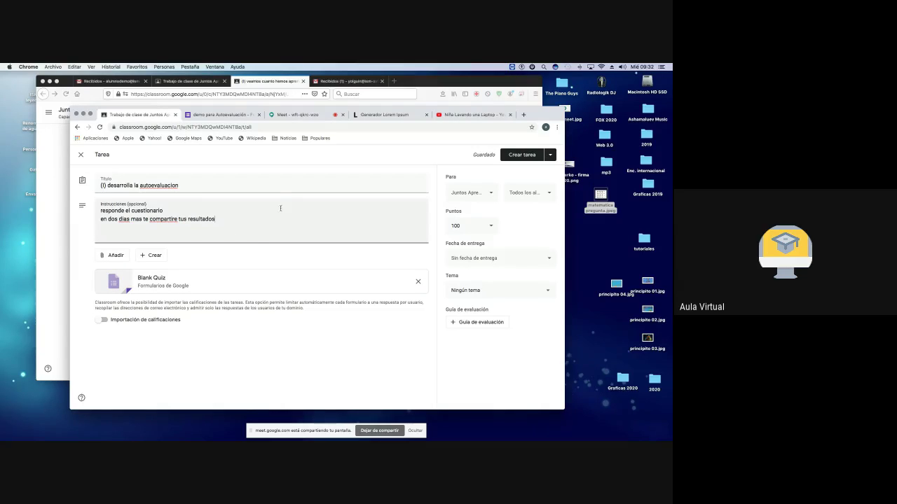
{"action": "left_click", "coordinate": [231, 115]}
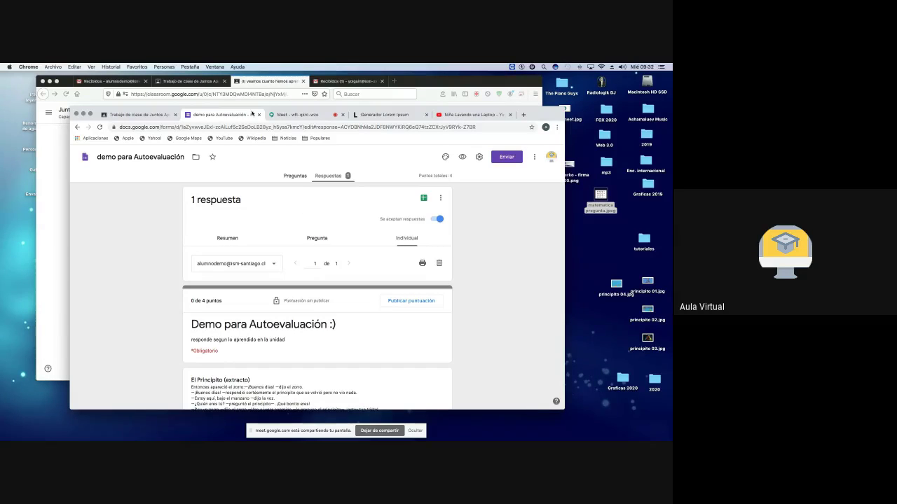
Step: Back in the form's questions, delete the empty untitled question
{"action": "left_click", "coordinate": [297, 176]}
{"action": "scroll", "coordinate": [326, 246], "scroll_direction": "down", "scroll_amount": 1}
{"action": "scroll", "coordinate": [326, 248], "scroll_direction": "down", "scroll_amount": 10}
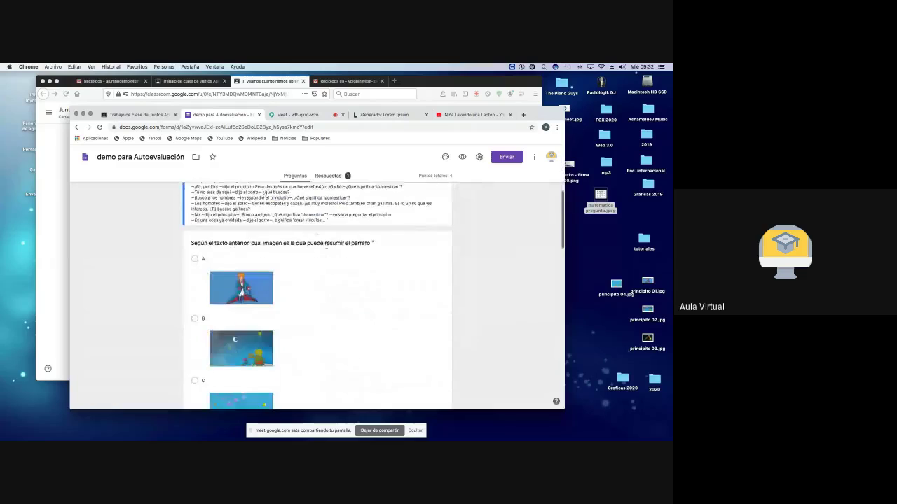
{"action": "scroll", "coordinate": [326, 247], "scroll_direction": "down", "scroll_amount": 2}
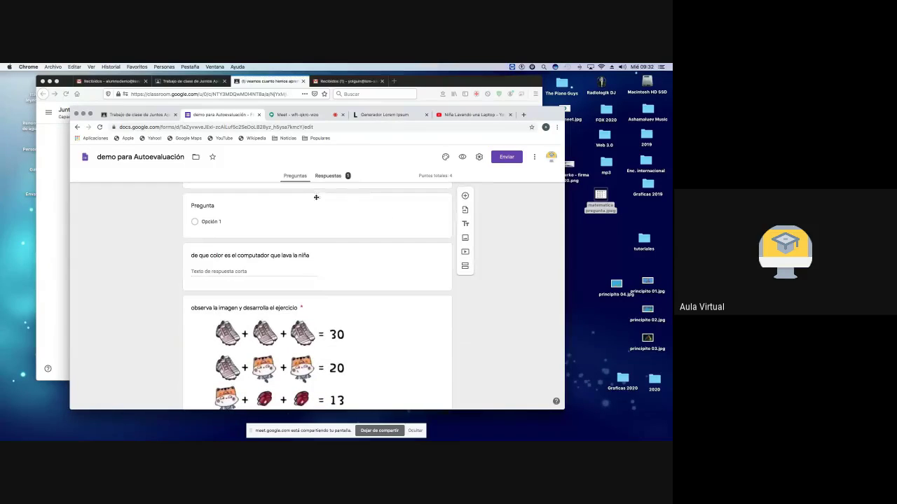
{"action": "left_click", "coordinate": [317, 199]}
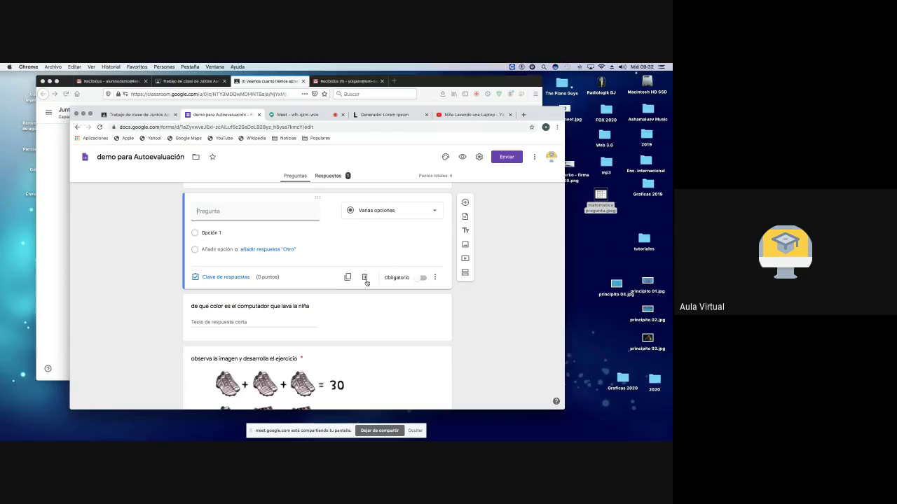
{"action": "left_click", "coordinate": [364, 279]}
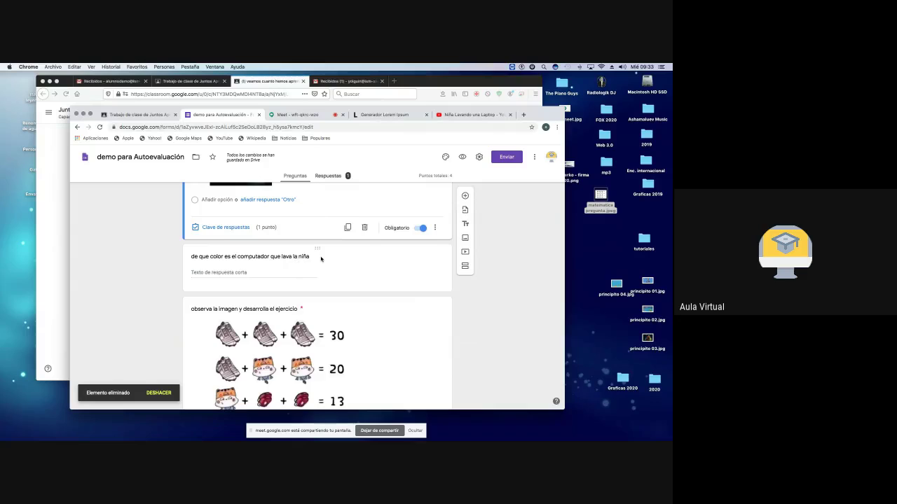
Step: Move the 've el video y responde' item above the 'de que color' question
{"action": "scroll", "coordinate": [321, 259], "scroll_direction": "down", "scroll_amount": 10}
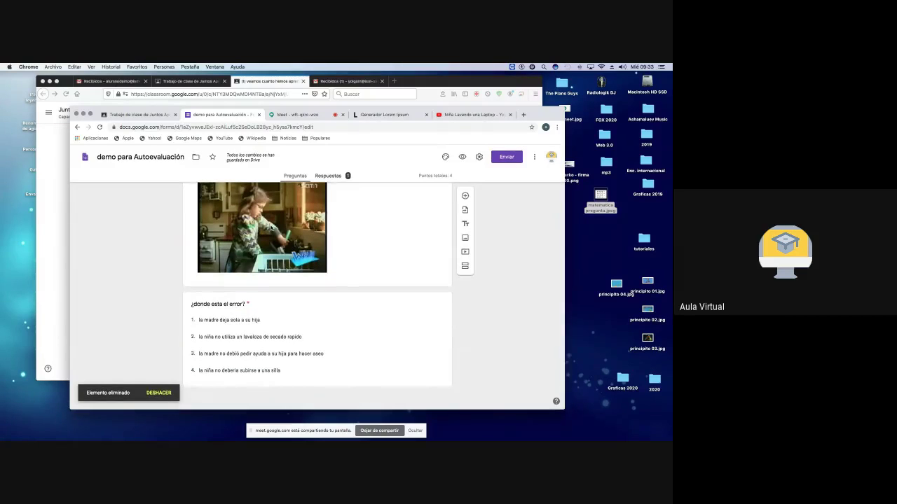
{"action": "scroll", "coordinate": [276, 239], "scroll_direction": "up", "scroll_amount": 10}
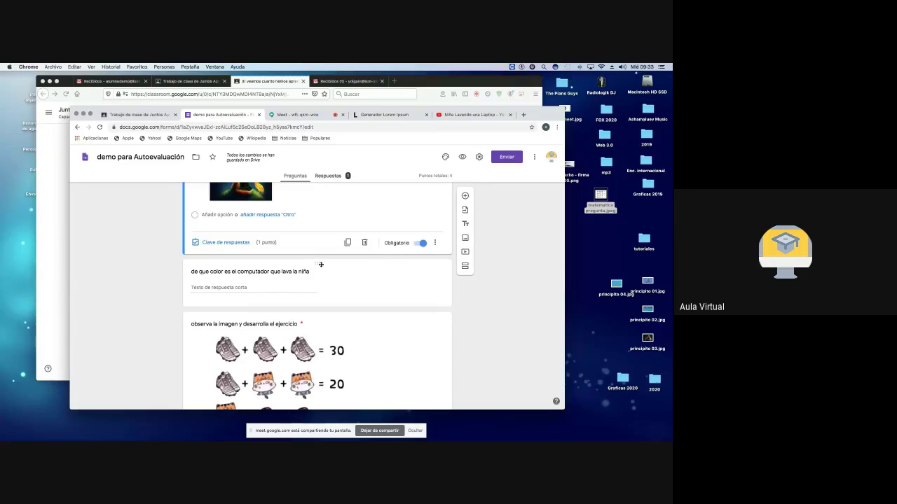
{"action": "left_click_drag", "start_coordinate": [316, 264], "coordinate": [315, 285]}
{"action": "scroll", "coordinate": [276, 262], "scroll_direction": "down", "scroll_amount": 2}
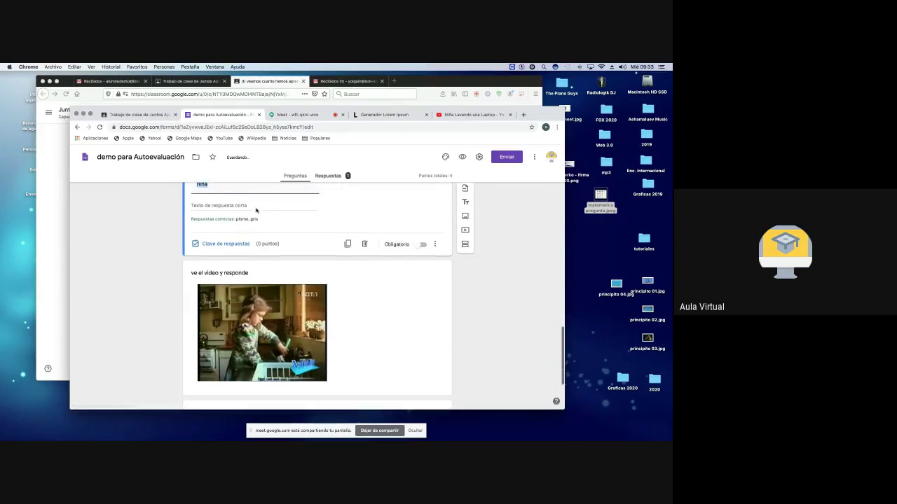
{"action": "scroll", "coordinate": [286, 317], "scroll_direction": "up", "scroll_amount": 1}
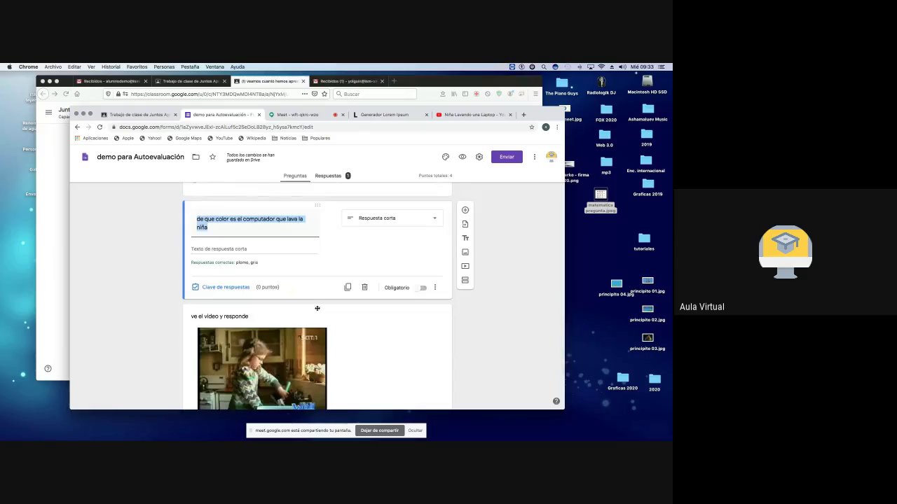
{"action": "left_click_drag", "start_coordinate": [317, 308], "coordinate": [318, 262]}
{"action": "scroll", "coordinate": [316, 192], "scroll_direction": "up", "scroll_amount": 1}
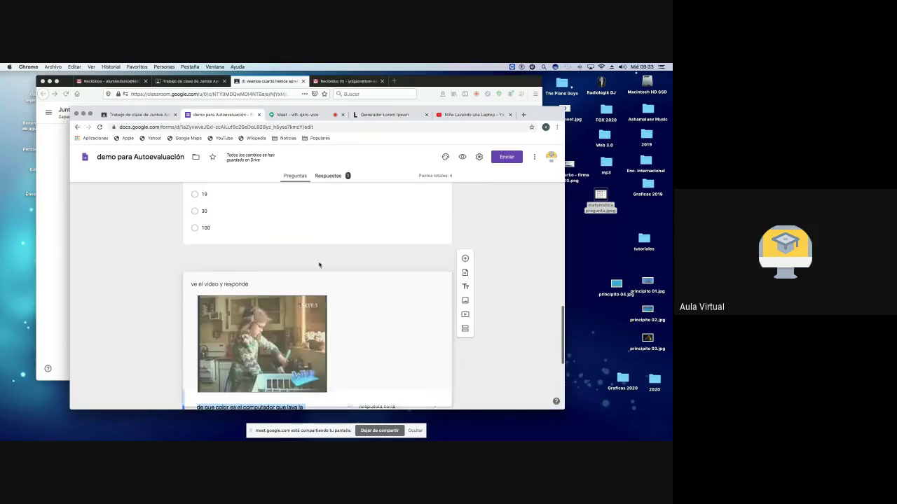
{"action": "left_click", "coordinate": [203, 272]}
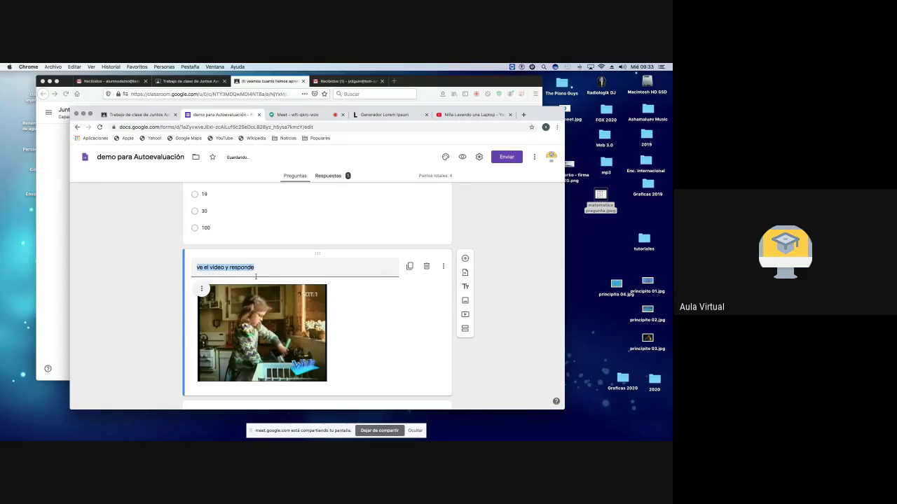
{"action": "left_click", "coordinate": [379, 315]}
Step: Keep the colour question as Respuesta corta and open its answer key
{"action": "scroll", "coordinate": [307, 284], "scroll_direction": "down", "scroll_amount": 5}
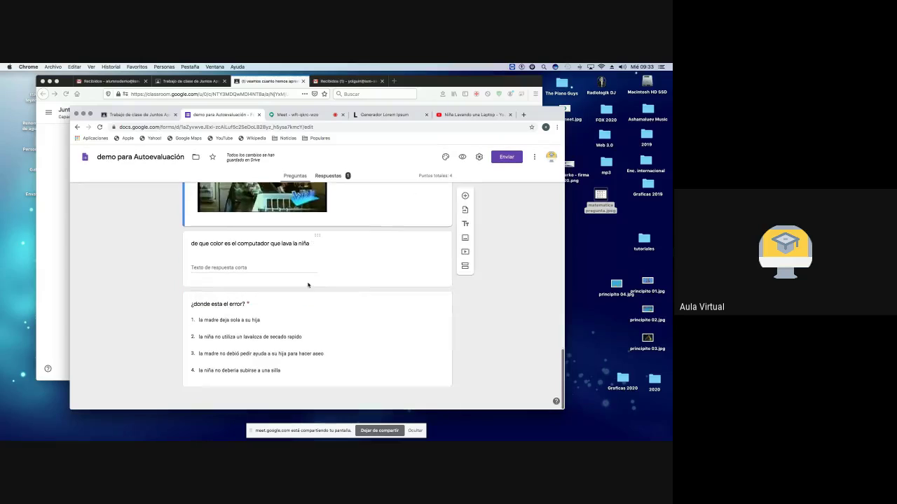
{"action": "left_click", "coordinate": [234, 267]}
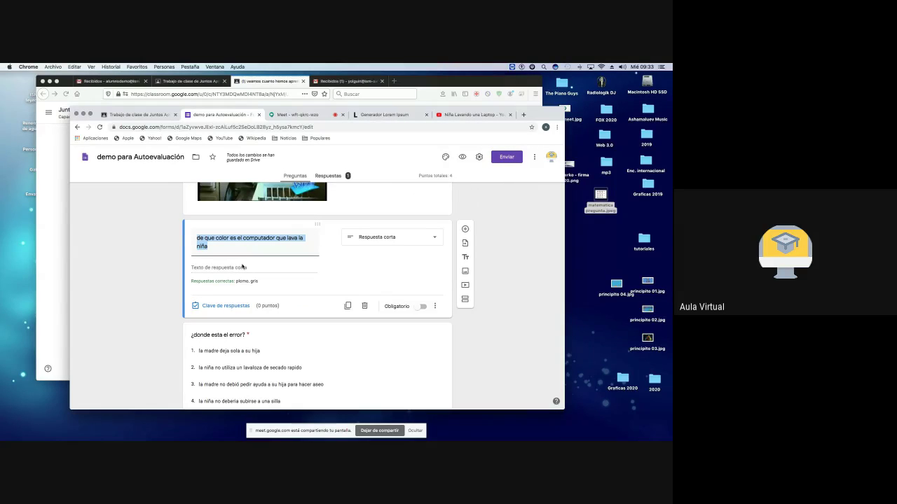
{"action": "left_click", "coordinate": [394, 239]}
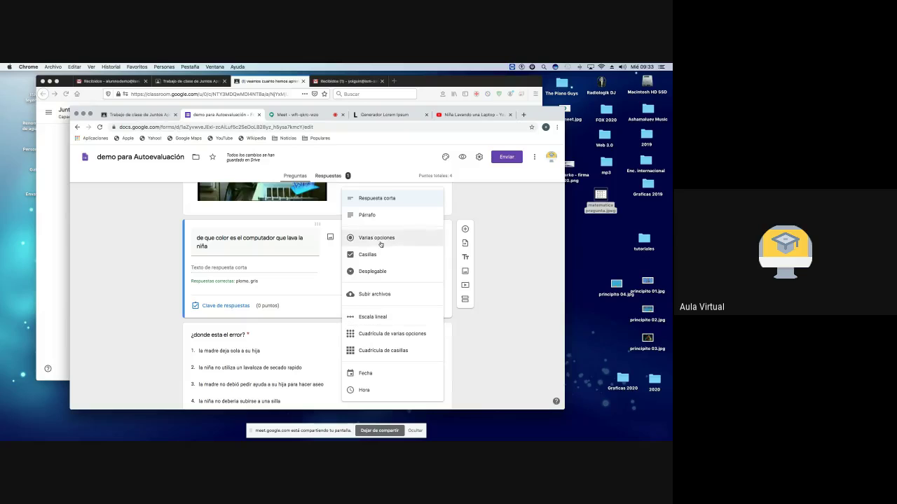
{"action": "left_click", "coordinate": [325, 268]}
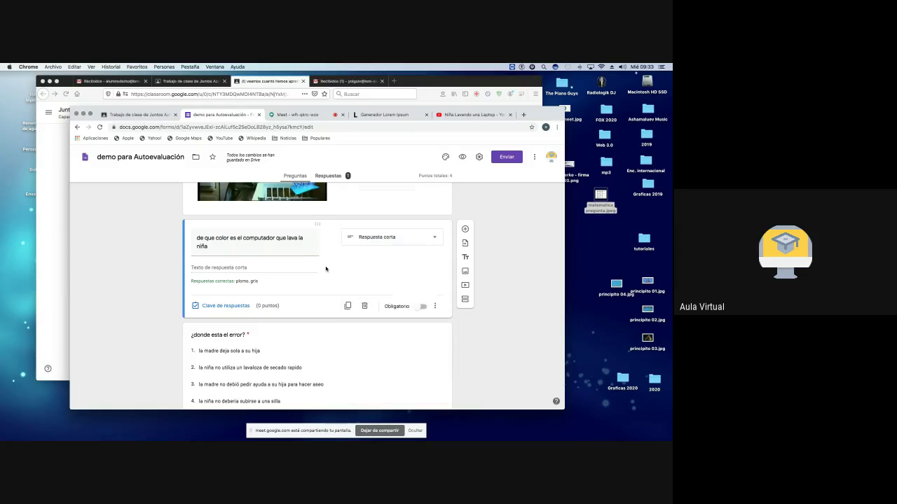
{"action": "left_click", "coordinate": [225, 306]}
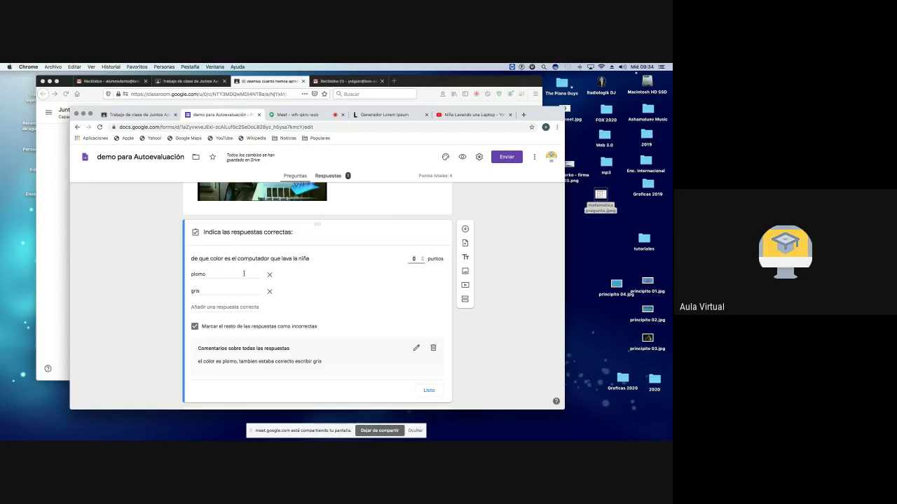
Step: Set the colour question's value to 1 point in the answer key
{"action": "left_click_drag", "start_coordinate": [204, 276], "coordinate": [188, 278]}
{"action": "left_click", "coordinate": [417, 258]}
{"action": "type", "text": "5"}
{"action": "left_click", "coordinate": [423, 261]}
{"action": "left_click", "coordinate": [422, 261]}
{"action": "left_click", "coordinate": [422, 260]}
Step: Try a third correct answer, remove it again, and close the key at 1 point
{"action": "double_click", "coordinate": [204, 274]}
{"action": "double_click", "coordinate": [199, 291]}
{"action": "left_click", "coordinate": [202, 307]}
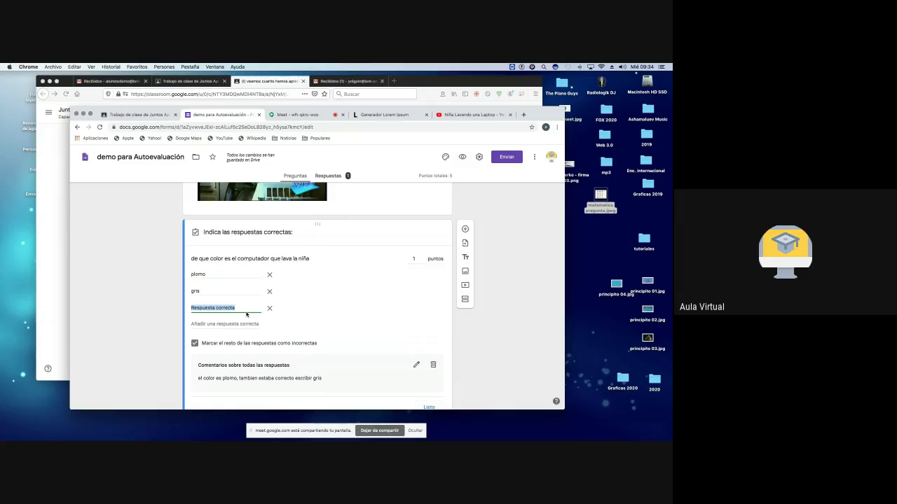
{"action": "type", "text": "el computodaro que "}
{"action": "type", "text": "la n"}
{"action": "type", "text": "iña lava es de colo"}
{"action": "type", "text": "r morado"}
{"action": "left_click_drag", "start_coordinate": [225, 308], "coordinate": [177, 309]}
{"action": "left_click", "coordinate": [270, 309]}
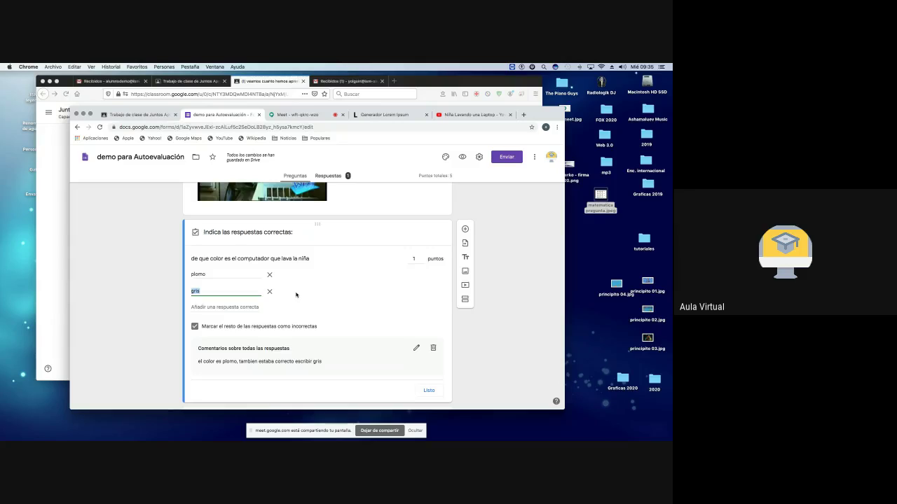
{"action": "left_click", "coordinate": [423, 258]}
{"action": "left_click", "coordinate": [423, 258]}
{"action": "left_click", "coordinate": [423, 261]}
{"action": "left_click", "coordinate": [423, 260]}
{"action": "left_click", "coordinate": [288, 259]}
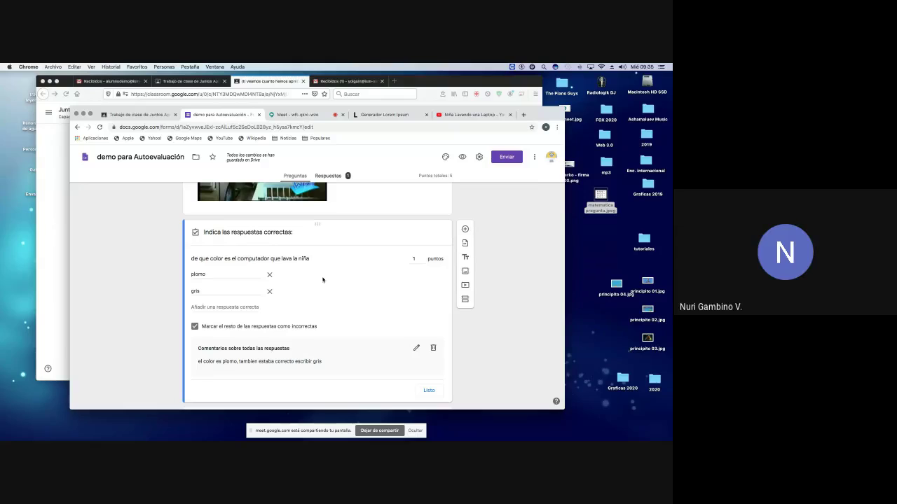
{"action": "left_click", "coordinate": [429, 390]}
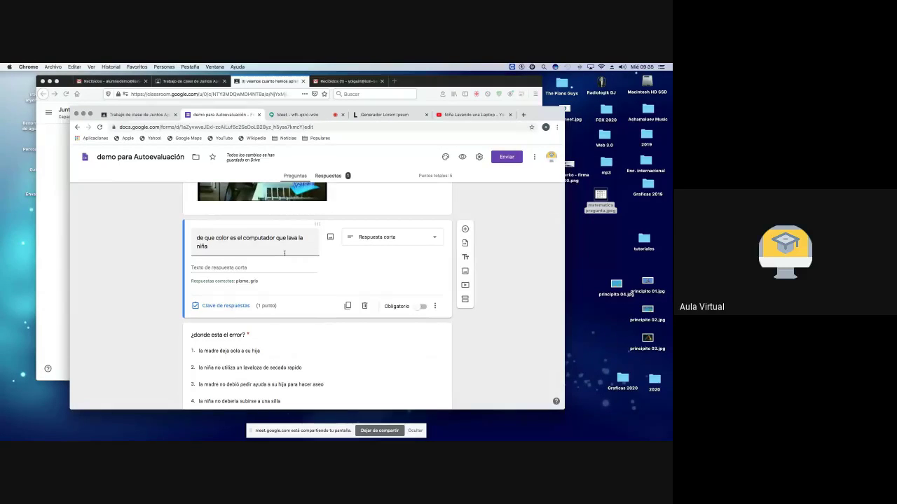
Step: Add the description 'escribe solo el color' and retitle the question '2 + 2 = ?'
{"action": "type", "text": "escribe solo el color"}
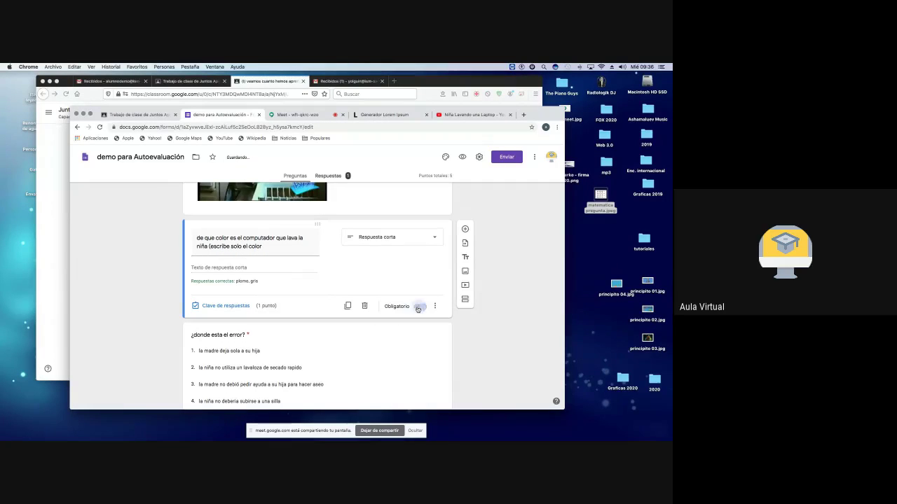
{"action": "scroll", "coordinate": [352, 291], "scroll_direction": "up", "scroll_amount": 3}
{"action": "scroll", "coordinate": [352, 291], "scroll_direction": "up", "scroll_amount": 3}
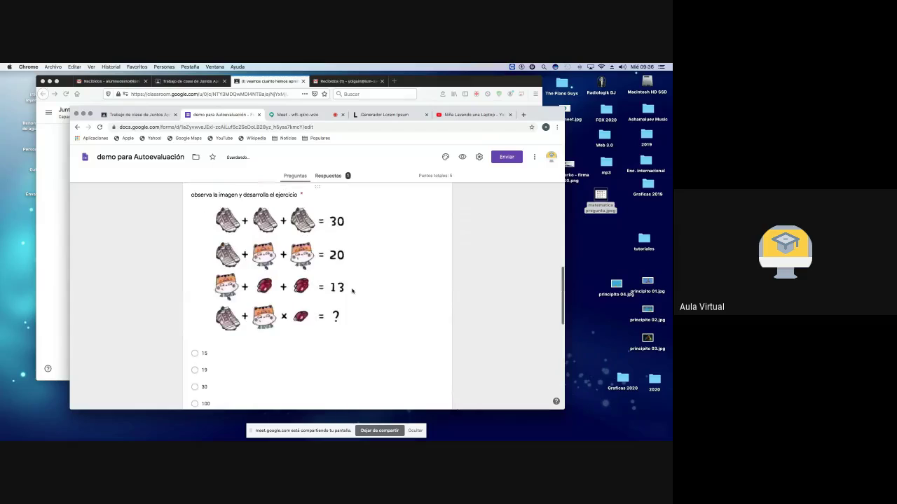
{"action": "scroll", "coordinate": [352, 290], "scroll_direction": "down", "scroll_amount": 8}
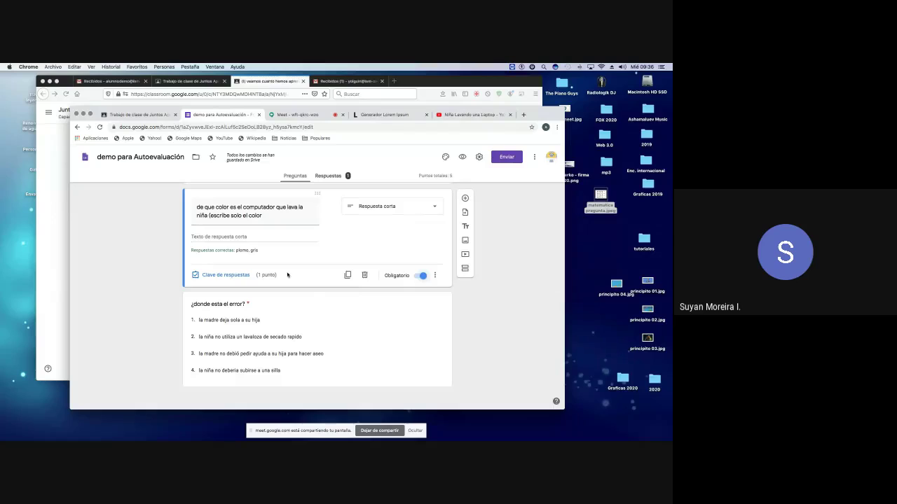
{"action": "triple_click", "coordinate": [265, 216]}
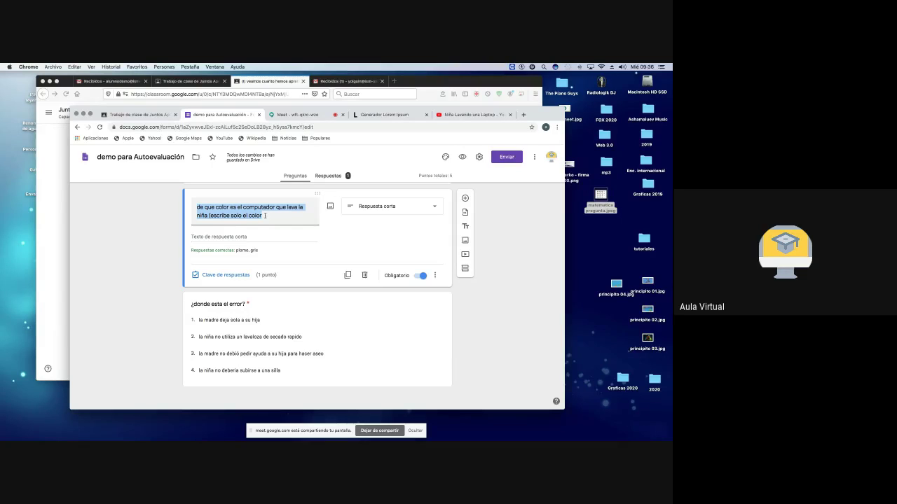
{"action": "type", "text": "2"}
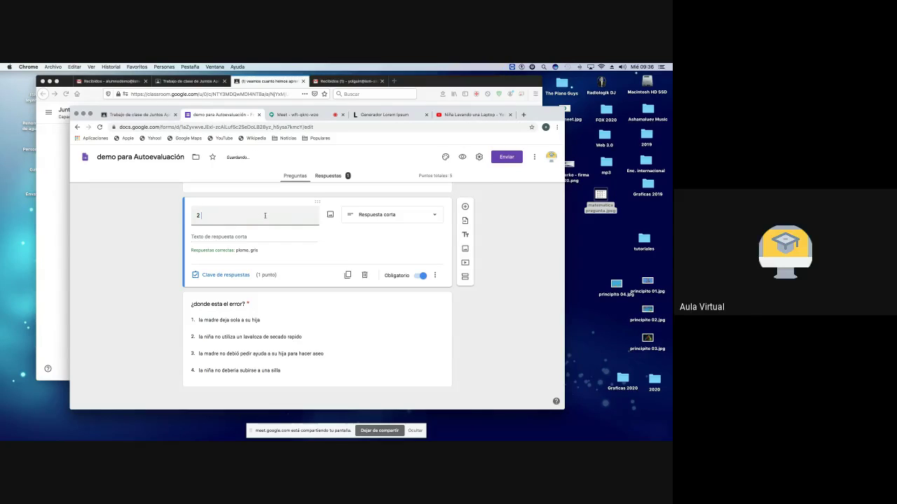
{"action": "type", "text": " + 2"}
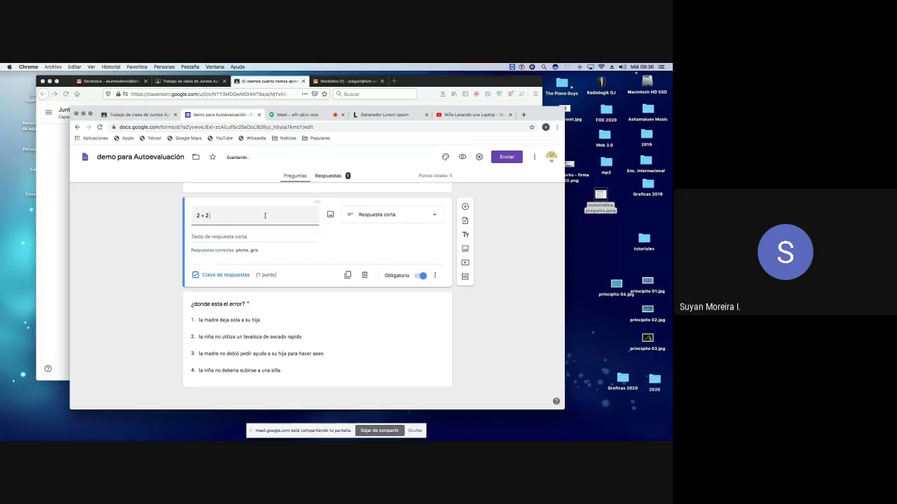
{"action": "type", "text": " = ?"}
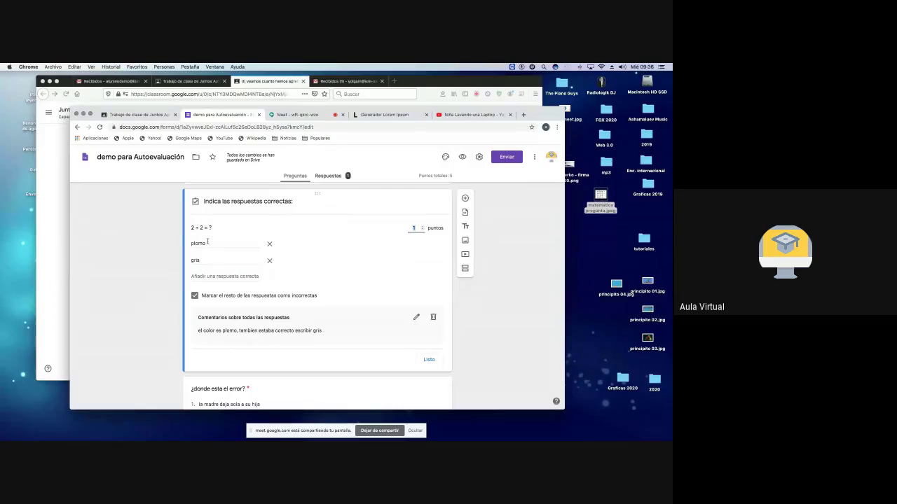
Step: Replace the correct answers with '2' and 'el resultado es 4' and close the key
{"action": "left_click_drag", "start_coordinate": [208, 243], "coordinate": [185, 262]}
{"action": "type", "text": "2"}
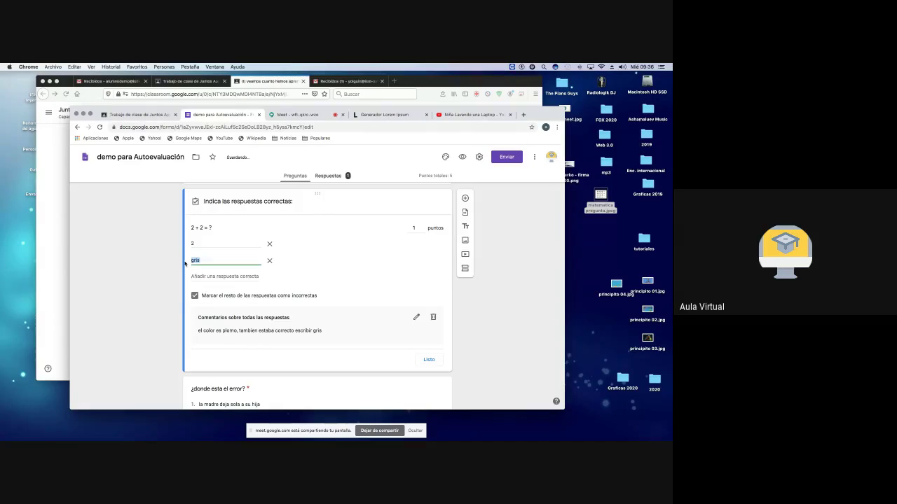
{"action": "type", "text": "el resultado es 2"}
{"action": "key", "text": "BackSpace"}
{"action": "type", "text": "4"}
{"action": "double_click", "coordinate": [189, 244]}
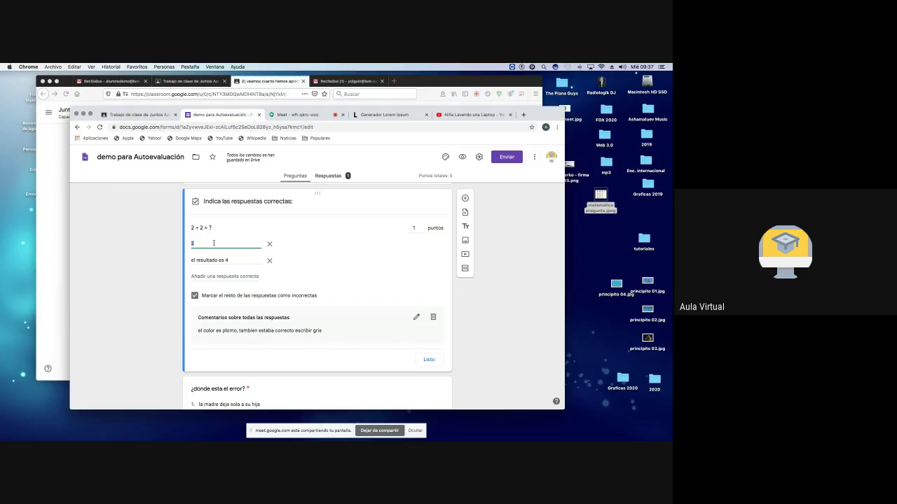
{"action": "left_click", "coordinate": [210, 228]}
{"action": "triple_click", "coordinate": [210, 227]}
{"action": "left_click", "coordinate": [429, 368]}
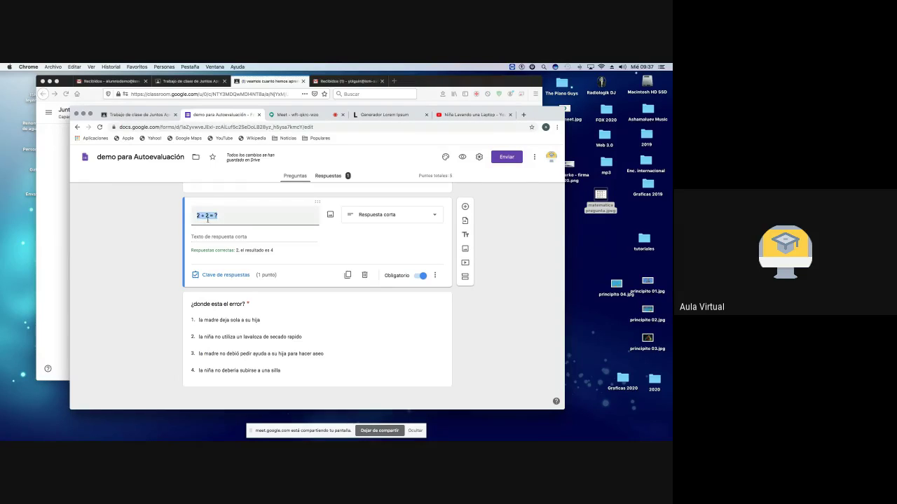
Step: Retitle the question 'escribe con tilde la palabra cancion'
{"action": "type", "text": "escribe correctamente la pa"}
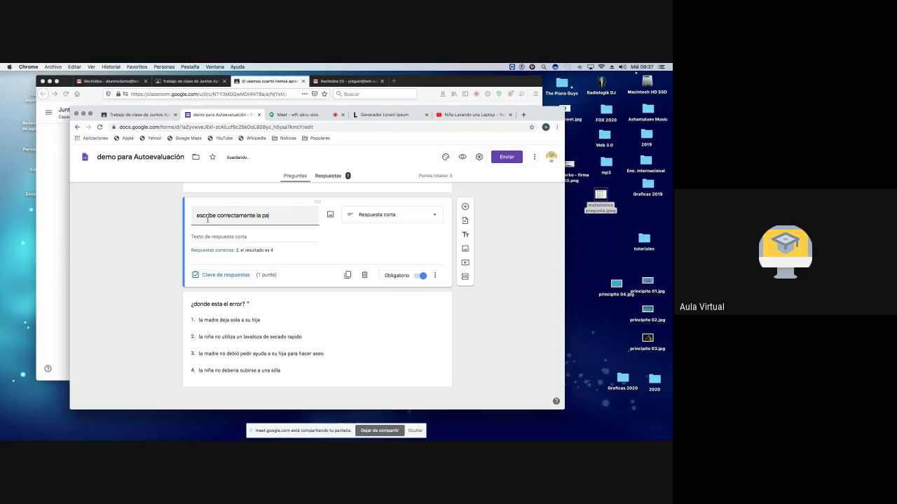
{"action": "key", "text": "BackSpace"}
{"action": "key", "text": "BackSpace"}
{"action": "key", "text": "BackSpace"}
{"action": "key", "text": "BackSpace"}
{"action": "key", "text": "BackSpace"}
{"action": "key", "text": "BackSpace"}
{"action": "key", "text": "BackSpace"}
{"action": "key", "text": "BackSpace"}
{"action": "key", "text": "BackSpace"}
{"action": "key", "text": "BackSpace"}
{"action": "key", "text": "BackSpace"}
{"action": "key", "text": "BackSpace"}
{"action": "key", "text": "BackSpace"}
{"action": "key", "text": "BackSpace"}
{"action": "key", "text": "BackSpace"}
{"action": "key", "text": "BackSpace"}
{"action": "key", "text": "BackSpace"}
{"action": "key", "text": "BackSpace"}
{"action": "key", "text": "BackSpace"}
{"action": "key", "text": "BackSpace"}
{"action": "key", "text": "BackSpace"}
{"action": "key", "text": "BackSpace"}
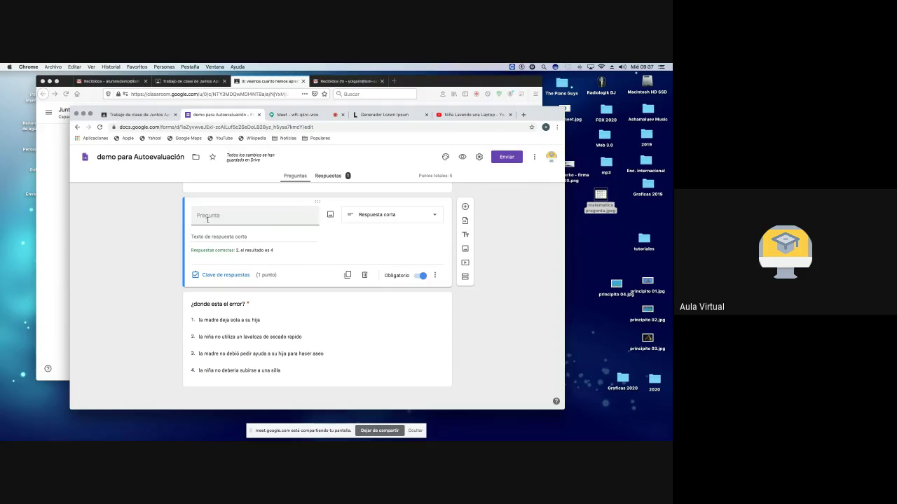
{"action": "type", "text": "ibe con tilde la palabra "}
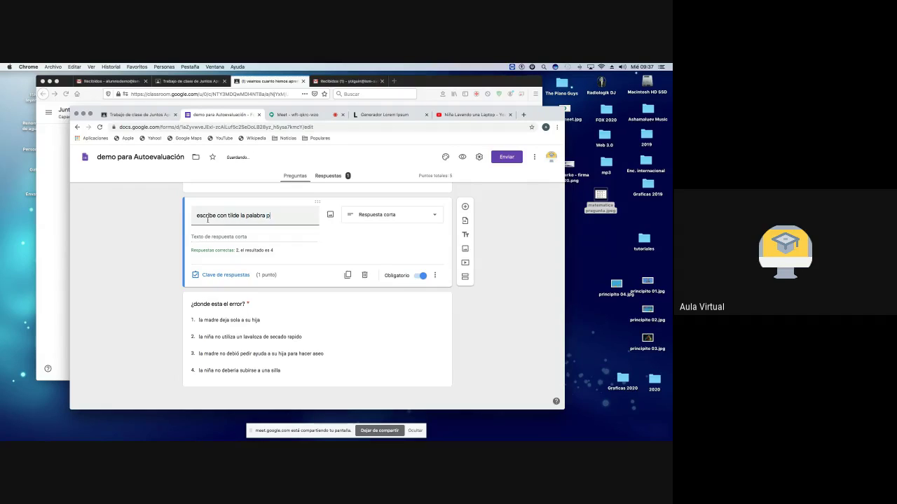
{"action": "type", "text": "p"}
{"action": "type", "text": "ancion"}
{"action": "right_click", "coordinate": [279, 217]}
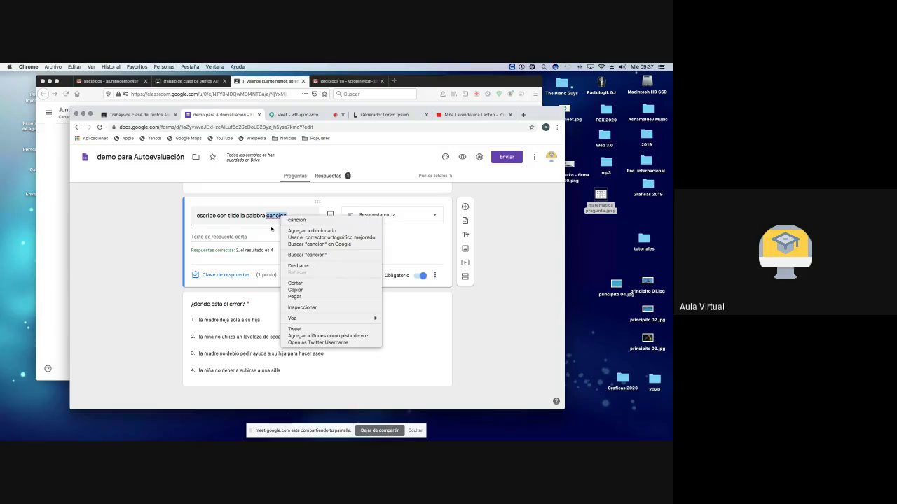
{"action": "left_click", "coordinate": [227, 239]}
Step: Make canción the only correct answer, then start retitling to 'la formula del aguda bendita es'
{"action": "left_click", "coordinate": [213, 276]}
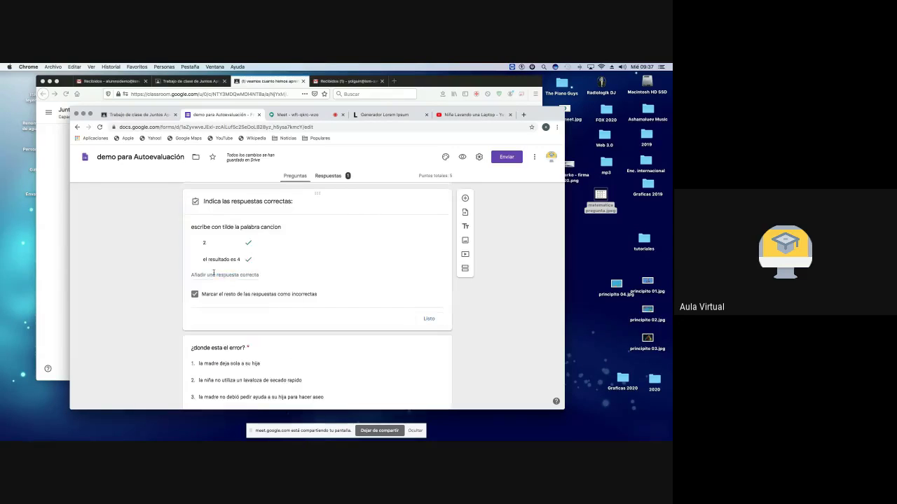
{"action": "type", "text": "ca"}
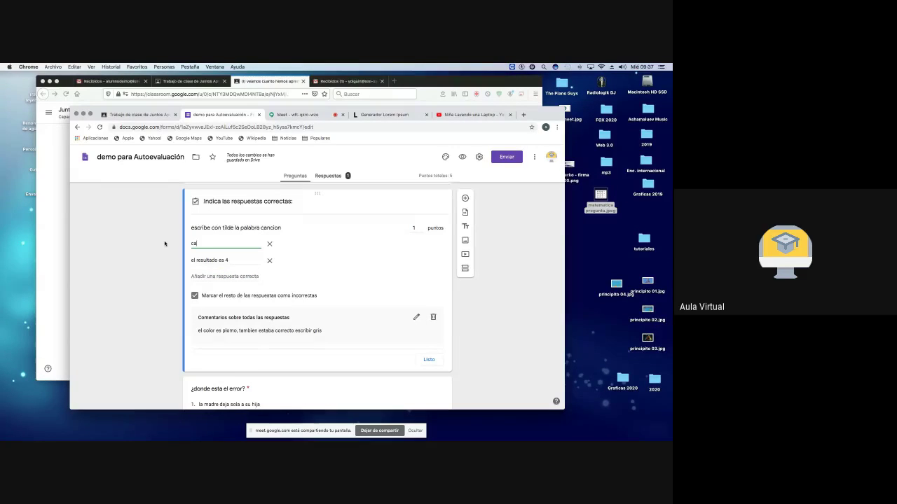
{"action": "type", "text": "nción"}
{"action": "left_click", "coordinate": [269, 260]}
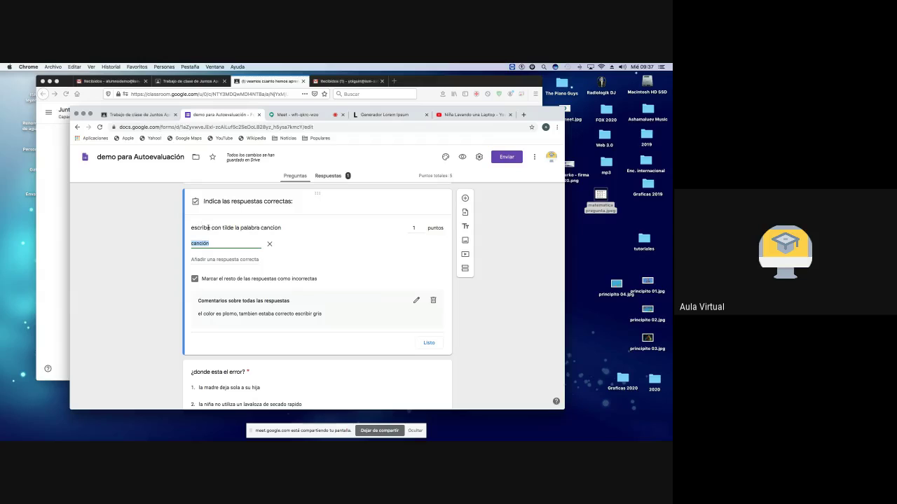
{"action": "triple_click", "coordinate": [237, 228]}
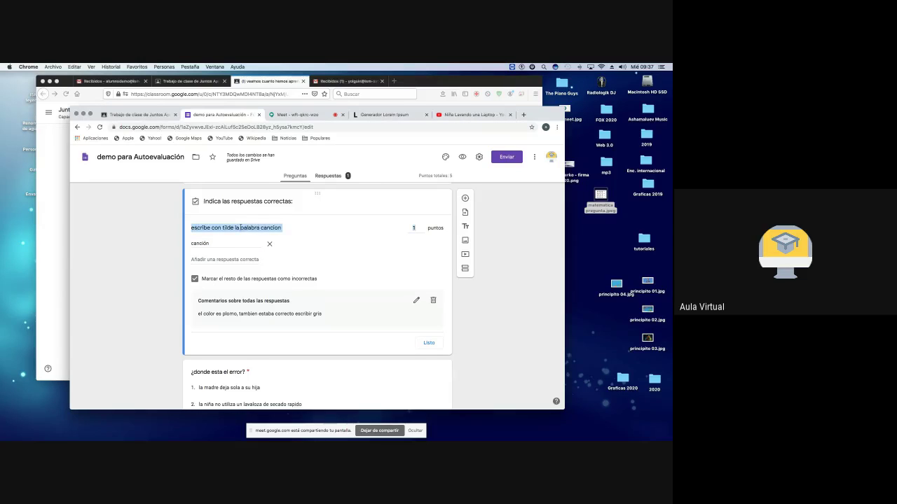
{"action": "left_click", "coordinate": [429, 343]}
{"action": "triple_click", "coordinate": [275, 215]}
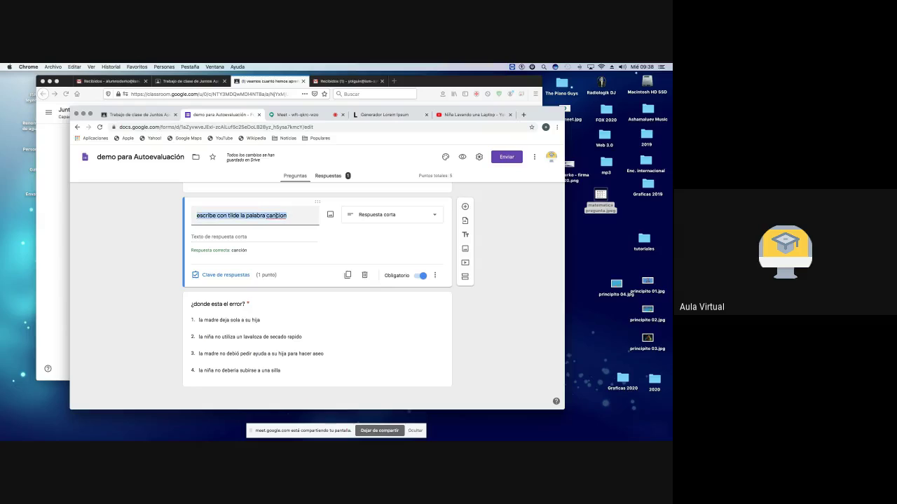
{"action": "type", "text": "l"}
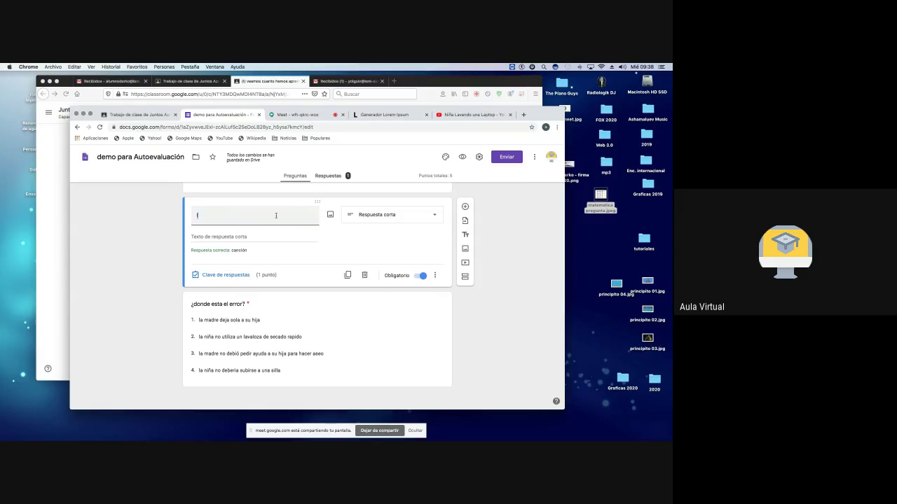
{"action": "type", "text": "a formula del aguda bendita es:"}
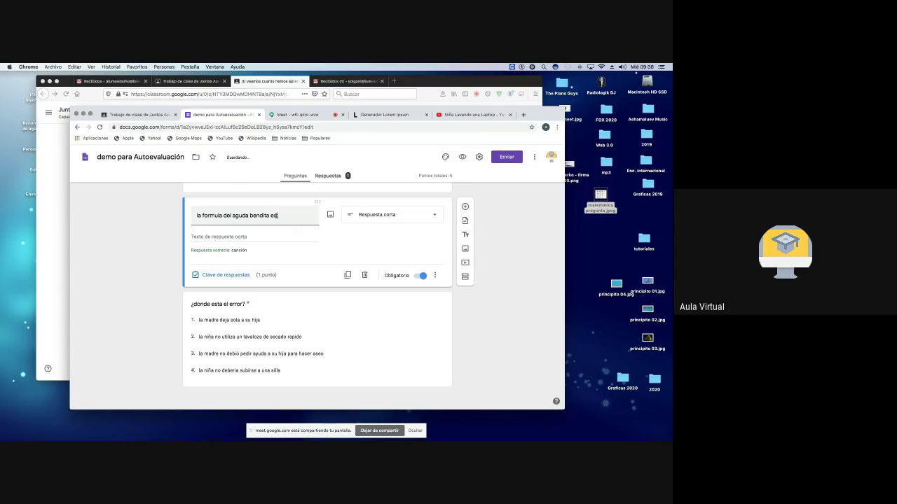
Step: Replace the correct answer canción with 'H Dios o' in the answer key
{"action": "left_click", "coordinate": [224, 275]}
{"action": "double_click", "coordinate": [217, 246]}
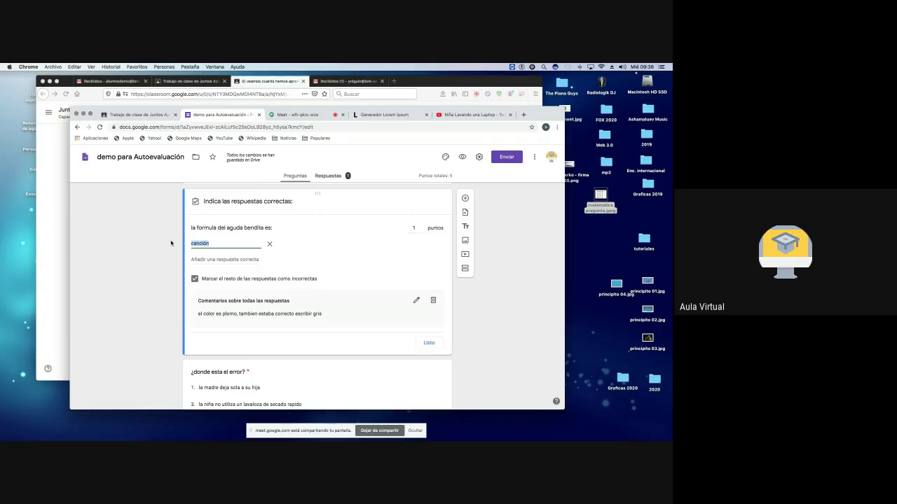
{"action": "type", "text": "H"}
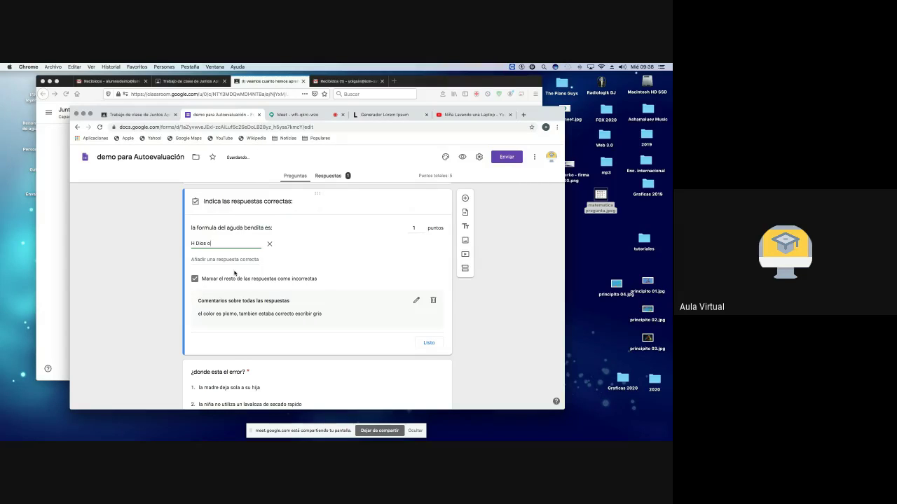
{"action": "type", "text": " Dios o"}
{"action": "left_click", "coordinate": [426, 343]}
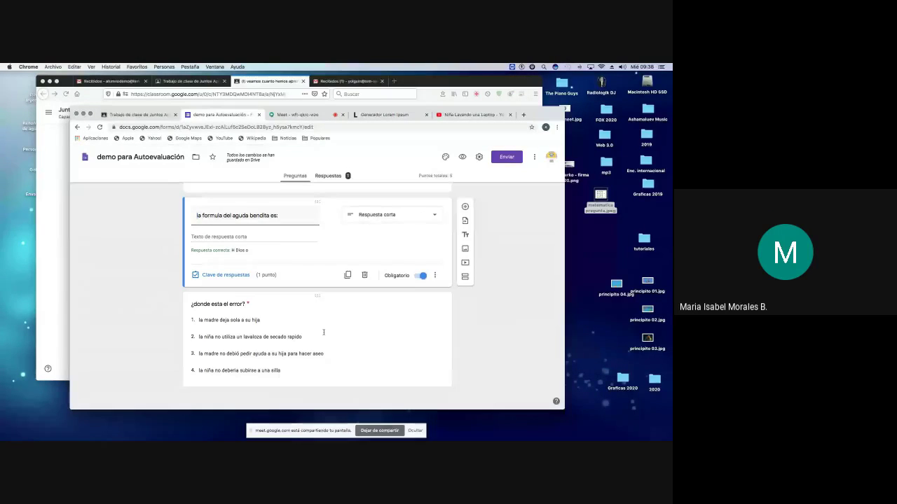
Step: Close the assignment editor so Classwork lists '(I) desarrolla la autoevaluacion' as a draft
{"action": "scroll", "coordinate": [323, 332], "scroll_direction": "up", "scroll_amount": 5}
{"action": "scroll", "coordinate": [324, 334], "scroll_direction": "up", "scroll_amount": 5}
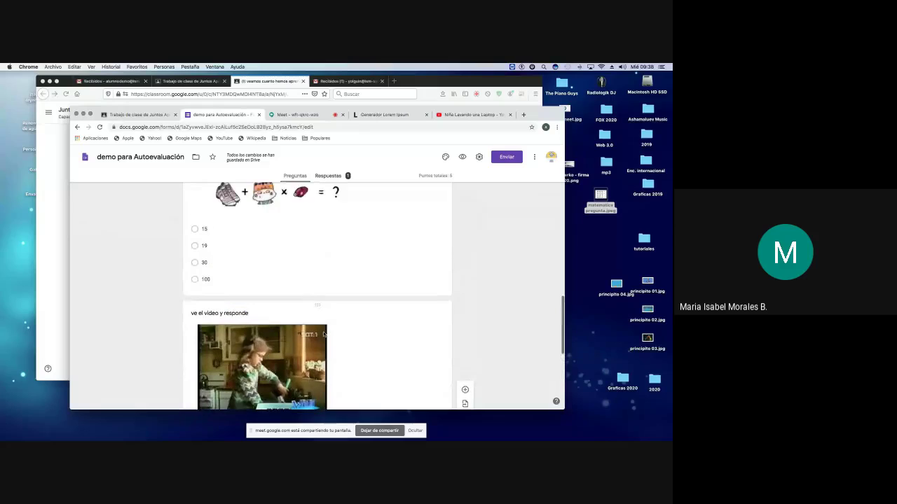
{"action": "scroll", "coordinate": [323, 332], "scroll_direction": "up", "scroll_amount": 10}
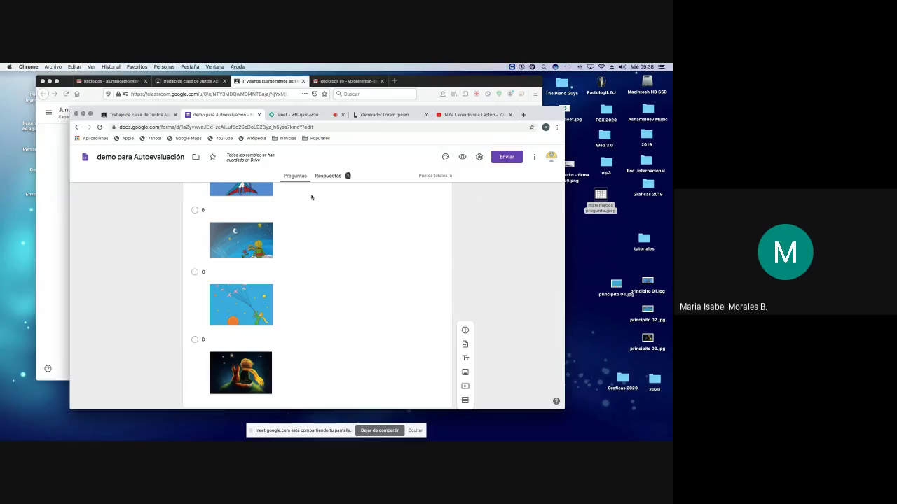
{"action": "left_click", "coordinate": [143, 115]}
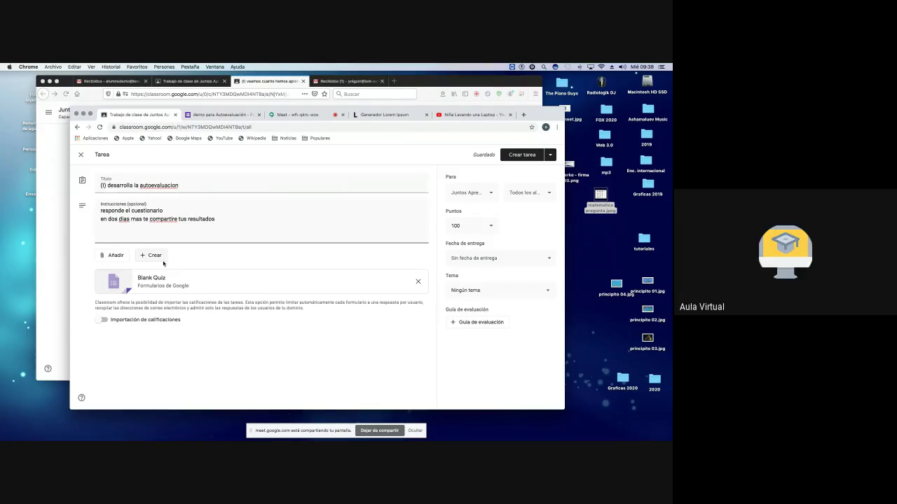
{"action": "left_click", "coordinate": [81, 155]}
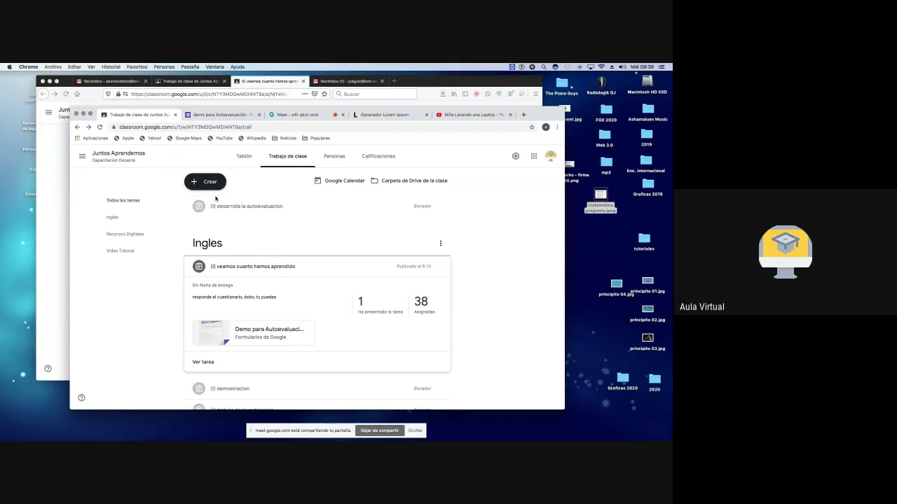
Step: Grade the demo student's submitted work 2 out of 4, then return to the quiz in Forms
{"action": "left_click", "coordinate": [361, 301]}
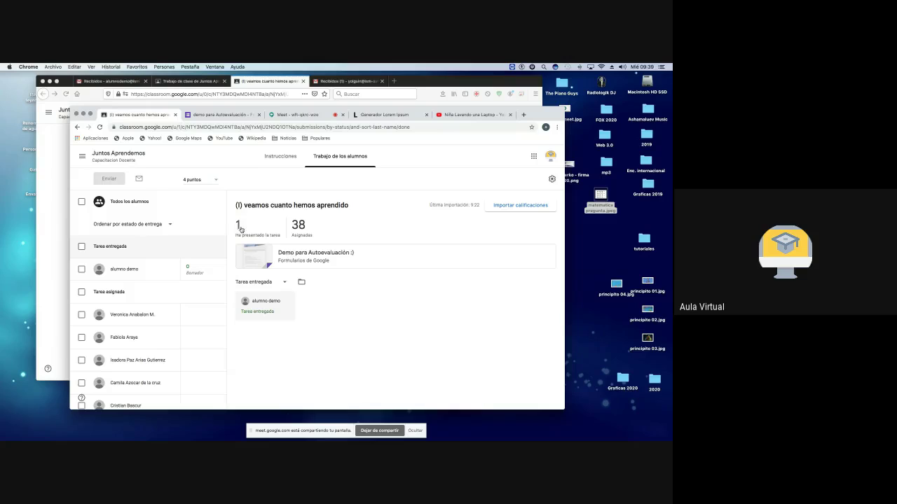
{"action": "left_click", "coordinate": [194, 271]}
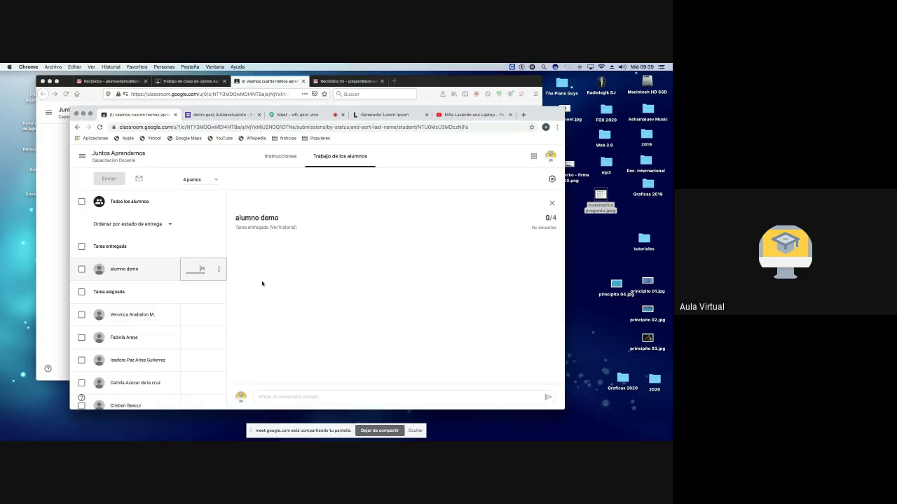
{"action": "type", "text": "2"}
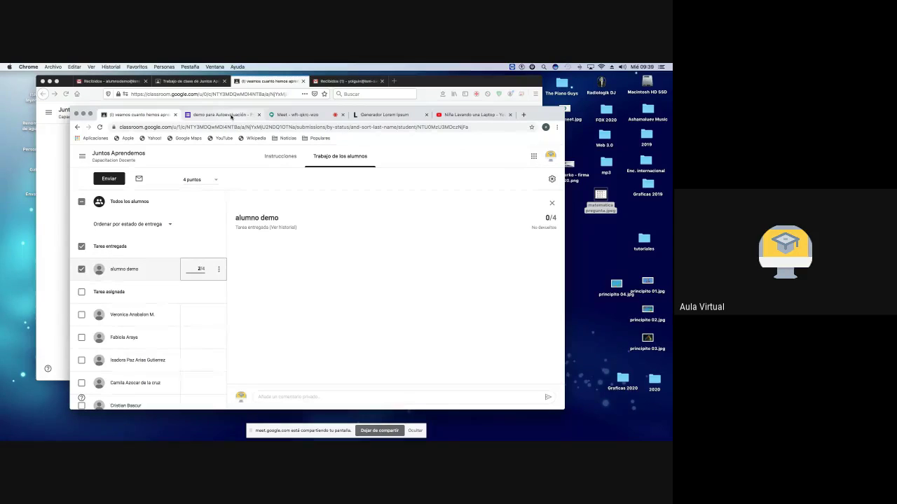
{"action": "left_click", "coordinate": [226, 114]}
{"action": "scroll", "coordinate": [391, 348], "scroll_direction": "up", "scroll_amount": 10}
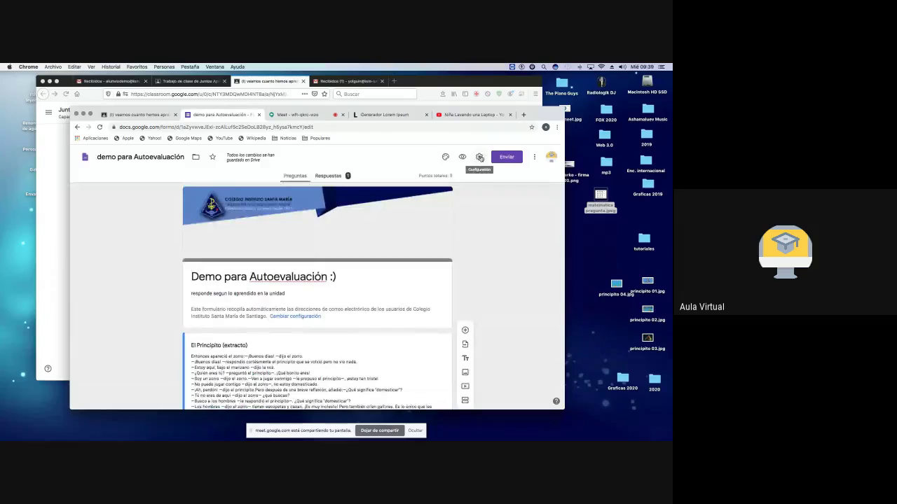
Step: Open the quiz's responses and check the response options menu
{"action": "left_click", "coordinate": [328, 175]}
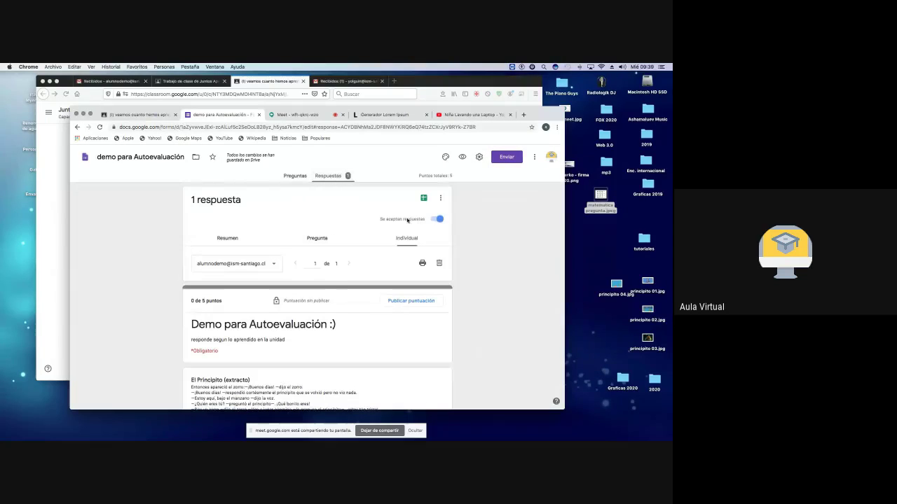
{"action": "left_click", "coordinate": [441, 199]}
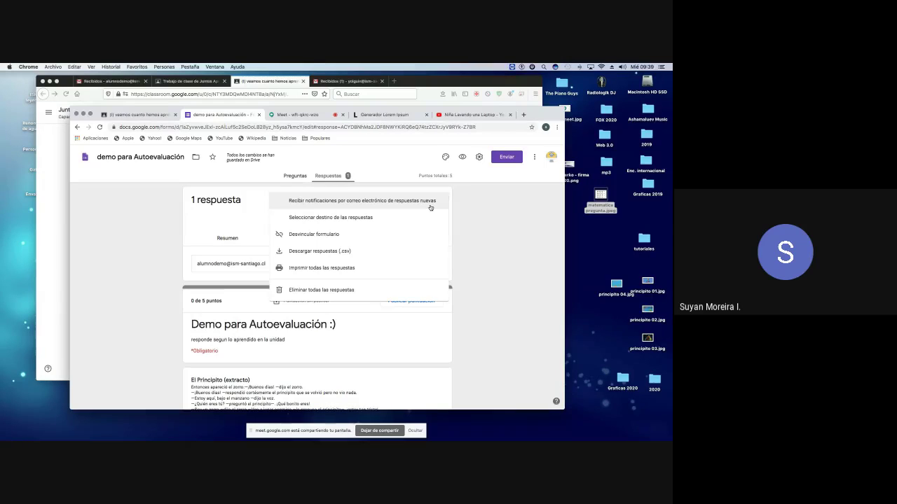
{"action": "left_click", "coordinate": [490, 215]}
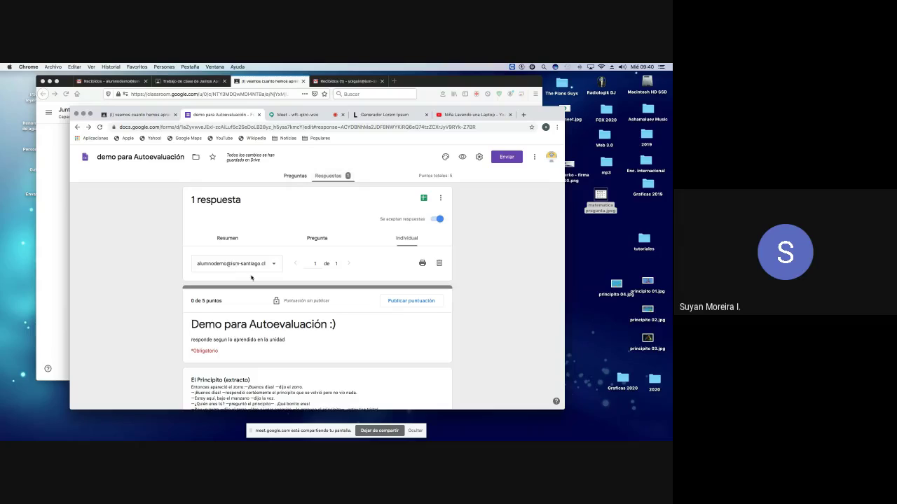
Step: Scroll through the student's individual graded response, then bring up the student's Classroom assignment
{"action": "scroll", "coordinate": [286, 301], "scroll_direction": "down", "scroll_amount": 10}
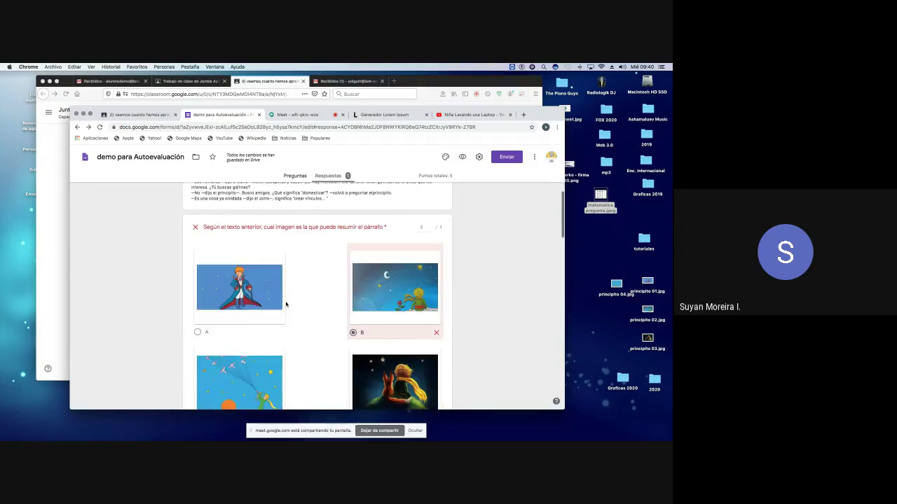
{"action": "scroll", "coordinate": [286, 304], "scroll_direction": "down", "scroll_amount": 4}
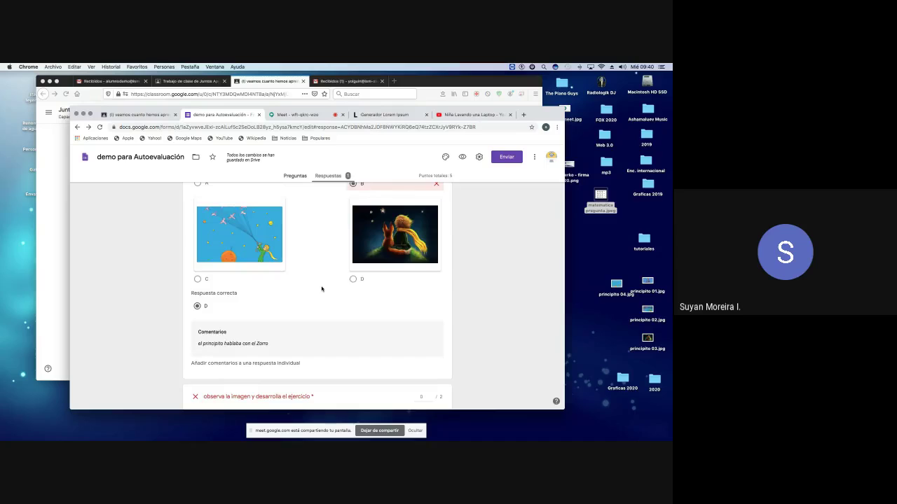
{"action": "scroll", "coordinate": [321, 289], "scroll_direction": "up", "scroll_amount": 15}
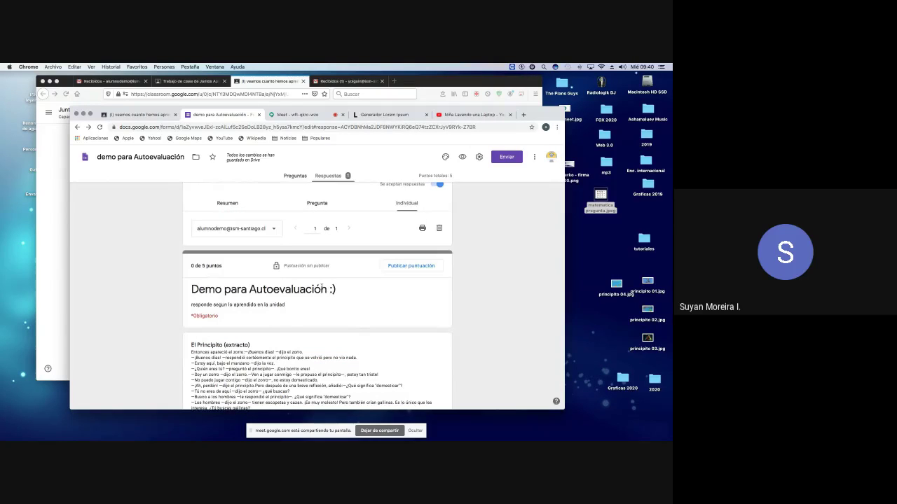
{"action": "scroll", "coordinate": [322, 289], "scroll_direction": "down", "scroll_amount": 15}
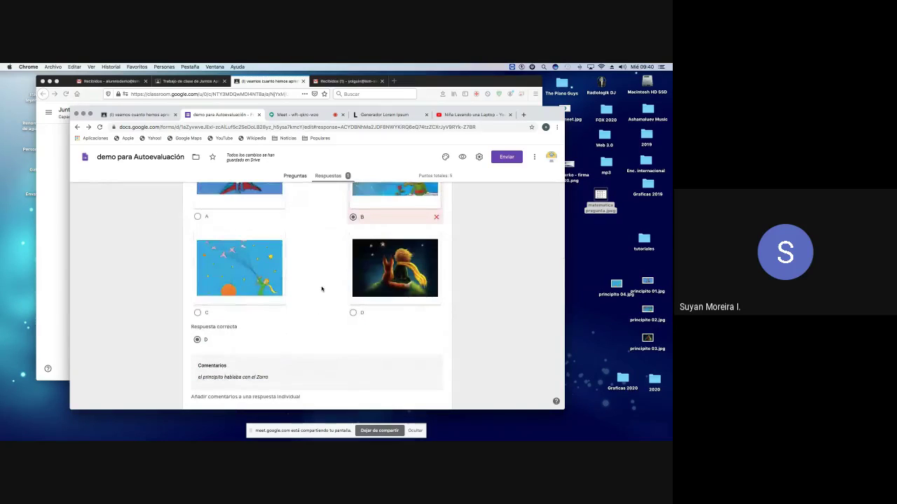
{"action": "scroll", "coordinate": [321, 288], "scroll_direction": "down", "scroll_amount": 5}
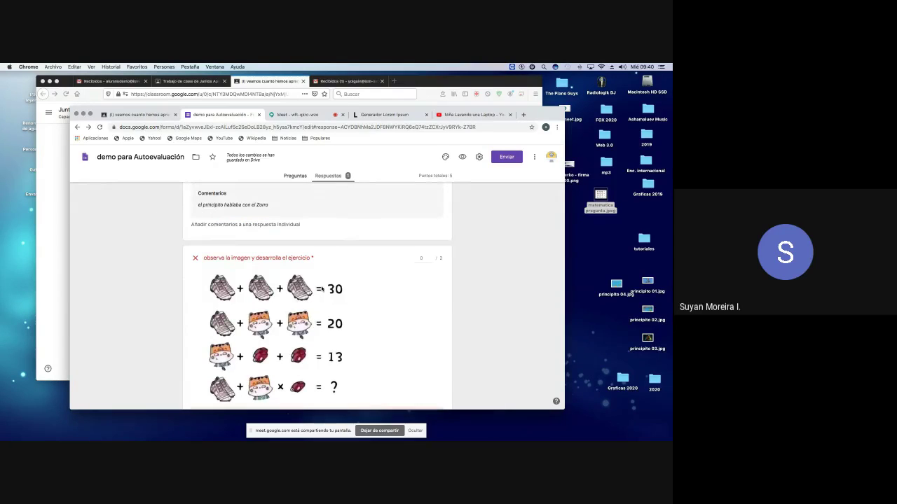
{"action": "scroll", "coordinate": [322, 288], "scroll_direction": "down", "scroll_amount": 8}
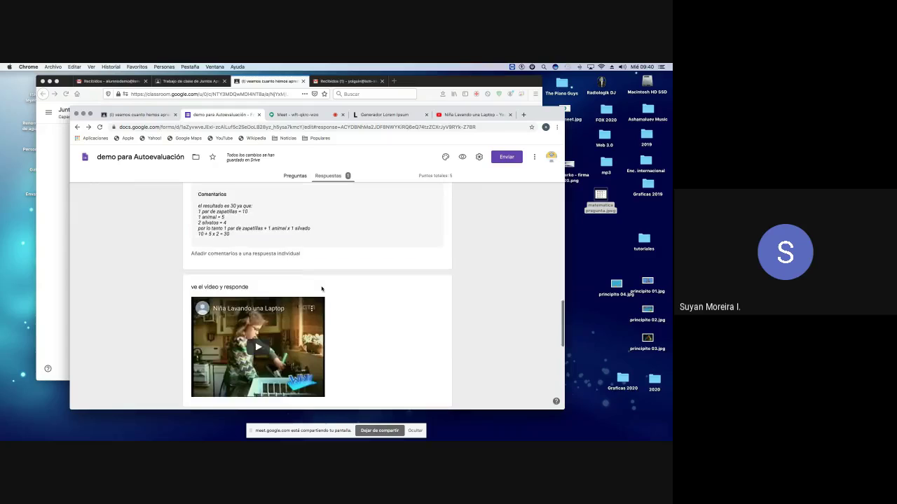
{"action": "scroll", "coordinate": [321, 289], "scroll_direction": "down", "scroll_amount": 8}
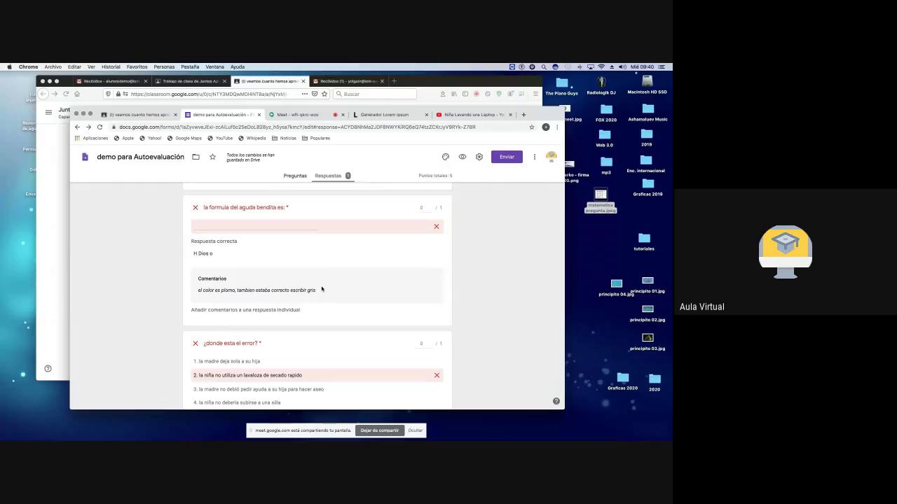
{"action": "scroll", "coordinate": [322, 289], "scroll_direction": "up", "scroll_amount": 15}
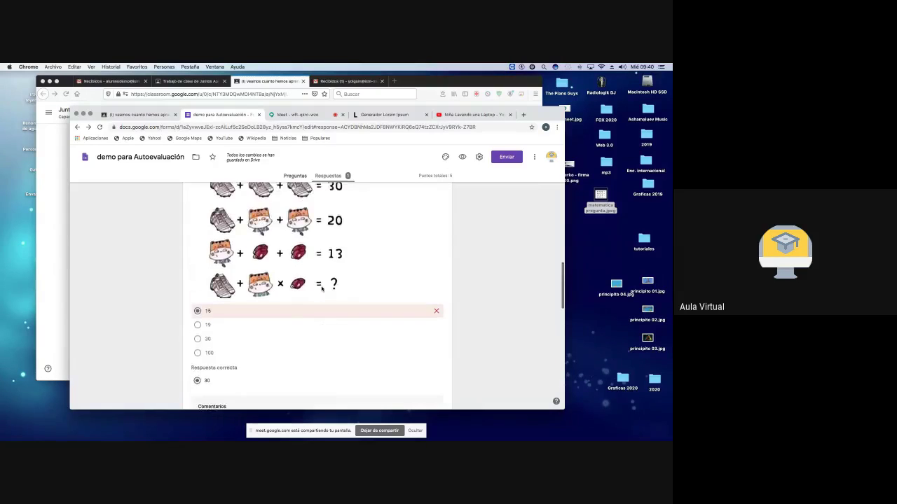
{"action": "scroll", "coordinate": [322, 289], "scroll_direction": "up", "scroll_amount": 15}
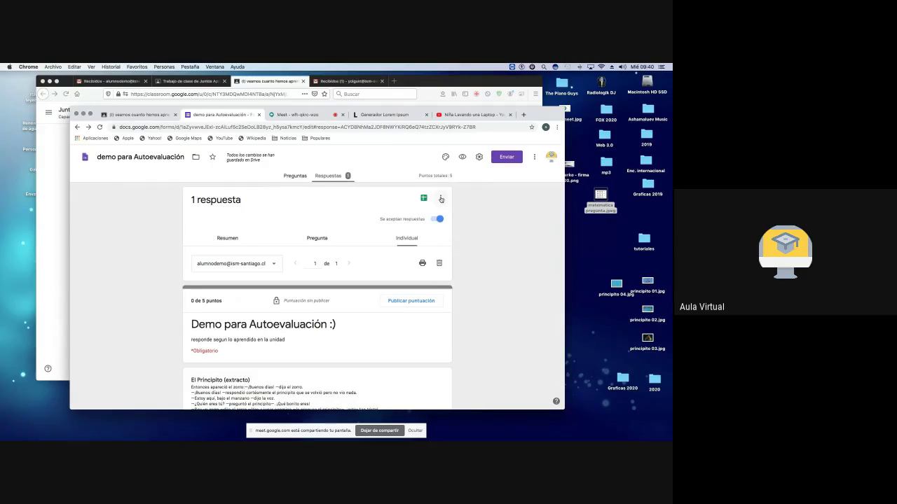
{"action": "left_click", "coordinate": [440, 199]}
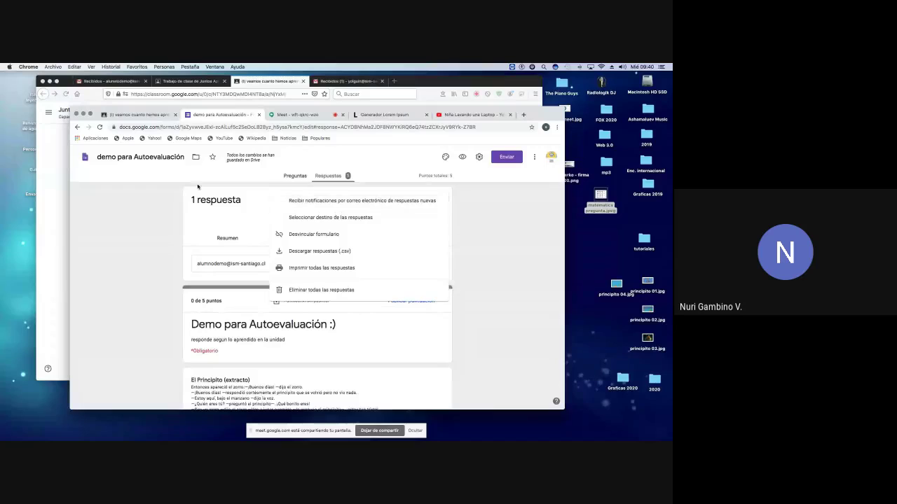
{"action": "left_click", "coordinate": [52, 190]}
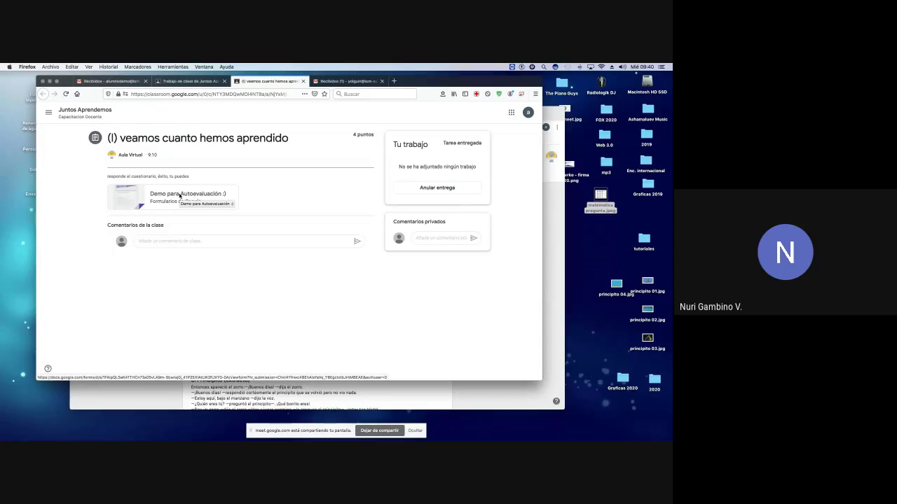
Step: As the student, open the Demo para Autoevaluación quiz and view the score
{"action": "left_click", "coordinate": [179, 196]}
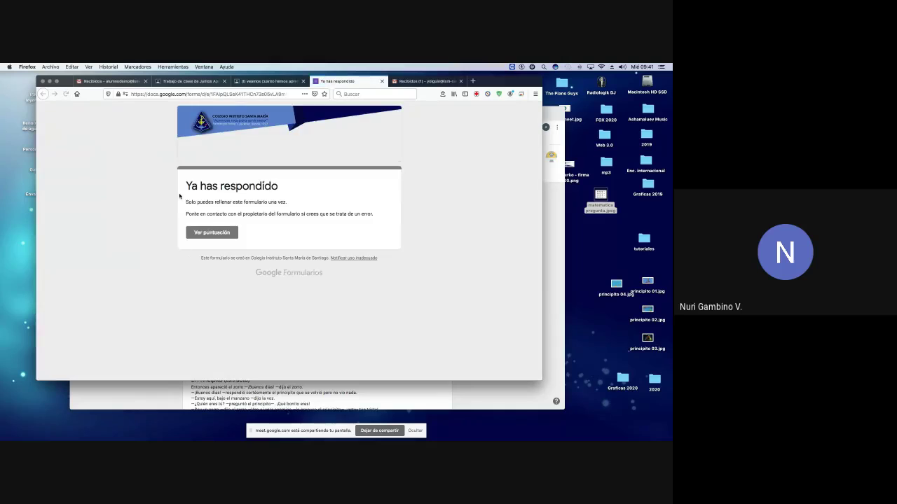
{"action": "left_click", "coordinate": [219, 234]}
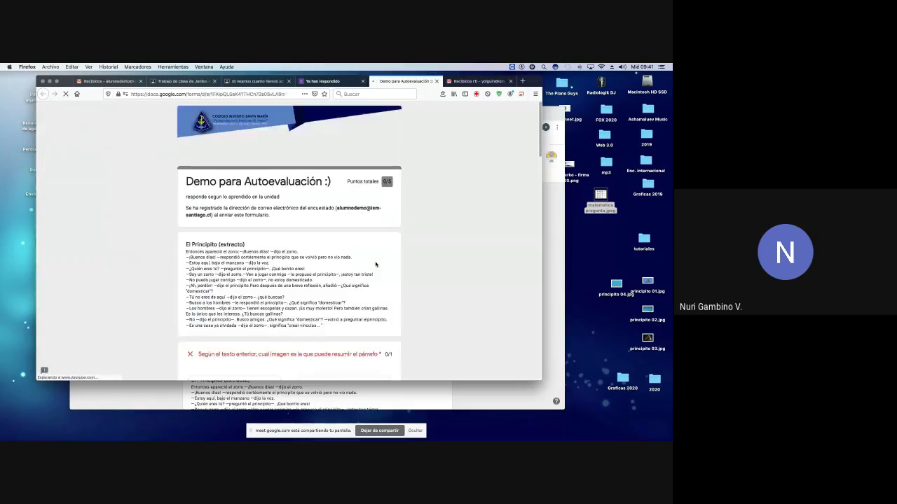
{"action": "scroll", "coordinate": [375, 264], "scroll_direction": "down", "scroll_amount": 4}
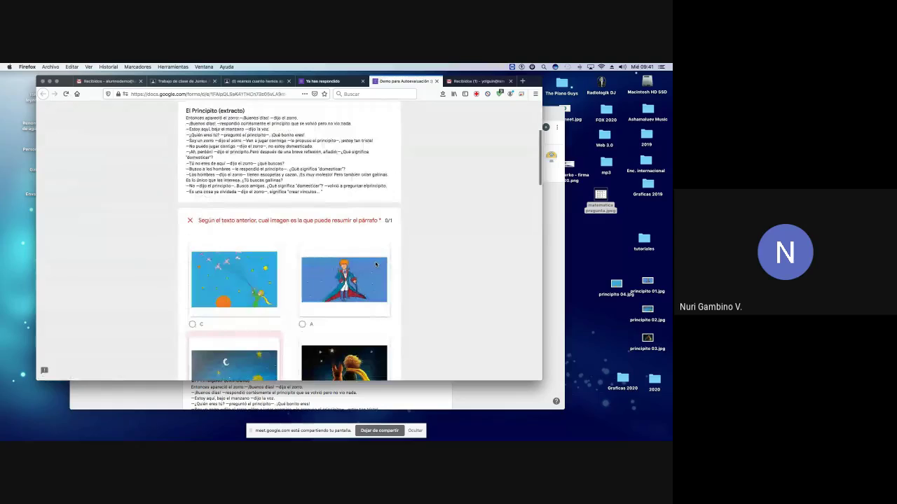
{"action": "scroll", "coordinate": [375, 264], "scroll_direction": "down", "scroll_amount": 5}
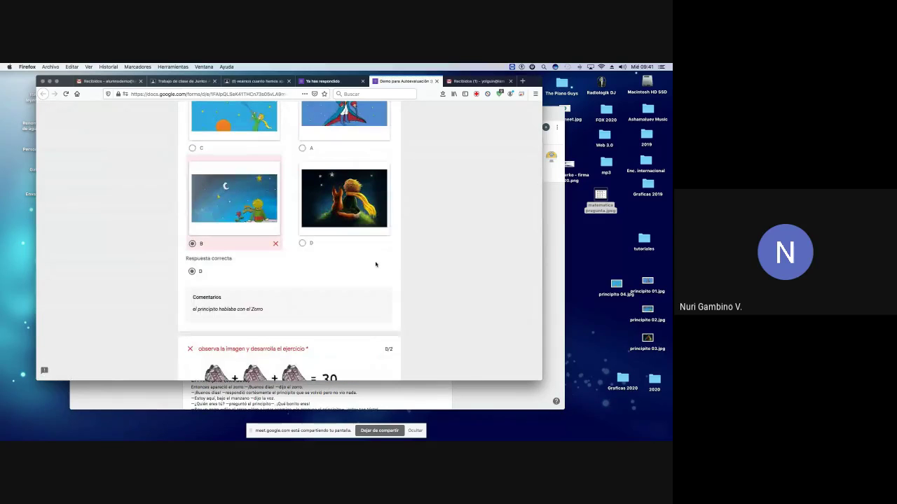
{"action": "scroll", "coordinate": [375, 264], "scroll_direction": "up", "scroll_amount": 12}
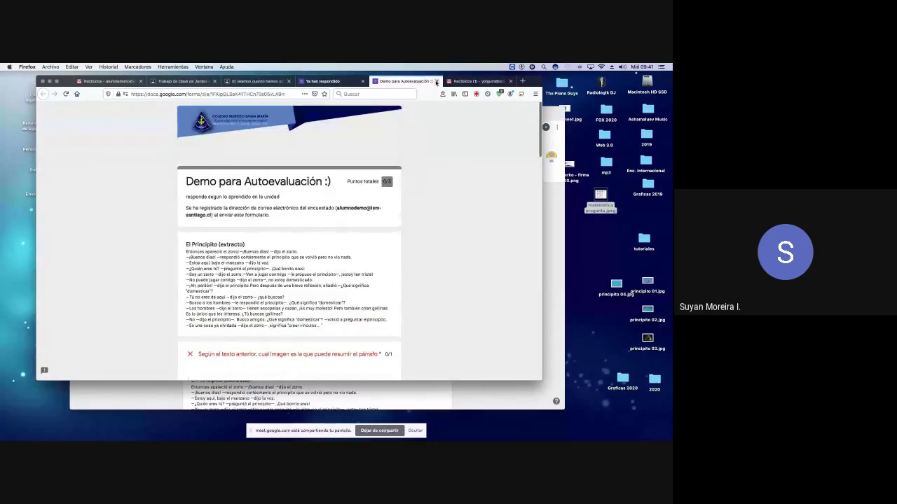
Step: Close the student's quiz pages, revisit the responses, then open the assignment's student work
{"action": "left_click", "coordinate": [436, 82]}
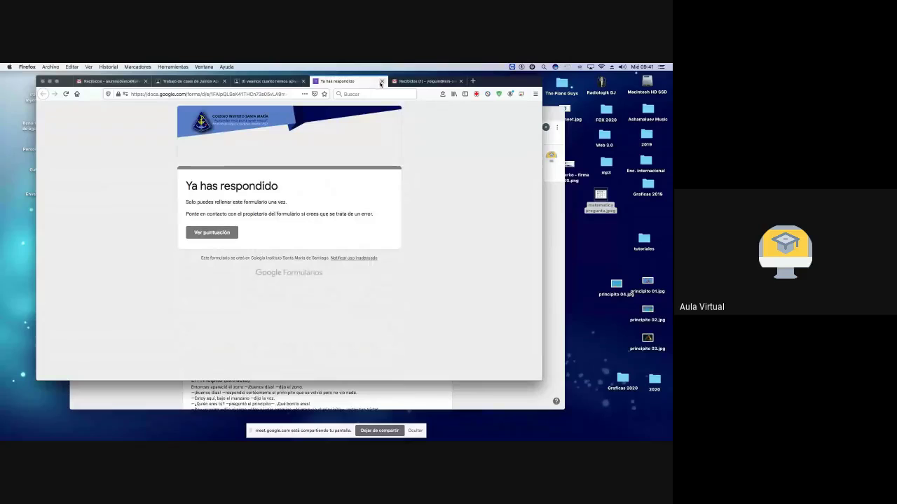
{"action": "left_click", "coordinate": [380, 82]}
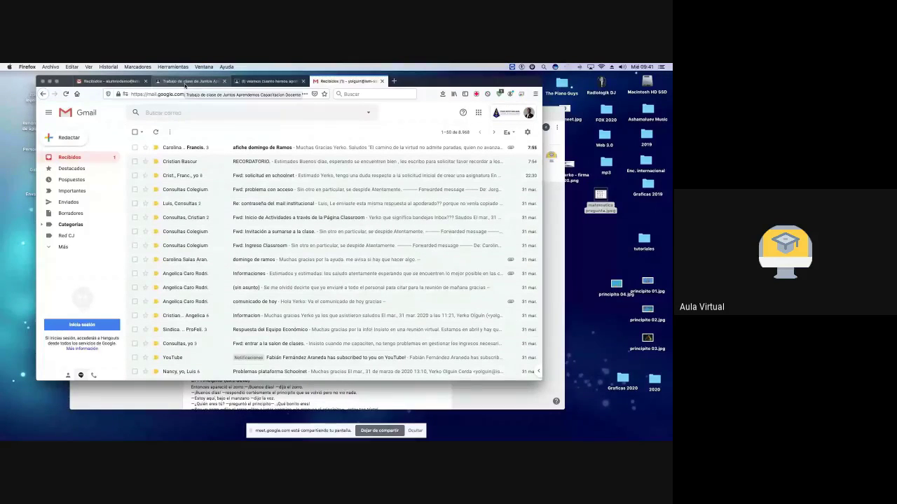
{"action": "left_click", "coordinate": [270, 82]}
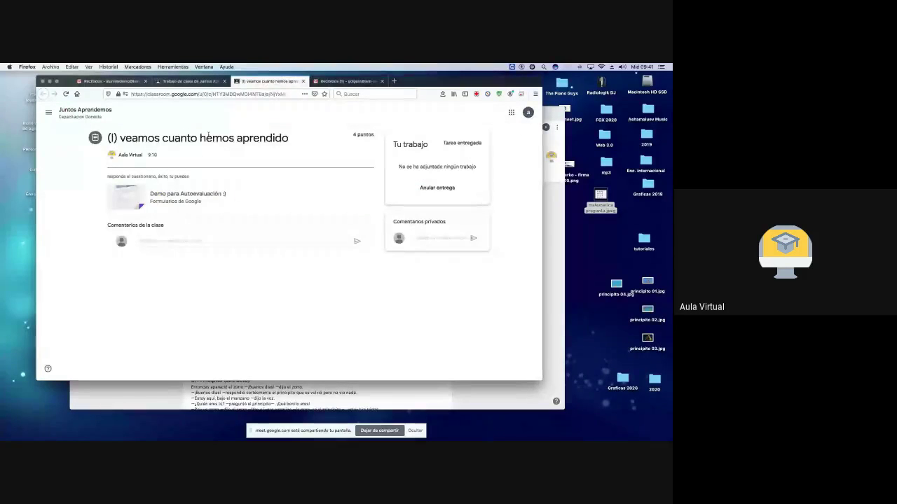
{"action": "left_click", "coordinate": [303, 82]}
{"action": "key", "text": "super+Tab"}
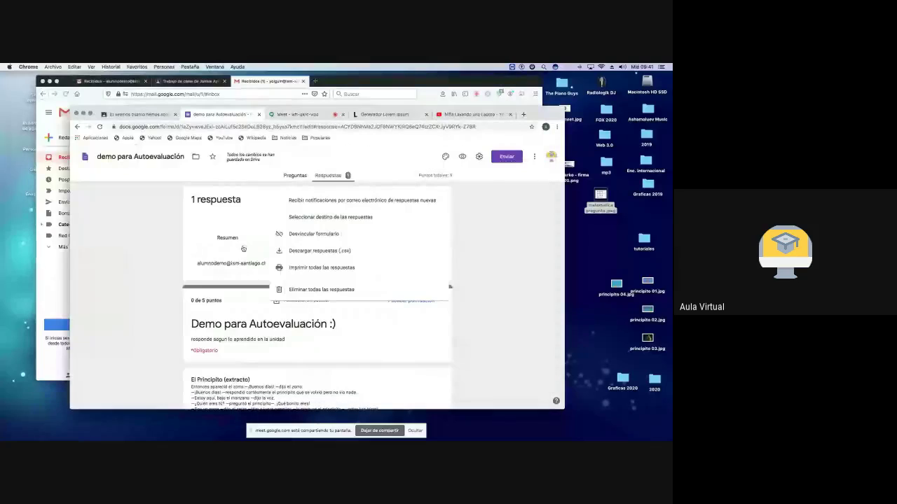
{"action": "left_click", "coordinate": [150, 225]}
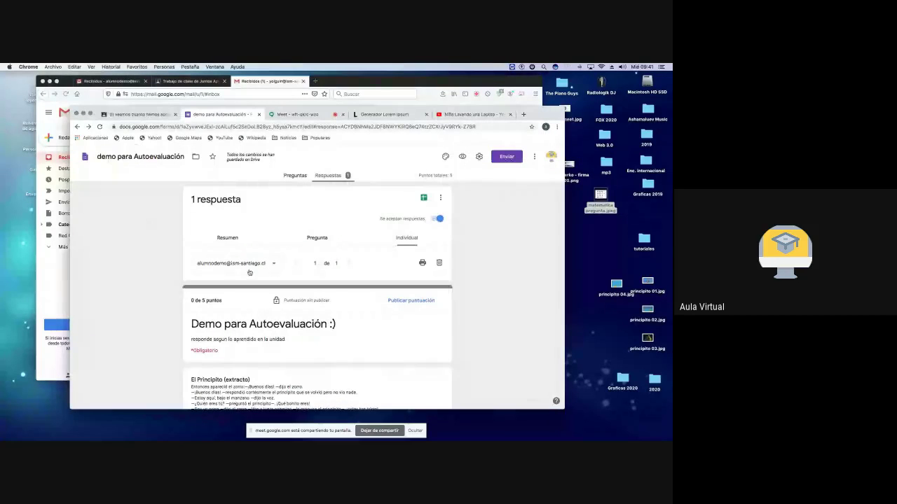
{"action": "scroll", "coordinate": [301, 280], "scroll_direction": "down", "scroll_amount": 10}
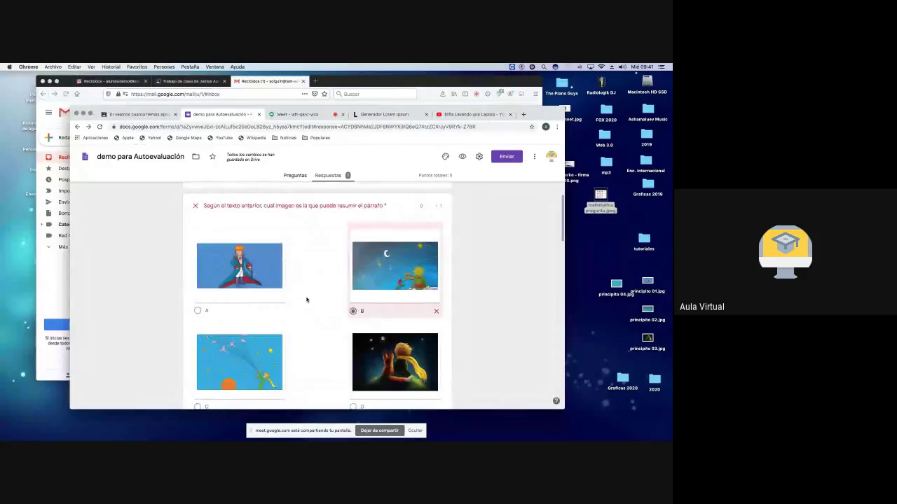
{"action": "scroll", "coordinate": [306, 299], "scroll_direction": "up", "scroll_amount": 5}
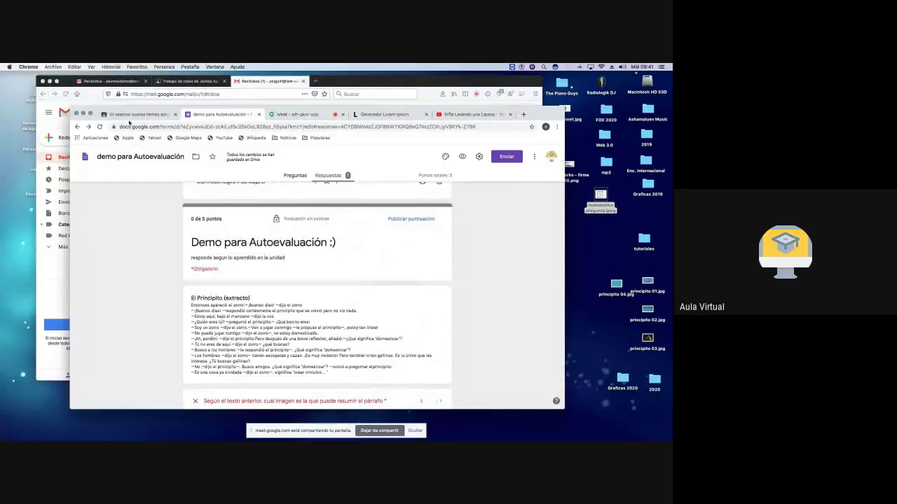
{"action": "left_click", "coordinate": [139, 115]}
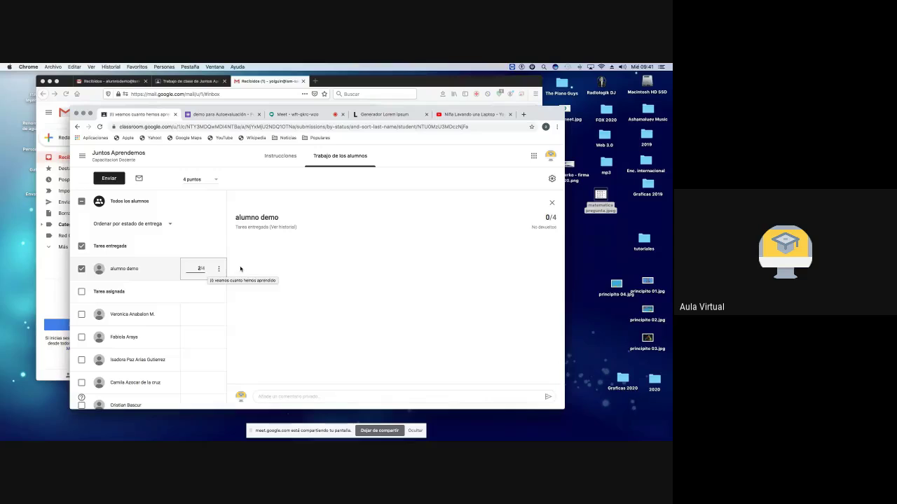
Step: Save the student's 2/4 grade and go back to the individual response in Forms
{"action": "left_click", "coordinate": [240, 268]}
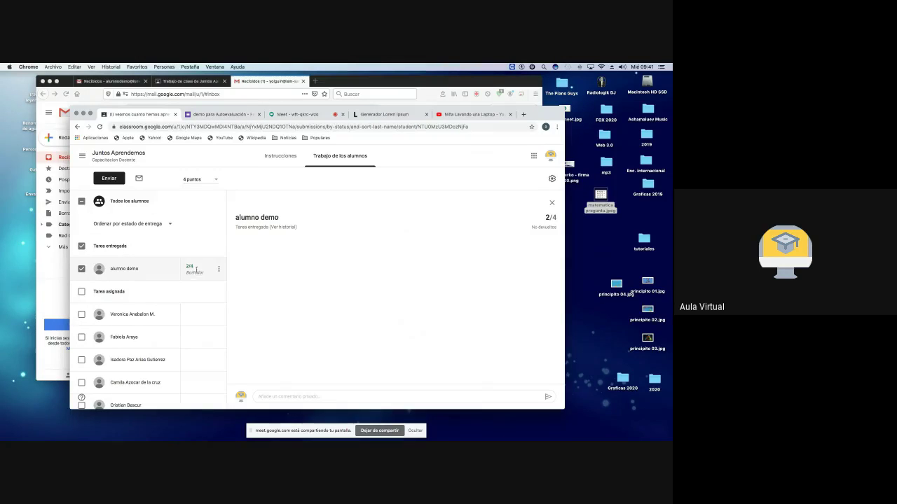
{"action": "left_click", "coordinate": [221, 114]}
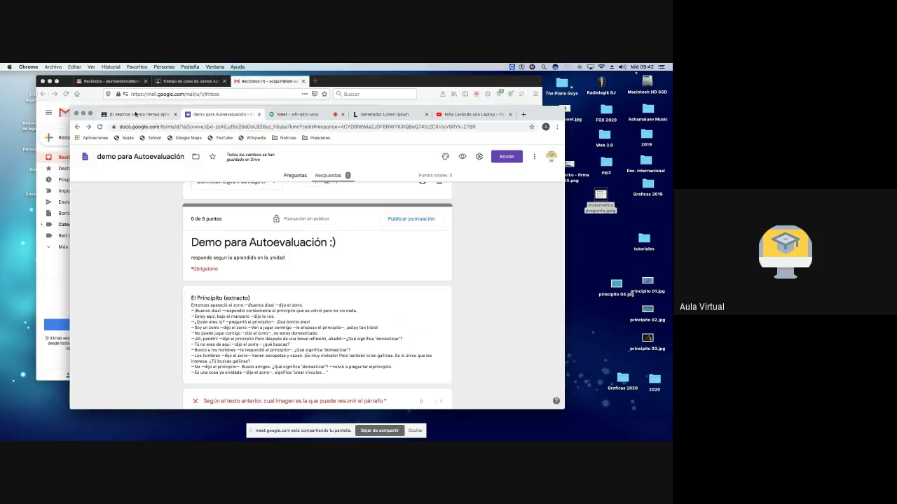
Step: On the student's Classroom classwork page, check which account is signed in
{"action": "left_click", "coordinate": [187, 82]}
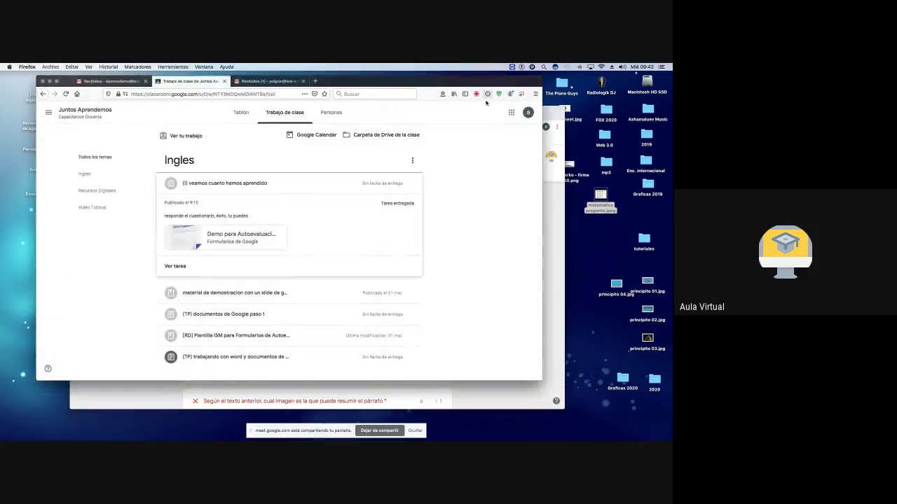
{"action": "left_click", "coordinate": [527, 112]}
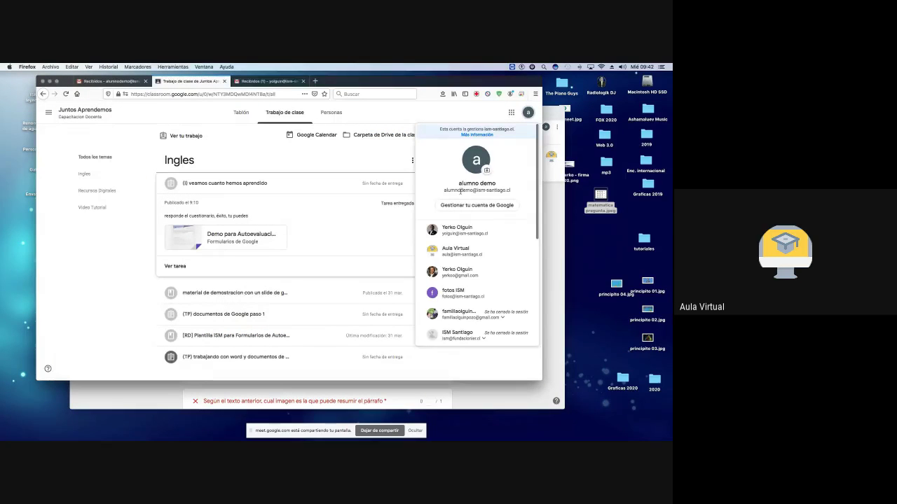
{"action": "left_click", "coordinate": [180, 203]}
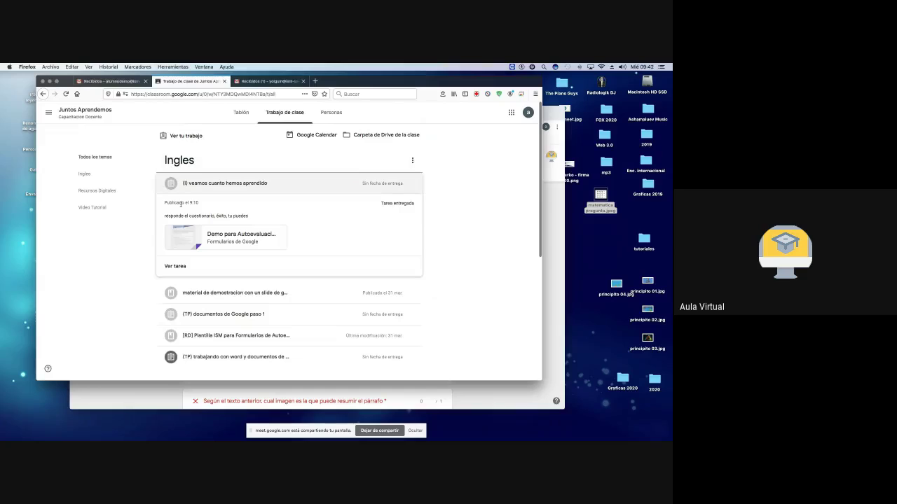
Step: Open the attached quiz and scroll through the student's score with correct answers and feedback
{"action": "left_click", "coordinate": [211, 237]}
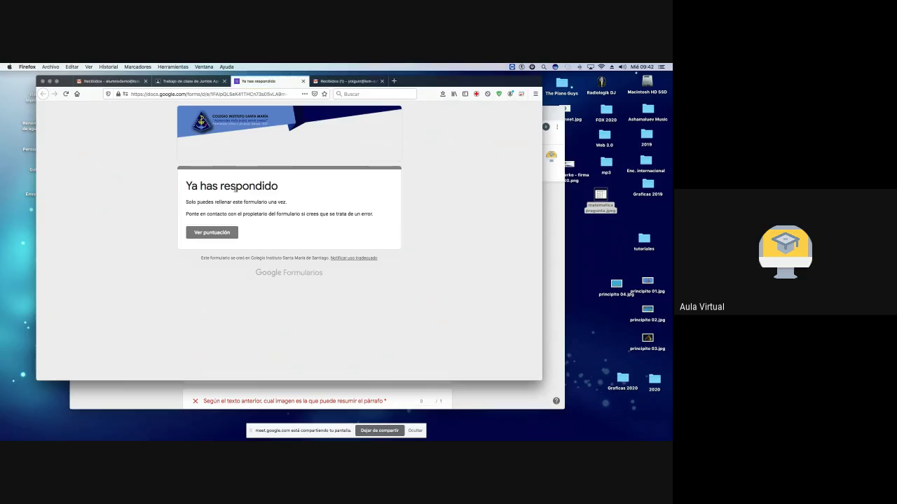
{"action": "left_click", "coordinate": [213, 234]}
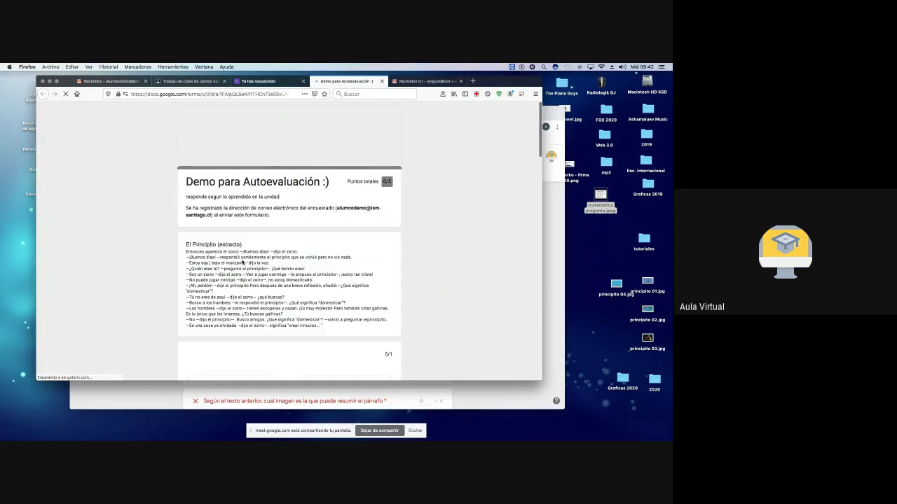
{"action": "scroll", "coordinate": [341, 275], "scroll_direction": "down", "scroll_amount": 4}
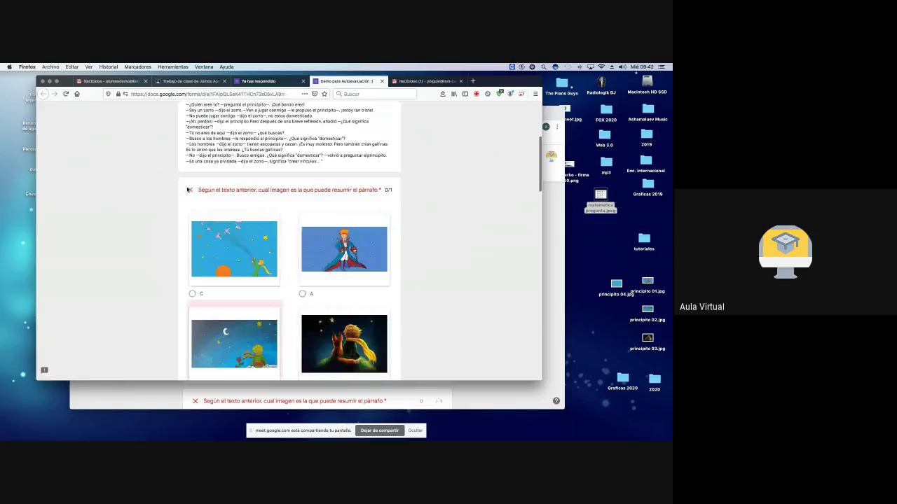
{"action": "scroll", "coordinate": [286, 190], "scroll_direction": "down", "scroll_amount": 3}
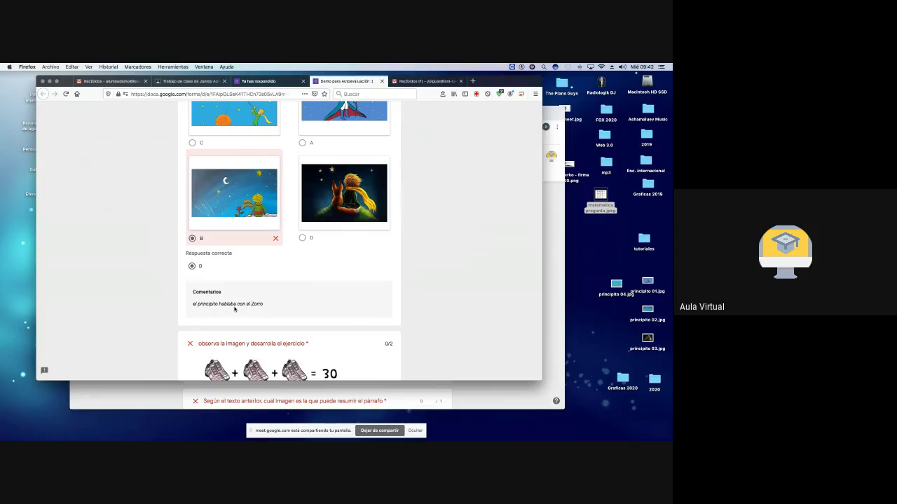
{"action": "scroll", "coordinate": [235, 308], "scroll_direction": "down", "scroll_amount": 2}
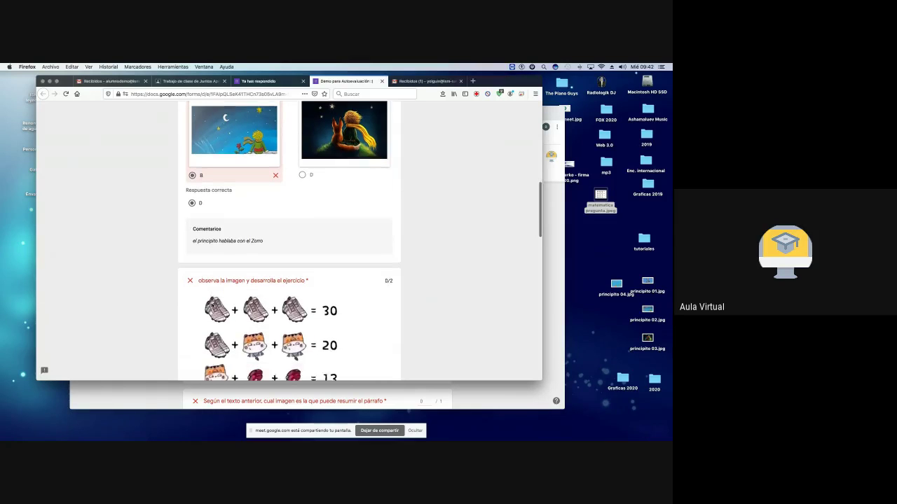
{"action": "scroll", "coordinate": [212, 303], "scroll_direction": "down", "scroll_amount": 1}
{"action": "scroll", "coordinate": [197, 260], "scroll_direction": "down", "scroll_amount": 3}
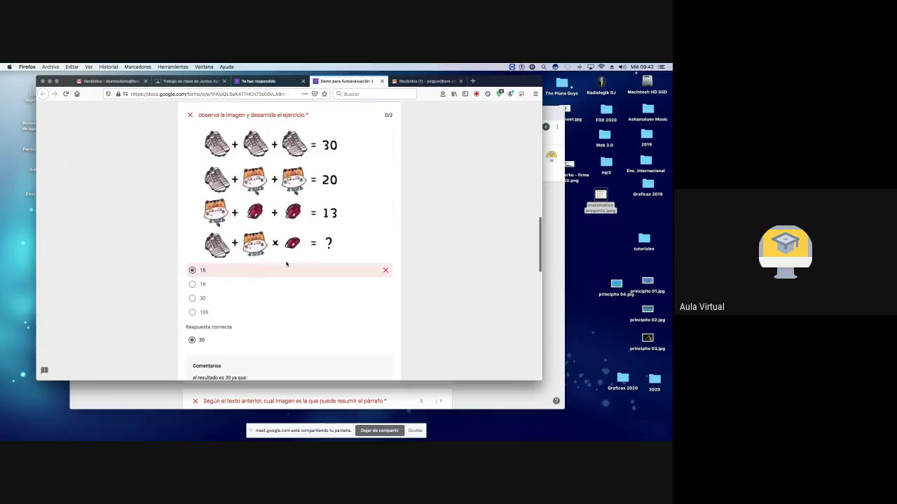
{"action": "scroll", "coordinate": [205, 276], "scroll_direction": "down", "scroll_amount": 4}
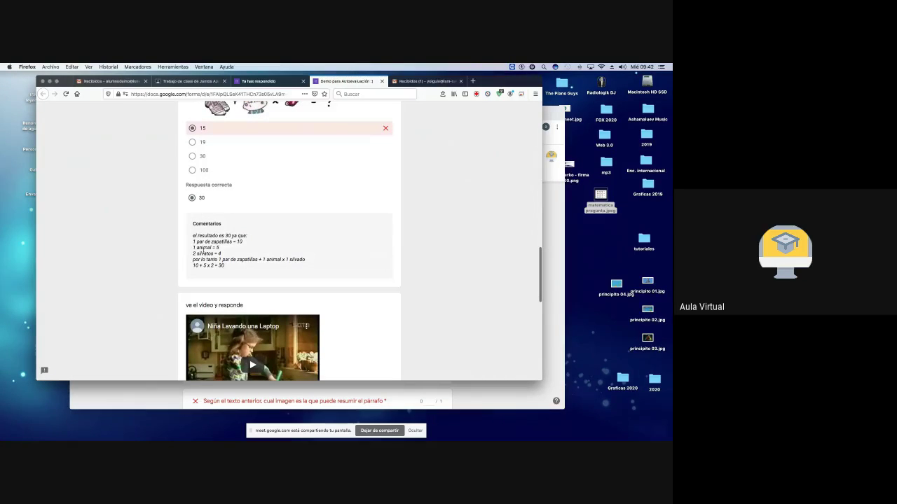
{"action": "scroll", "coordinate": [224, 272], "scroll_direction": "down", "scroll_amount": 6}
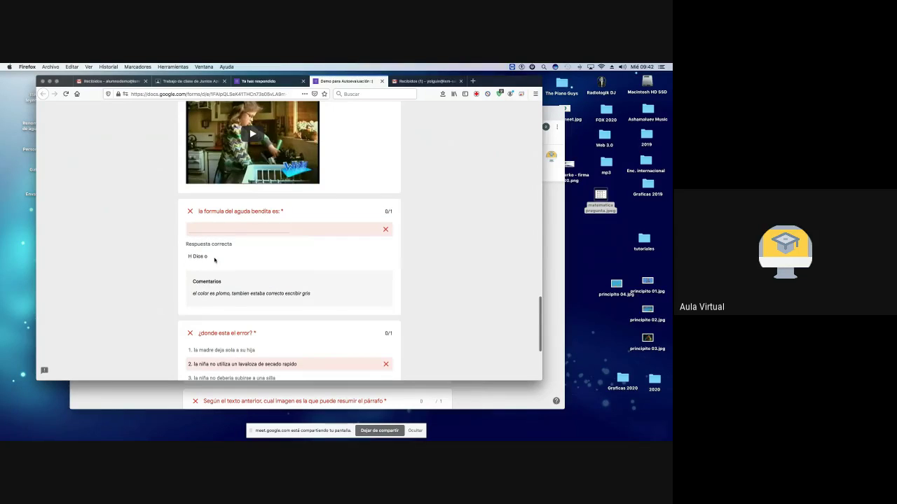
{"action": "scroll", "coordinate": [214, 260], "scroll_direction": "down", "scroll_amount": 3}
{"action": "scroll", "coordinate": [283, 283], "scroll_direction": "down", "scroll_amount": 2}
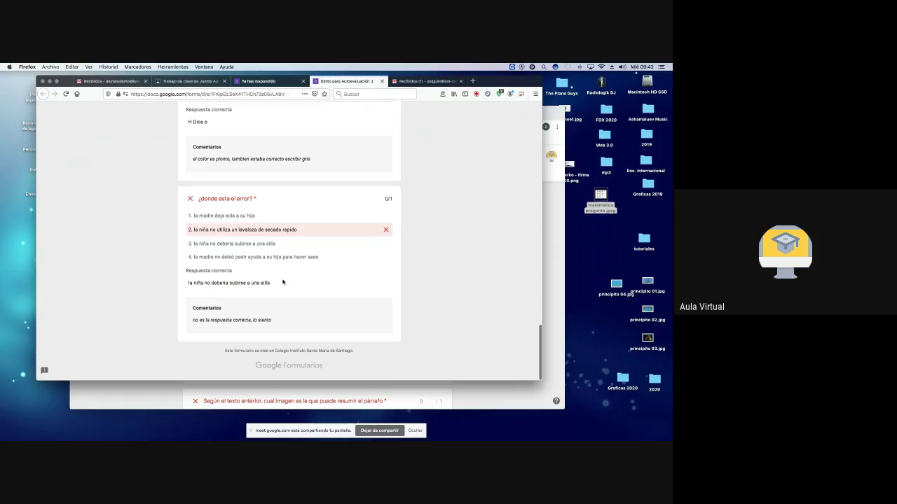
{"action": "scroll", "coordinate": [282, 282], "scroll_direction": "up", "scroll_amount": 10}
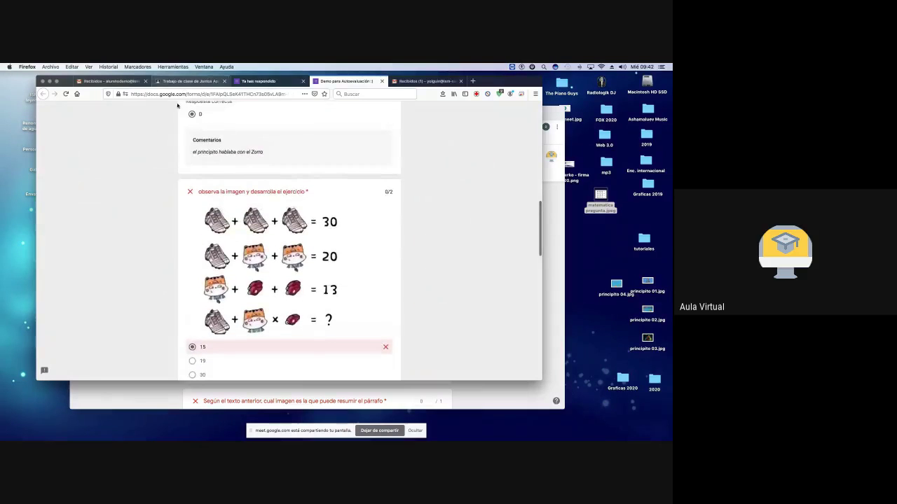
{"action": "scroll", "coordinate": [246, 226], "scroll_direction": "down", "scroll_amount": 10}
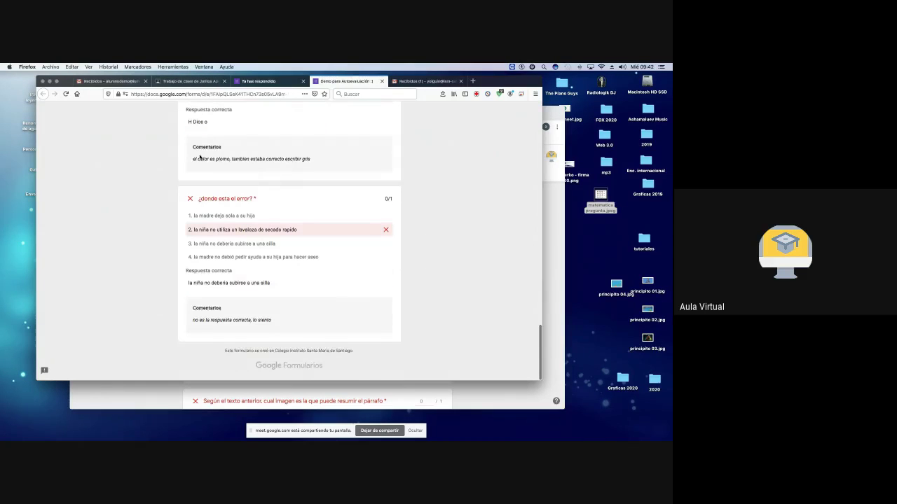
Step: Return to the teacher's quiz responses page showing 1 response
{"action": "left_click", "coordinate": [188, 81]}
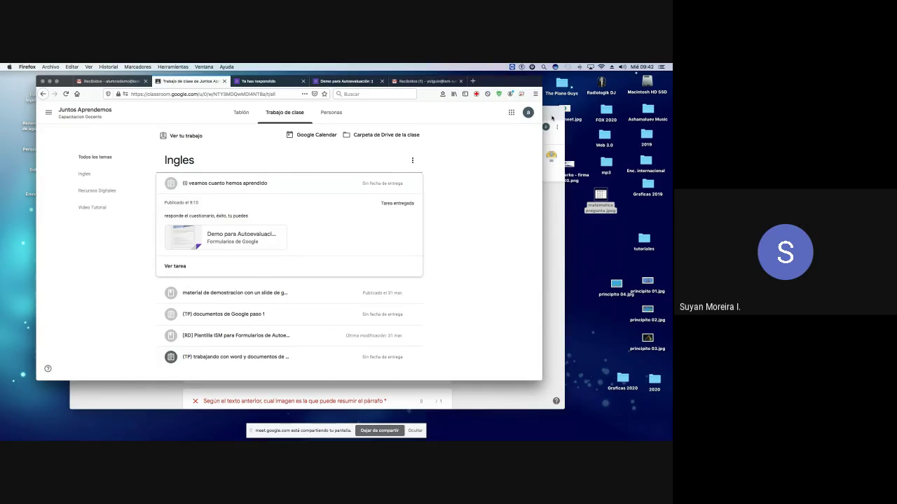
{"action": "left_click", "coordinate": [552, 119]}
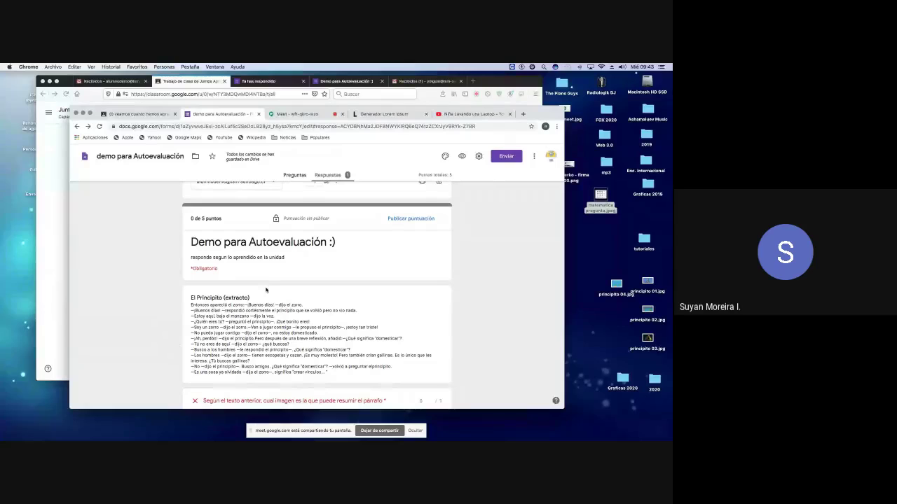
{"action": "scroll", "coordinate": [270, 290], "scroll_direction": "up", "scroll_amount": 3}
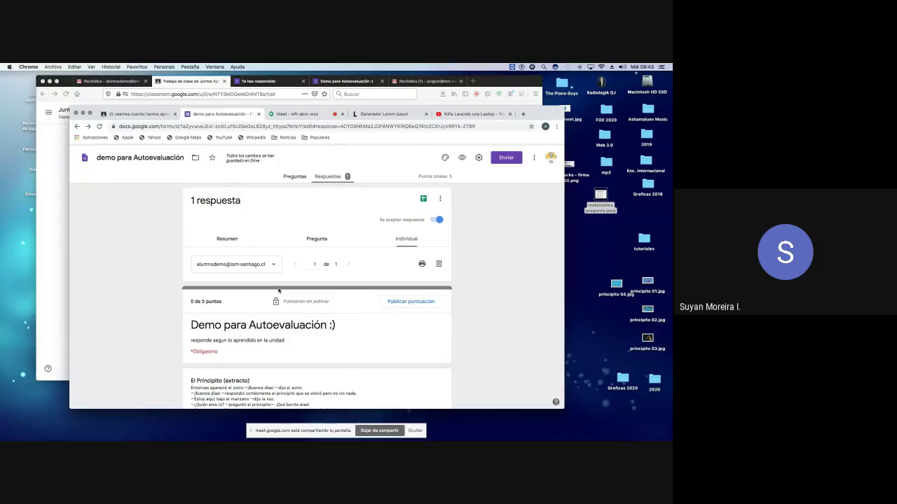
{"action": "scroll", "coordinate": [278, 290], "scroll_direction": "down", "scroll_amount": 1}
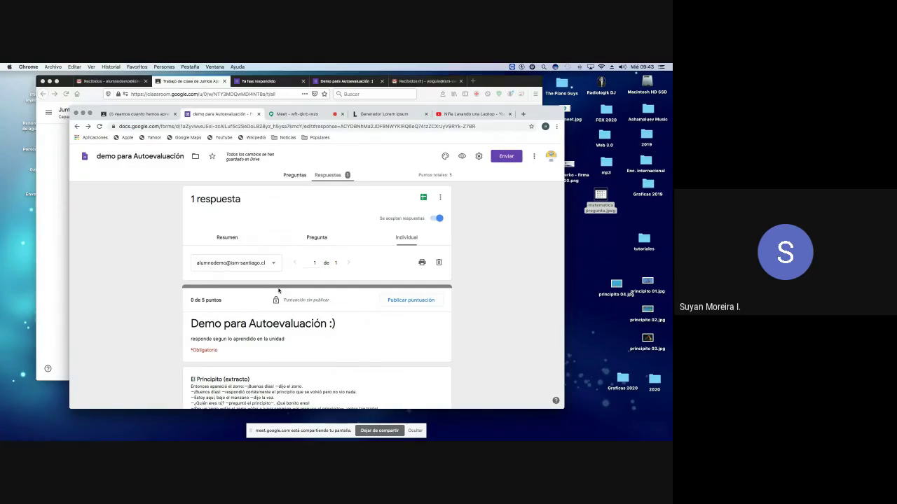
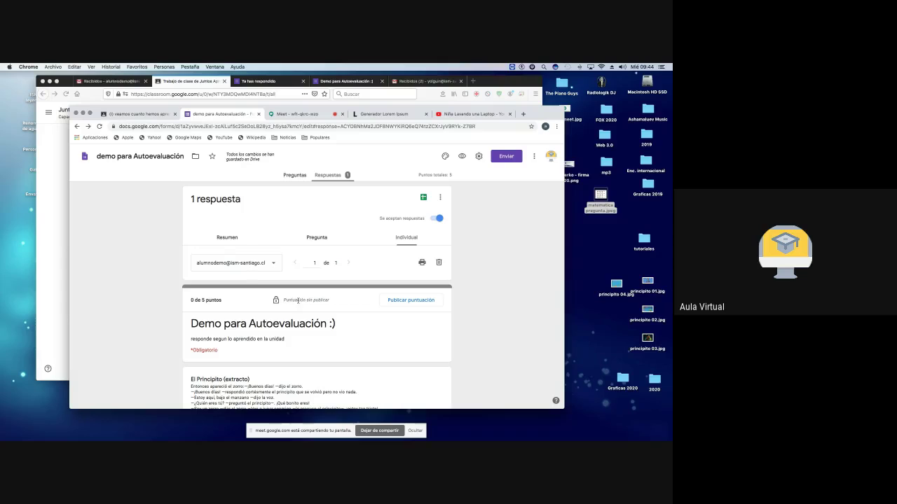
Step: Zoom in on the individual response page and scroll through the student's answers
{"action": "key", "text": "super+plus"}
{"action": "key", "text": "super+plus"}
{"action": "key", "text": "super+plus"}
{"action": "key", "text": "super+plus"}
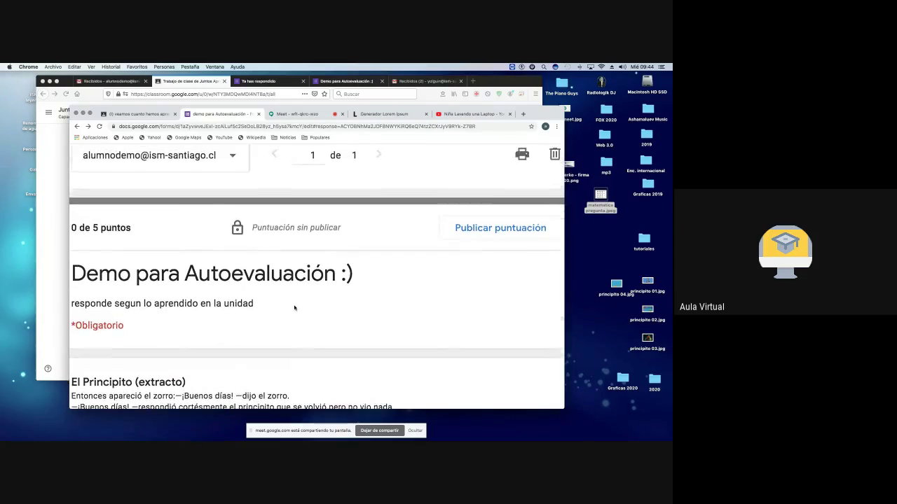
{"action": "scroll", "coordinate": [296, 306], "scroll_direction": "up", "scroll_amount": 1}
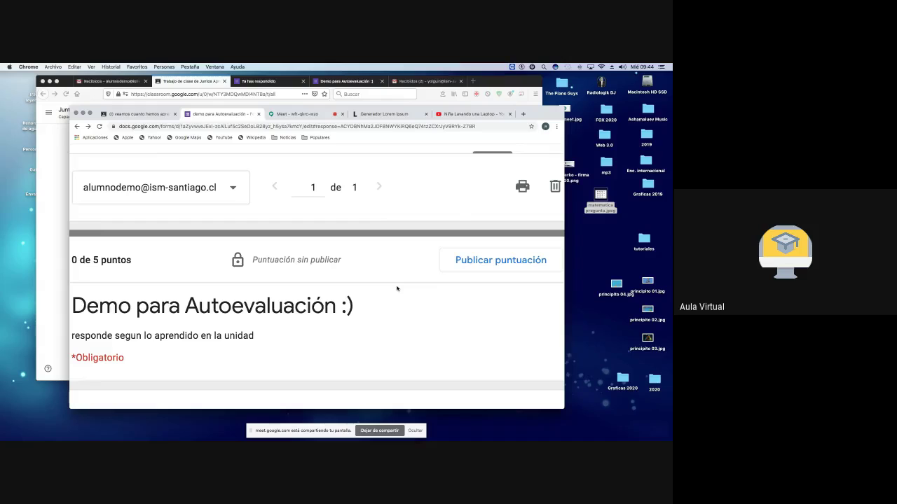
{"action": "scroll", "coordinate": [396, 288], "scroll_direction": "down", "scroll_amount": 1}
{"action": "scroll", "coordinate": [396, 287], "scroll_direction": "up", "scroll_amount": 1}
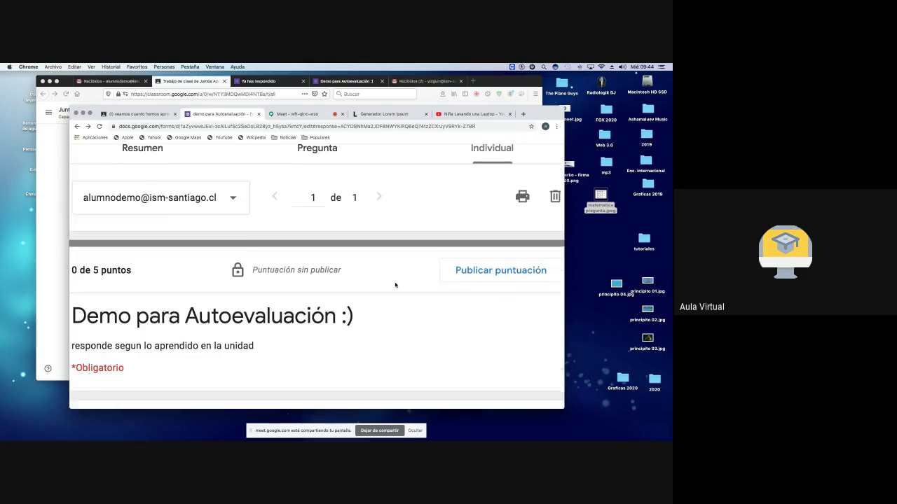
{"action": "scroll", "coordinate": [395, 285], "scroll_direction": "down", "scroll_amount": 1}
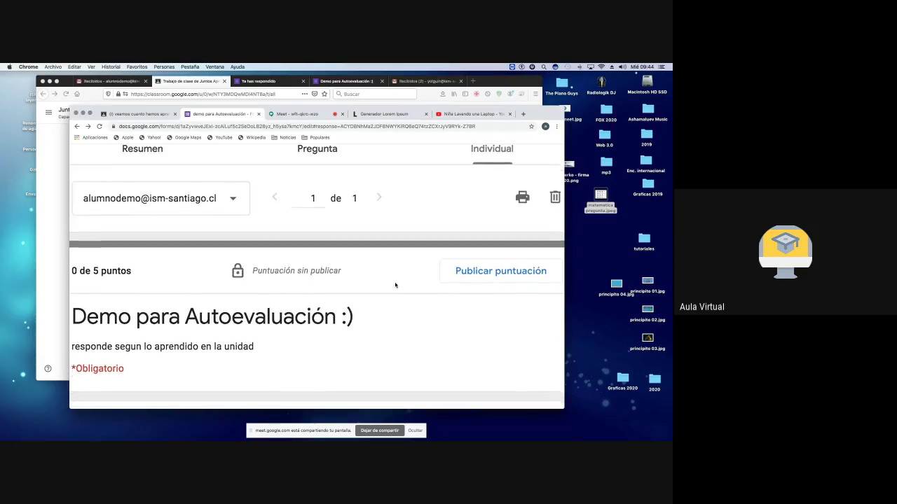
{"action": "scroll", "coordinate": [393, 284], "scroll_direction": "up", "scroll_amount": 5}
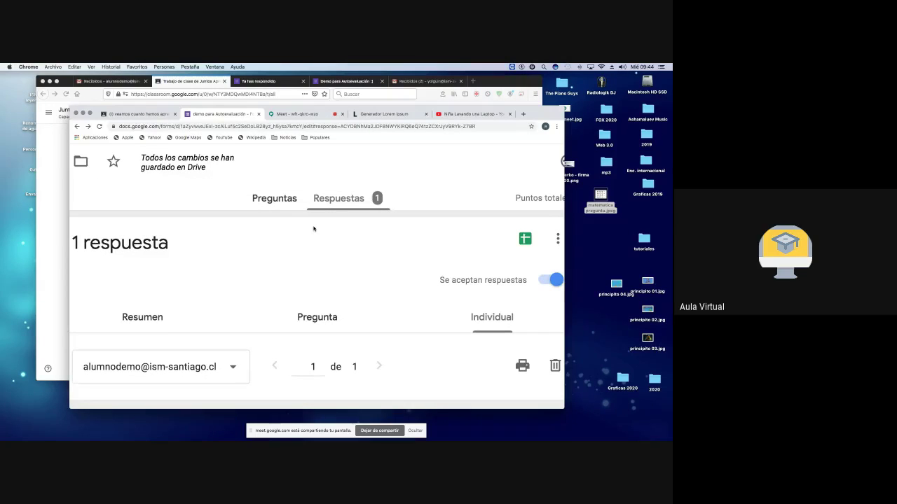
{"action": "scroll", "coordinate": [314, 228], "scroll_direction": "down", "scroll_amount": 2}
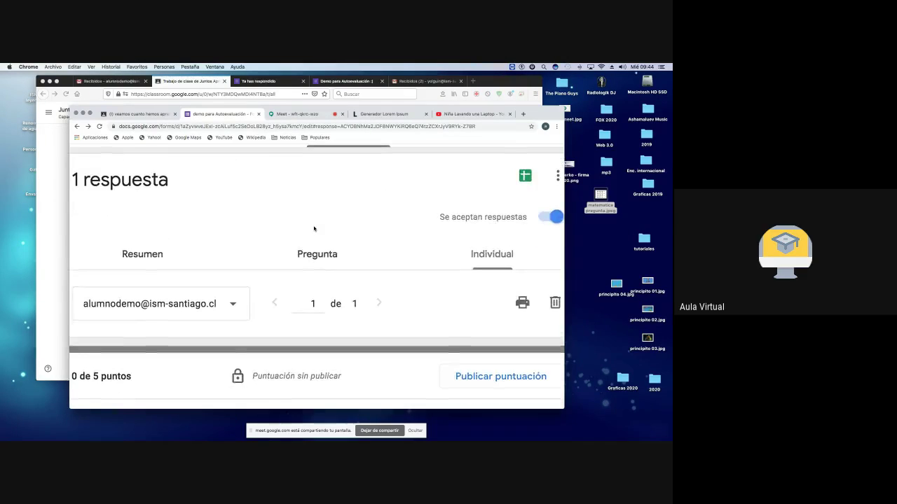
{"action": "scroll", "coordinate": [314, 228], "scroll_direction": "up", "scroll_amount": 1}
{"action": "scroll", "coordinate": [313, 229], "scroll_direction": "left", "scroll_amount": 1}
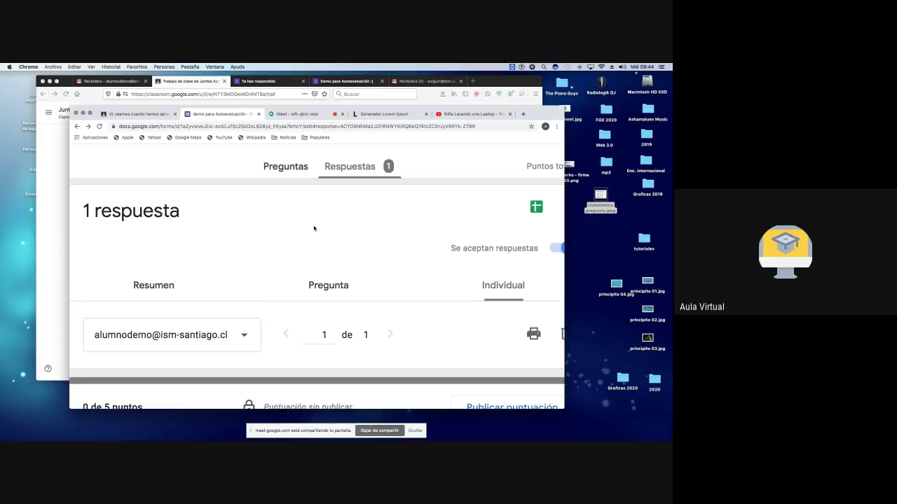
{"action": "scroll", "coordinate": [314, 228], "scroll_direction": "down", "scroll_amount": 5}
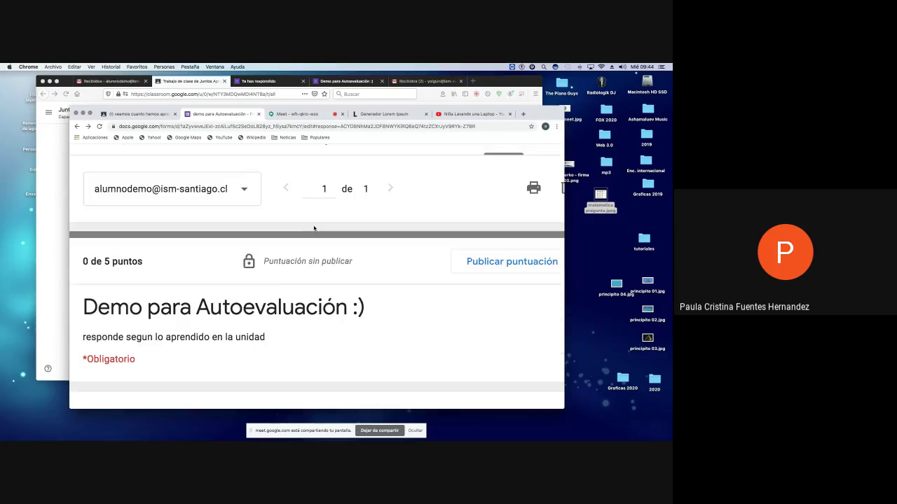
{"action": "scroll", "coordinate": [314, 228], "scroll_direction": "down", "scroll_amount": 4}
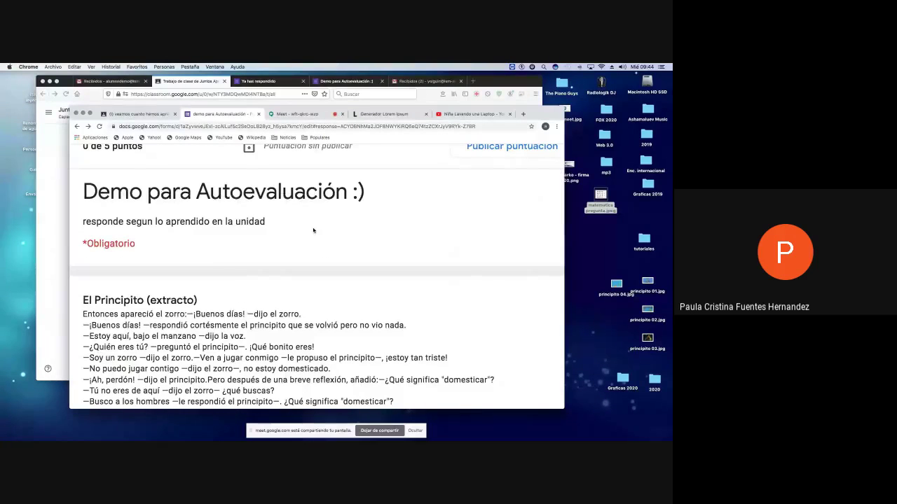
{"action": "scroll", "coordinate": [313, 230], "scroll_direction": "up", "scroll_amount": 10}
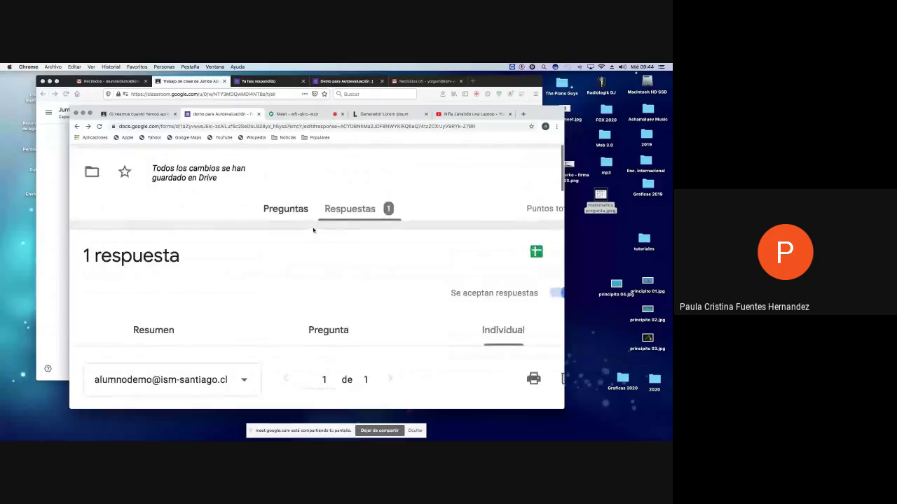
{"action": "scroll", "coordinate": [314, 229], "scroll_direction": "left", "scroll_amount": 5}
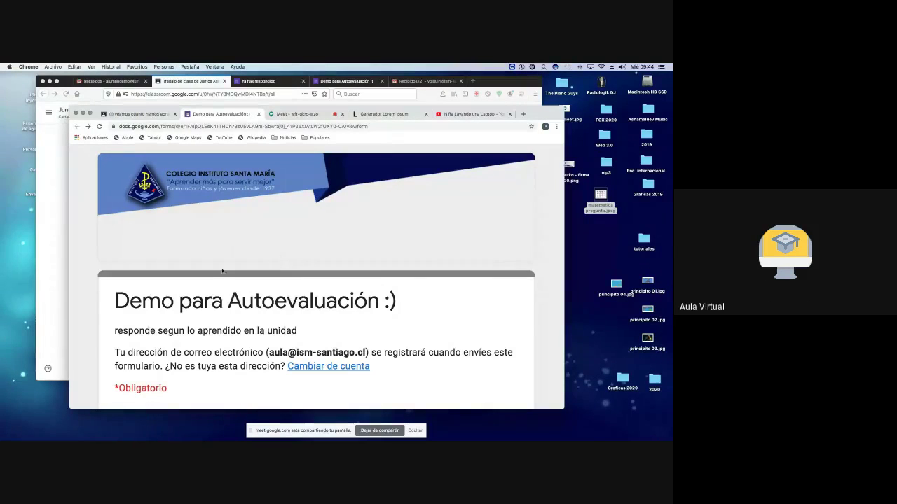
Step: From the student's Classroom, open the attached form's score and highlight 'la formula del aguda bendita es'
{"action": "scroll", "coordinate": [227, 303], "scroll_direction": "right", "scroll_amount": 2}
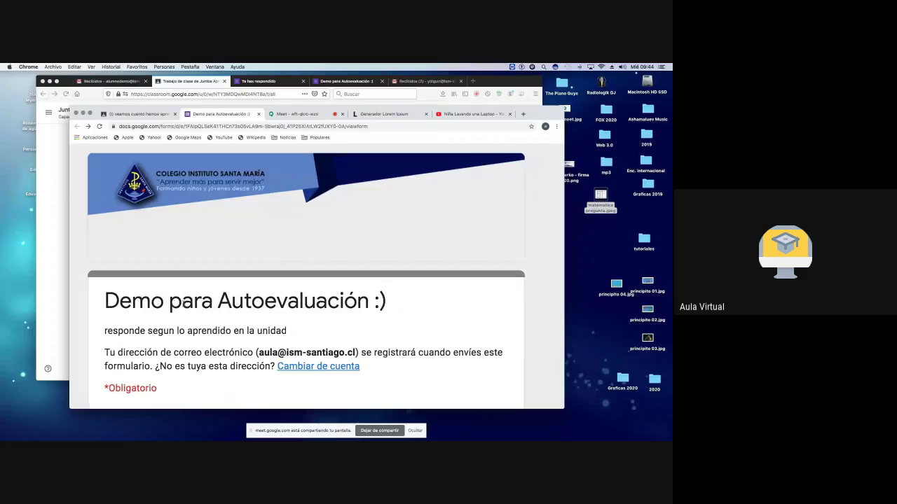
{"action": "left_click", "coordinate": [176, 87]}
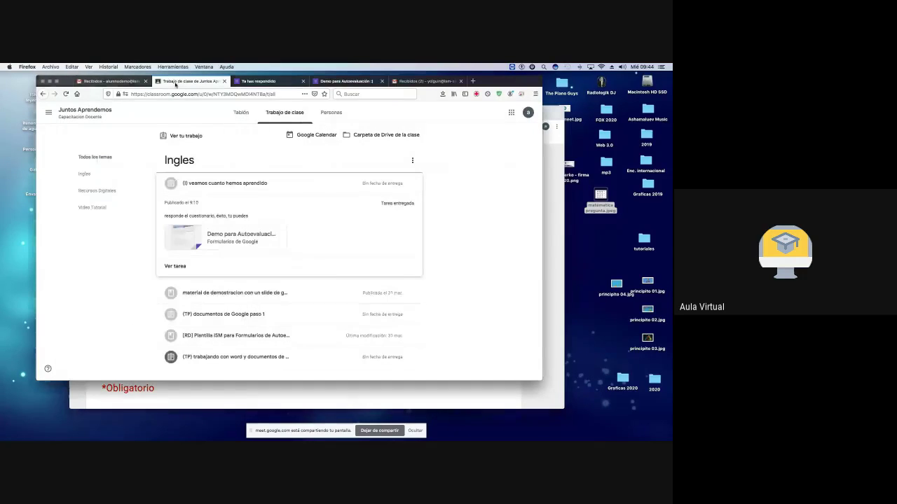
{"action": "left_click", "coordinate": [233, 242]}
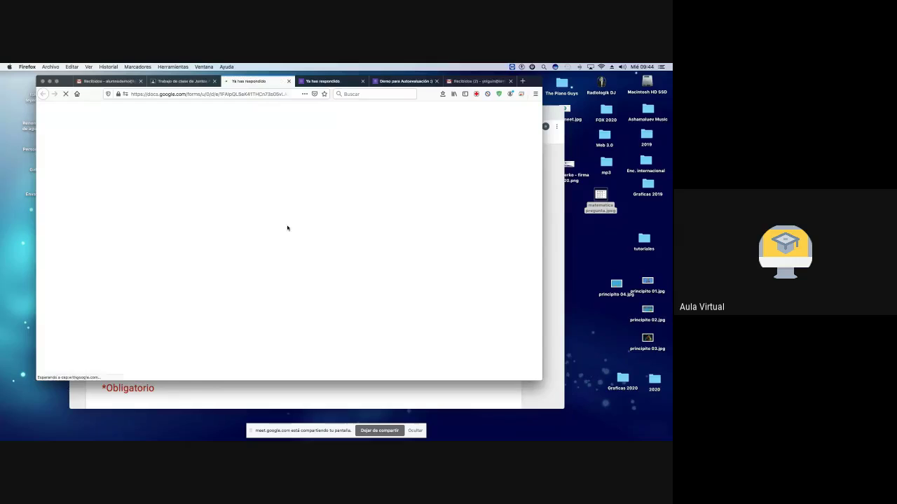
{"action": "left_click", "coordinate": [220, 237]}
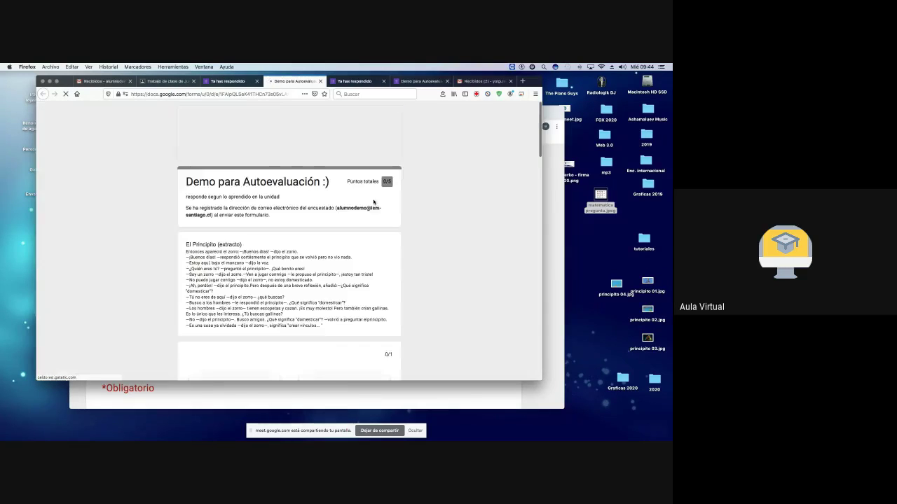
{"action": "scroll", "coordinate": [315, 243], "scroll_direction": "down", "scroll_amount": 5}
{"action": "scroll", "coordinate": [309, 240], "scroll_direction": "down", "scroll_amount": 15}
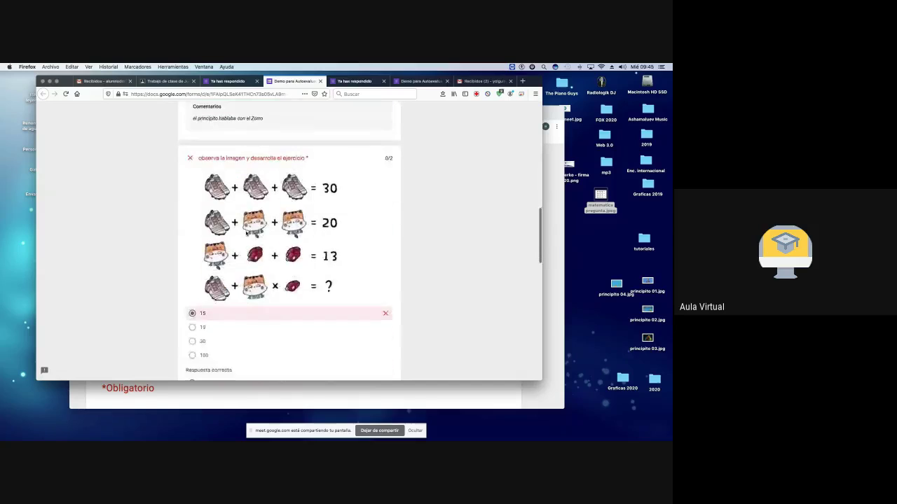
{"action": "scroll", "coordinate": [247, 235], "scroll_direction": "down", "scroll_amount": 5}
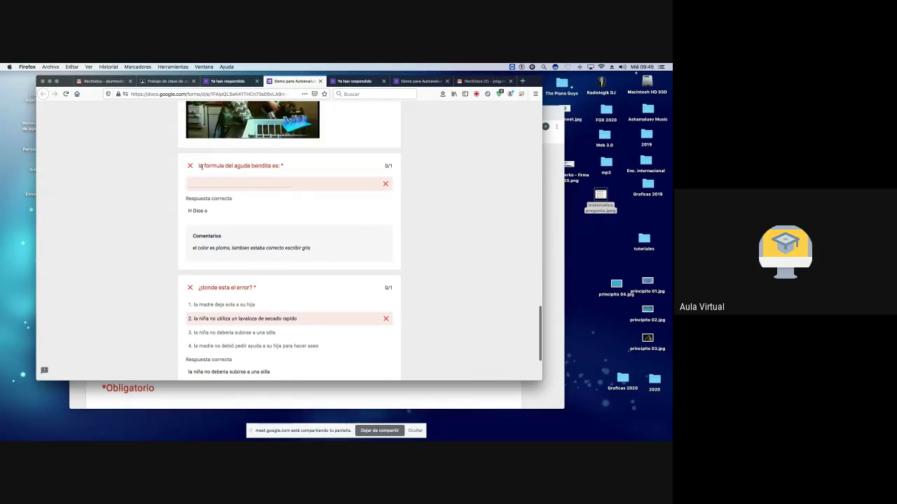
{"action": "left_click_drag", "start_coordinate": [199, 166], "coordinate": [283, 167]}
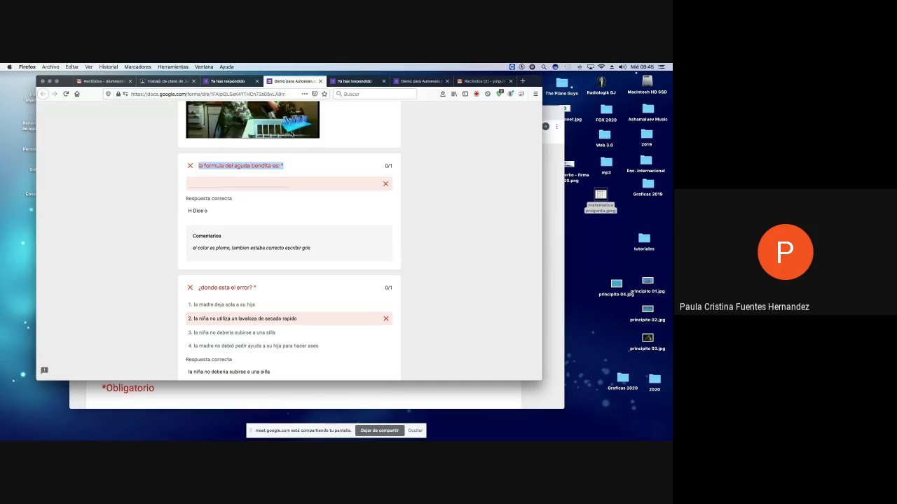
Step: Close the already-responded notices and the graded answers tabs, leaving the Gmail inbox
{"action": "left_click", "coordinate": [232, 82]}
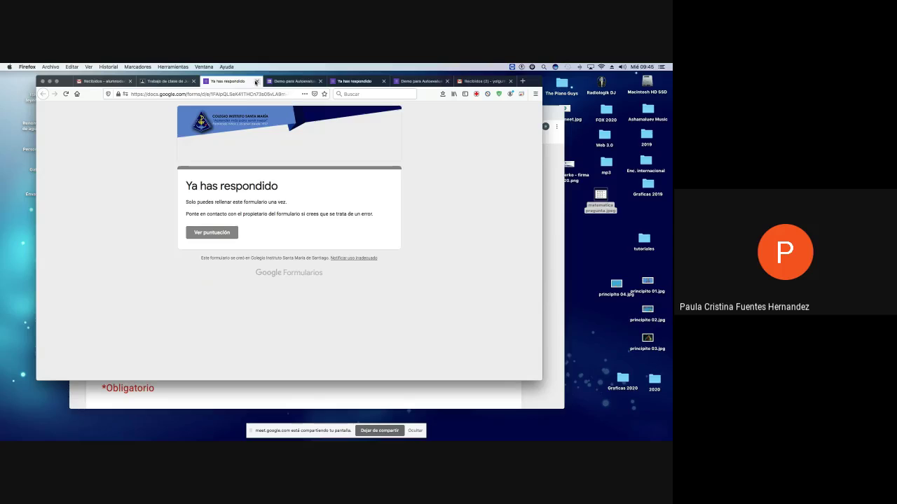
{"action": "left_click", "coordinate": [255, 81]}
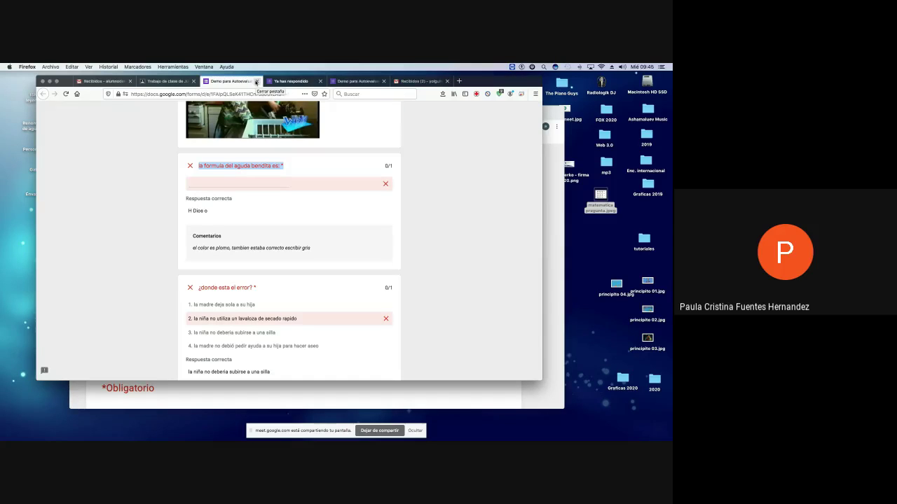
{"action": "left_click", "coordinate": [256, 82]}
{"action": "left_click", "coordinate": [256, 81]}
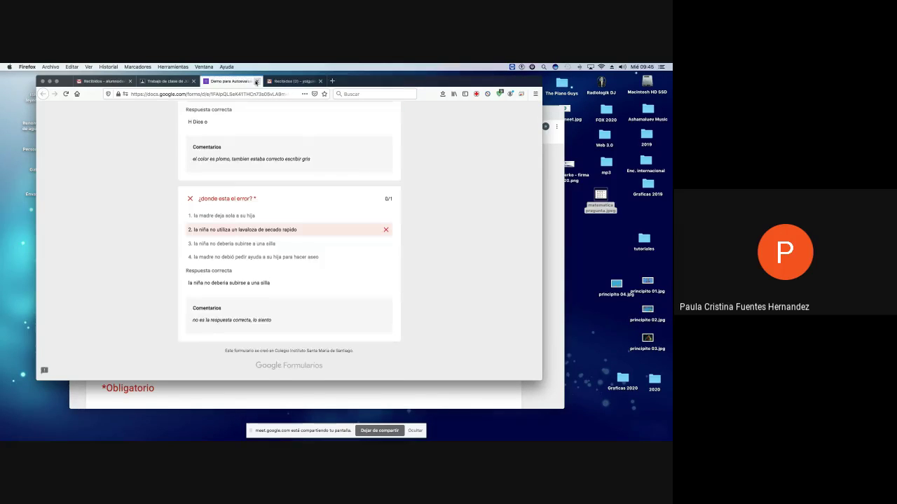
{"action": "left_click", "coordinate": [256, 82]}
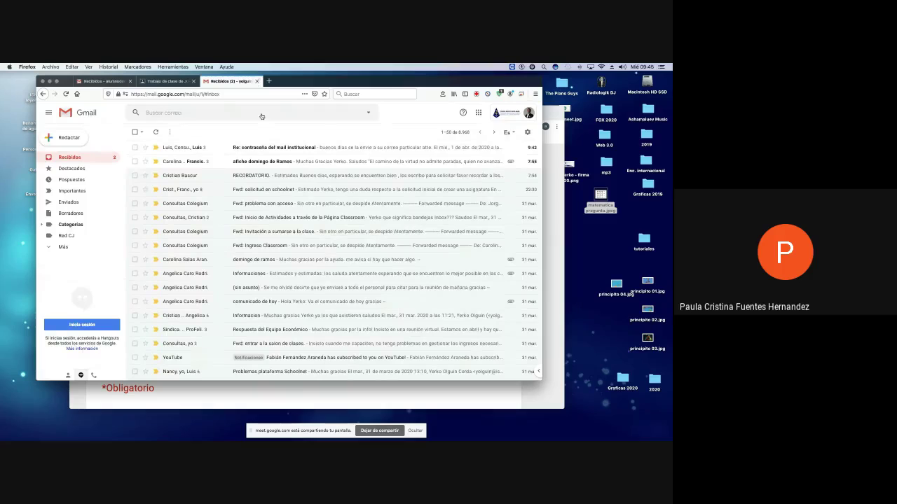
Step: Edit the Juntos Aprendemos assignment post and open its attached Demo para Autoevaluación :) form for editing
{"action": "left_click", "coordinate": [549, 115]}
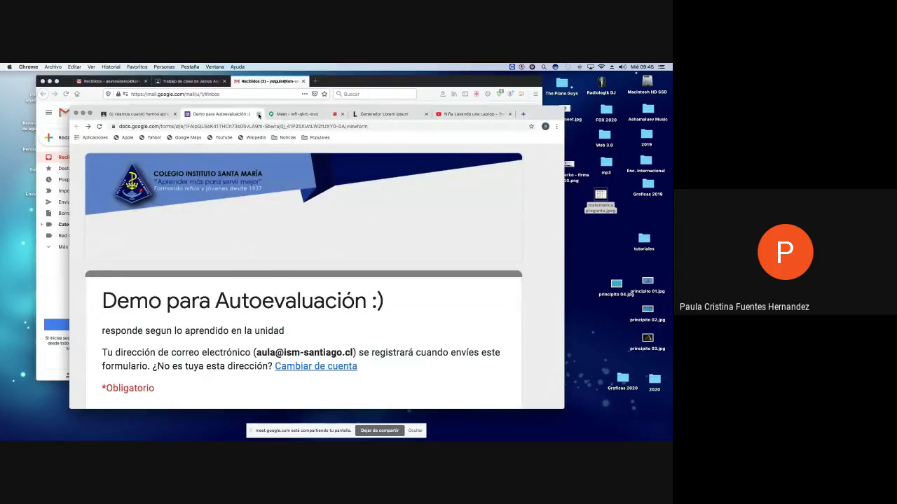
{"action": "left_click", "coordinate": [258, 114]}
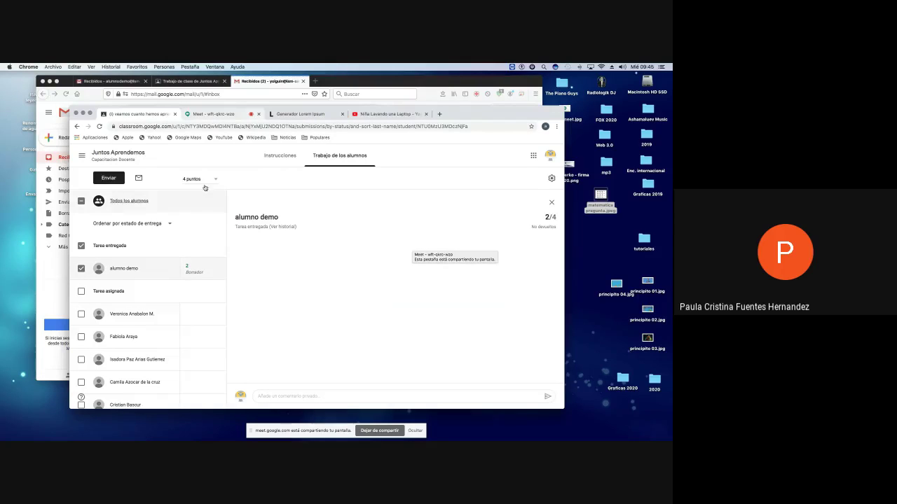
{"action": "left_click", "coordinate": [112, 154]}
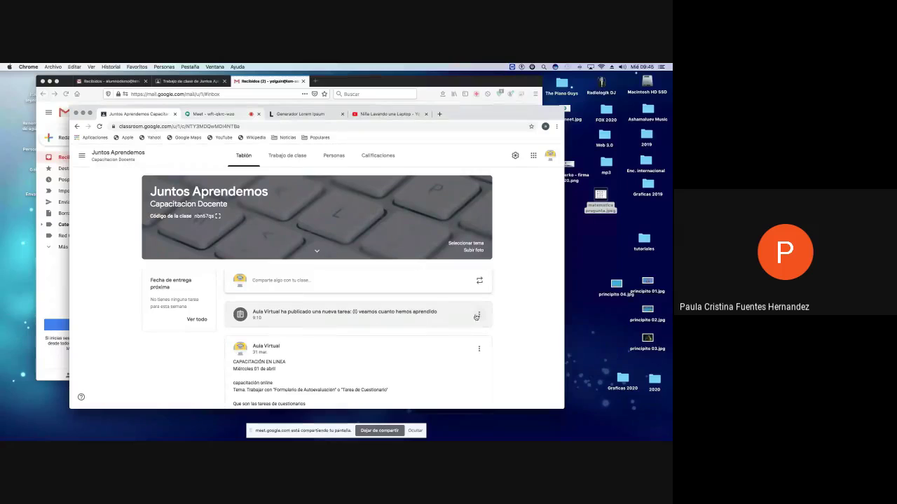
{"action": "left_click", "coordinate": [479, 317]}
{"action": "left_click", "coordinate": [446, 342]}
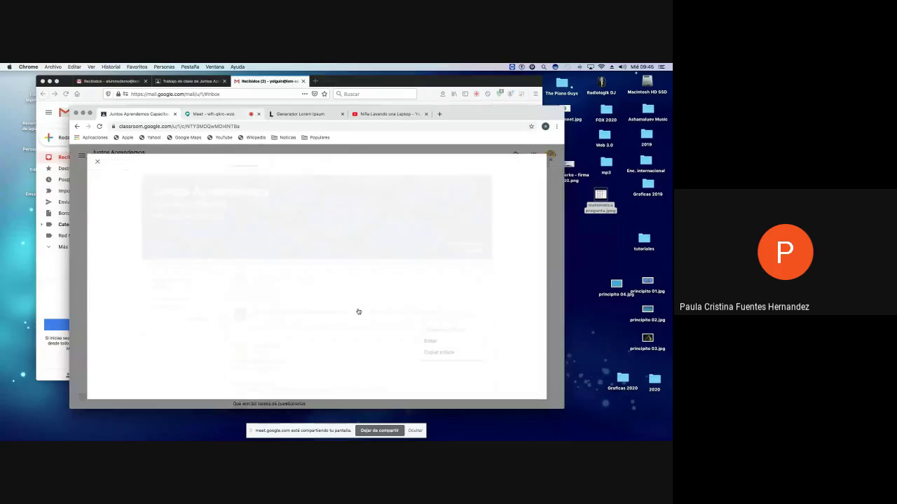
{"action": "left_click", "coordinate": [160, 278]}
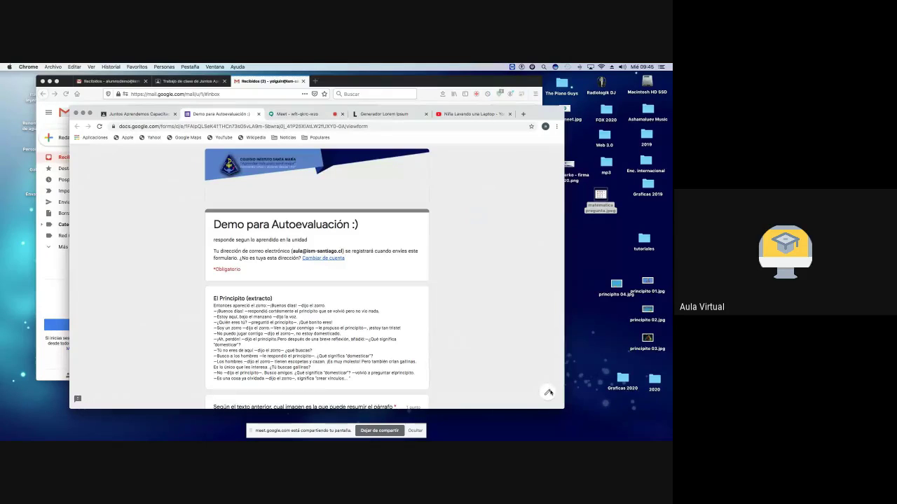
{"action": "left_click", "coordinate": [549, 392]}
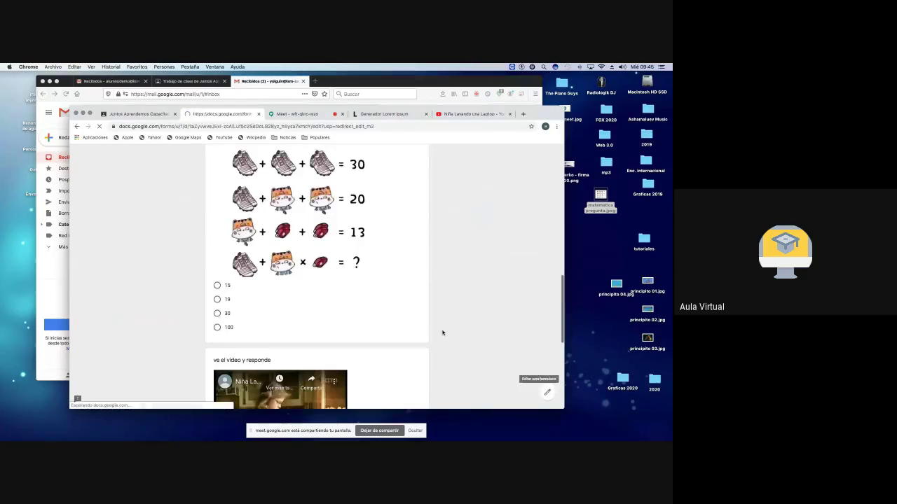
{"action": "scroll", "coordinate": [397, 326], "scroll_direction": "down", "scroll_amount": 8}
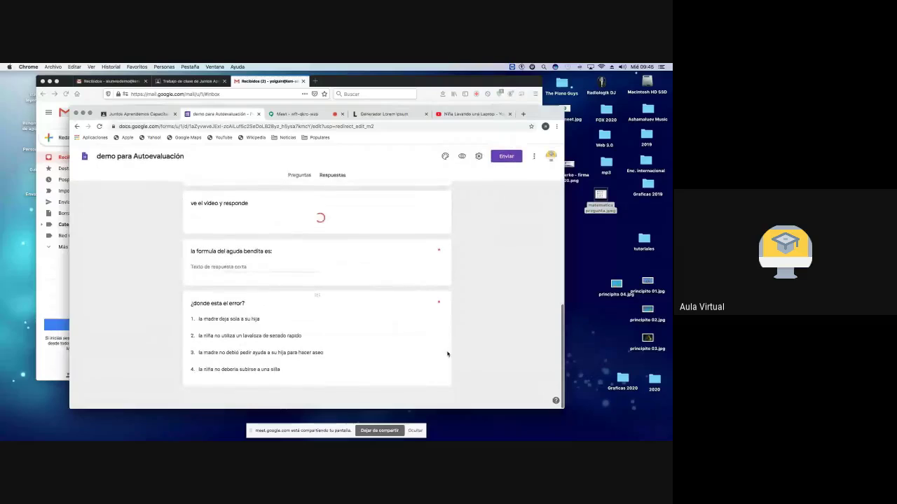
{"action": "scroll", "coordinate": [455, 322], "scroll_direction": "down", "scroll_amount": 6}
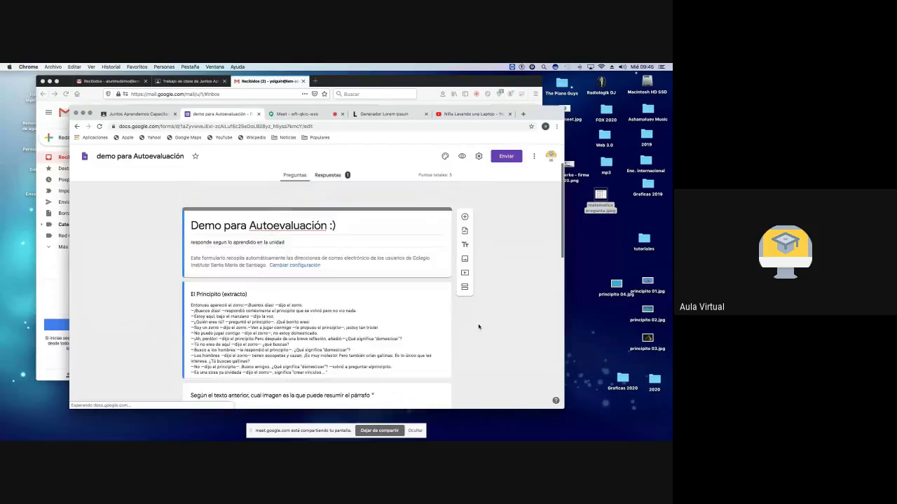
{"action": "scroll", "coordinate": [454, 319], "scroll_direction": "down", "scroll_amount": 10}
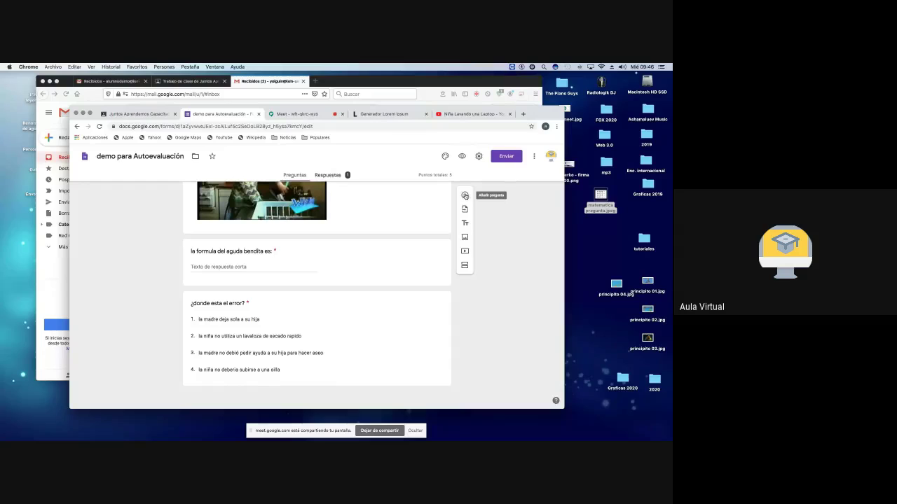
{"action": "scroll", "coordinate": [280, 281], "scroll_direction": "up", "scroll_amount": 1}
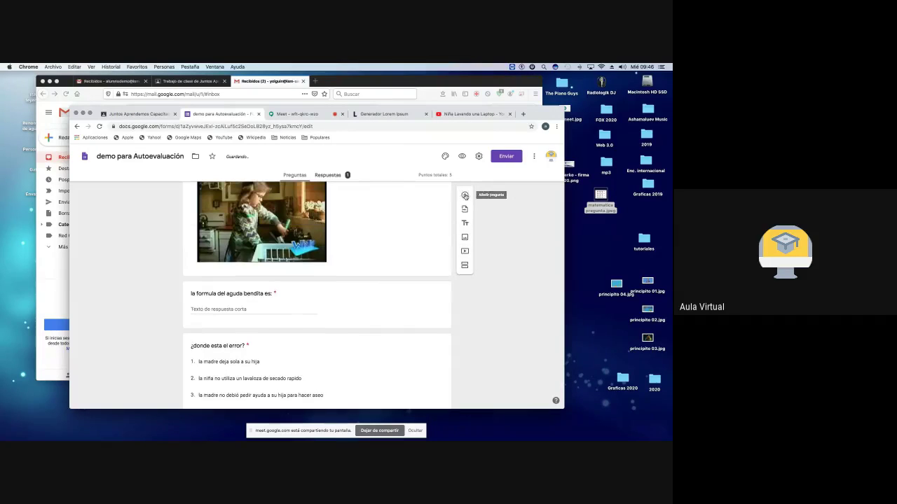
{"action": "scroll", "coordinate": [260, 313], "scroll_direction": "down", "scroll_amount": 1}
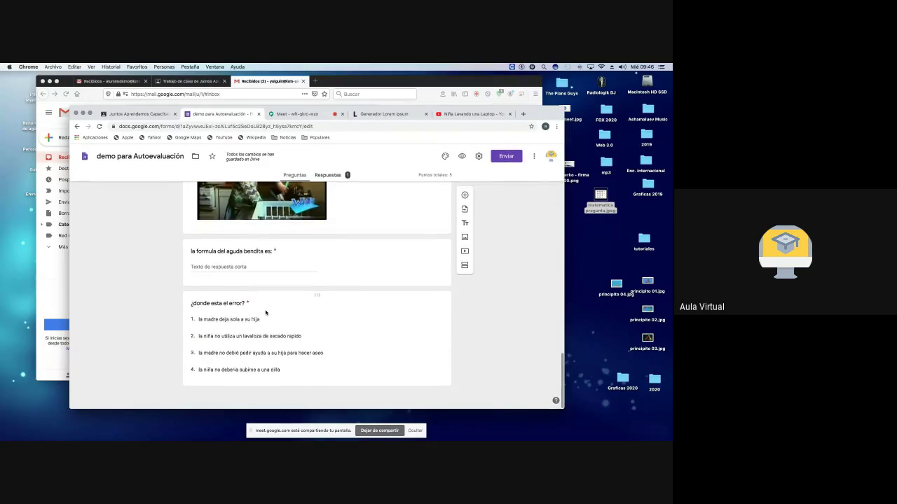
{"action": "scroll", "coordinate": [263, 312], "scroll_direction": "up", "scroll_amount": 5}
{"action": "scroll", "coordinate": [265, 311], "scroll_direction": "up", "scroll_amount": 15}
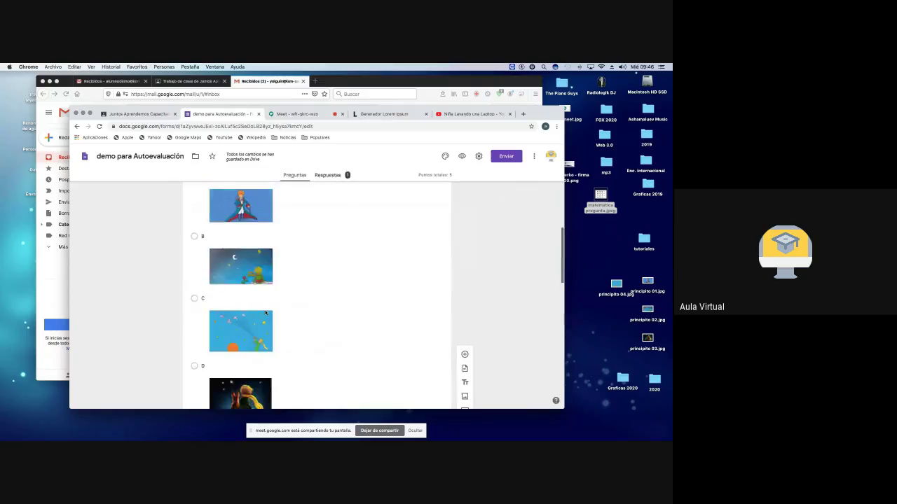
{"action": "scroll", "coordinate": [265, 310], "scroll_direction": "up", "scroll_amount": 2}
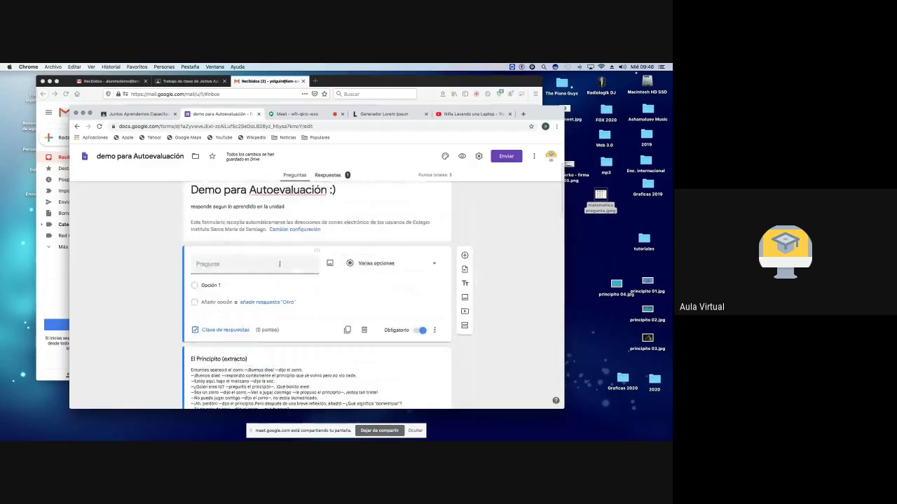
Step: Make the blank question a 3-point Párrafo question titled 'desarrolla tres ideas'
{"action": "left_click", "coordinate": [428, 270]}
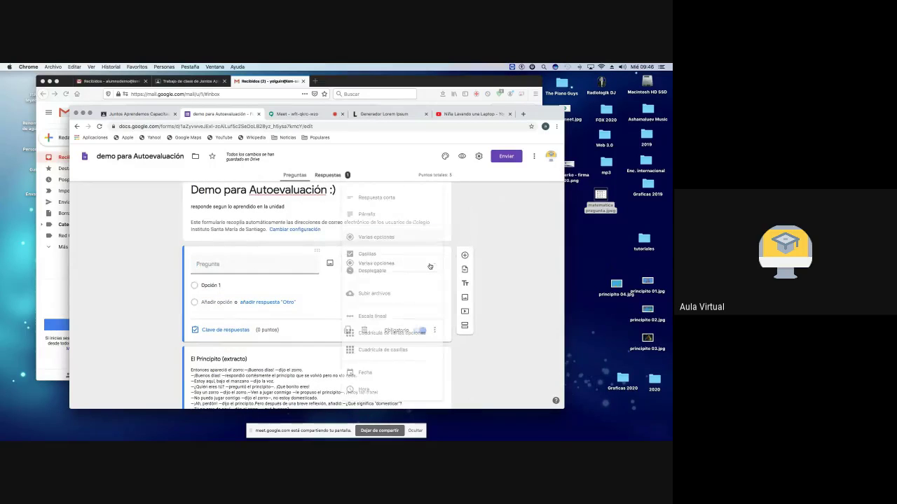
{"action": "left_click", "coordinate": [367, 214]}
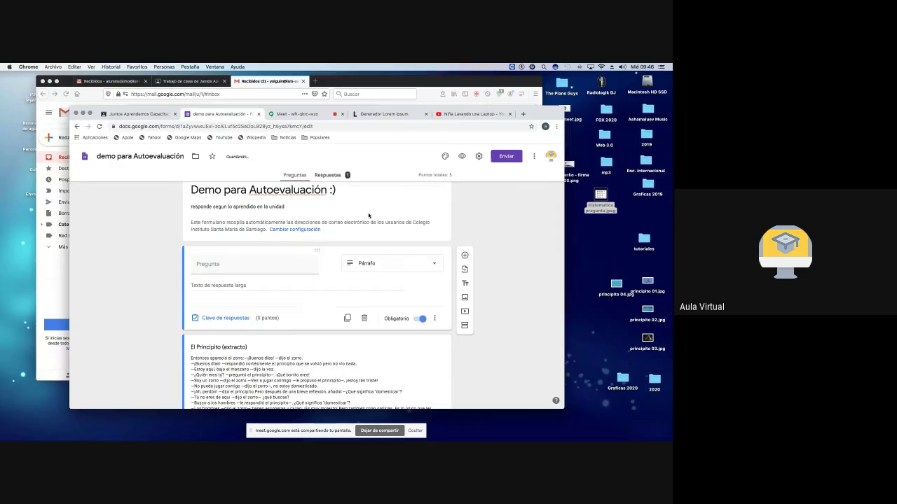
{"action": "left_click", "coordinate": [239, 266]}
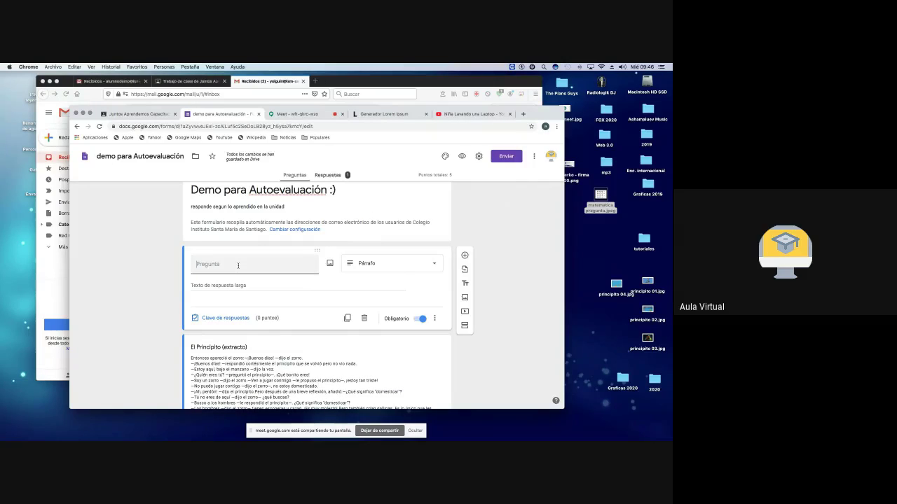
{"action": "type", "text": "desarrolla tres ideas"}
{"action": "left_click", "coordinate": [222, 321]}
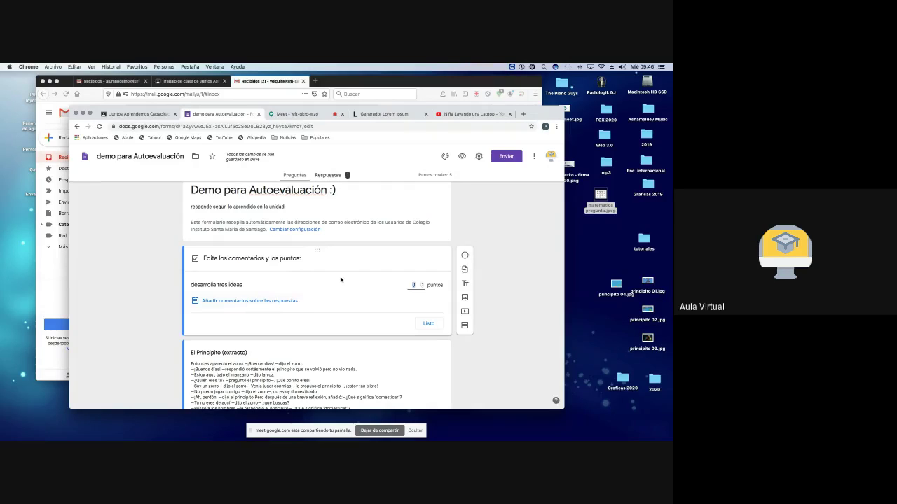
{"action": "left_click", "coordinate": [422, 284]}
{"action": "left_click", "coordinate": [422, 284]}
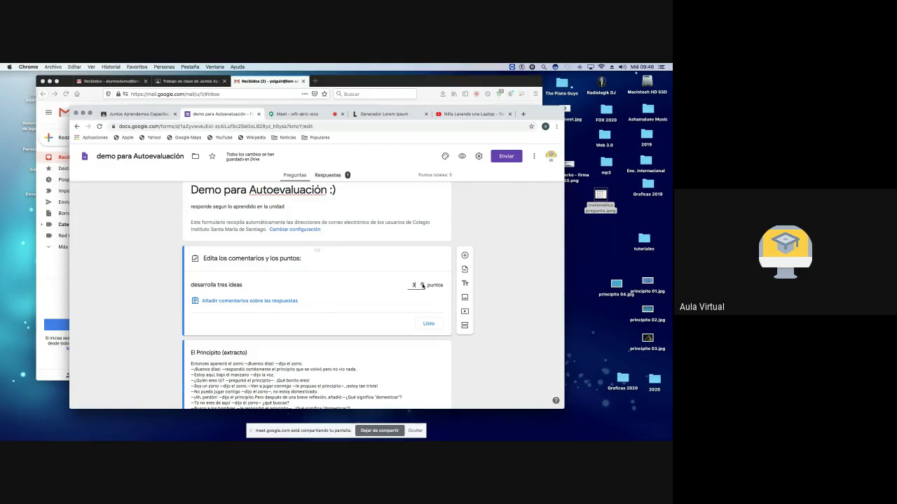
Step: Add all-answer feedback describing the 3-, 2- and 1-point scoring criteria and save it
{"action": "left_click", "coordinate": [246, 302]}
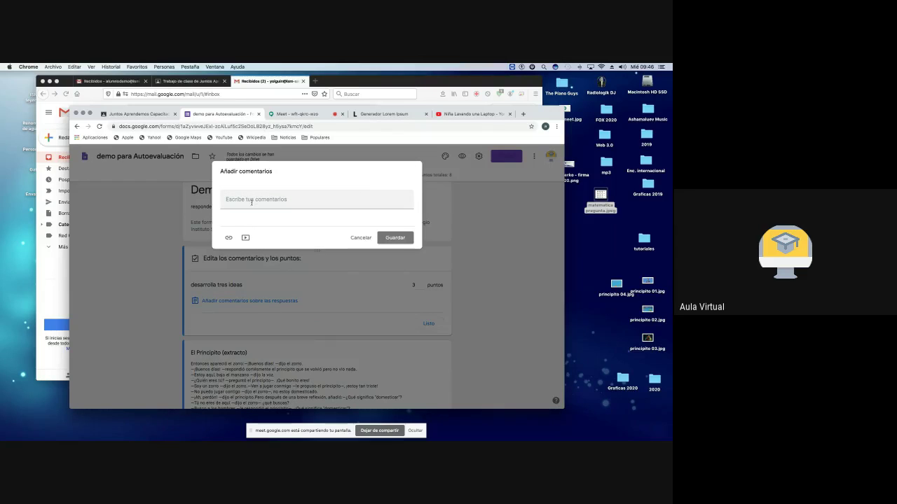
{"action": "left_click", "coordinate": [252, 202]}
{"action": "type", "text": "i re"}
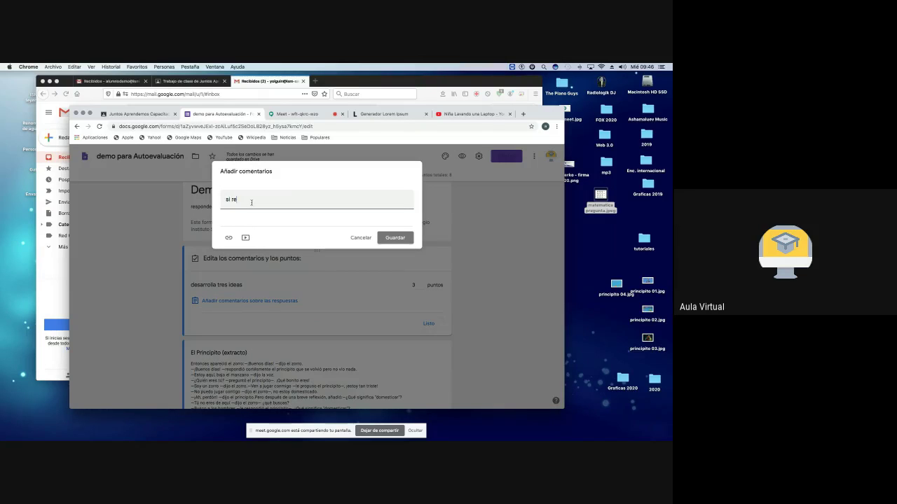
{"action": "type", "text": "spondes correctamnete tendras "}
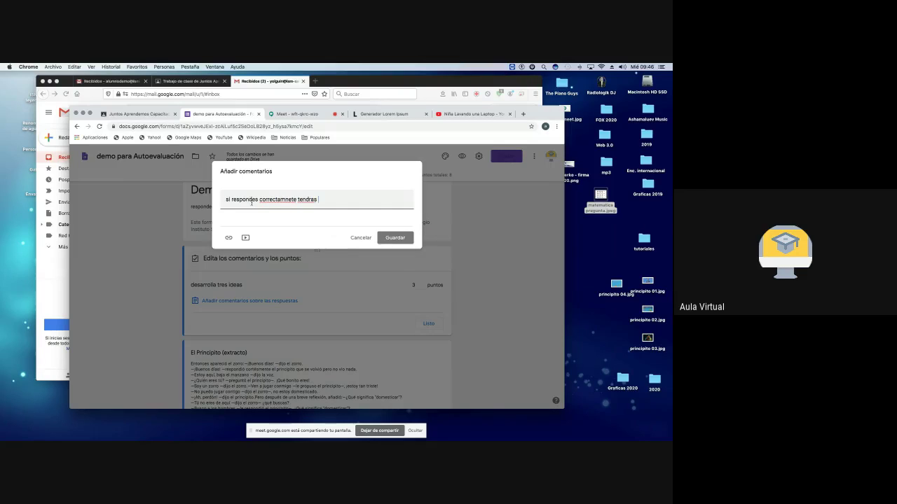
{"action": "type", "text": "3 puntos"}
{"action": "key", "text": "Return"}
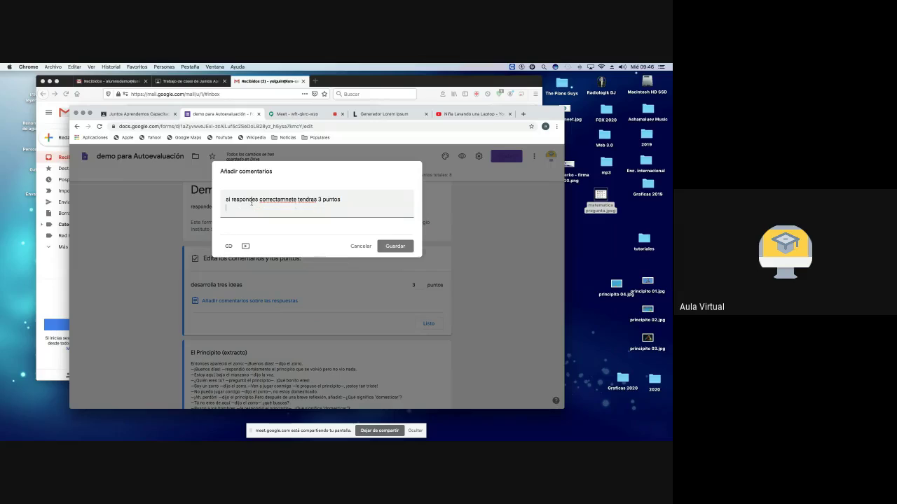
{"action": "type", "text": "sí"}
{"action": "type", "text": " te aproximas en"}
{"action": "type", "text": " las ideas "}
{"action": "type", "text": "pero no estan tot"}
{"action": "type", "text": "alo"}
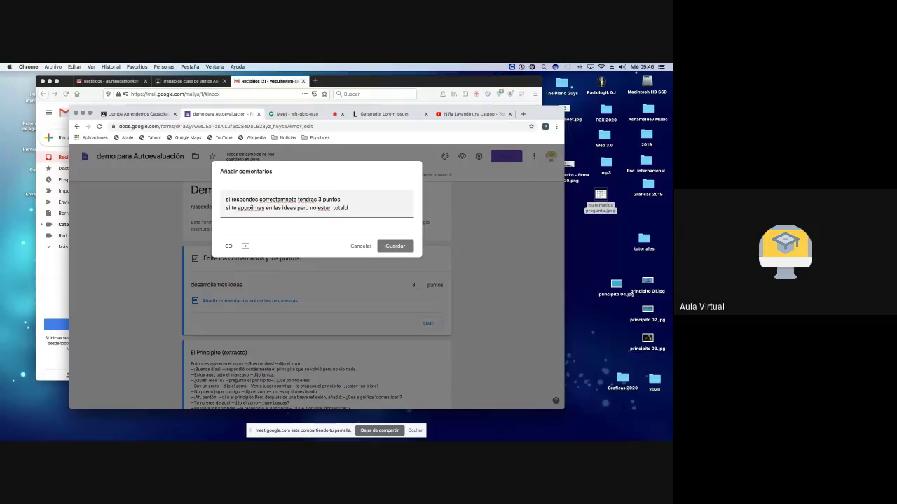
{"action": "key", "text": "BackSpace"}
{"action": "type", "text": "mente desarrolladas 2 puntos"}
{"action": "key", "text": "Return"}
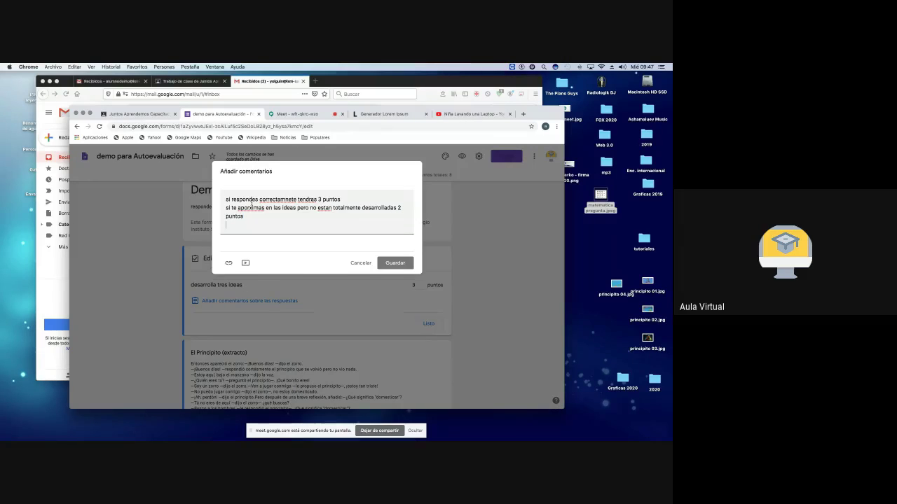
{"action": "type", "text": "si solo escritbes una idea tendras 12punto"}
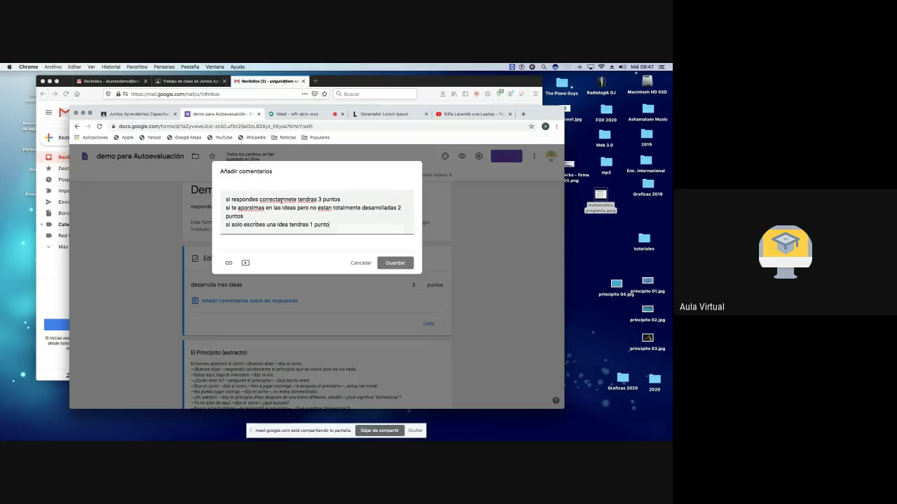
{"action": "left_click", "coordinate": [395, 262]}
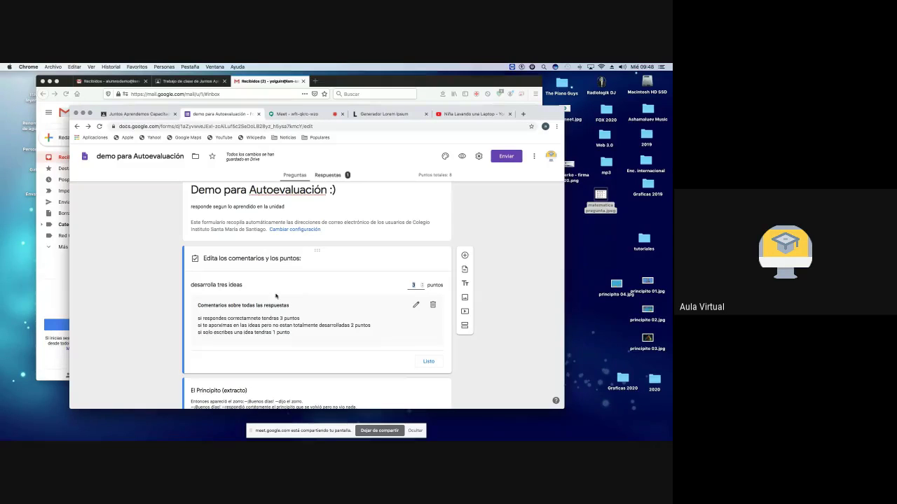
Step: Review the saved feedback under 'desarrolla tres ideas', highlighting its 3-point and 1-point lines
{"action": "left_click", "coordinate": [213, 319]}
{"action": "left_click_drag", "start_coordinate": [246, 319], "coordinate": [301, 320]}
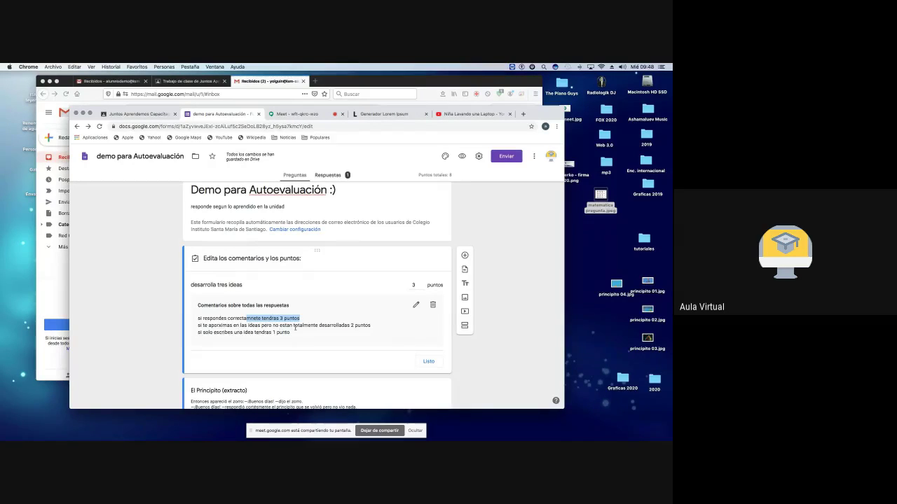
{"action": "left_click", "coordinate": [228, 332]}
{"action": "left_click_drag", "start_coordinate": [229, 333], "coordinate": [292, 332]}
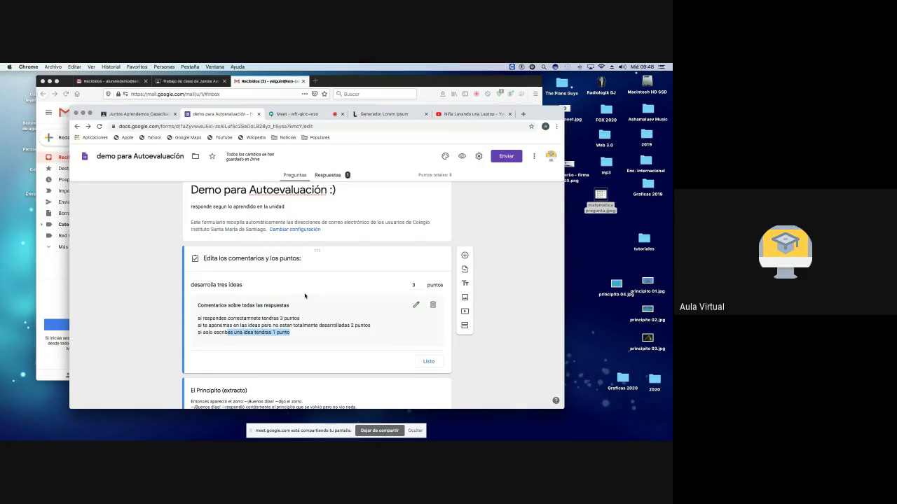
{"action": "scroll", "coordinate": [304, 296], "scroll_direction": "down", "scroll_amount": 5}
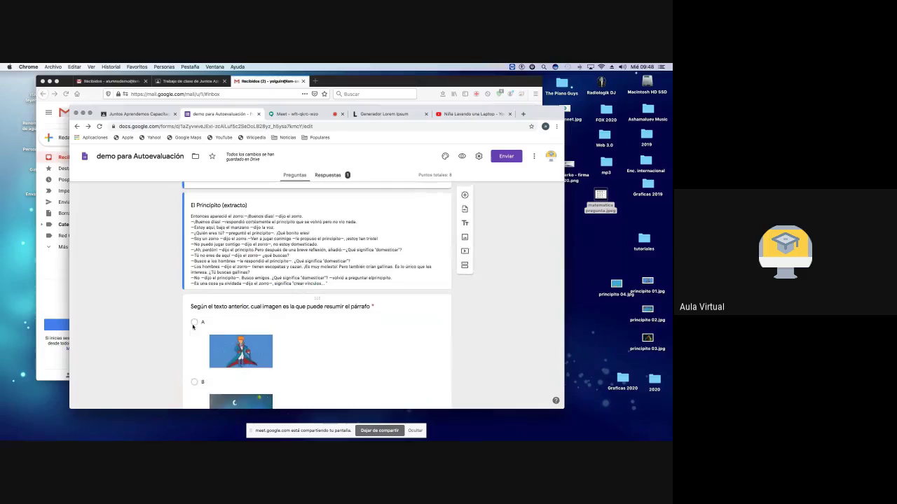
{"action": "scroll", "coordinate": [245, 322], "scroll_direction": "down", "scroll_amount": 5}
{"action": "scroll", "coordinate": [298, 317], "scroll_direction": "up", "scroll_amount": 3}
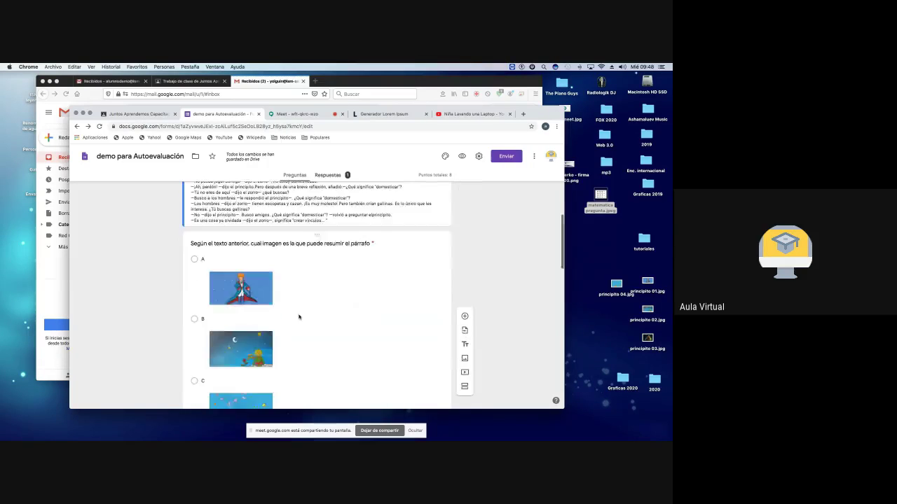
{"action": "scroll", "coordinate": [299, 318], "scroll_direction": "up", "scroll_amount": 5}
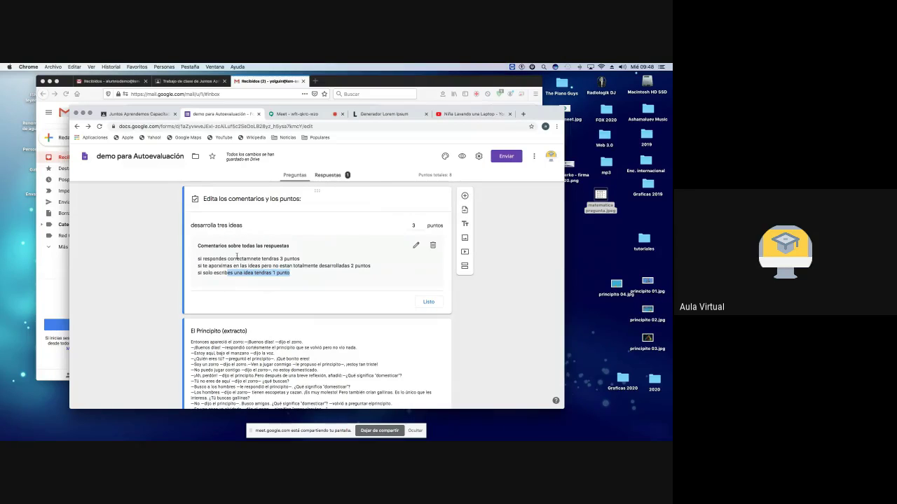
Step: Open the assignment's student work, filtered to turned-in, and select the demo student's submission
{"action": "left_click", "coordinate": [147, 114]}
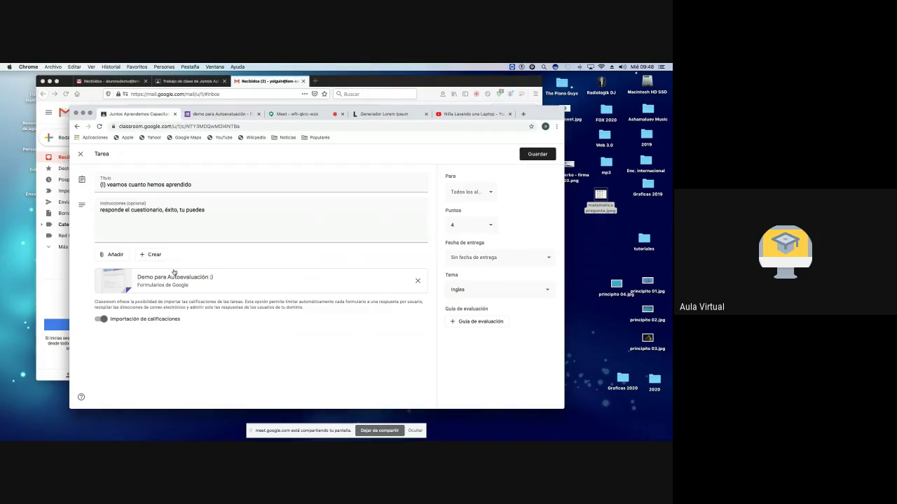
{"action": "left_click", "coordinate": [208, 115]}
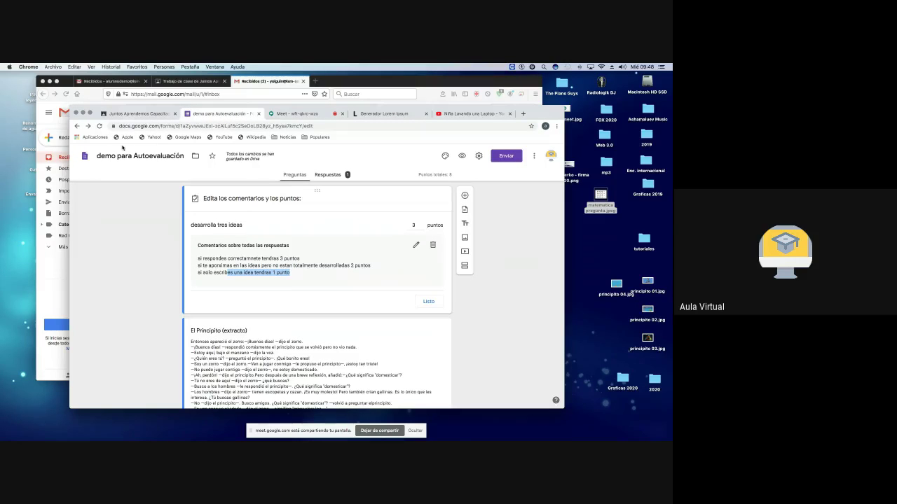
{"action": "left_click", "coordinate": [141, 113]}
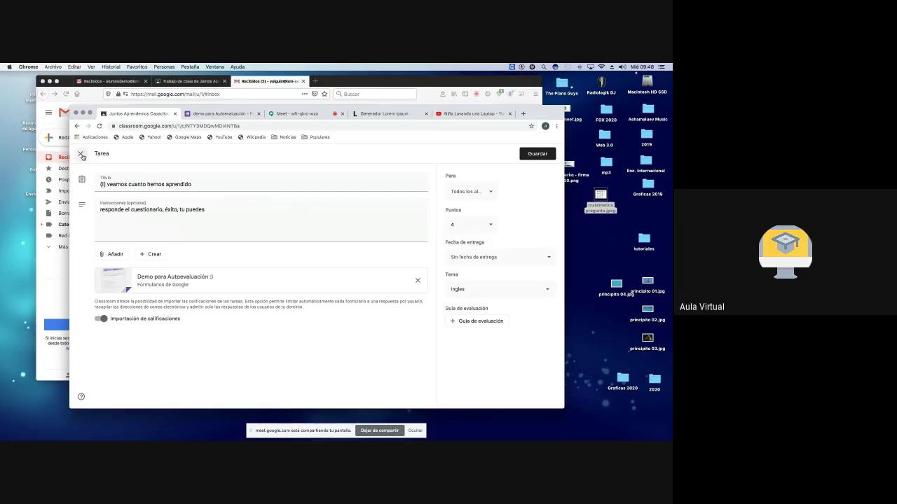
{"action": "left_click", "coordinate": [81, 155]}
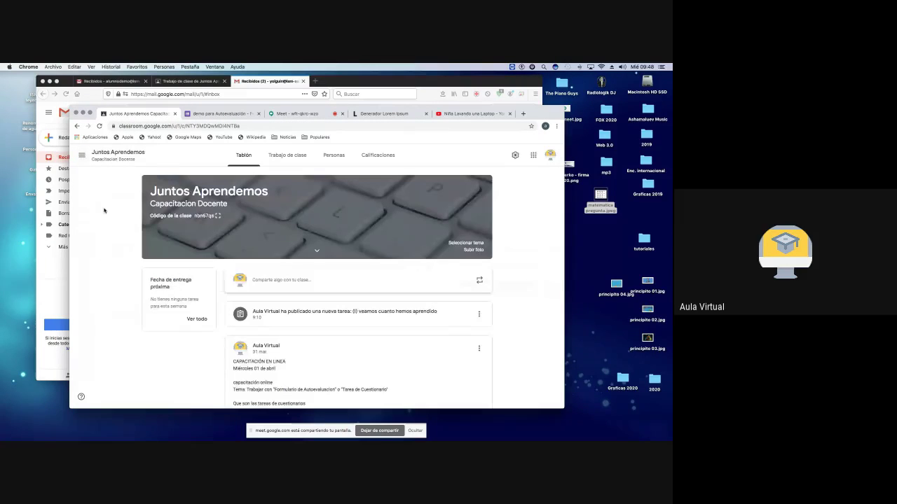
{"action": "left_click", "coordinate": [356, 314]}
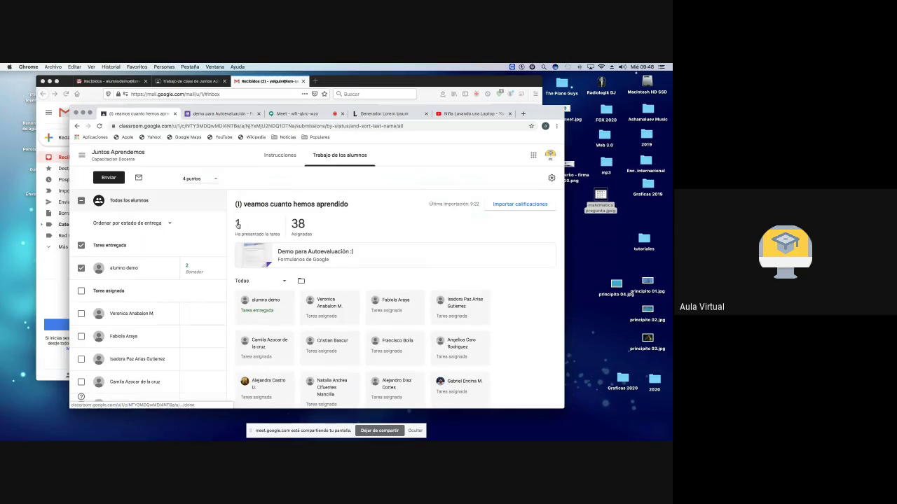
{"action": "left_click", "coordinate": [237, 224]}
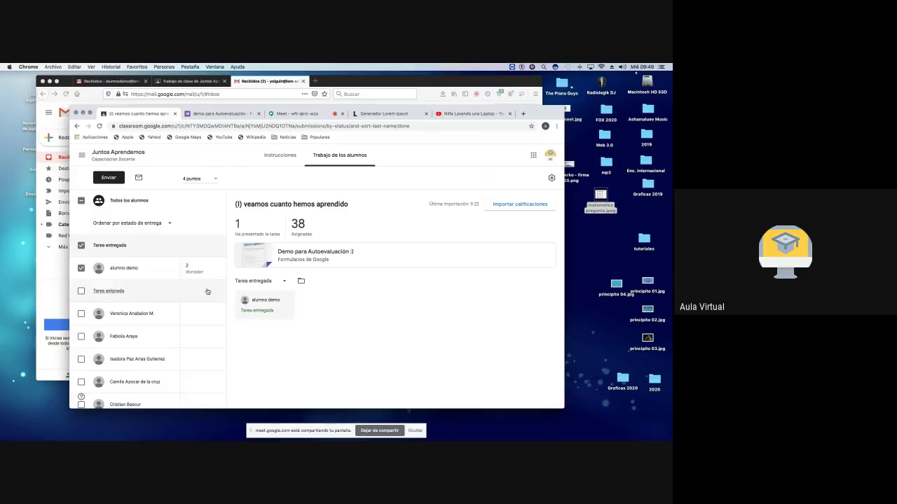
{"action": "left_click", "coordinate": [123, 269]}
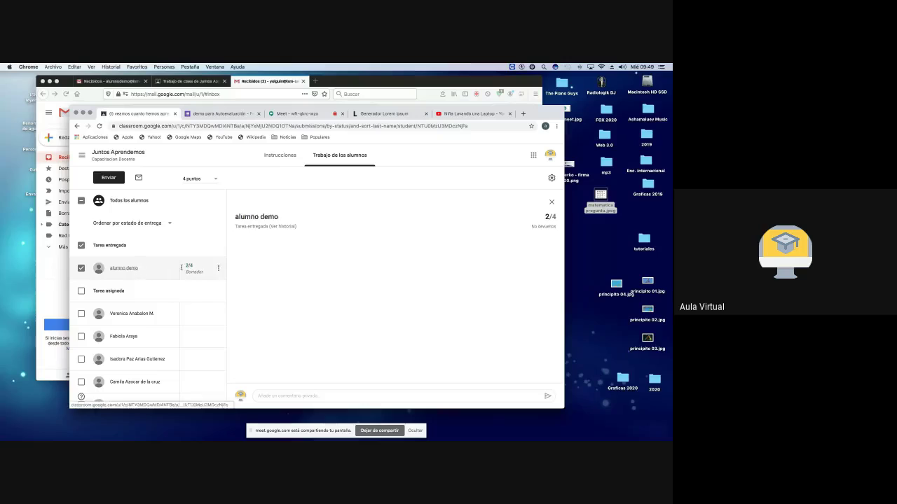
Step: Post a private comment to the student beginning 'en la pregunta 5'
{"action": "left_click", "coordinate": [430, 395]}
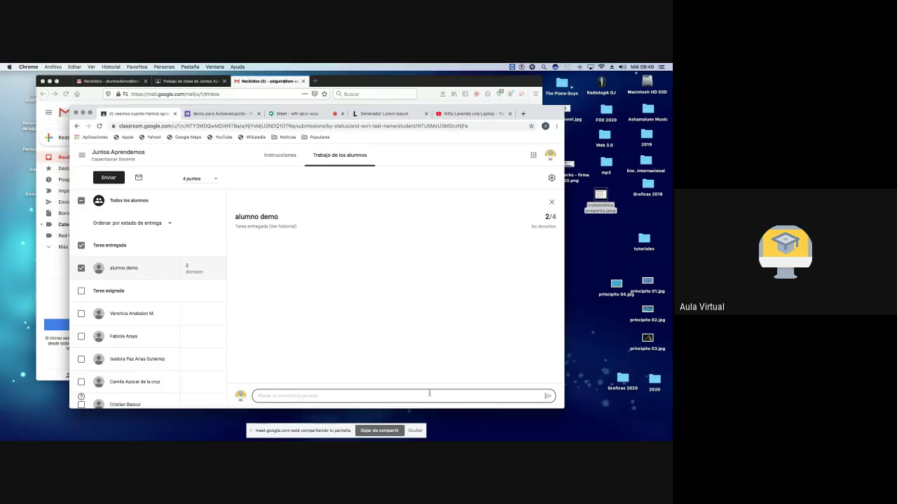
{"action": "type", "text": "en la pregunta 5 sdfjh dlsfgk sdlg dlfskg dflkg jsfddfgfdkg"}
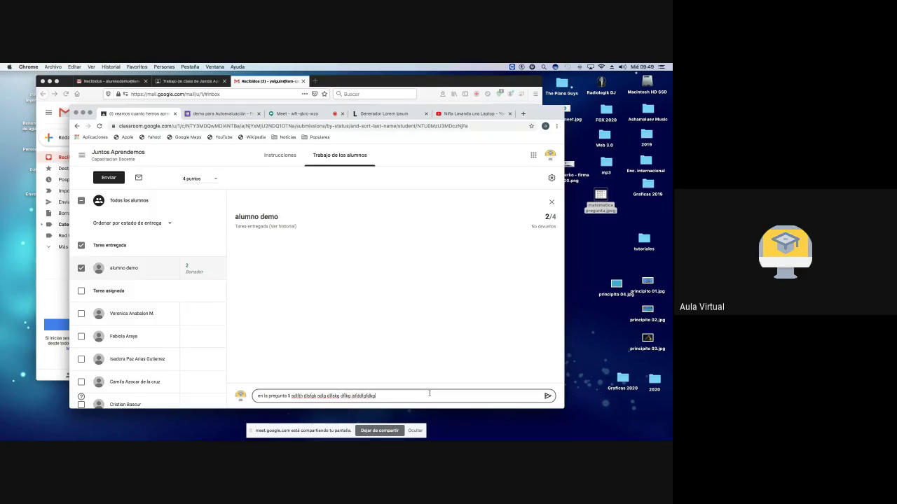
{"action": "left_click", "coordinate": [548, 396]}
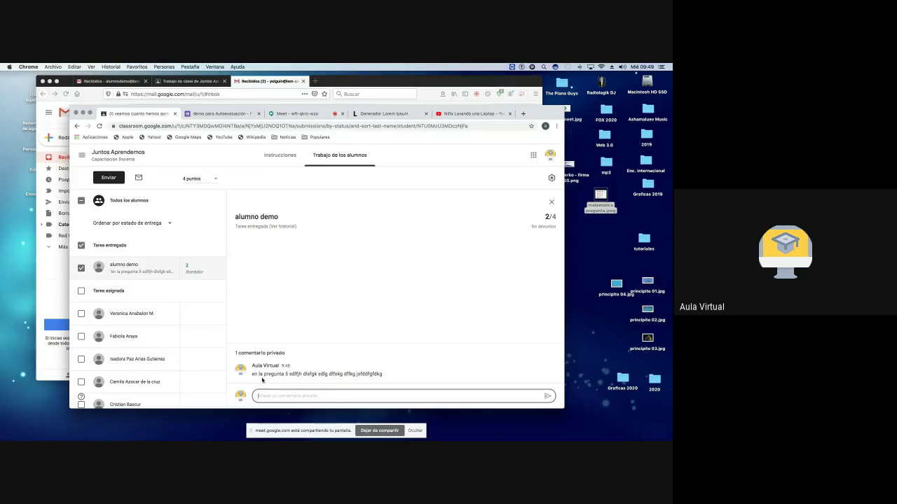
{"action": "left_click_drag", "start_coordinate": [254, 374], "coordinate": [383, 377]}
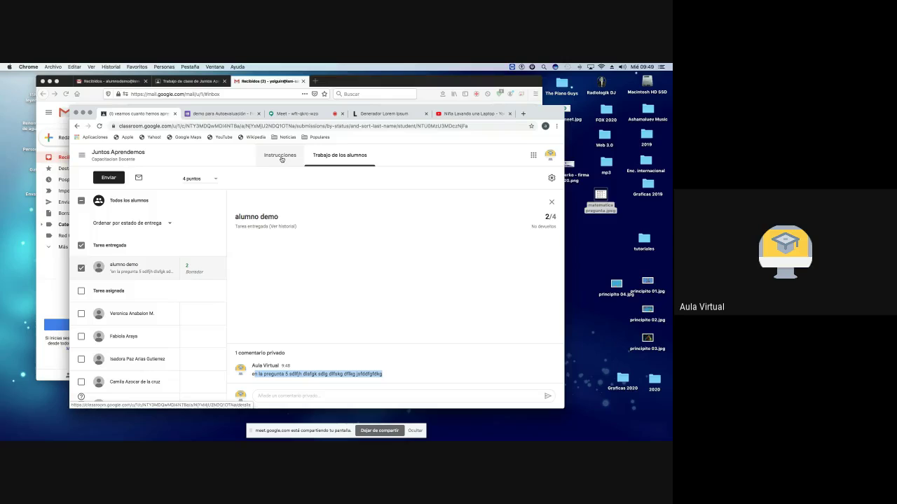
Step: Start a new Tarea in Trabajo de clase and look over its Añadir and Crear attachment options
{"action": "left_click", "coordinate": [107, 153]}
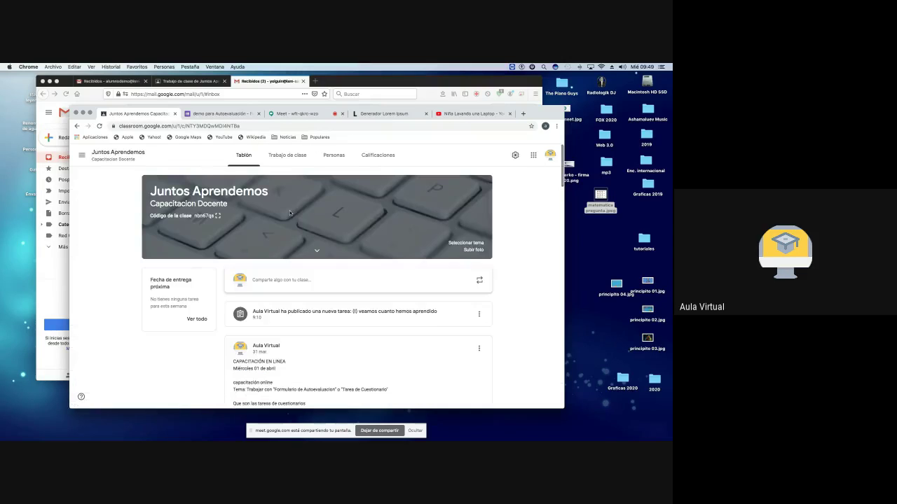
{"action": "left_click", "coordinate": [290, 157]}
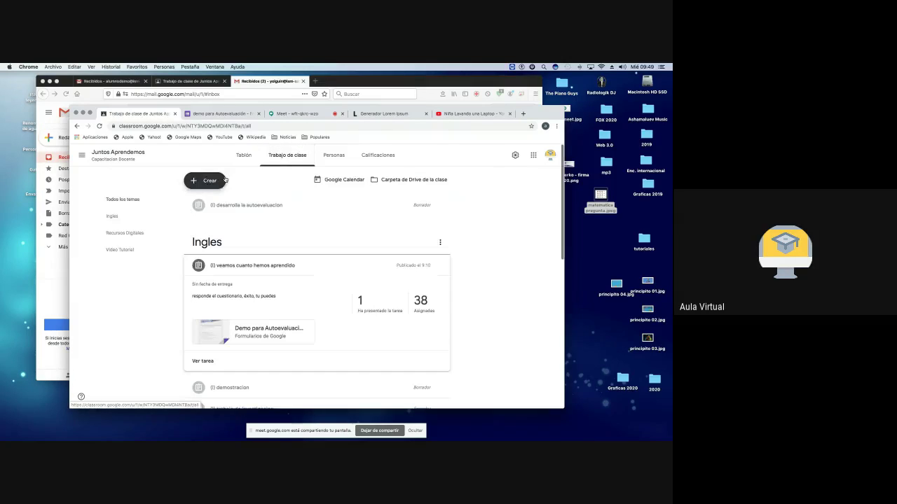
{"action": "left_click", "coordinate": [207, 182]}
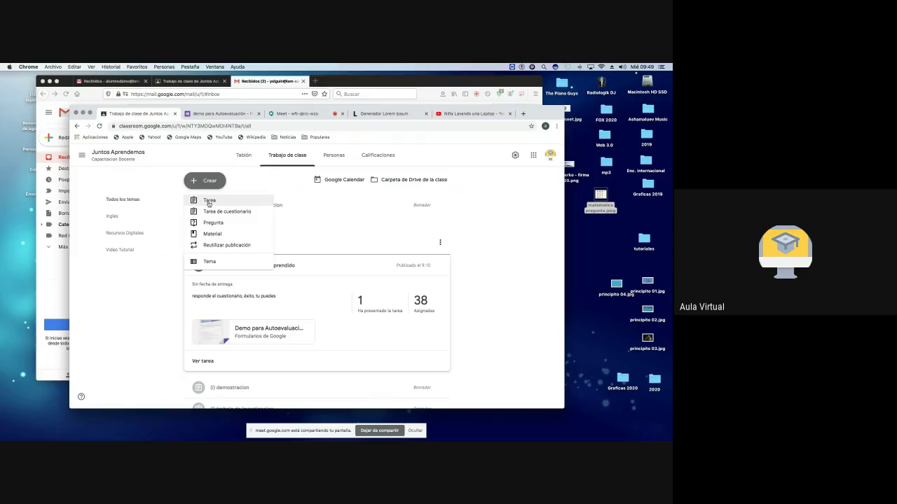
{"action": "left_click", "coordinate": [209, 202]}
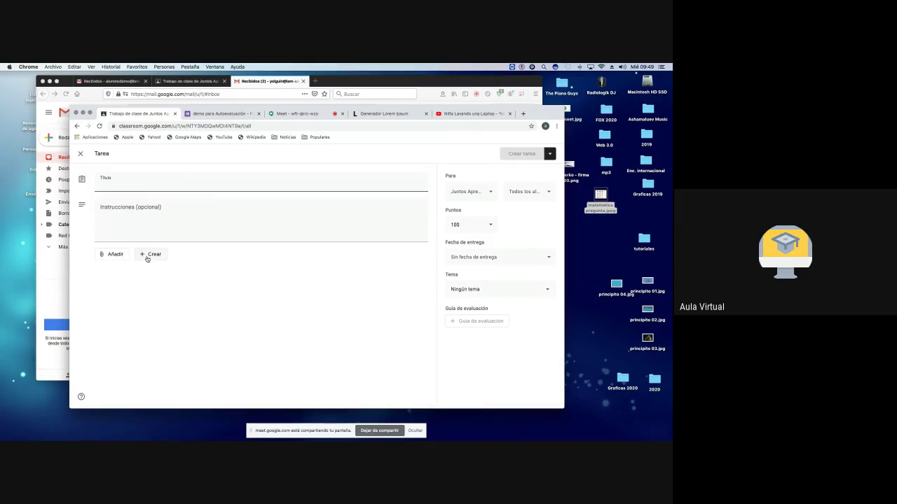
{"action": "left_click", "coordinate": [111, 217]}
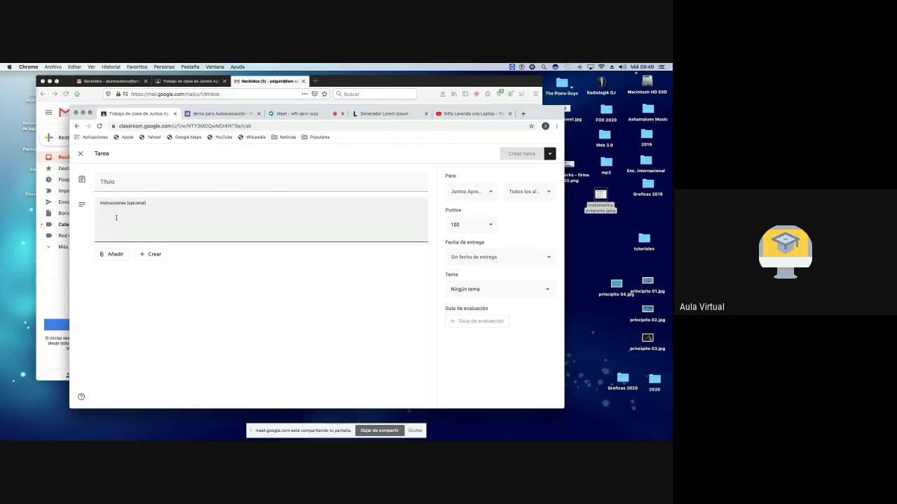
{"action": "left_click", "coordinate": [114, 254]}
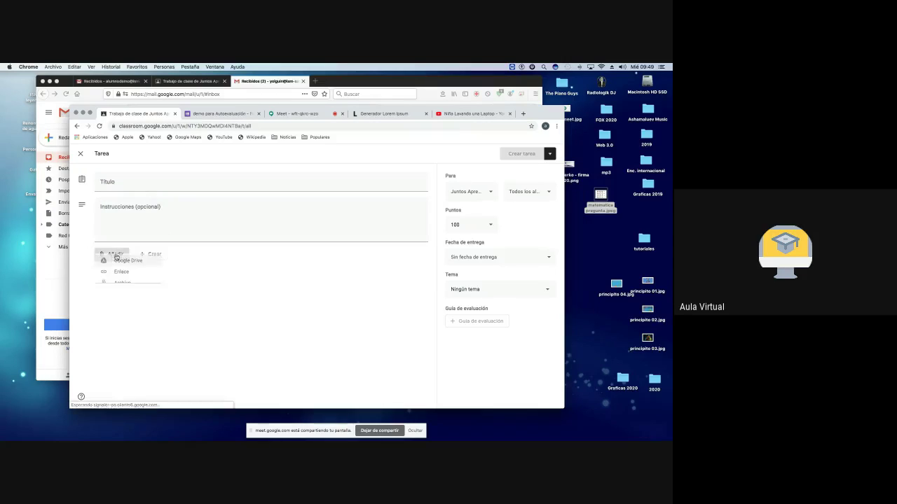
{"action": "left_click", "coordinate": [152, 255]}
{"action": "left_click", "coordinate": [153, 255]}
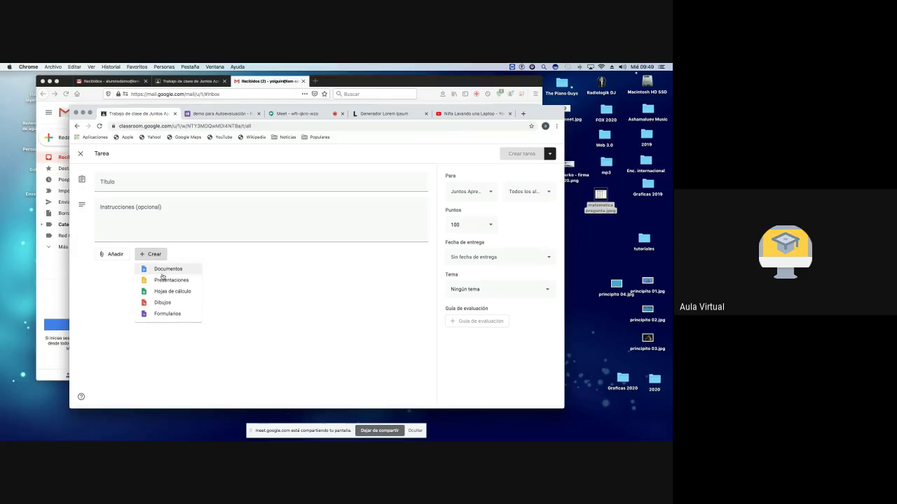
{"action": "left_click", "coordinate": [185, 218]}
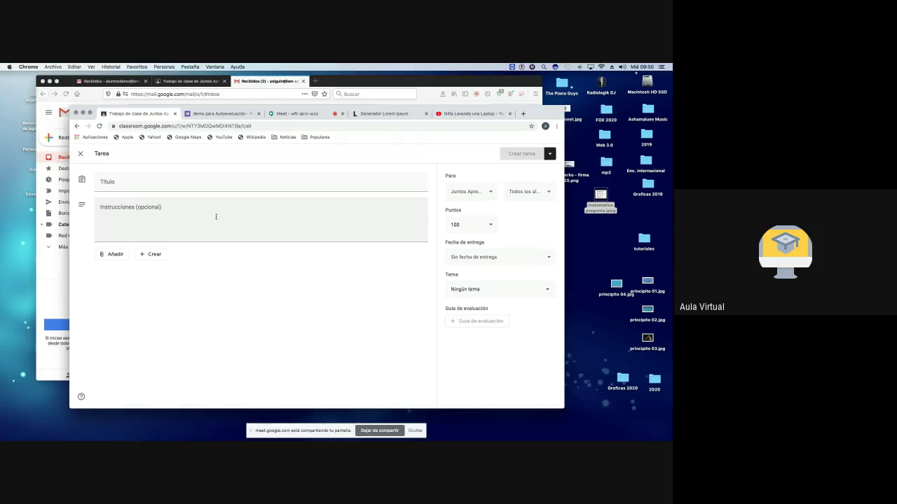
Step: Discard the unfinished assignment, return to the class stream, then go back to the demo para Autoevaluación form
{"action": "left_click", "coordinate": [80, 155]}
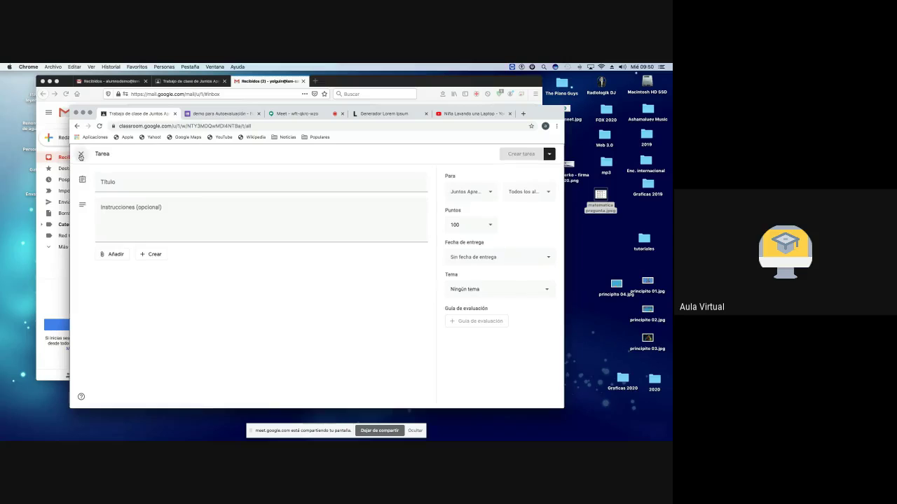
{"action": "left_click", "coordinate": [110, 158]}
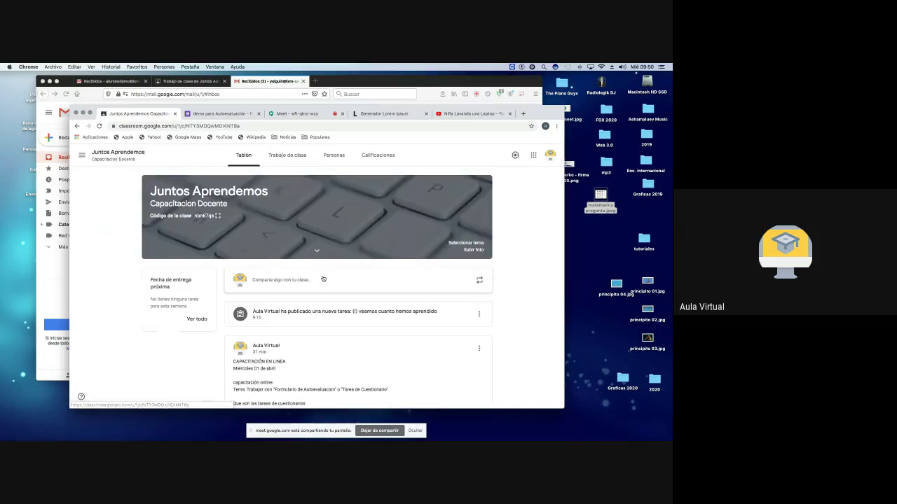
{"action": "scroll", "coordinate": [333, 300], "scroll_direction": "down", "scroll_amount": 10}
{"action": "scroll", "coordinate": [333, 300], "scroll_direction": "up", "scroll_amount": 3}
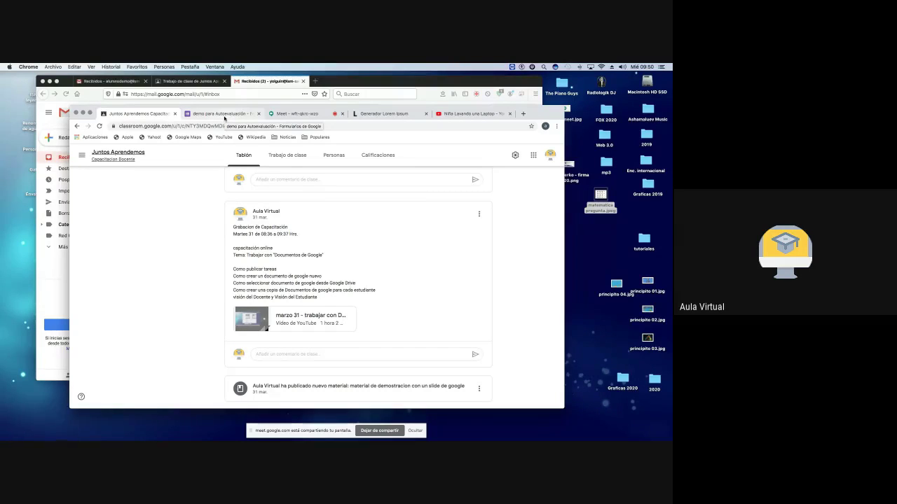
{"action": "left_click", "coordinate": [223, 114]}
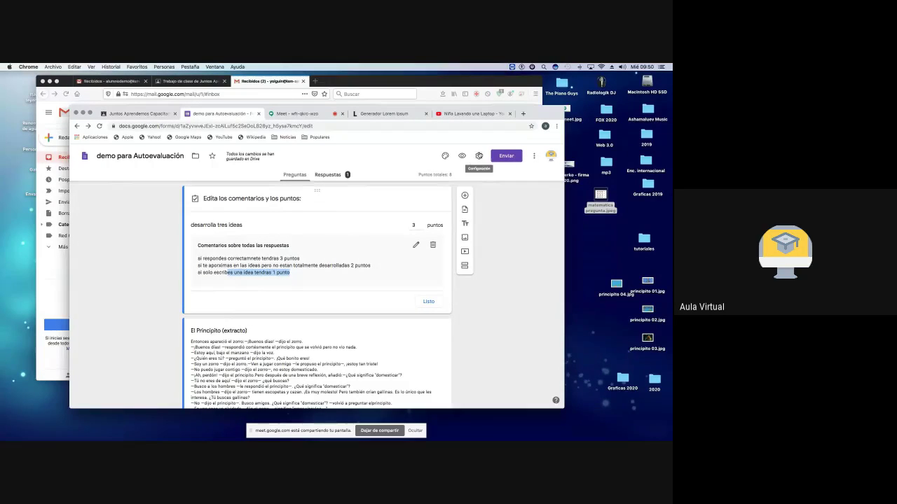
Step: Glance at the form's settings and its pre-filled link preview, closing both unchanged
{"action": "left_click", "coordinate": [478, 155]}
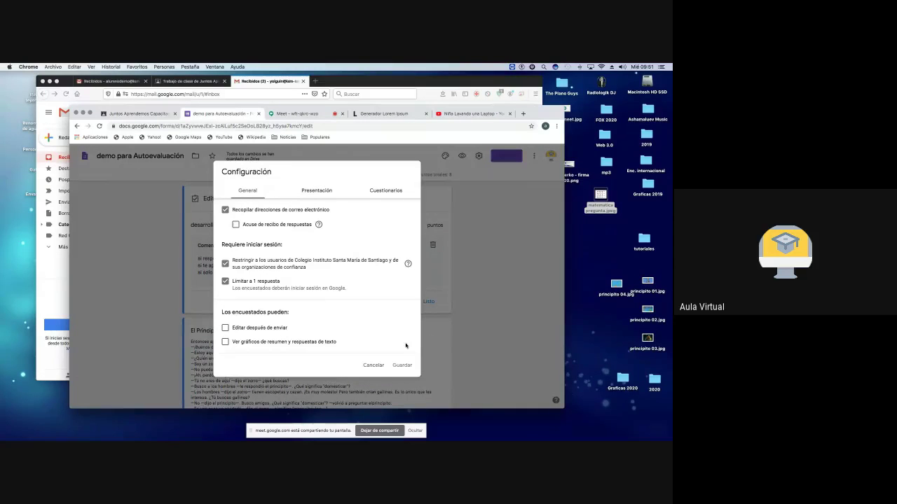
{"action": "left_click", "coordinate": [374, 365]}
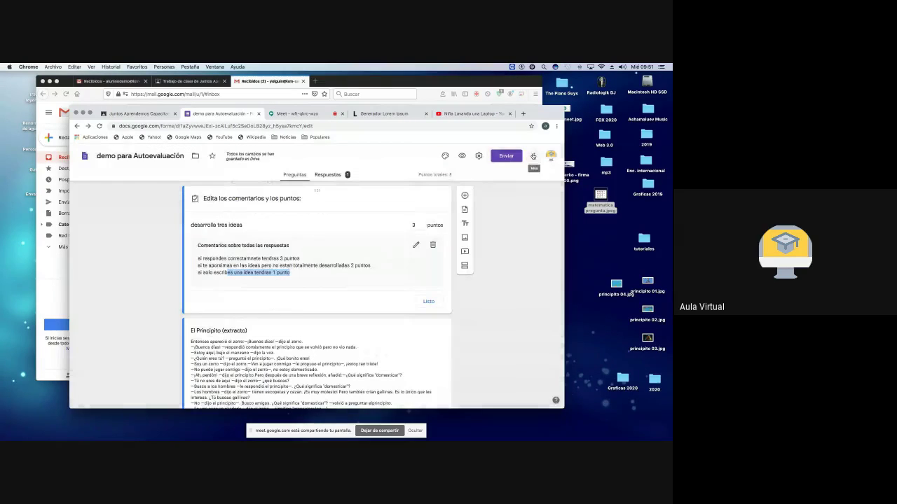
{"action": "left_click", "coordinate": [533, 156]}
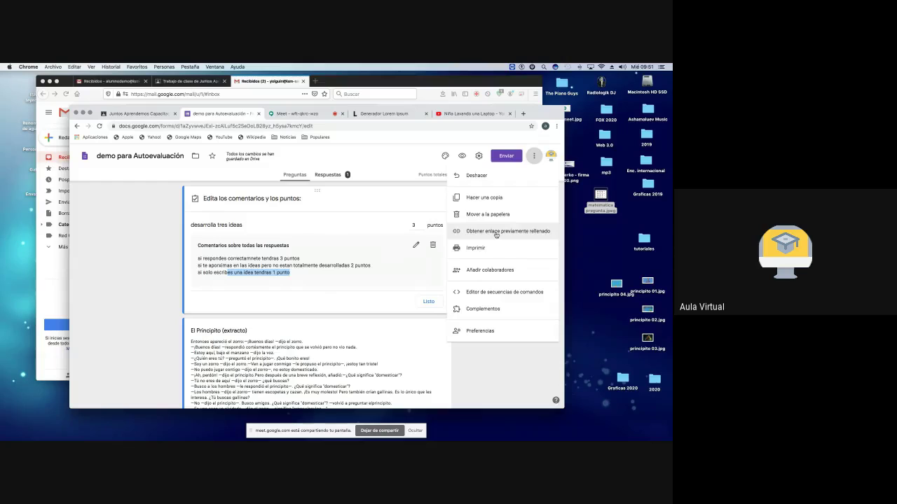
{"action": "left_click", "coordinate": [496, 234]}
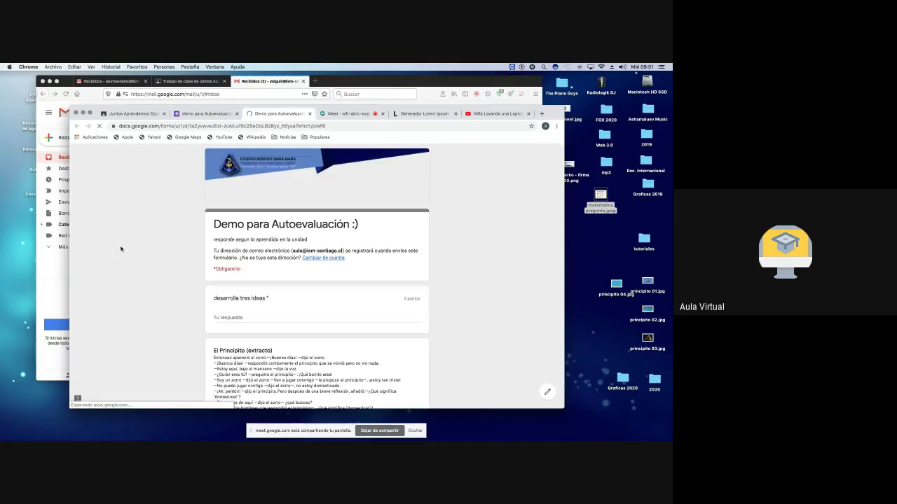
{"action": "scroll", "coordinate": [290, 294], "scroll_direction": "down", "scroll_amount": 4}
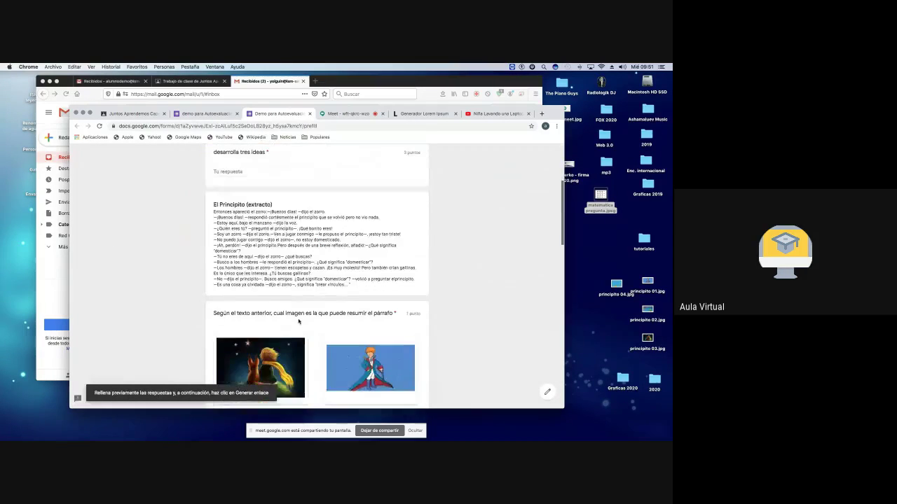
{"action": "scroll", "coordinate": [298, 321], "scroll_direction": "down", "scroll_amount": 3}
{"action": "scroll", "coordinate": [299, 321], "scroll_direction": "up", "scroll_amount": 4}
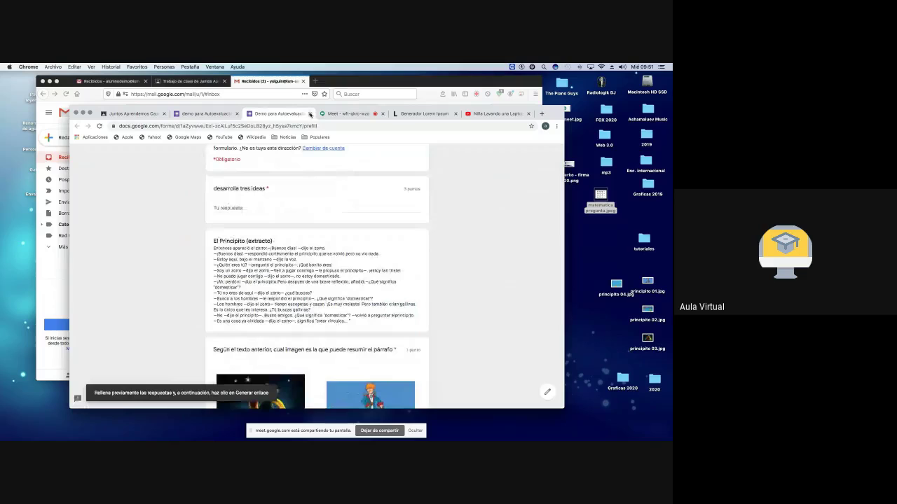
{"action": "left_click", "coordinate": [310, 114]}
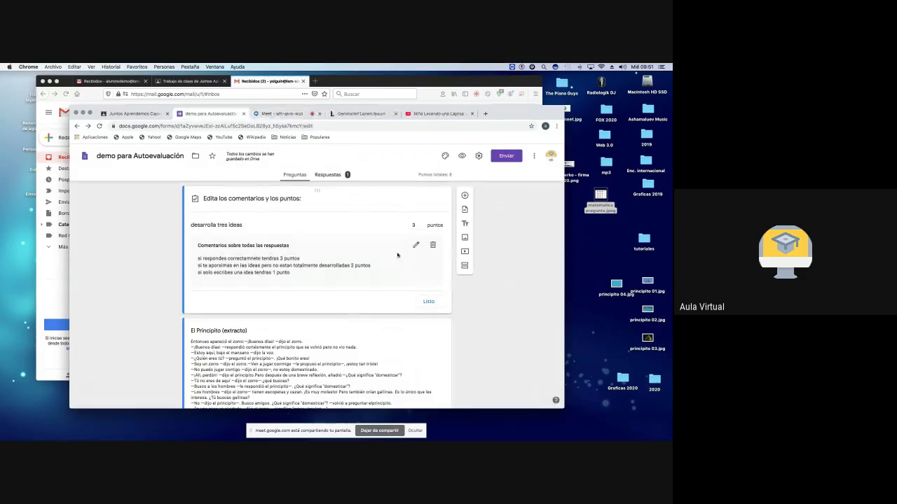
Step: Invite a colleague as editor through Añadir colaboradores and send the invitation
{"action": "left_click", "coordinate": [534, 155]}
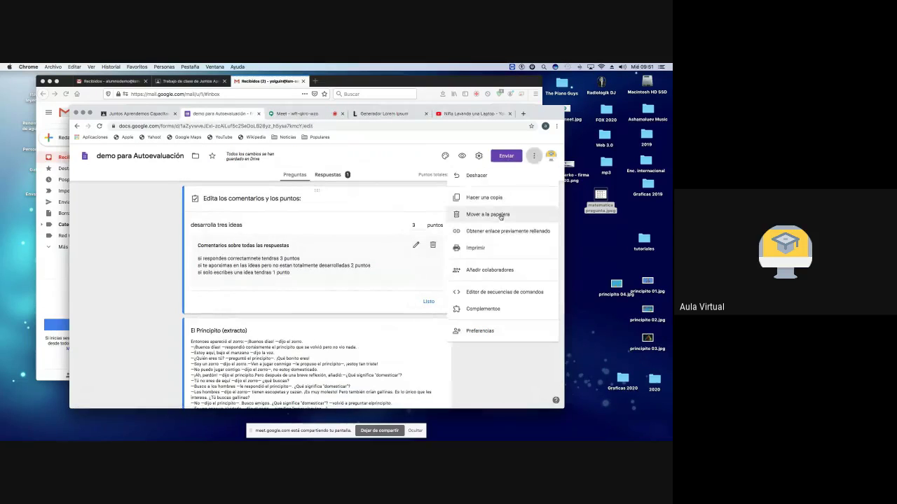
{"action": "left_click", "coordinate": [489, 271]}
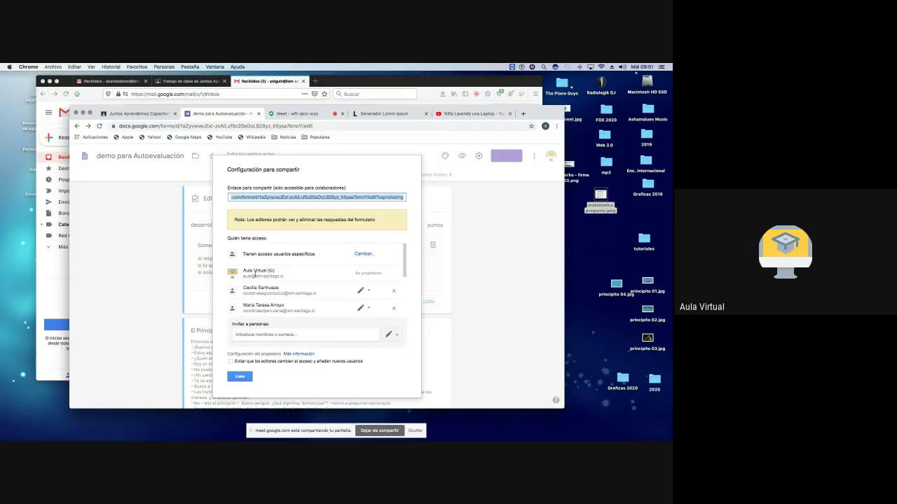
{"action": "left_click", "coordinate": [266, 336]}
{"action": "type", "text": "y"}
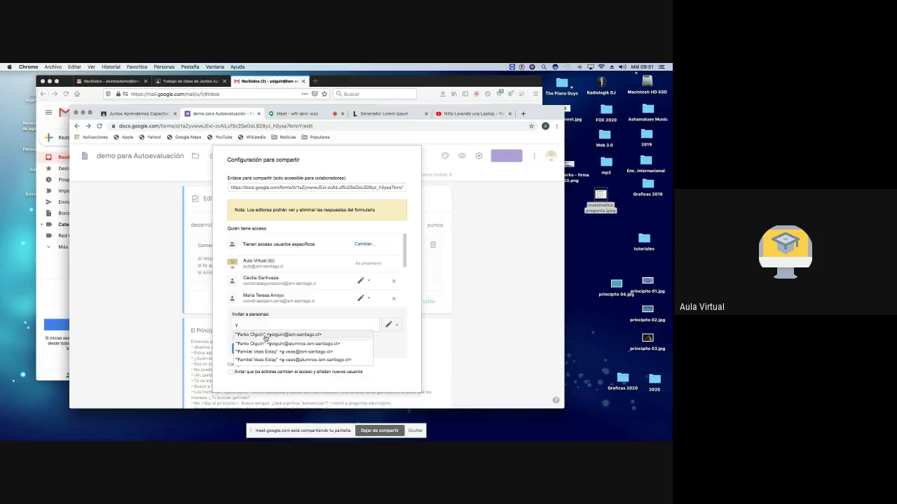
{"action": "left_click", "coordinate": [280, 342]}
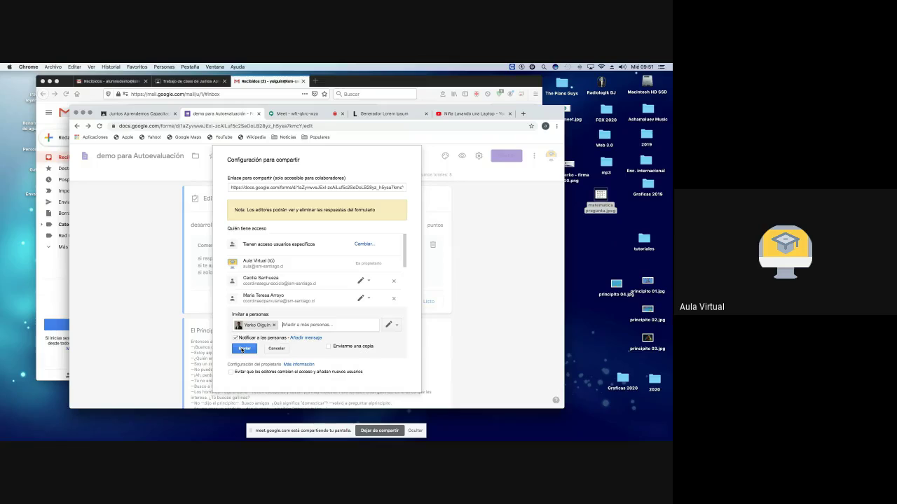
{"action": "left_click", "coordinate": [243, 349]}
{"action": "left_click", "coordinate": [241, 367]}
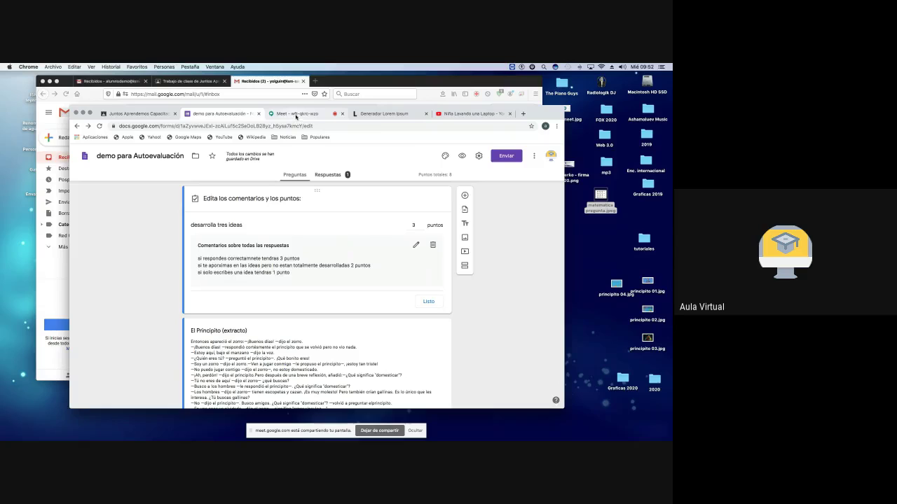
{"action": "left_click", "coordinate": [295, 114]}
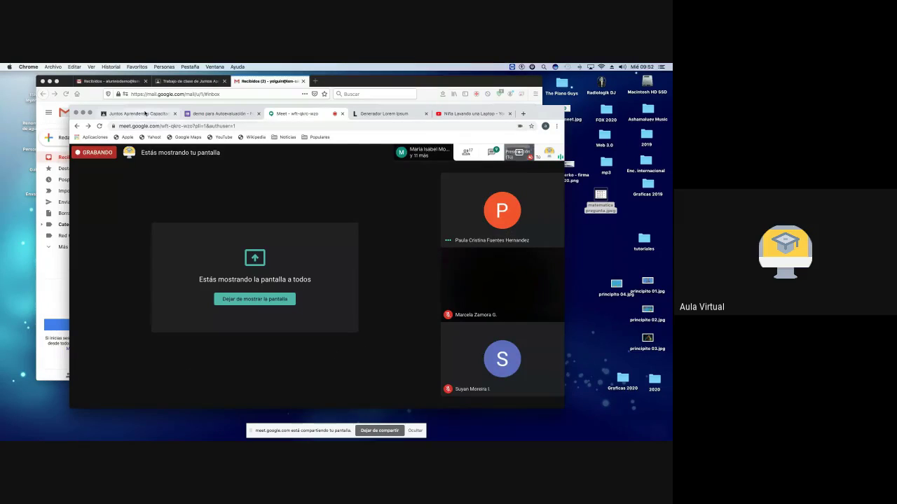
Step: In Juntos Aprendemos, peek at the Classwork Crear menu, then show the class stream in full
{"action": "left_click", "coordinate": [145, 113]}
{"action": "scroll", "coordinate": [345, 273], "scroll_direction": "down", "scroll_amount": 3}
{"action": "scroll", "coordinate": [345, 272], "scroll_direction": "up", "scroll_amount": 3}
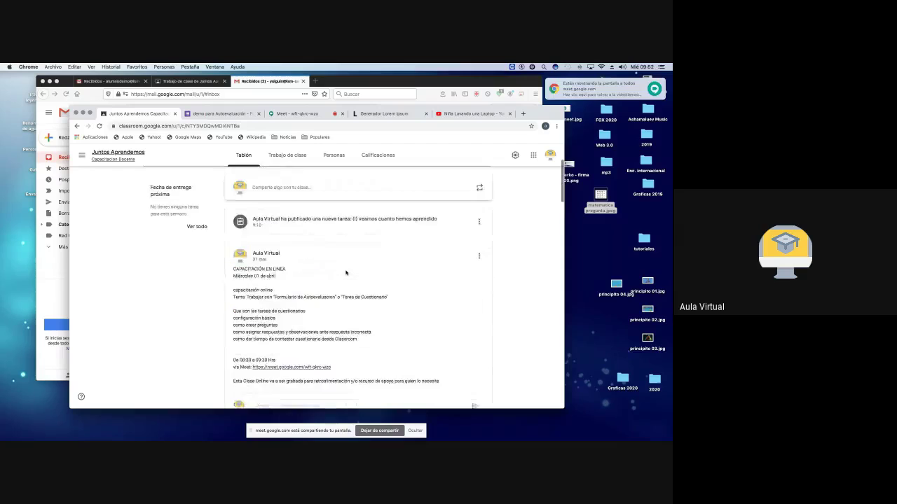
{"action": "scroll", "coordinate": [345, 273], "scroll_direction": "up", "scroll_amount": 3}
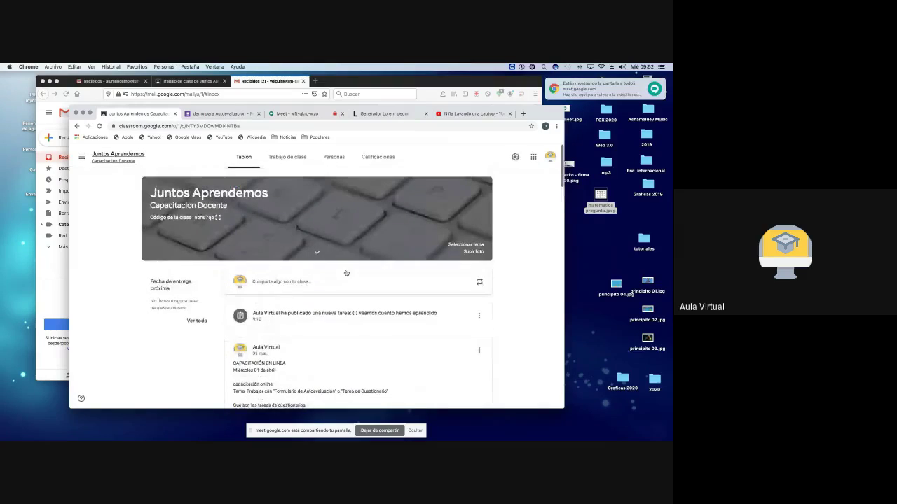
{"action": "left_click", "coordinate": [296, 157]}
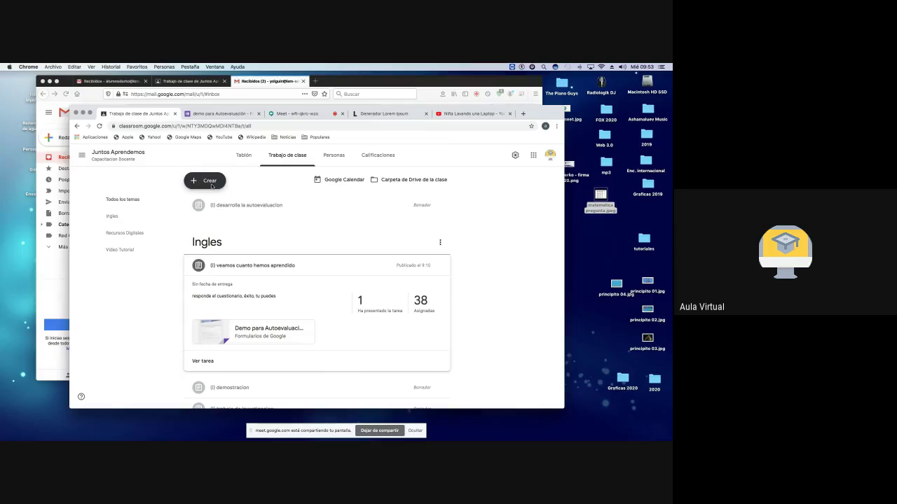
{"action": "left_click", "coordinate": [208, 183]}
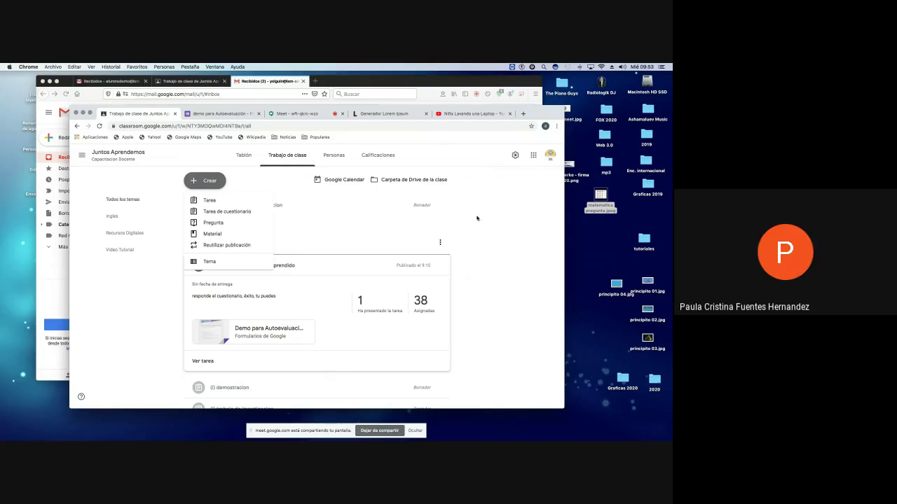
{"action": "left_click", "coordinate": [429, 228]}
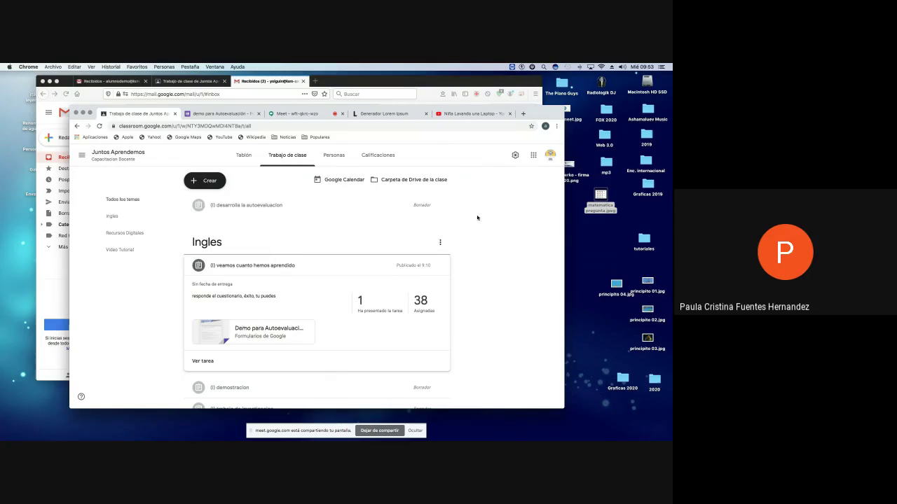
{"action": "left_click", "coordinate": [103, 154]}
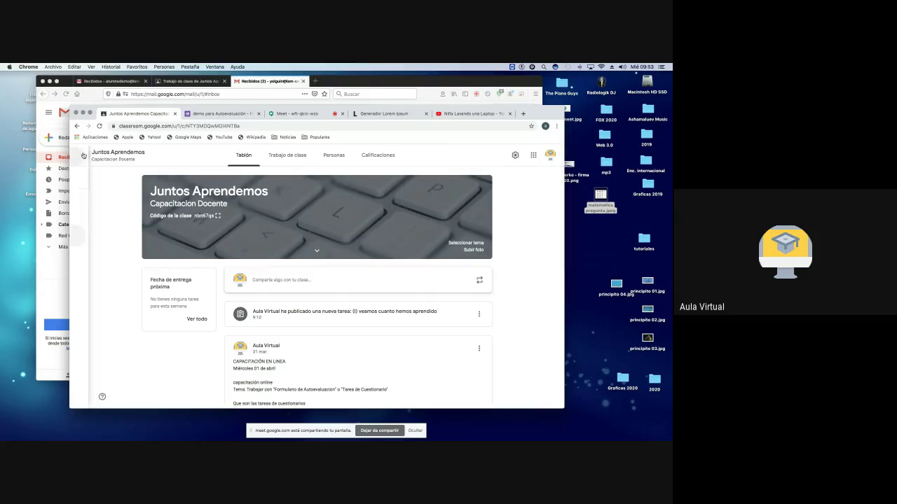
{"action": "left_click", "coordinate": [81, 155]}
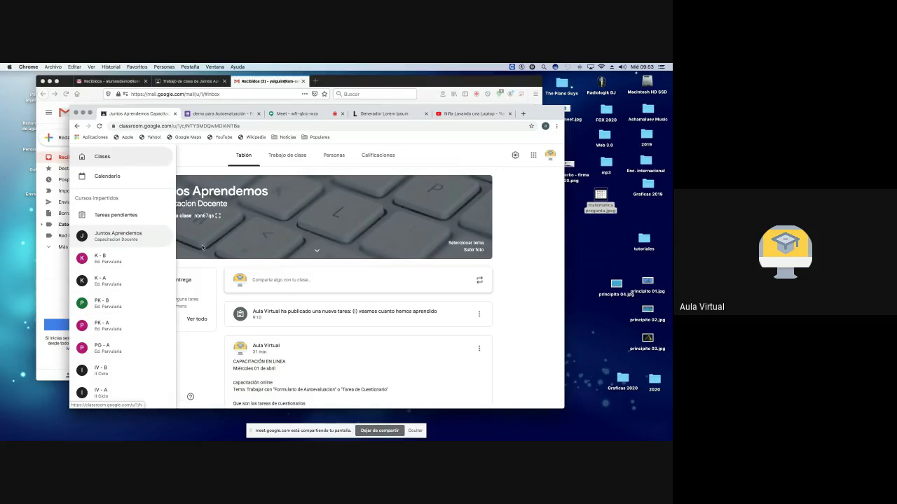
{"action": "left_click", "coordinate": [119, 239]}
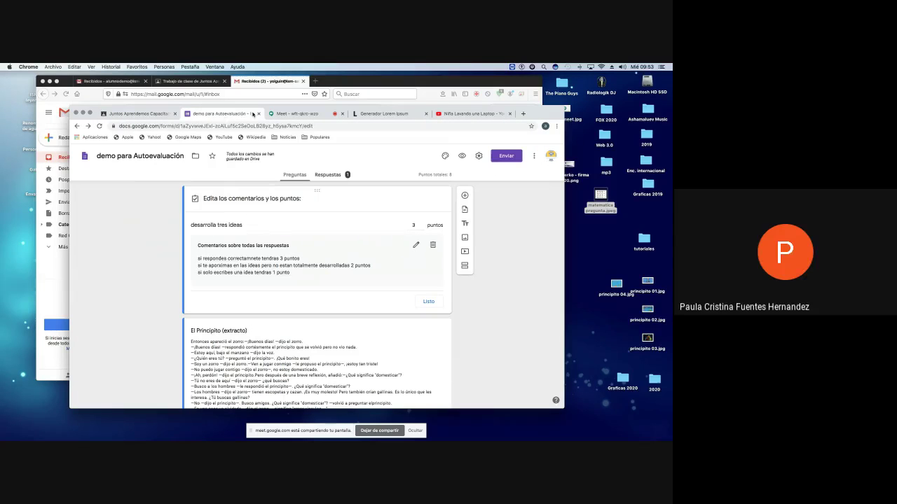
Step: Close the demo form and open Plantilla para Autoevaluación from Google Forms' recent forms
{"action": "left_click", "coordinate": [258, 113]}
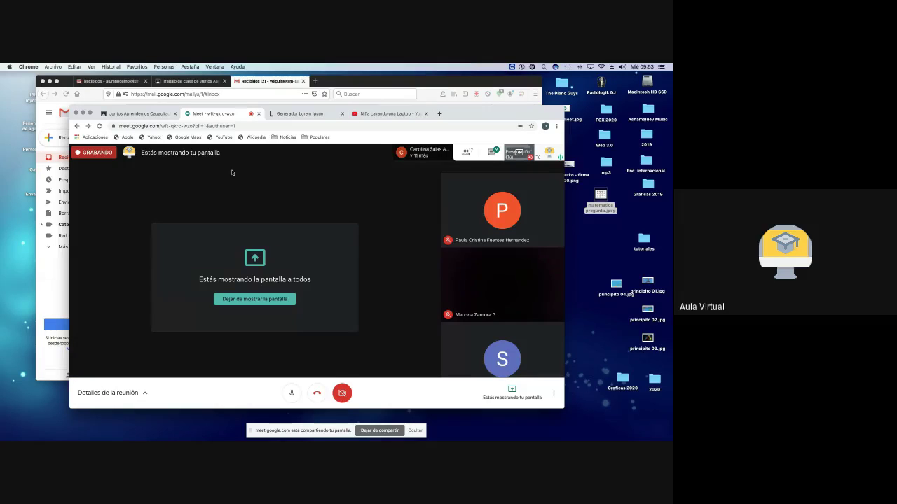
{"action": "left_click", "coordinate": [144, 114]}
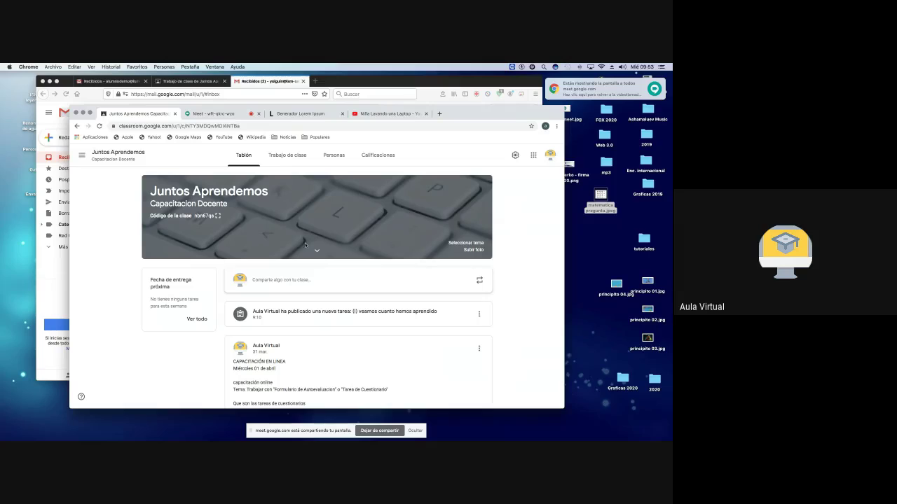
{"action": "left_click", "coordinate": [533, 155]}
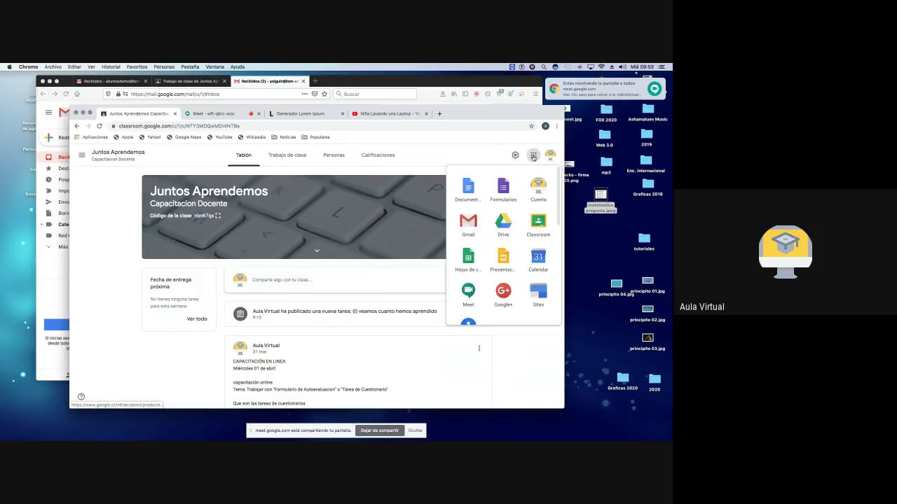
{"action": "left_click", "coordinate": [501, 191]}
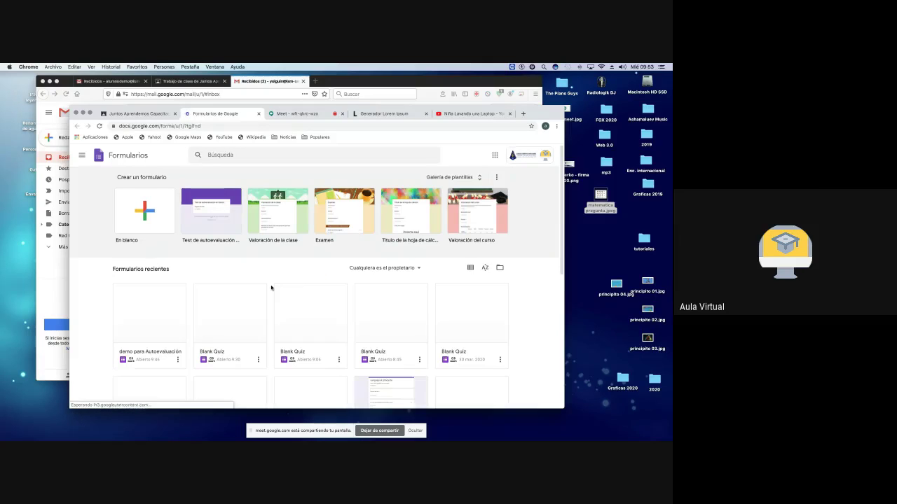
{"action": "scroll", "coordinate": [271, 287], "scroll_direction": "down", "scroll_amount": 5}
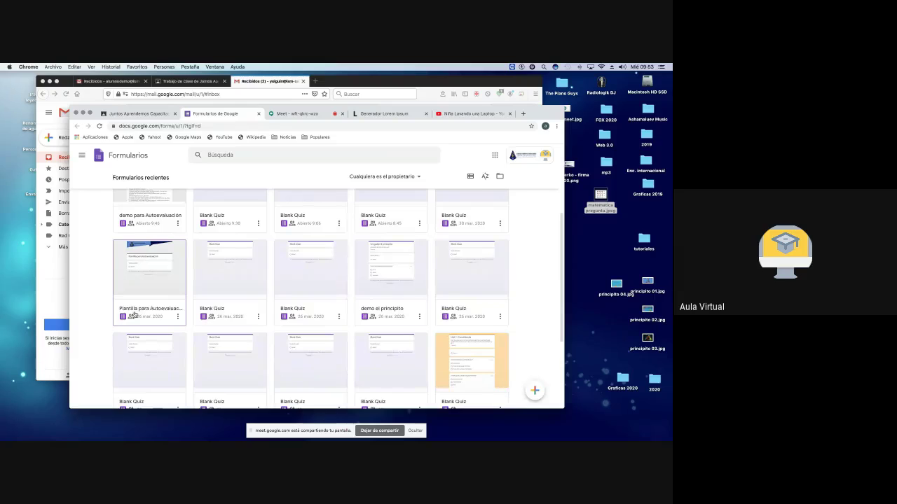
{"action": "left_click", "coordinate": [140, 274]}
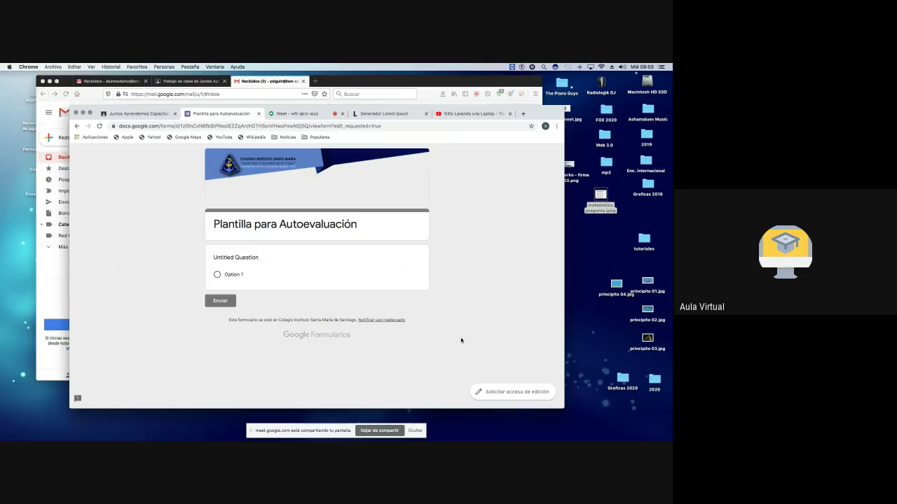
Step: Request edit access to the Plantilla para Autoevaluación template and start making a copy
{"action": "left_click", "coordinate": [505, 393]}
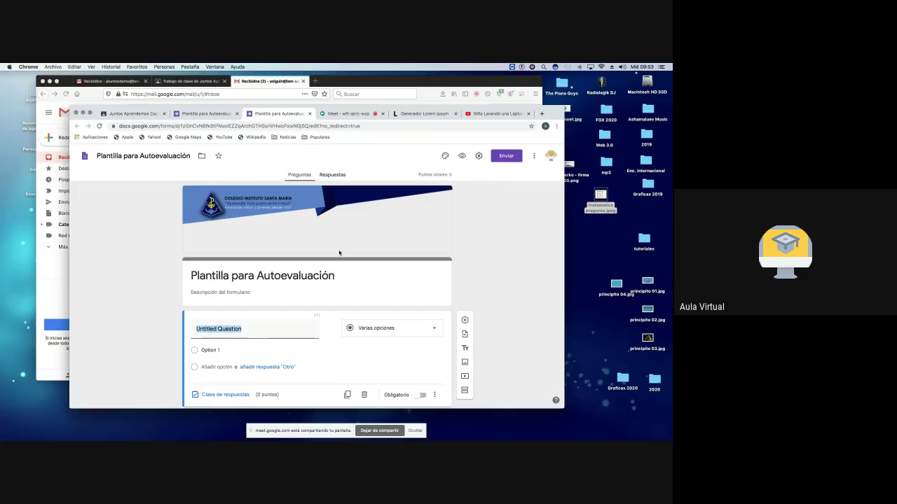
{"action": "scroll", "coordinate": [341, 254], "scroll_direction": "down", "scroll_amount": 1}
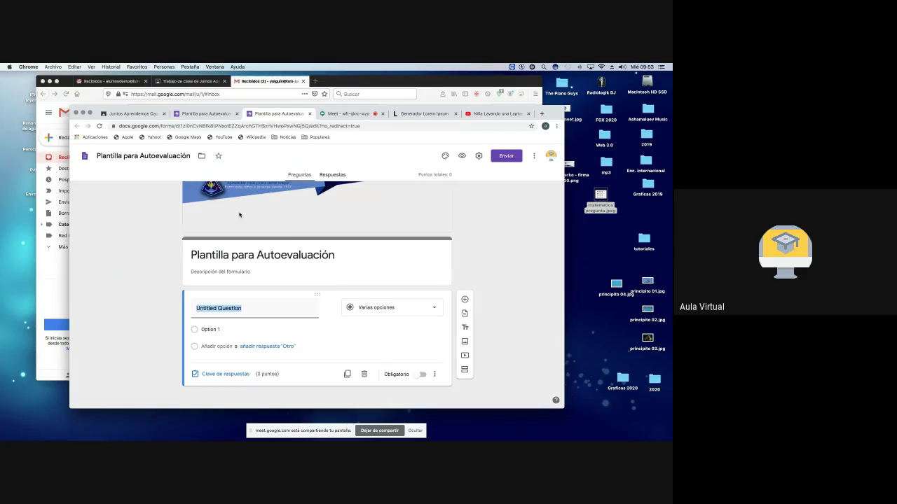
{"action": "scroll", "coordinate": [259, 217], "scroll_direction": "up", "scroll_amount": 1}
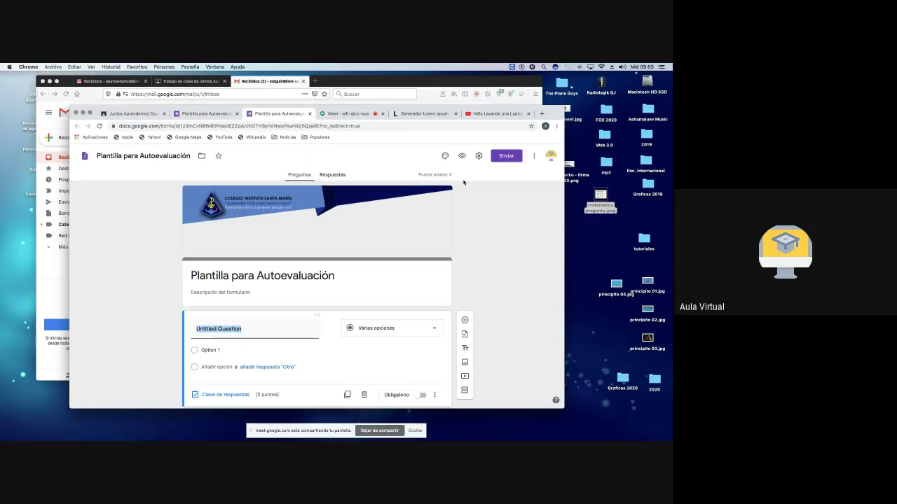
{"action": "left_click", "coordinate": [534, 156]}
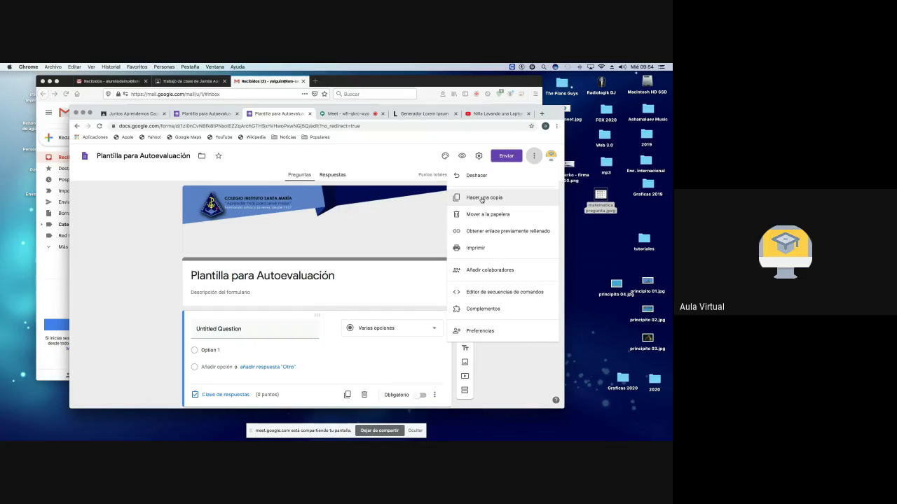
{"action": "left_click", "coordinate": [482, 199]}
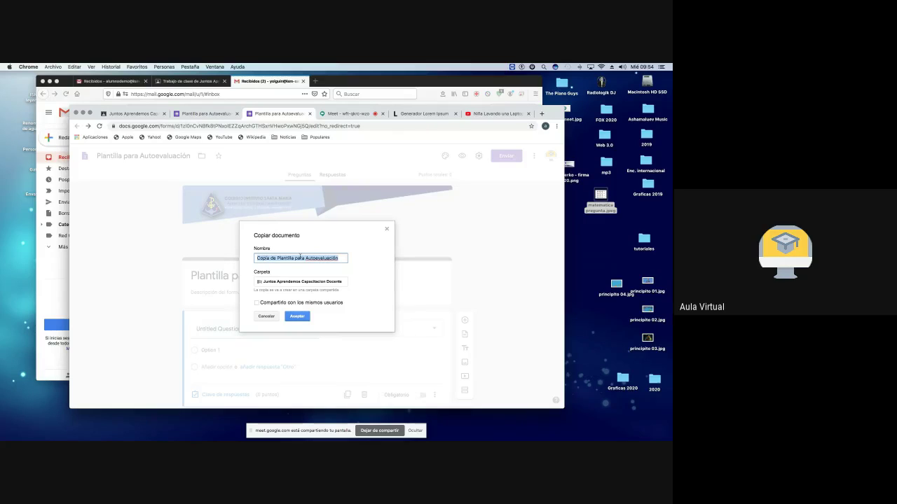
Step: Name the copy after the evaluated teacher, keep it in the current class folder, and create it
{"action": "type", "text": "avalua"}
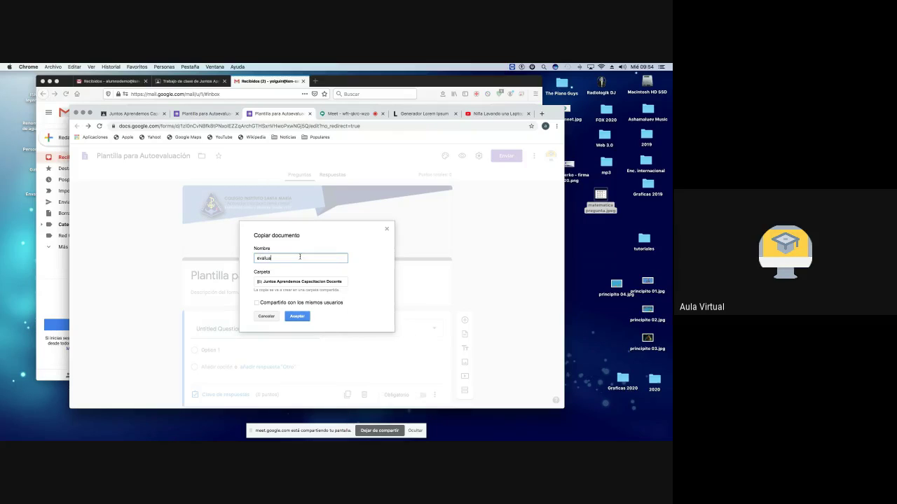
{"action": "left_click", "coordinate": [278, 285]}
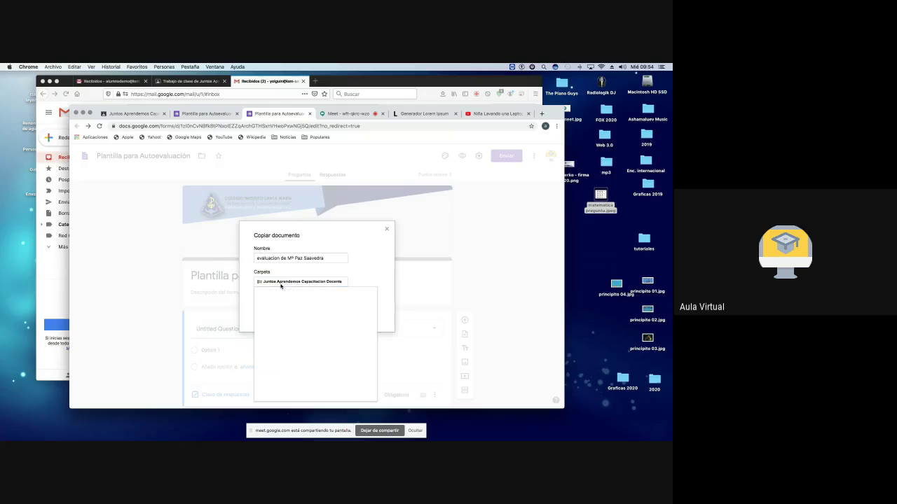
{"action": "scroll", "coordinate": [305, 322], "scroll_direction": "down", "scroll_amount": 3}
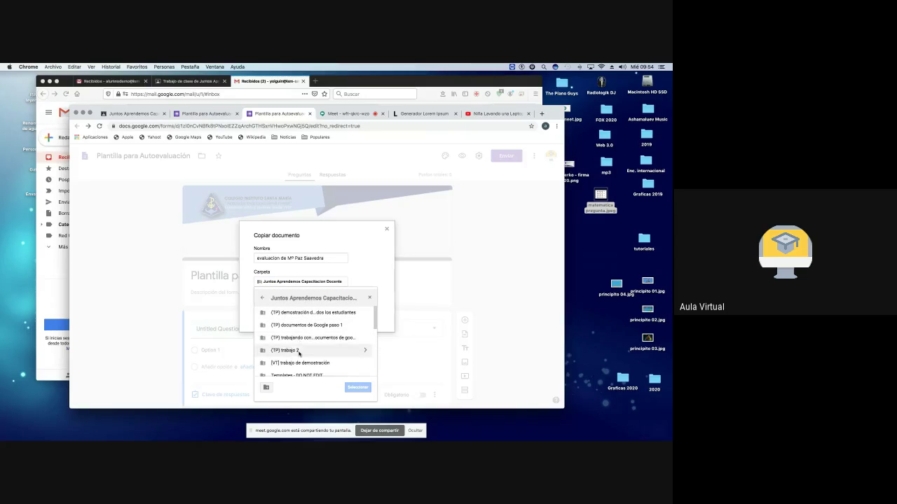
{"action": "left_click", "coordinate": [369, 298]}
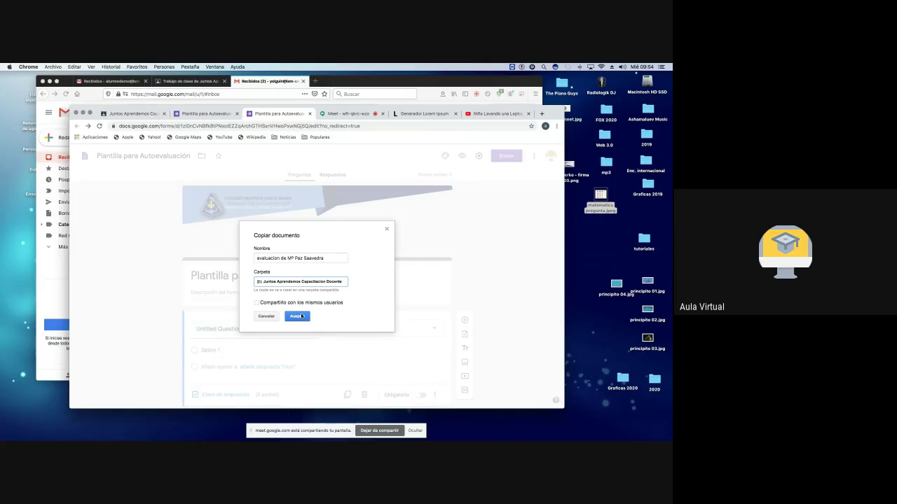
{"action": "left_click", "coordinate": [257, 303]}
{"action": "left_click", "coordinate": [300, 316]}
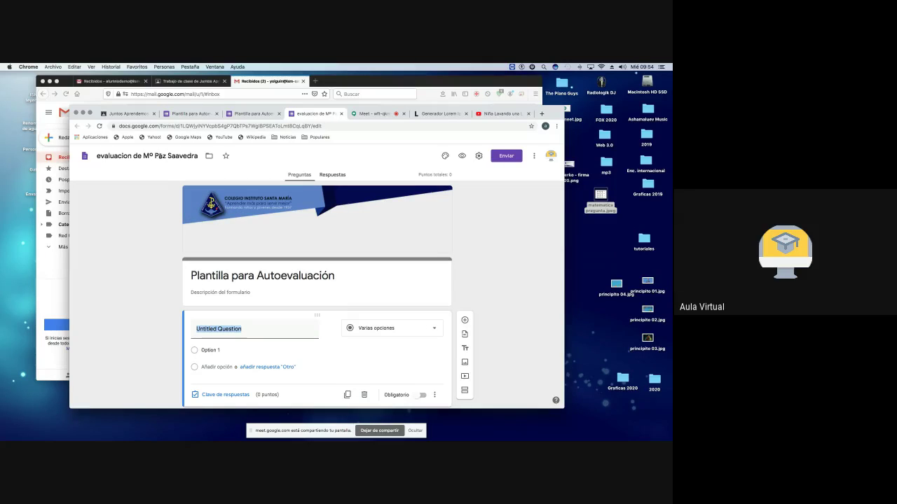
Step: Retitle the copied form 'autoaprendizaje de matematica' and head back to the Forms home page
{"action": "triple_click", "coordinate": [160, 156]}
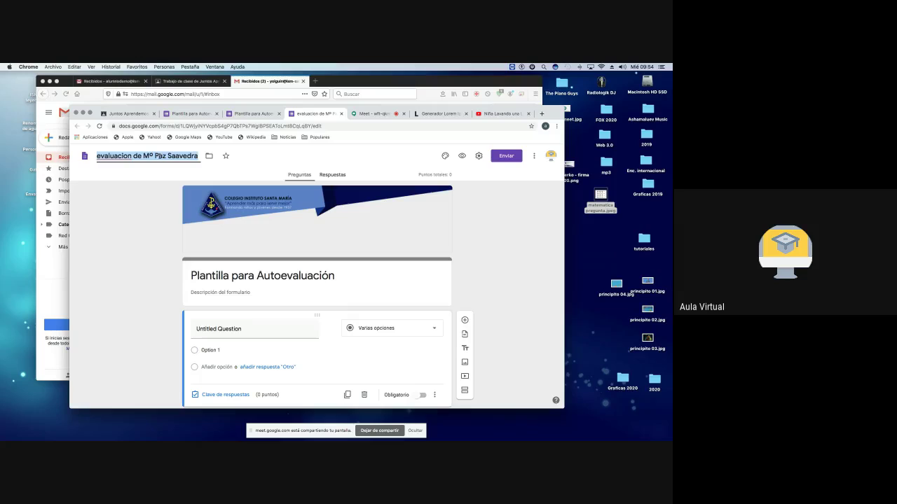
{"action": "type", "text": "autoa"}
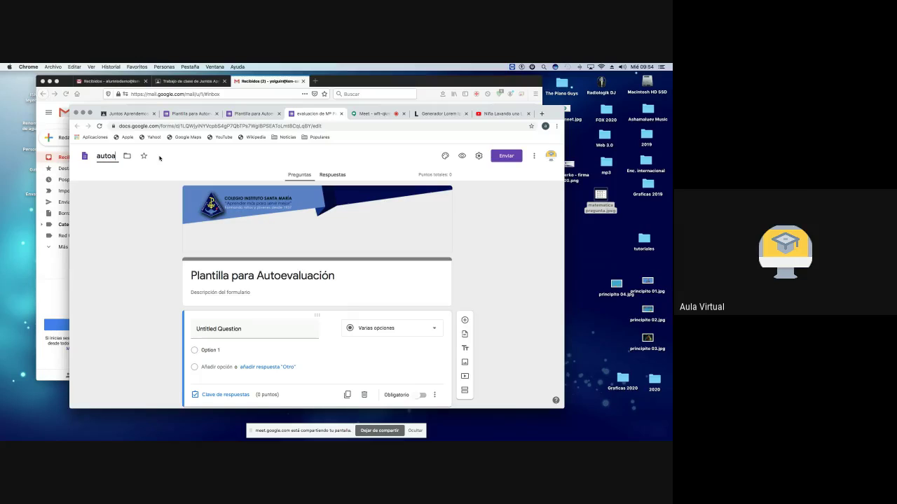
{"action": "type", "text": "prendizaje de"}
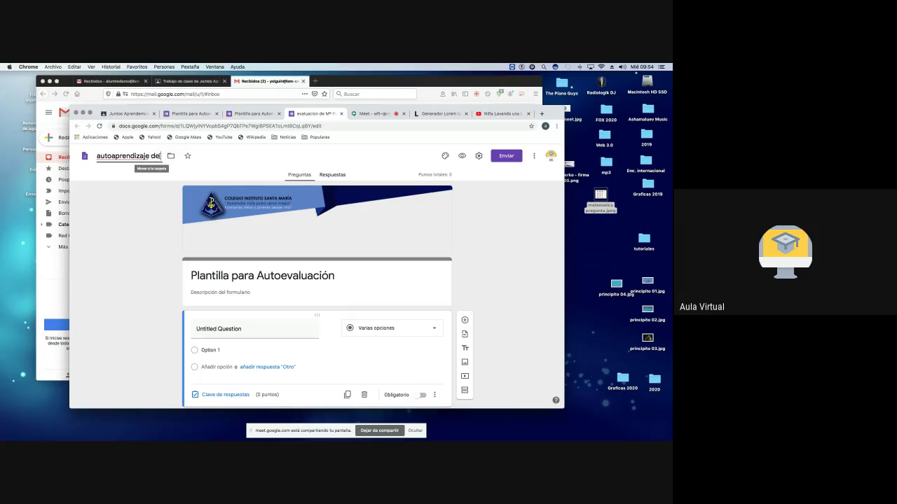
{"action": "type", "text": " matematica"}
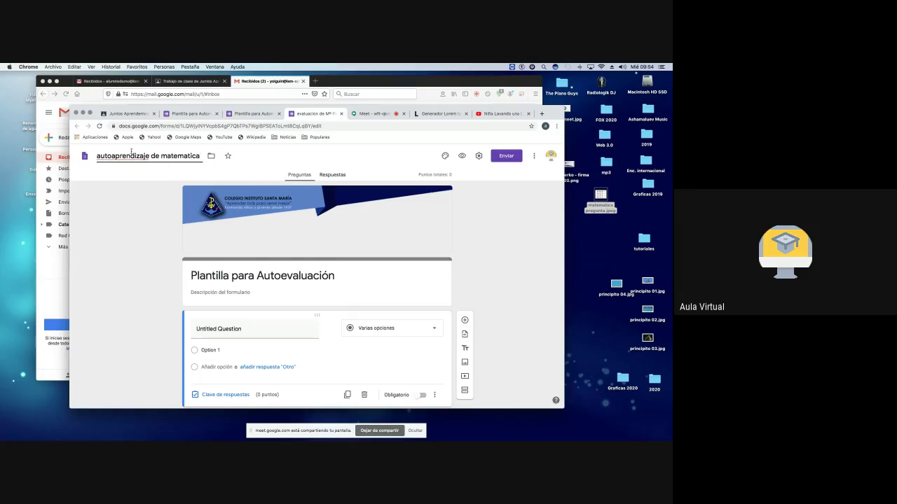
{"action": "left_click", "coordinate": [85, 156]}
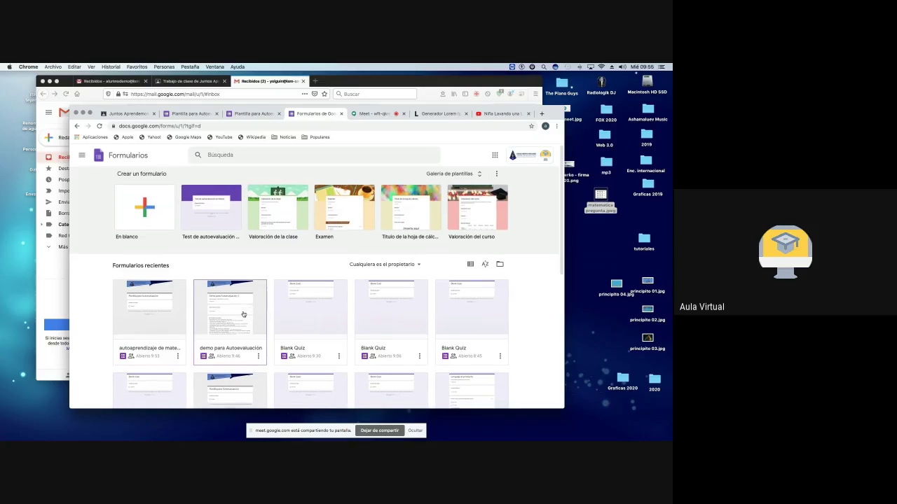
Step: Reopen the Plantilla para Autoevaluación template with edit access, then switch back to the Meet call
{"action": "scroll", "coordinate": [219, 315], "scroll_direction": "down", "scroll_amount": 3}
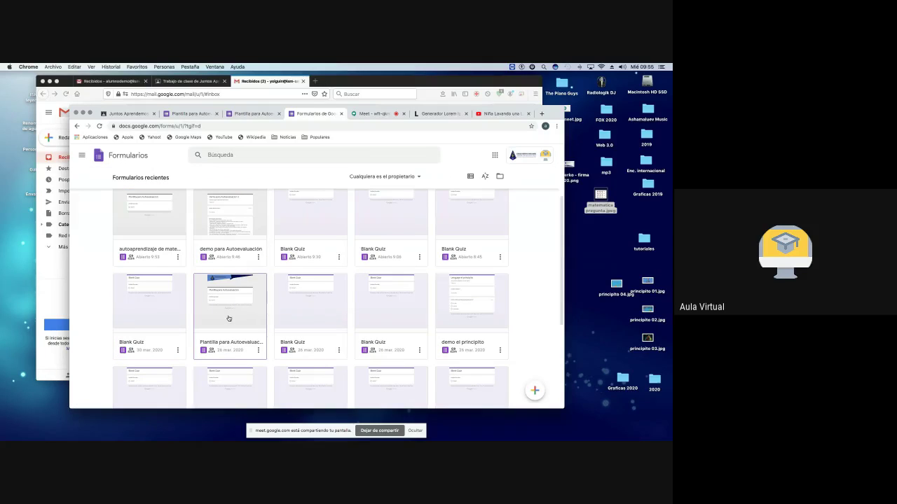
{"action": "left_click", "coordinate": [228, 319]}
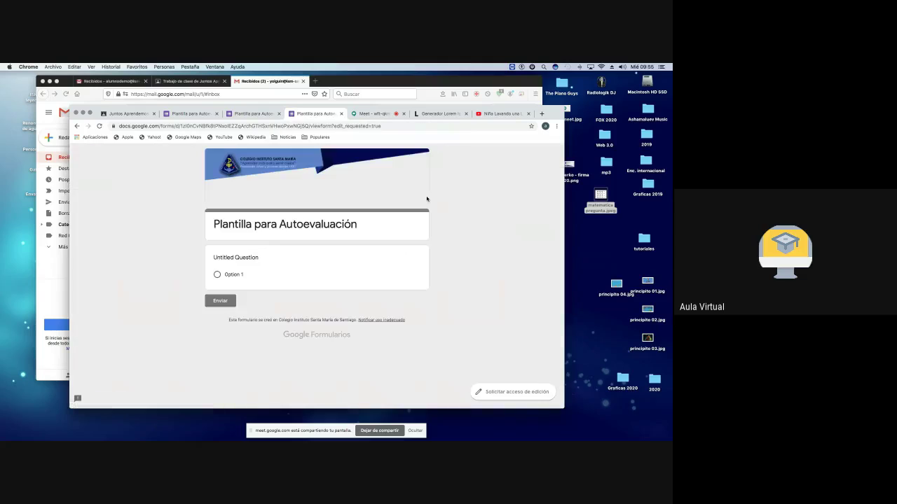
{"action": "left_click", "coordinate": [511, 392]}
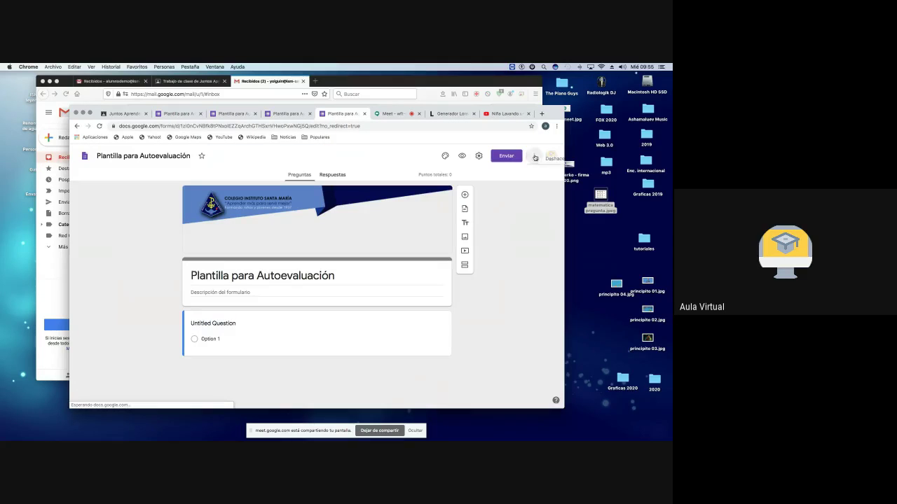
{"action": "left_click", "coordinate": [534, 156]}
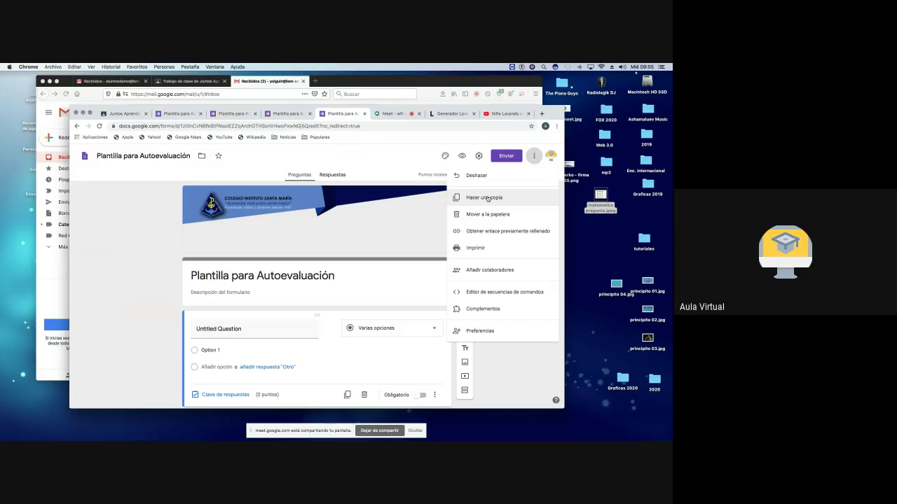
{"action": "left_click", "coordinate": [385, 114]}
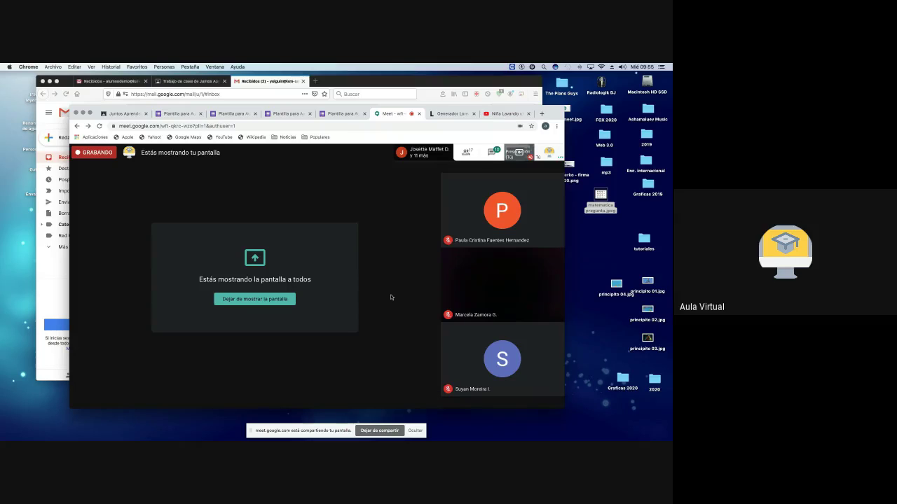
Step: Choose Detener grabación from Meet's More options to bring up the stop-recording confirmation
{"action": "mouse_move", "coordinate": [393, 380]}
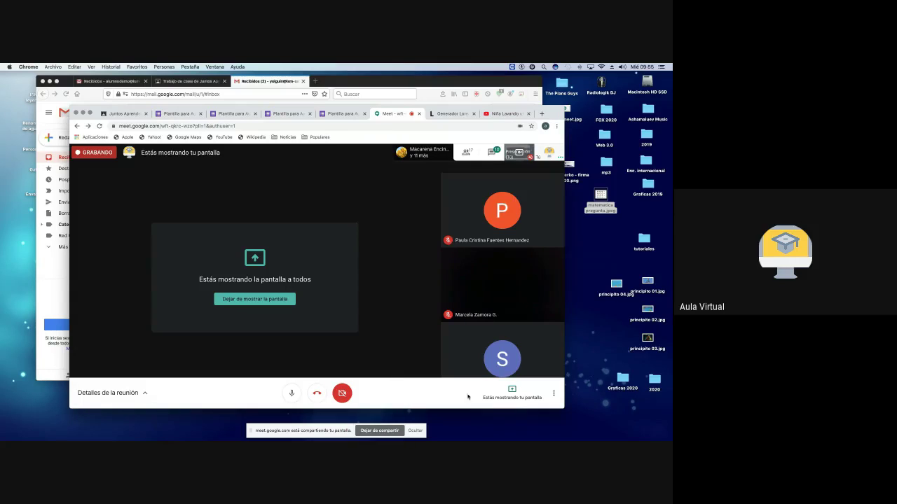
{"action": "left_click", "coordinate": [554, 396]}
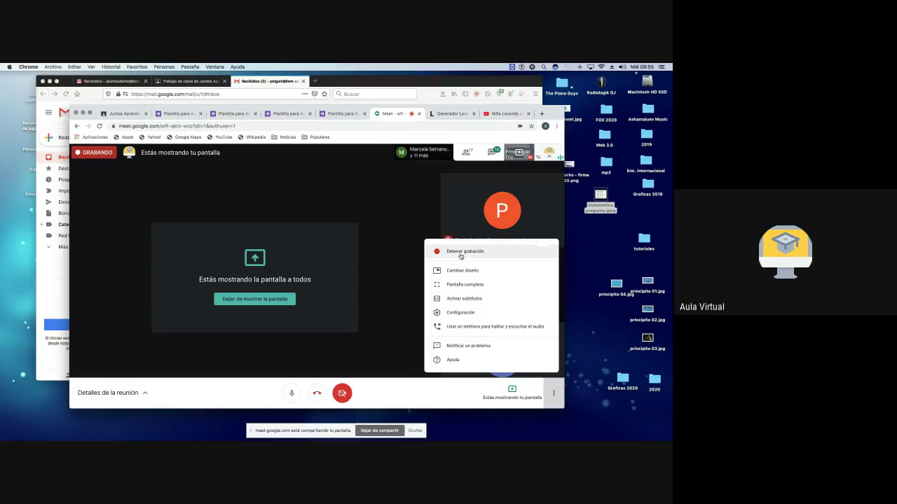
{"action": "left_click", "coordinate": [461, 253]}
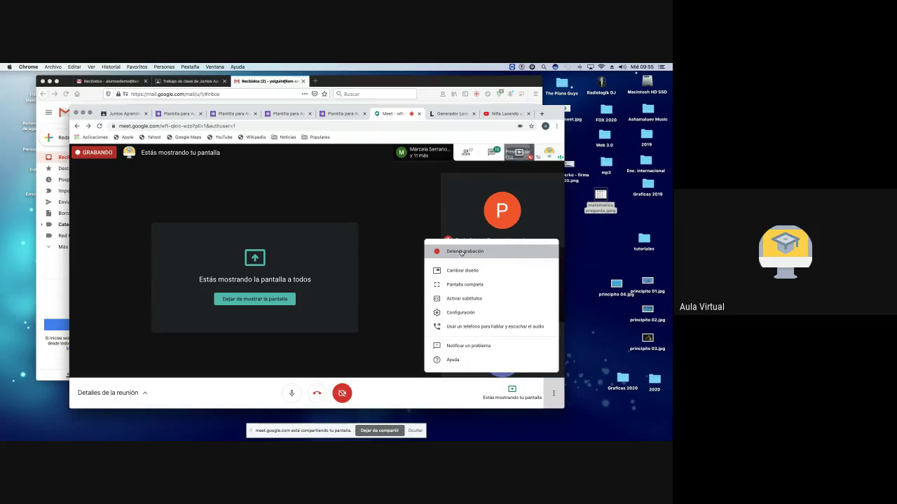